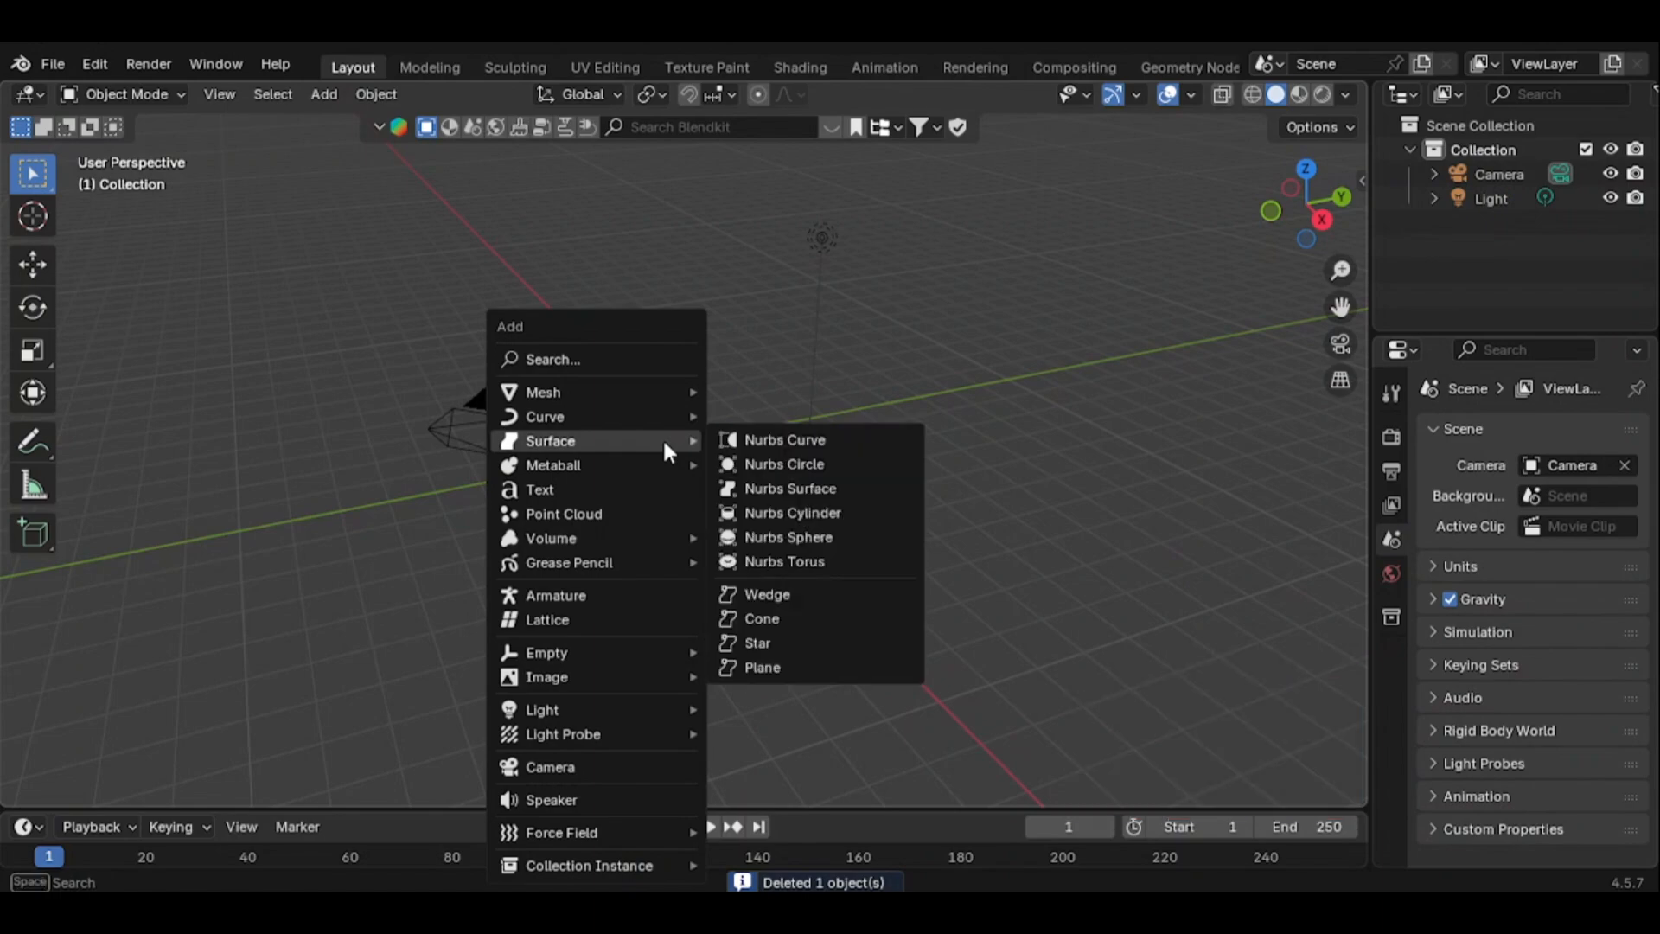
Add a cylinder mesh and raise it about 1.42 m along the Z axis
{"action": "mouse_move", "coordinate": [716, 393]}
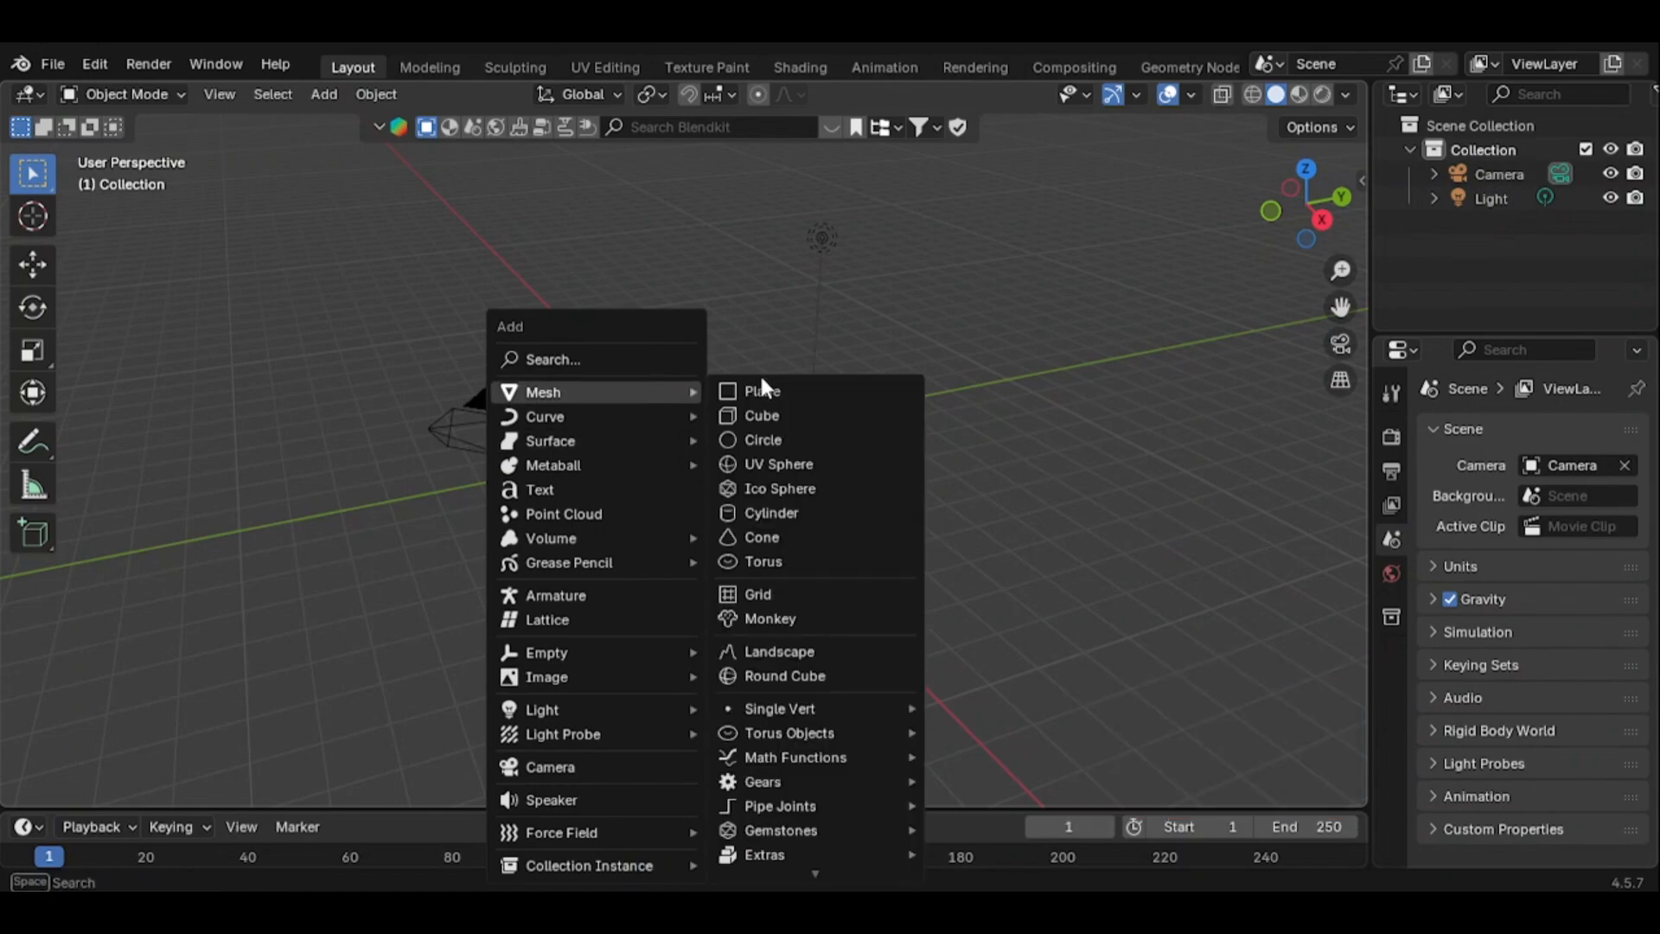
{"action": "left_click", "coordinate": [772, 511]}
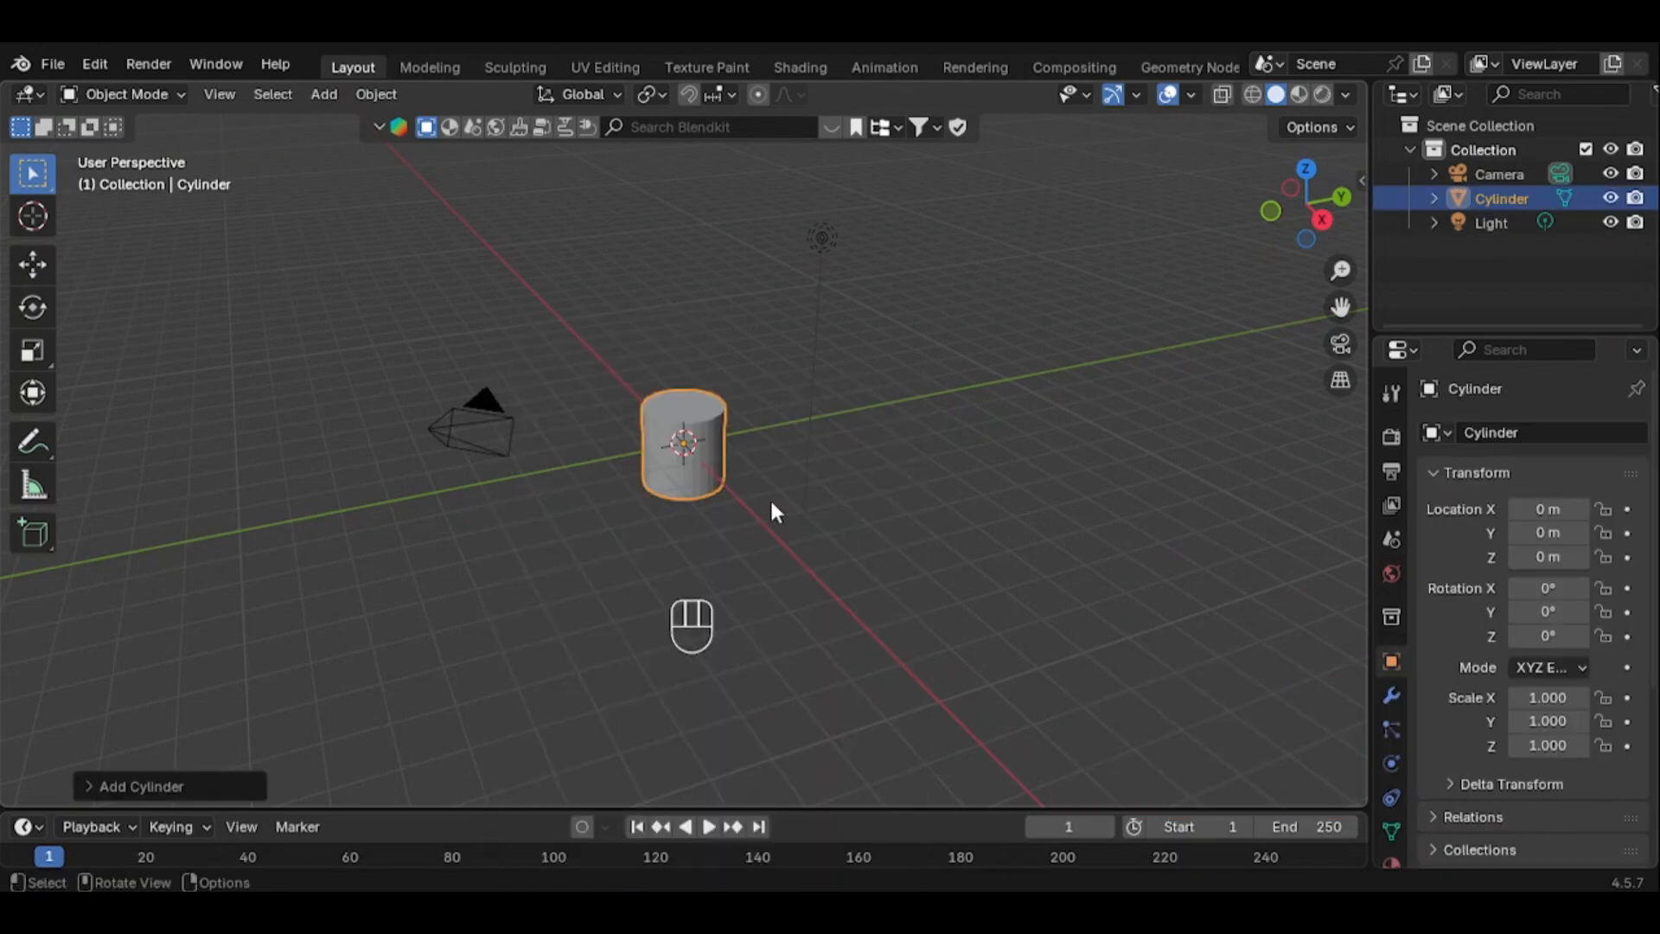
{"action": "left_click", "coordinate": [1323, 220]}
{"action": "key", "text": "g"}
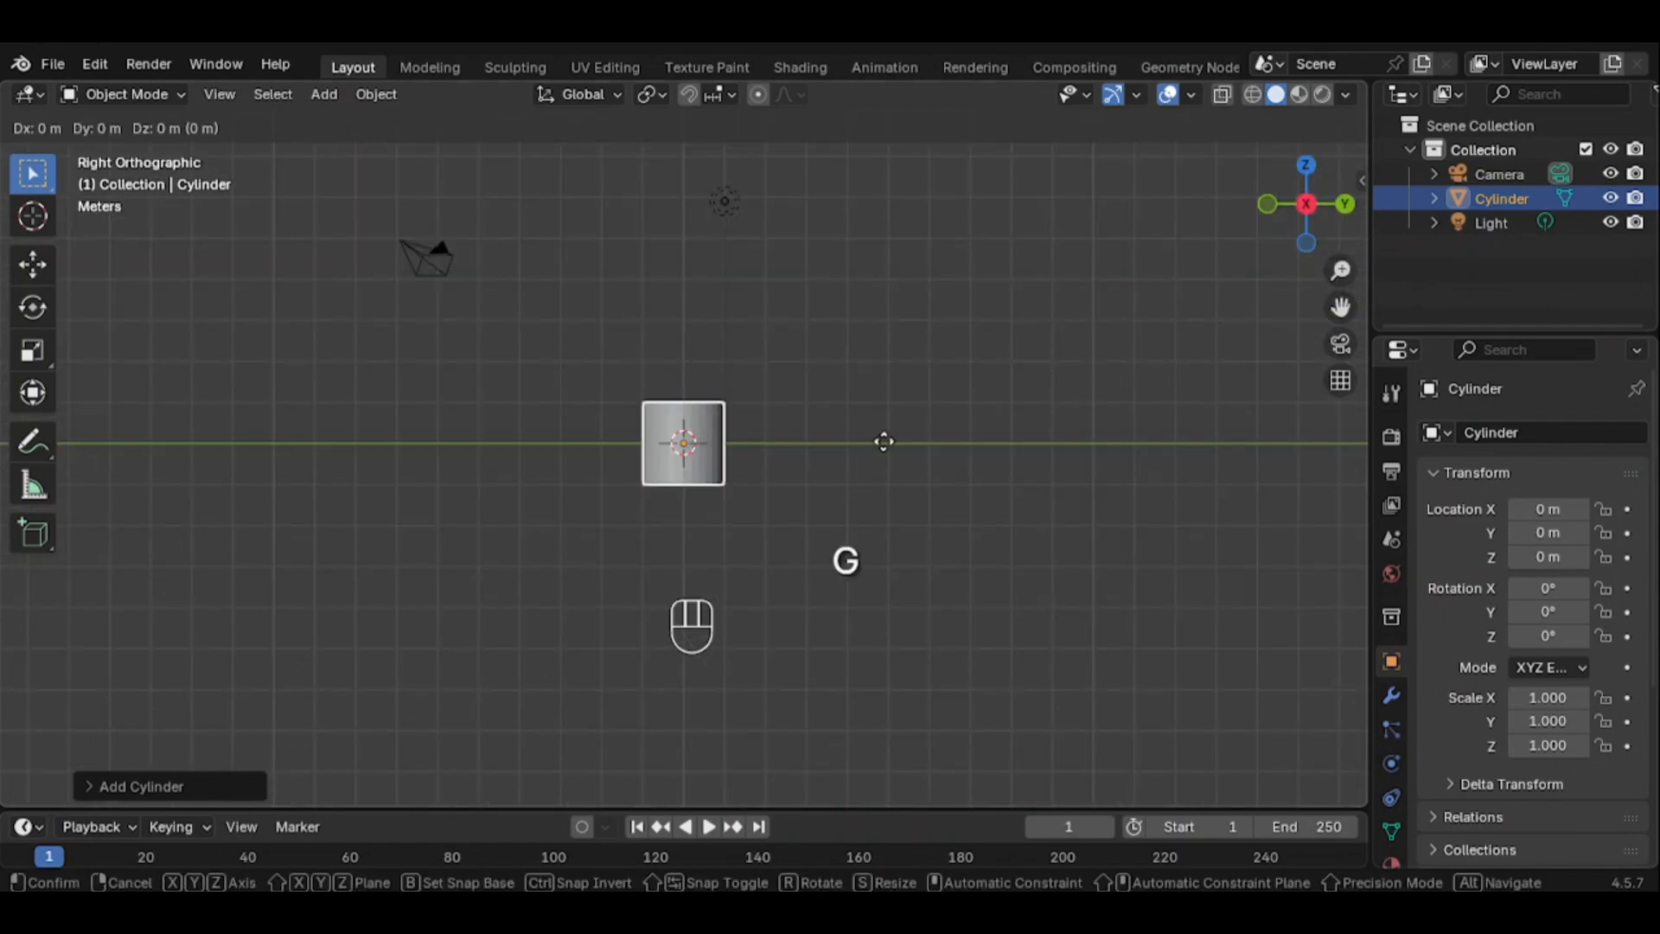
{"action": "key", "text": "z"}
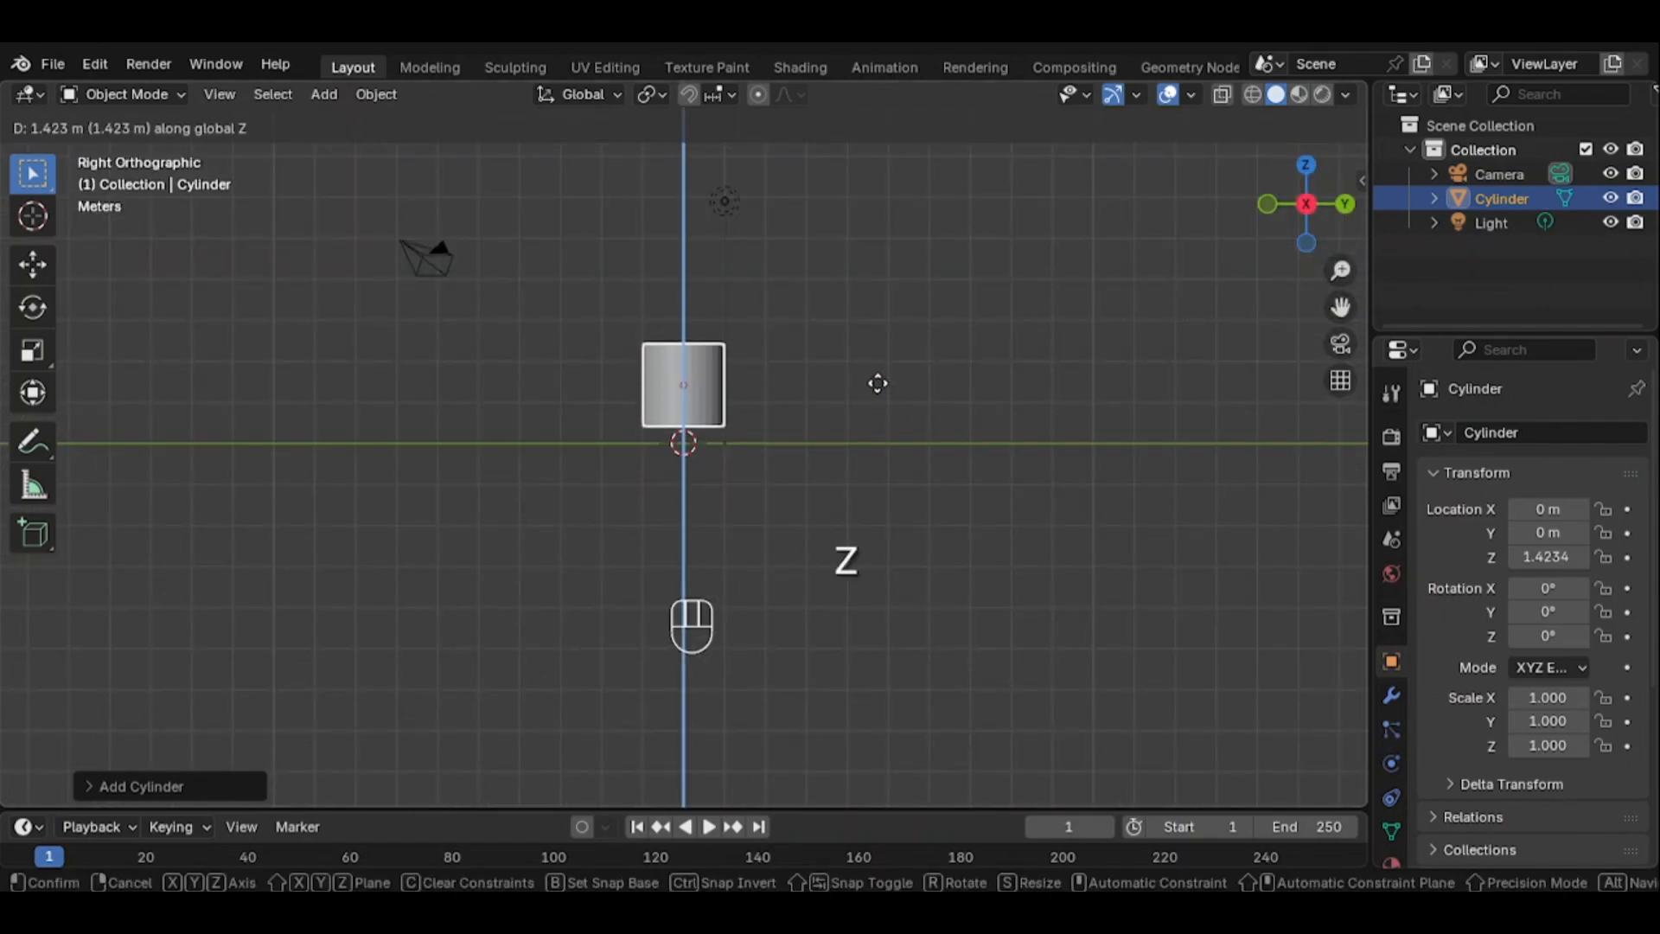
{"action": "left_click", "coordinate": [877, 383]}
Scale up the cylinder's top face slightly in Edit Mode and delete that face to open the cylinder
{"action": "left_click_drag", "start_coordinate": [1305, 209], "coordinate": [1271, 199]}
{"action": "key", "text": "Tab"}
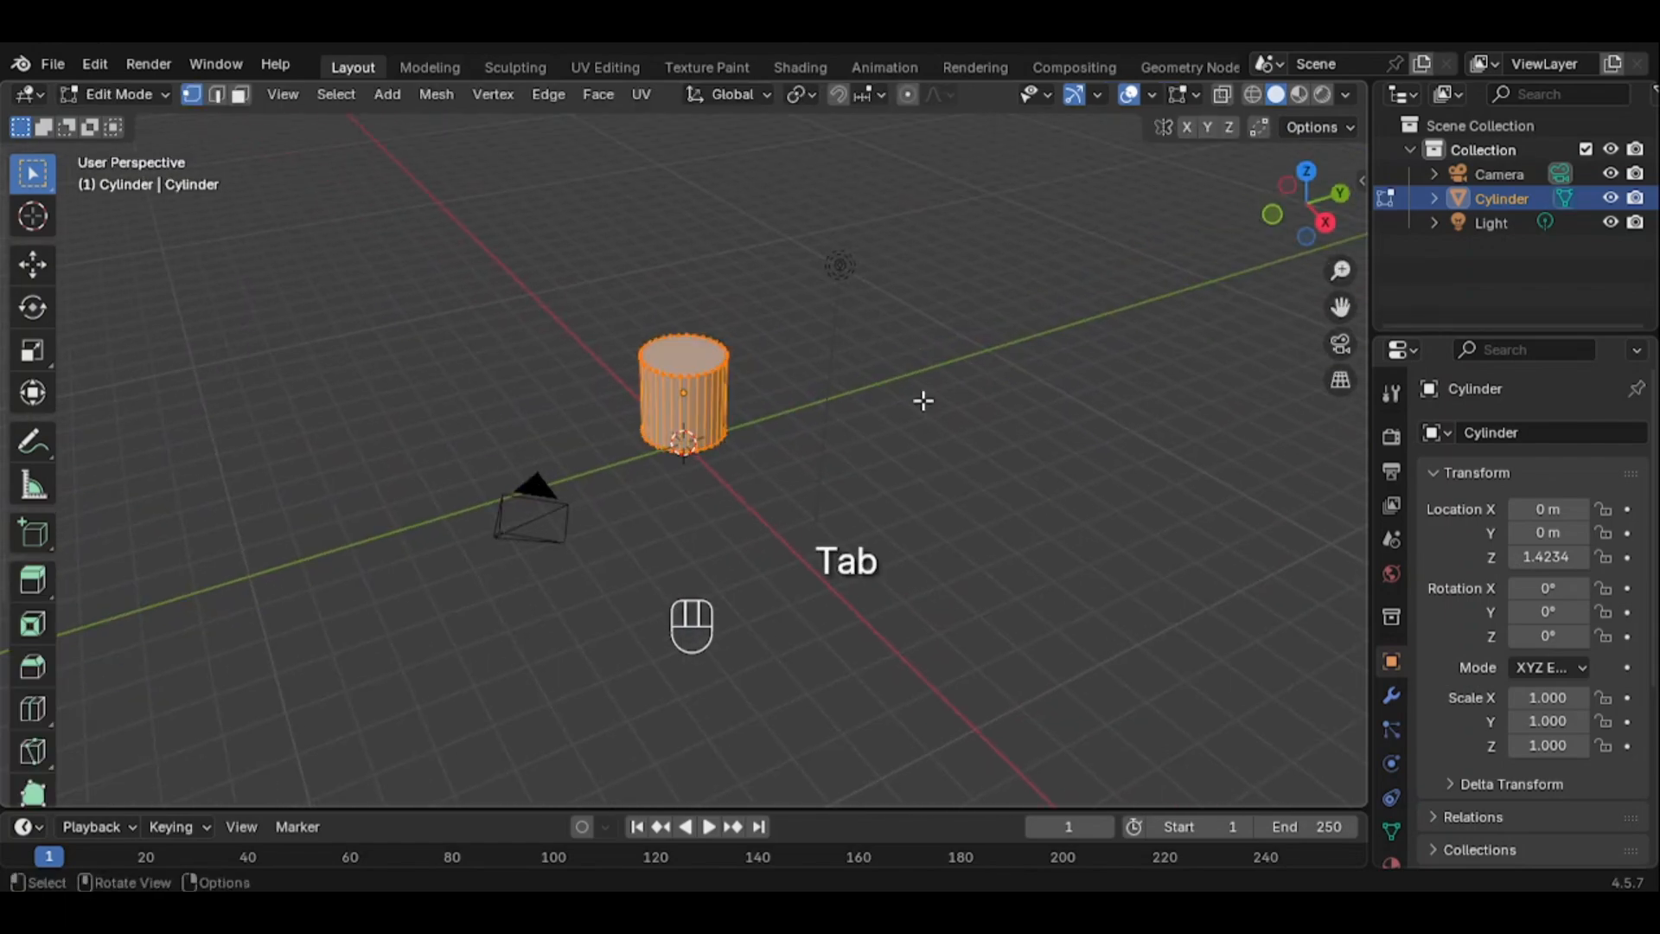
{"action": "left_click", "coordinate": [240, 95]}
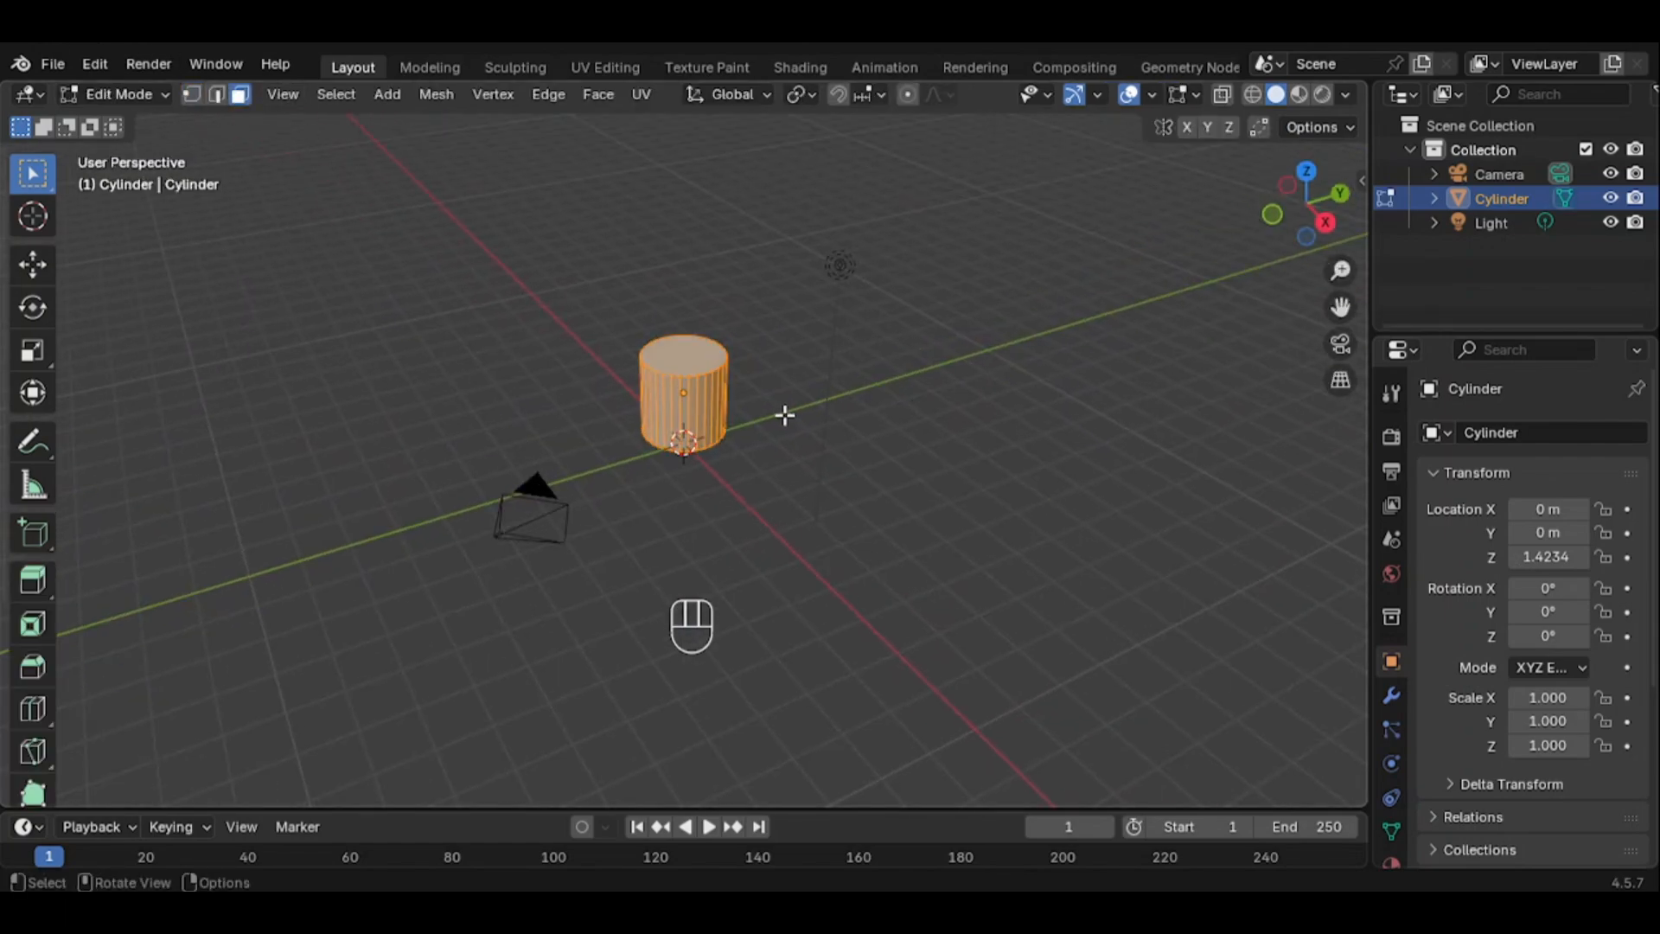
{"action": "left_click", "coordinate": [703, 354]}
{"action": "scroll", "coordinate": [675, 325], "scroll_direction": "up", "scroll_amount": 3}
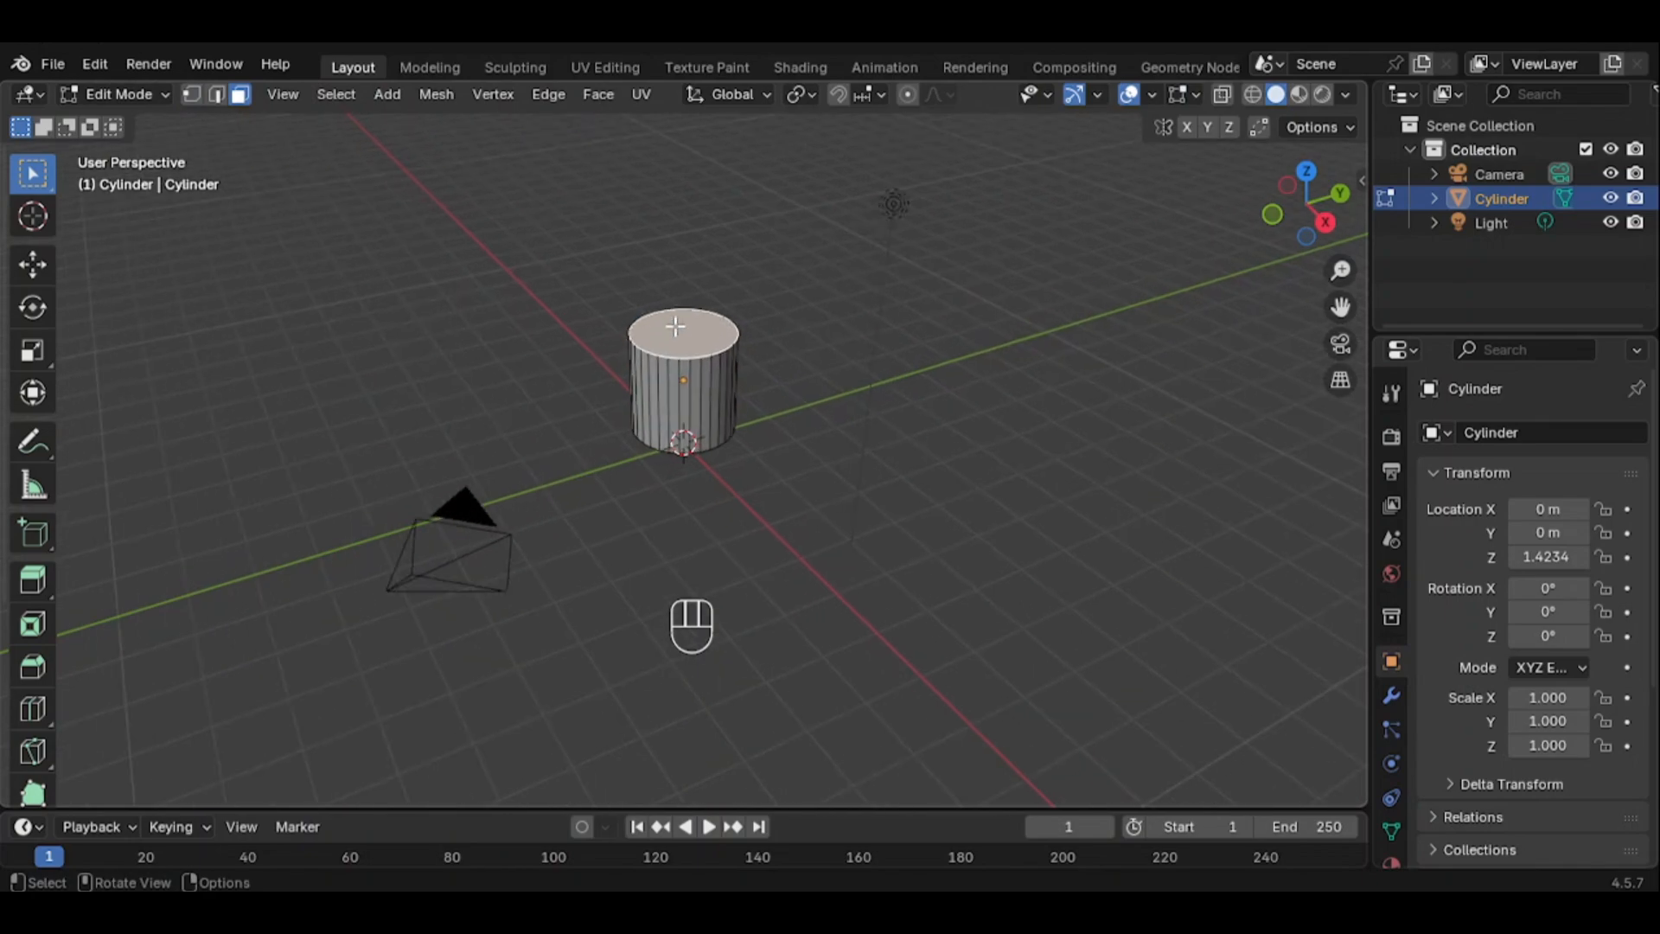
{"action": "left_click_drag", "start_coordinate": [1342, 309], "coordinate": [1340, 338]}
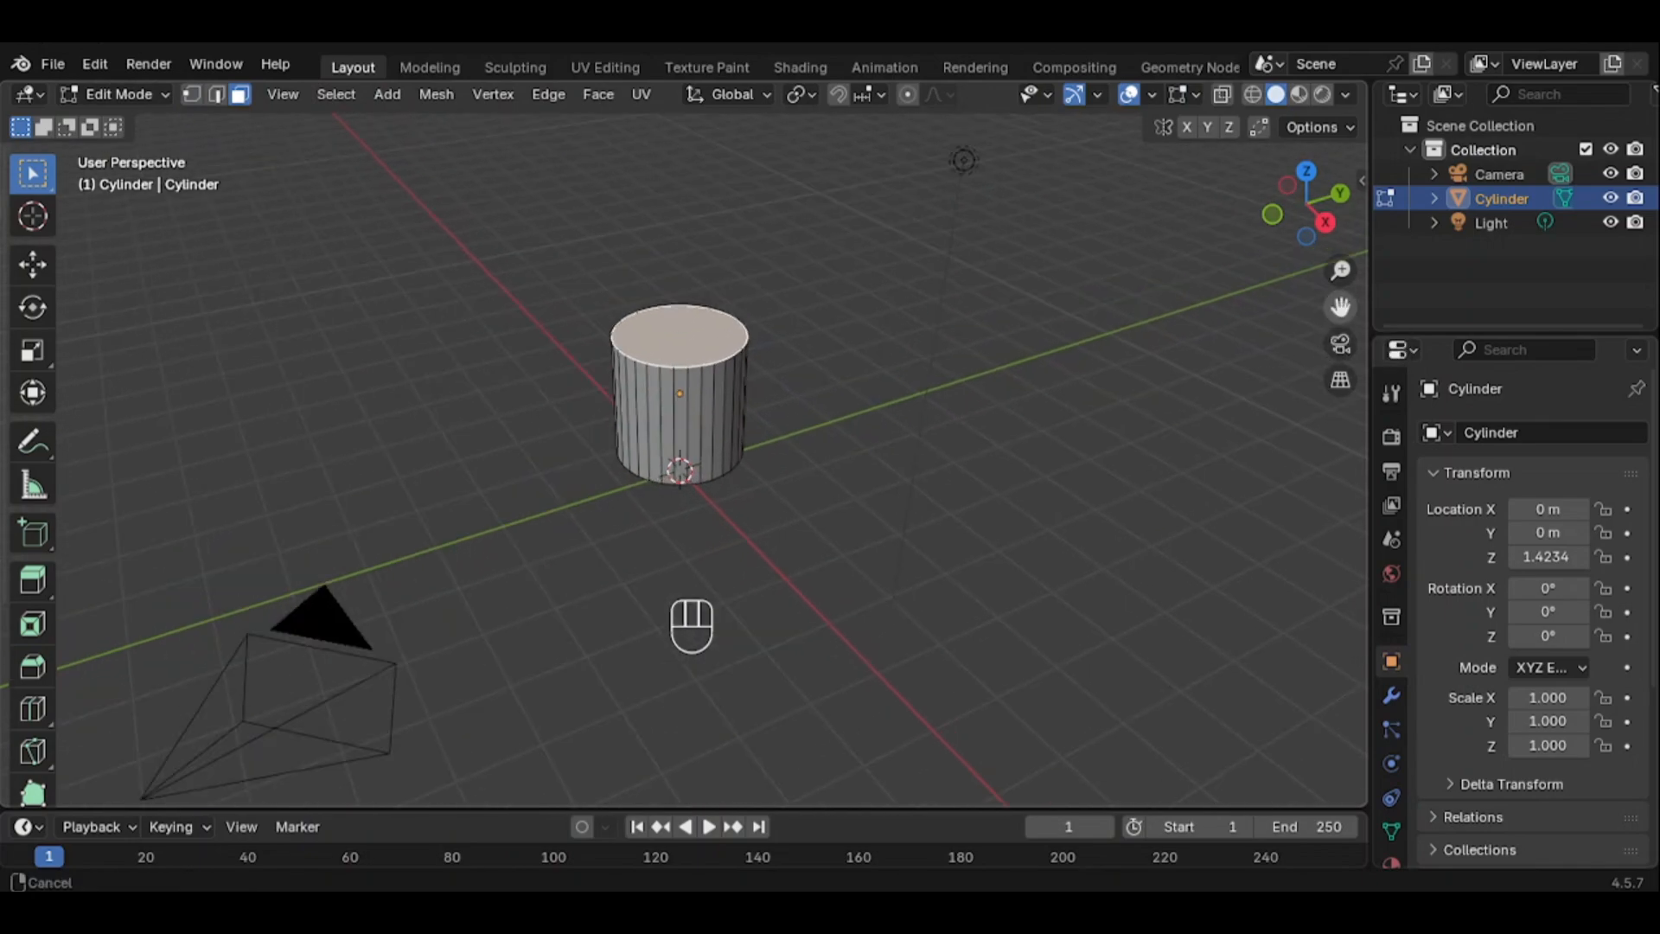
{"action": "left_click_drag", "start_coordinate": [1340, 338], "coordinate": [1338, 372]}
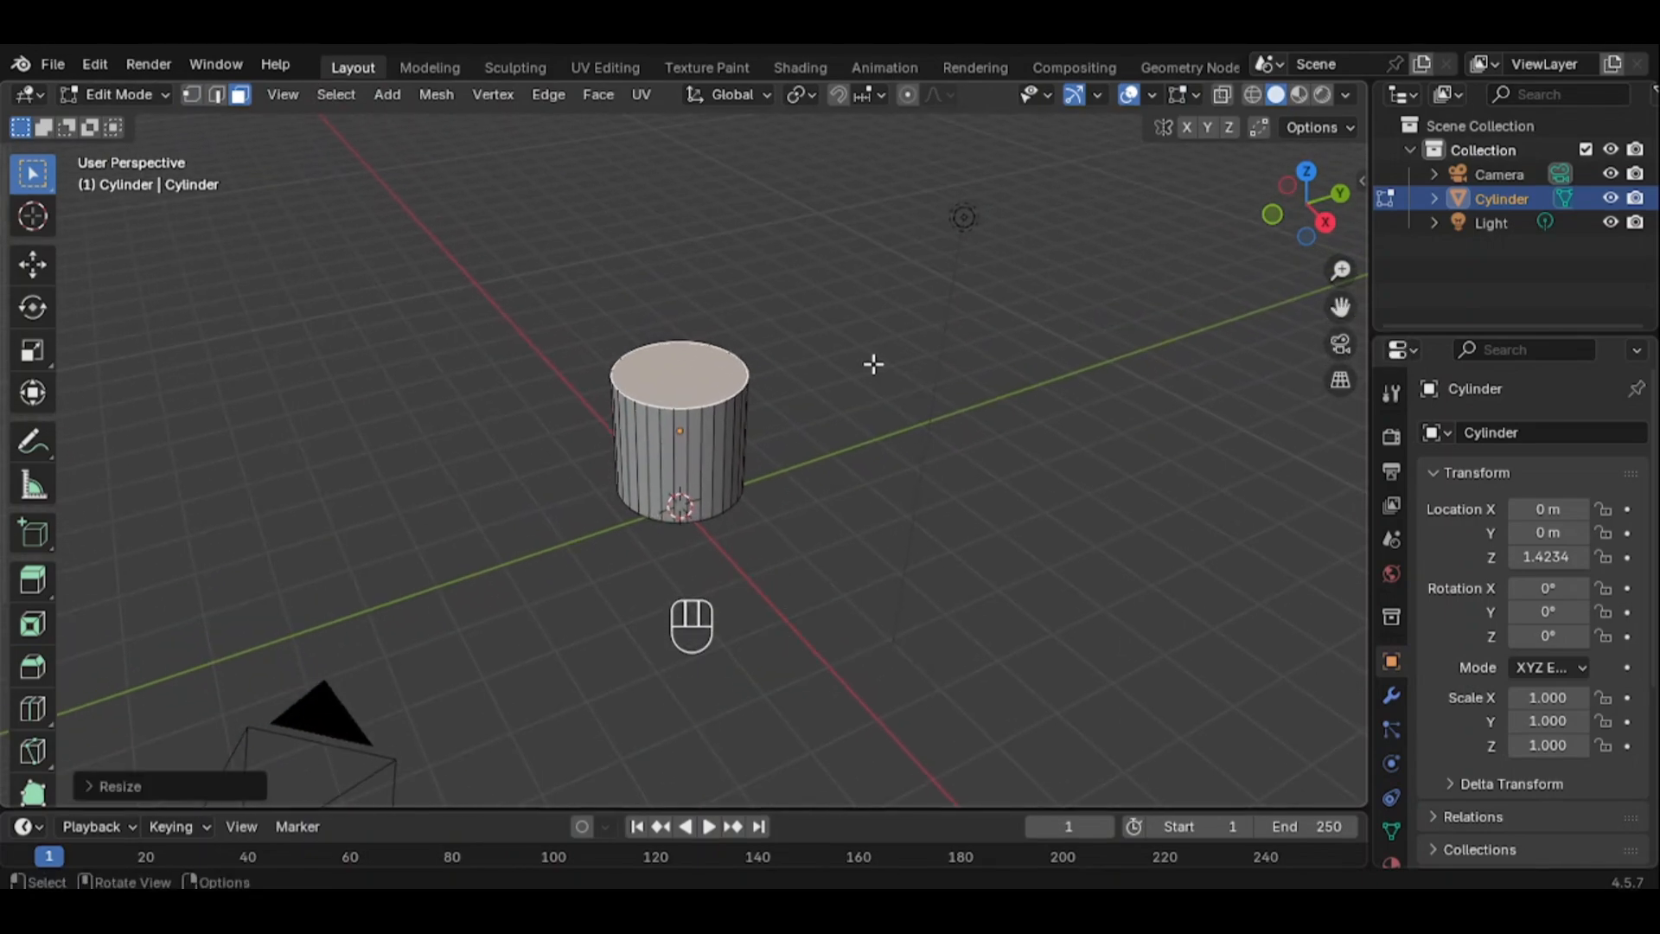
{"action": "key", "text": "s"}
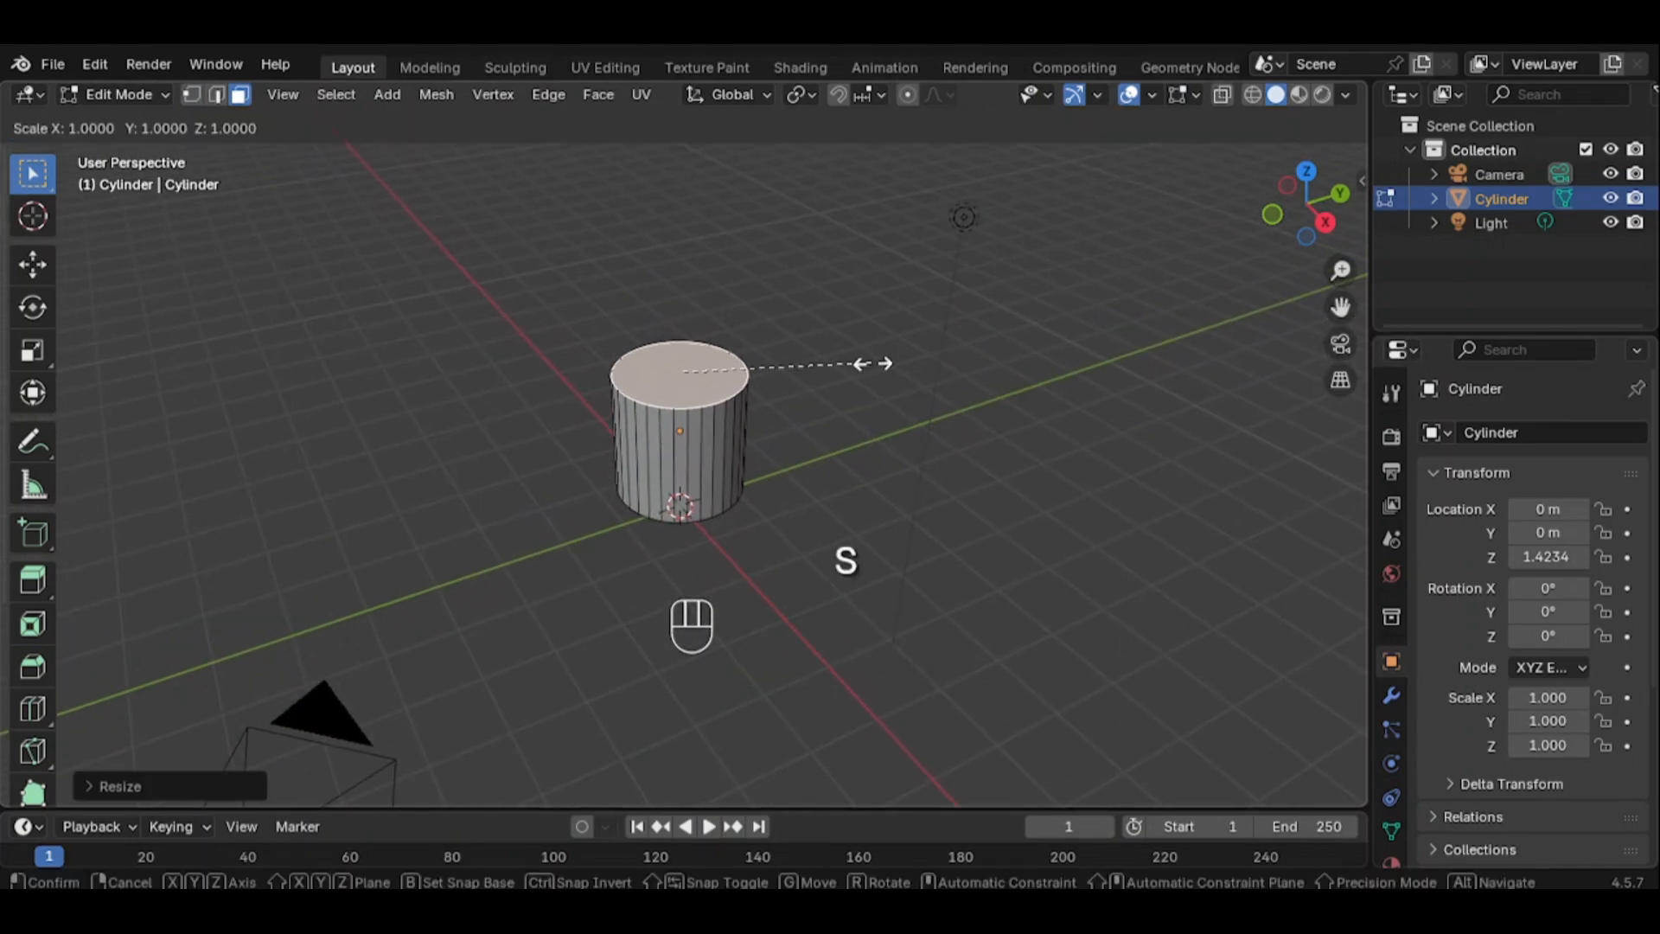
{"action": "left_click", "coordinate": [973, 378]}
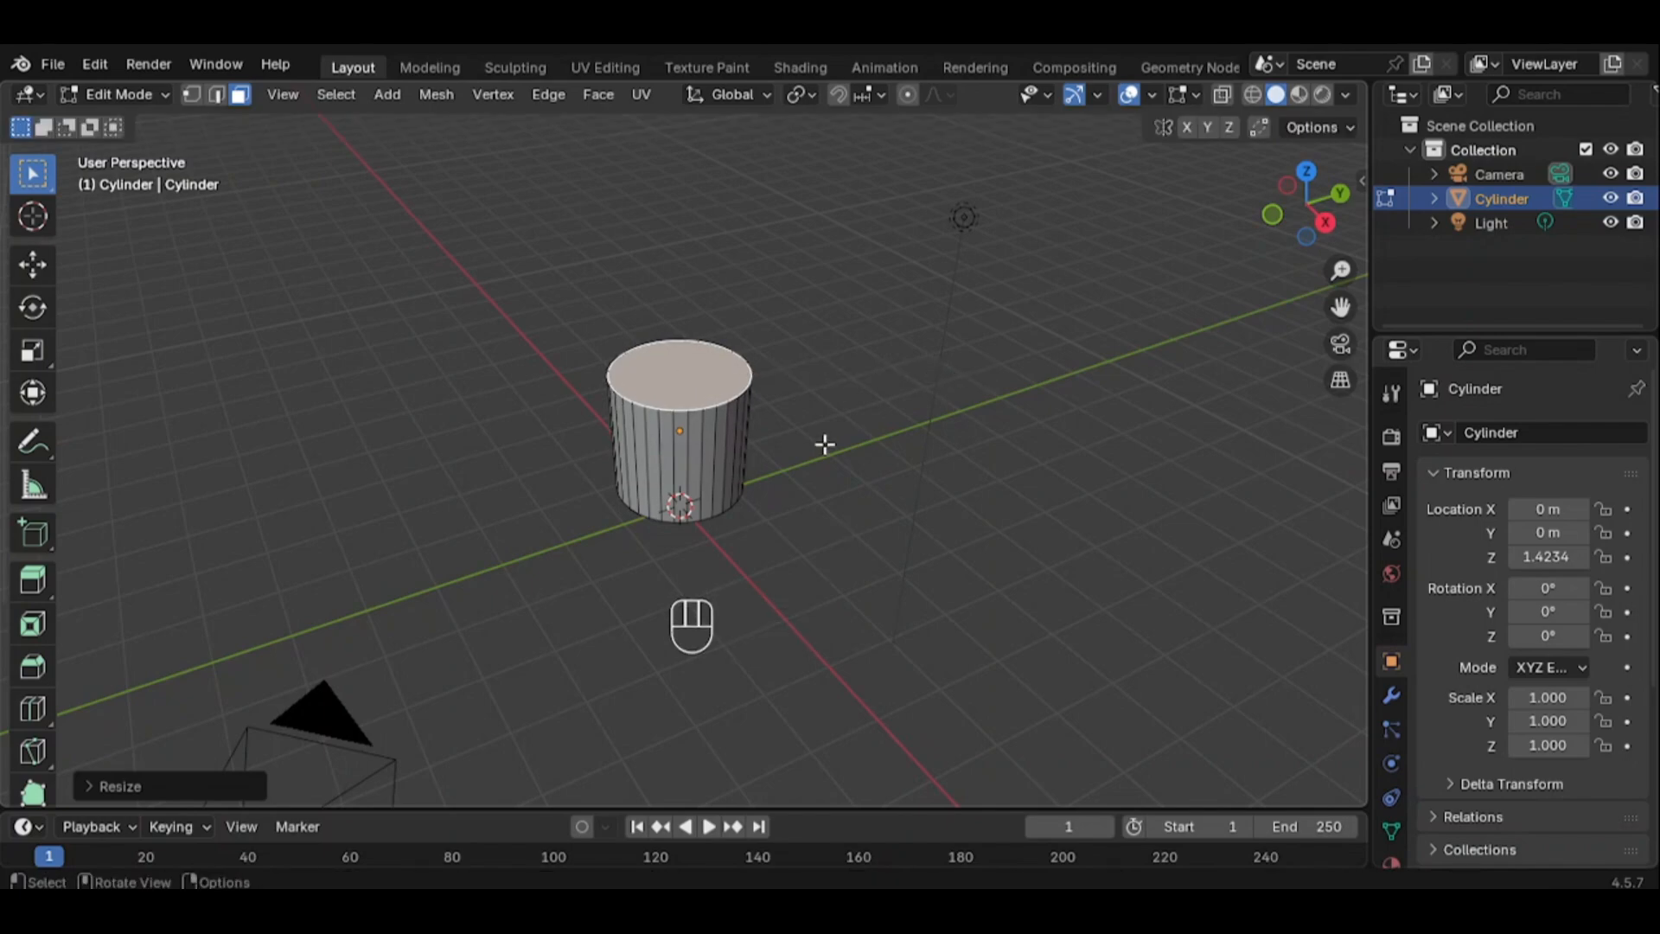
{"action": "key", "text": "Delete"}
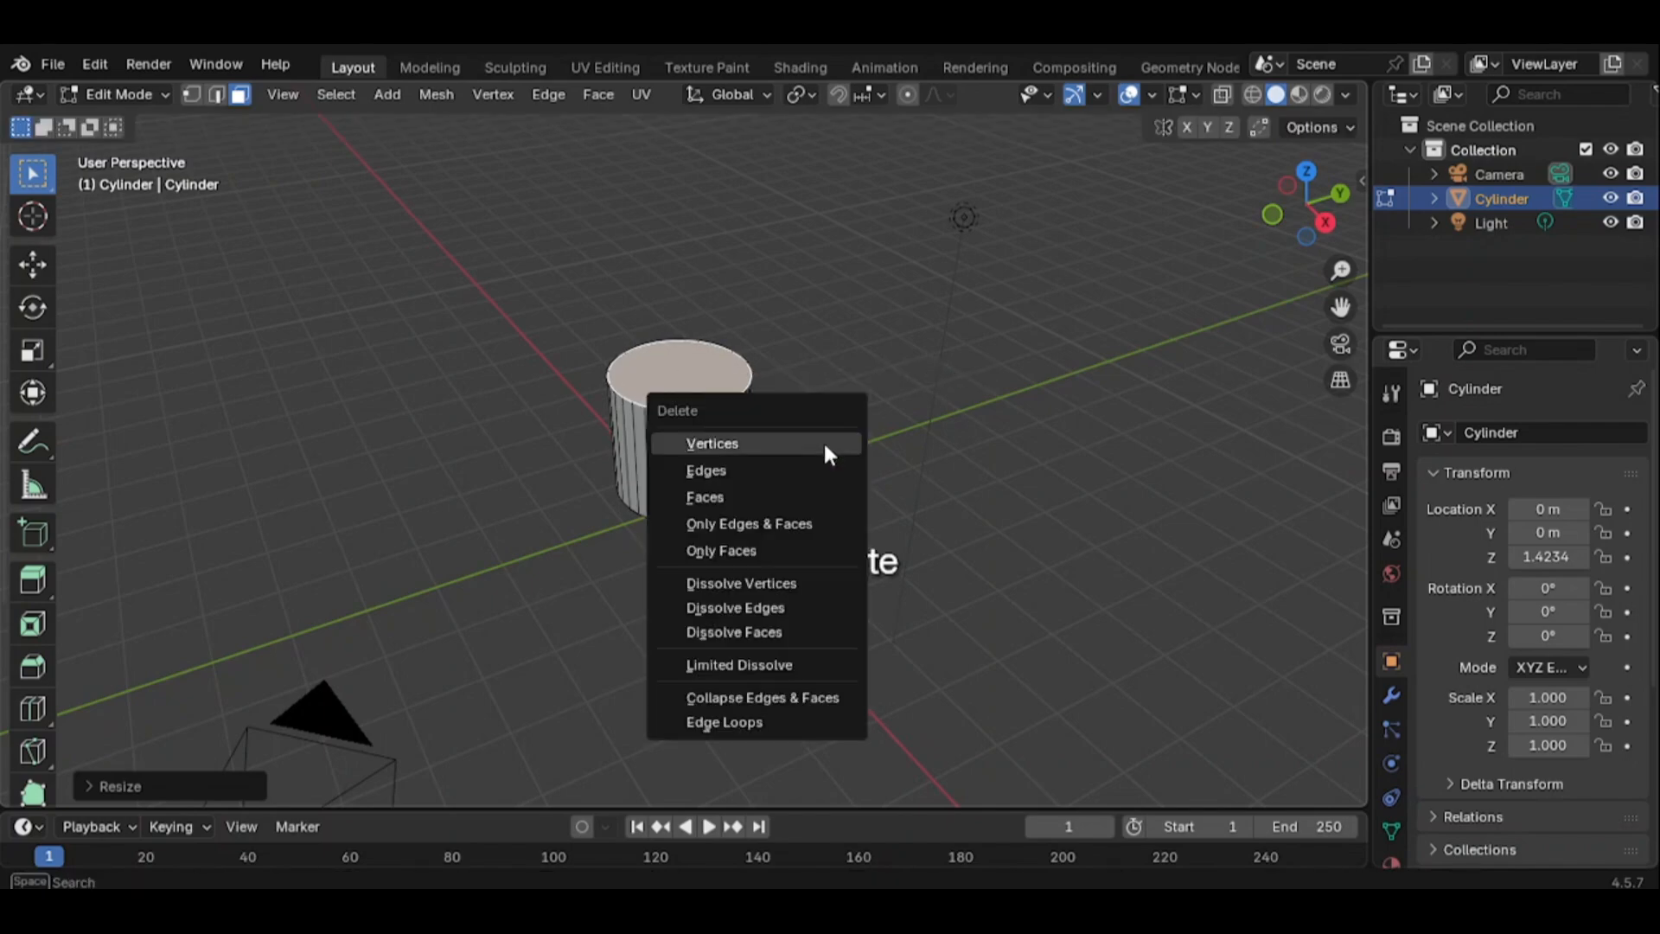
{"action": "left_click", "coordinate": [759, 496]}
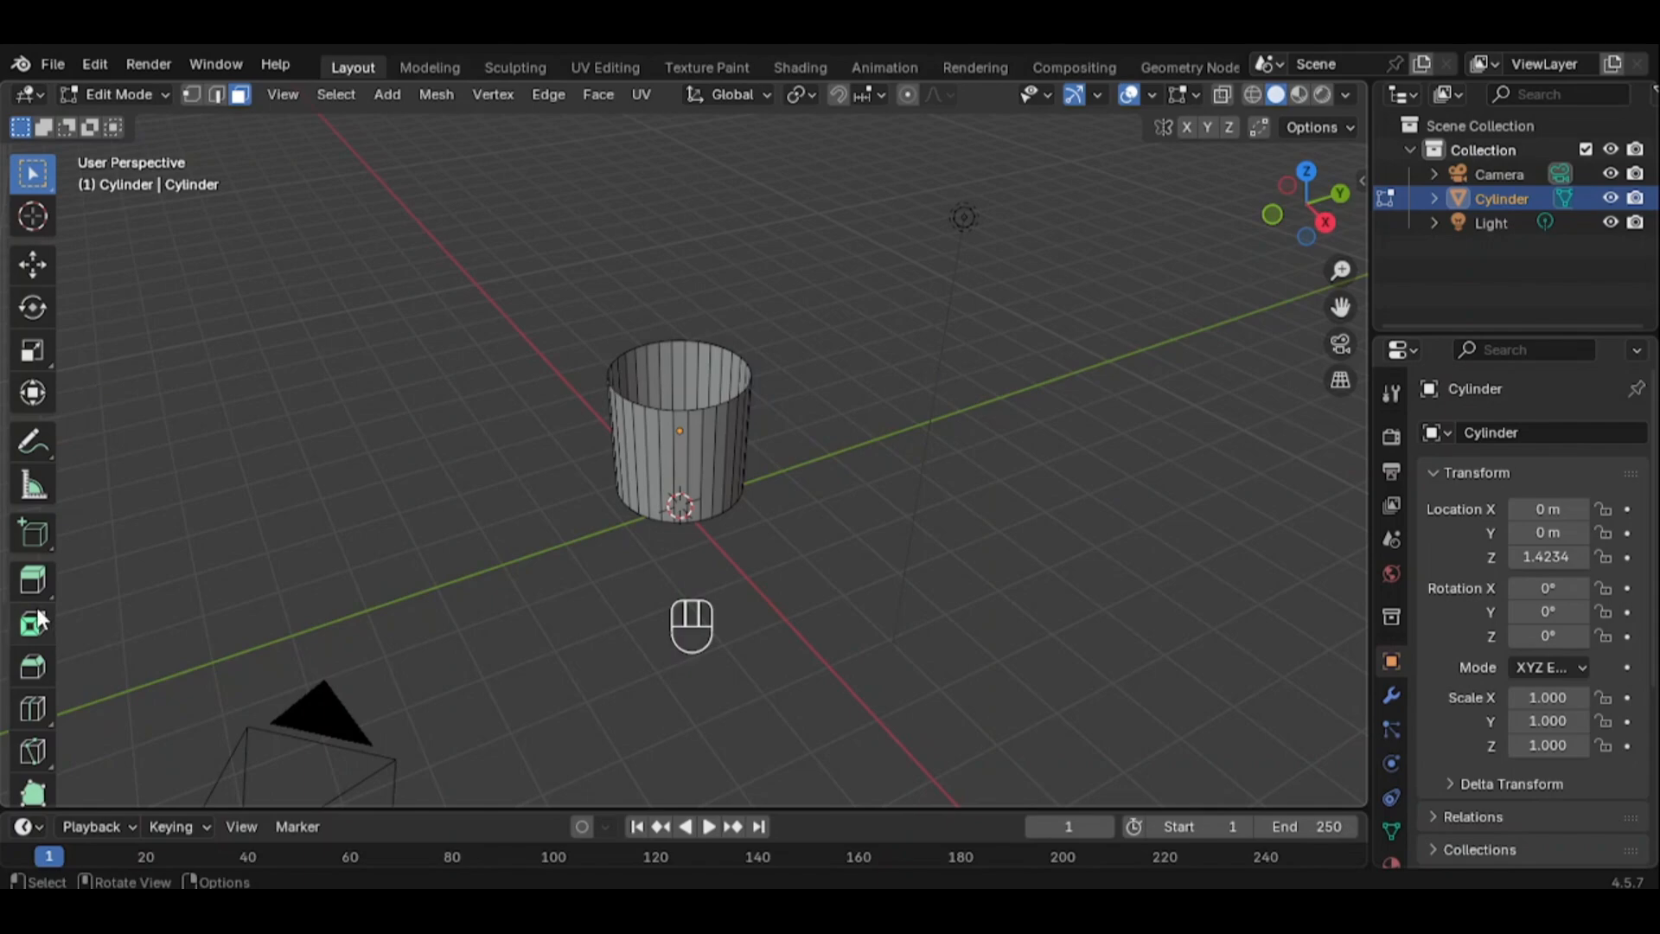
Cut six evenly spaced horizontal edge loops around the cylinder's side wall
{"action": "middle_click_drag", "start_coordinate": [39, 621], "coordinate": [35, 697]}
{"action": "left_click", "coordinate": [36, 708]}
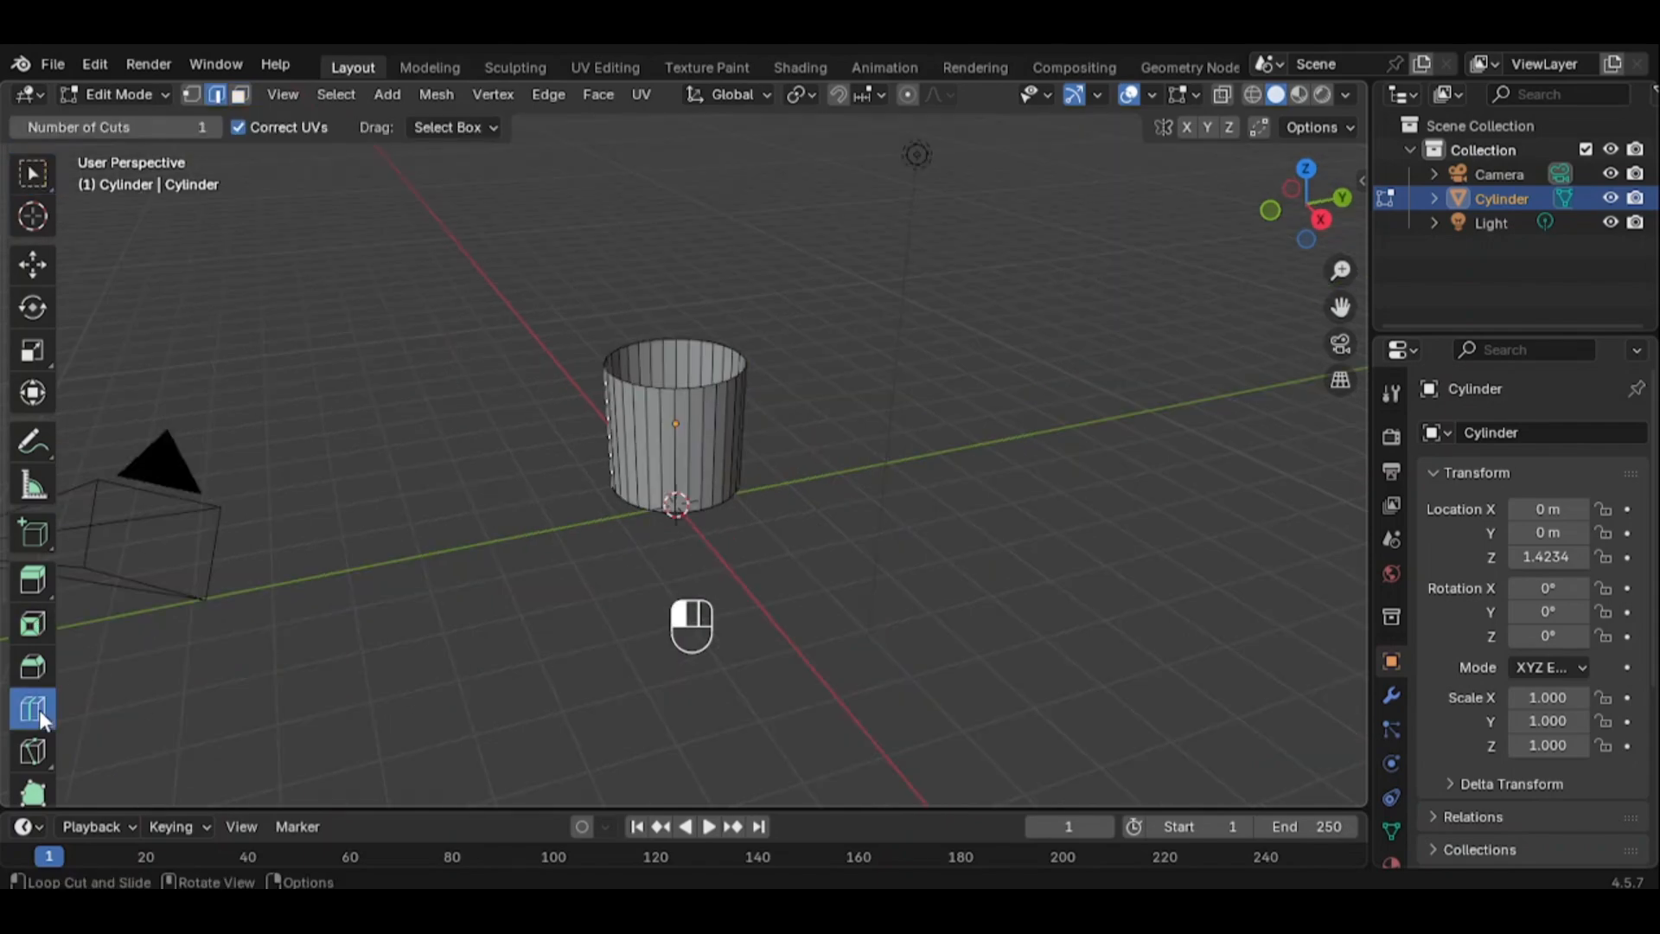
{"action": "left_click", "coordinate": [721, 455]}
{"action": "left_click", "coordinate": [206, 785]}
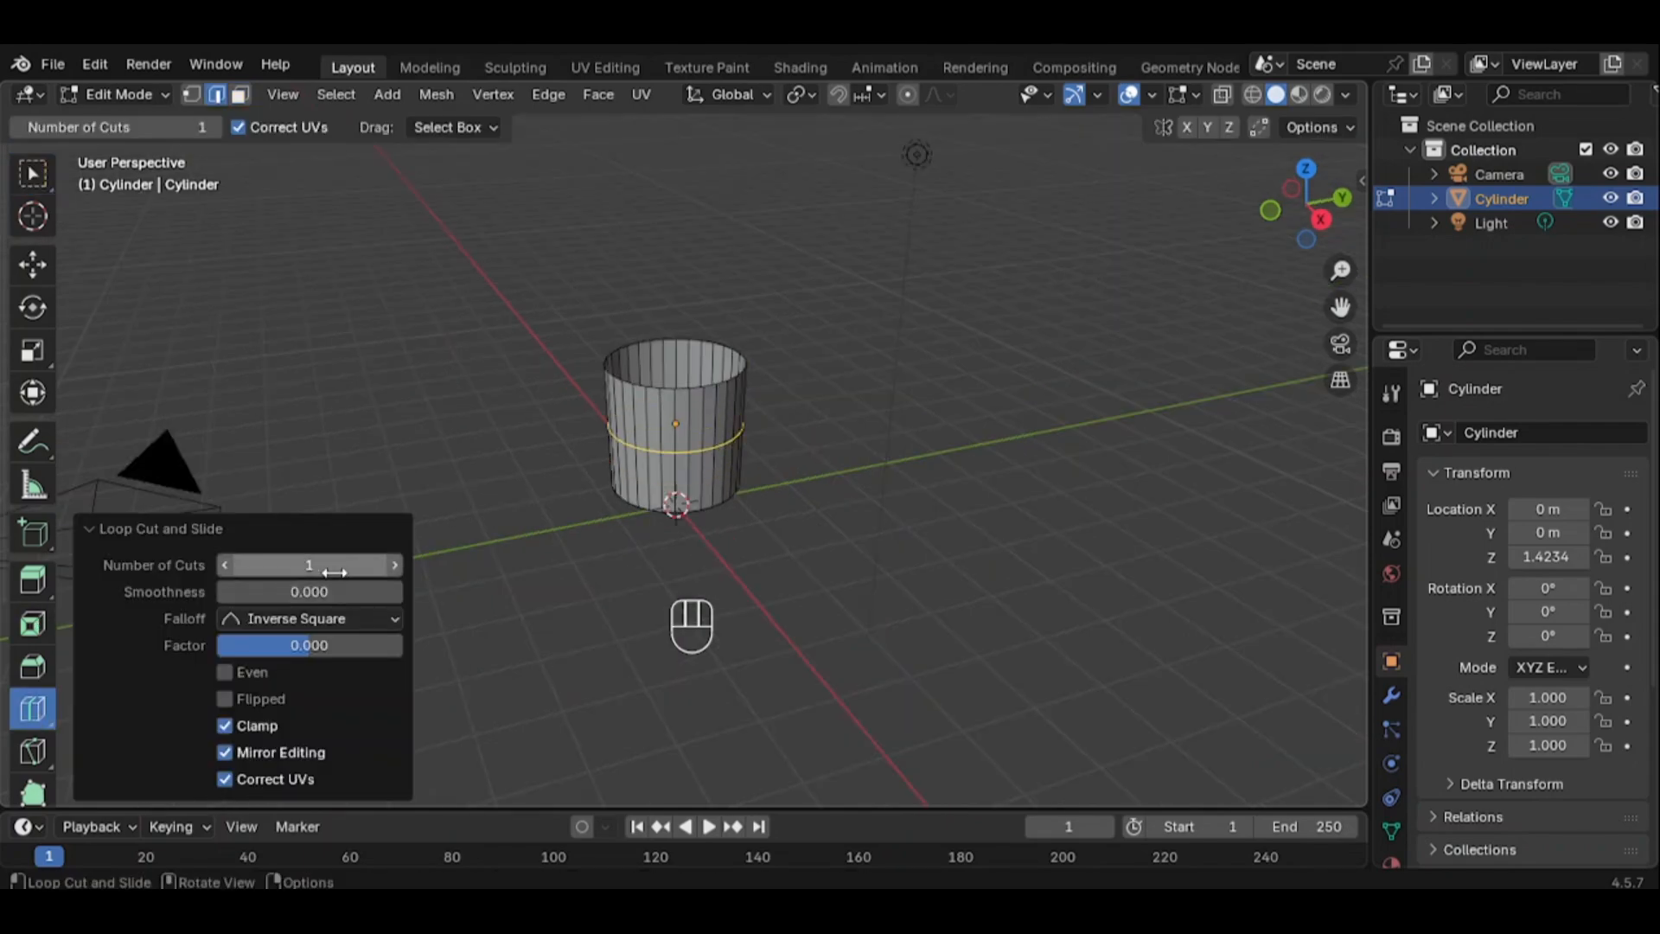
{"action": "left_click", "coordinate": [403, 567]}
{"action": "left_click", "coordinate": [403, 567]}
{"action": "left_click", "coordinate": [403, 567]}
{"action": "left_click", "coordinate": [403, 567]}
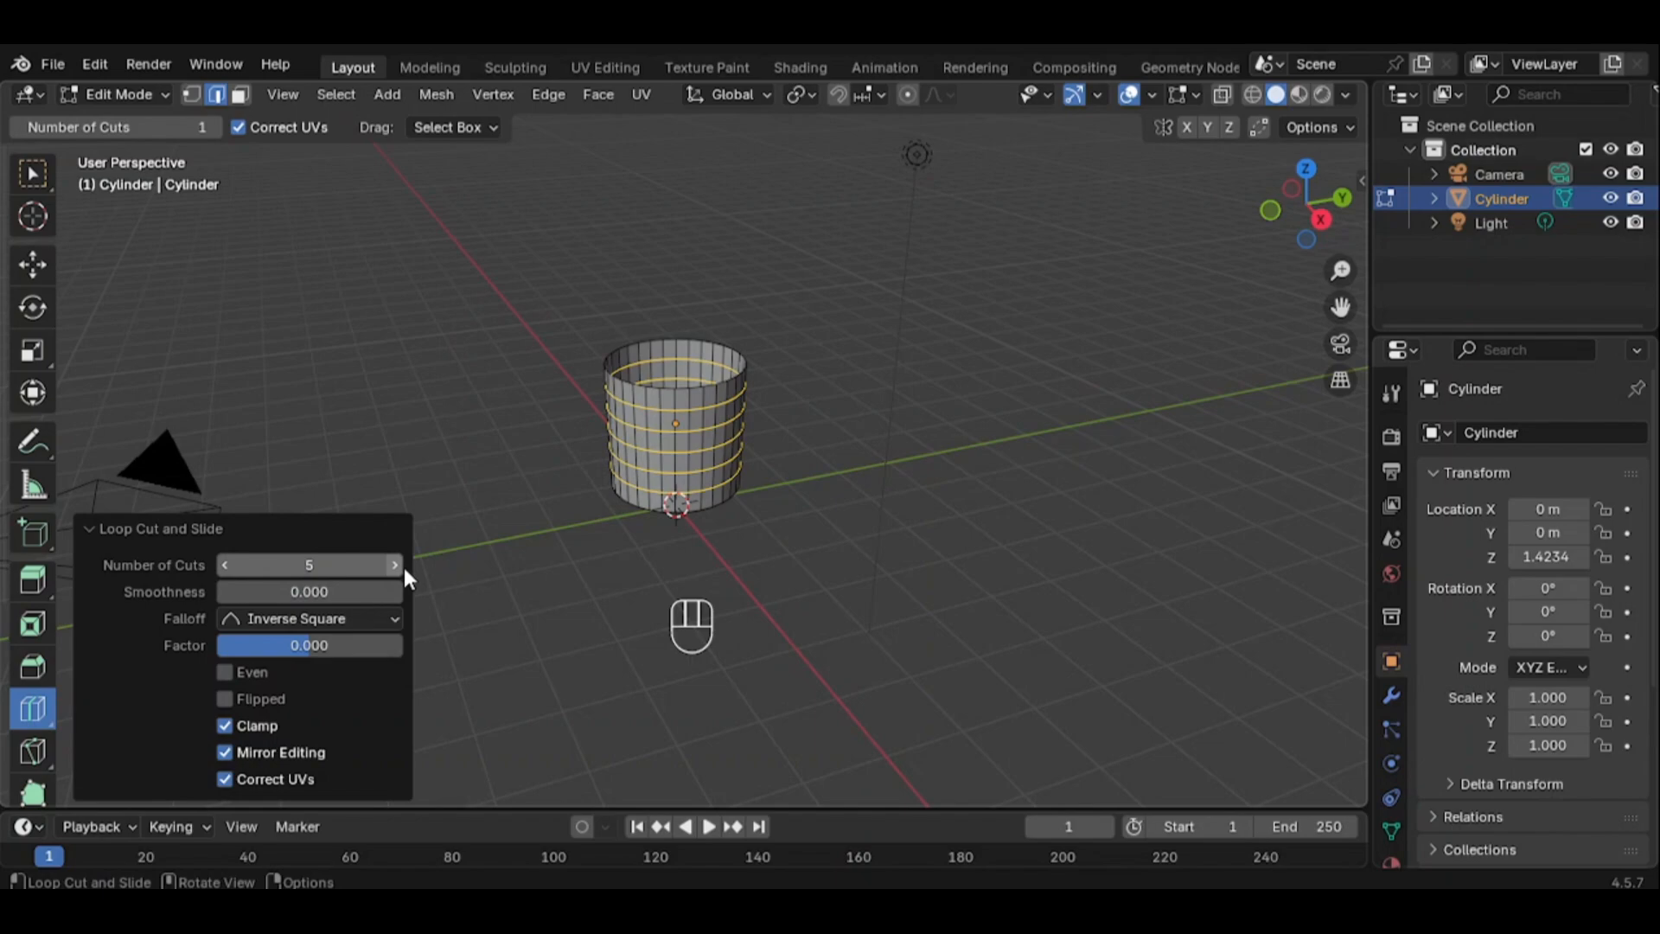
{"action": "left_click", "coordinate": [403, 567]}
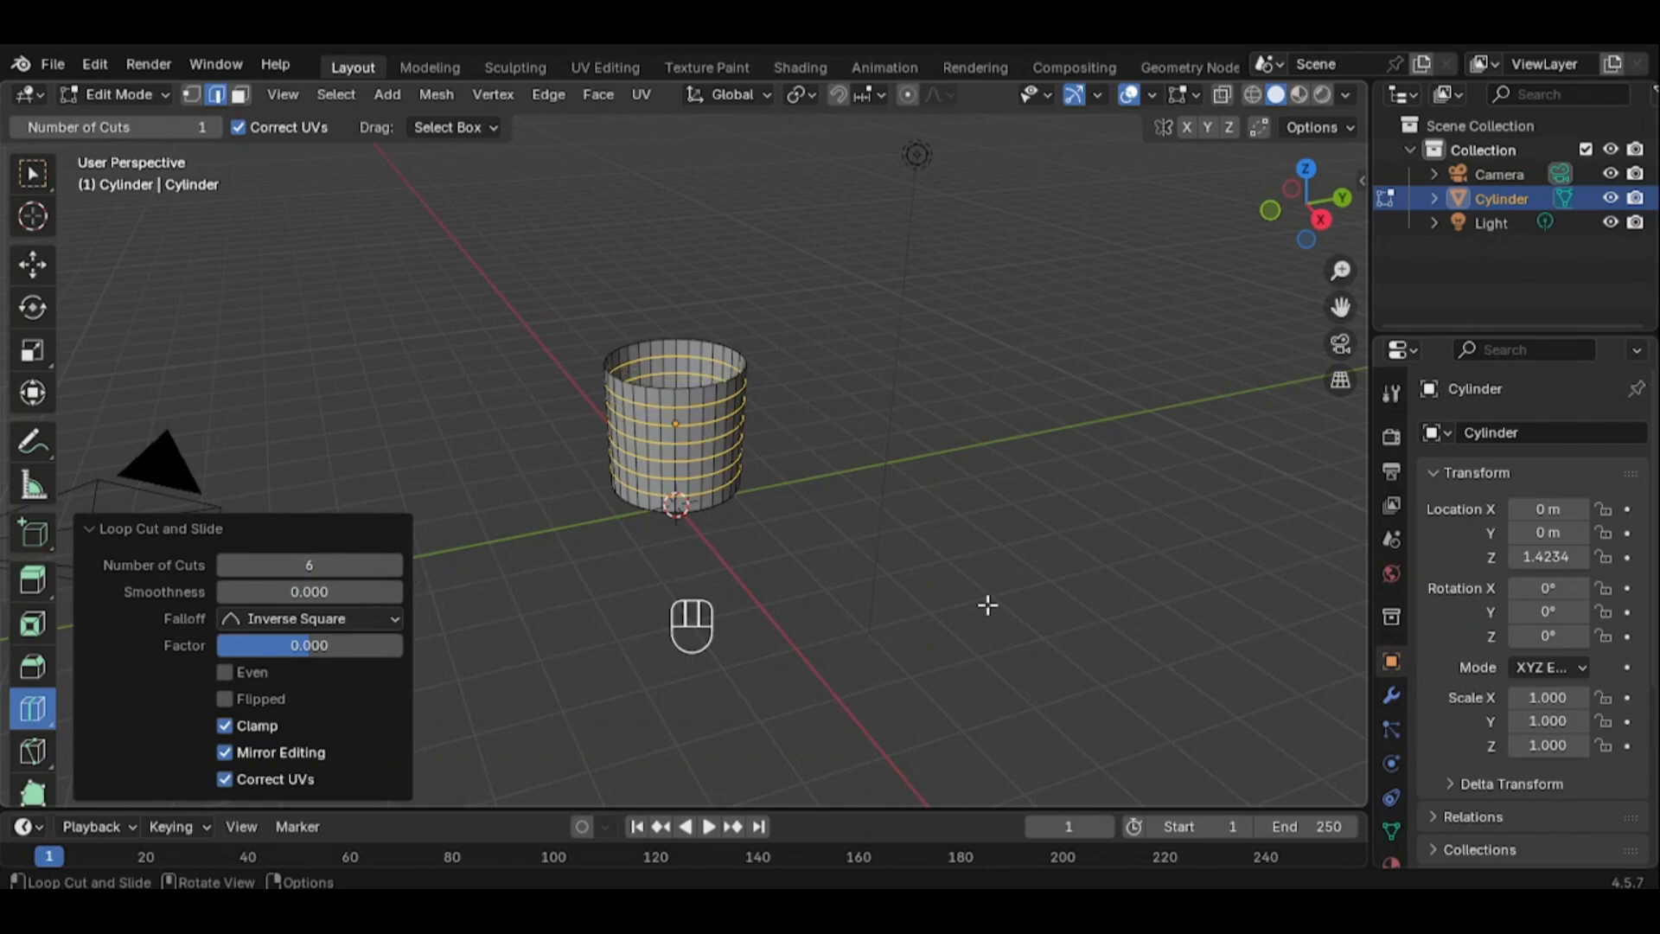
{"action": "left_click", "coordinate": [41, 168]}
{"action": "key", "text": "Tab"}
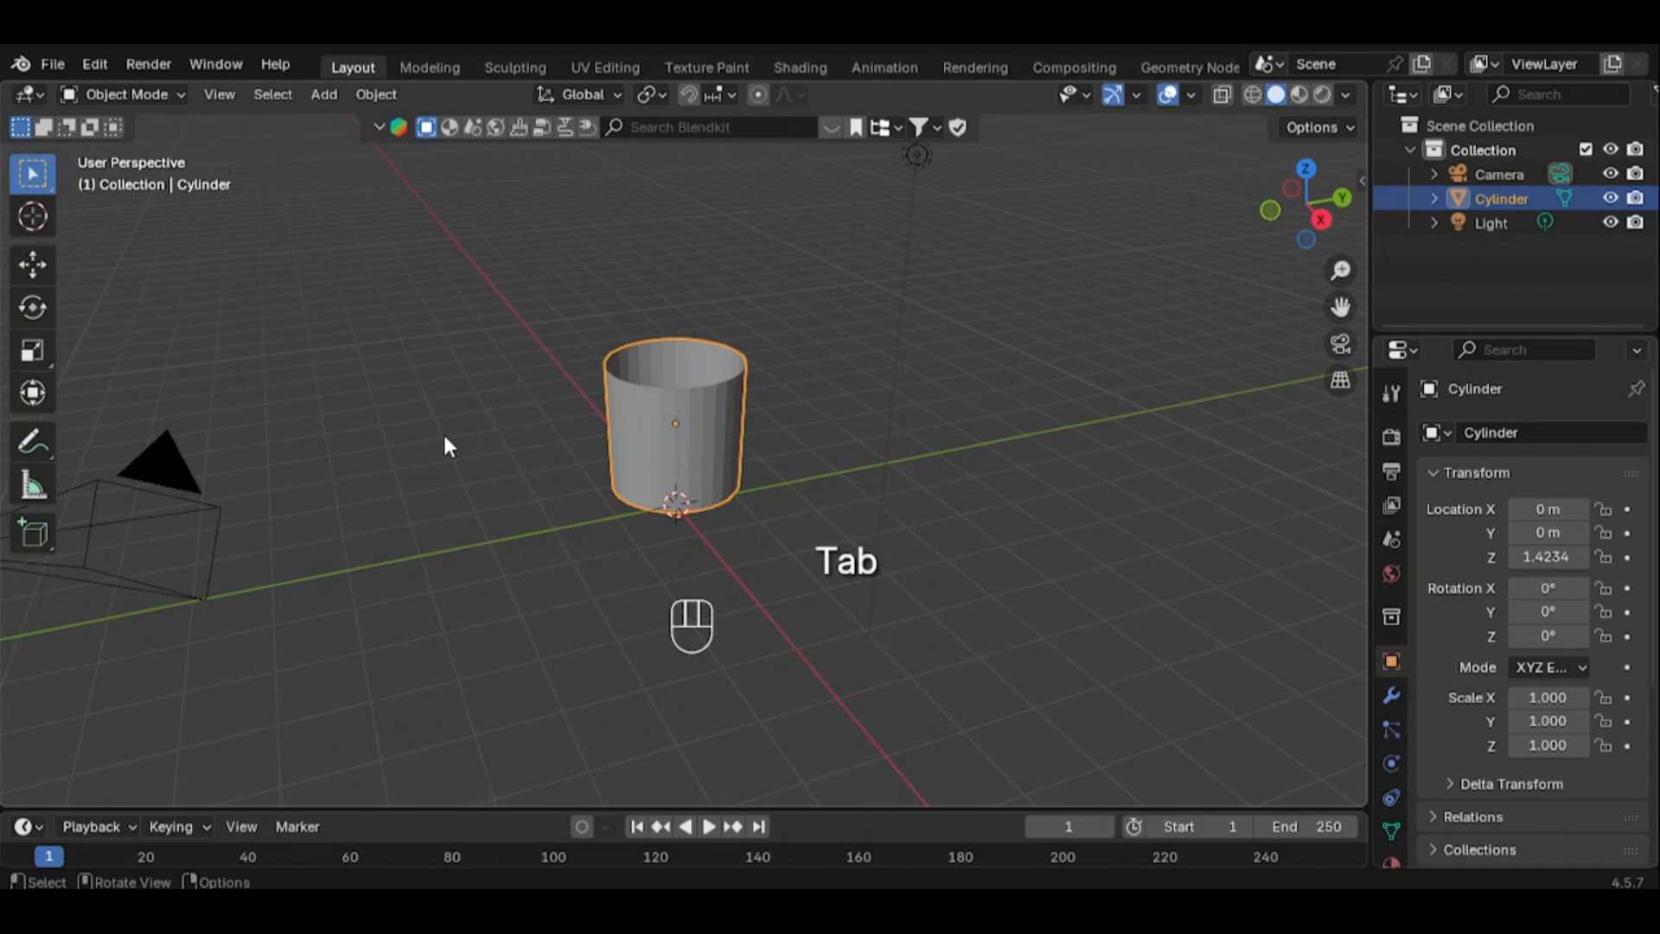
{"action": "key", "text": "Tab"}
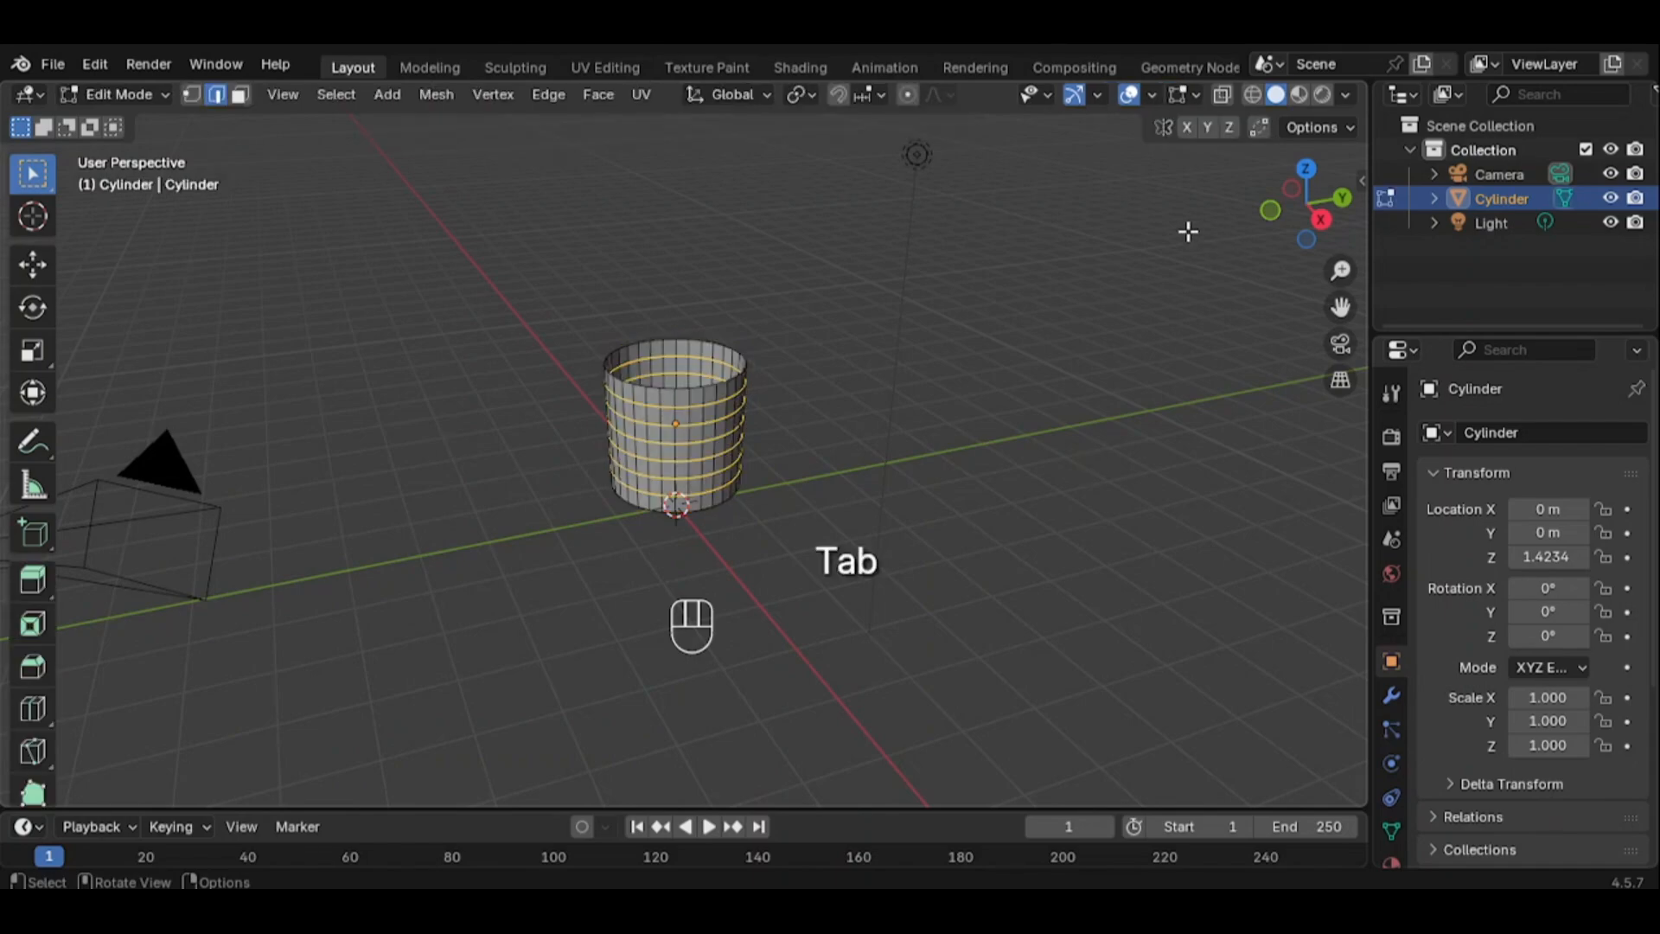
Extrude the bottom face about 0.27 m into the cylinder and shrink it almost to a point at the centre
{"action": "left_click_drag", "start_coordinate": [1294, 229], "coordinate": [904, 334]}
{"action": "left_click", "coordinate": [240, 95]}
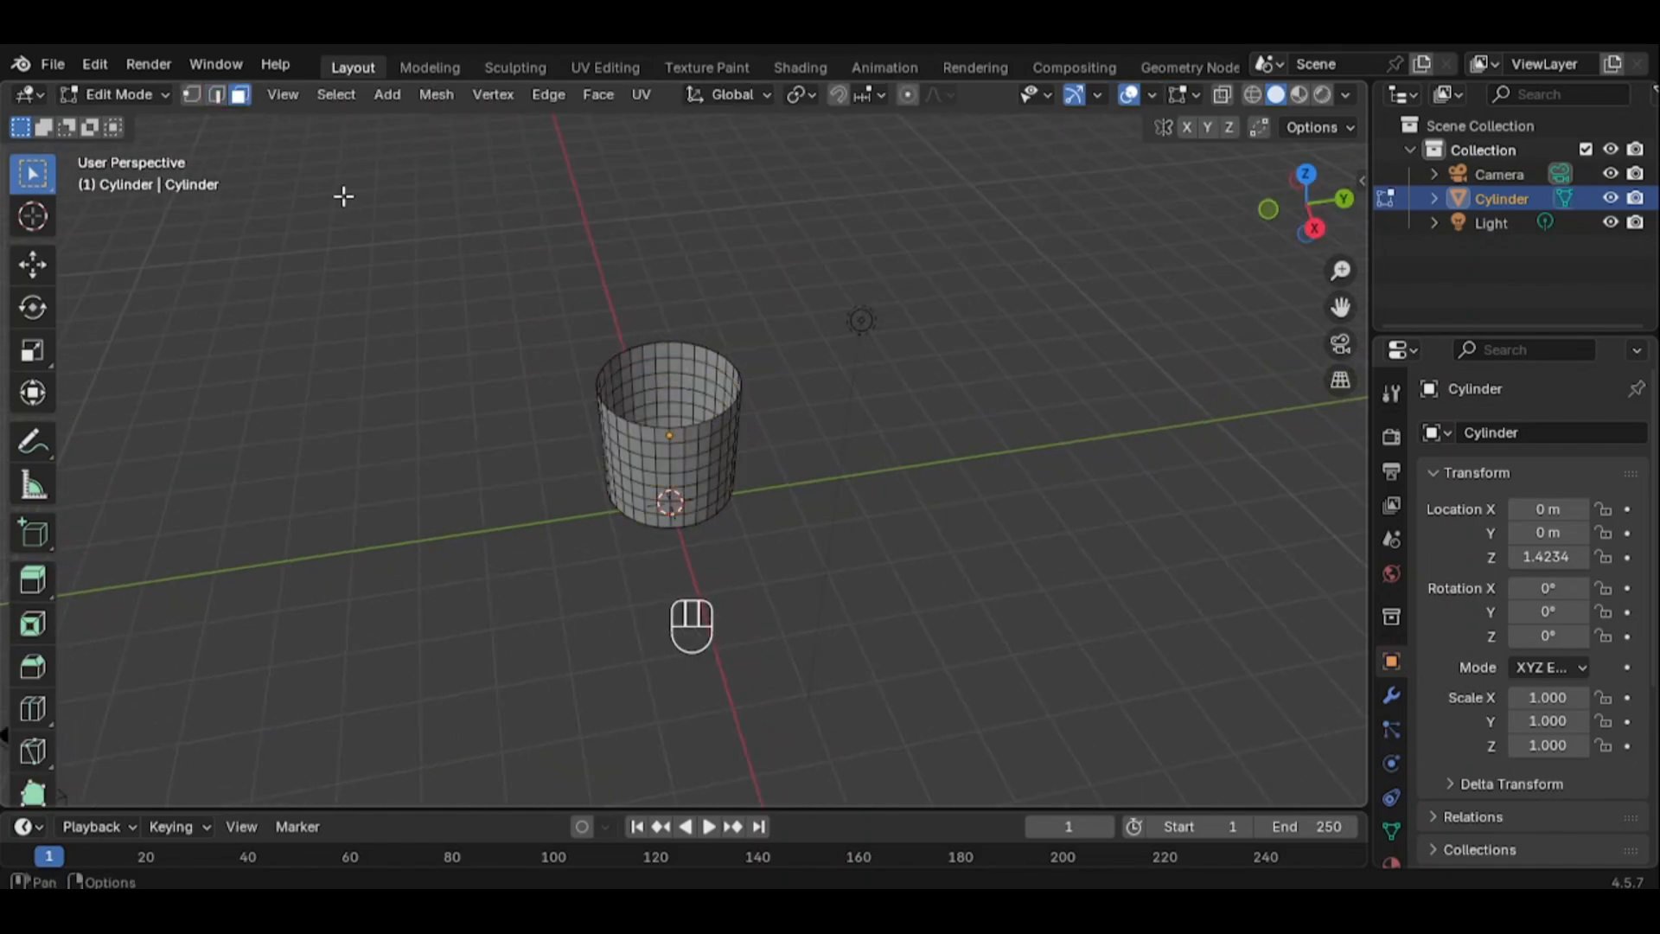
{"action": "scroll", "coordinate": [854, 374], "scroll_direction": "up", "scroll_amount": 5}
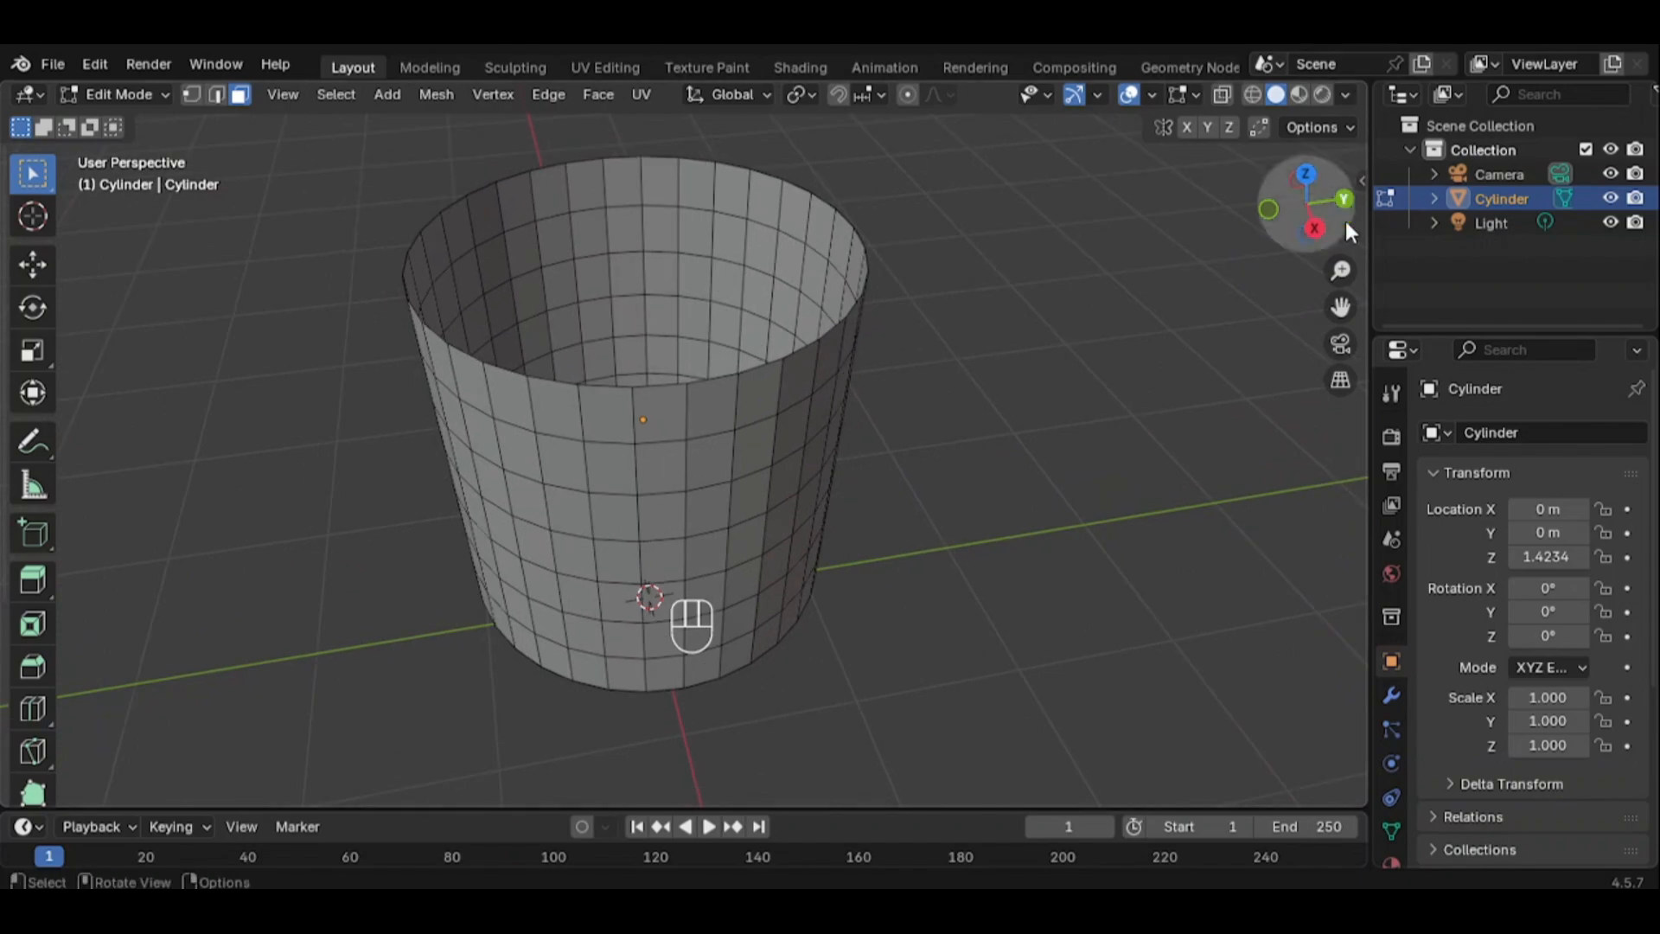
{"action": "left_click", "coordinate": [672, 442]}
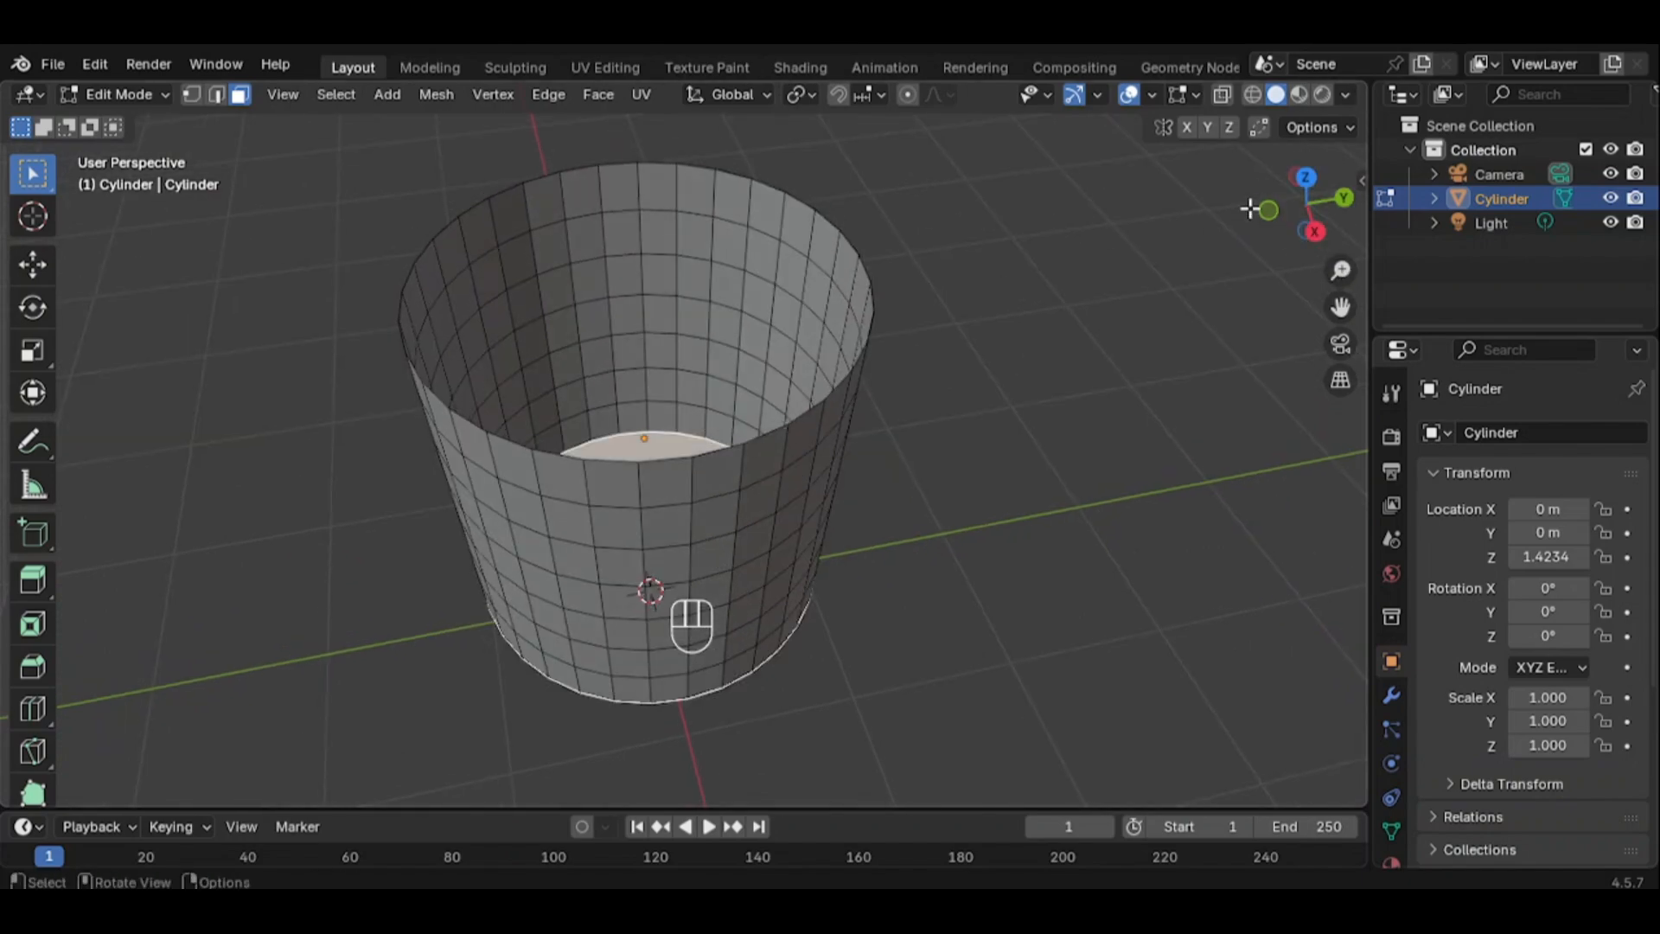
{"action": "left_click_drag", "start_coordinate": [1260, 204], "coordinate": [1288, 226]}
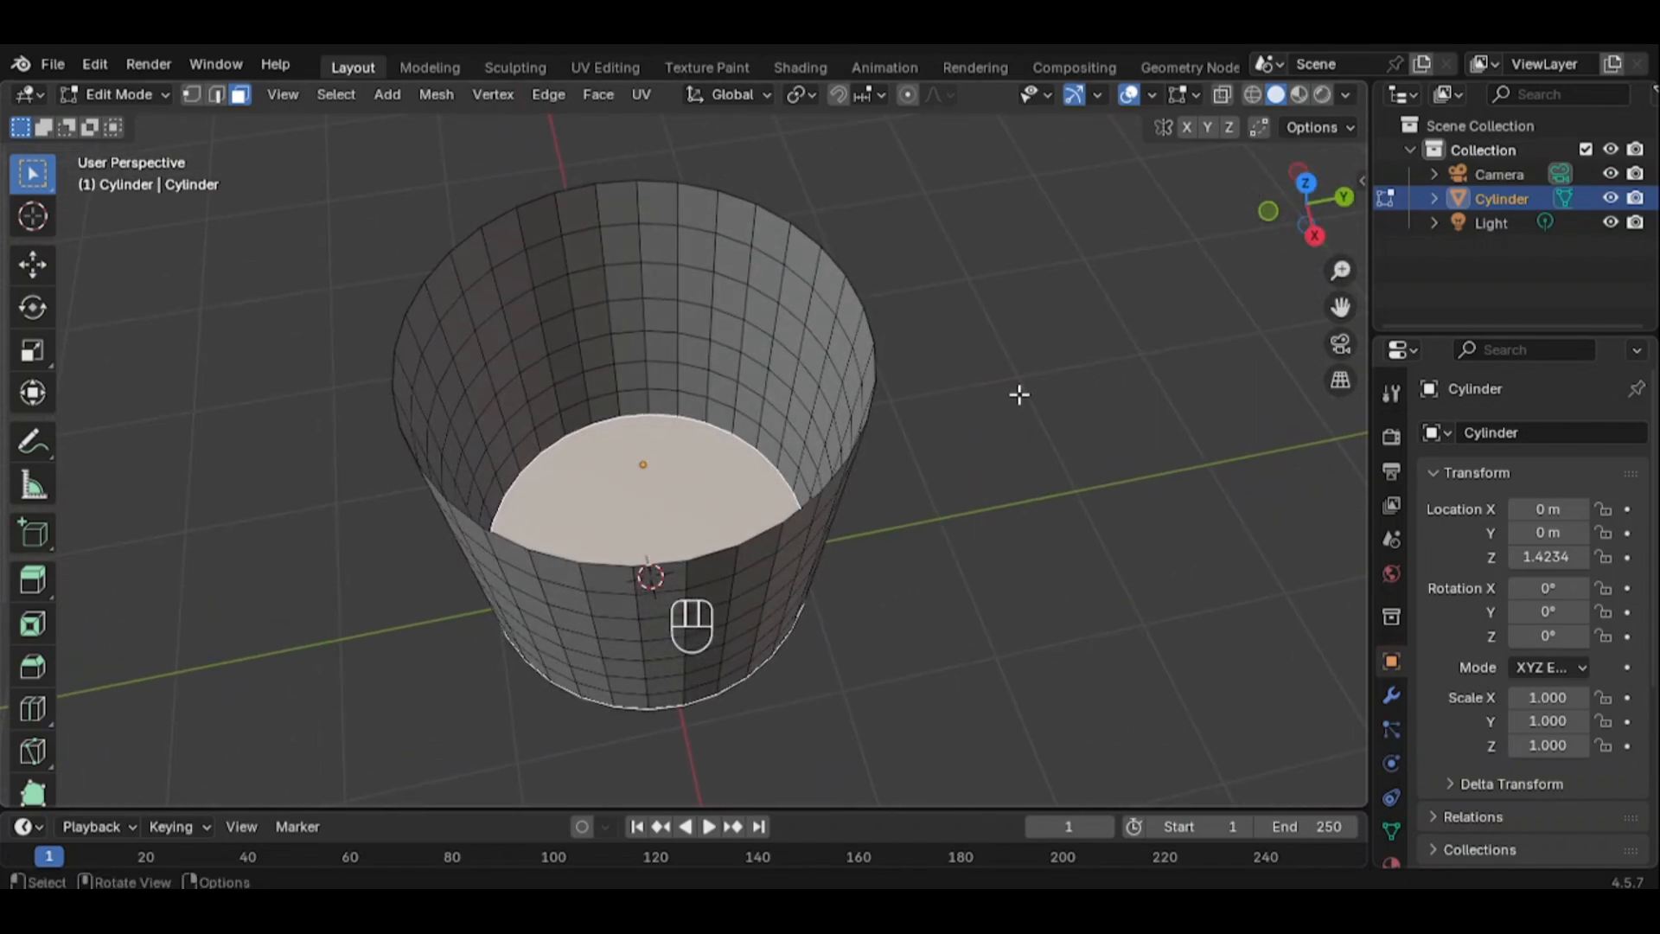
{"action": "key", "text": "e"}
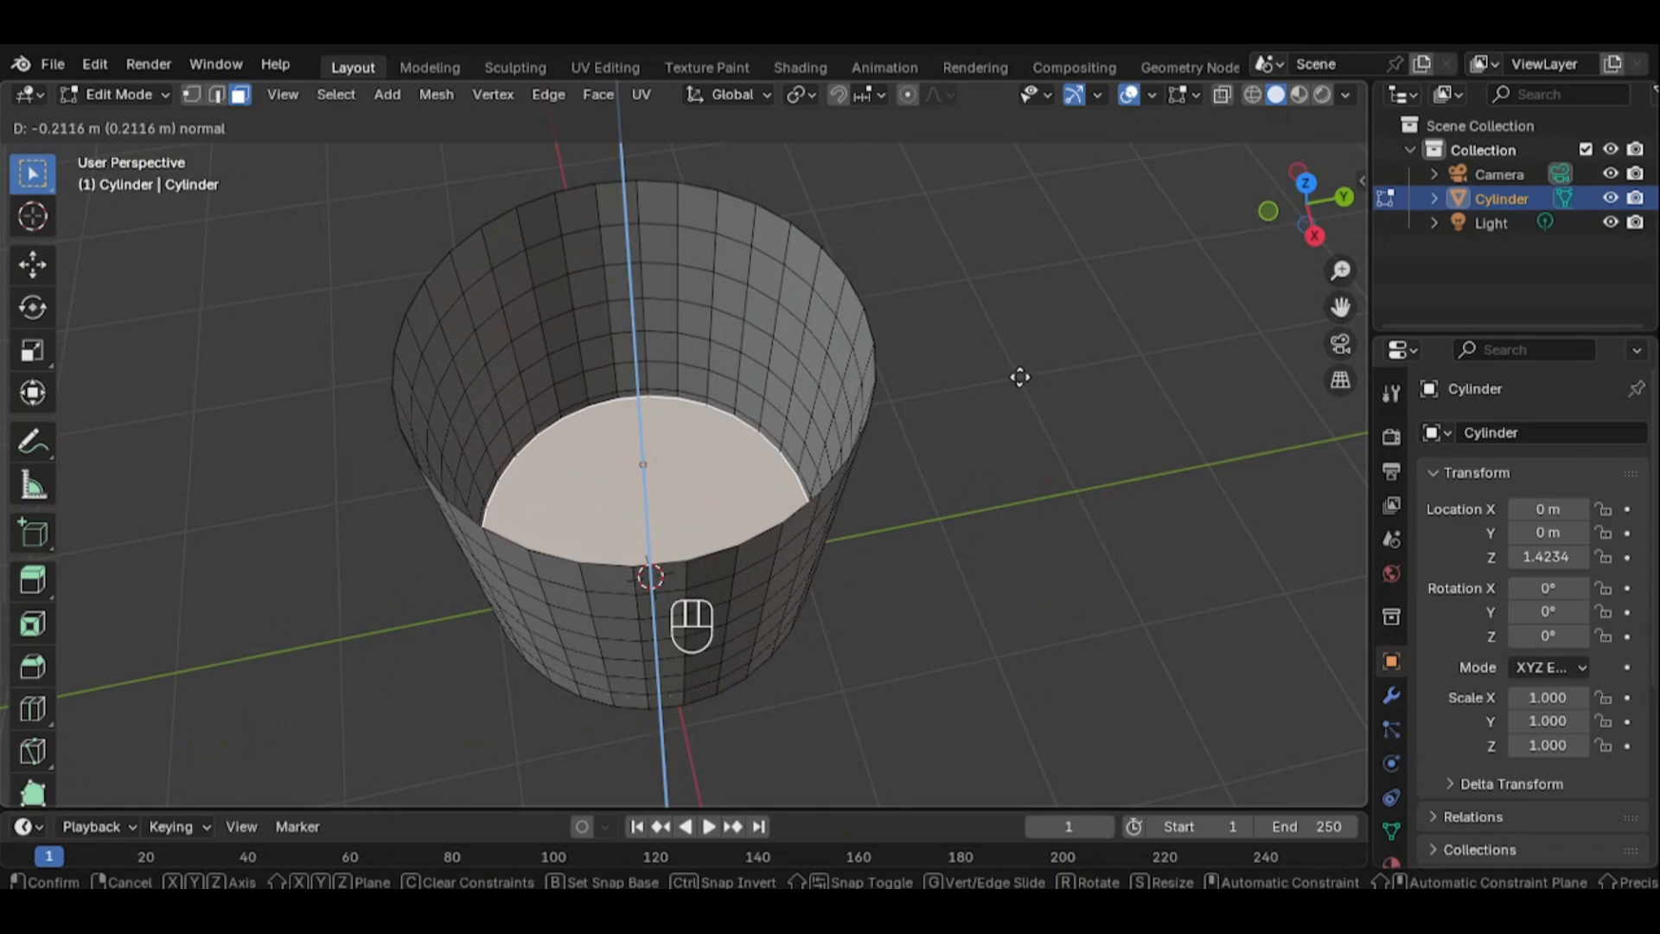
{"action": "left_click", "coordinate": [1019, 376]}
{"action": "key", "text": "s"}
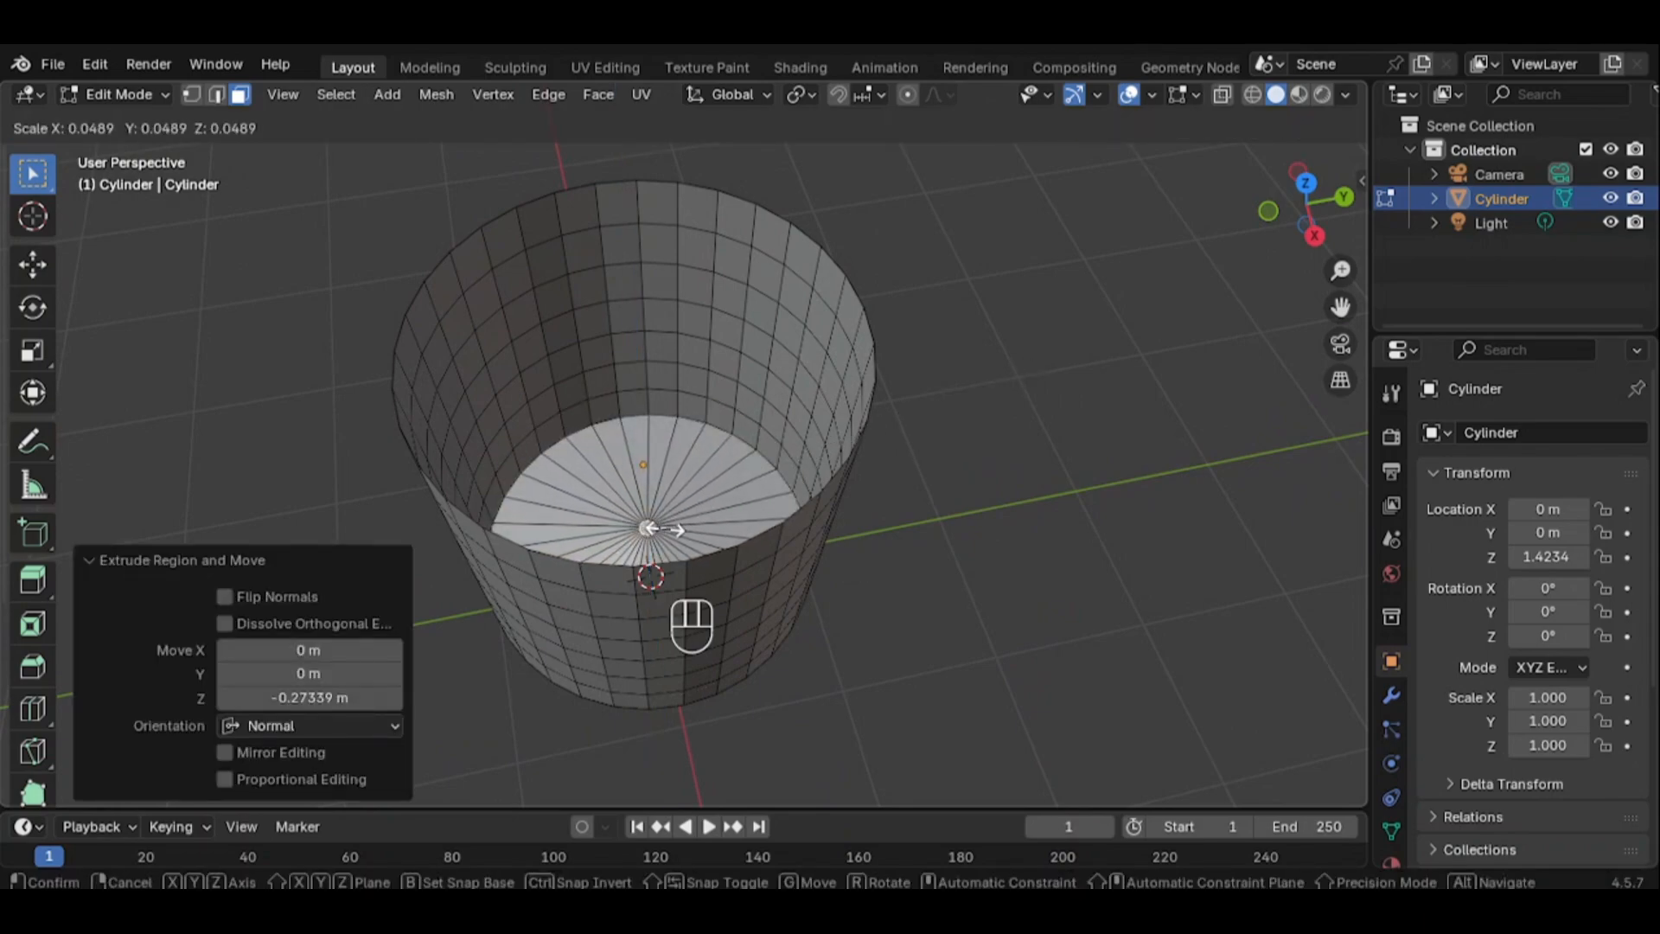
{"action": "left_click", "coordinate": [657, 529]}
{"action": "key", "text": "Tab"}
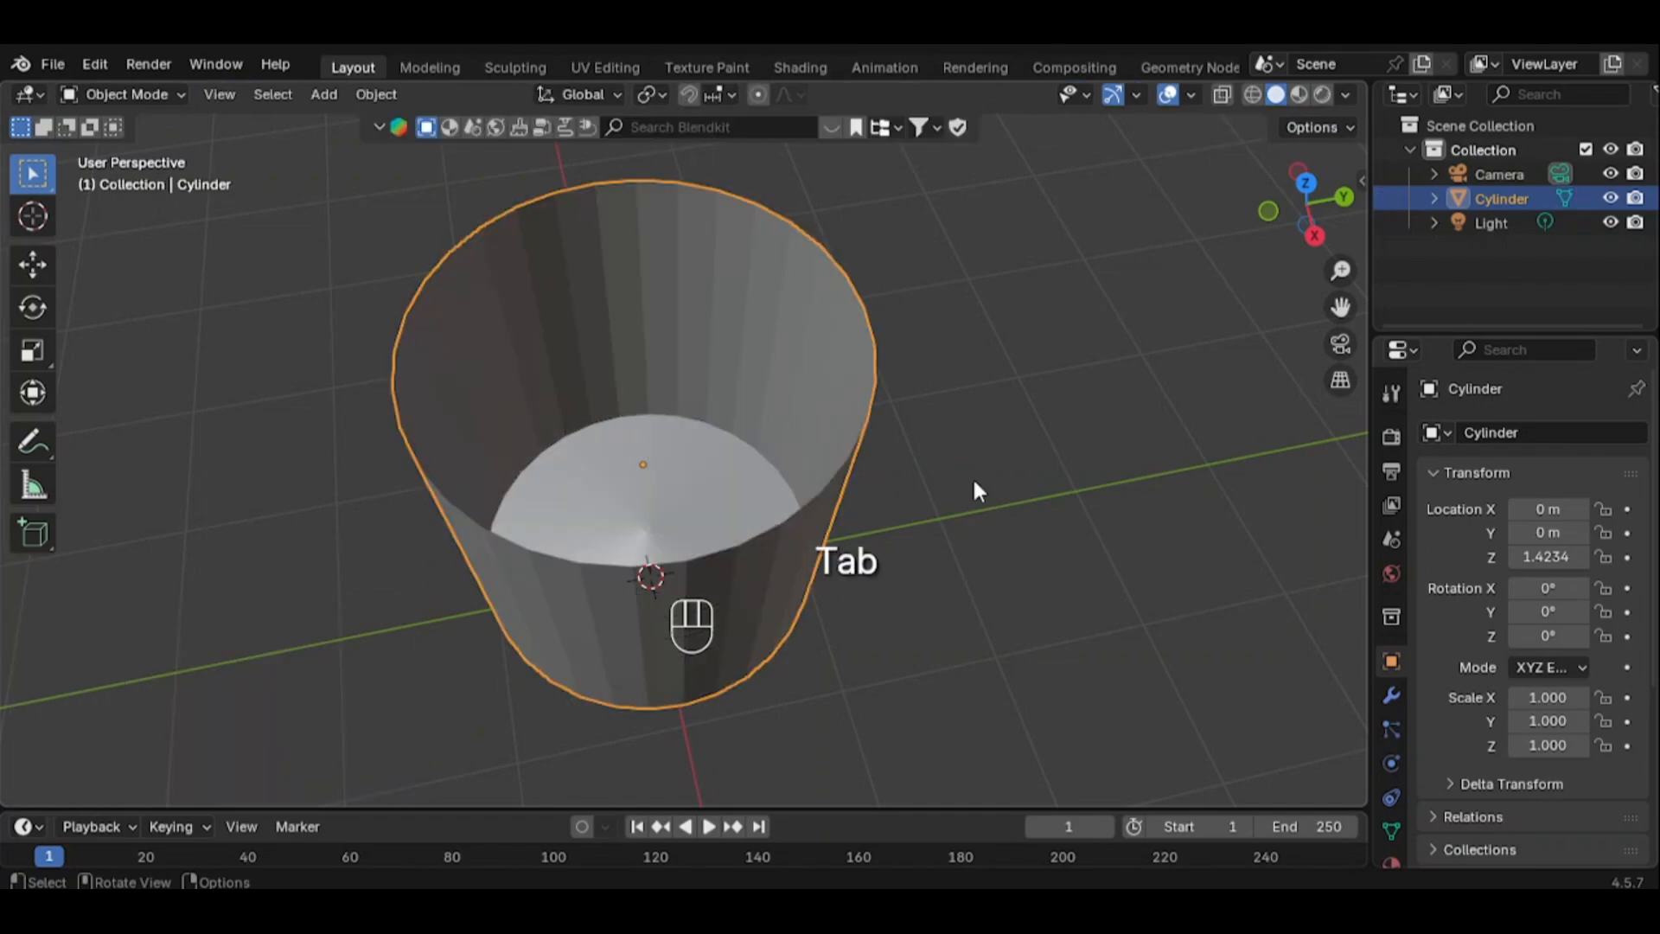
Add a Wireframe modifier to the open cylinder with a thickness of 0.038 m
{"action": "scroll", "coordinate": [1105, 350], "scroll_direction": "down", "scroll_amount": 3}
{"action": "left_click_drag", "start_coordinate": [1305, 203], "coordinate": [1309, 211]}
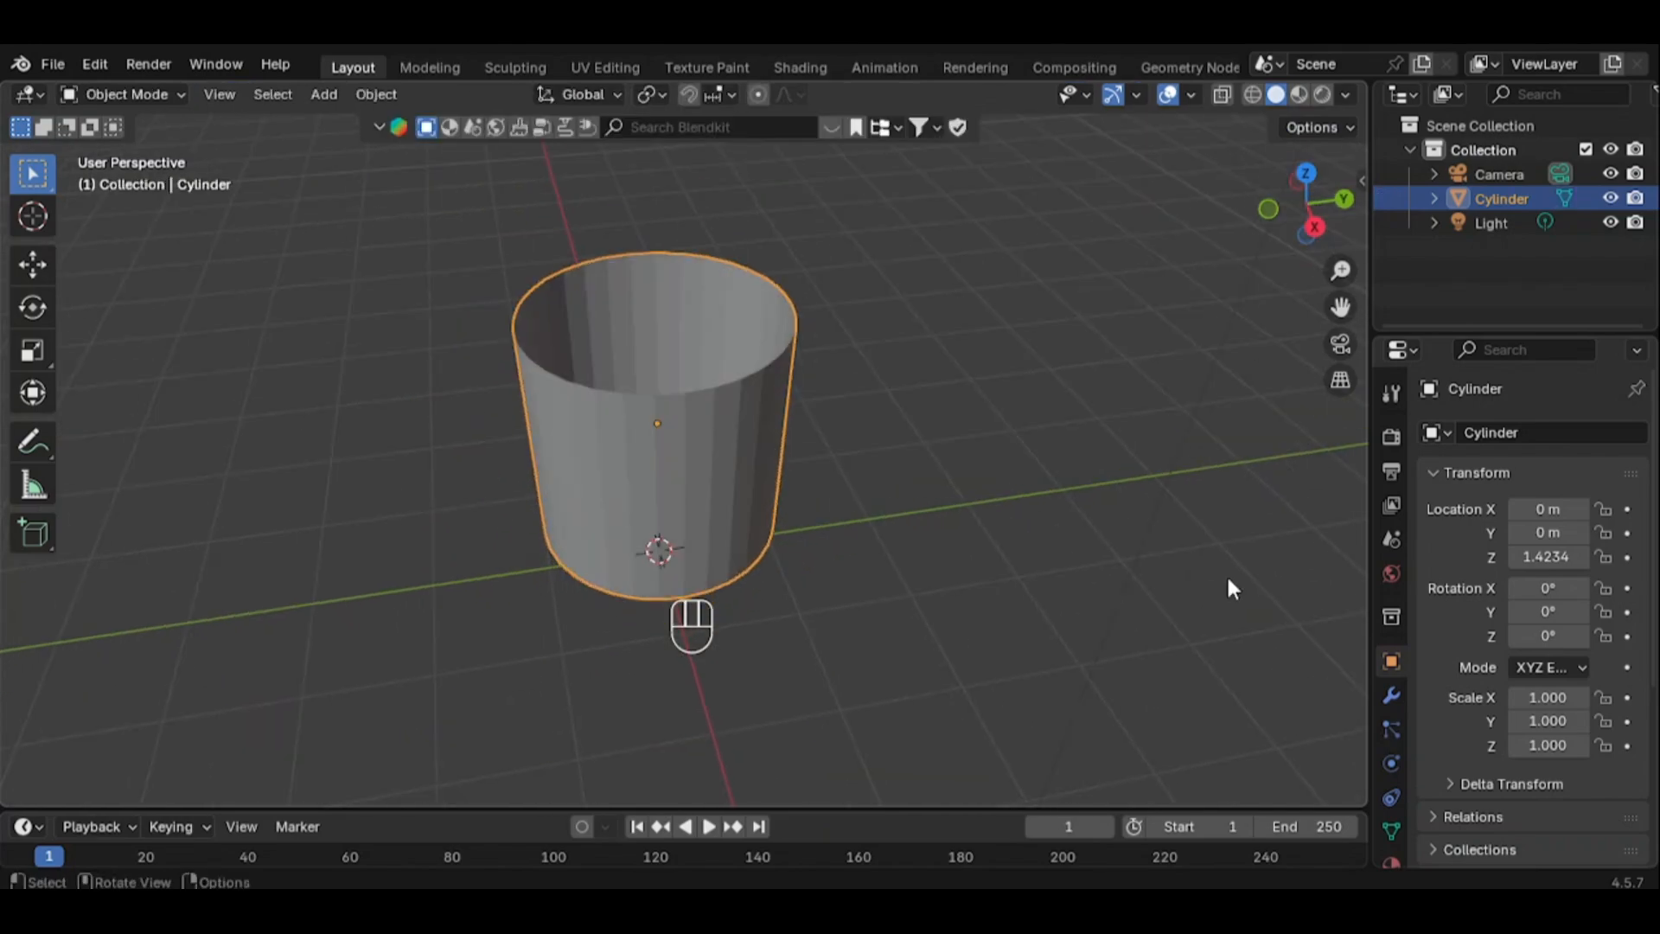
{"action": "left_click", "coordinate": [1399, 698]}
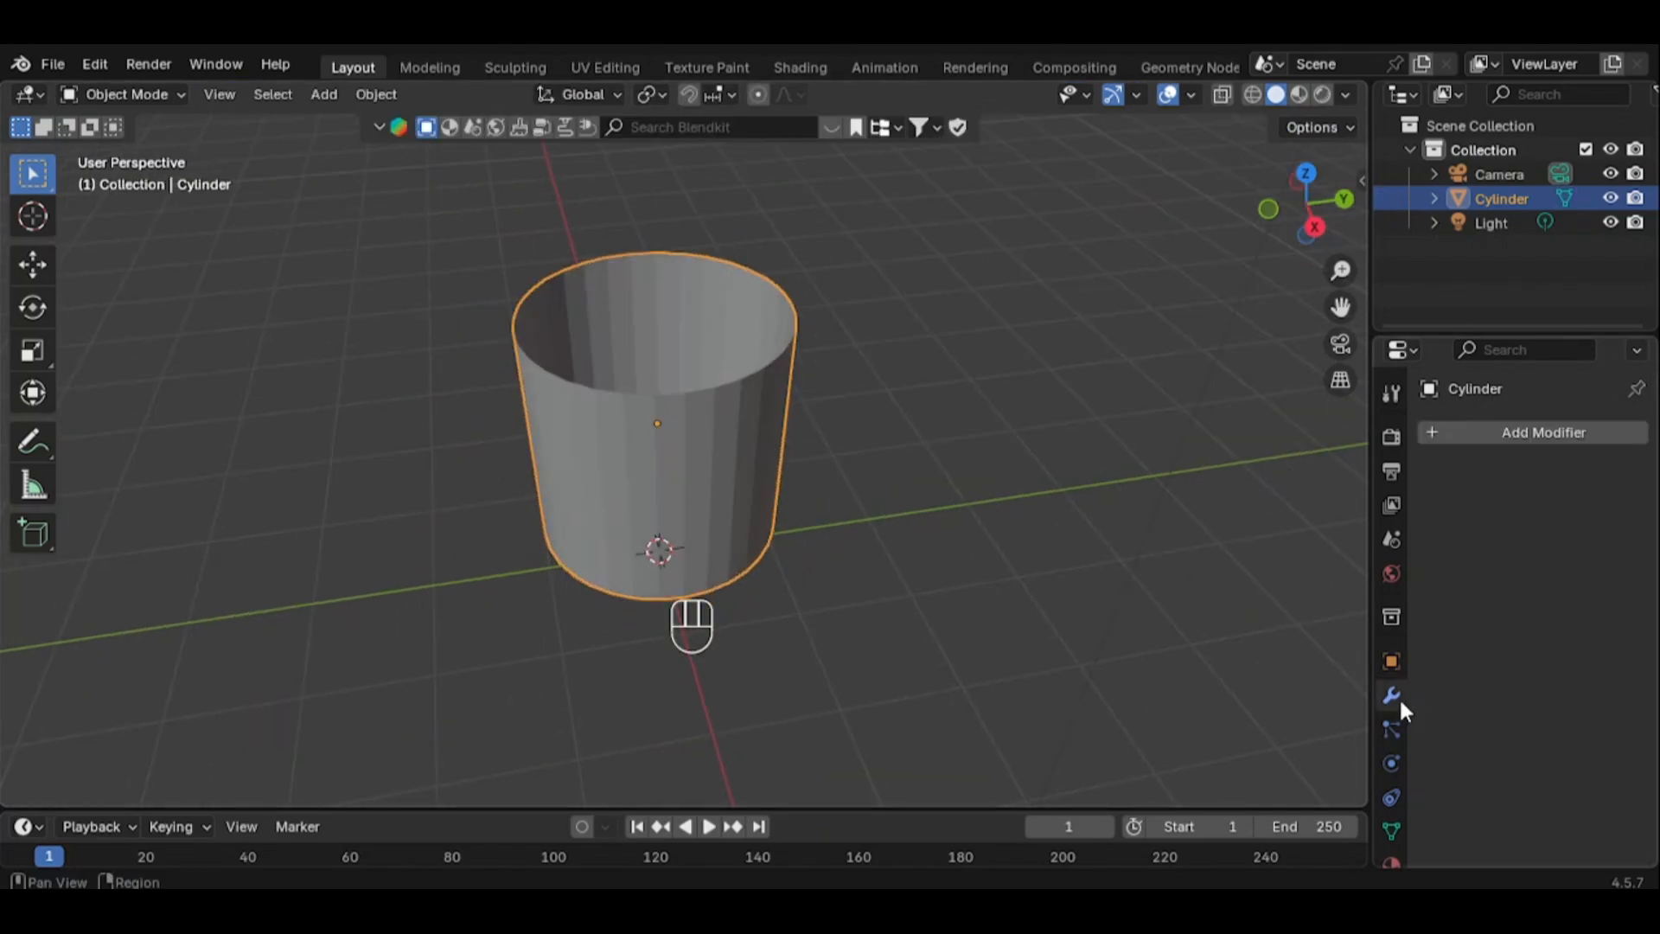
{"action": "left_click", "coordinate": [1496, 432]}
{"action": "mouse_move", "coordinate": [1440, 496]}
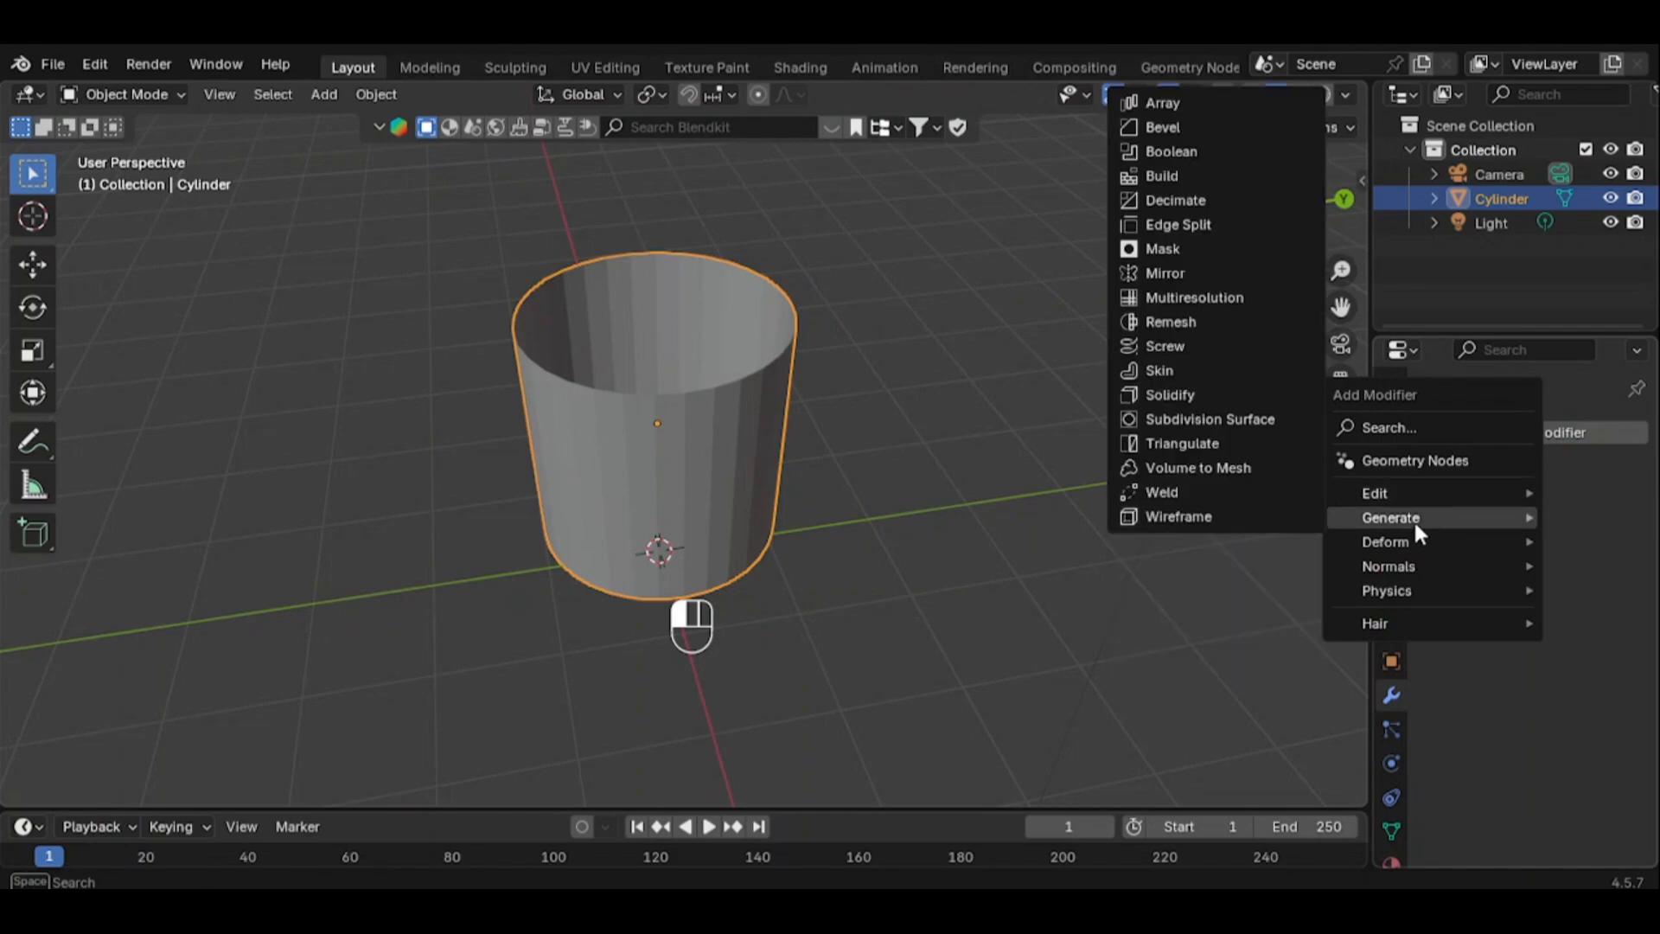
{"action": "left_click", "coordinate": [1232, 506]}
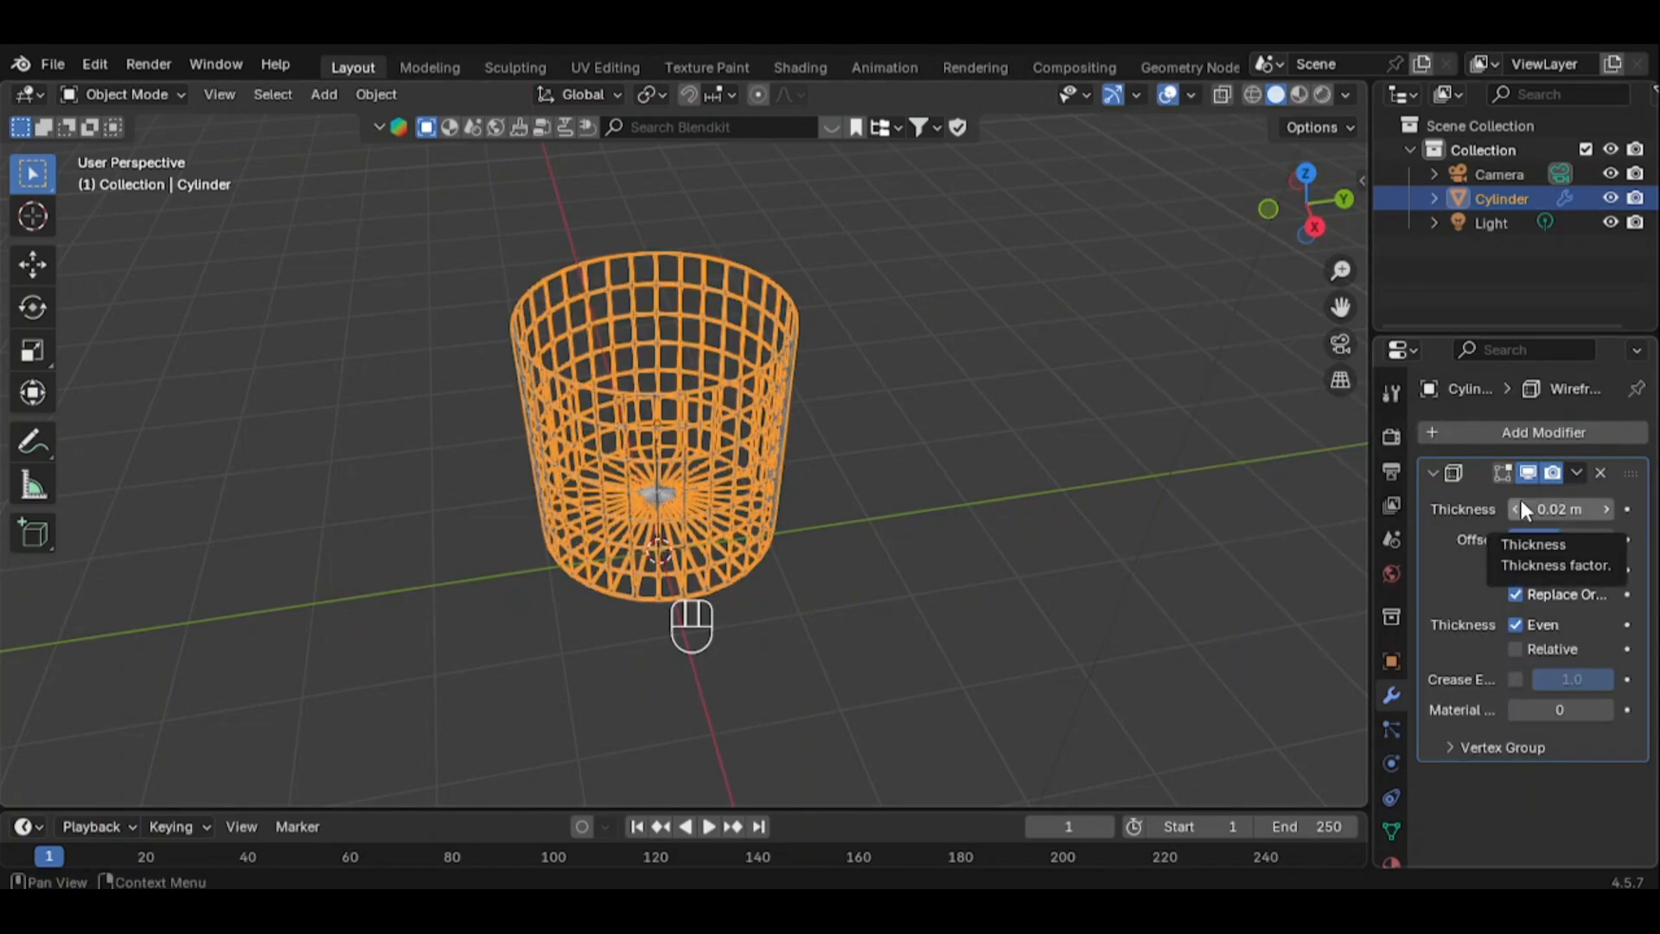
{"action": "left_click_drag", "start_coordinate": [1604, 510], "coordinate": [1568, 515]}
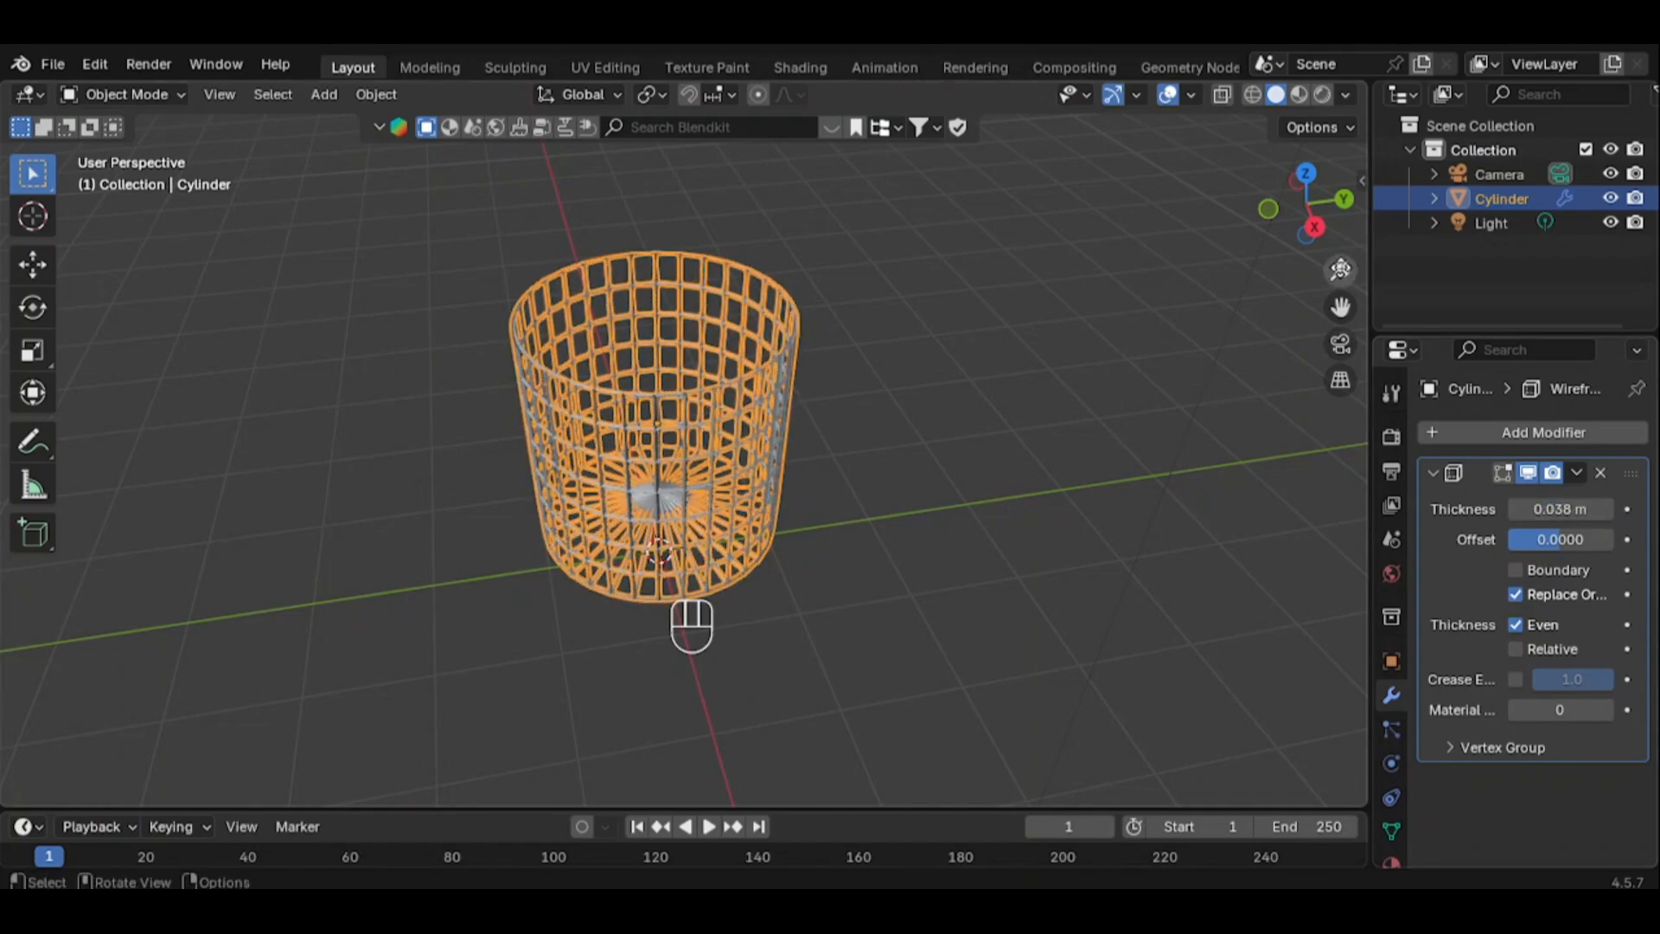
Add a Subdivision Surface modifier to the wireframe cylinder
{"action": "scroll", "coordinate": [854, 461], "scroll_direction": "up", "scroll_amount": 6}
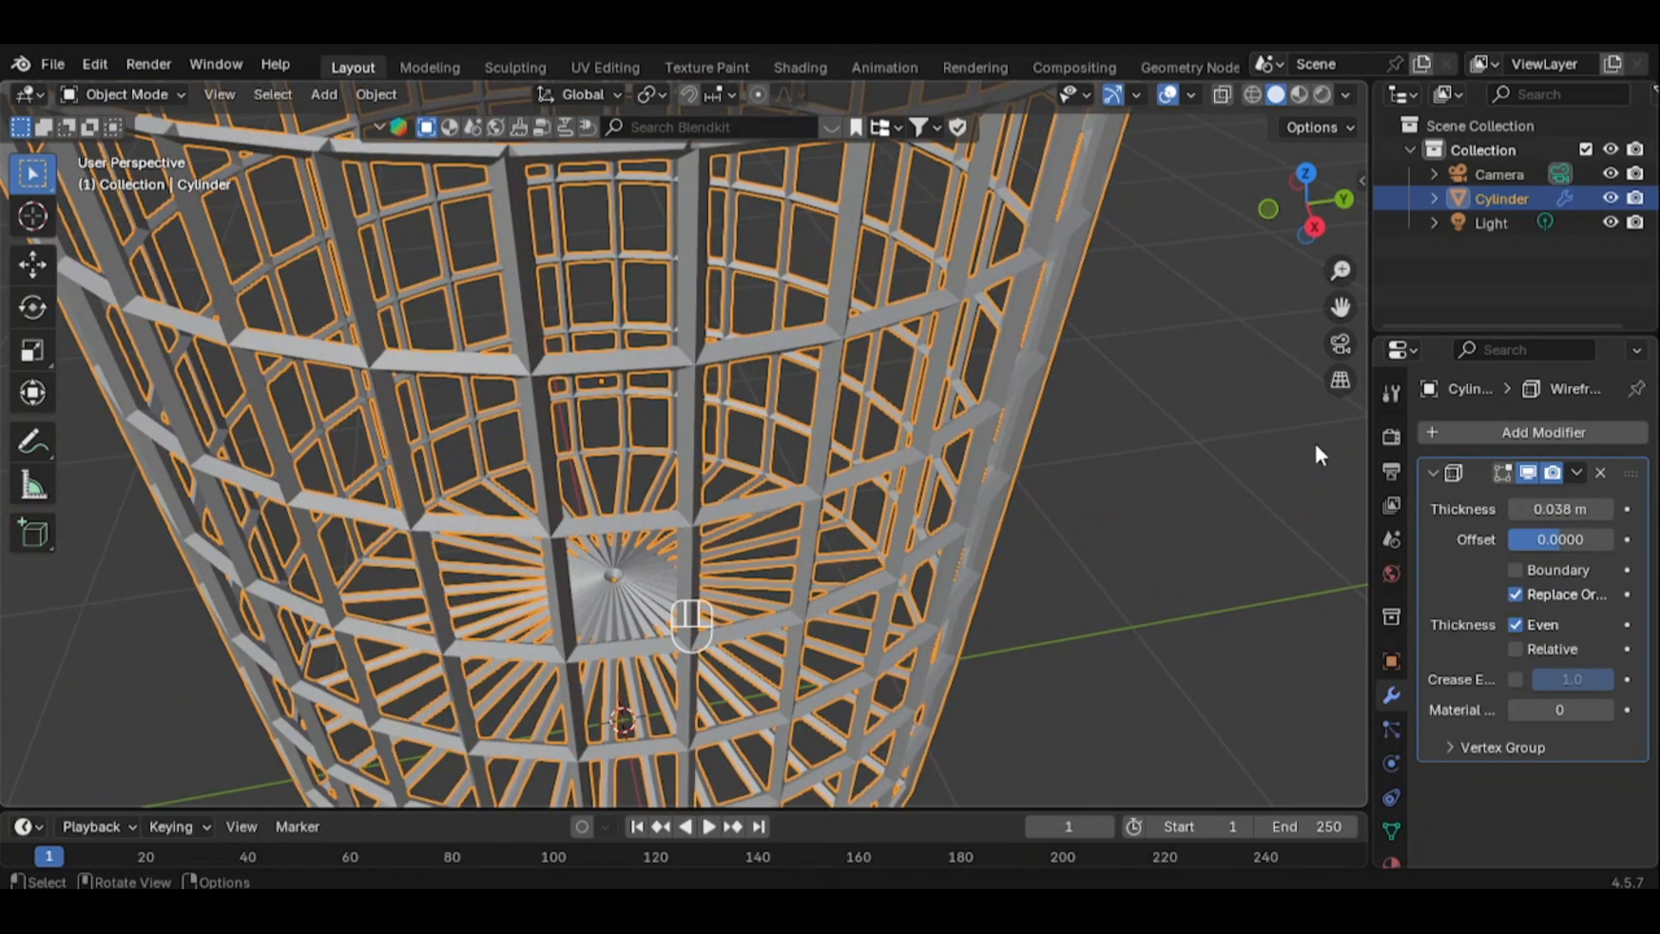
{"action": "left_click", "coordinate": [1587, 430]}
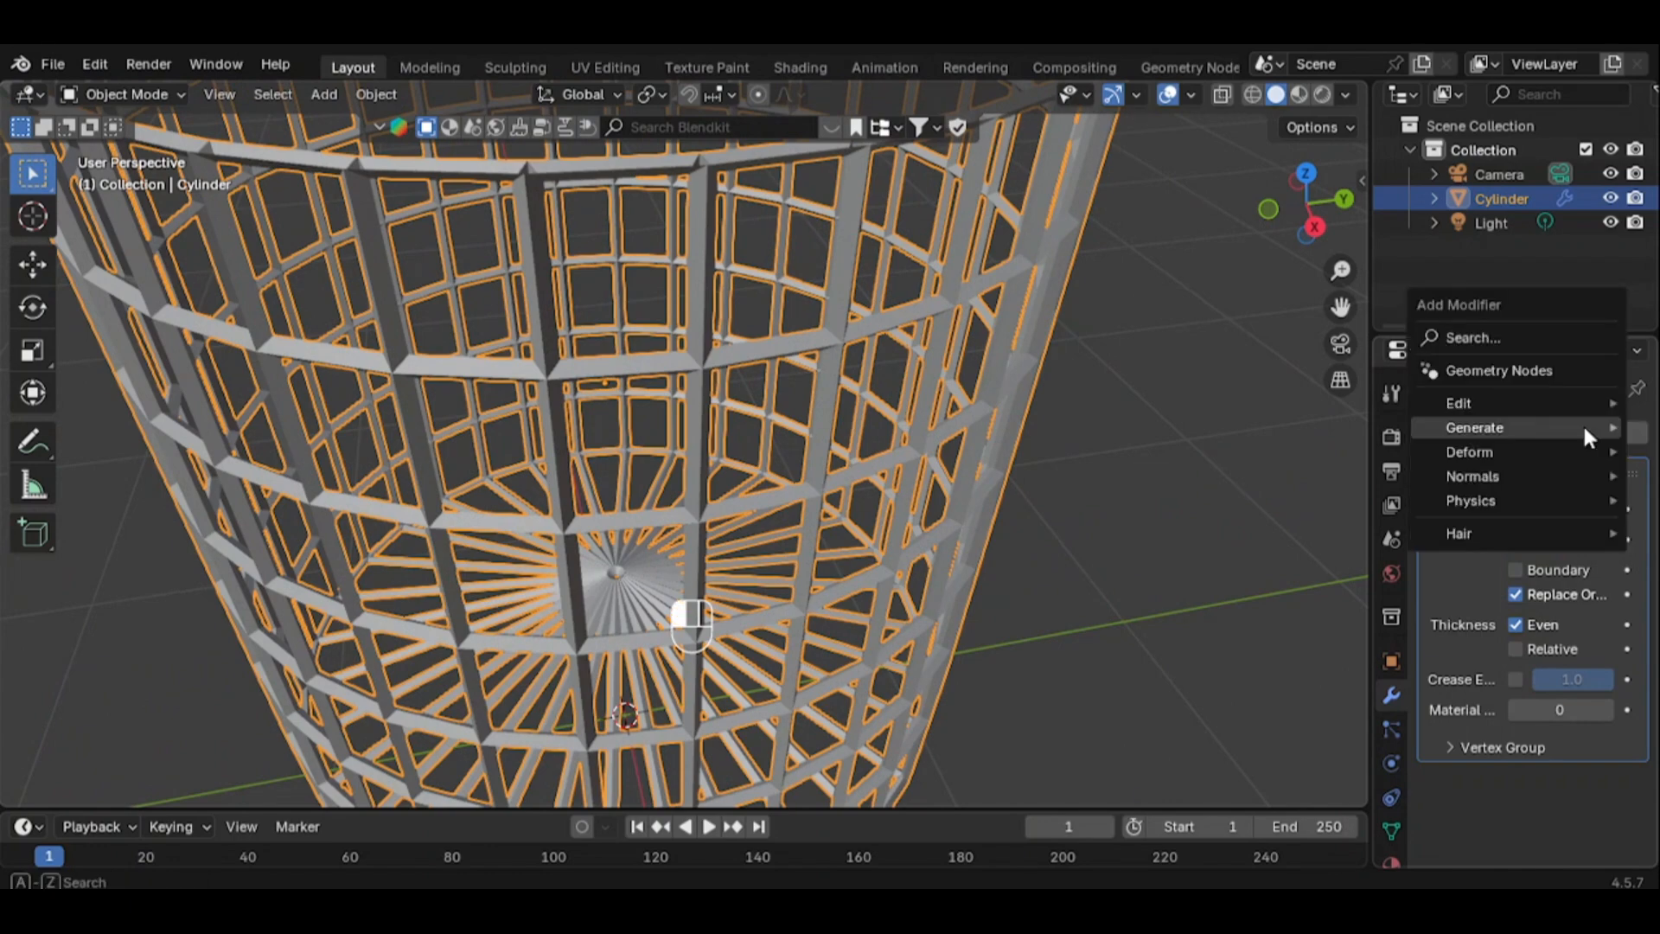
{"action": "mouse_move", "coordinate": [1501, 426]}
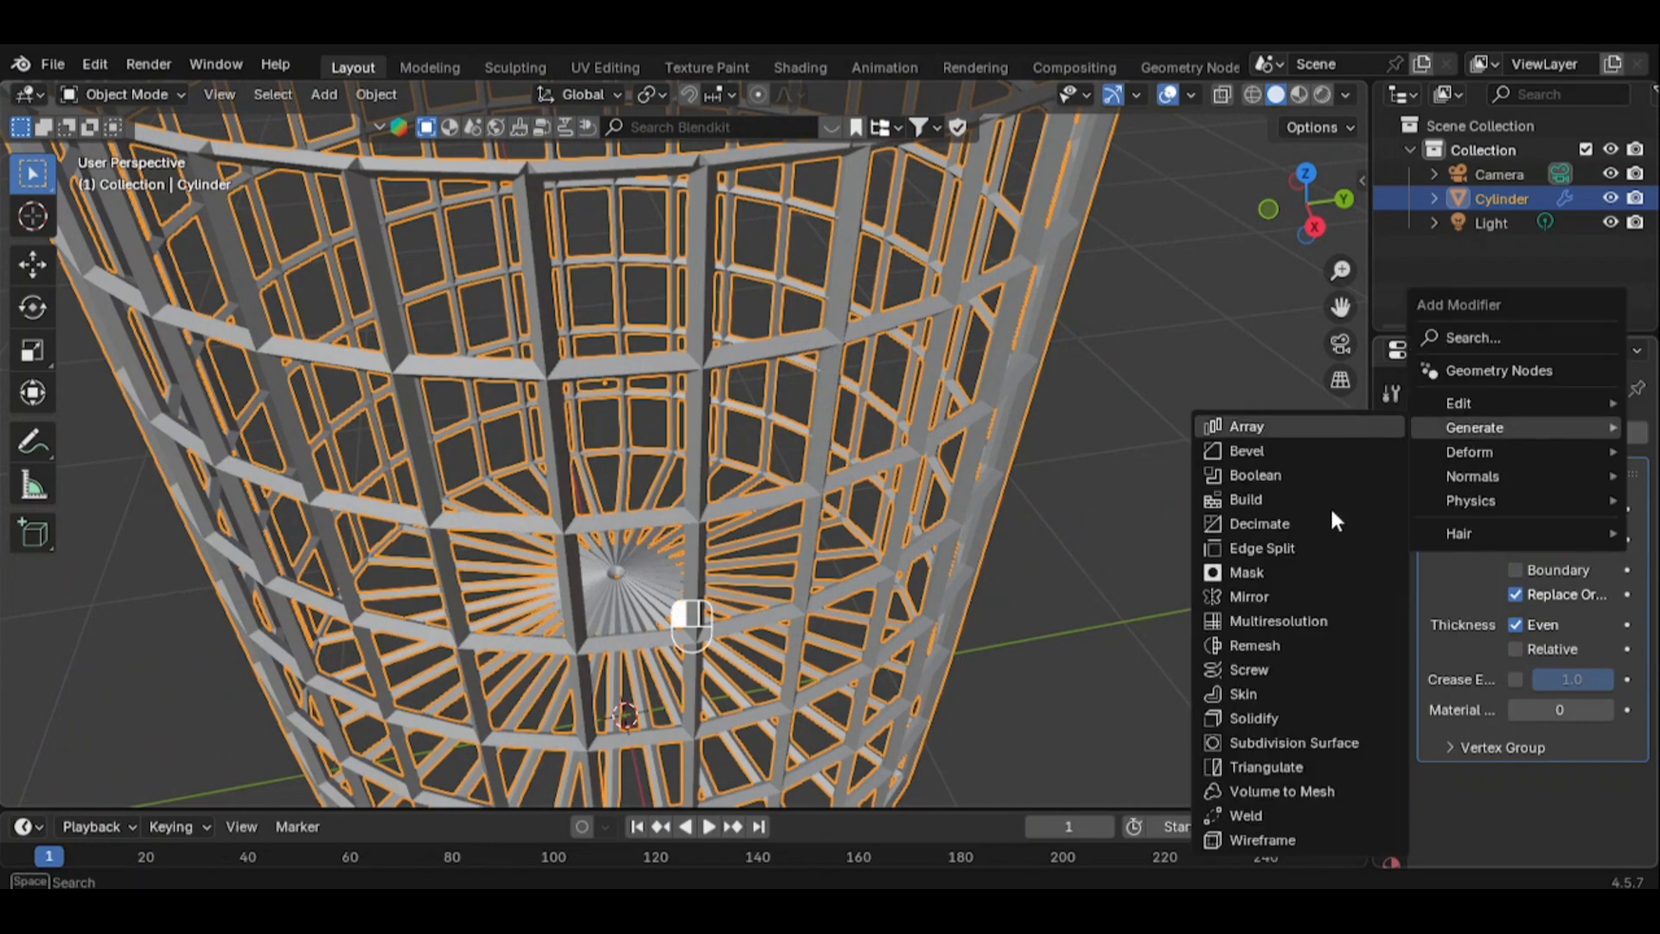
{"action": "left_click", "coordinate": [1299, 741]}
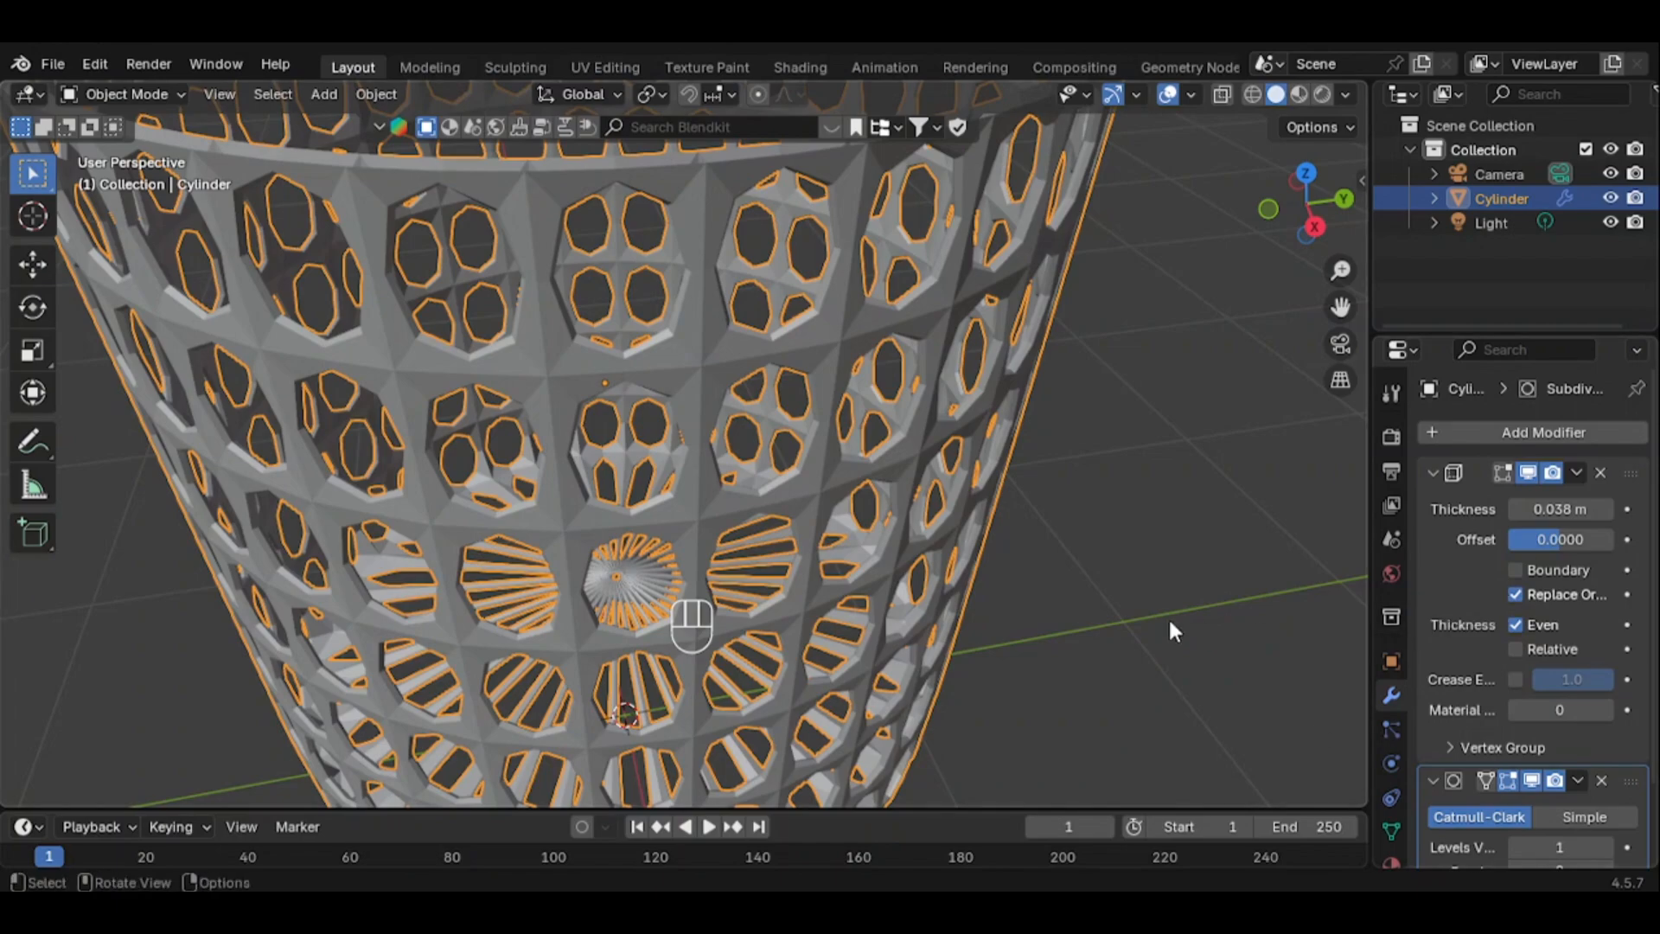
Raise the Subdivision Surface modifier's viewport level on the wireframe cylinder to 2
{"action": "scroll", "coordinate": [1169, 616], "scroll_direction": "down", "scroll_amount": 5}
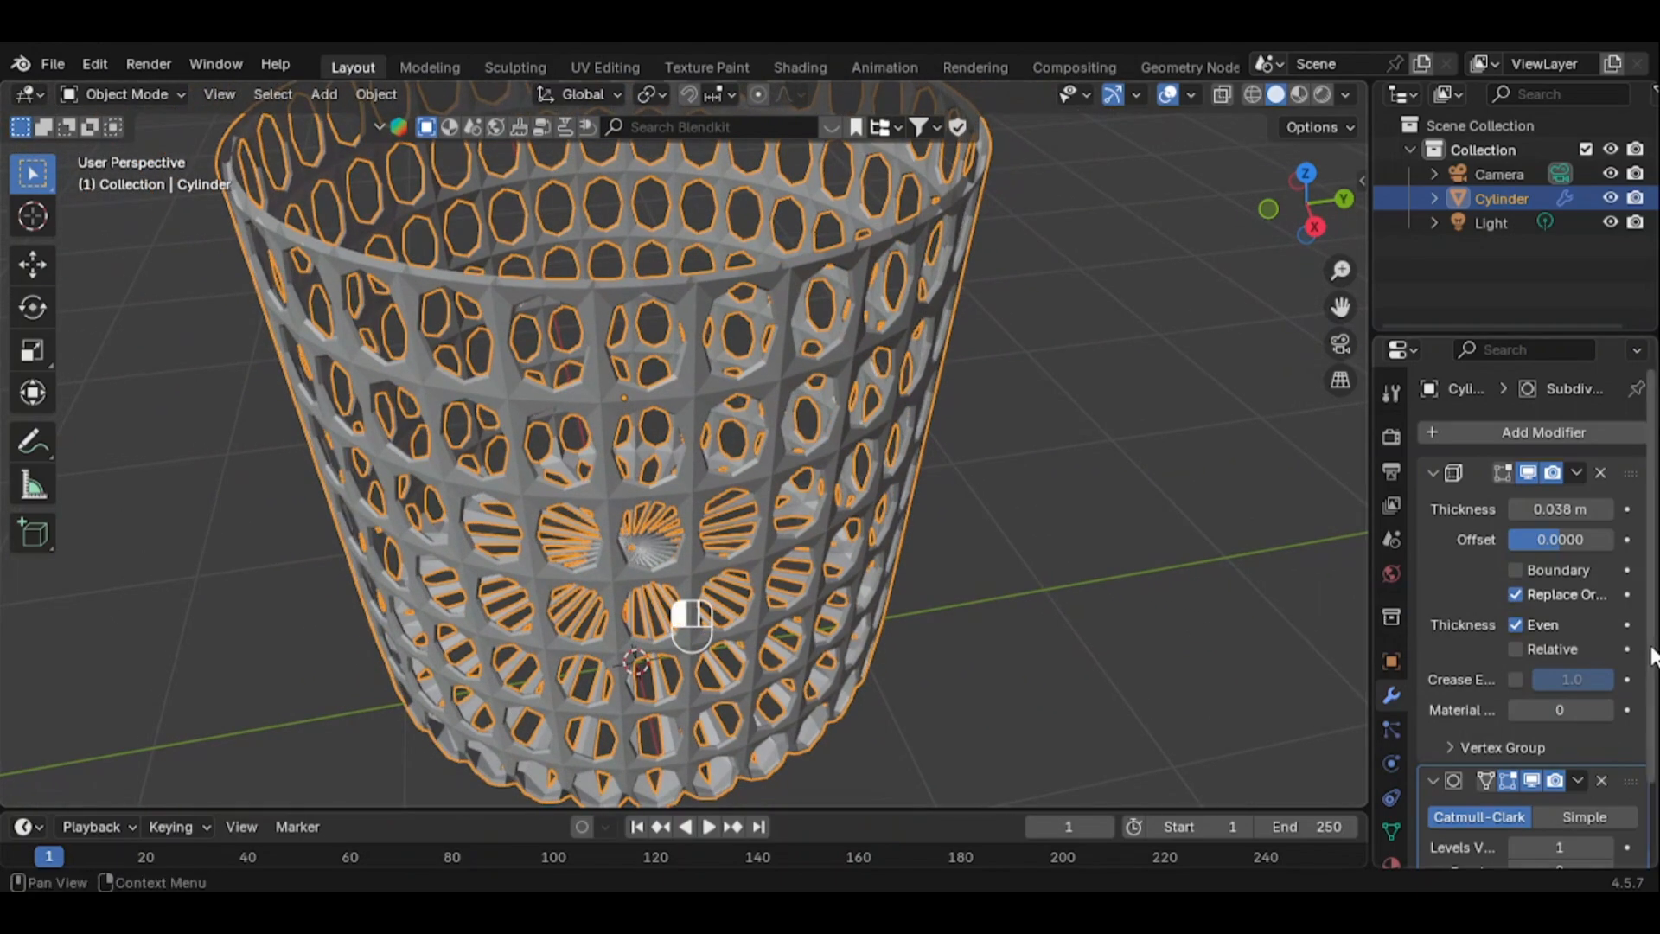
{"action": "scroll", "coordinate": [1629, 700], "scroll_direction": "down", "scroll_amount": 2}
{"action": "left_click", "coordinate": [1601, 791]}
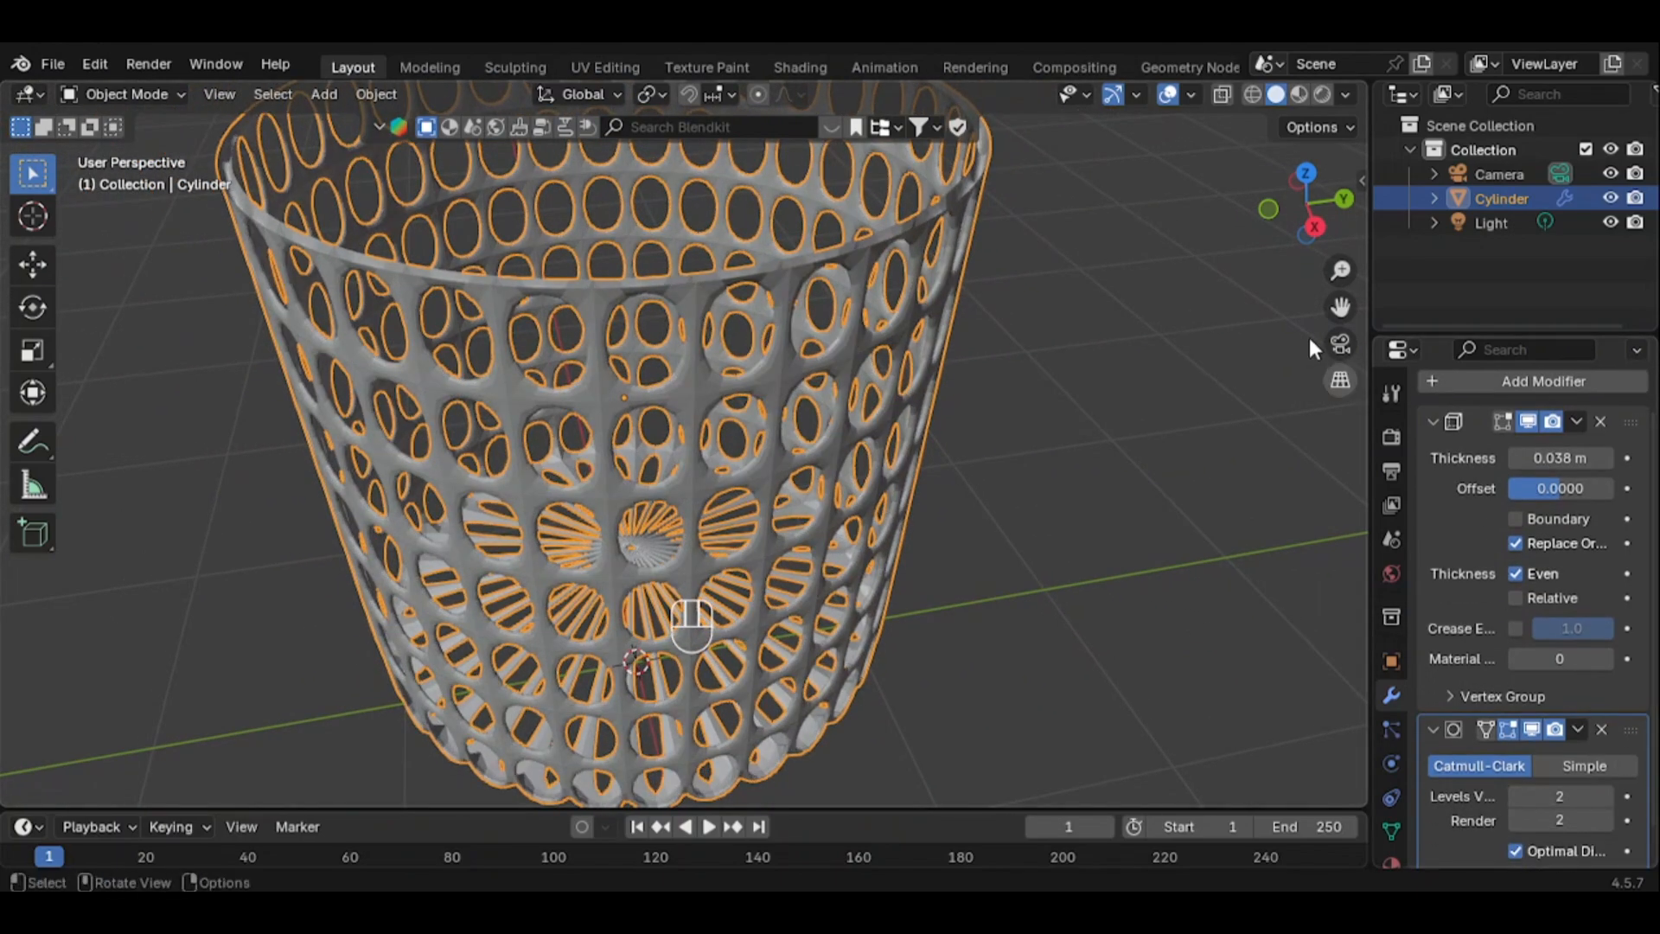
{"action": "left_click_drag", "start_coordinate": [1321, 225], "coordinate": [1317, 227]}
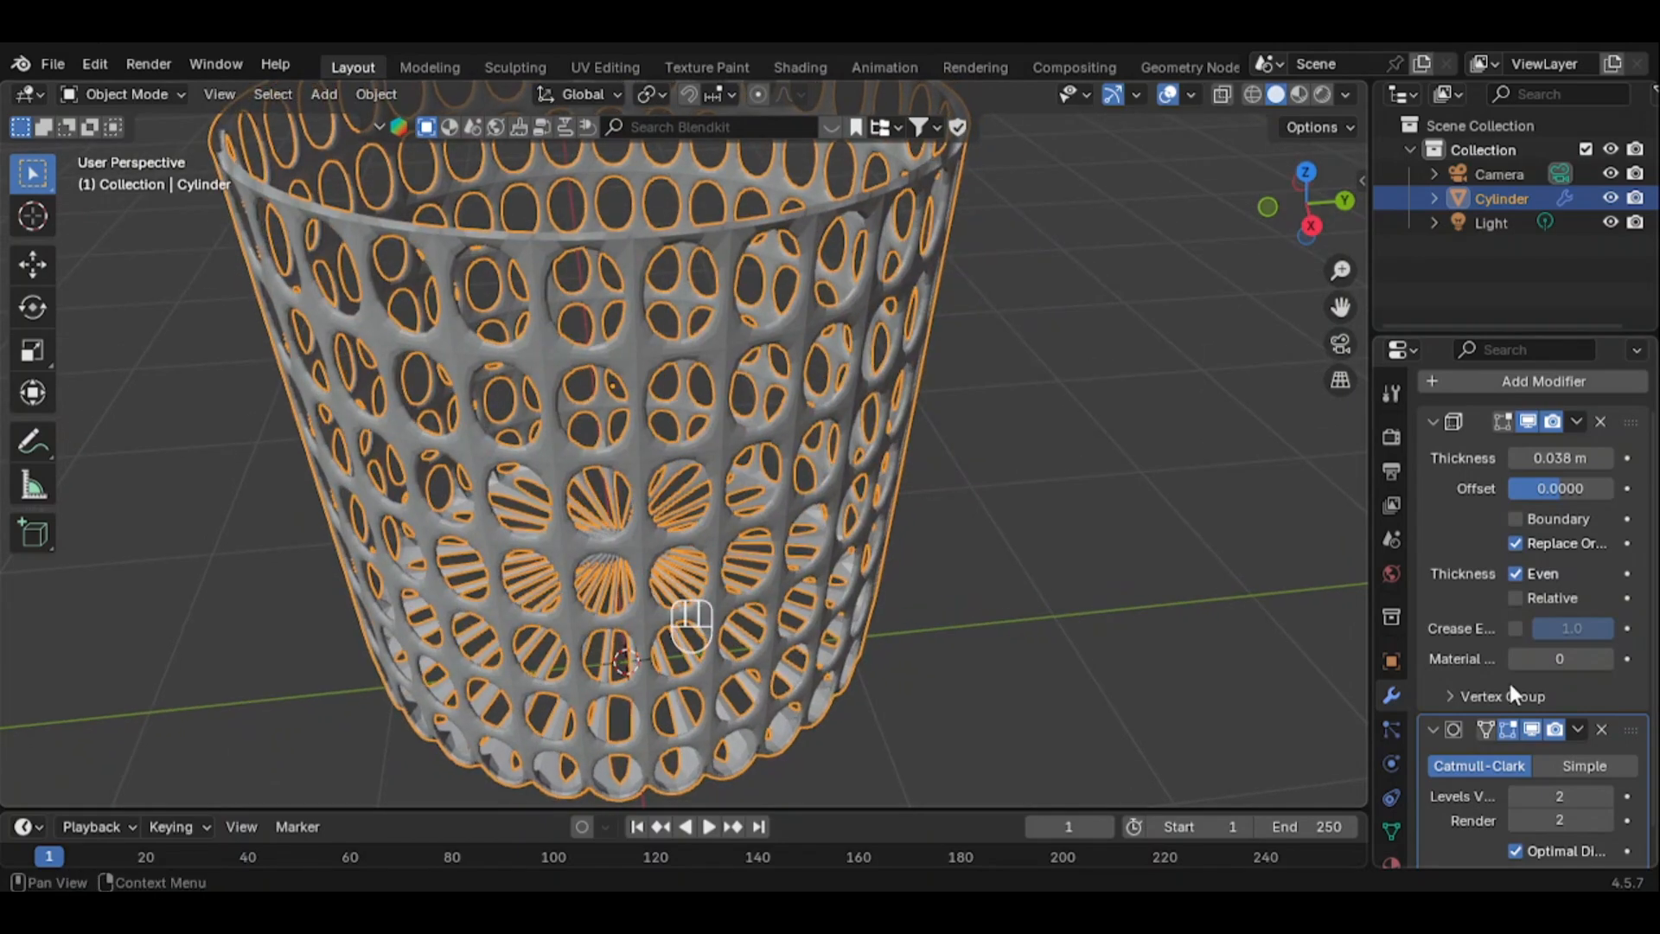
Add a Solidify modifier to the basket and set its thickness to 0.03 m
{"action": "left_click", "coordinate": [1549, 381]}
{"action": "mouse_move", "coordinate": [1548, 386]}
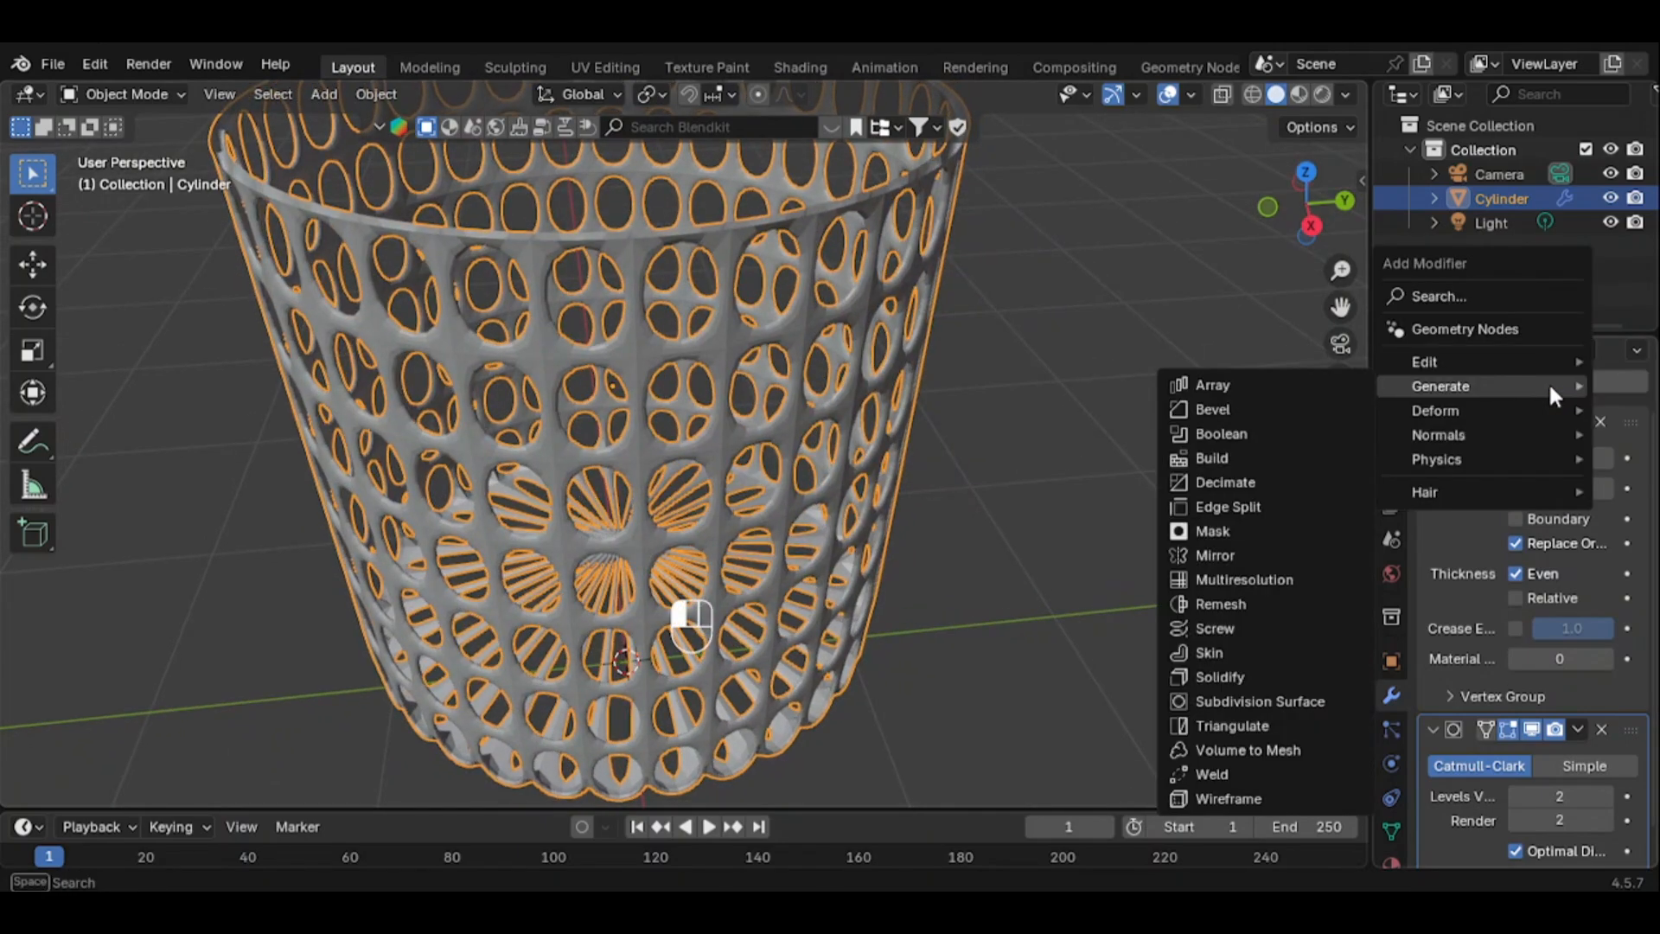
{"action": "left_click", "coordinate": [1235, 679]}
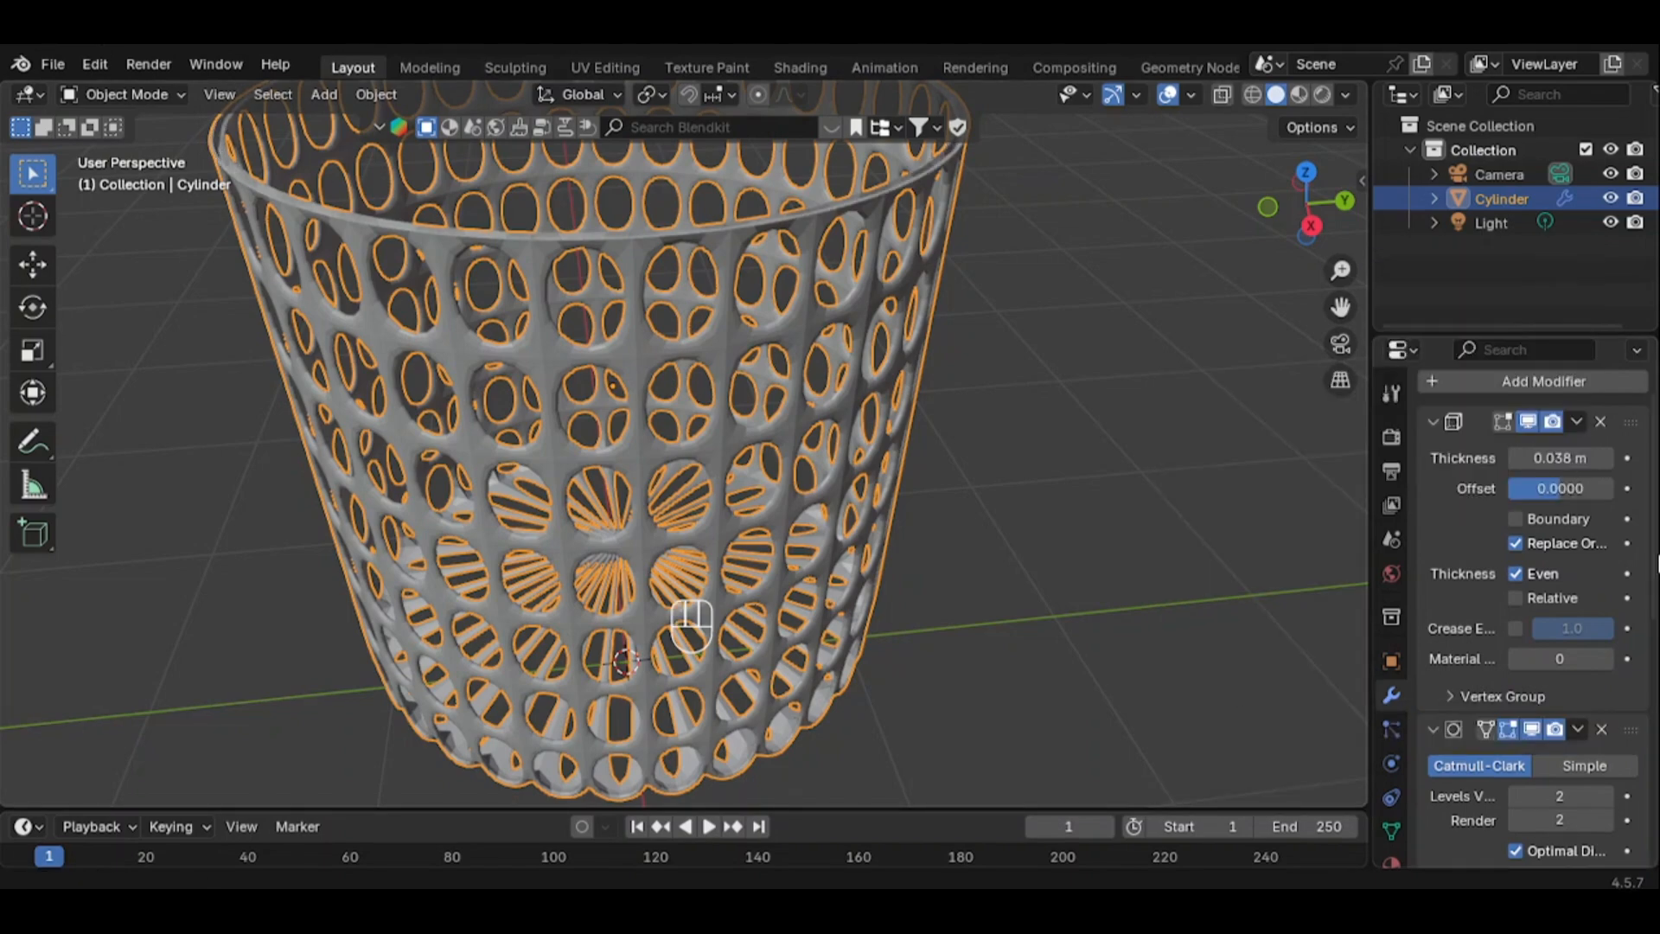
{"action": "scroll", "coordinate": [1657, 649], "scroll_direction": "down", "scroll_amount": 4}
{"action": "scroll", "coordinate": [1657, 650], "scroll_direction": "down", "scroll_amount": 5}
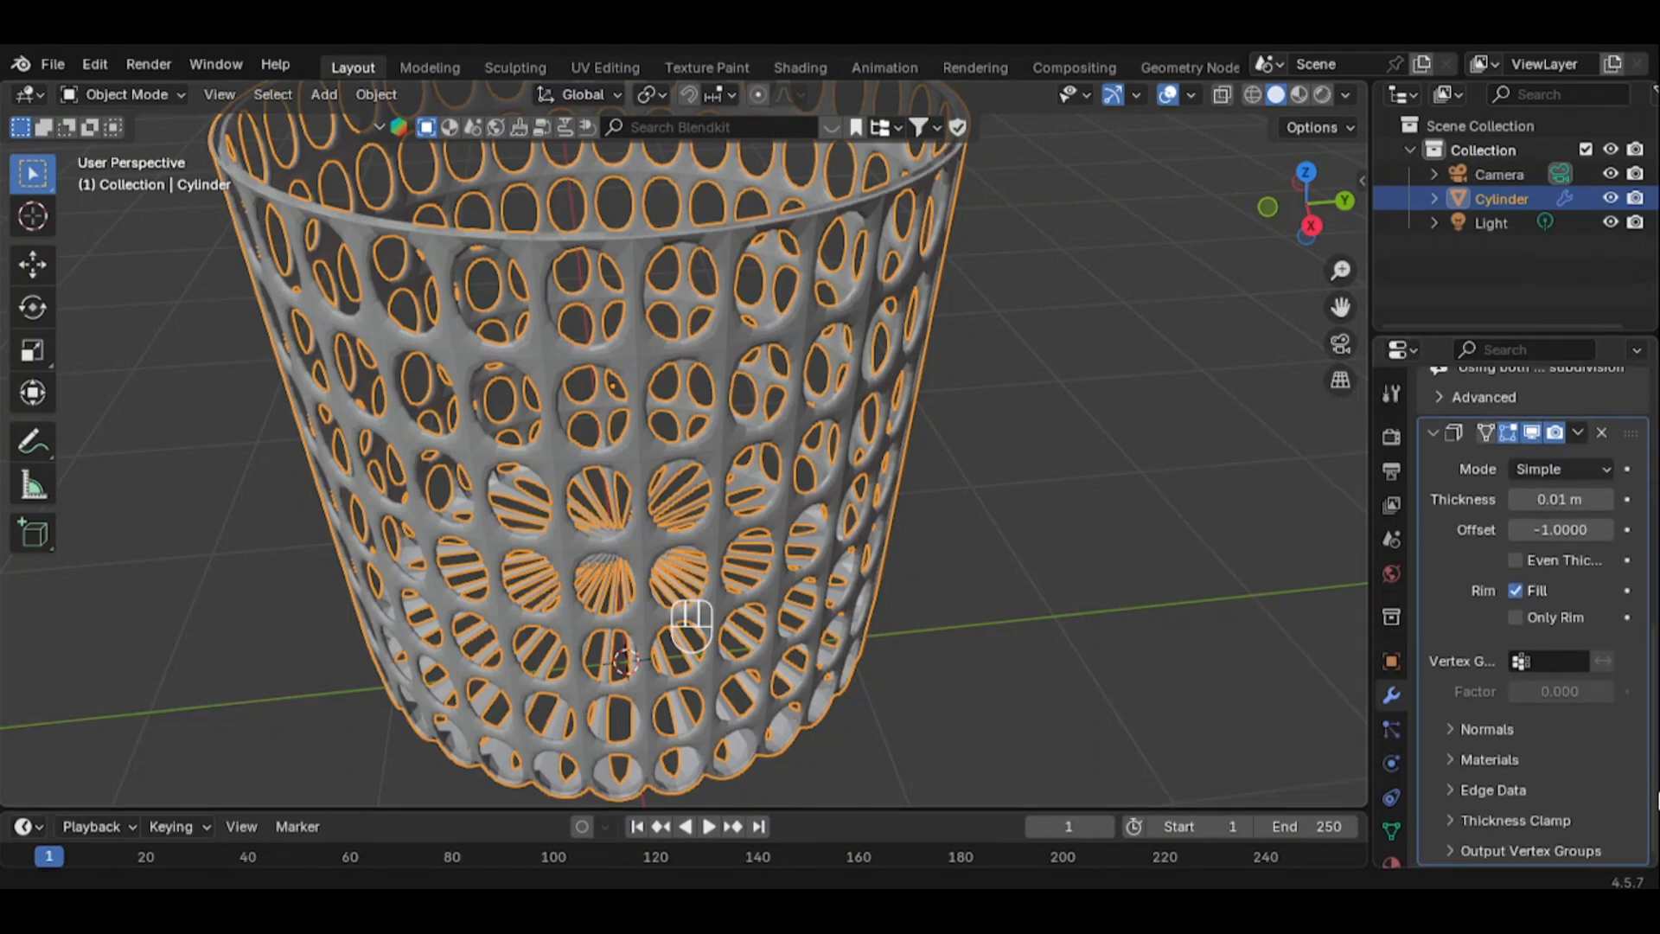
{"action": "left_click_drag", "start_coordinate": [1599, 500], "coordinate": [1608, 501]}
Shade the basket smooth, keeping sharp edges
{"action": "left_click_drag", "start_coordinate": [1329, 237], "coordinate": [1293, 246]}
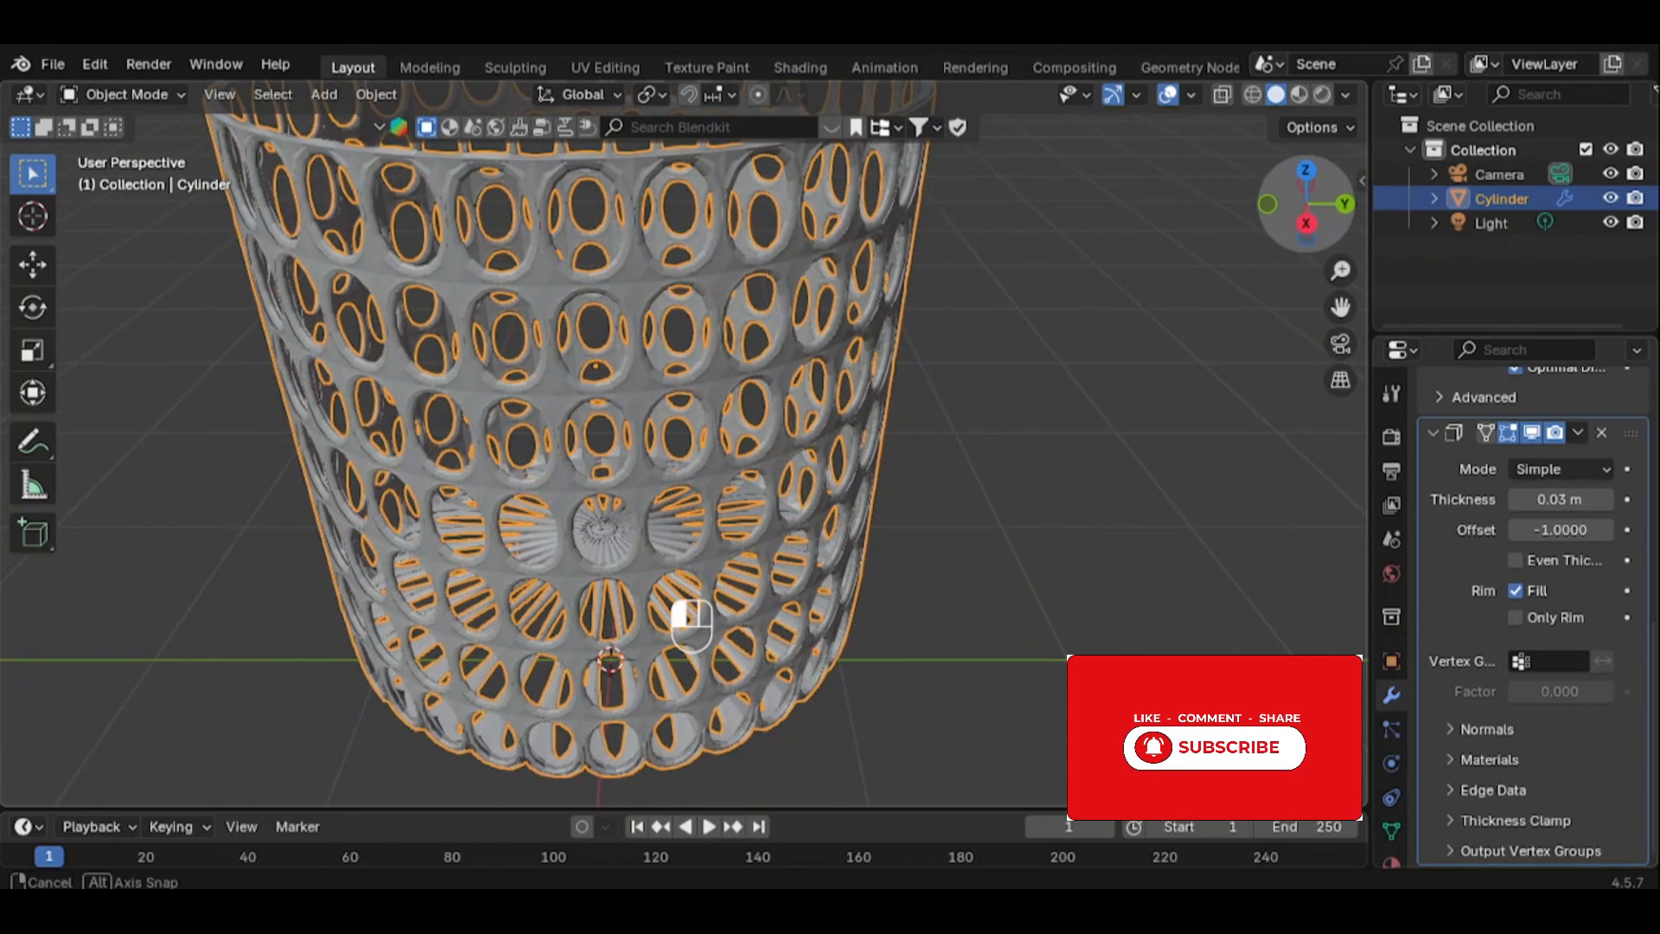
{"action": "right_click", "coordinate": [1063, 495]}
{"action": "left_click", "coordinate": [962, 394]}
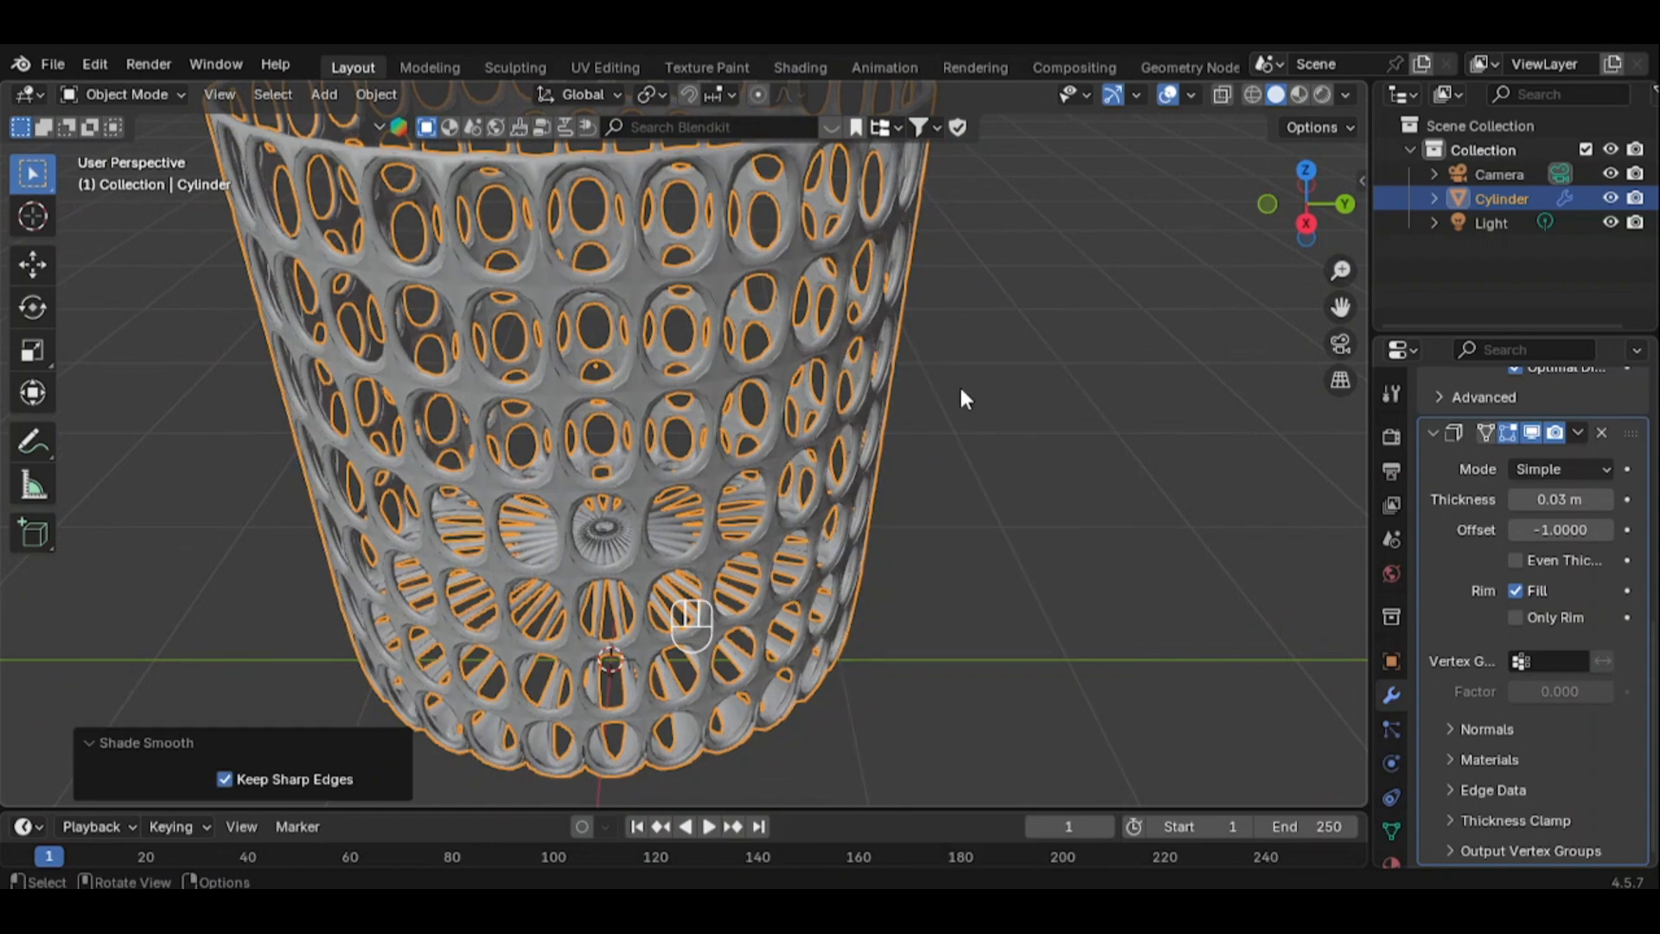
Try Solidify thicknesses of -0.01 m and -0.001 m on the basket
{"action": "left_click", "coordinate": [1518, 499]}
{"action": "left_click", "coordinate": [1518, 498]}
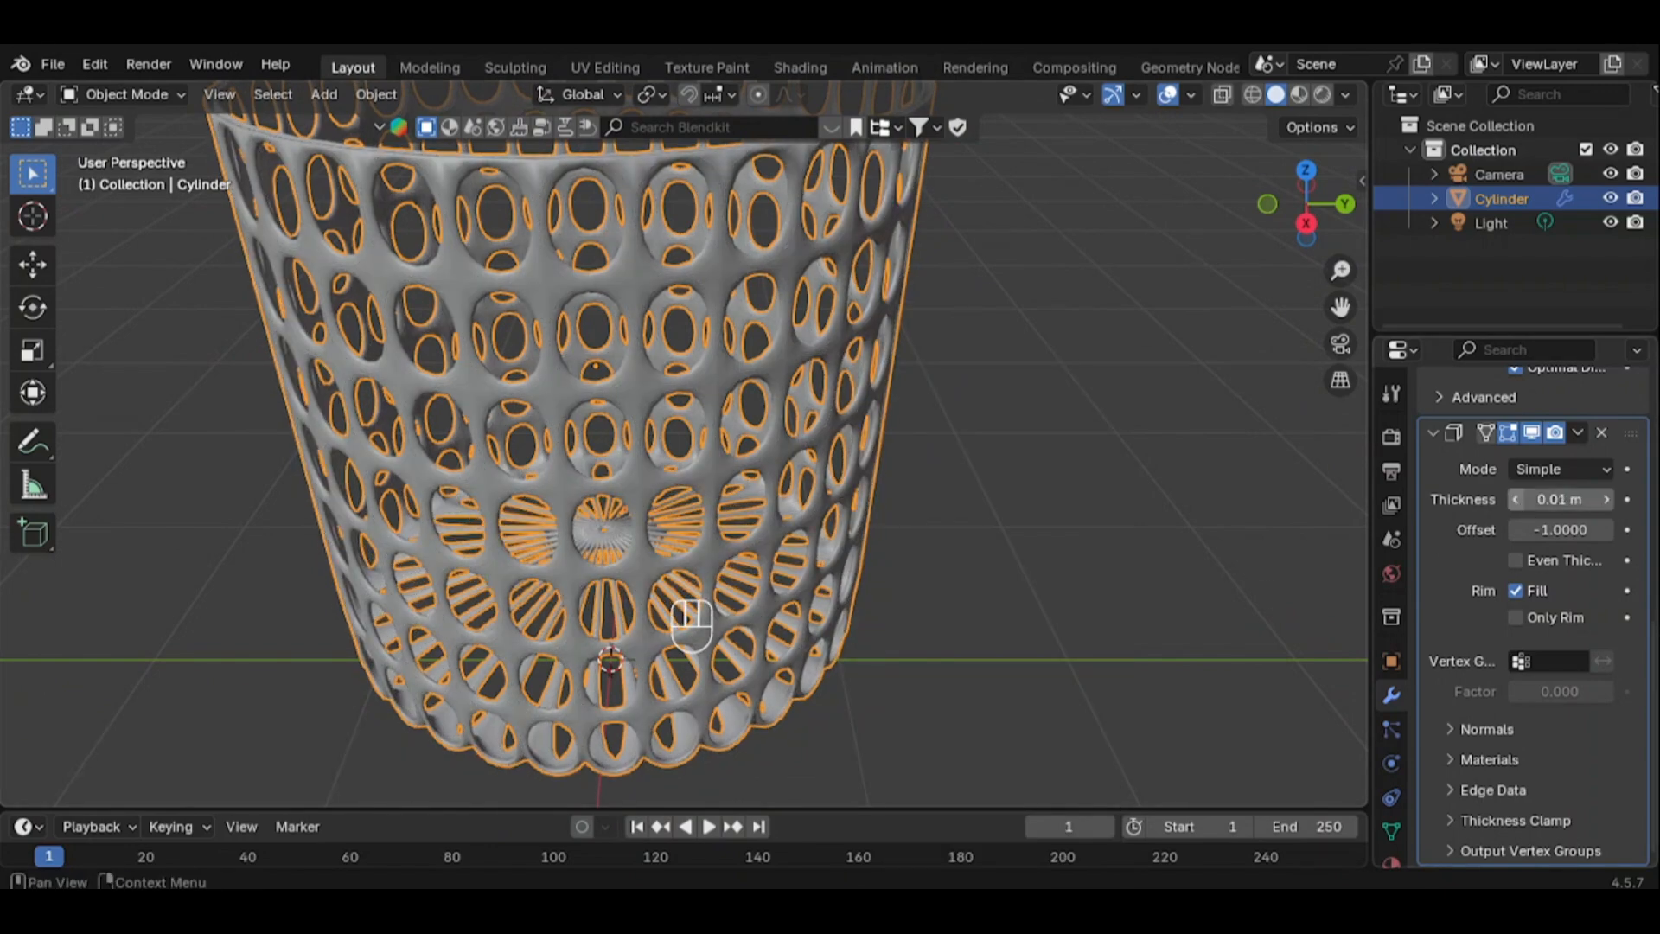
{"action": "left_click", "coordinate": [1517, 499]}
{"action": "left_click", "coordinate": [1518, 499]}
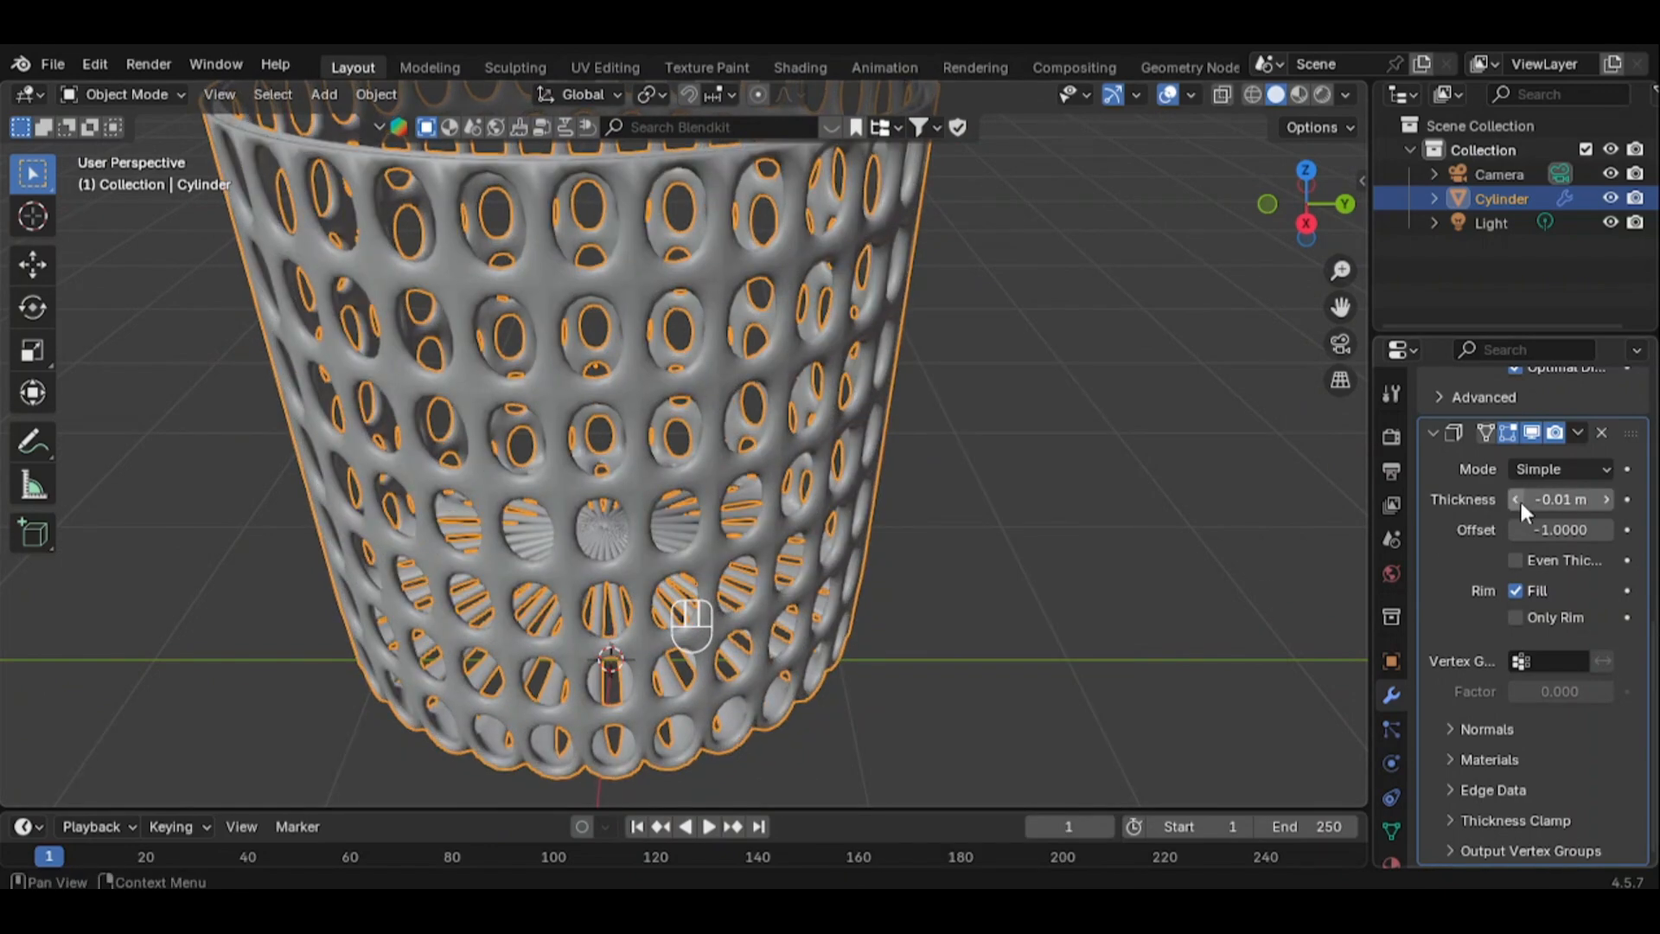
{"action": "left_click_drag", "start_coordinate": [1306, 223], "coordinate": [1342, 160]}
{"action": "left_click", "coordinate": [1561, 499]}
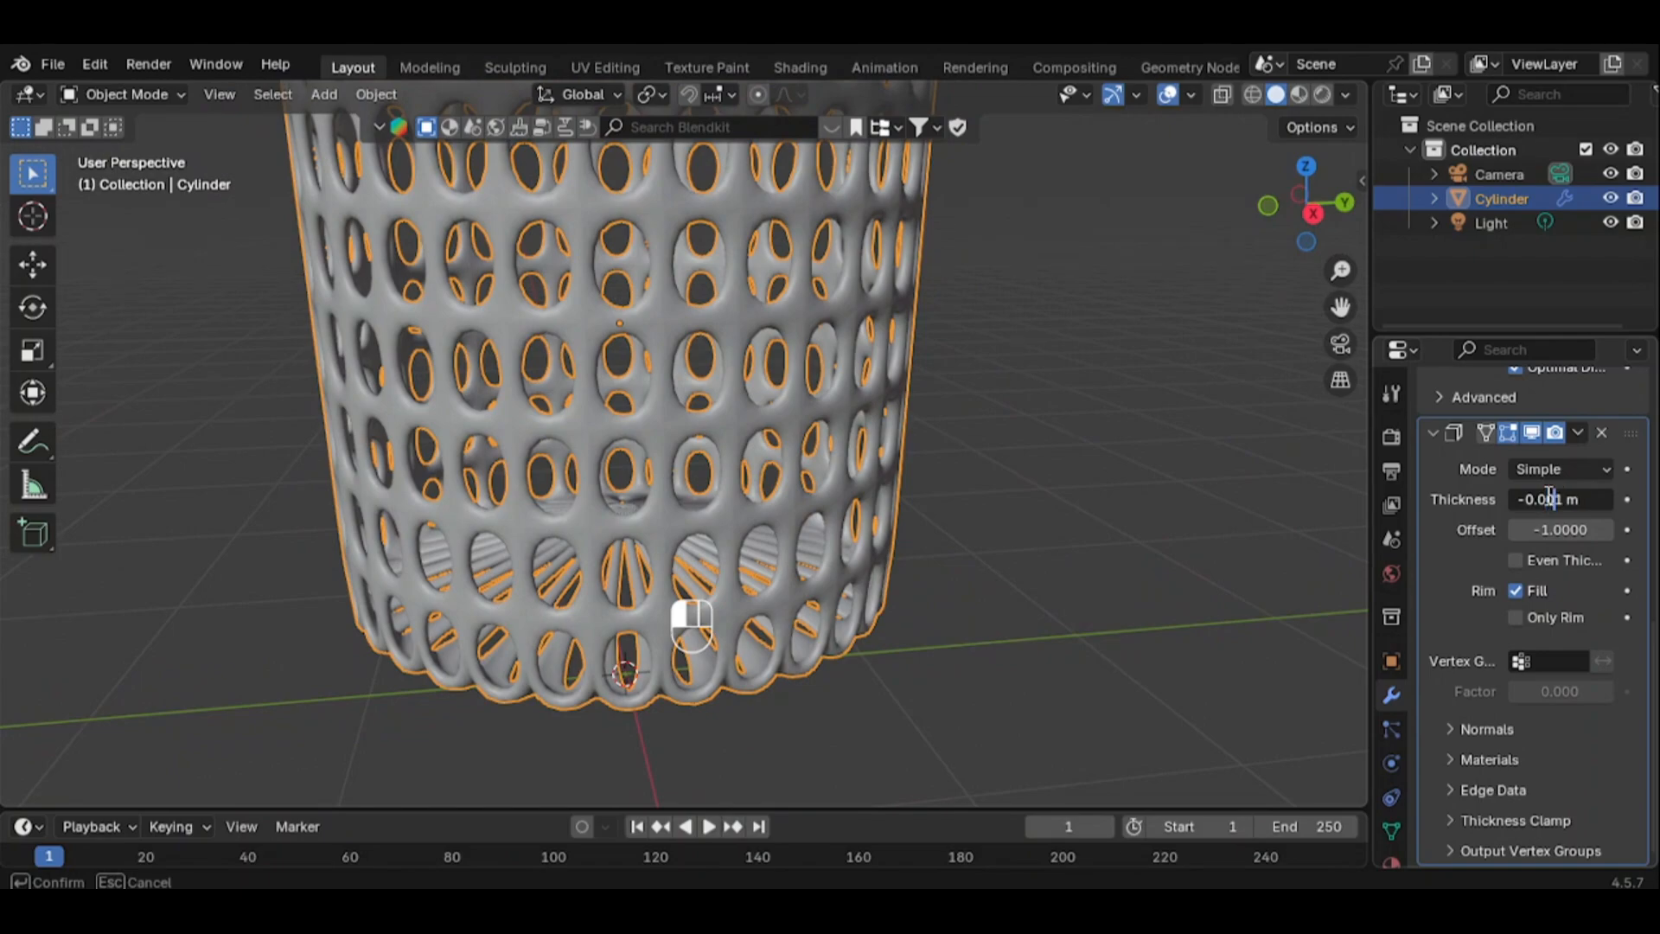
{"action": "key", "text": "Return"}
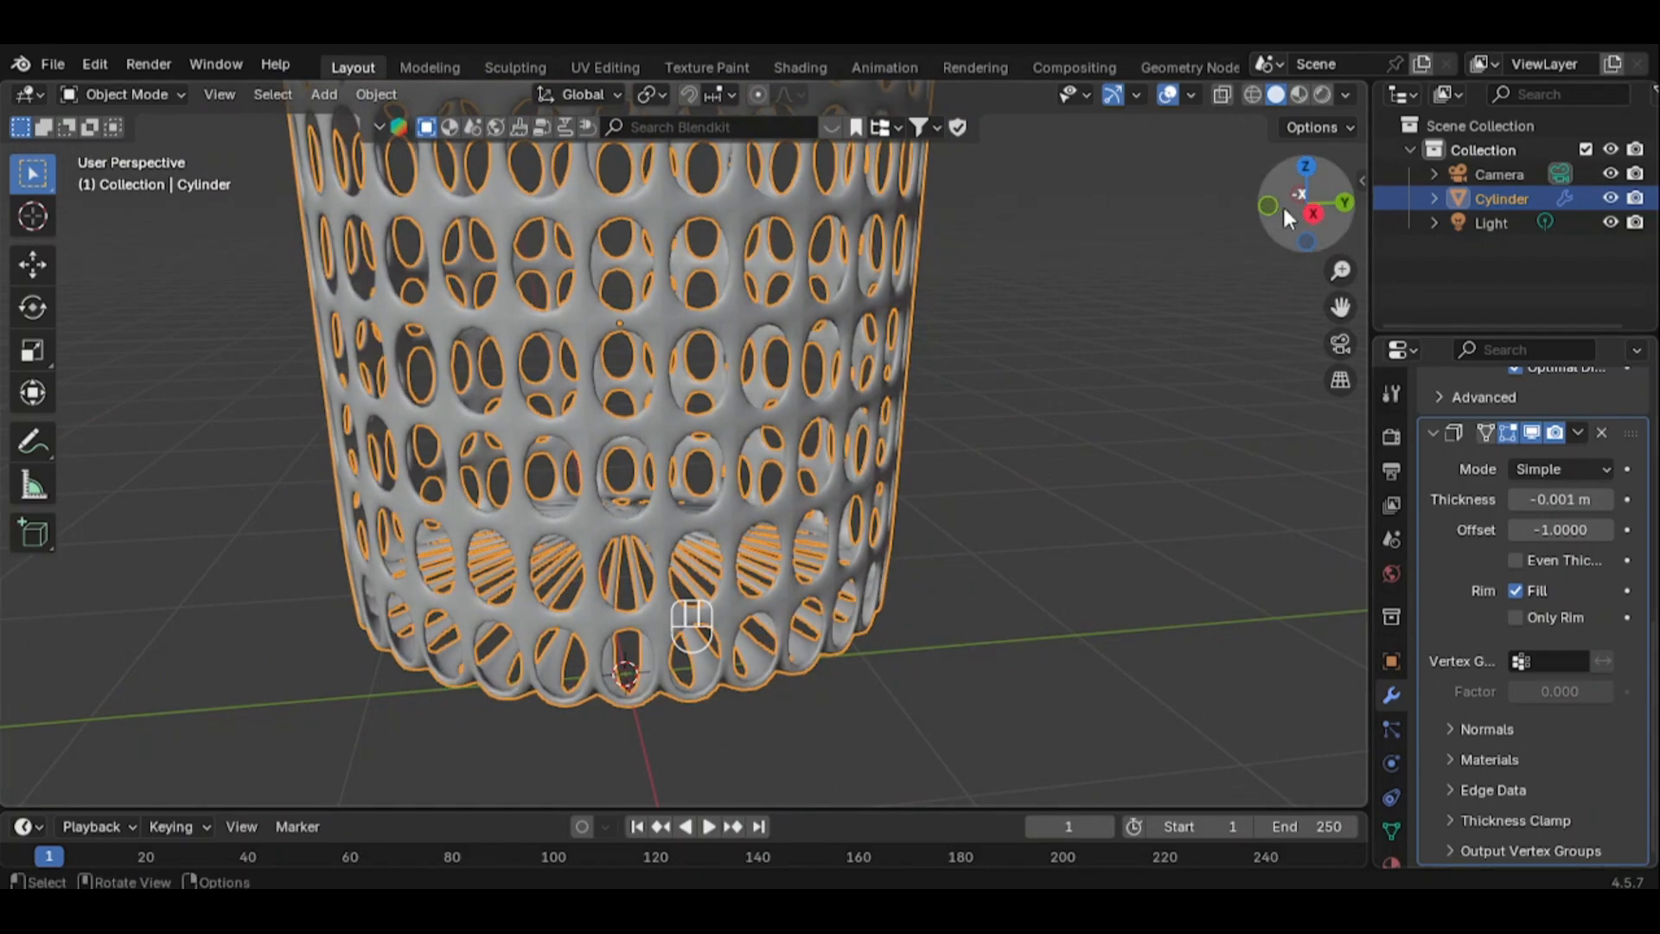
Set the basket's Solidify thickness to -0.005 m
{"action": "left_click_drag", "start_coordinate": [1282, 204], "coordinate": [1290, 226]}
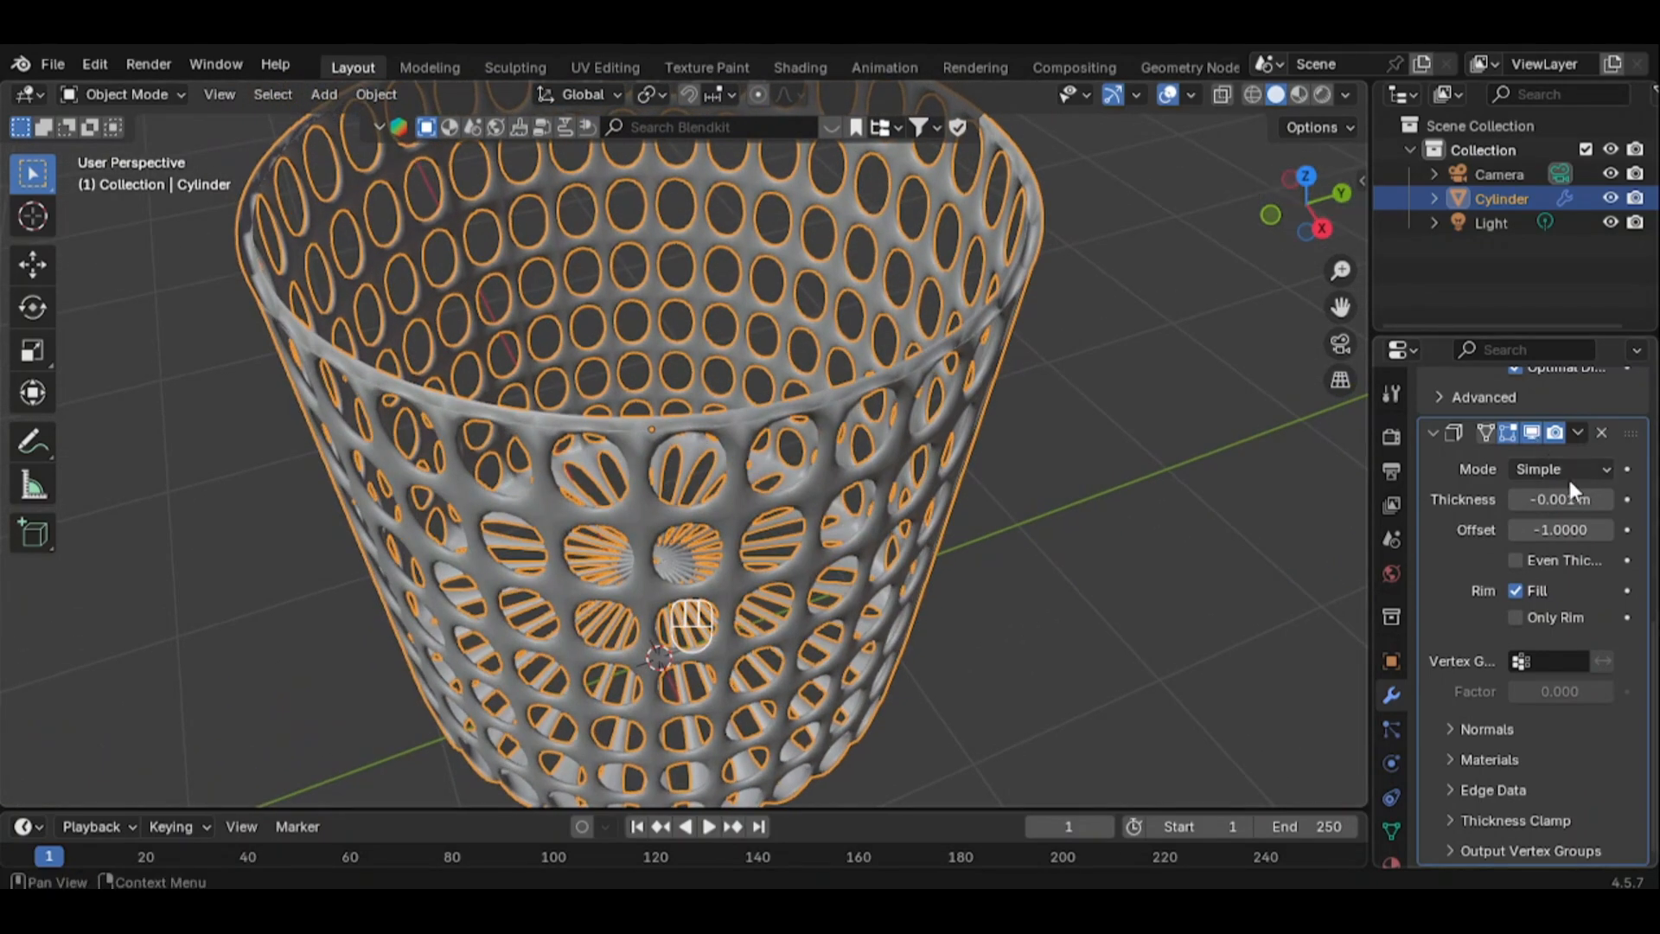
{"action": "left_click", "coordinate": [1561, 499]}
{"action": "left_click", "coordinate": [1563, 499]}
{"action": "key", "text": "BackSpace"}
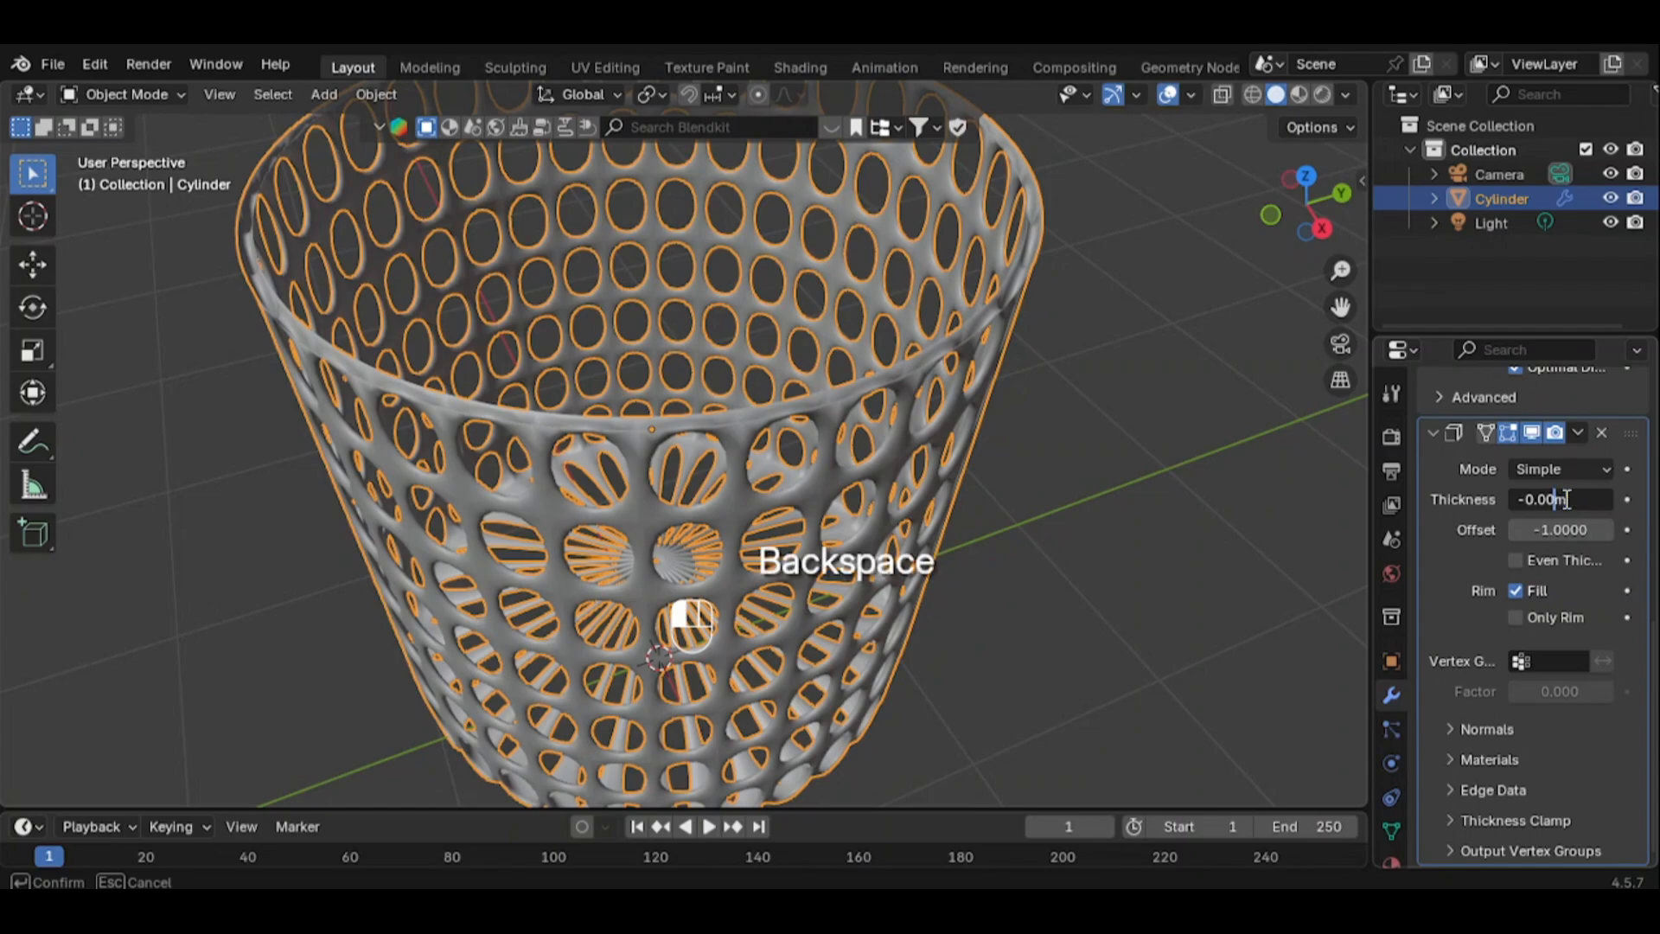
{"action": "type", "text": "5"}
{"action": "key", "text": "Return"}
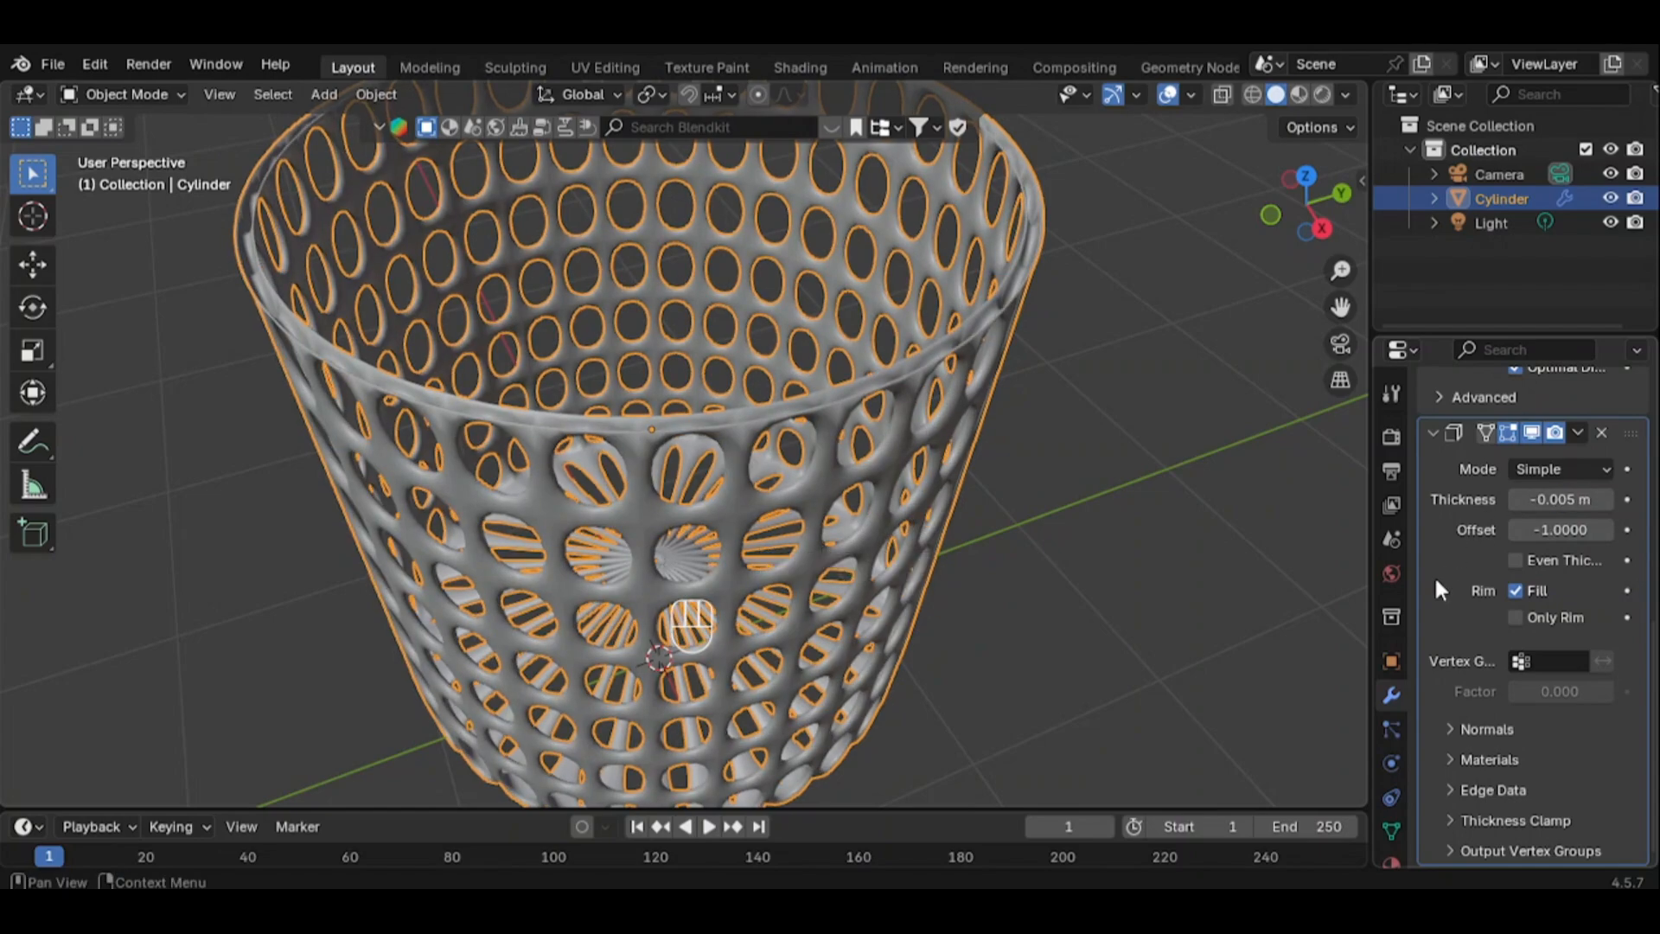
{"action": "mouse_move", "coordinate": [1283, 199]}
{"action": "left_mouse_down"}
{"action": "mouse_move", "coordinate": [1289, 242]}
{"action": "mouse_move", "coordinate": [1286, 180]}
{"action": "left_mouse_up"}
{"action": "scroll", "coordinate": [1129, 410], "scroll_direction": "down", "scroll_amount": 3}
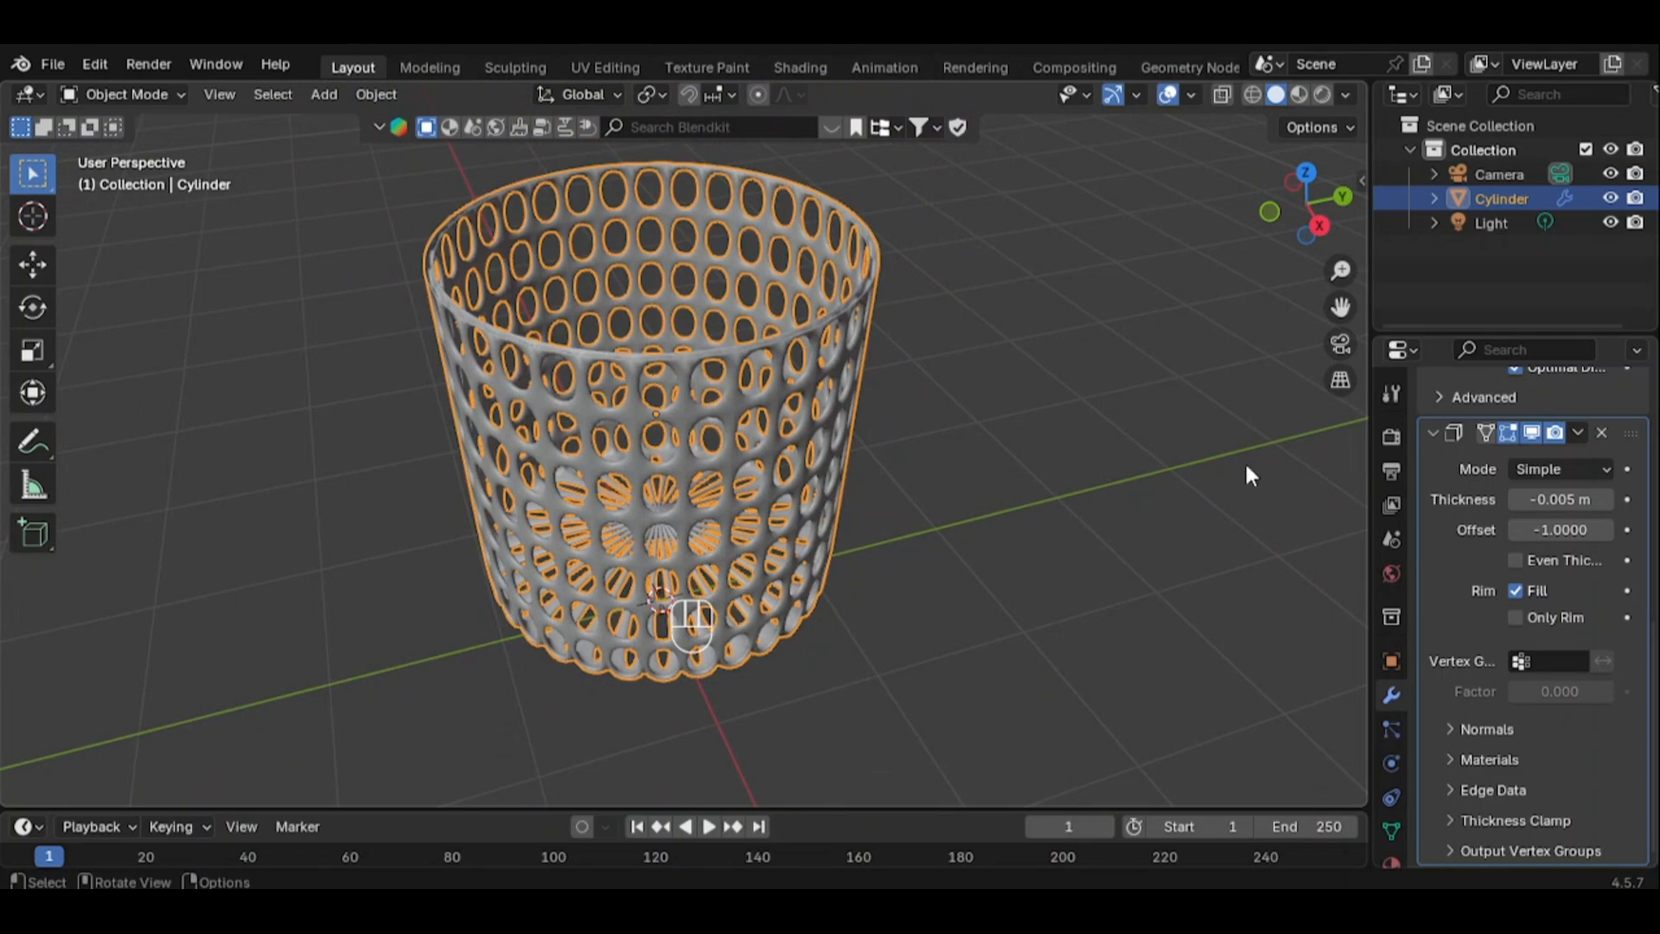
{"action": "scroll", "coordinate": [1245, 468], "scroll_direction": "down", "scroll_amount": 1}
{"action": "scroll", "coordinate": [1095, 434], "scroll_direction": "down", "scroll_amount": 1}
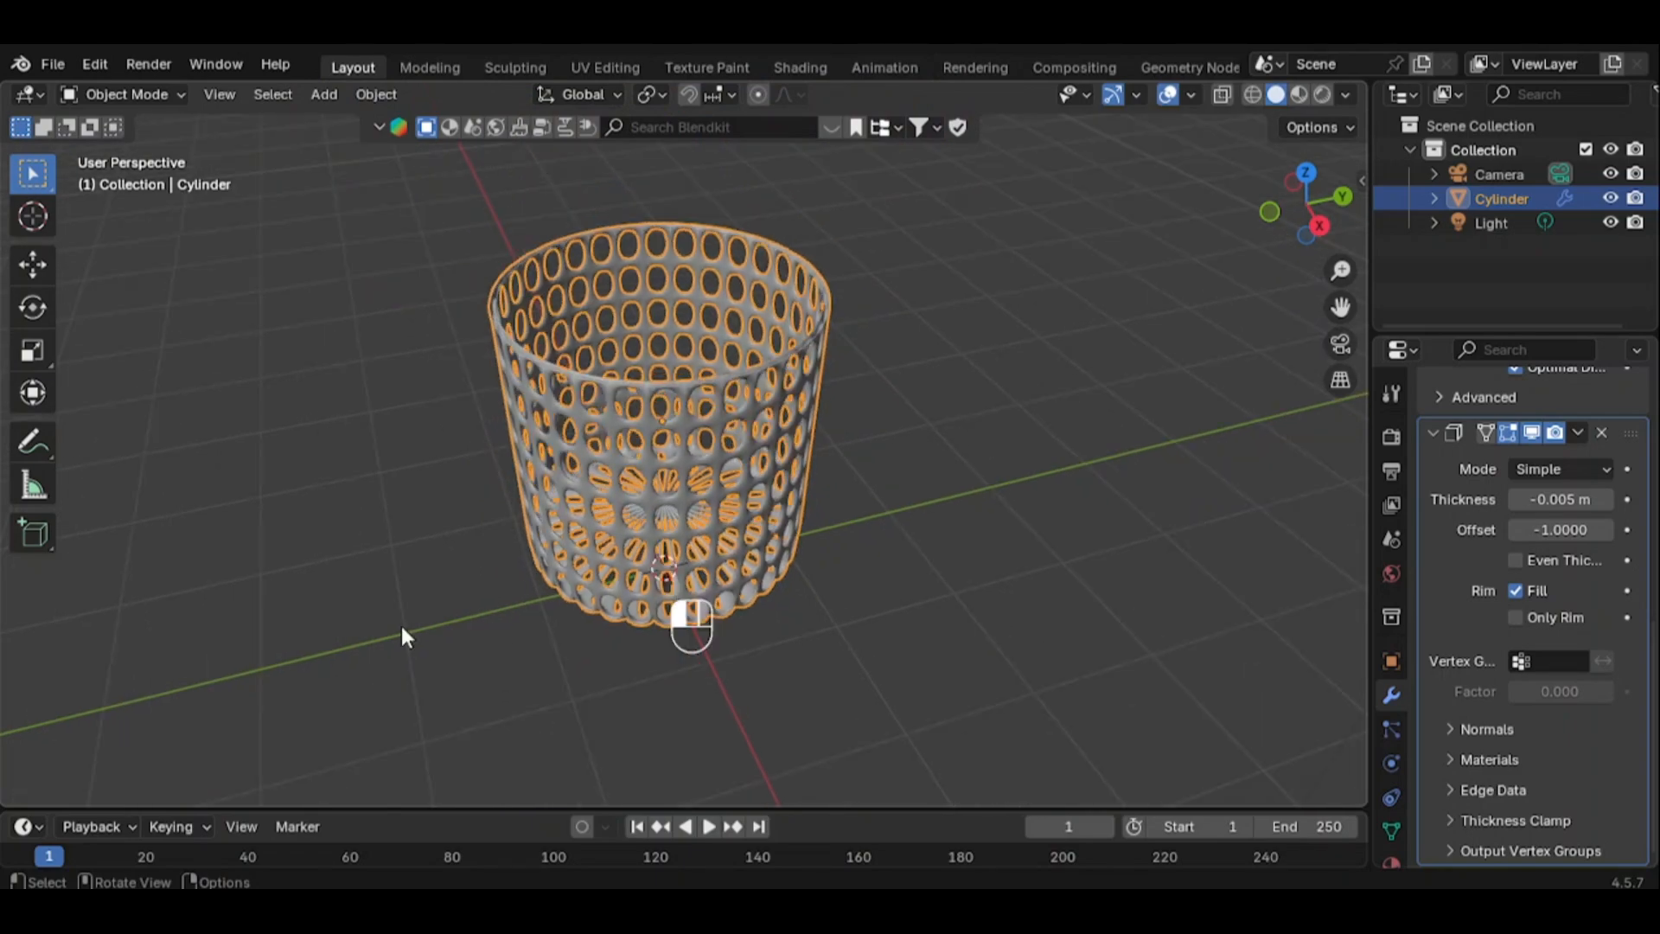
{"action": "left_click", "coordinate": [402, 626]}
{"action": "key", "text": "shift+a"}
{"action": "mouse_move", "coordinate": [432, 391]}
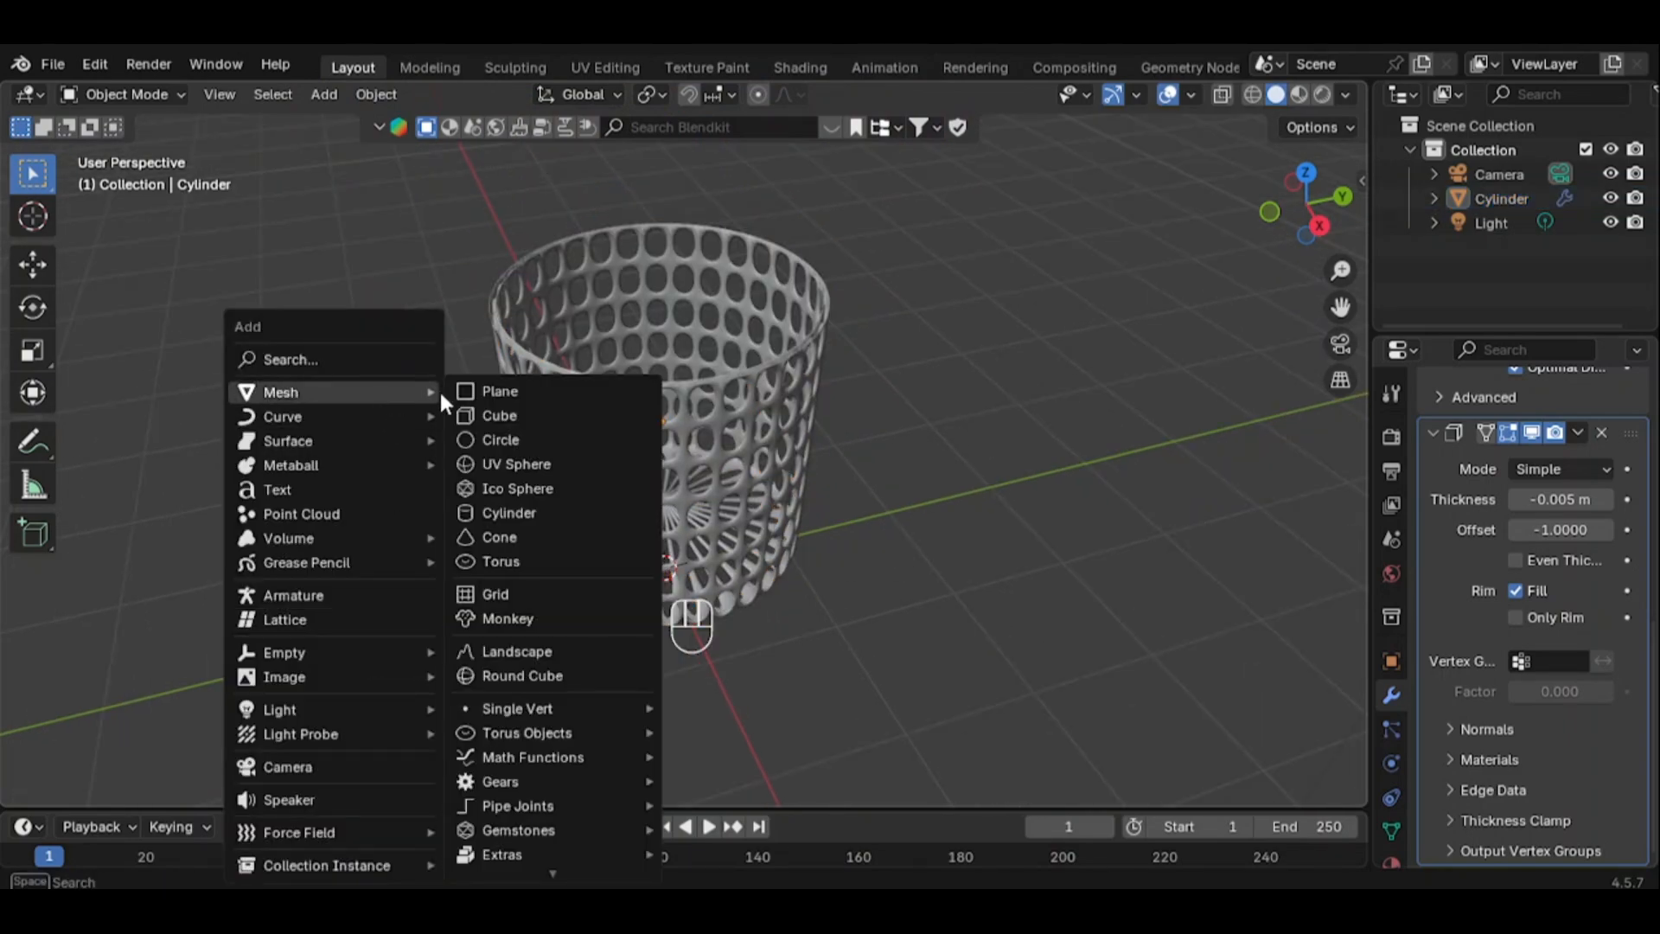
{"action": "left_click", "coordinate": [541, 437]}
{"action": "key", "text": "Delete"}
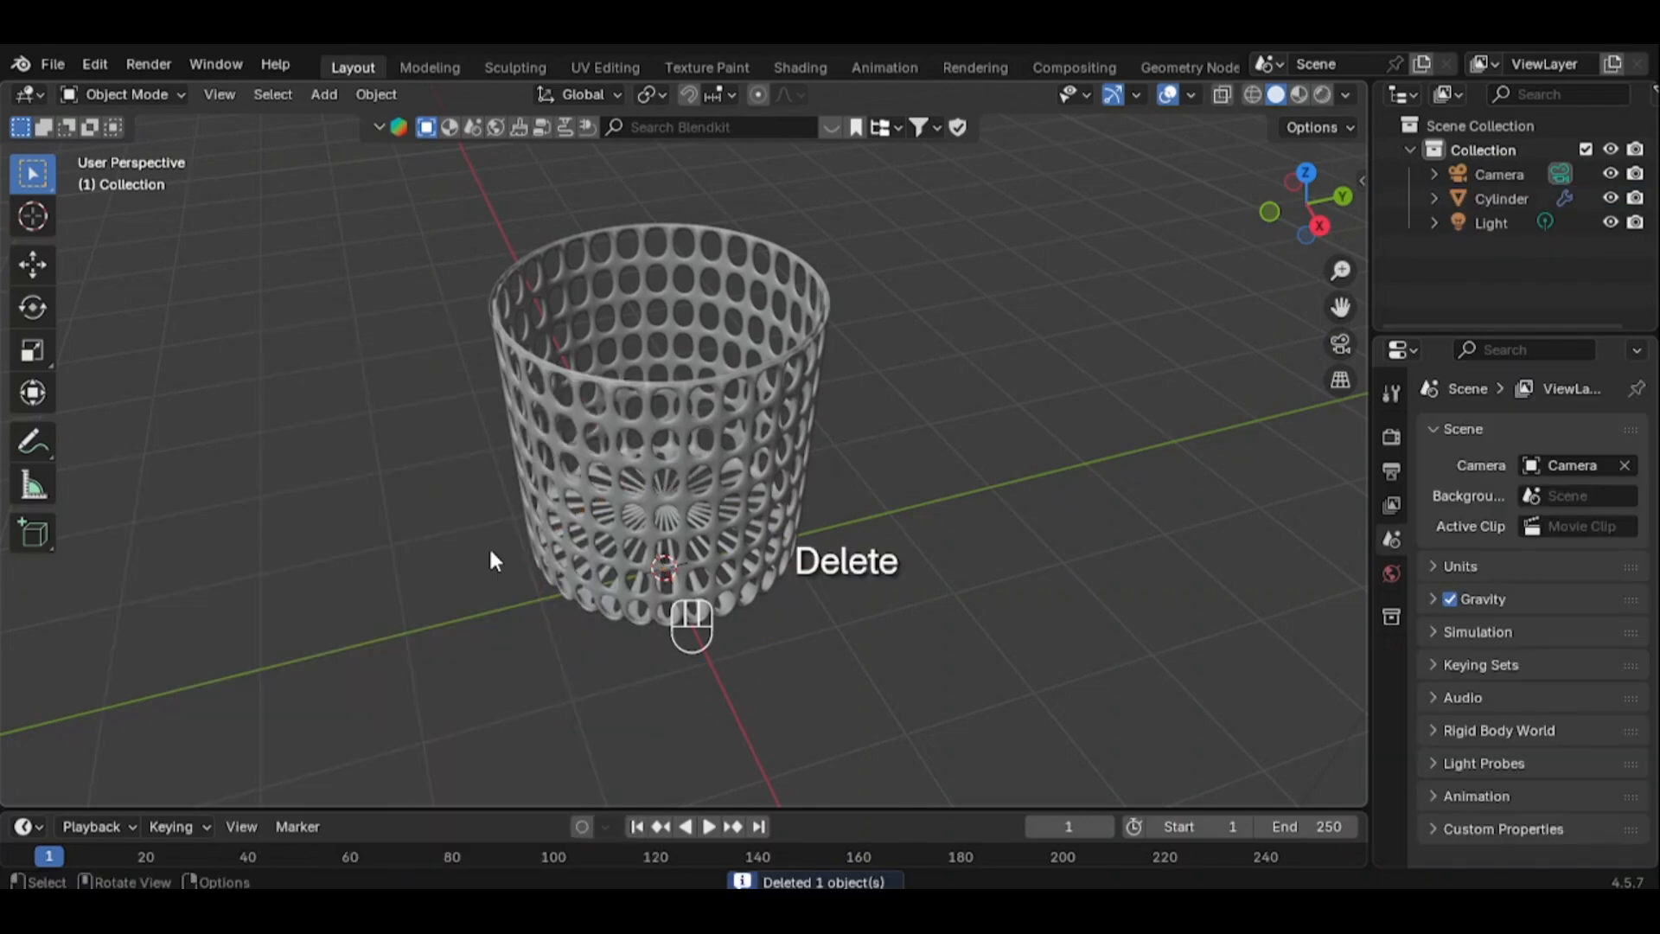
Add a UV sphere with 32 segments and 16 rings, and raise it along Z into the basket's opening
{"action": "key", "text": "shift+a"}
{"action": "mouse_move", "coordinate": [520, 389]}
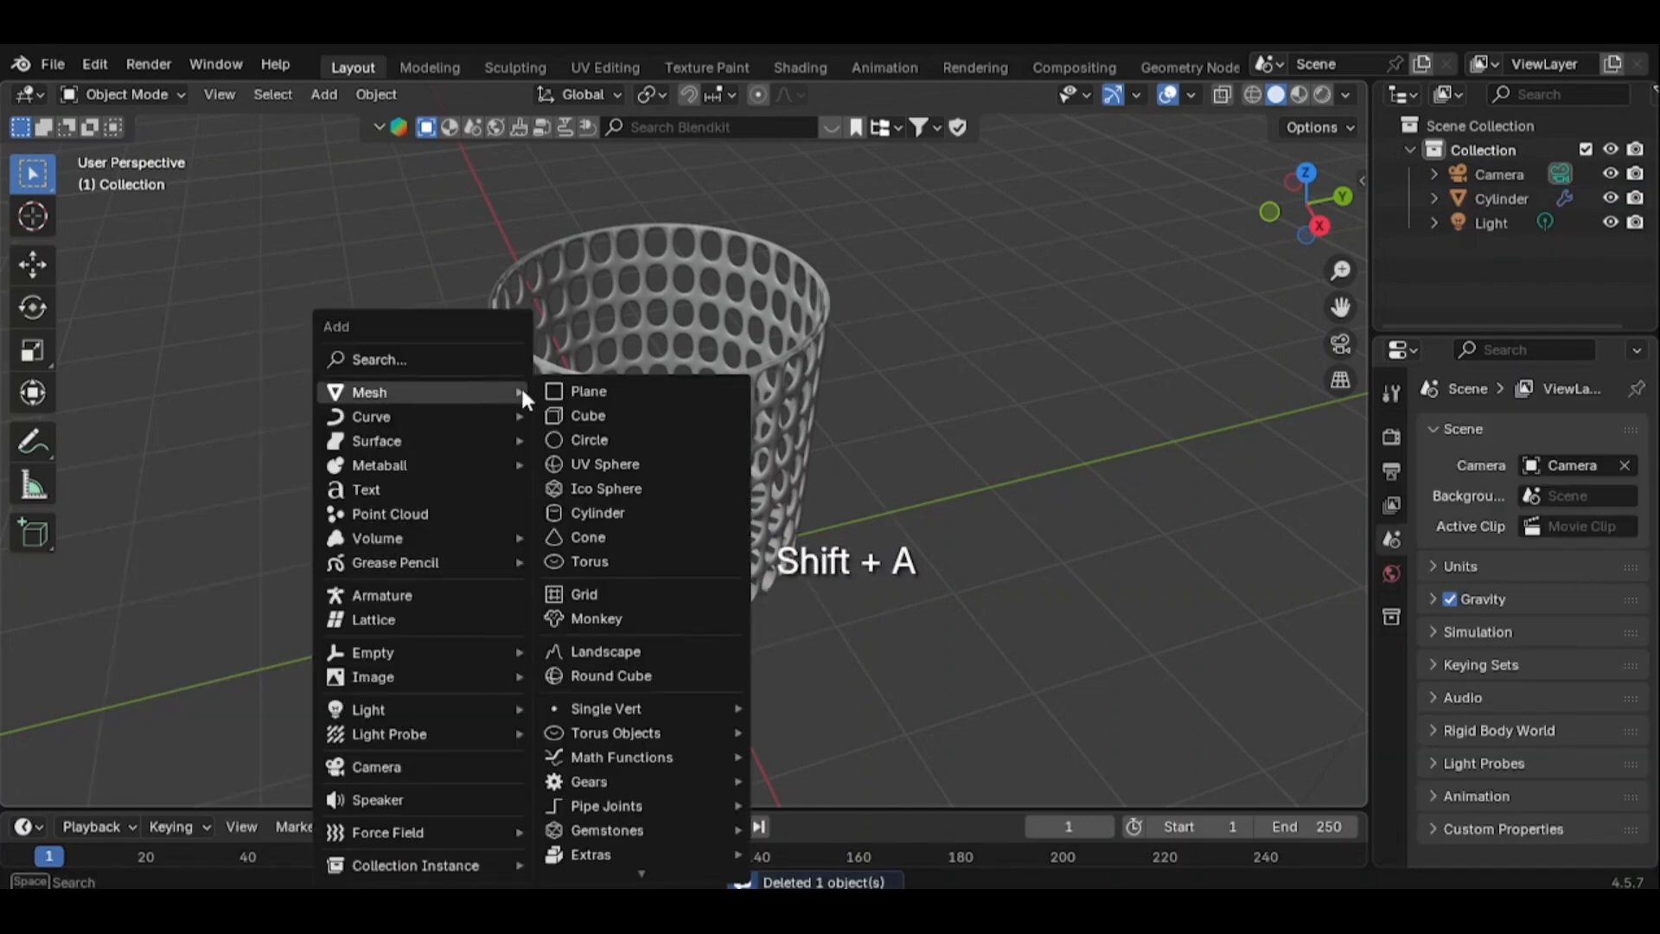
{"action": "left_click", "coordinate": [593, 467]}
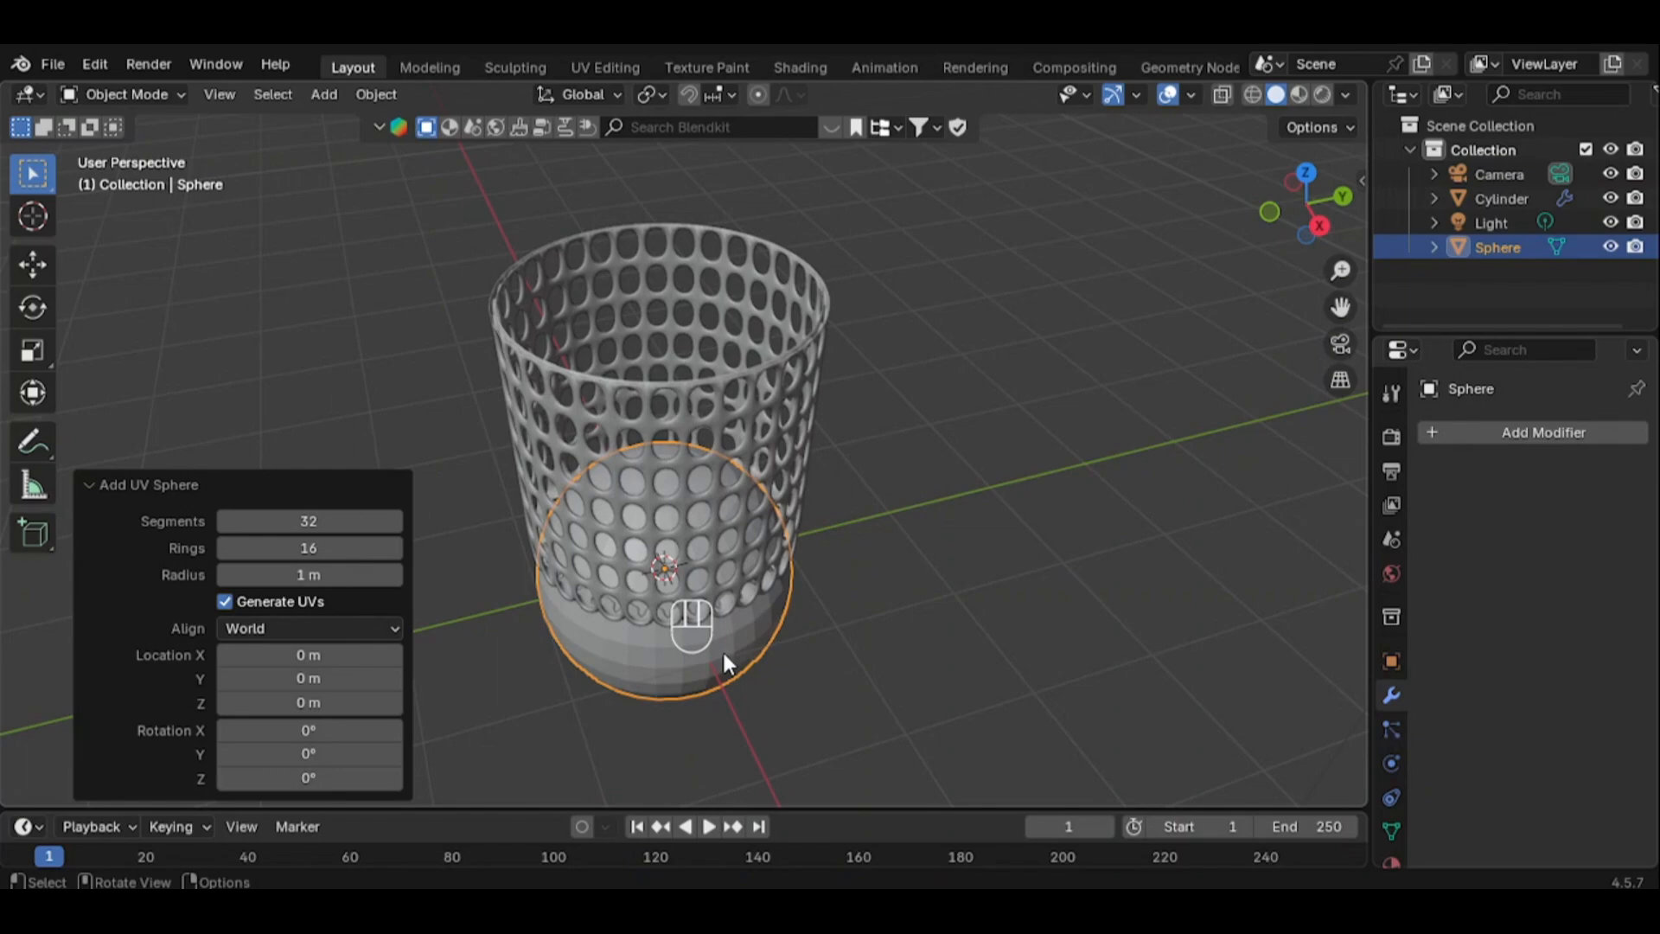
{"action": "key", "text": "g"}
{"action": "key", "text": "z"}
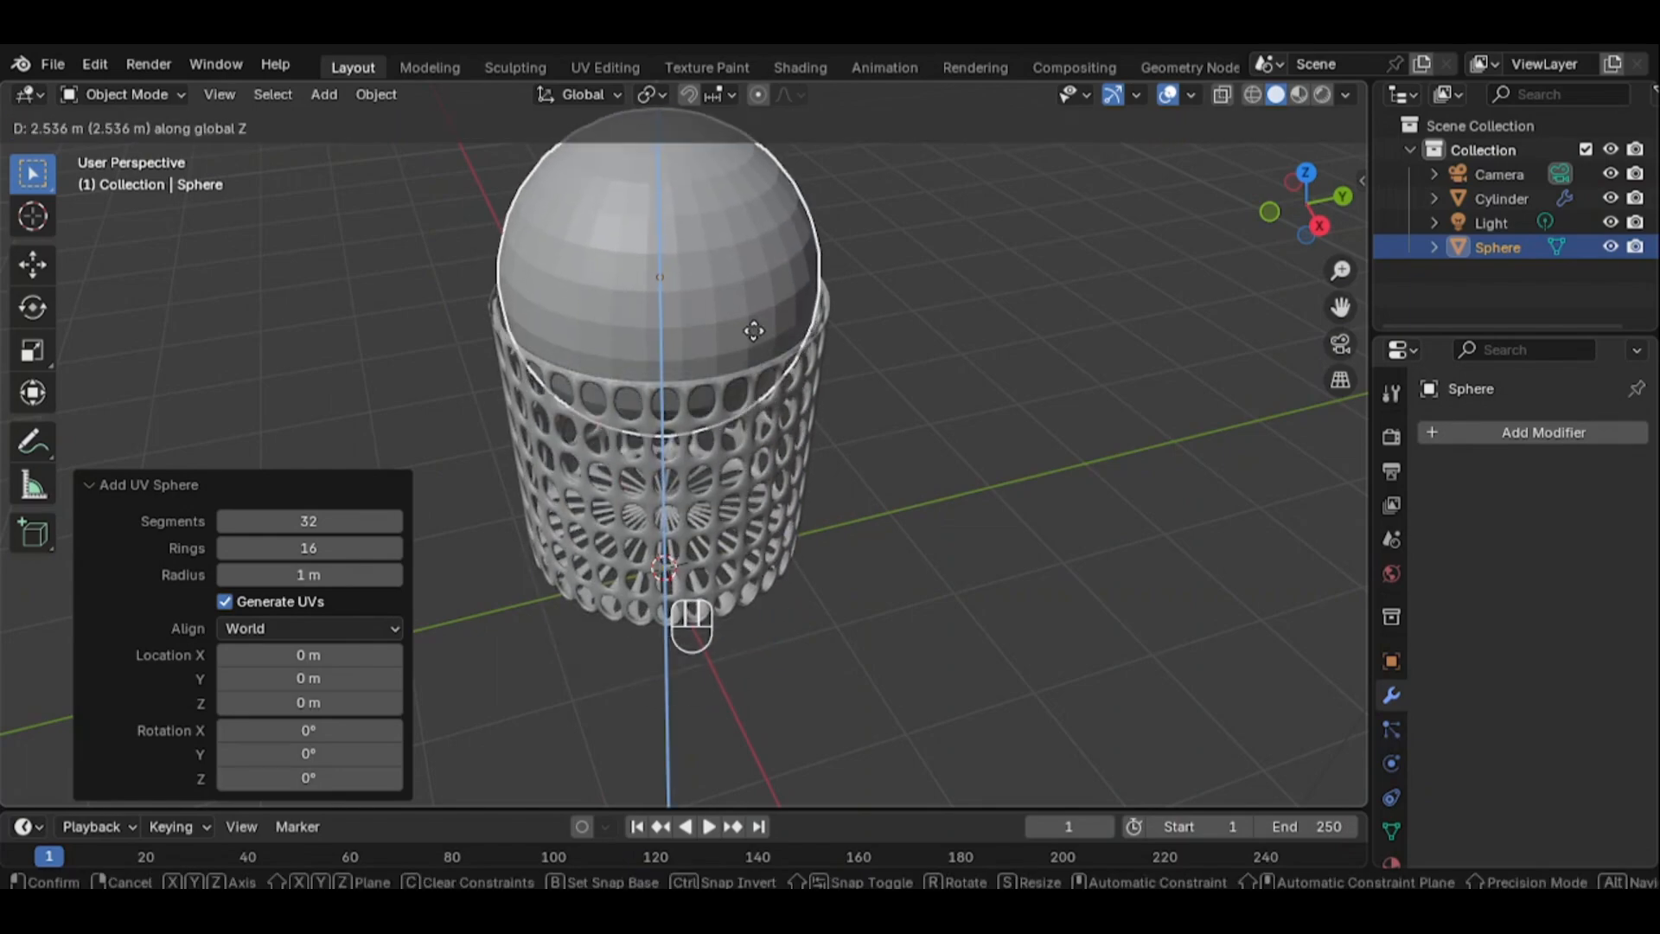
{"action": "left_click", "coordinate": [804, 307]}
Delete all the sphere's faces except the lowest rings, leaving a shallow bowl
{"action": "scroll", "coordinate": [873, 294], "scroll_direction": "down", "scroll_amount": 4}
{"action": "key", "text": "Tab"}
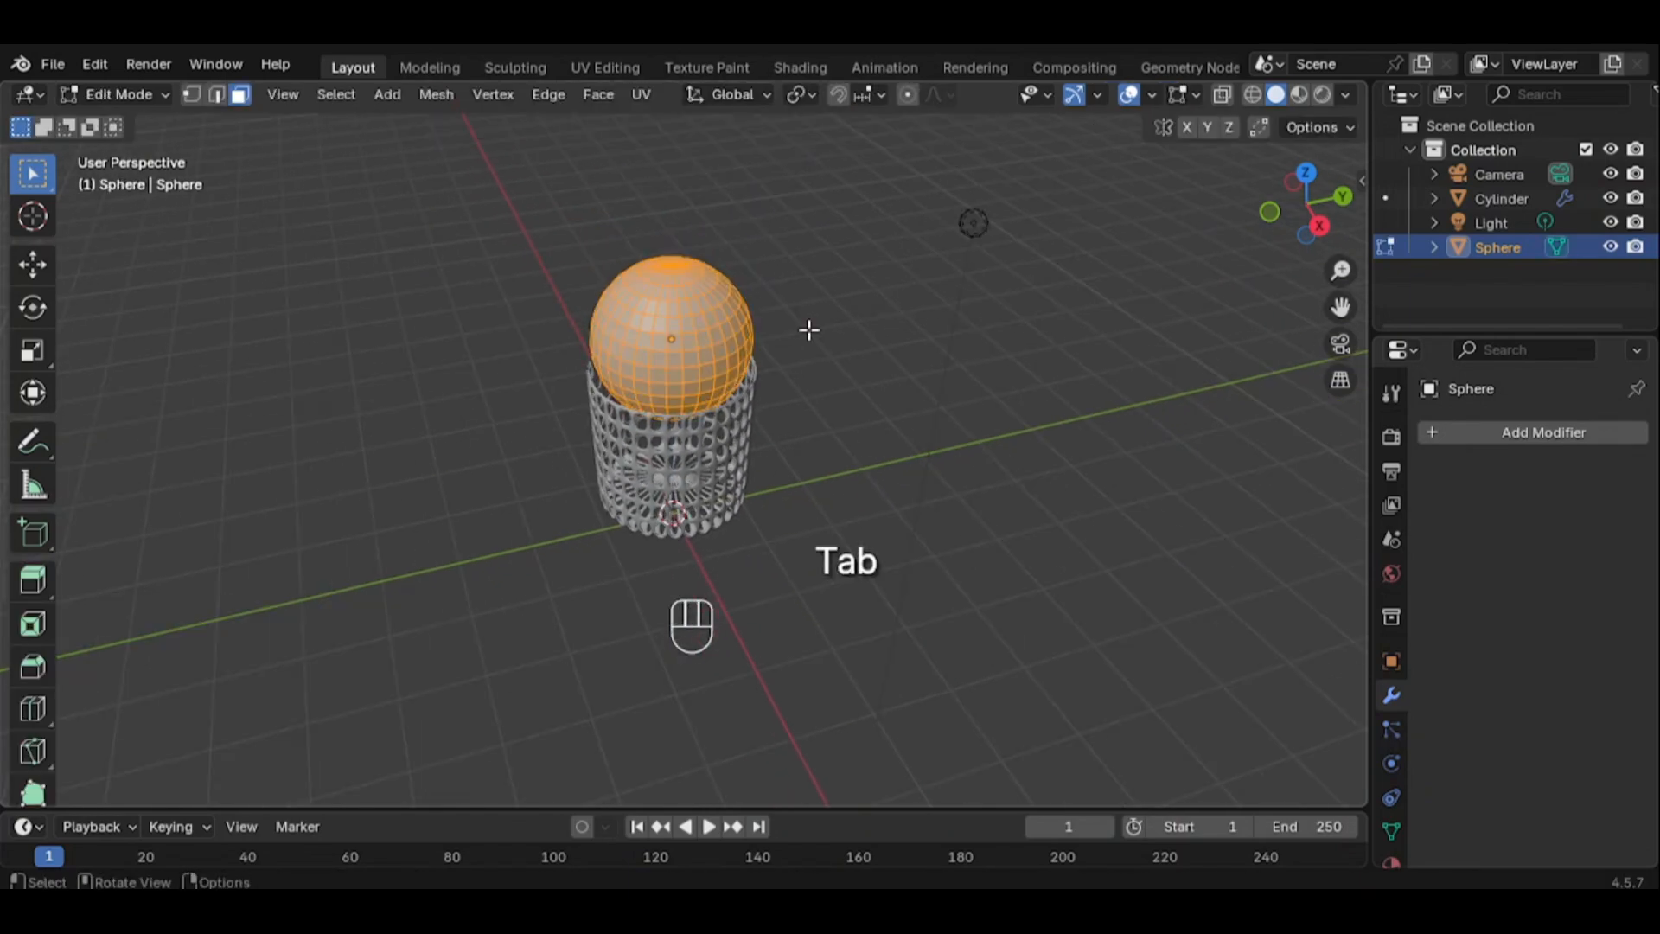
{"action": "left_click", "coordinate": [1317, 227]}
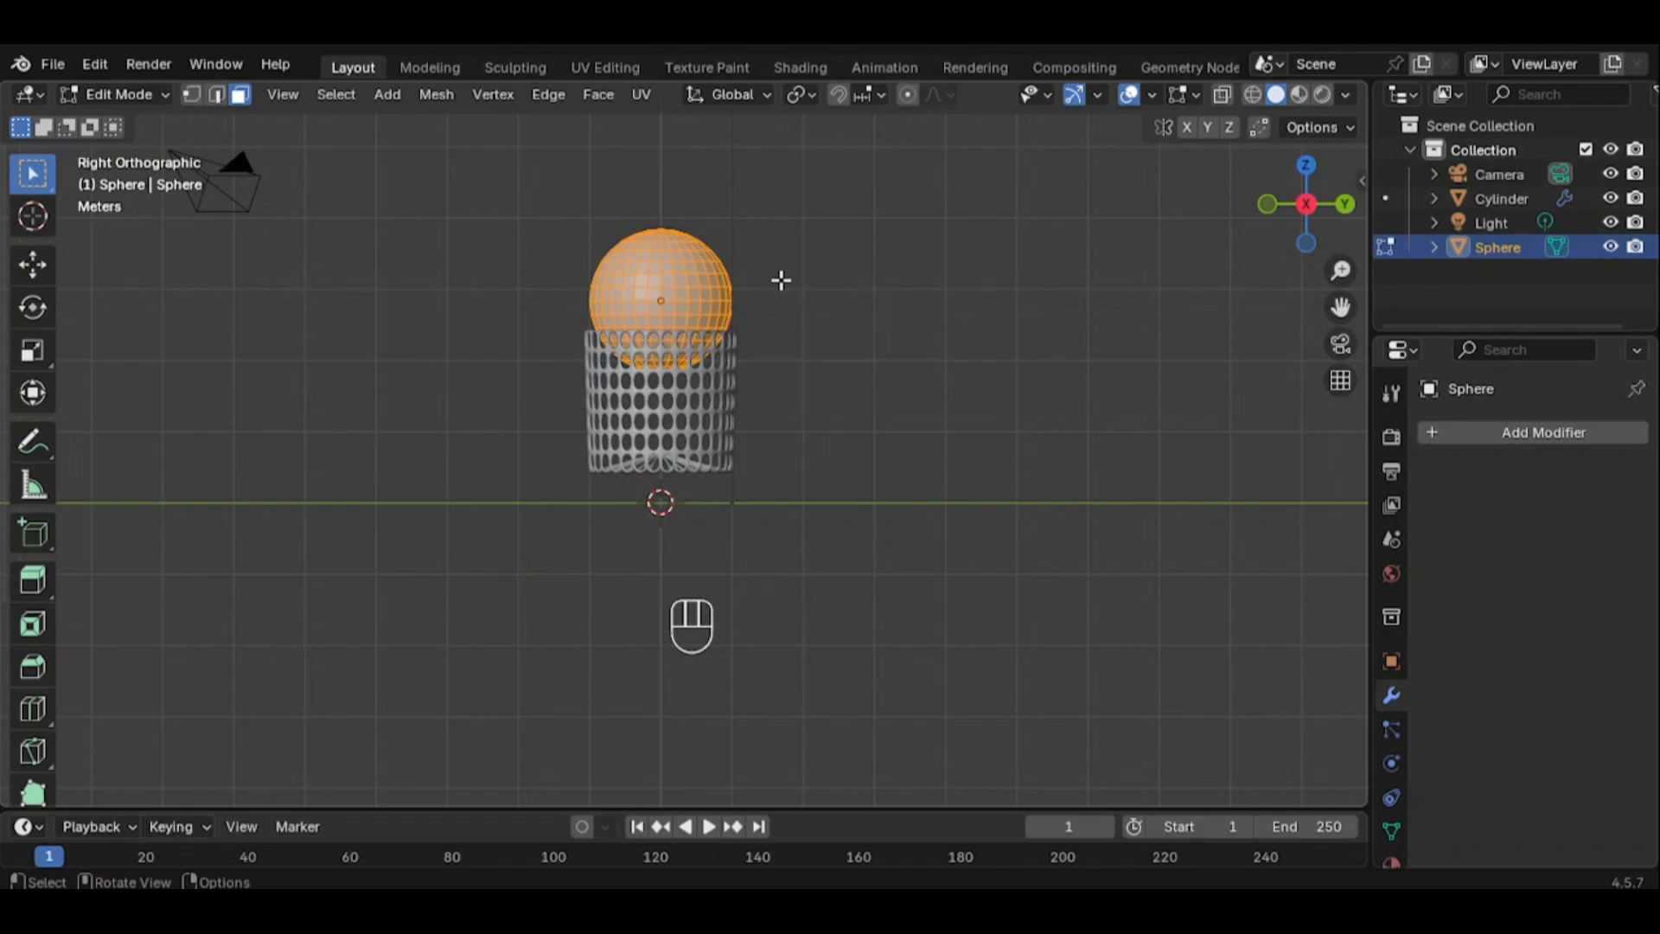
{"action": "key", "text": "alt+z"}
{"action": "scroll", "coordinate": [760, 263], "scroll_direction": "up", "scroll_amount": 3}
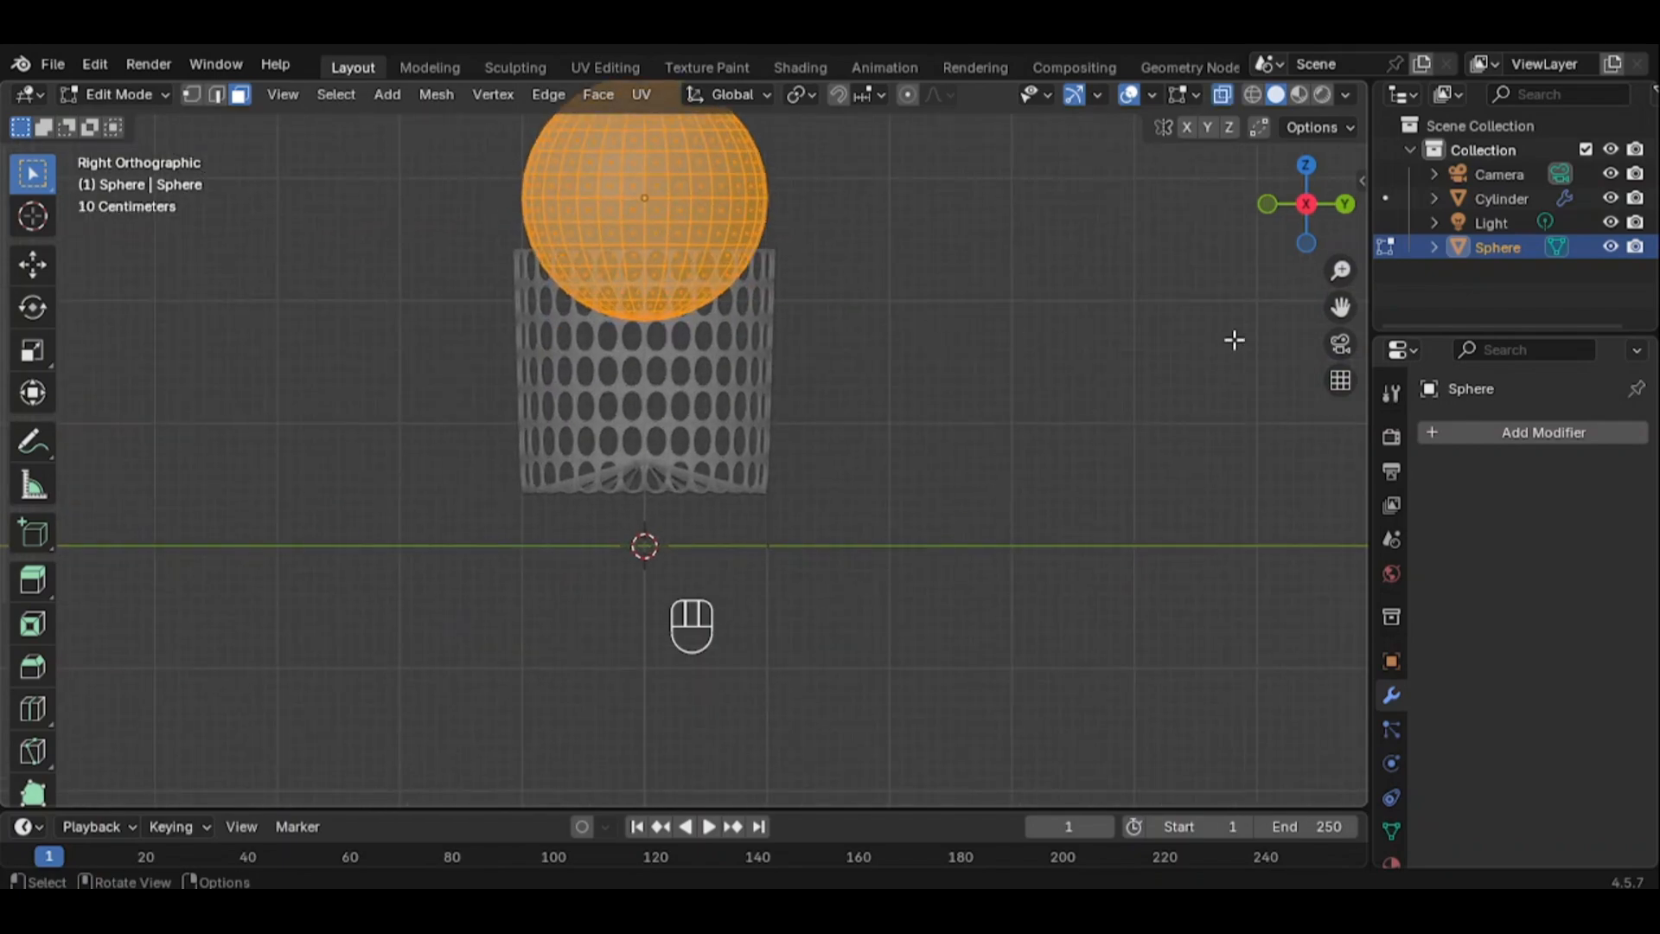
{"action": "left_click_drag", "start_coordinate": [1340, 309], "coordinate": [1336, 435]}
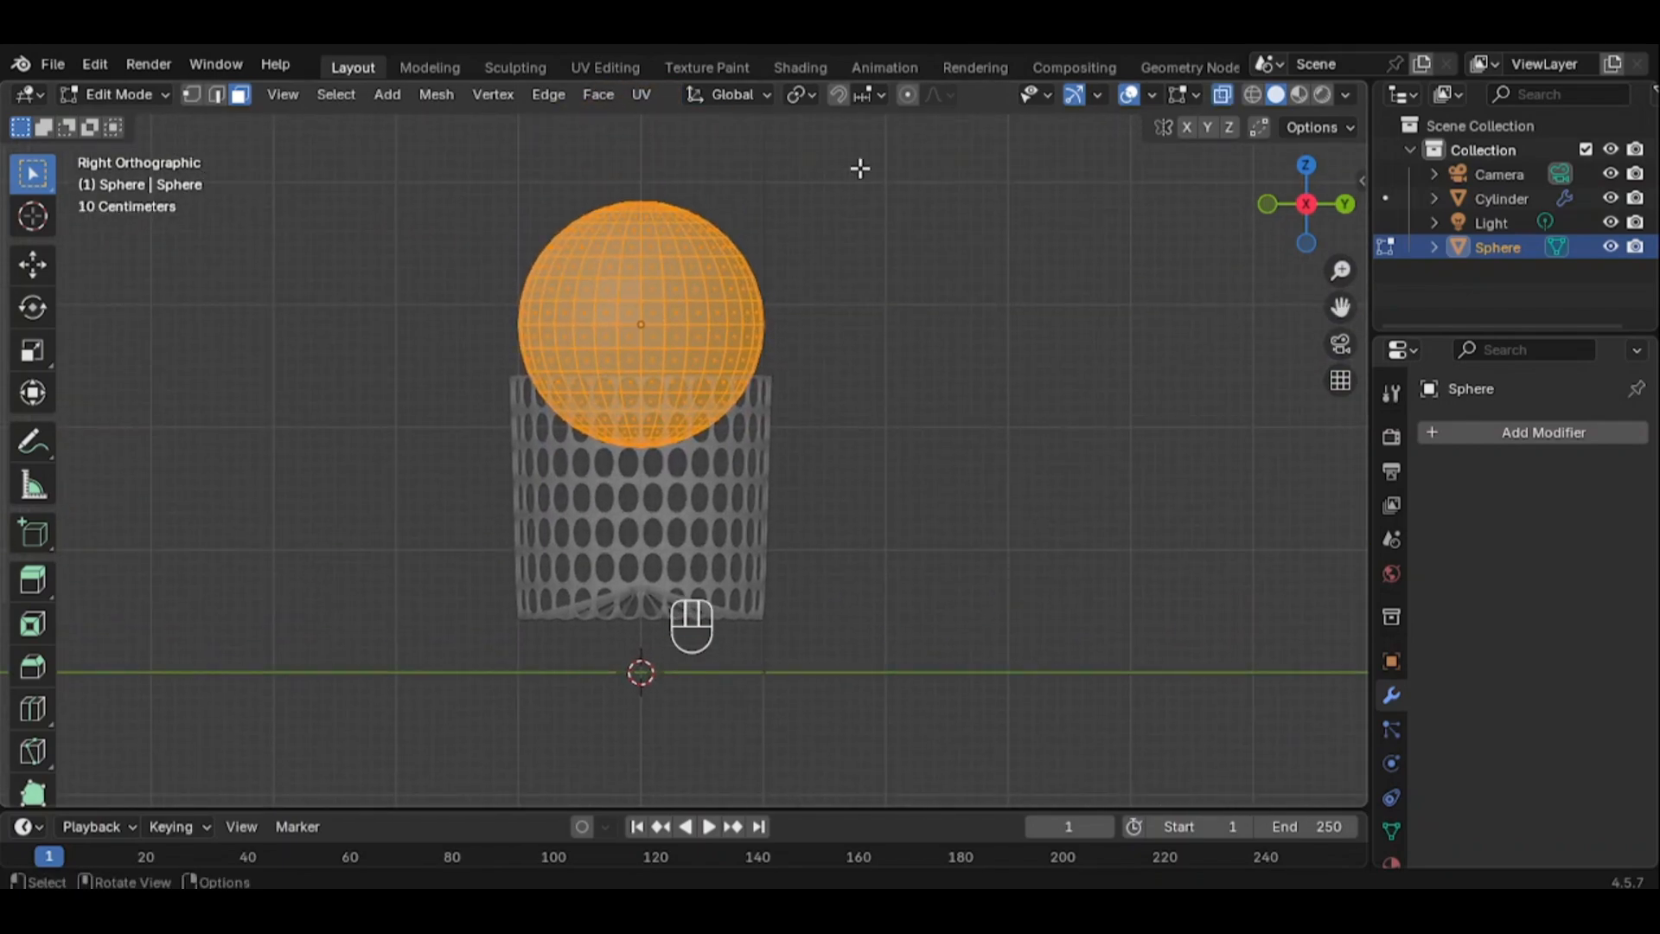
{"action": "left_click_drag", "start_coordinate": [861, 168], "coordinate": [373, 407]}
{"action": "key", "text": "x"}
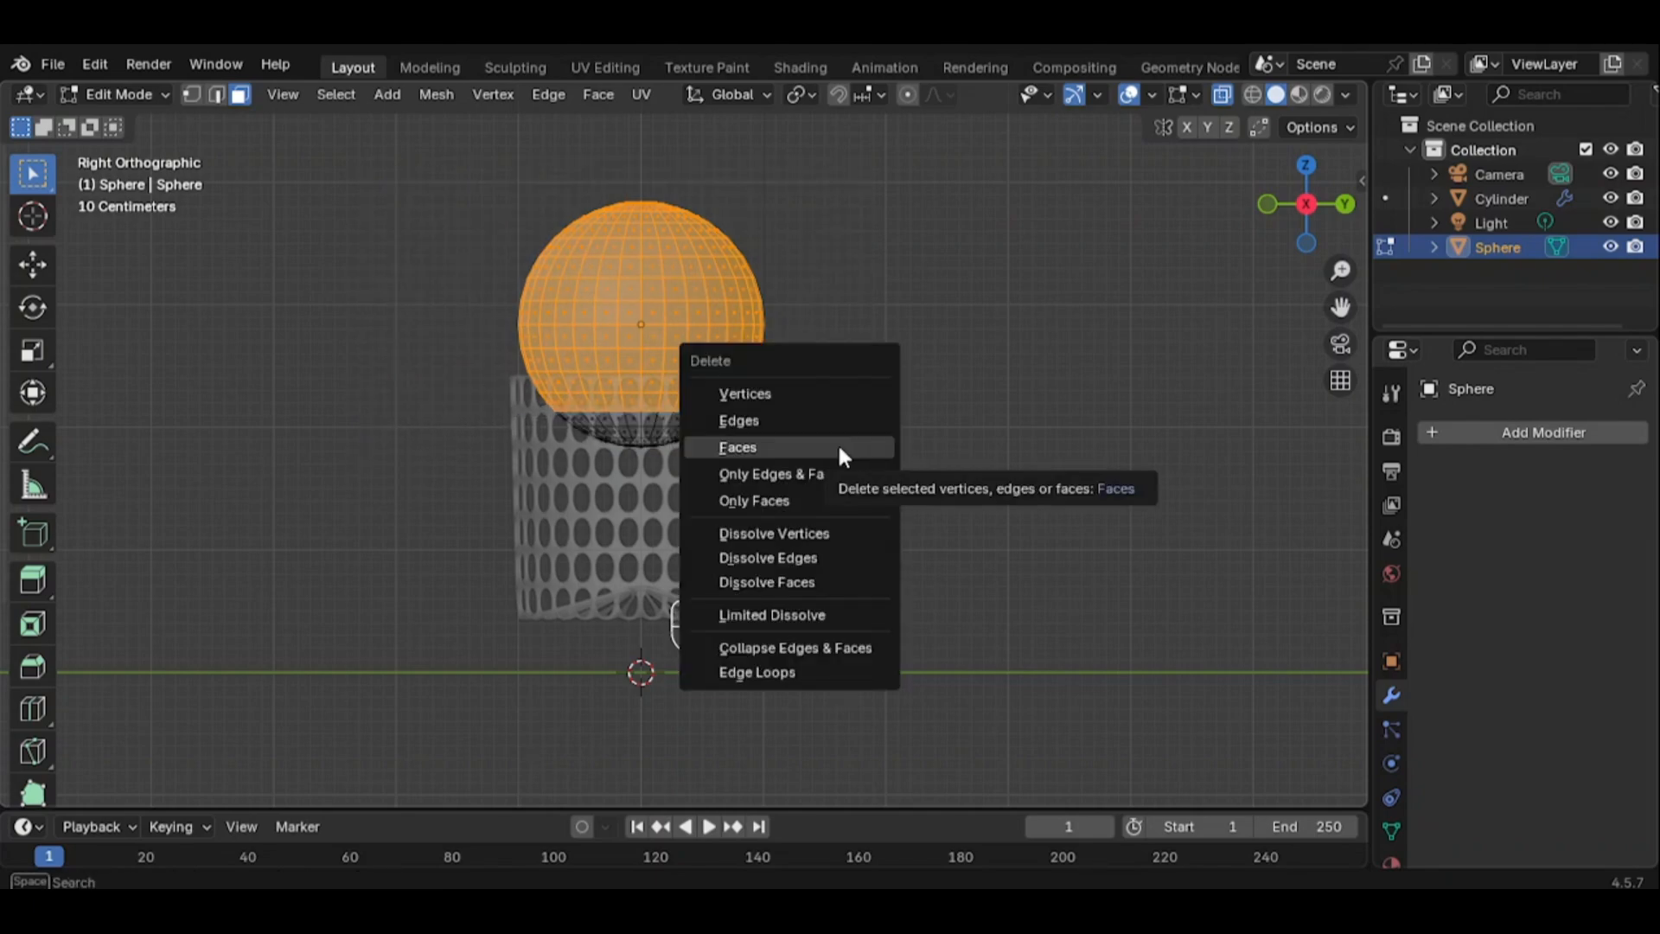
{"action": "left_click", "coordinate": [836, 446]}
{"action": "middle_click_drag", "start_coordinate": [839, 448], "coordinate": [789, 478]}
{"action": "key", "text": "alt+z"}
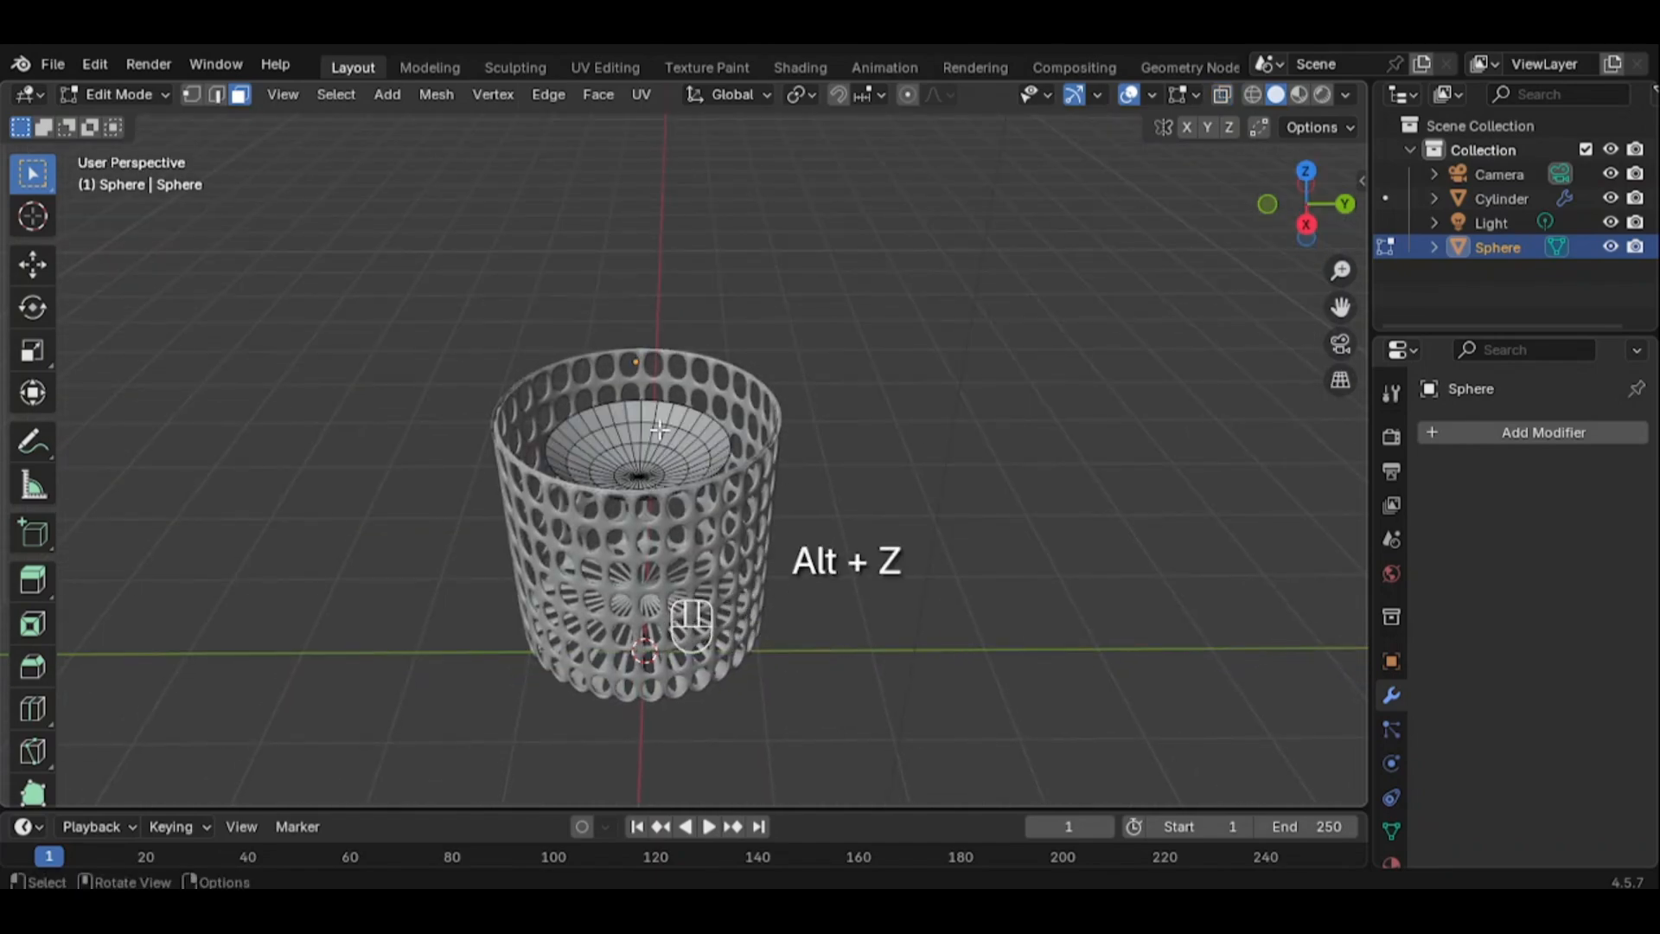
Raise the bowl about 0.72 m along Z and scale it uniformly by about 1.57 to span the basket's rim
{"action": "key", "text": "Tab"}
{"action": "key", "text": "g"}
{"action": "key", "text": "z"}
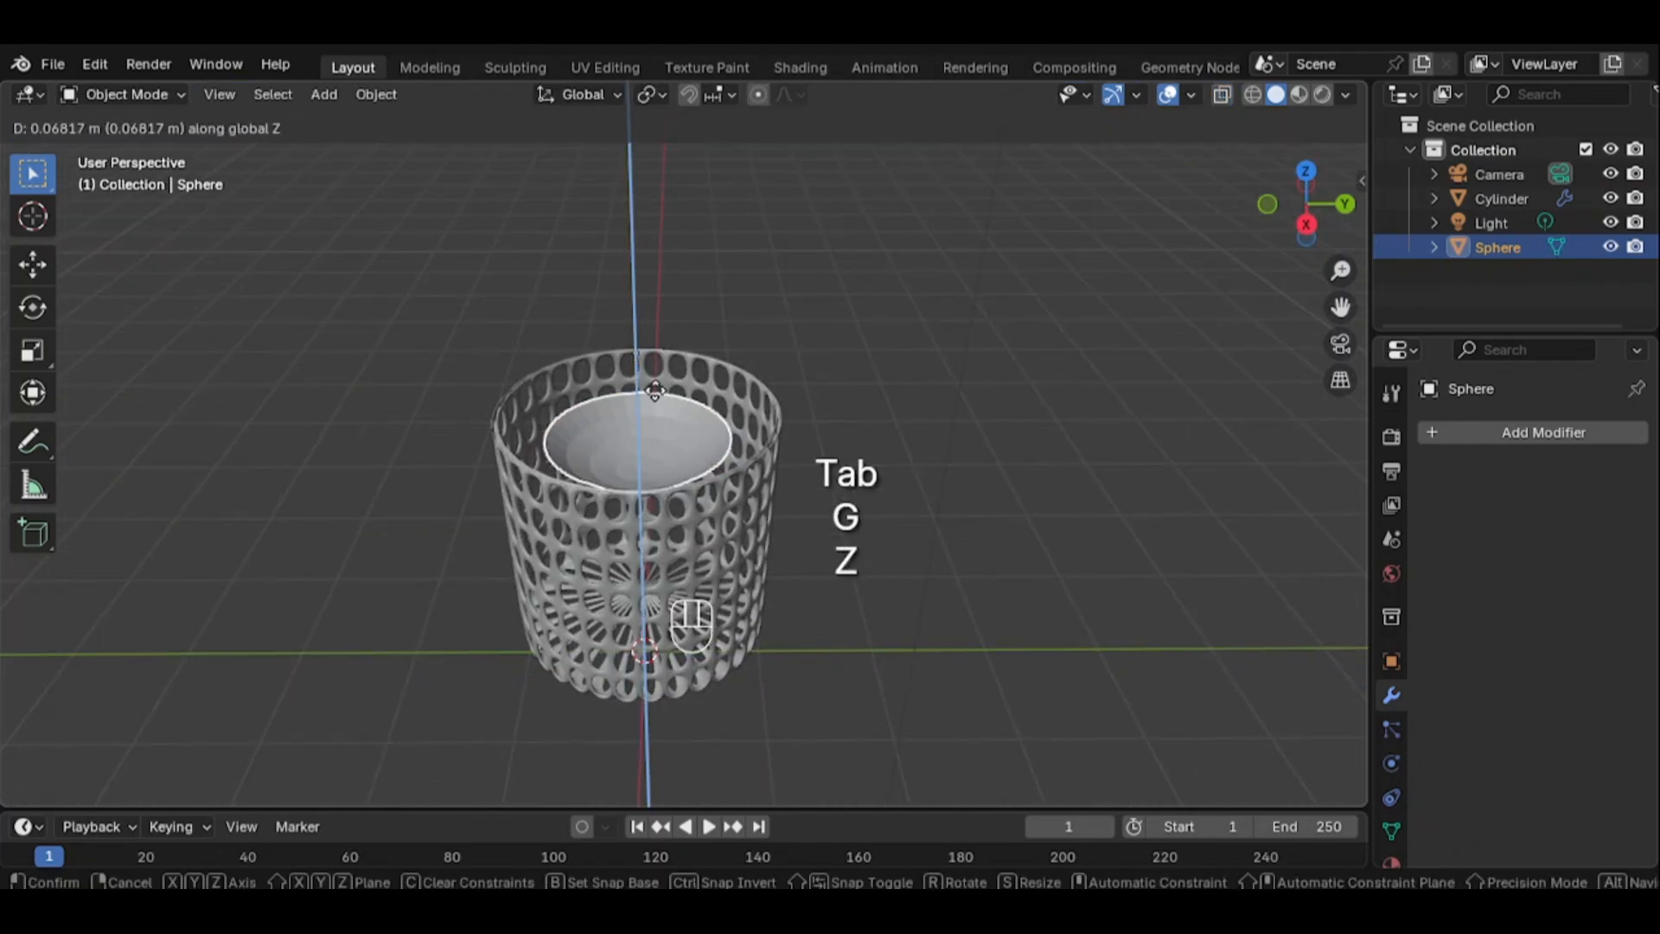
{"action": "left_click", "coordinate": [660, 333]}
{"action": "key", "text": "s"}
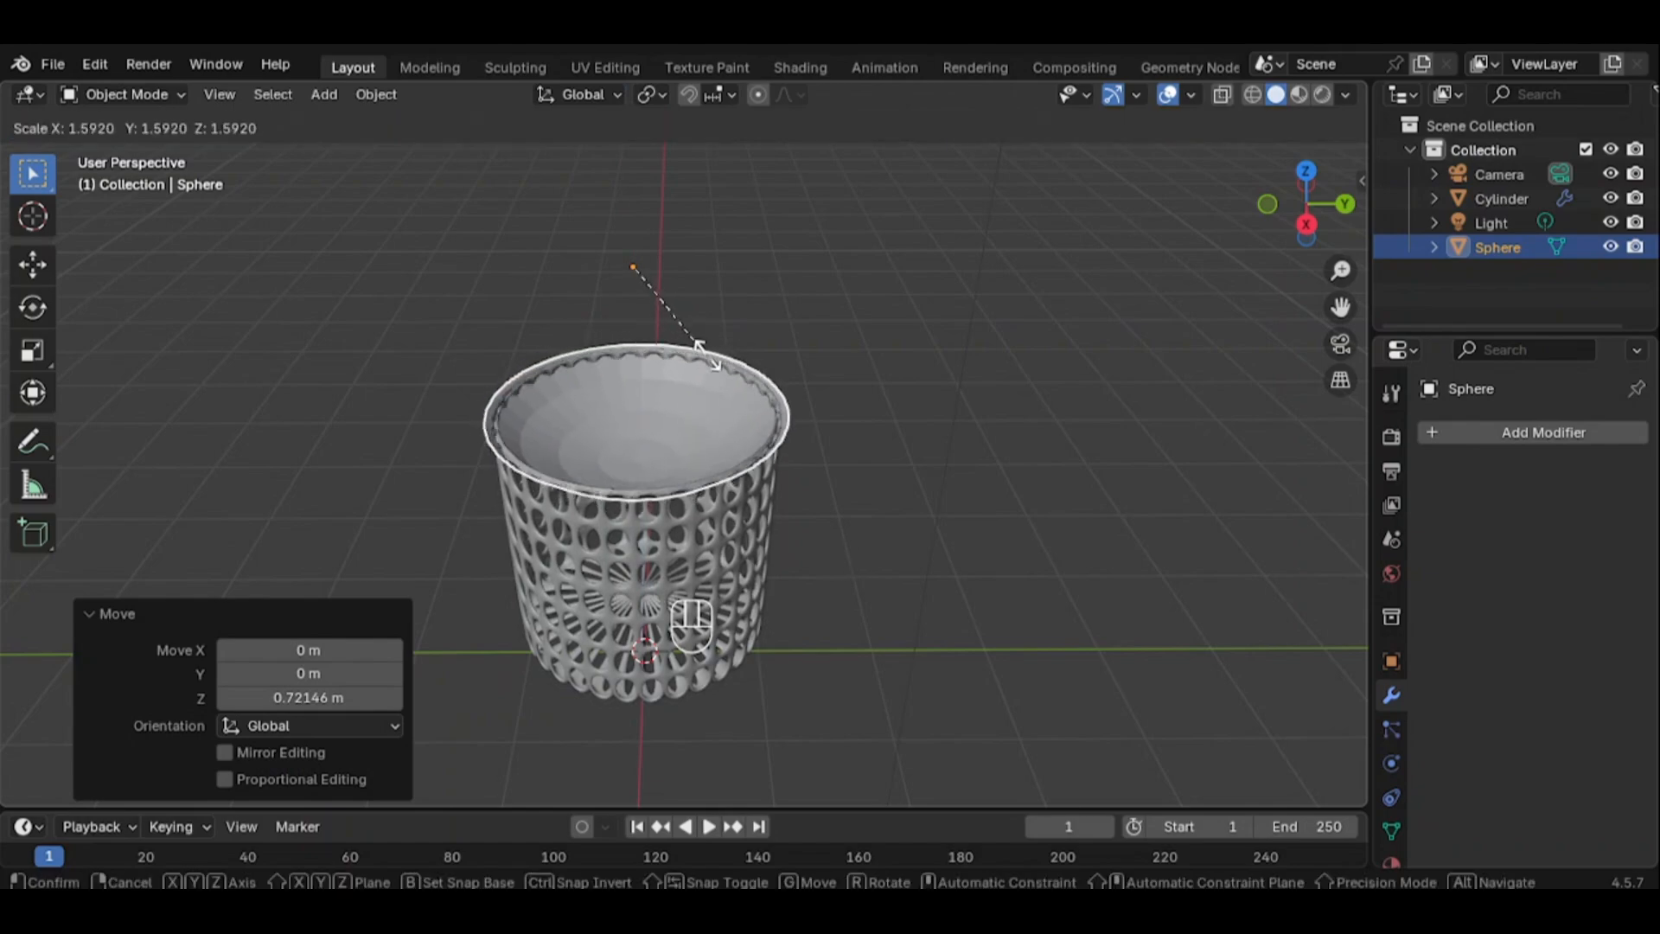
{"action": "left_click", "coordinate": [707, 353]}
Raise the enlarged bowl about 0.3 m along Z so its edge sits above the basket's rim
{"action": "key", "text": "g"}
{"action": "key", "text": "z"}
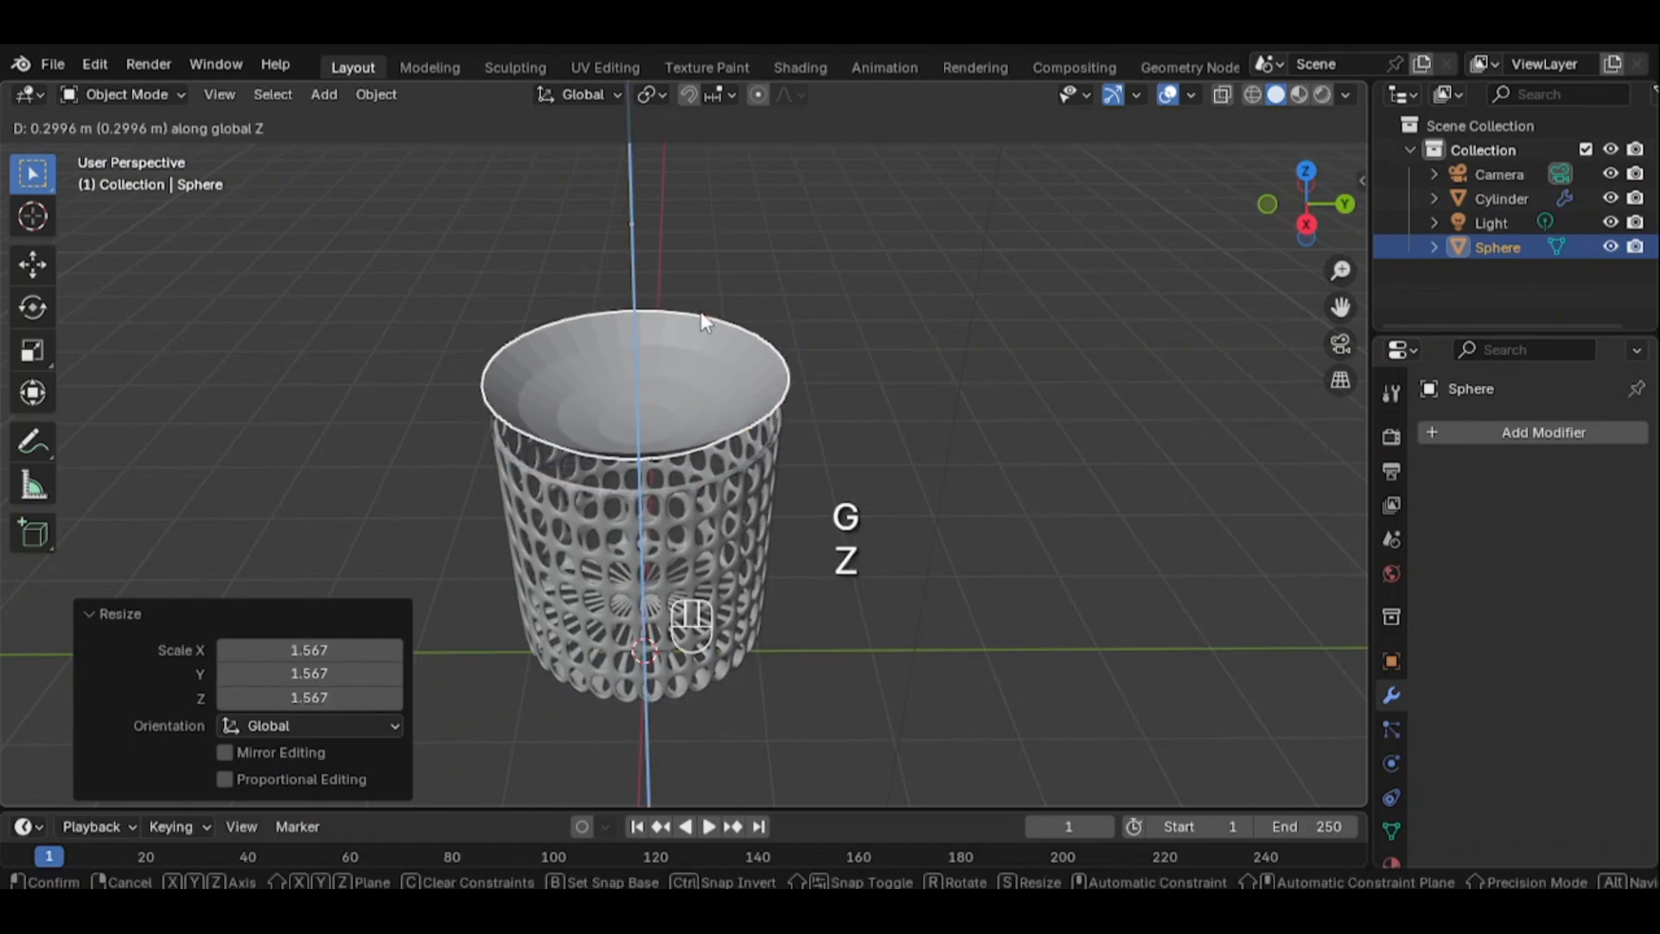
{"action": "left_click", "coordinate": [1238, 193]}
{"action": "left_click_drag", "start_coordinate": [1238, 193], "coordinate": [1276, 206]}
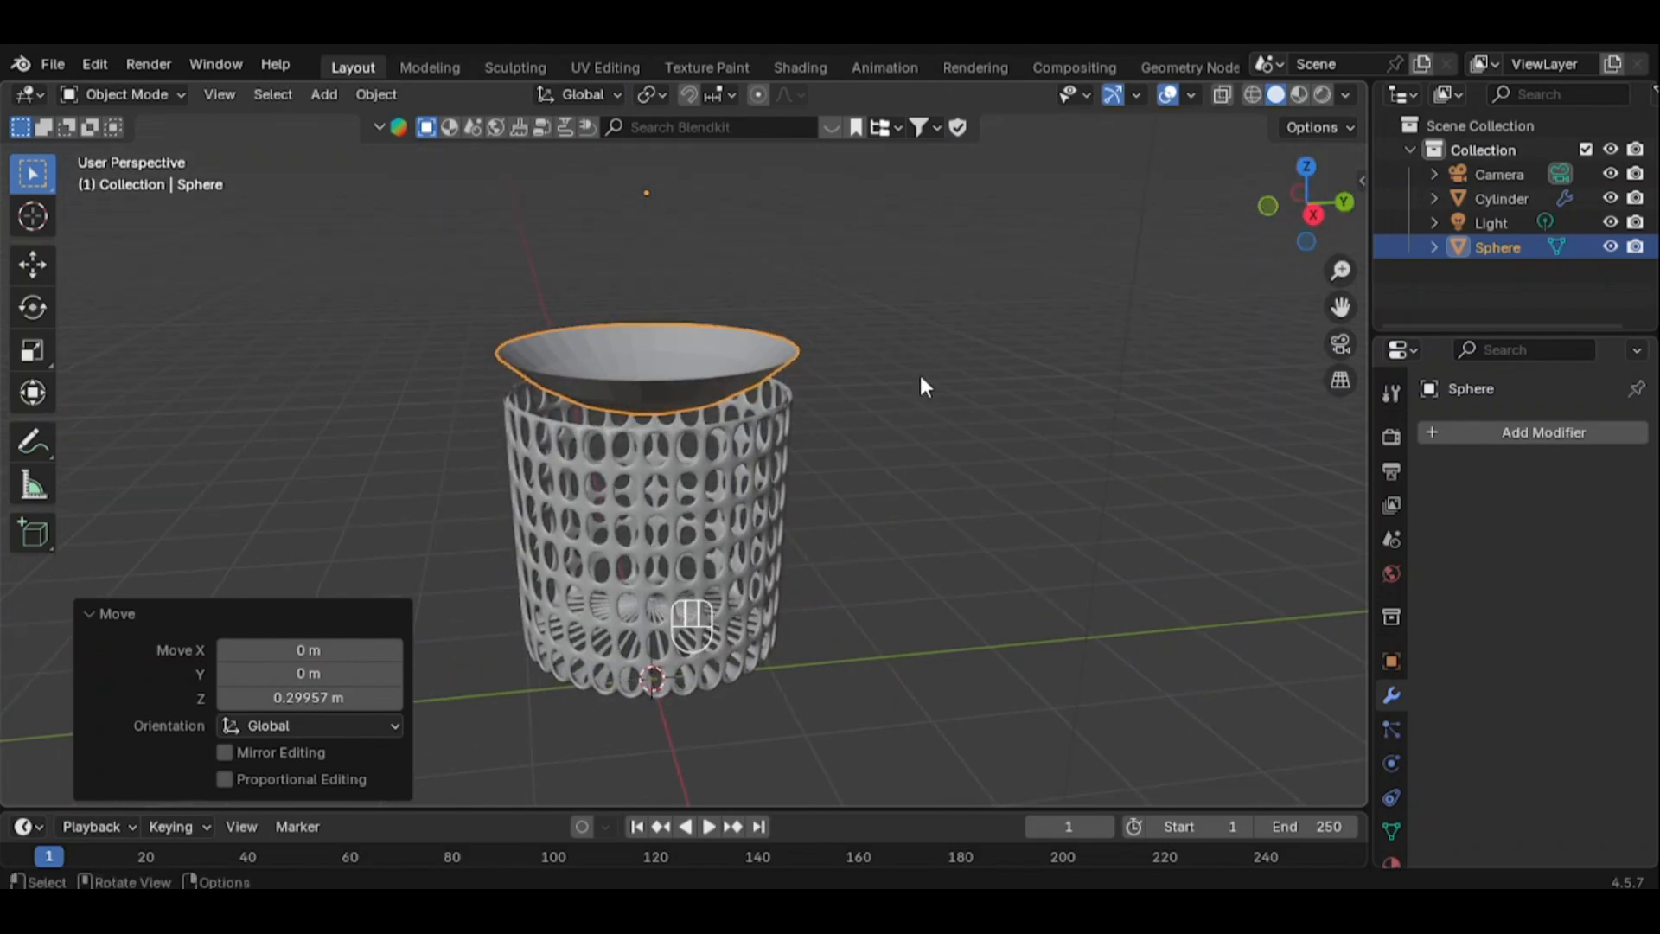
{"action": "key", "text": "Tab"}
{"action": "left_click_drag", "start_coordinate": [1275, 229], "coordinate": [1276, 245]}
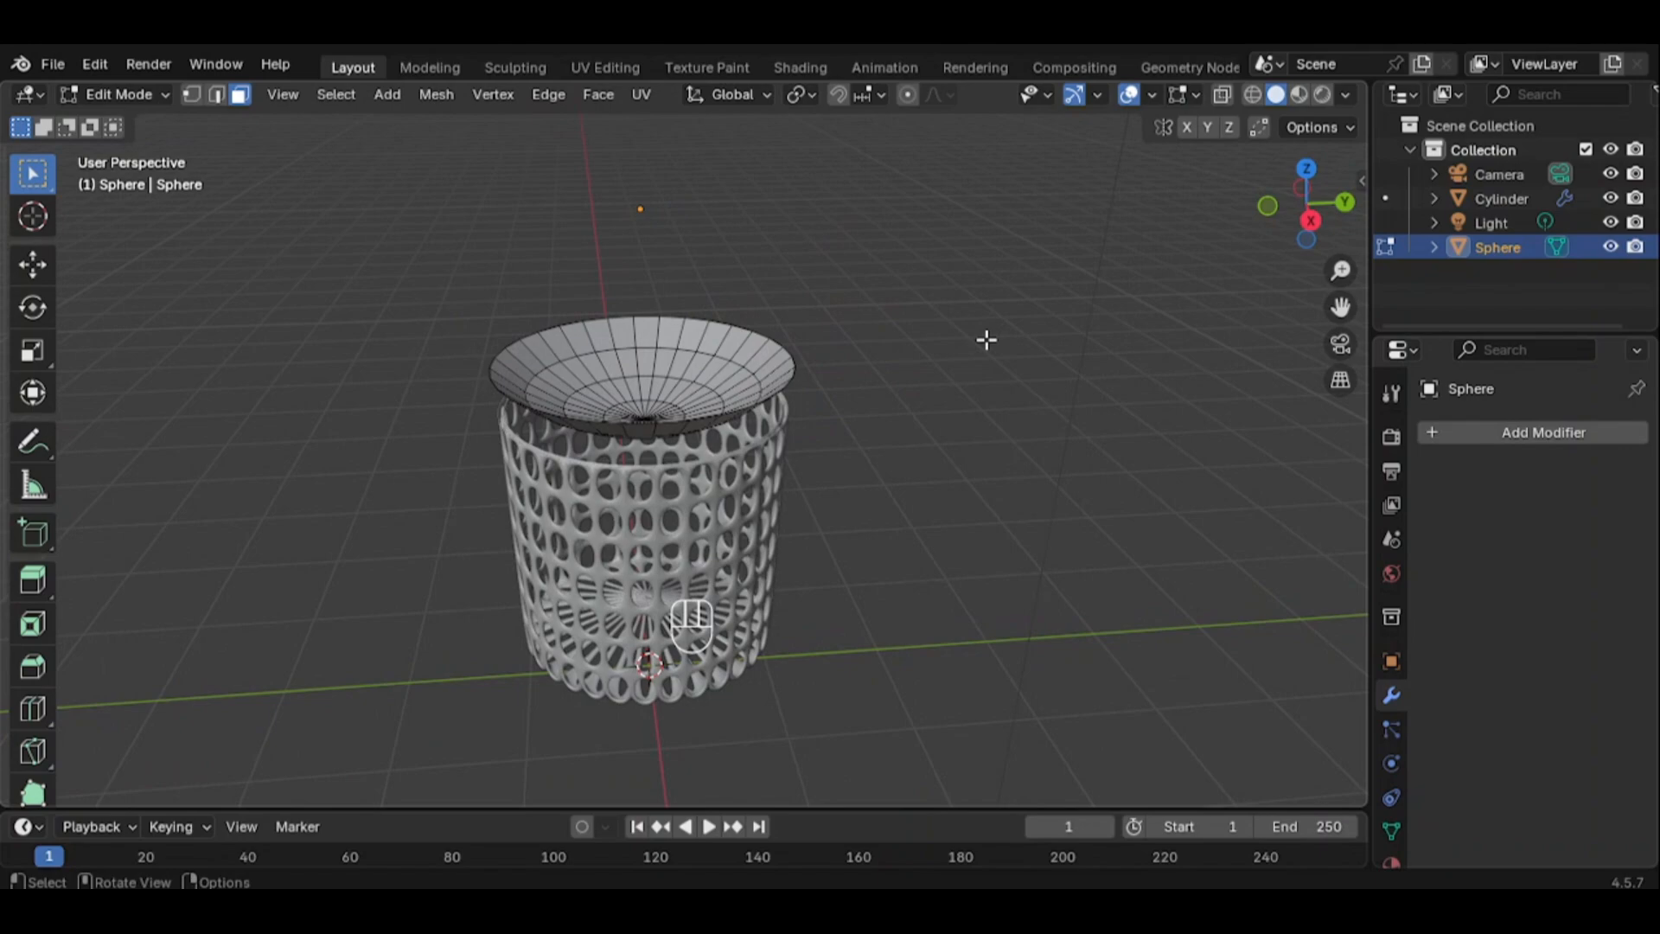
{"action": "key", "text": "Tab"}
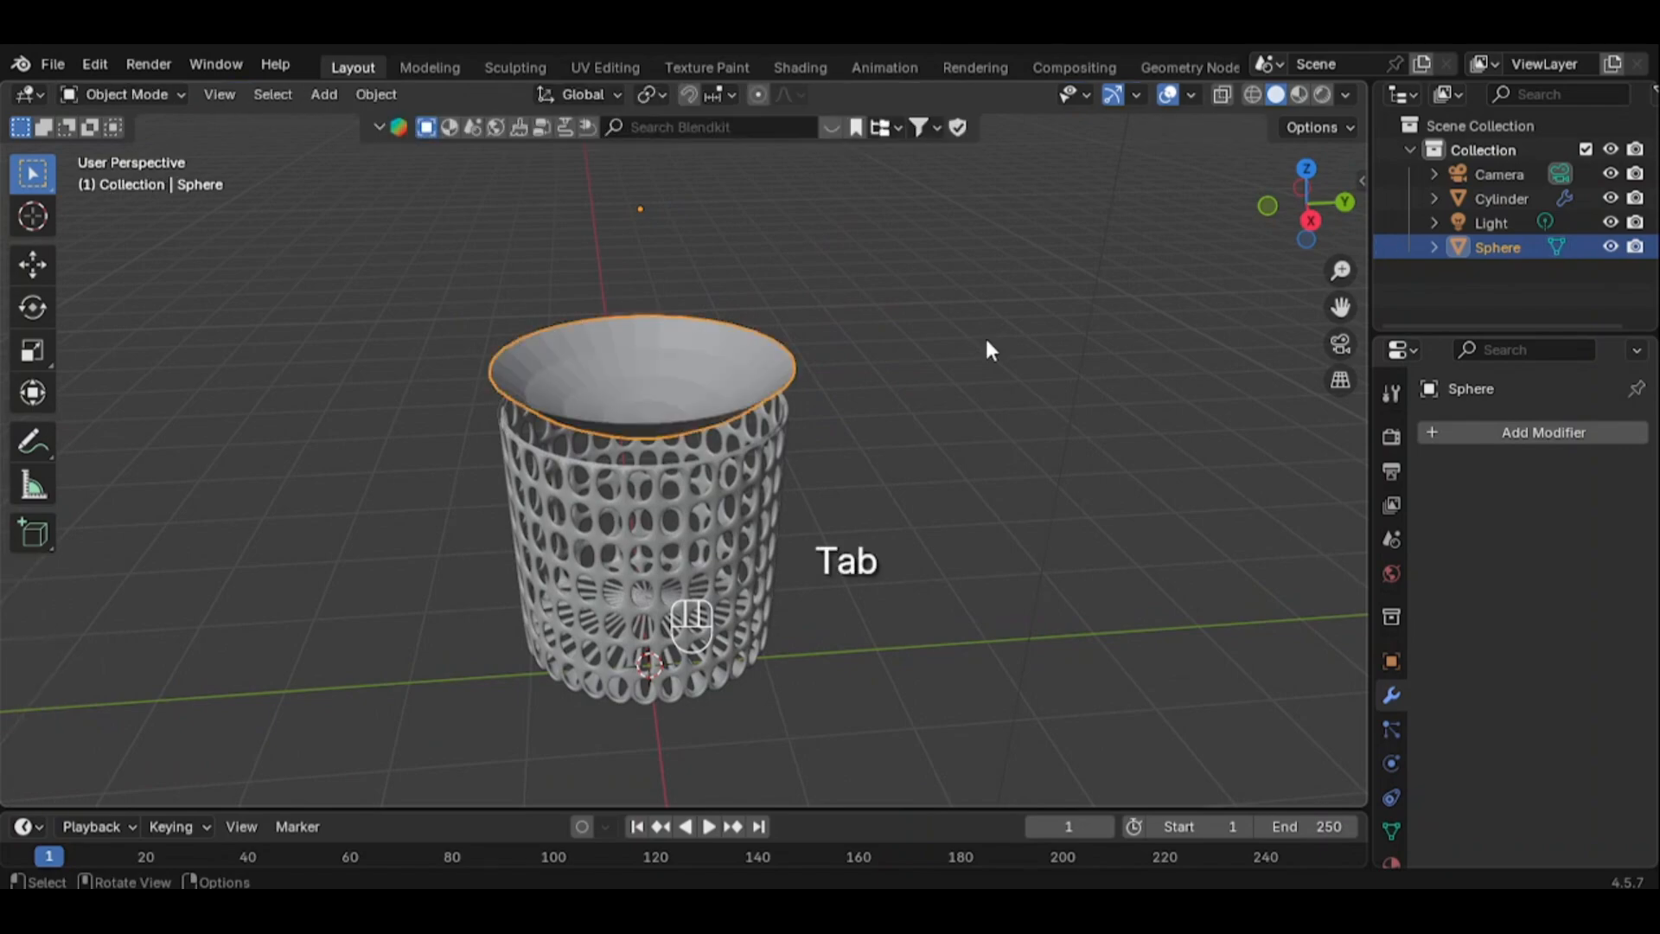
Add a Wireframe modifier to the bowl above the basket
{"action": "left_click", "coordinate": [1555, 436]}
{"action": "mouse_move", "coordinate": [1552, 432]}
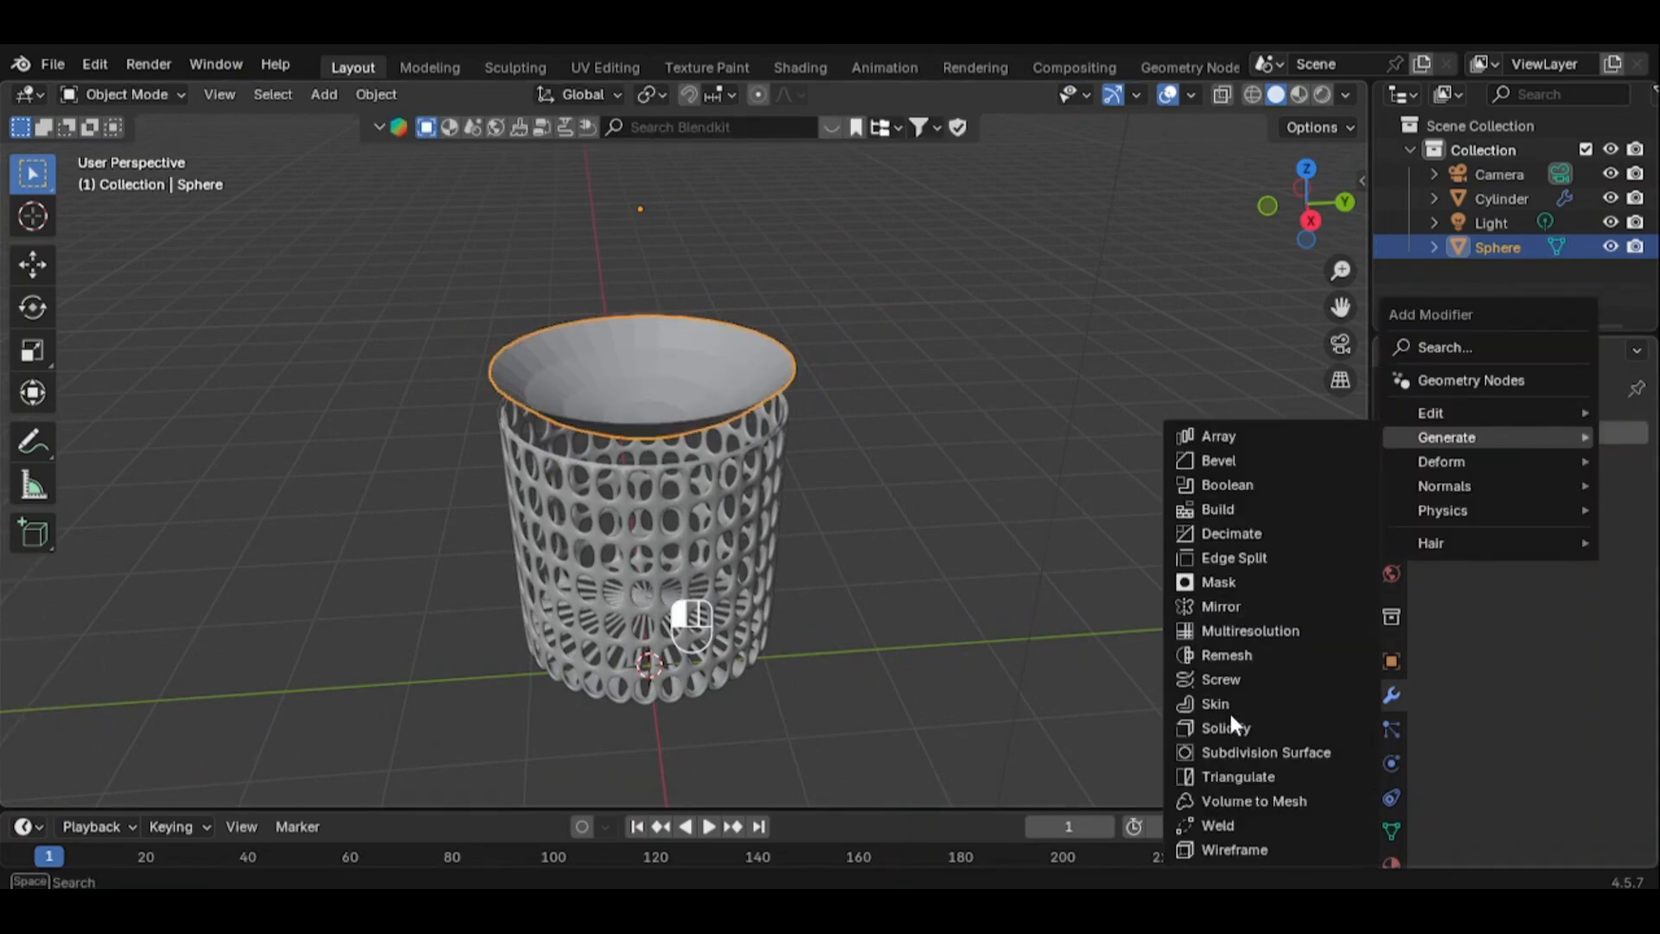
{"action": "left_click", "coordinate": [1237, 849]}
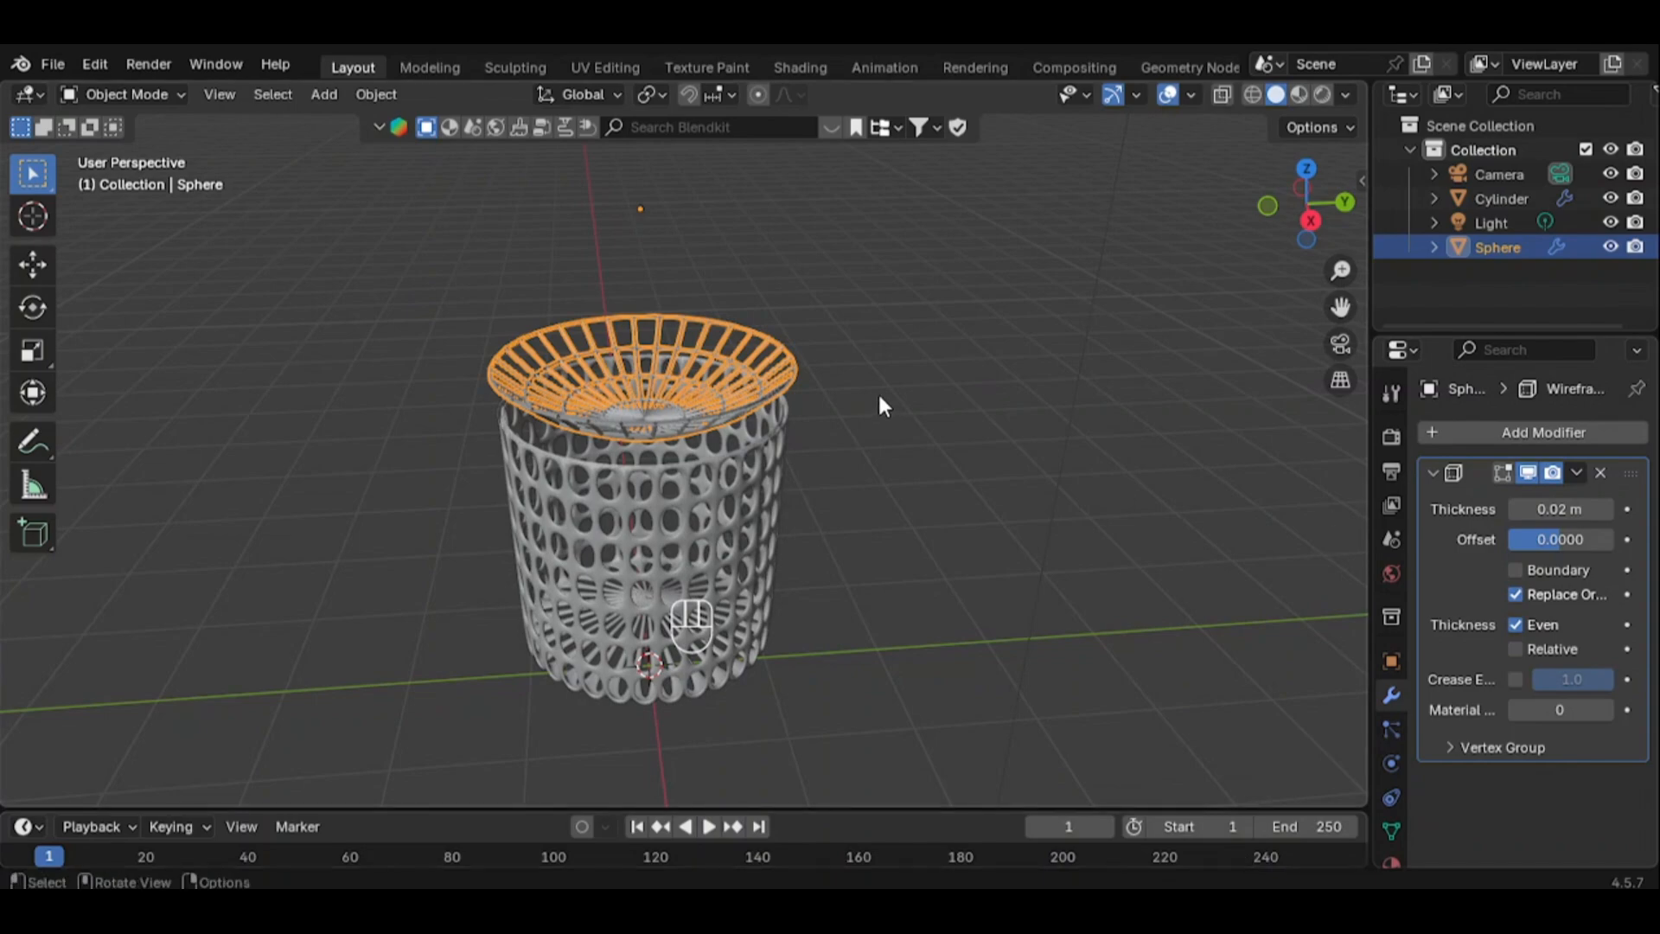
{"action": "scroll", "coordinate": [847, 380], "scroll_direction": "up", "scroll_amount": 3}
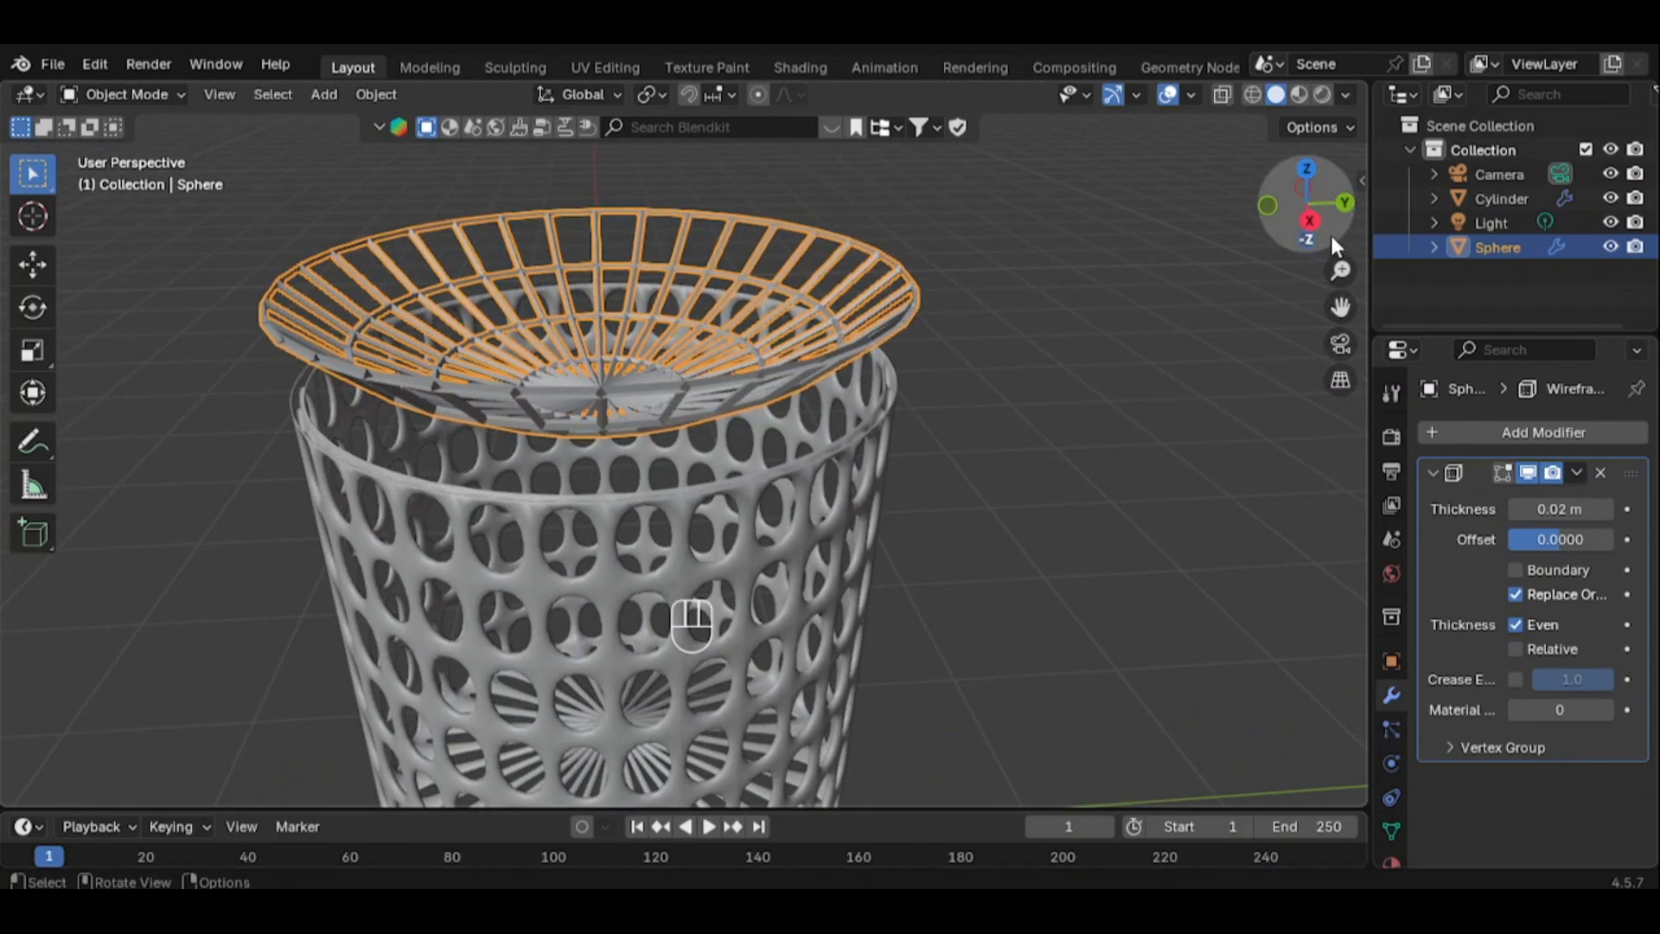
{"action": "left_click_drag", "start_coordinate": [1330, 235], "coordinate": [1333, 298]}
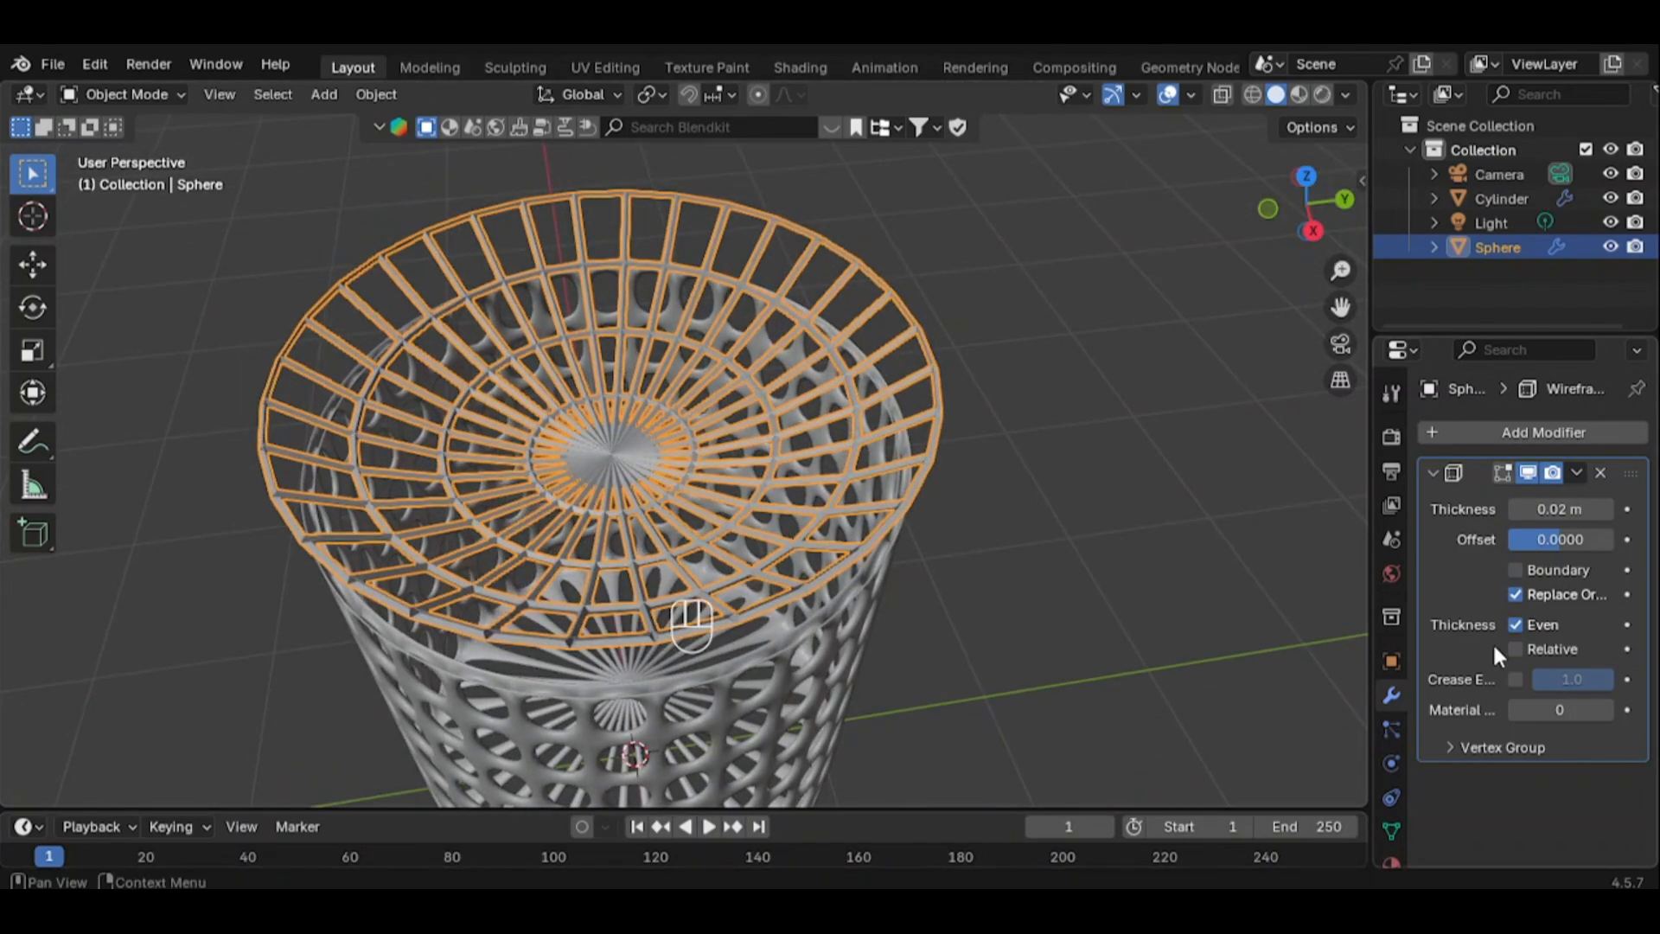
Set the thickness of the bowl's Wireframe modifier to 0.037 m
{"action": "mouse_move", "coordinate": [1566, 517]}
{"action": "left_mouse_down"}
{"action": "mouse_move", "coordinate": [1591, 509]}
{"action": "mouse_move", "coordinate": [1573, 510]}
{"action": "left_mouse_up"}
{"action": "left_click", "coordinate": [1566, 509]}
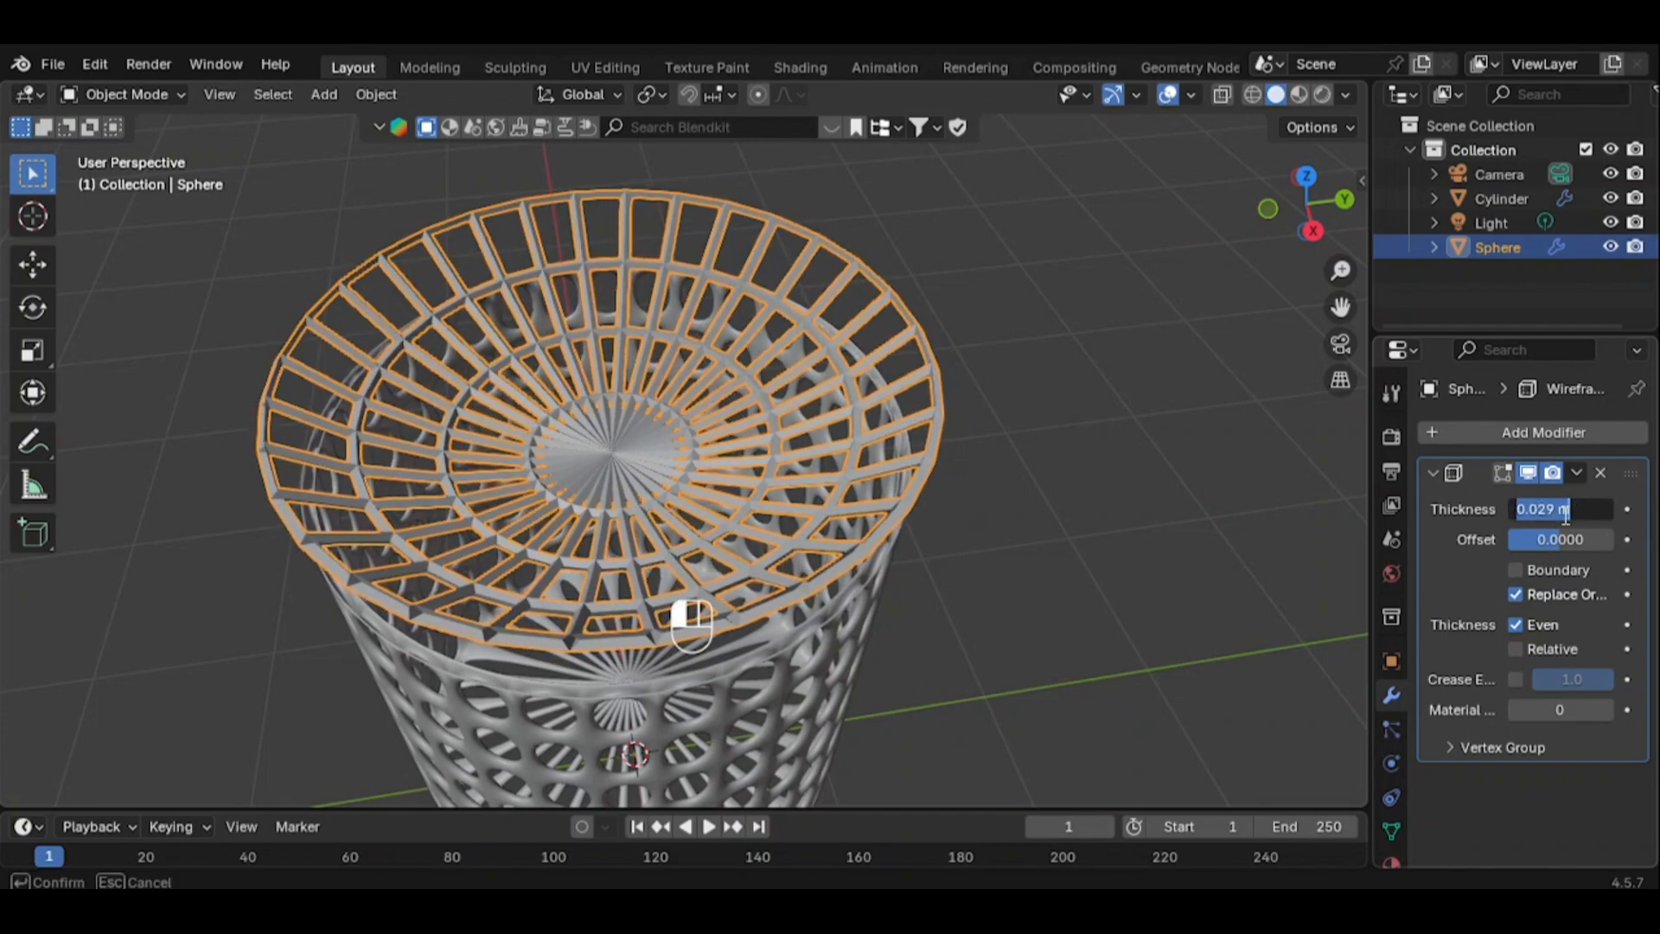
{"action": "key", "text": "BackSpace"}
{"action": "key", "text": "BackSpace"}
{"action": "type", "text": "3"}
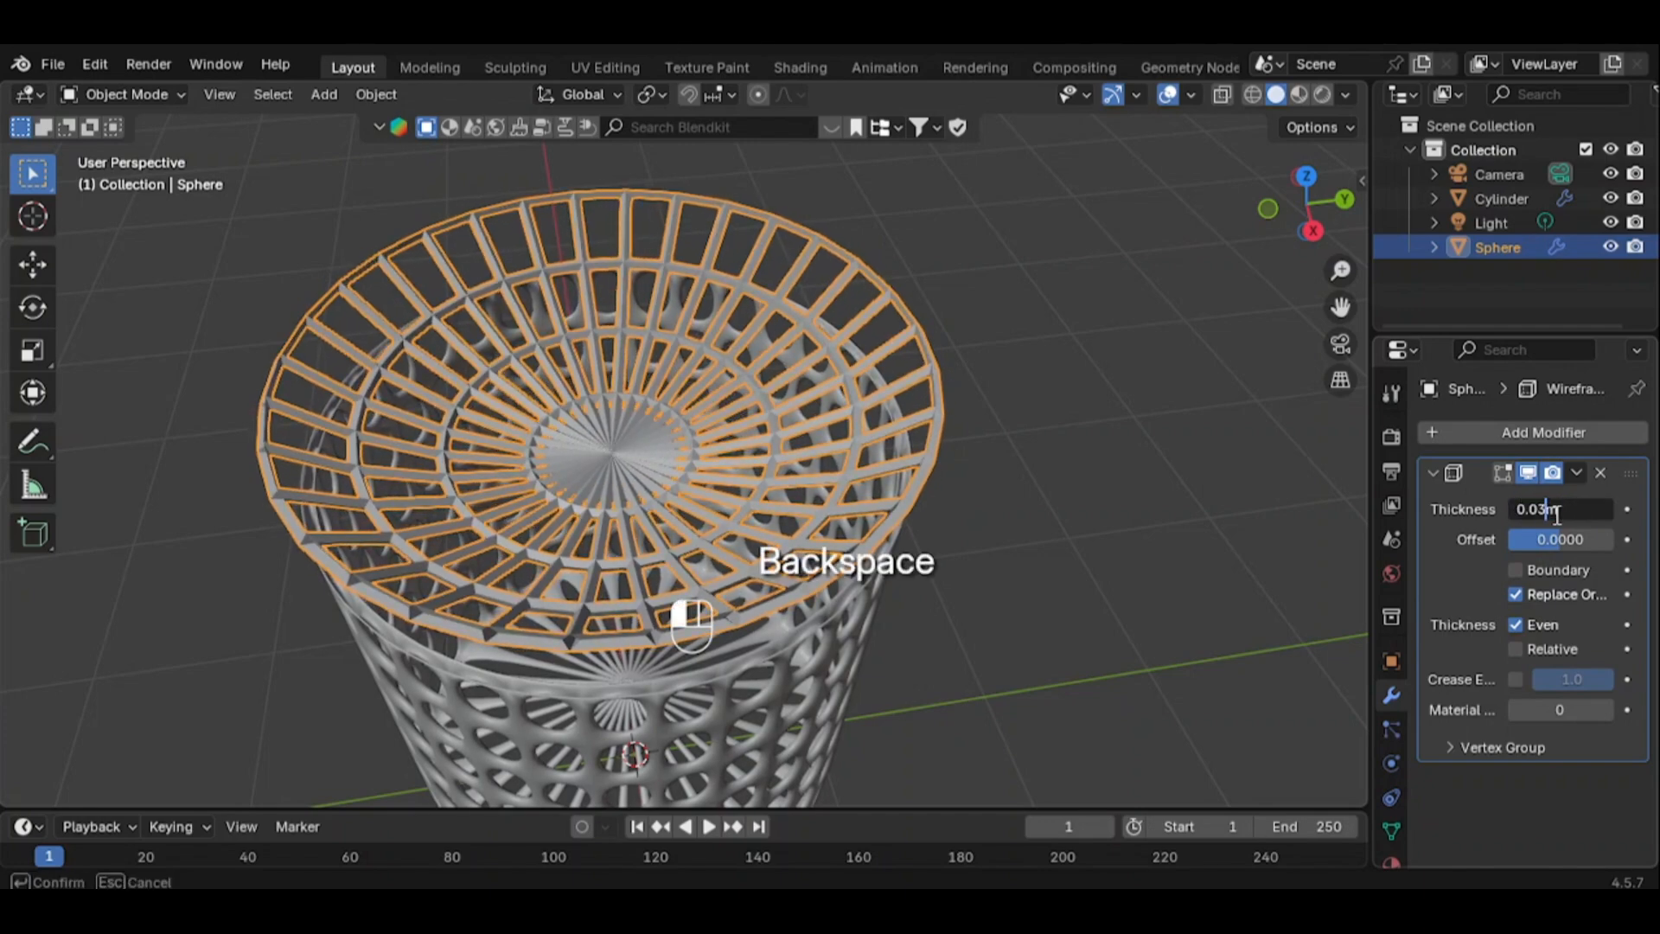
{"action": "type", "text": "7"}
{"action": "key", "text": "Return"}
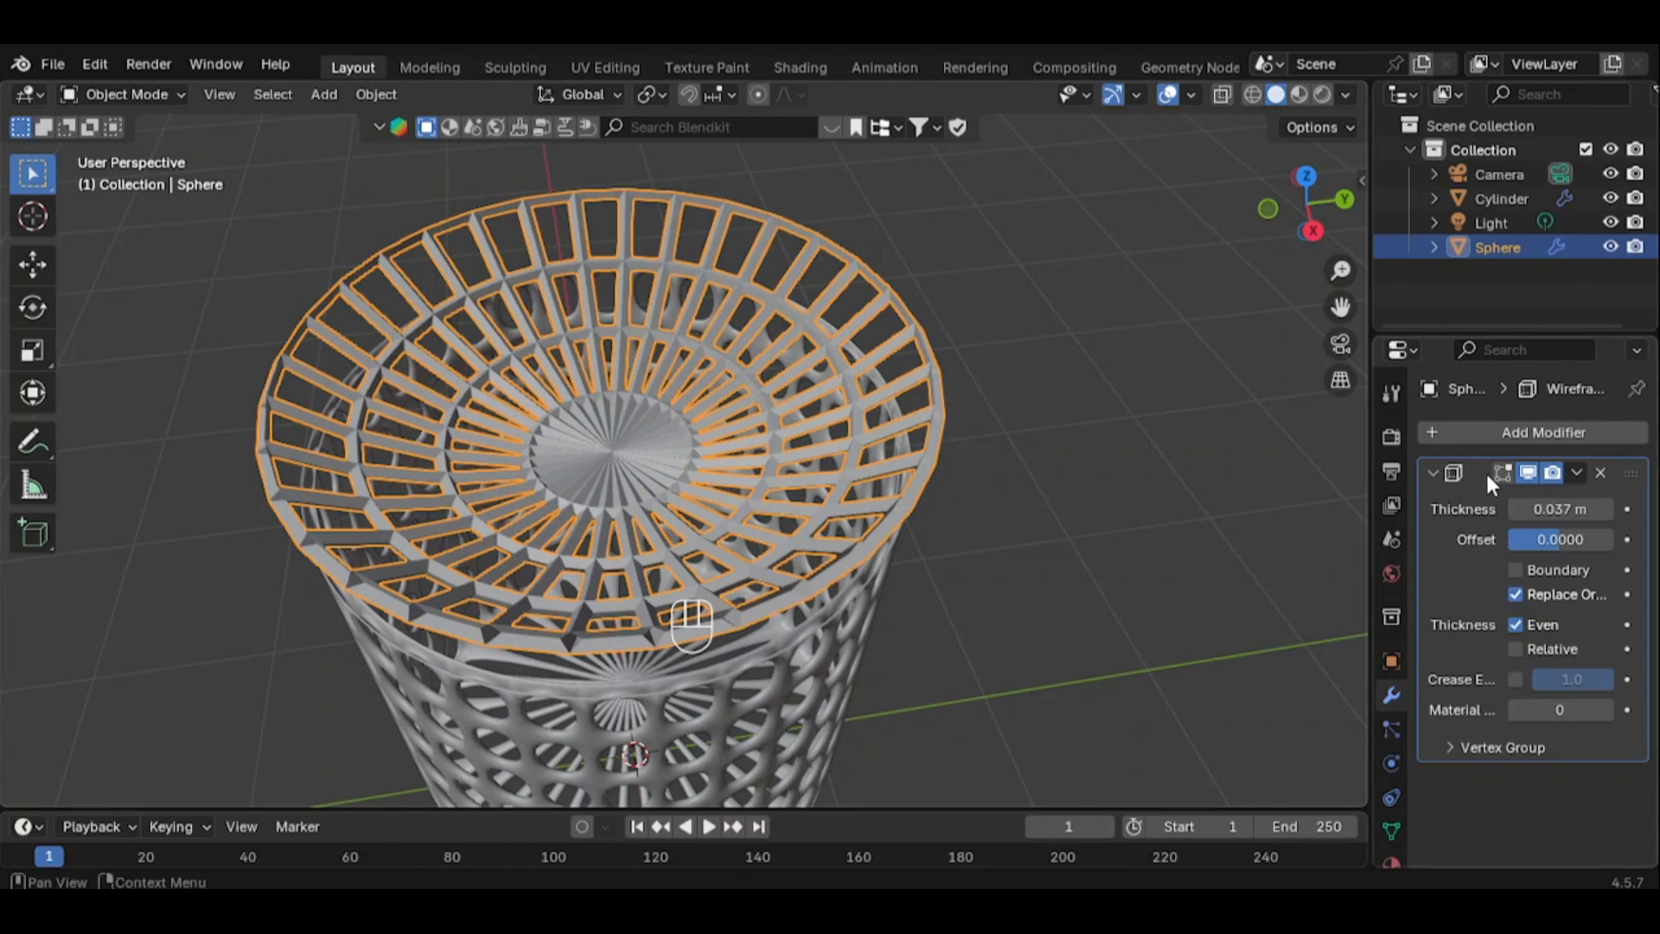
Add a Subdivision Surface modifier to the bowl and set its viewport levels to 2
{"action": "left_click", "coordinate": [1475, 424]}
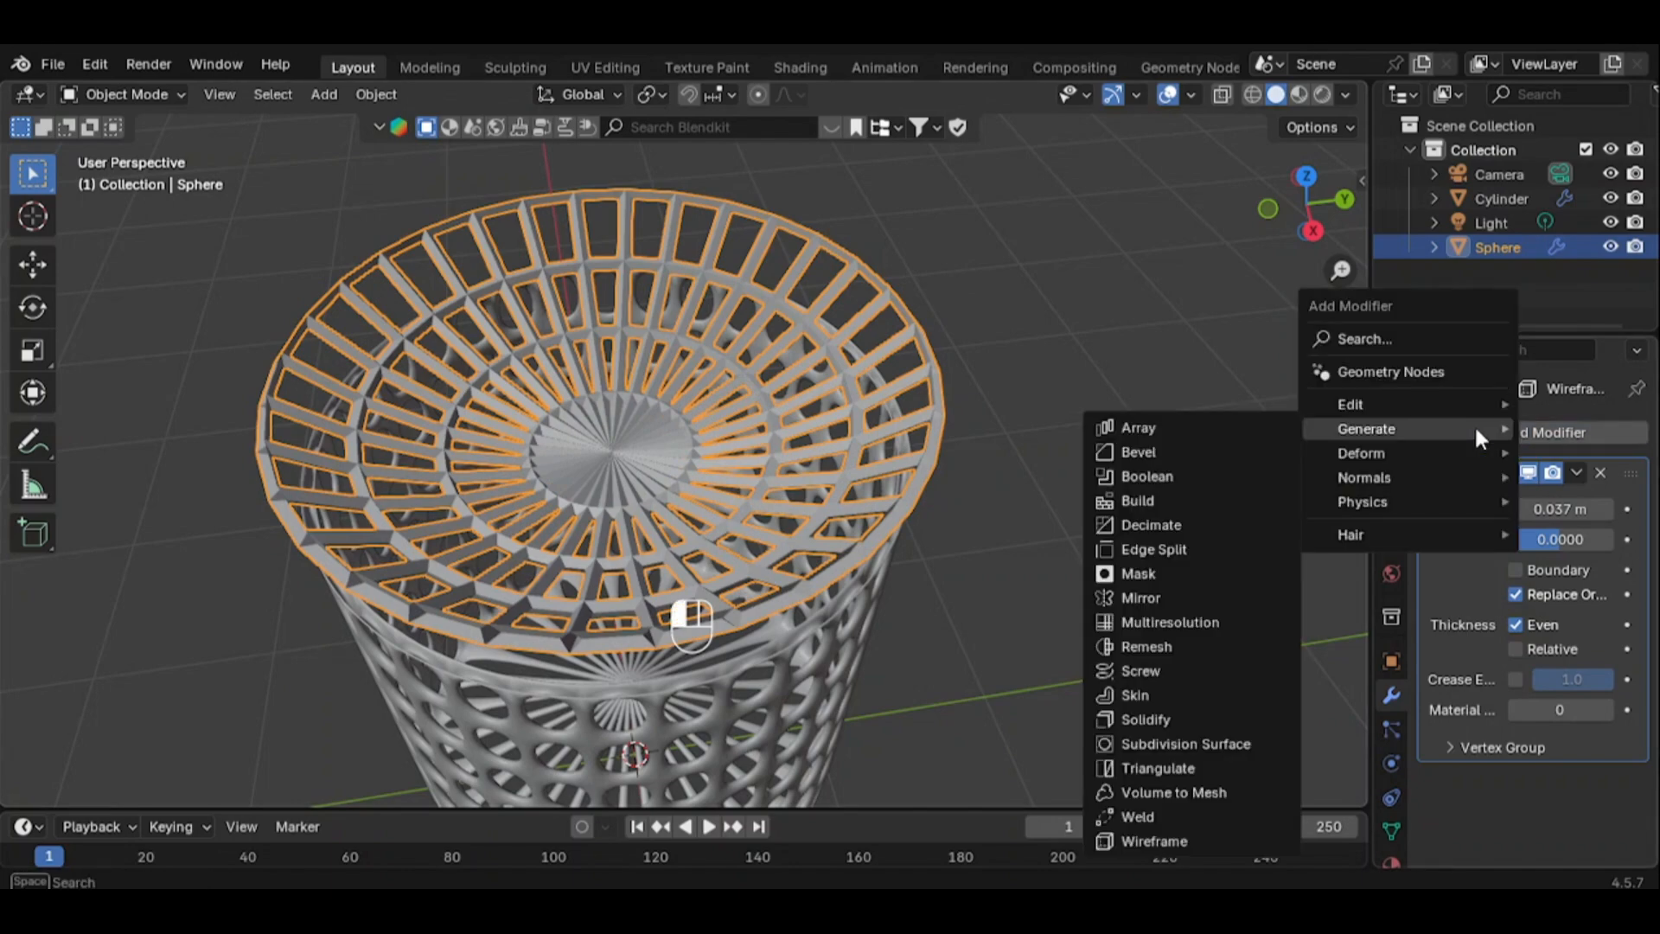
{"action": "left_click", "coordinate": [1174, 750]}
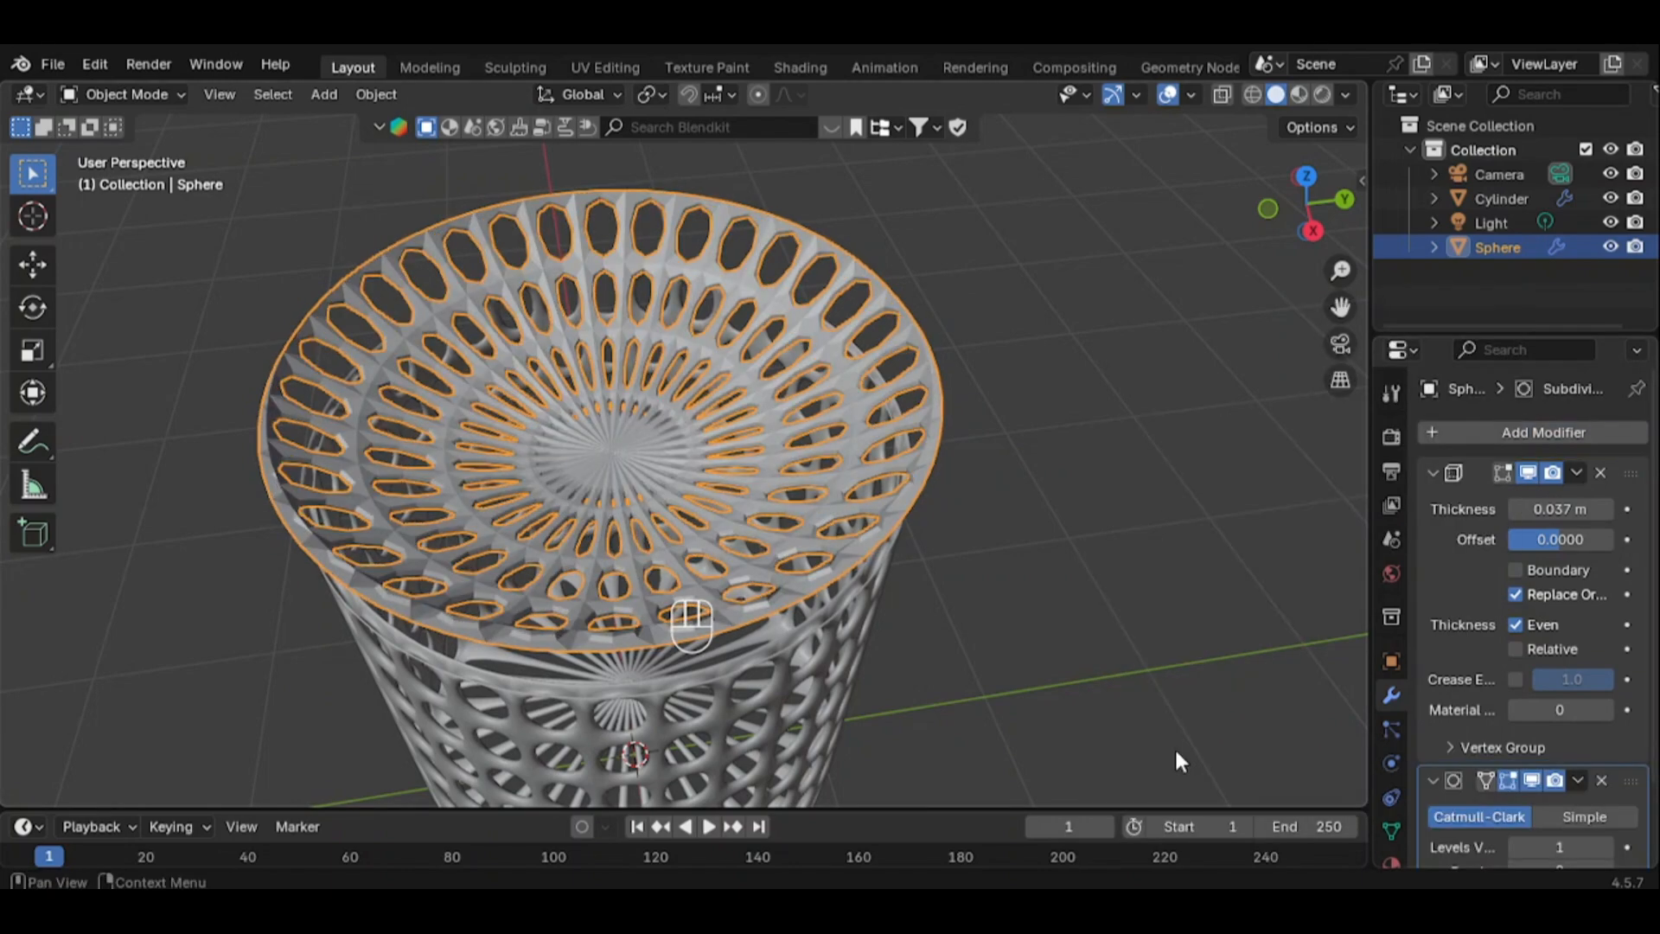
{"action": "scroll", "coordinate": [1652, 746], "scroll_direction": "down", "scroll_amount": 3}
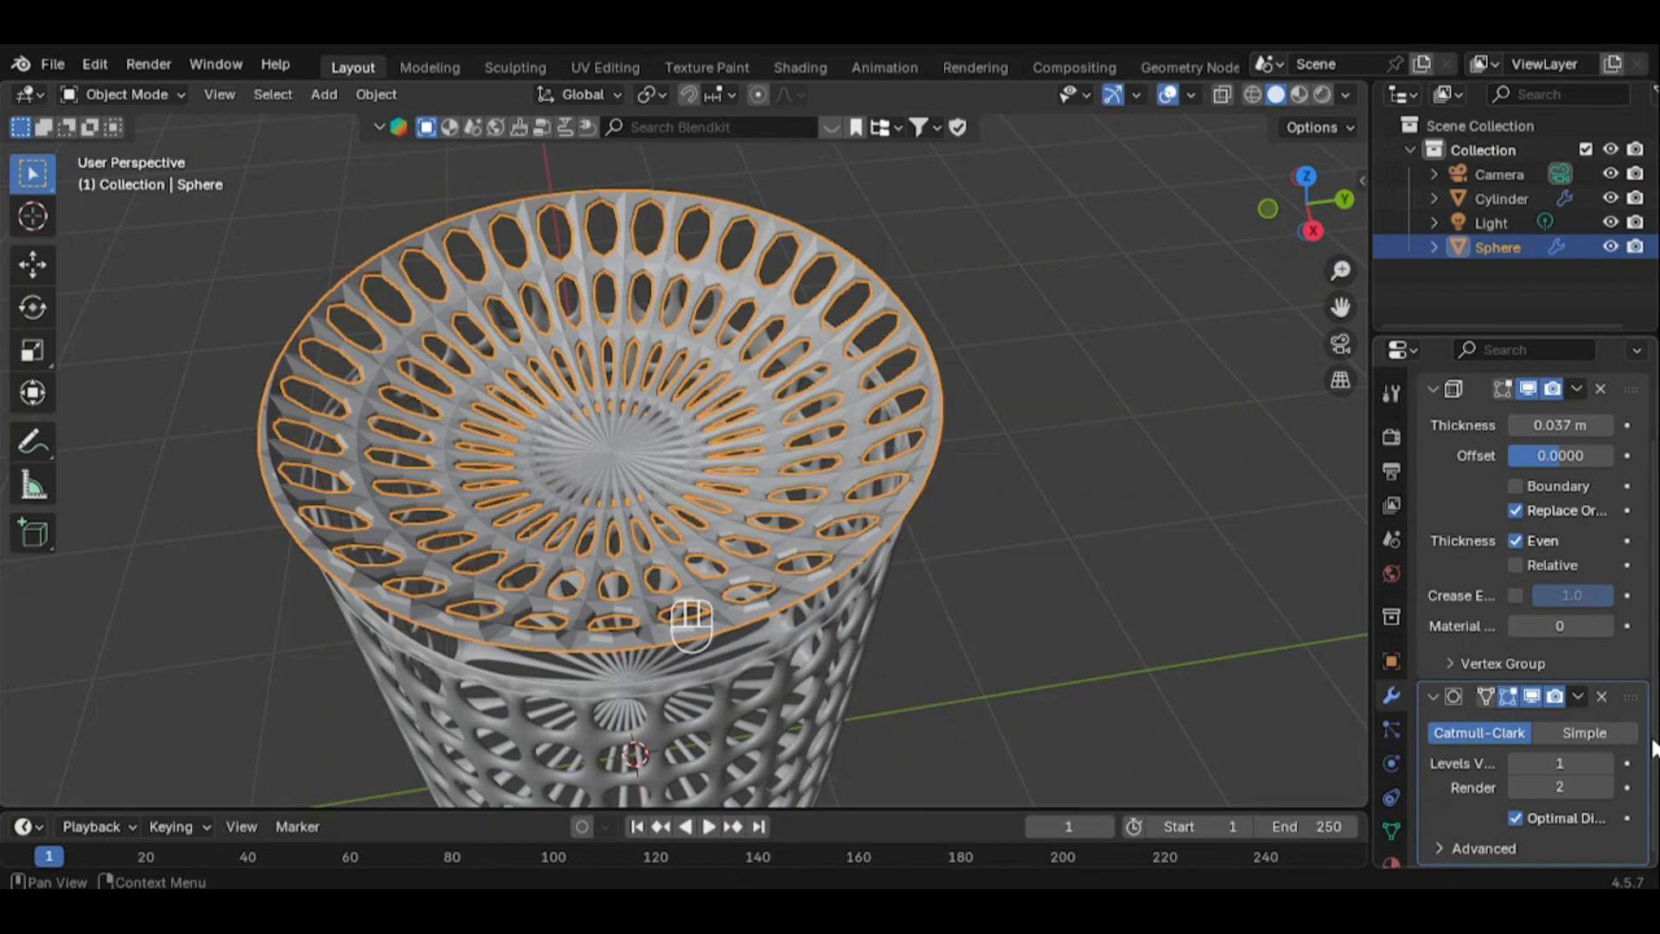
{"action": "left_click", "coordinate": [1604, 755]}
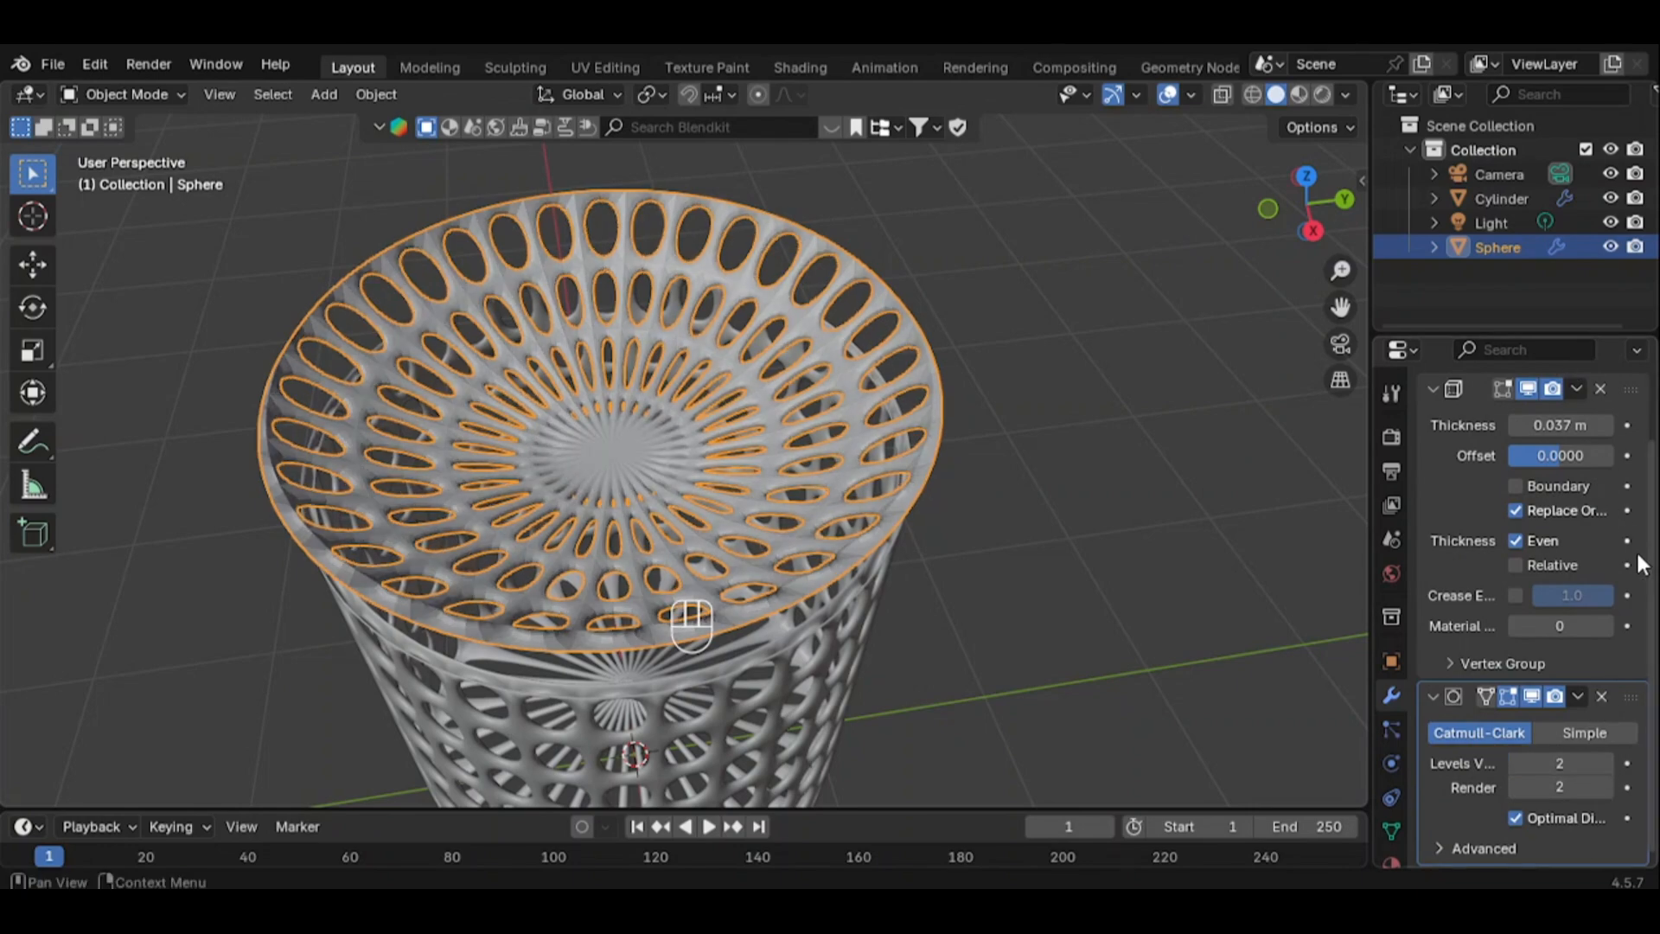
Add a Solidify modifier to the bowl below the Subdivision Surface modifier and bring its settings into view
{"action": "scroll", "coordinate": [1601, 424], "scroll_direction": "up", "scroll_amount": 3}
{"action": "left_click", "coordinate": [1597, 424]}
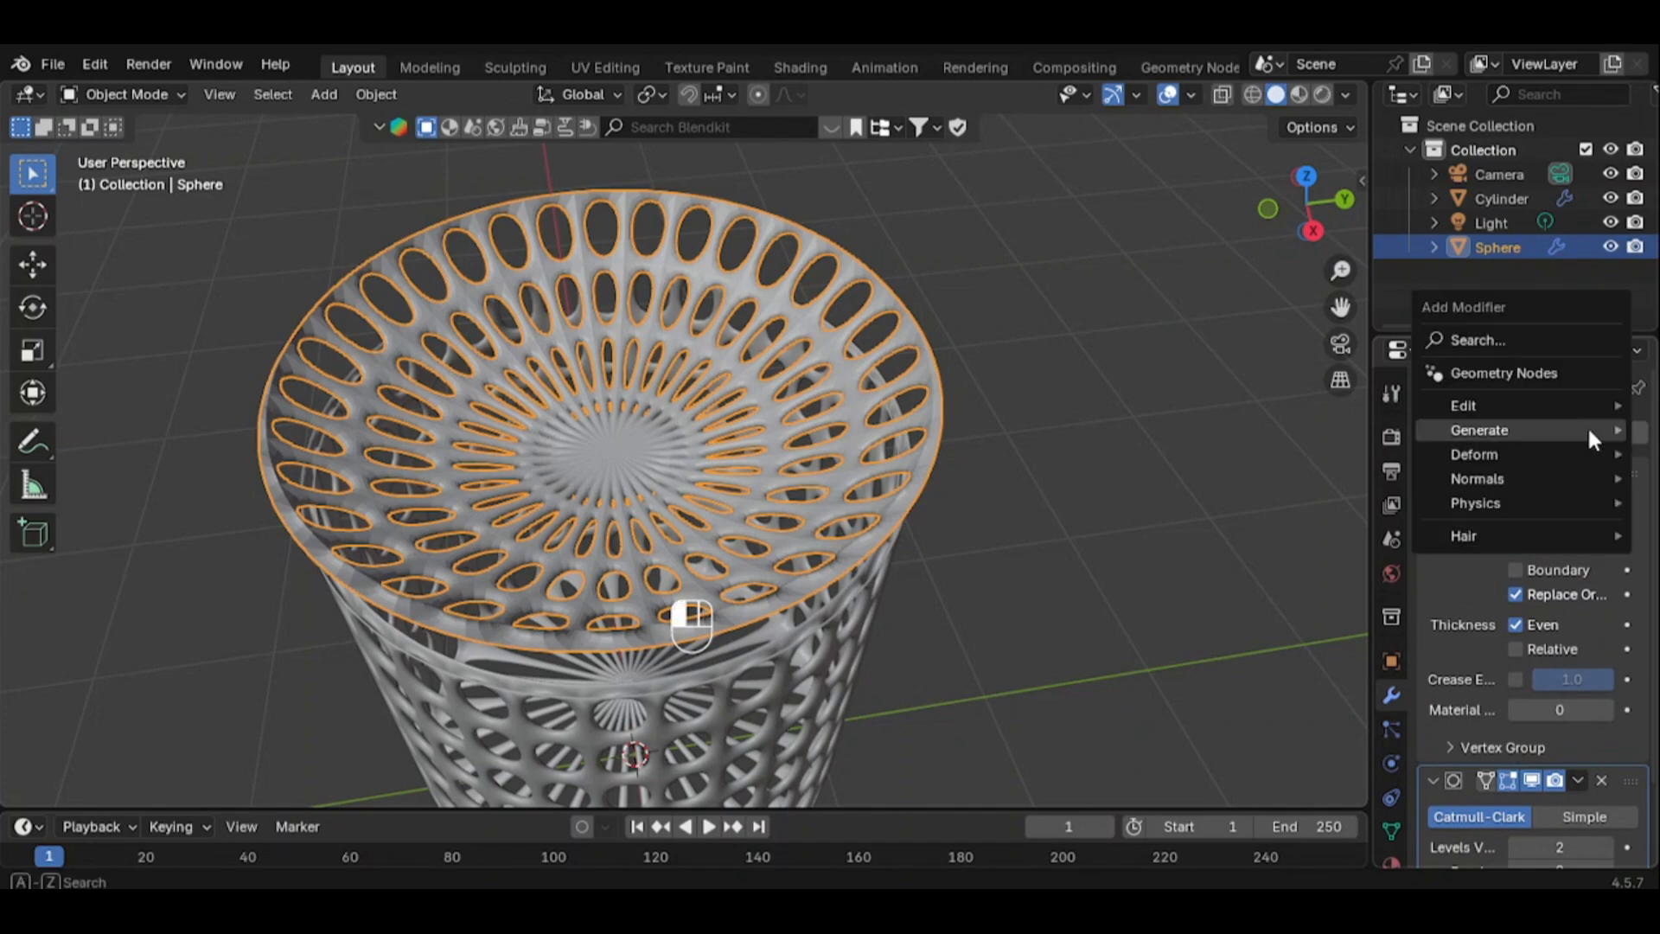
{"action": "mouse_move", "coordinate": [1587, 430]}
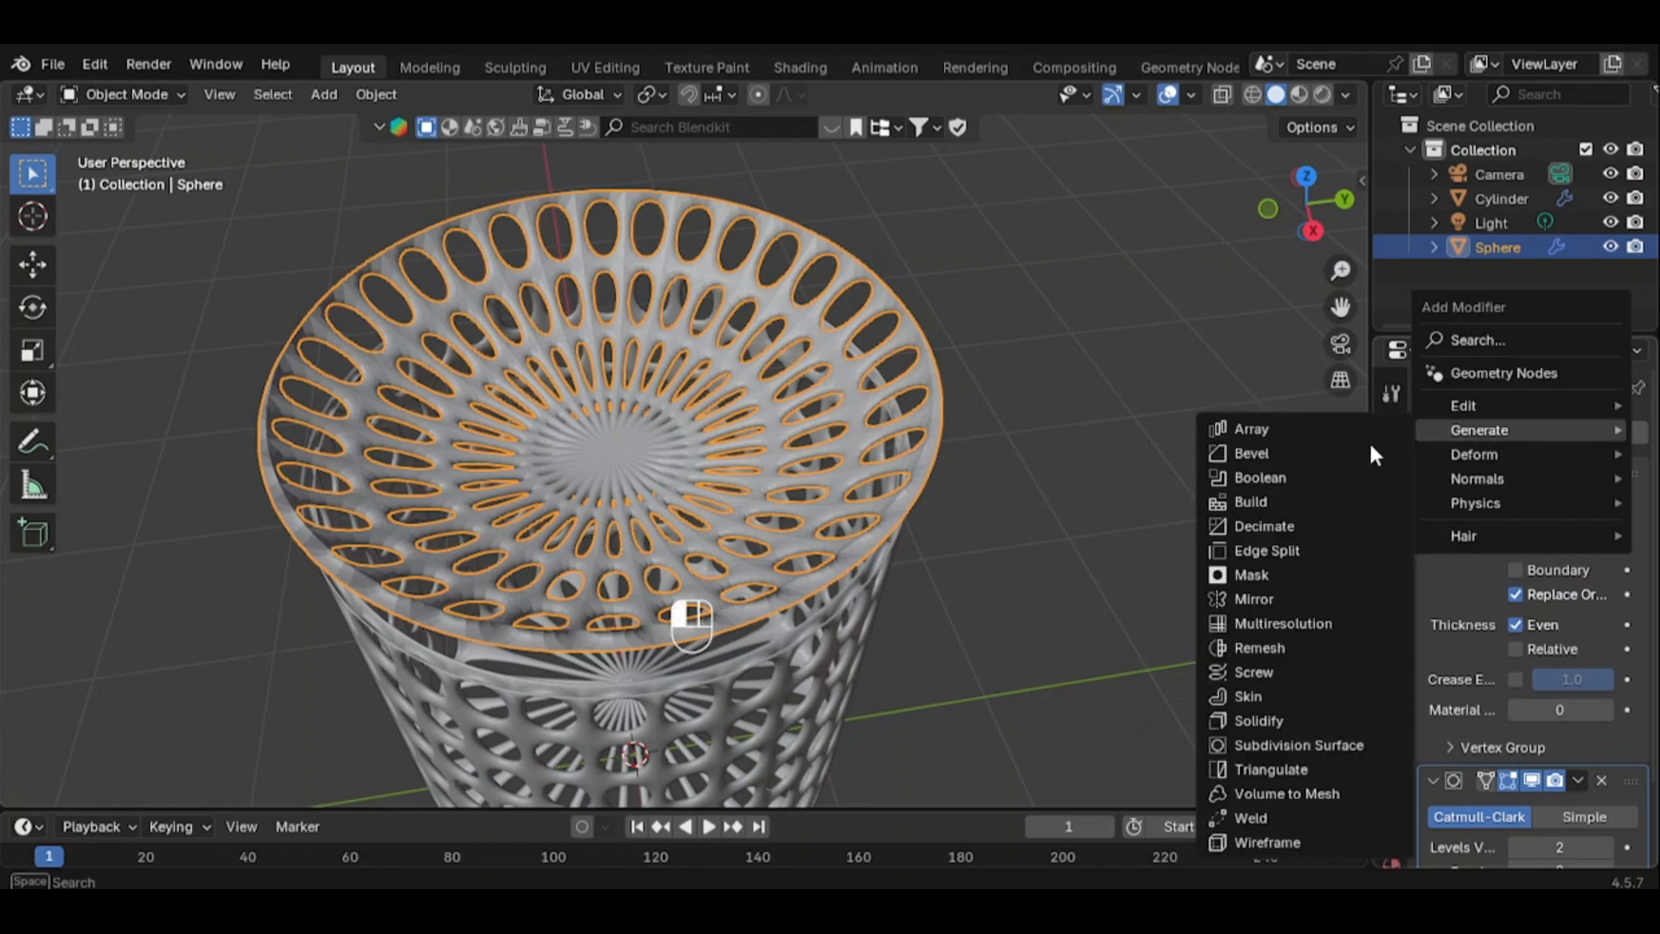
{"action": "left_click", "coordinate": [1262, 720]}
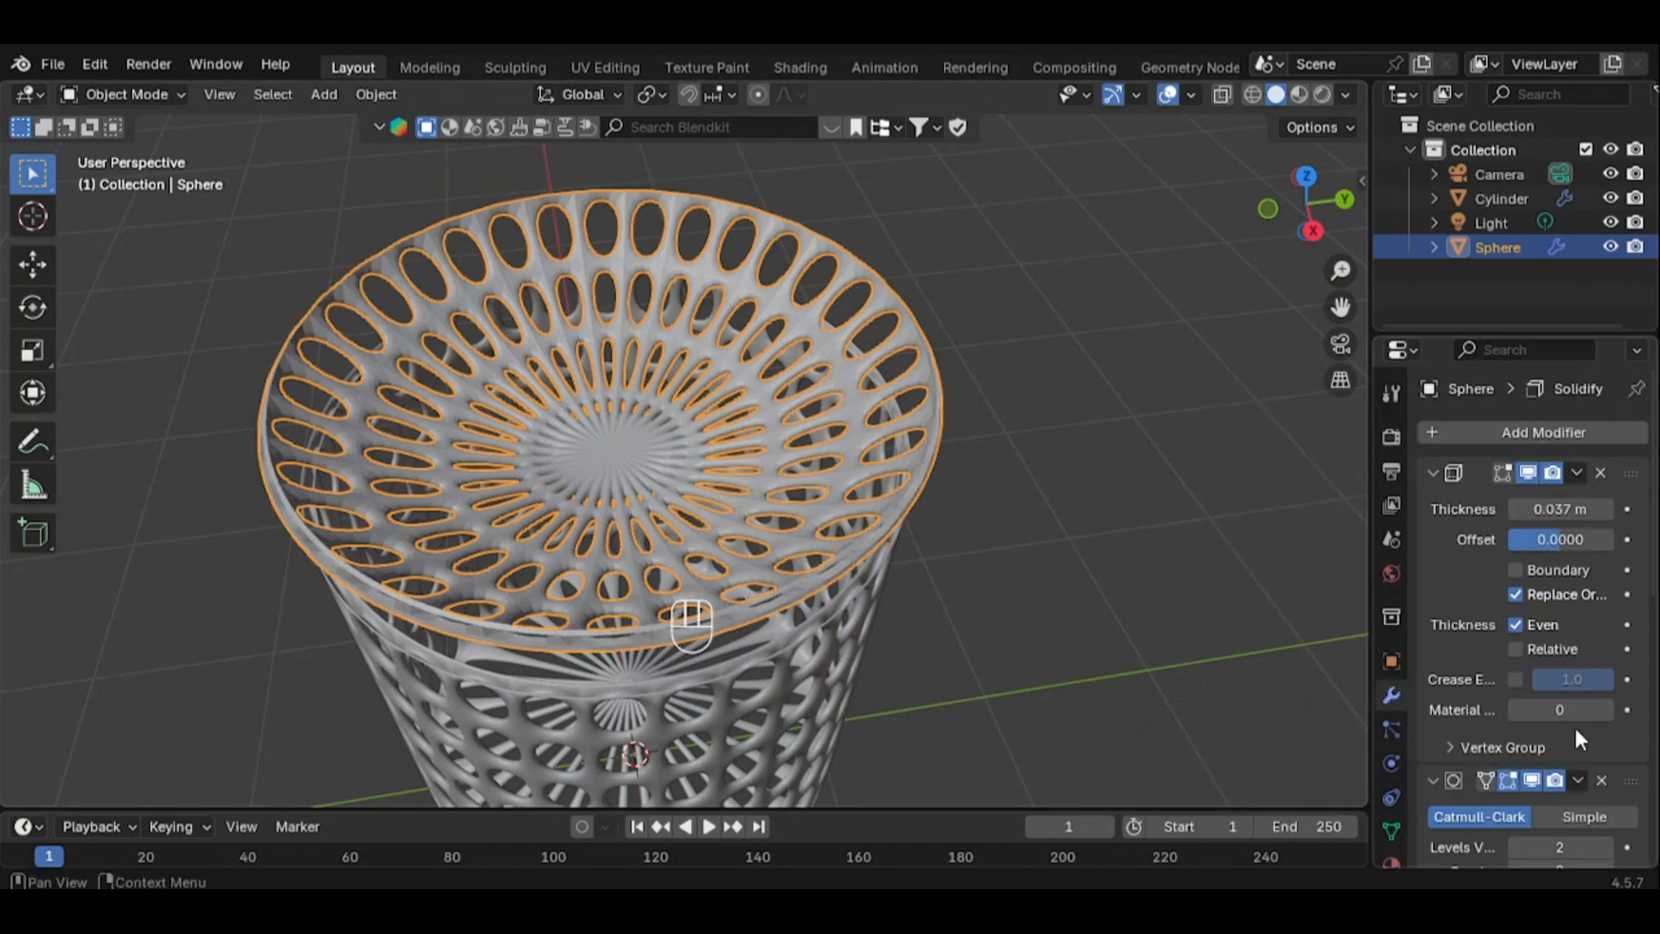
{"action": "left_click_drag", "start_coordinate": [1653, 561], "coordinate": [1652, 791]}
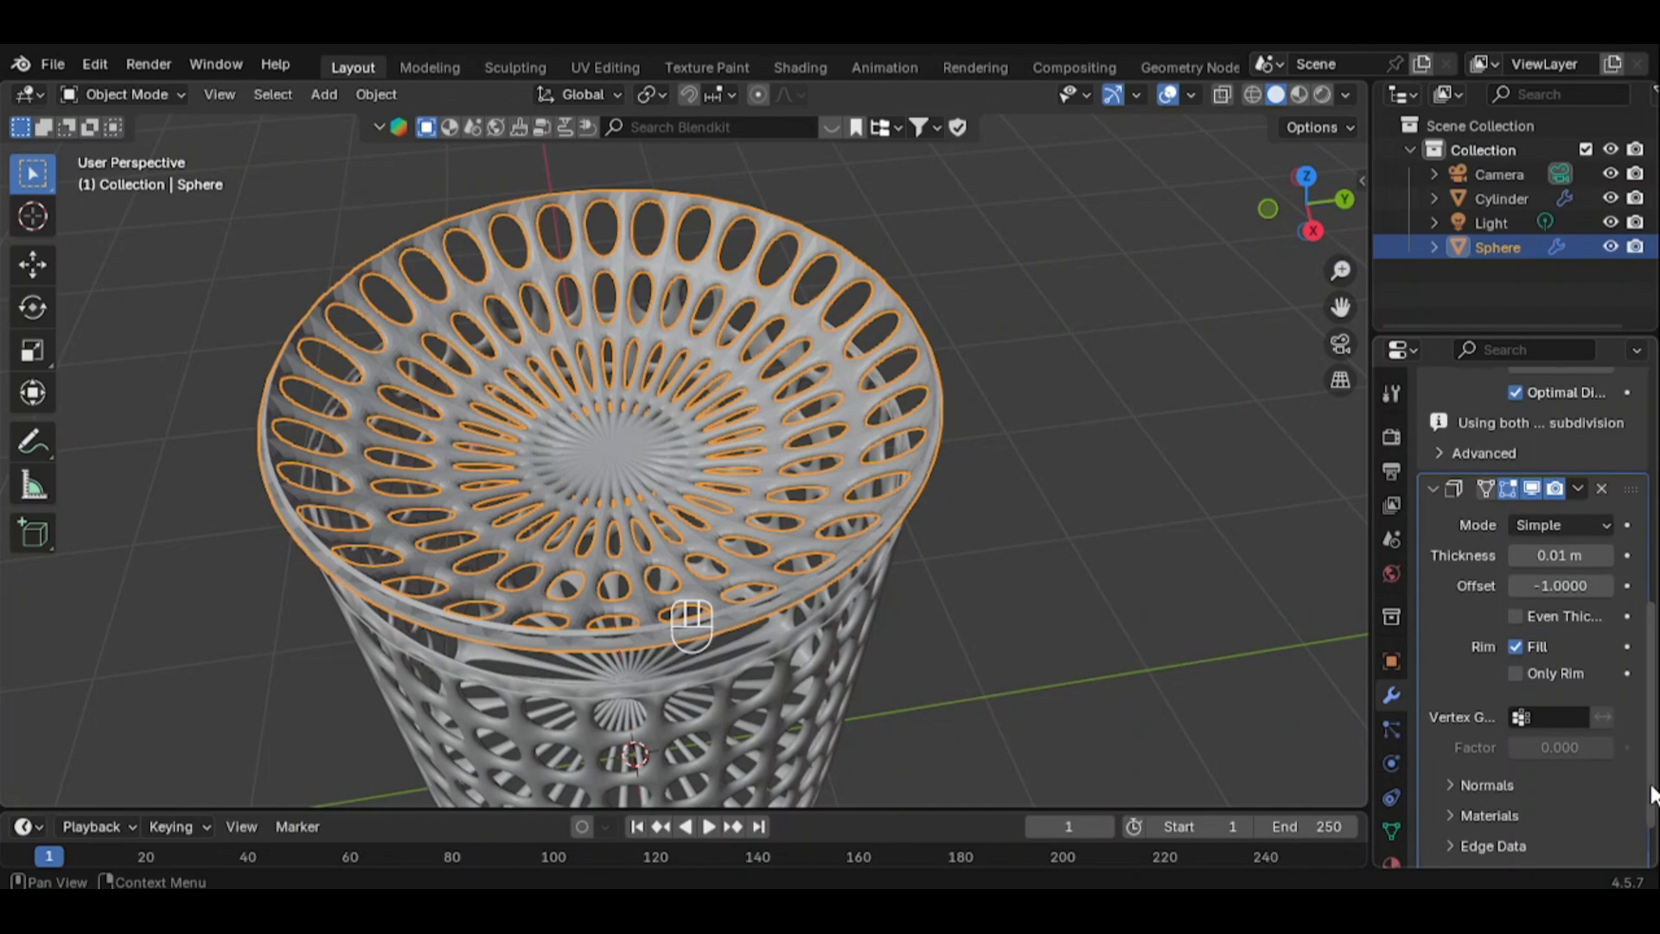
Set the thickness of the bowl's Solidify modifier to -0.005 m
{"action": "left_click", "coordinate": [1511, 551]}
{"action": "left_click", "coordinate": [1510, 550]}
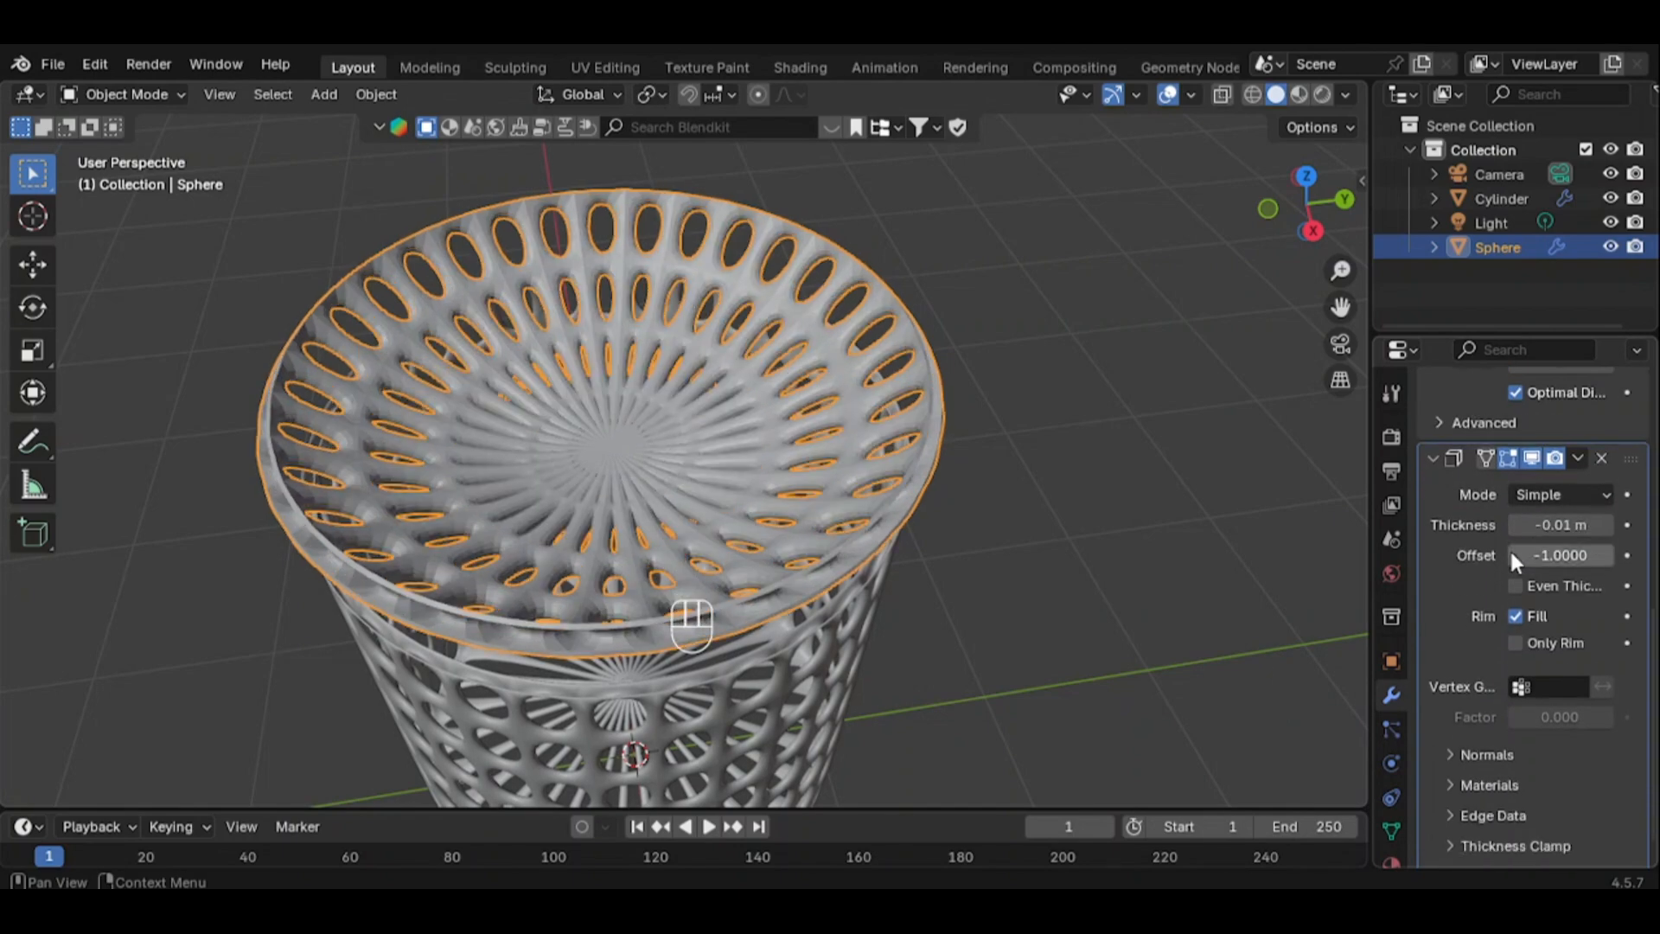
{"action": "left_click", "coordinate": [1553, 524]}
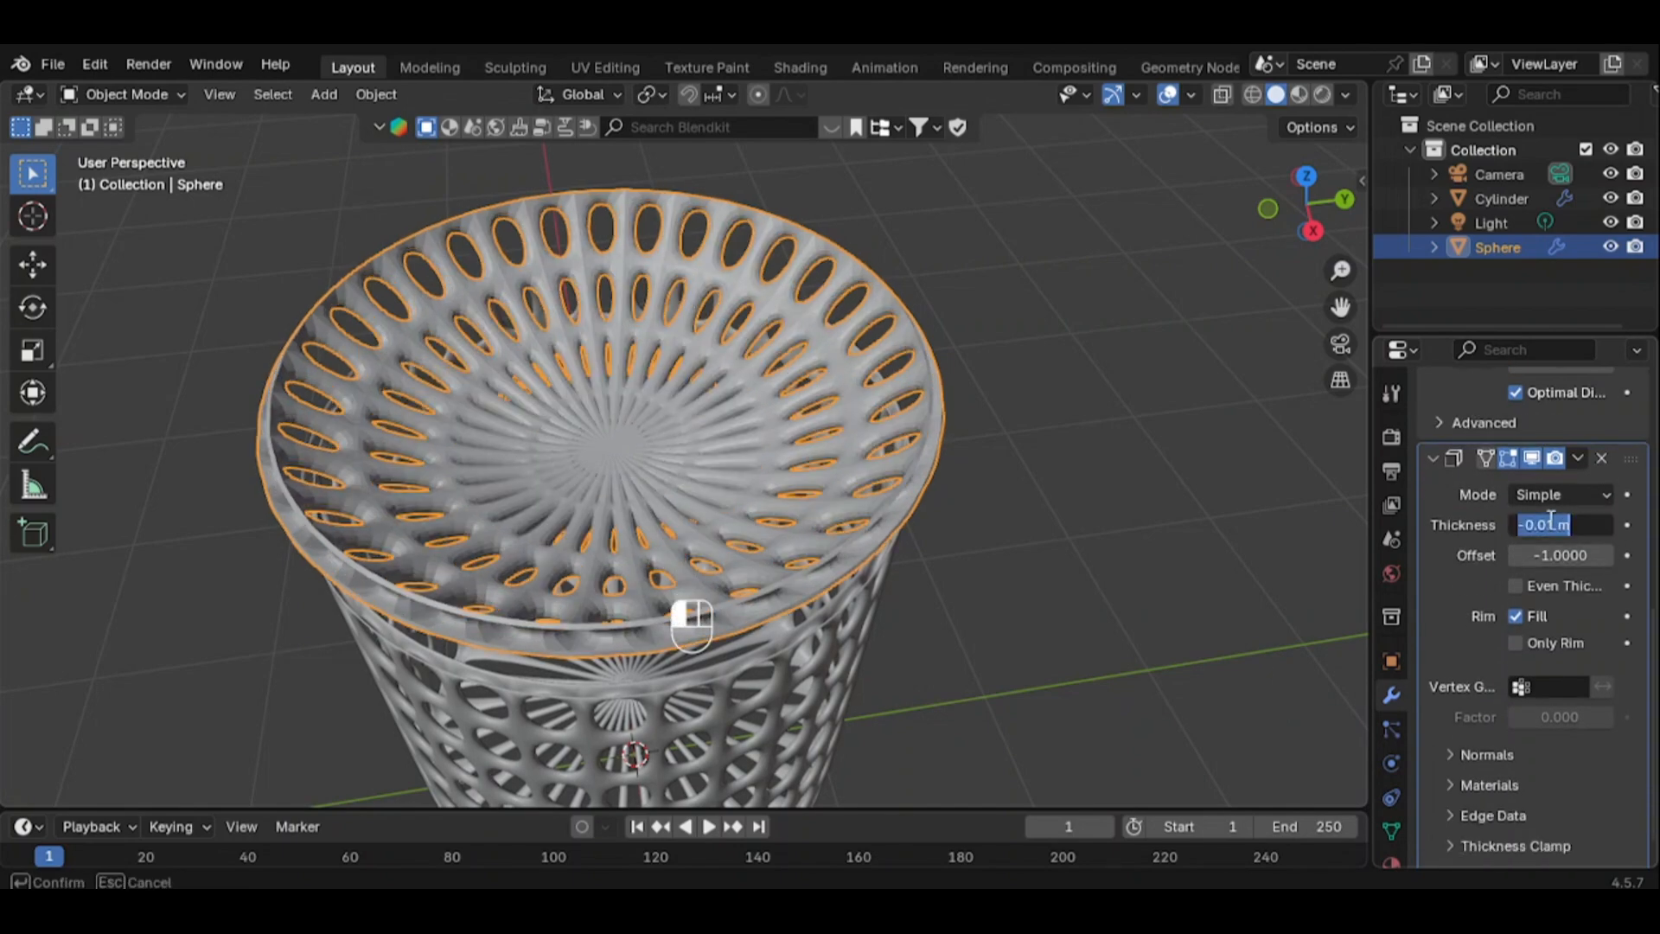
{"action": "left_click", "coordinate": [1553, 525]}
{"action": "key", "text": "BackSpace"}
{"action": "type", "text": "05"}
{"action": "key", "text": "Return"}
{"action": "mouse_move", "coordinate": [1327, 234]}
{"action": "left_mouse_down"}
{"action": "mouse_move", "coordinate": [1326, 181]}
{"action": "mouse_move", "coordinate": [1327, 216]}
{"action": "left_mouse_up"}
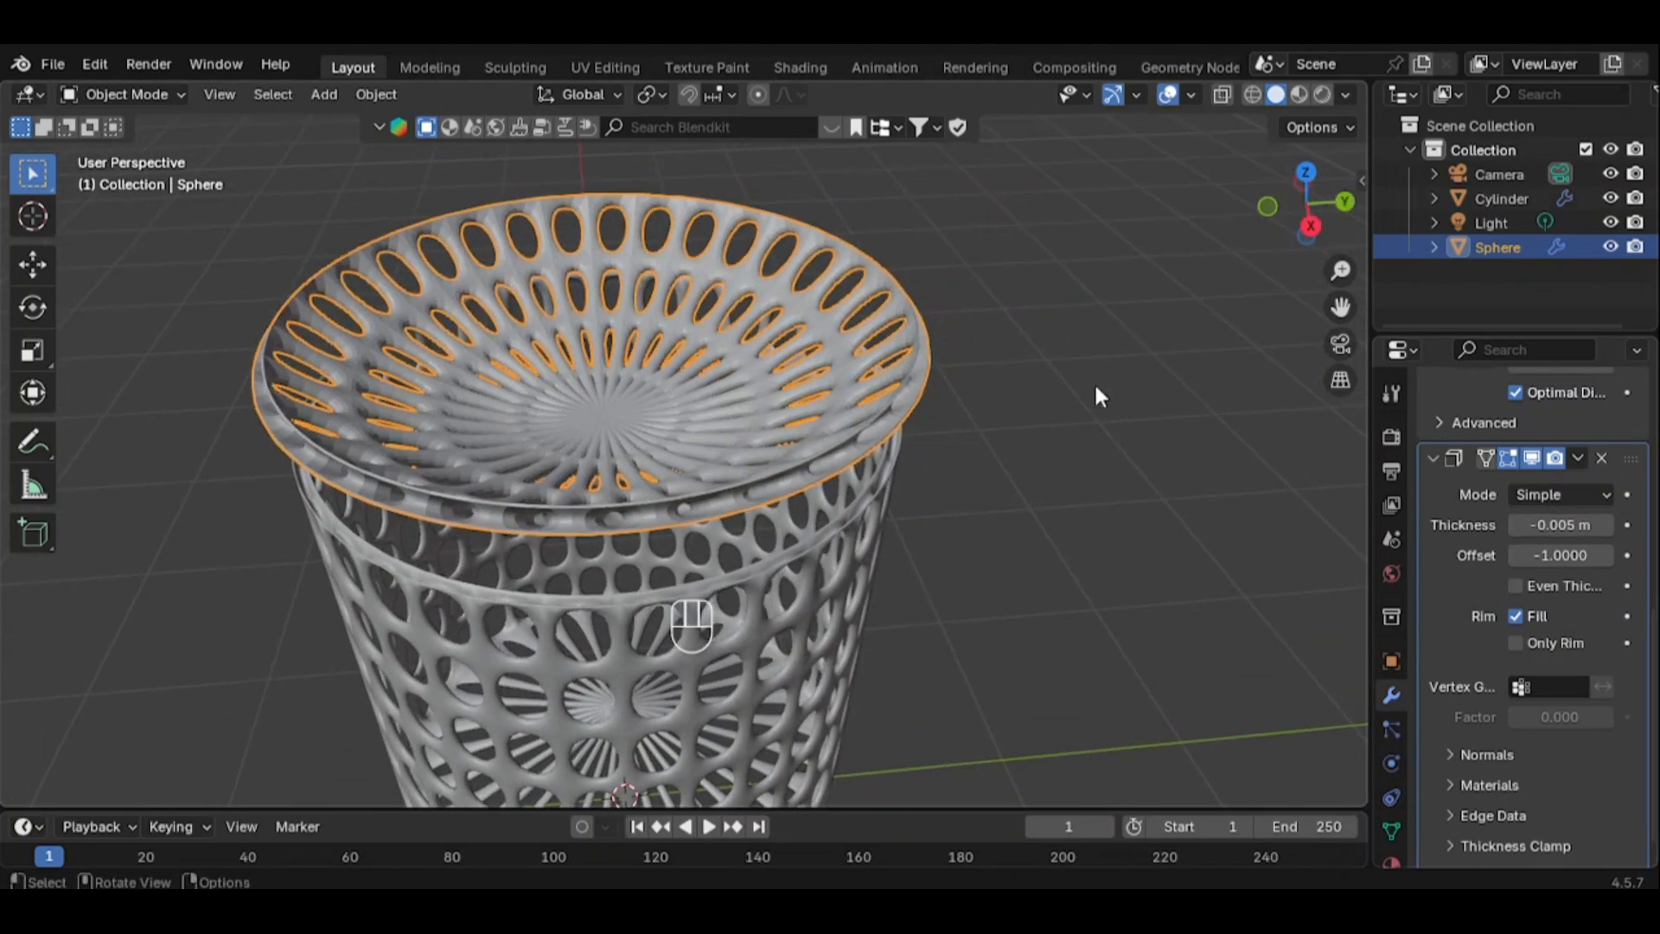
Compare positive and negative Solidify thicknesses on the bowl, ending with a thickness of 0.005 m
{"action": "left_click", "coordinate": [1605, 525]}
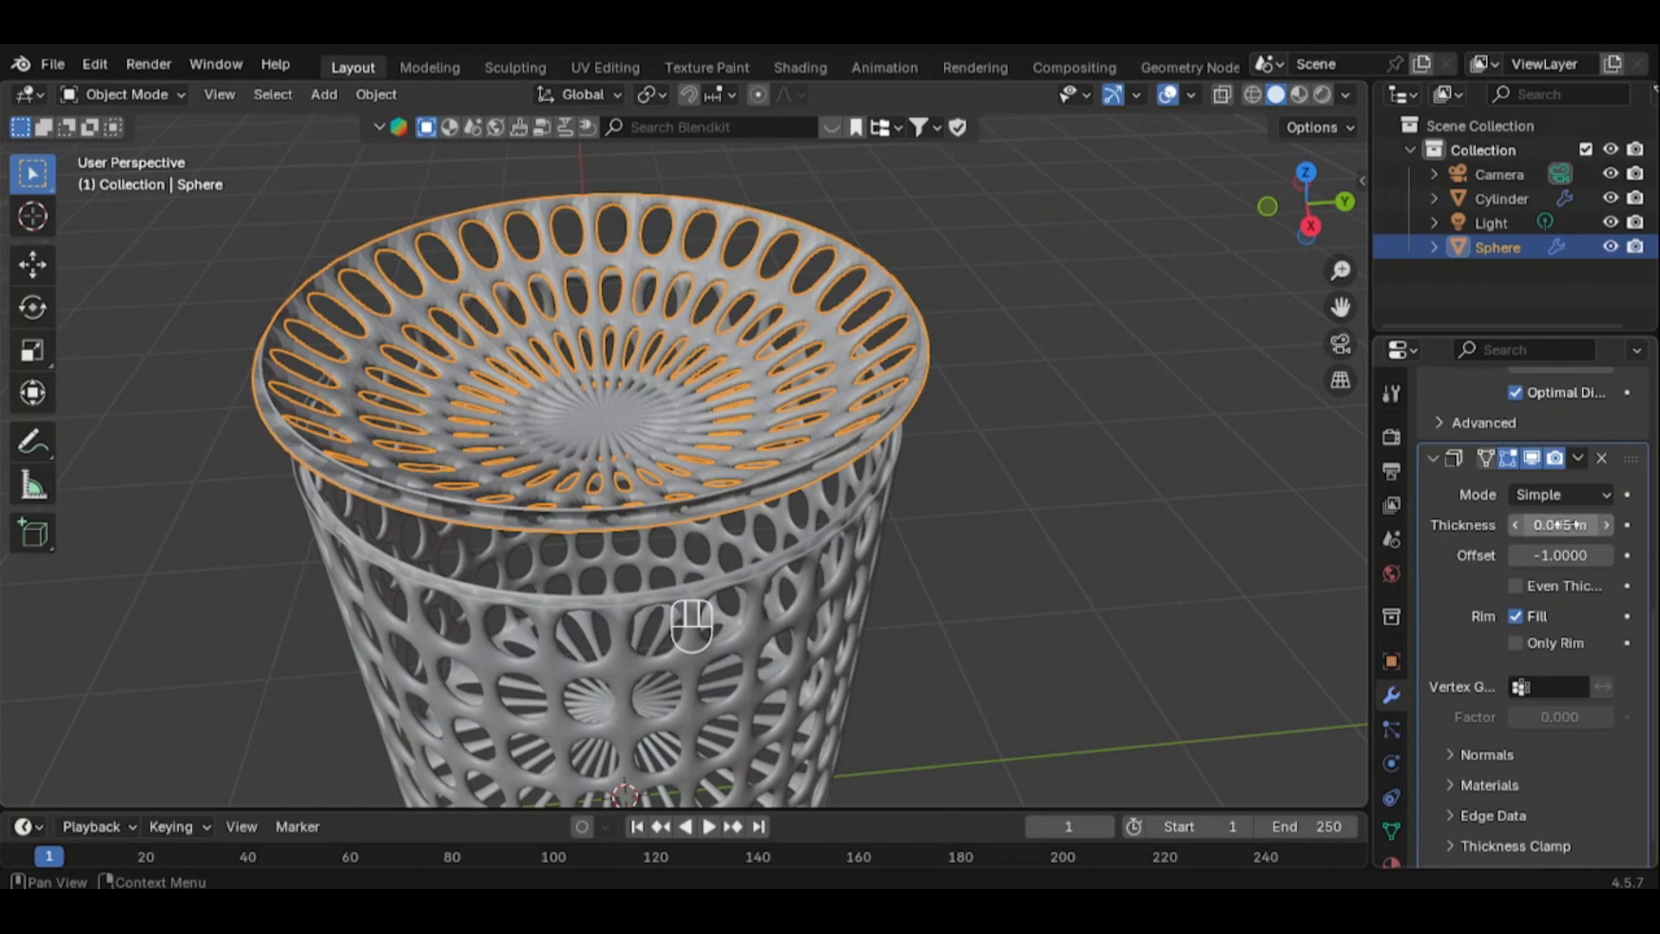
{"action": "left_click", "coordinate": [1516, 525]}
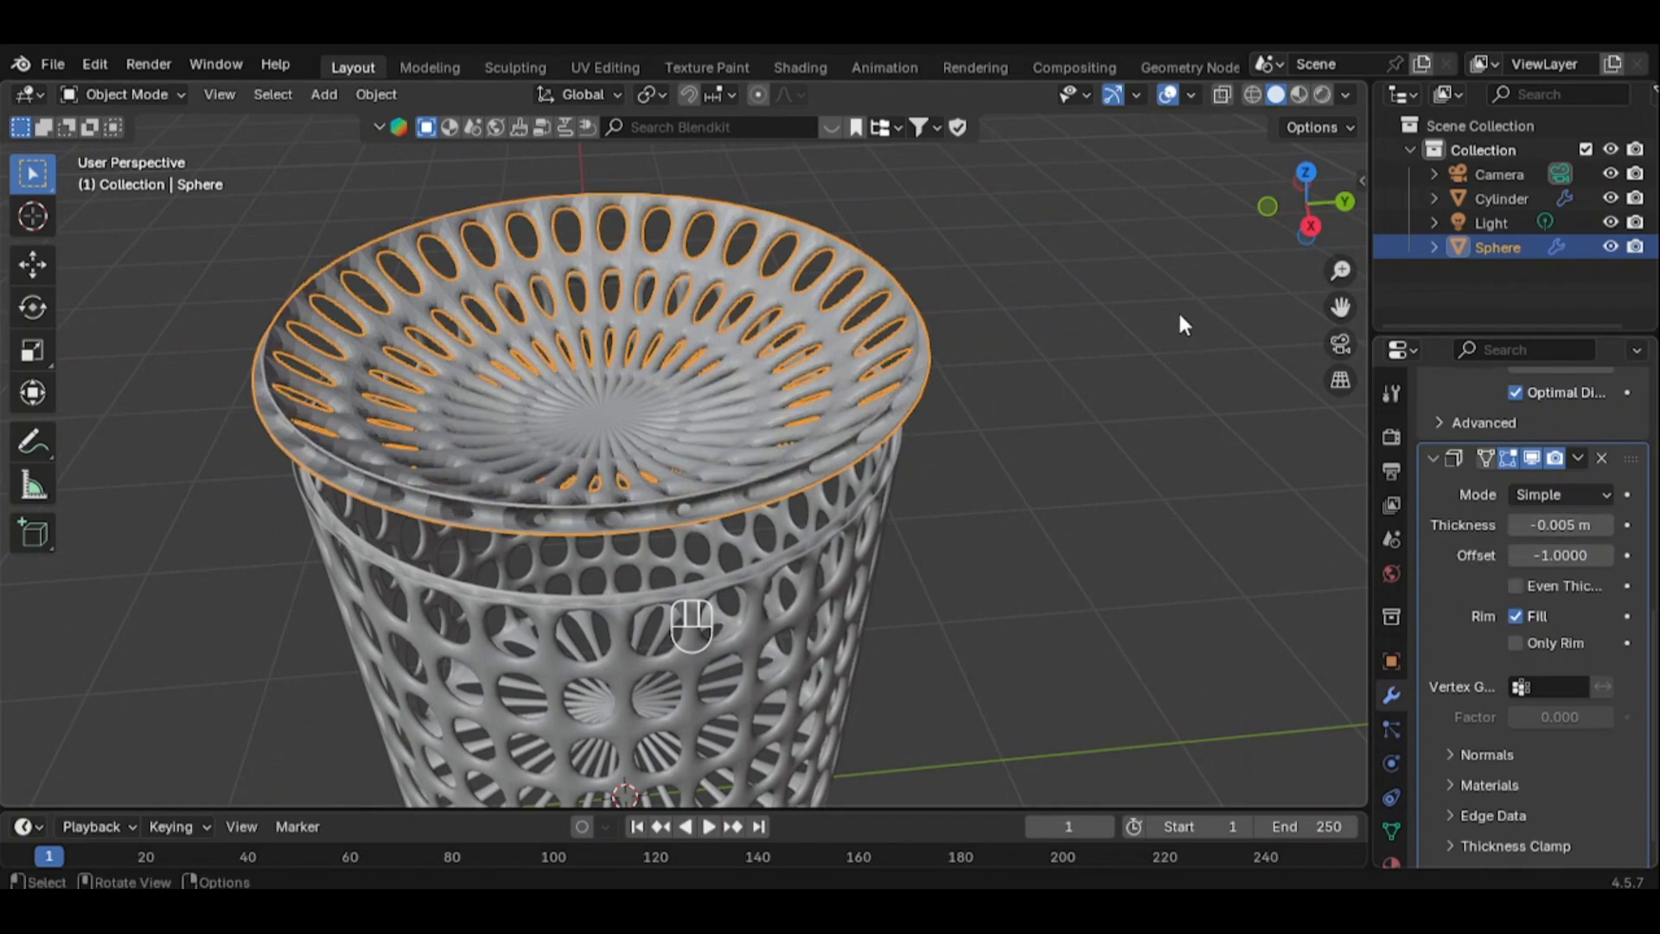
{"action": "left_click_drag", "start_coordinate": [1314, 217], "coordinate": [1314, 147]}
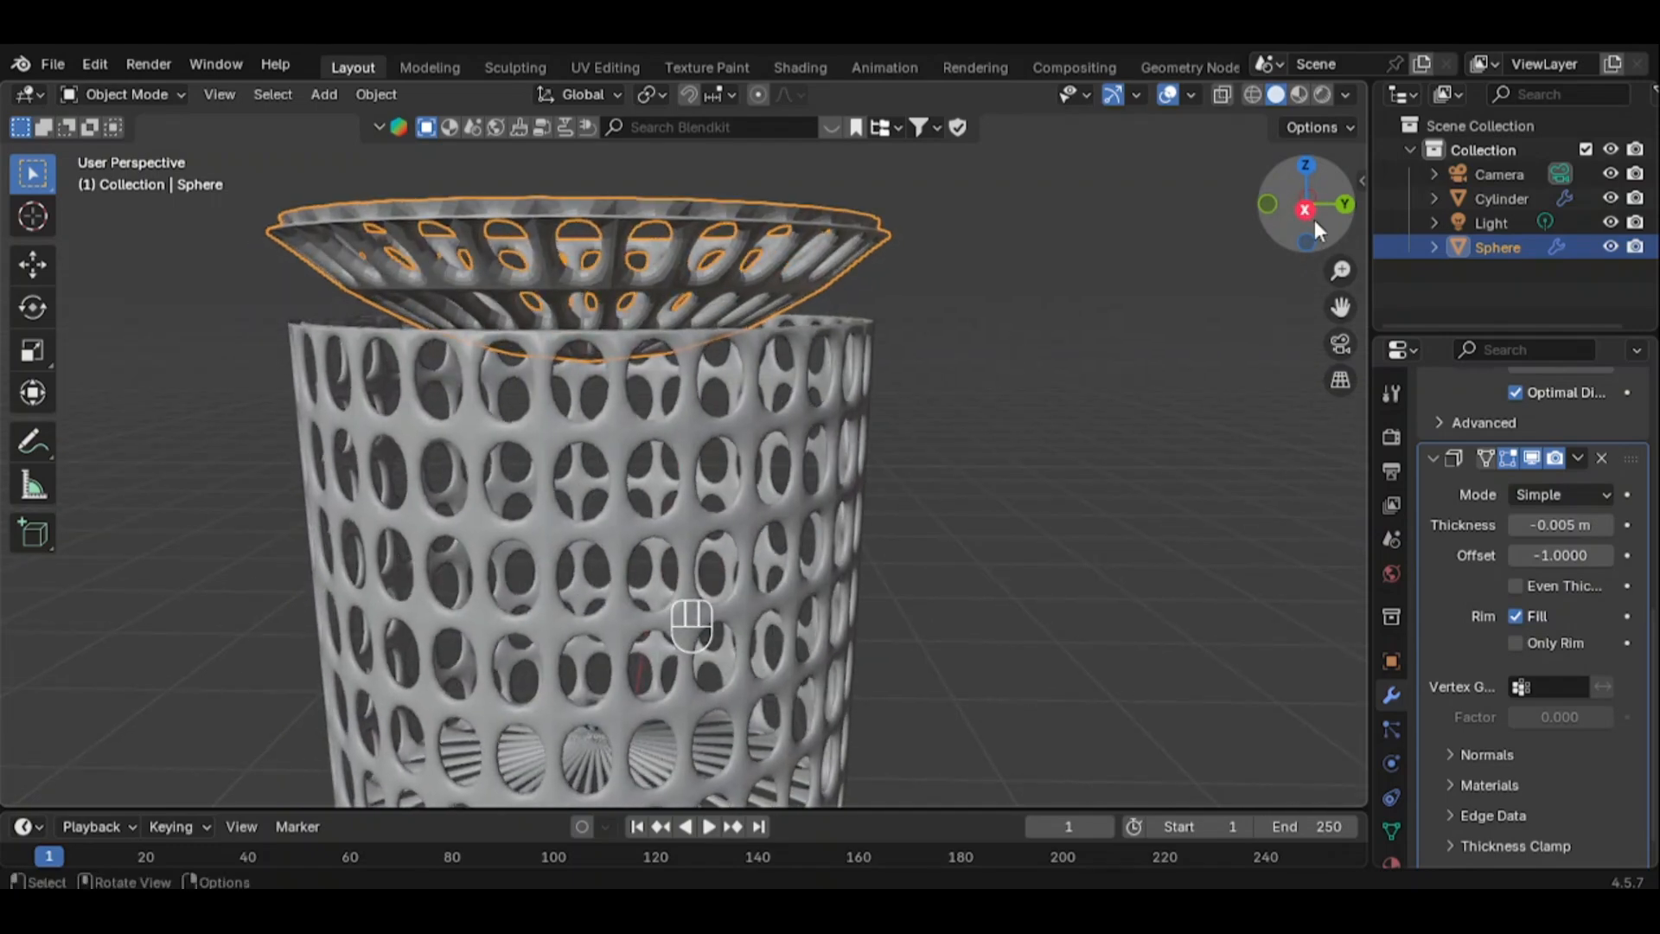
{"action": "left_click", "coordinate": [1516, 525]}
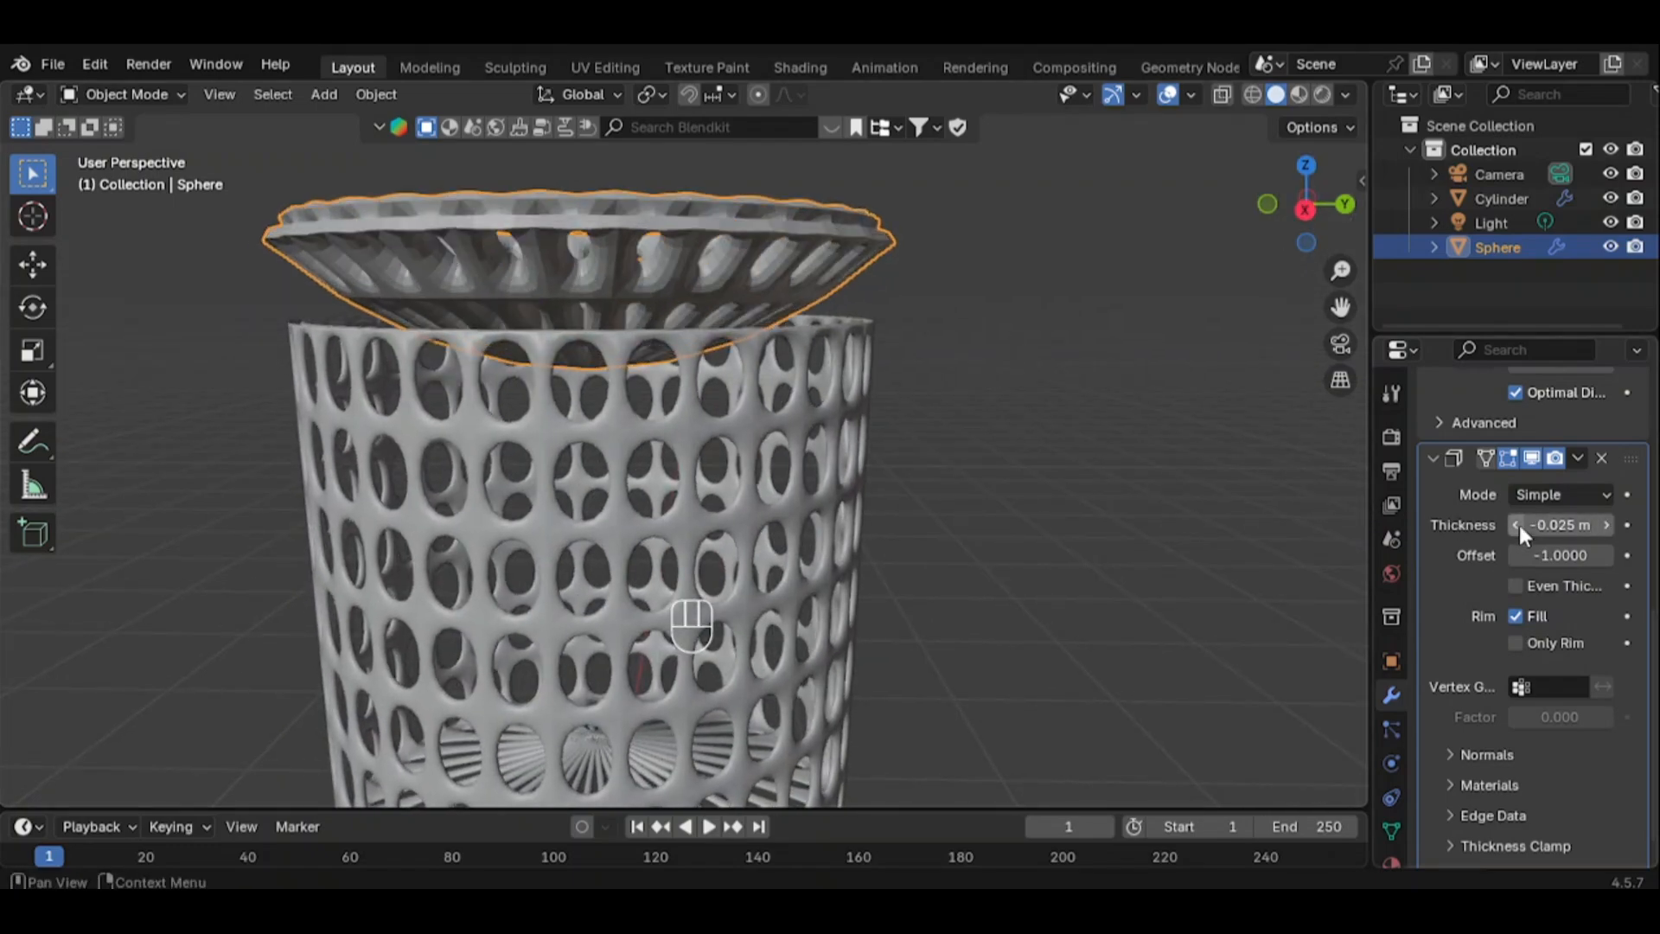
{"action": "left_click", "coordinate": [1604, 524]}
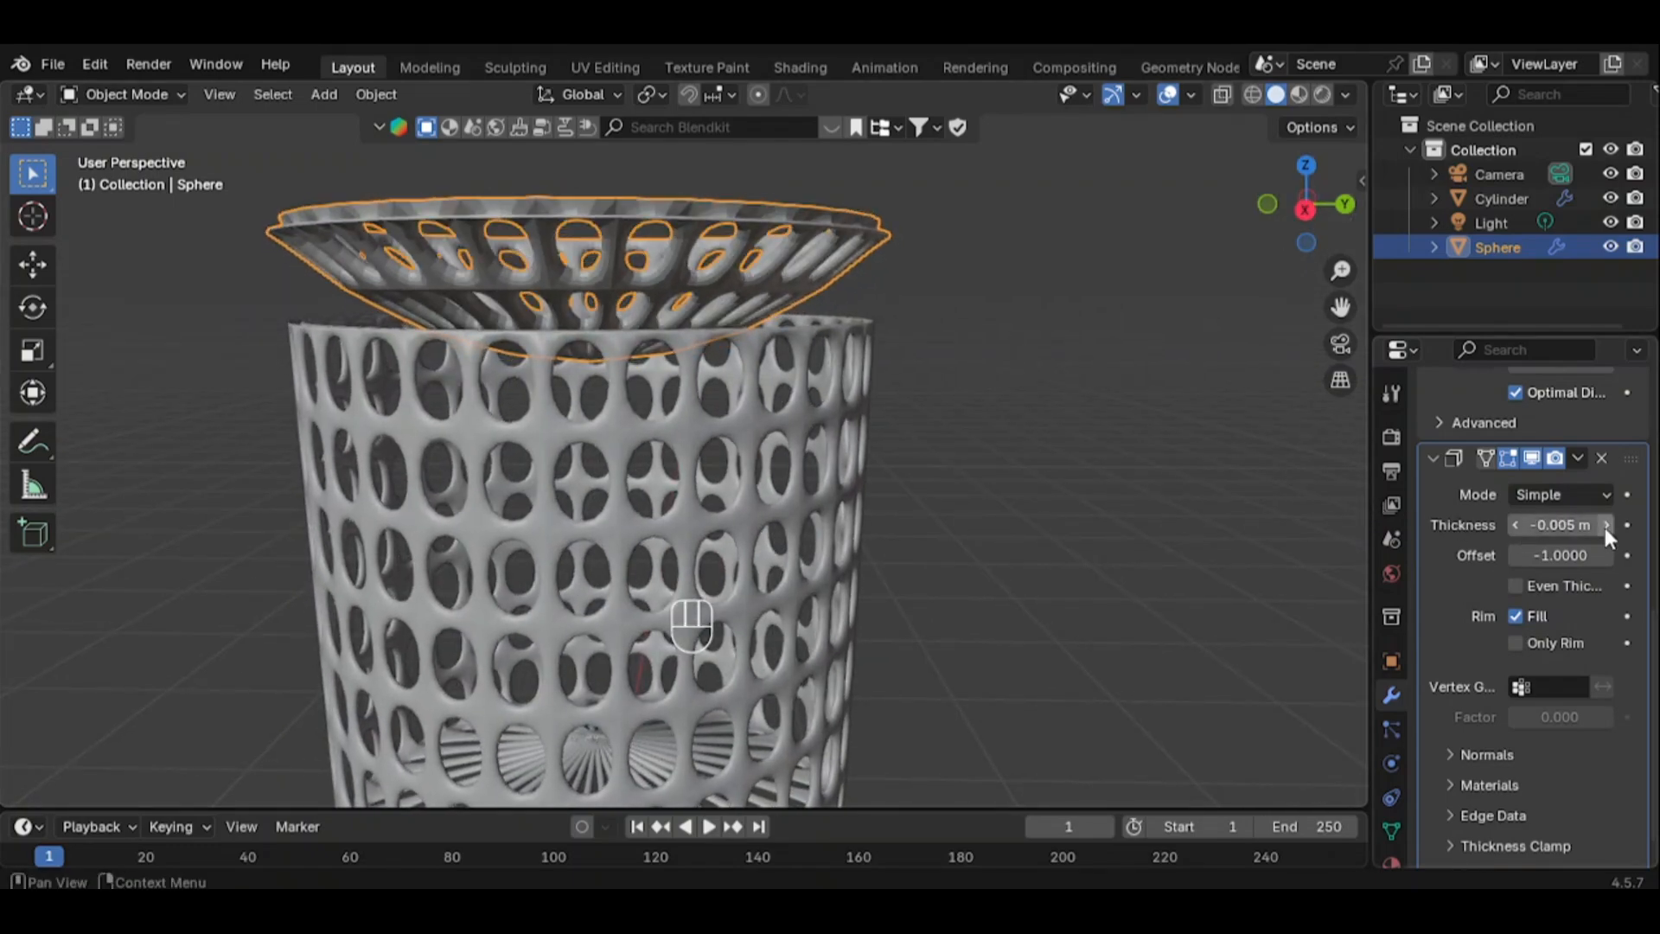
{"action": "left_click", "coordinate": [1604, 524]}
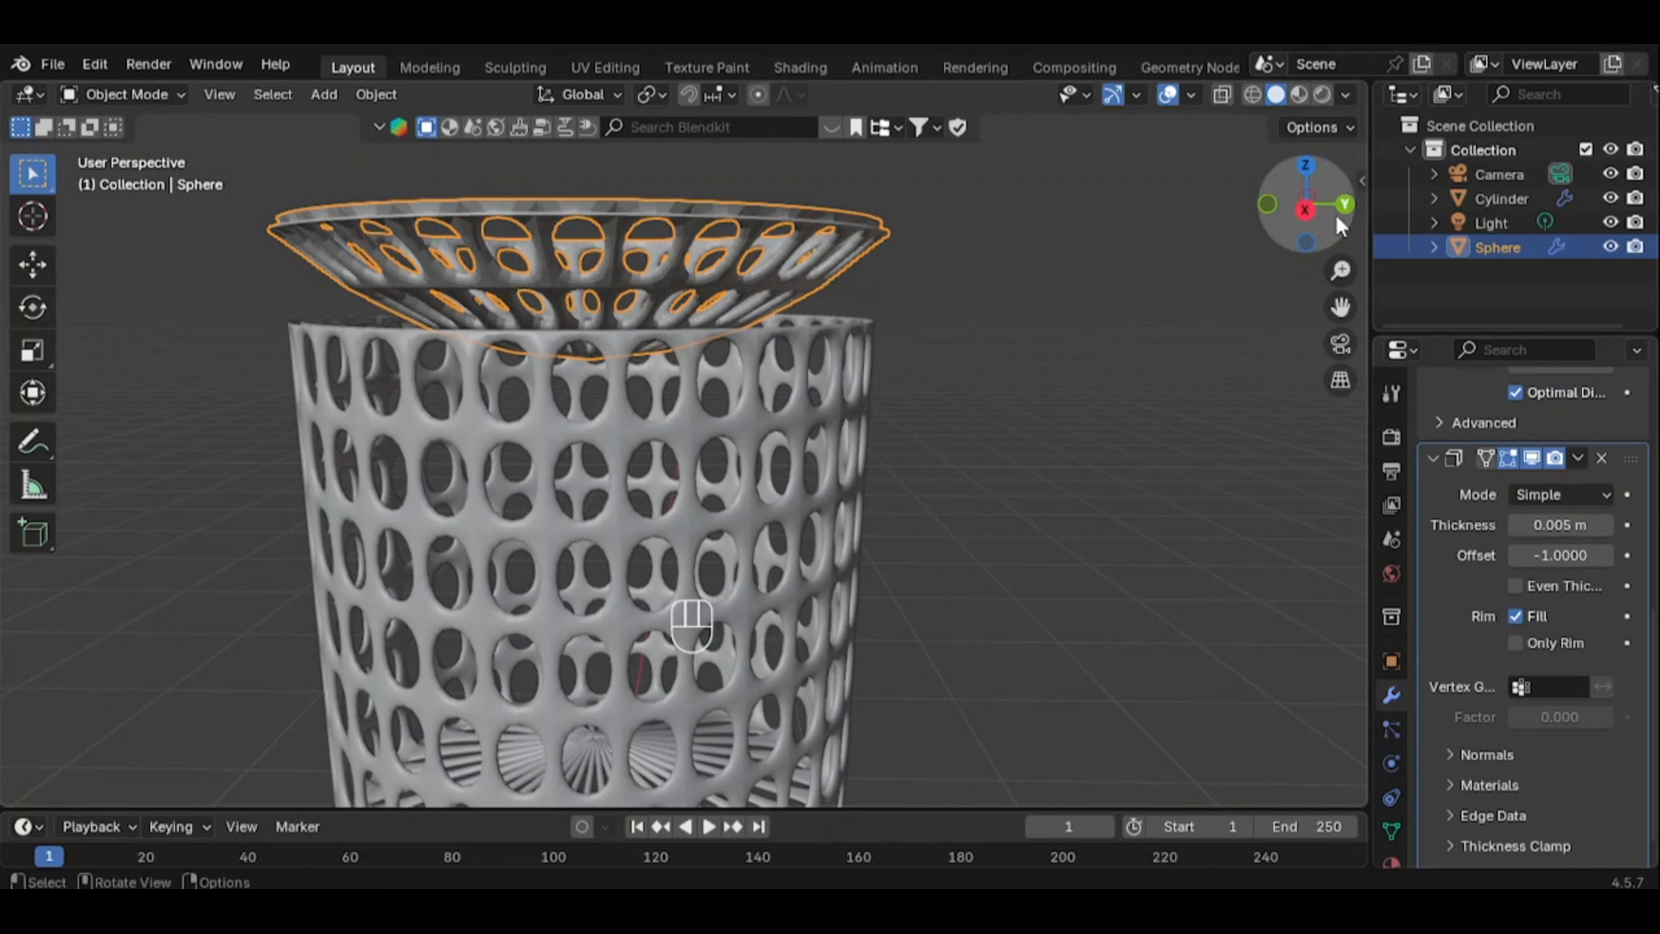
{"action": "left_click_drag", "start_coordinate": [1335, 211], "coordinate": [963, 401]}
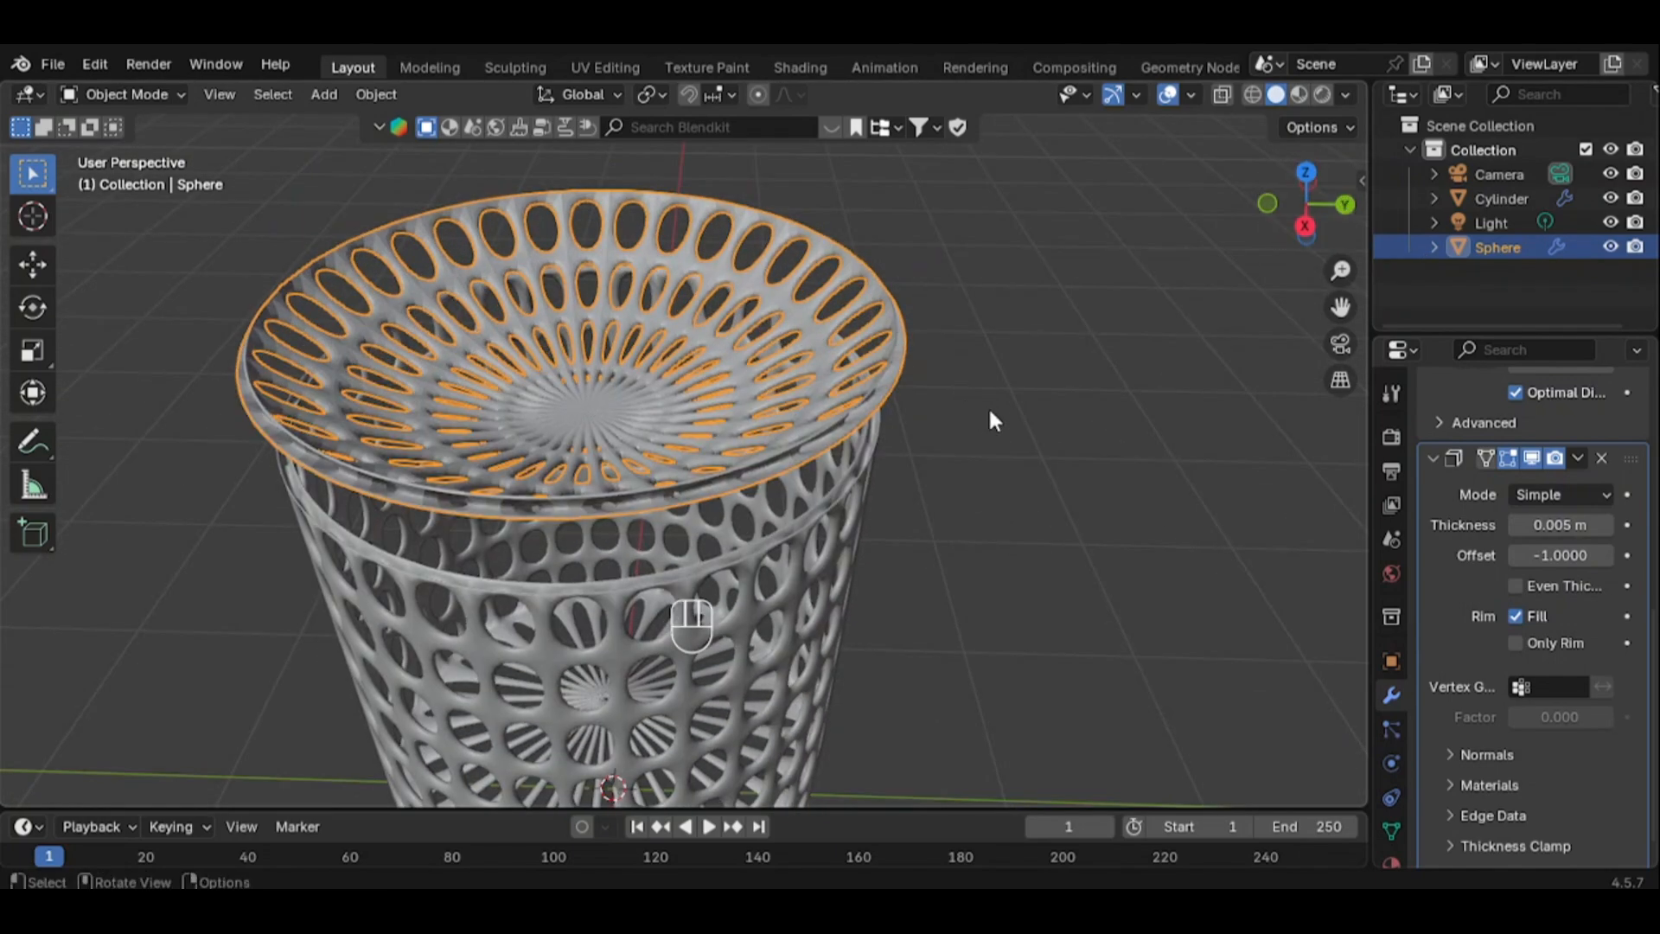
Select the basket cylinder and create a new material for it in the Shading workspace
{"action": "scroll", "coordinate": [981, 434], "scroll_direction": "down", "scroll_amount": 3}
{"action": "left_click", "coordinate": [783, 484]}
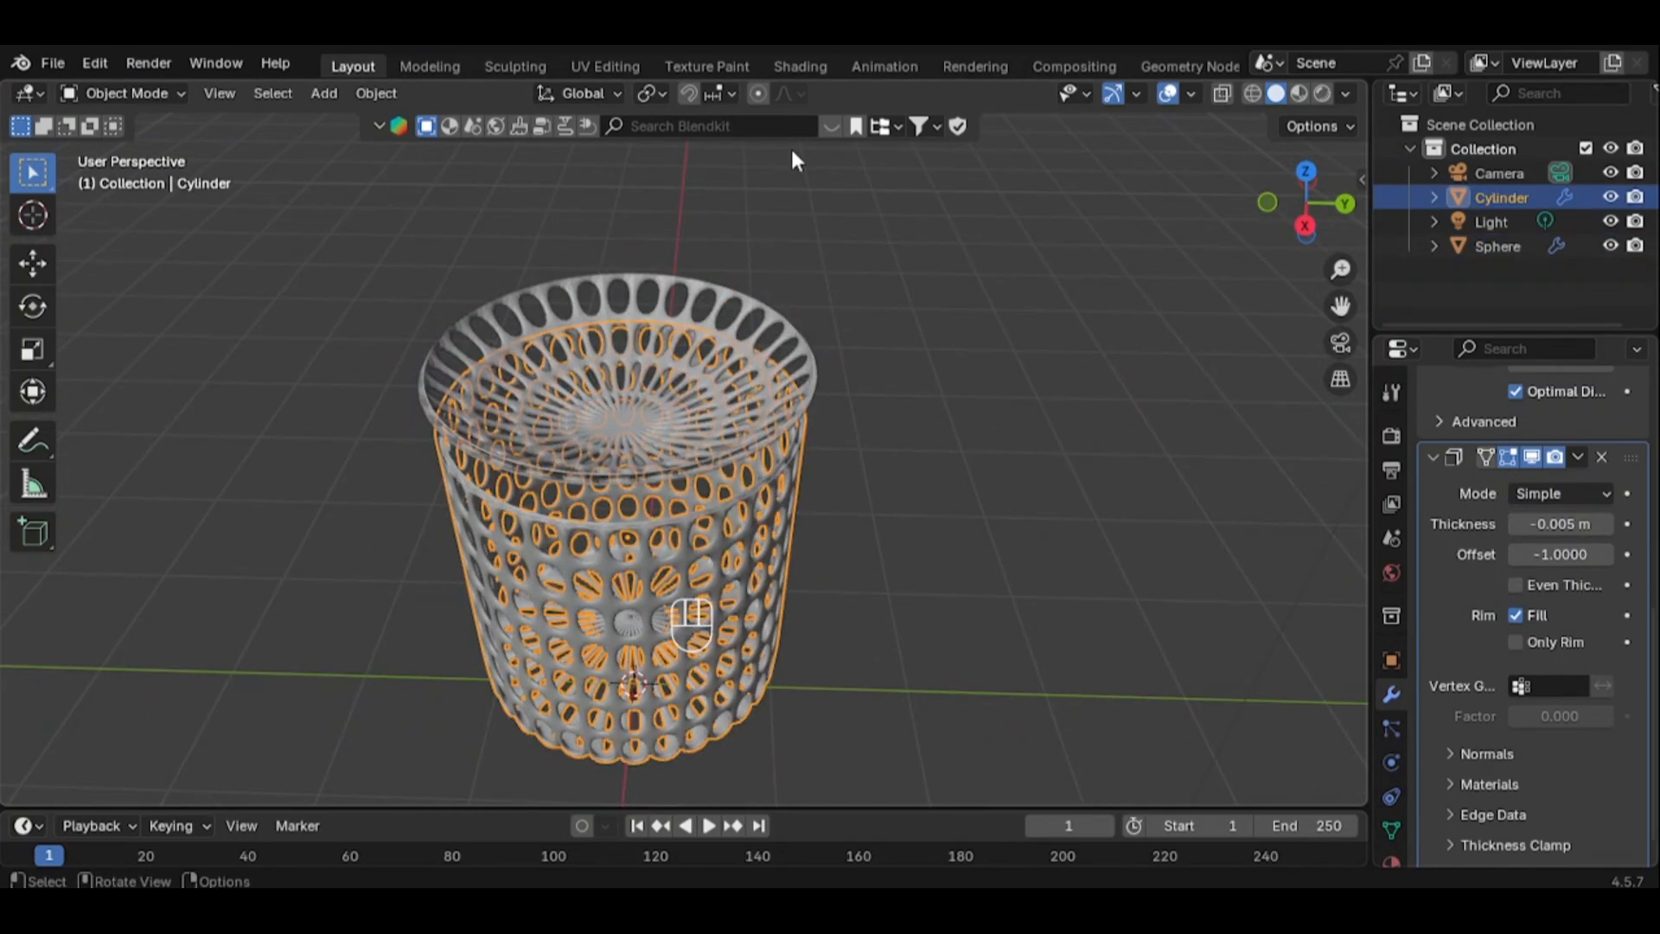
{"action": "left_click", "coordinate": [800, 66]}
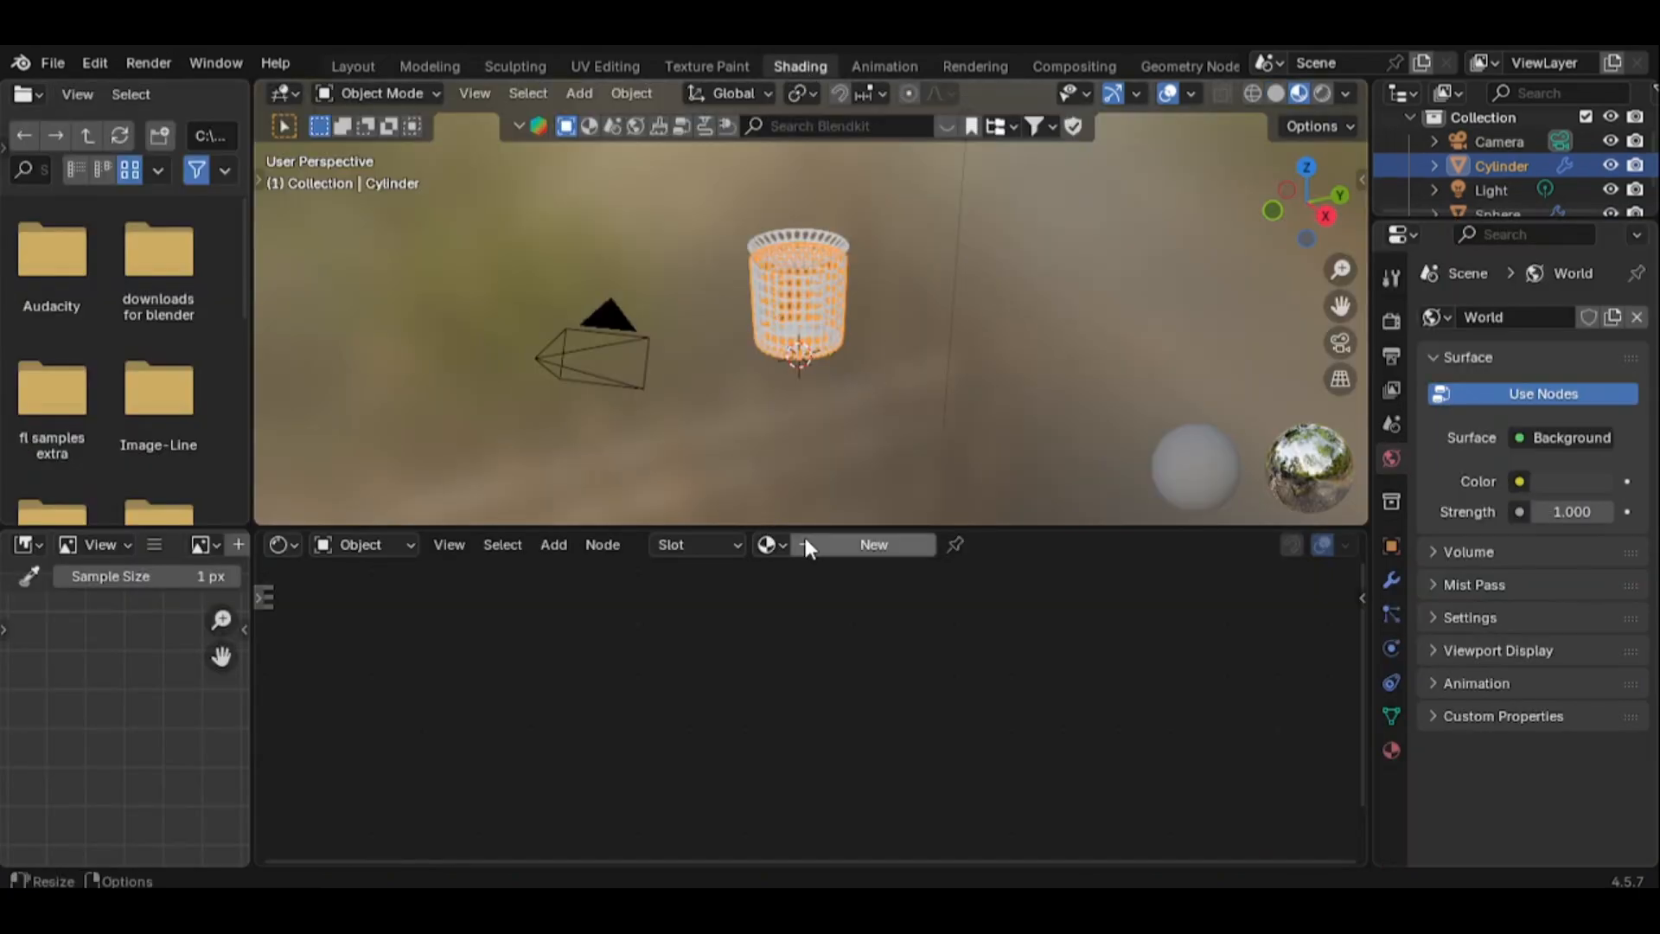
{"action": "left_click", "coordinate": [835, 554]}
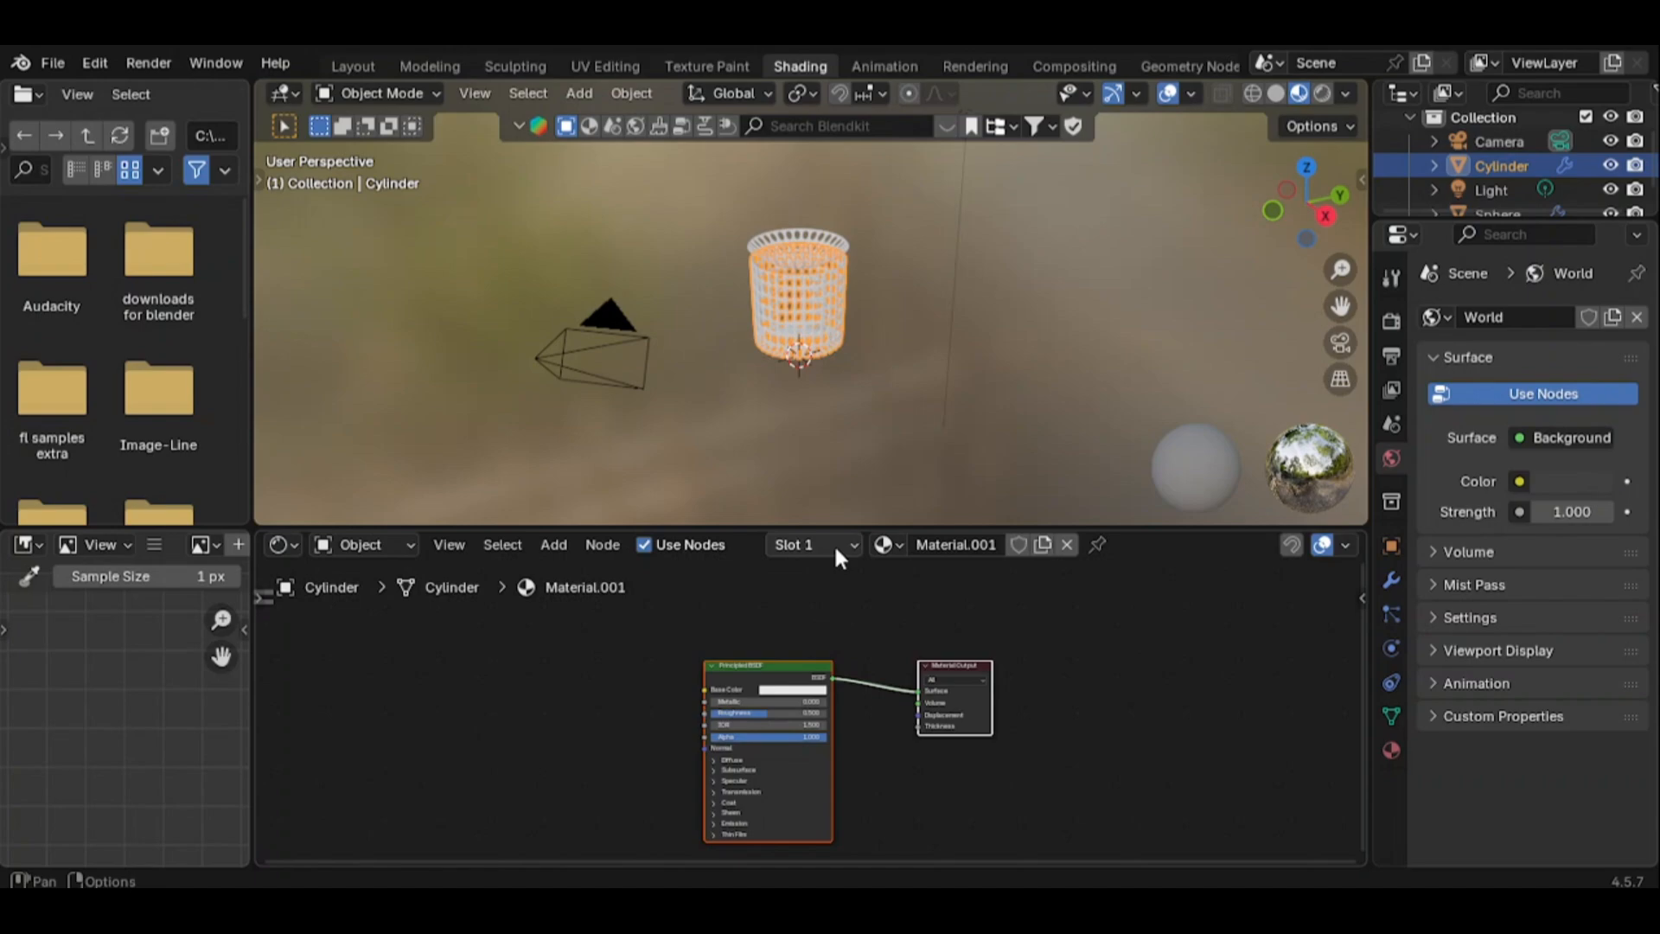
Start the Principled Texture Setup on the basket's Principled BSDF and browse to downloads for blender/TEXTURES/Wicker007A_2K-PNG
{"action": "left_click", "coordinate": [787, 673]}
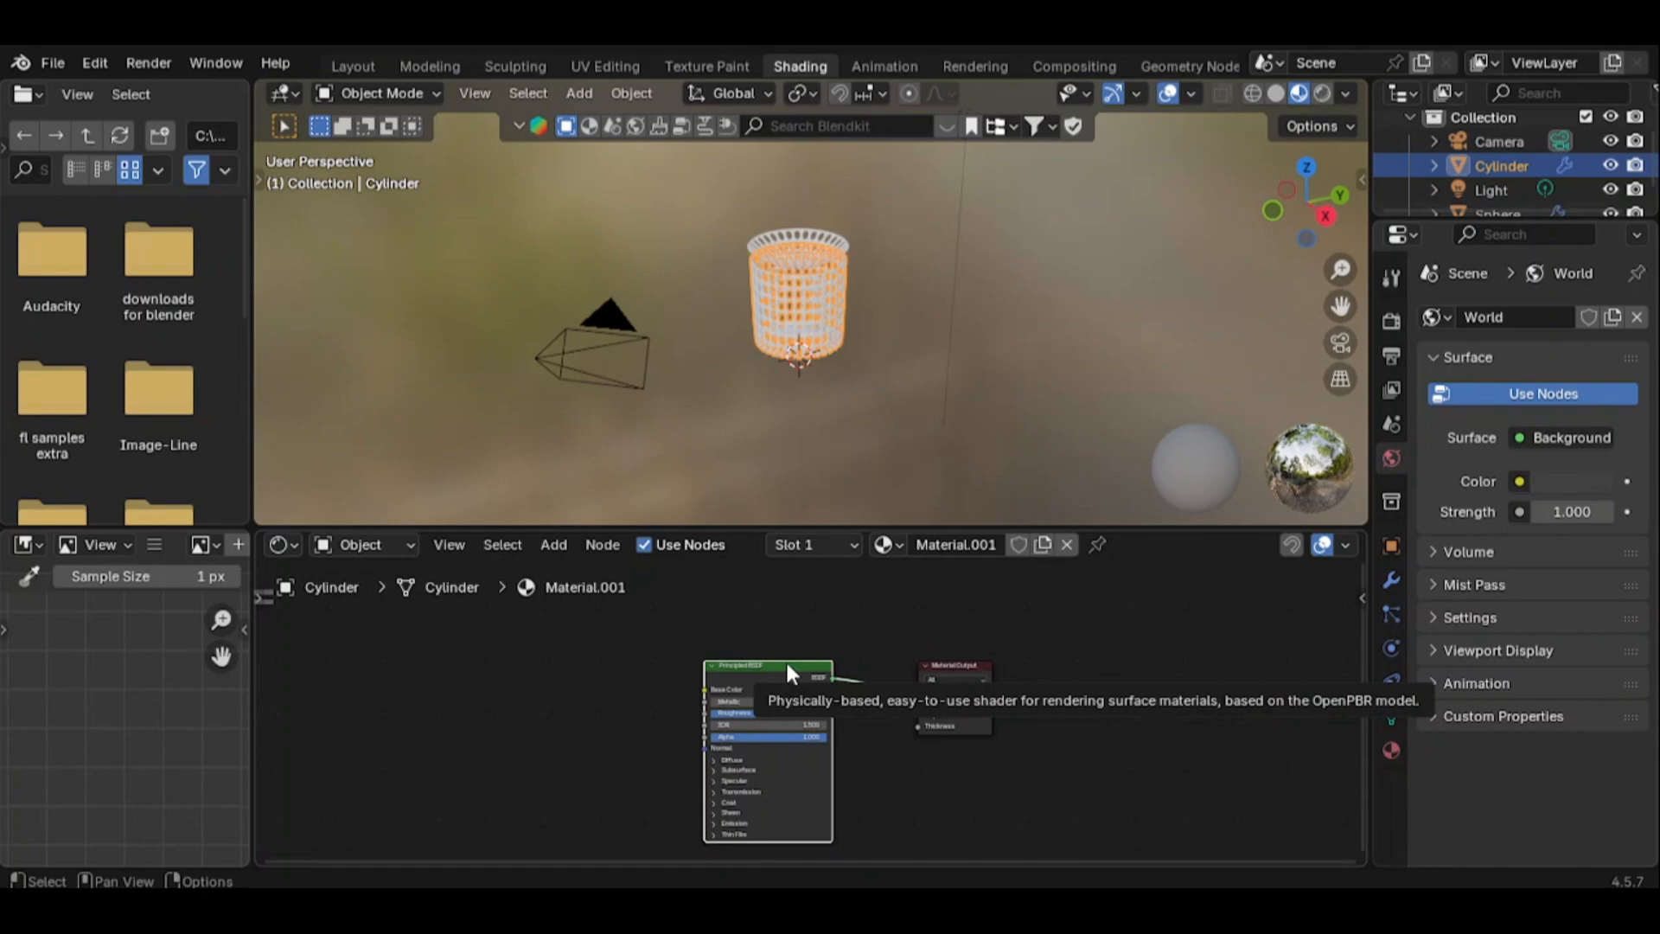
{"action": "key", "text": "ctrl+shift+t"}
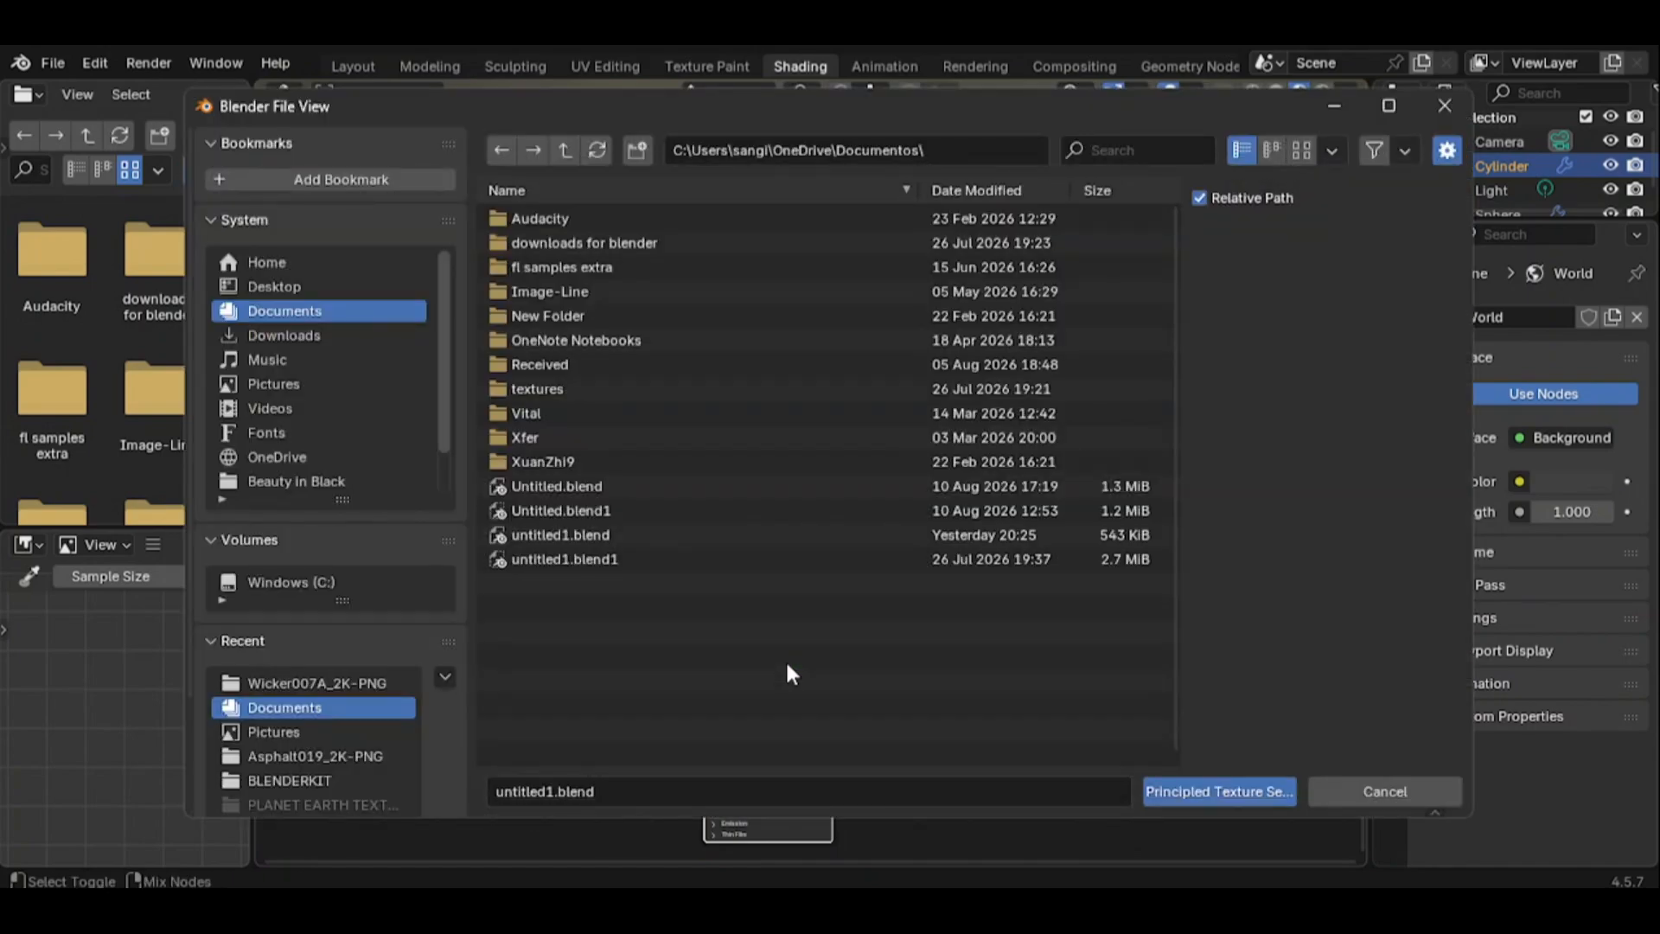
{"action": "double_click", "coordinate": [688, 244]}
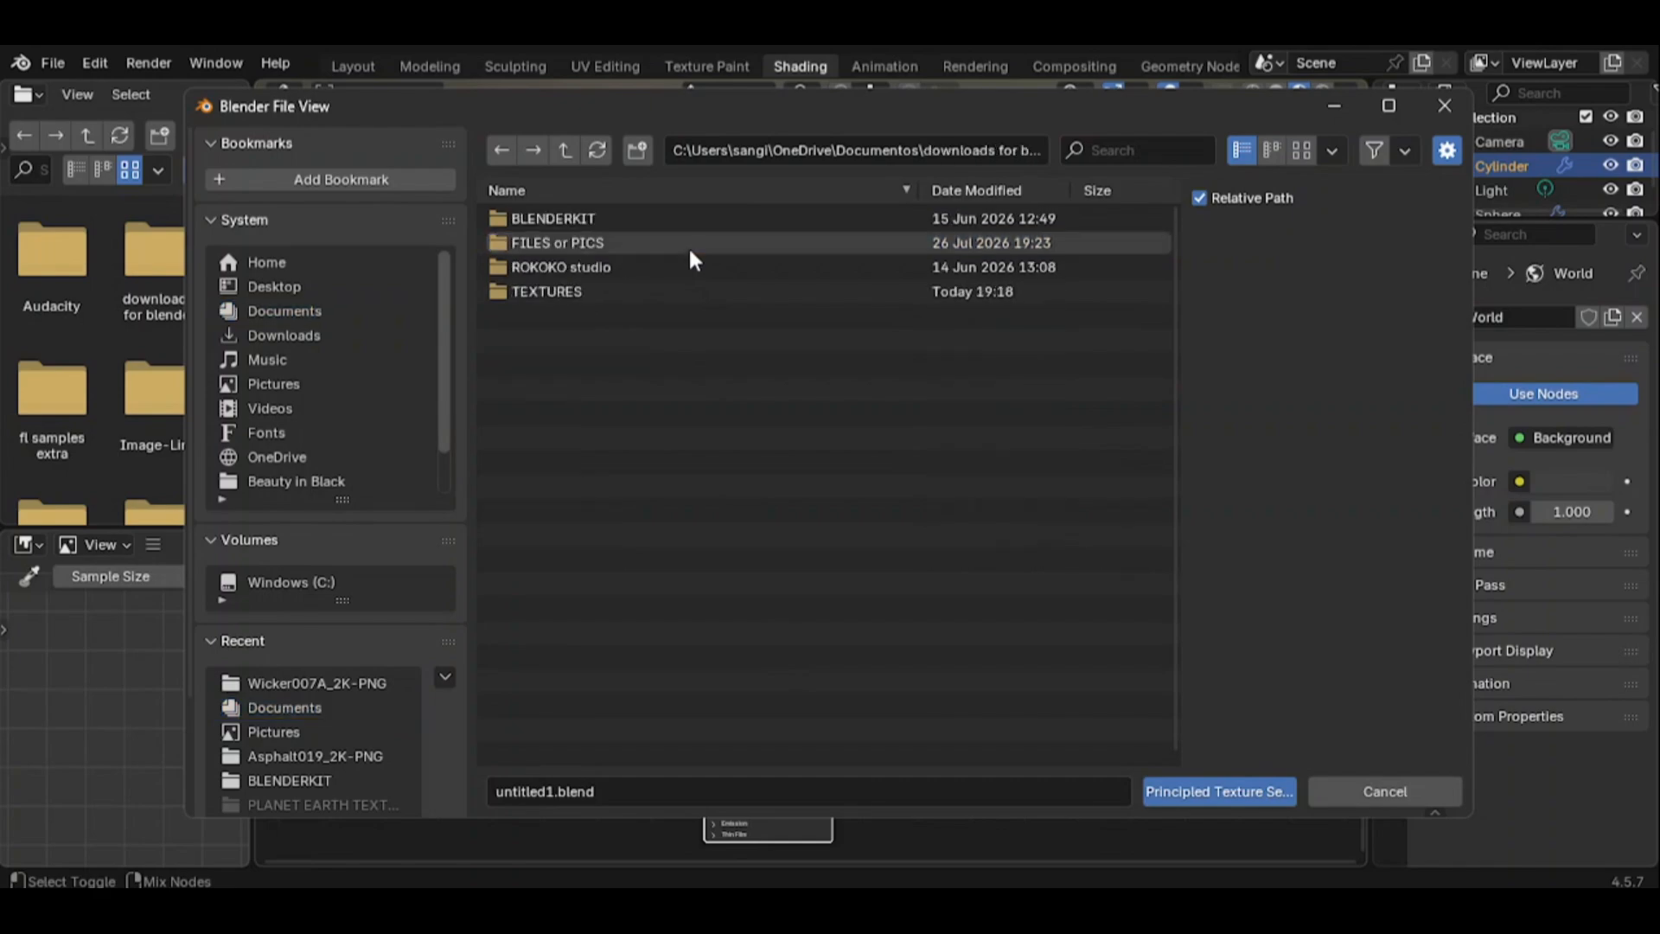
{"action": "double_click", "coordinate": [647, 292]}
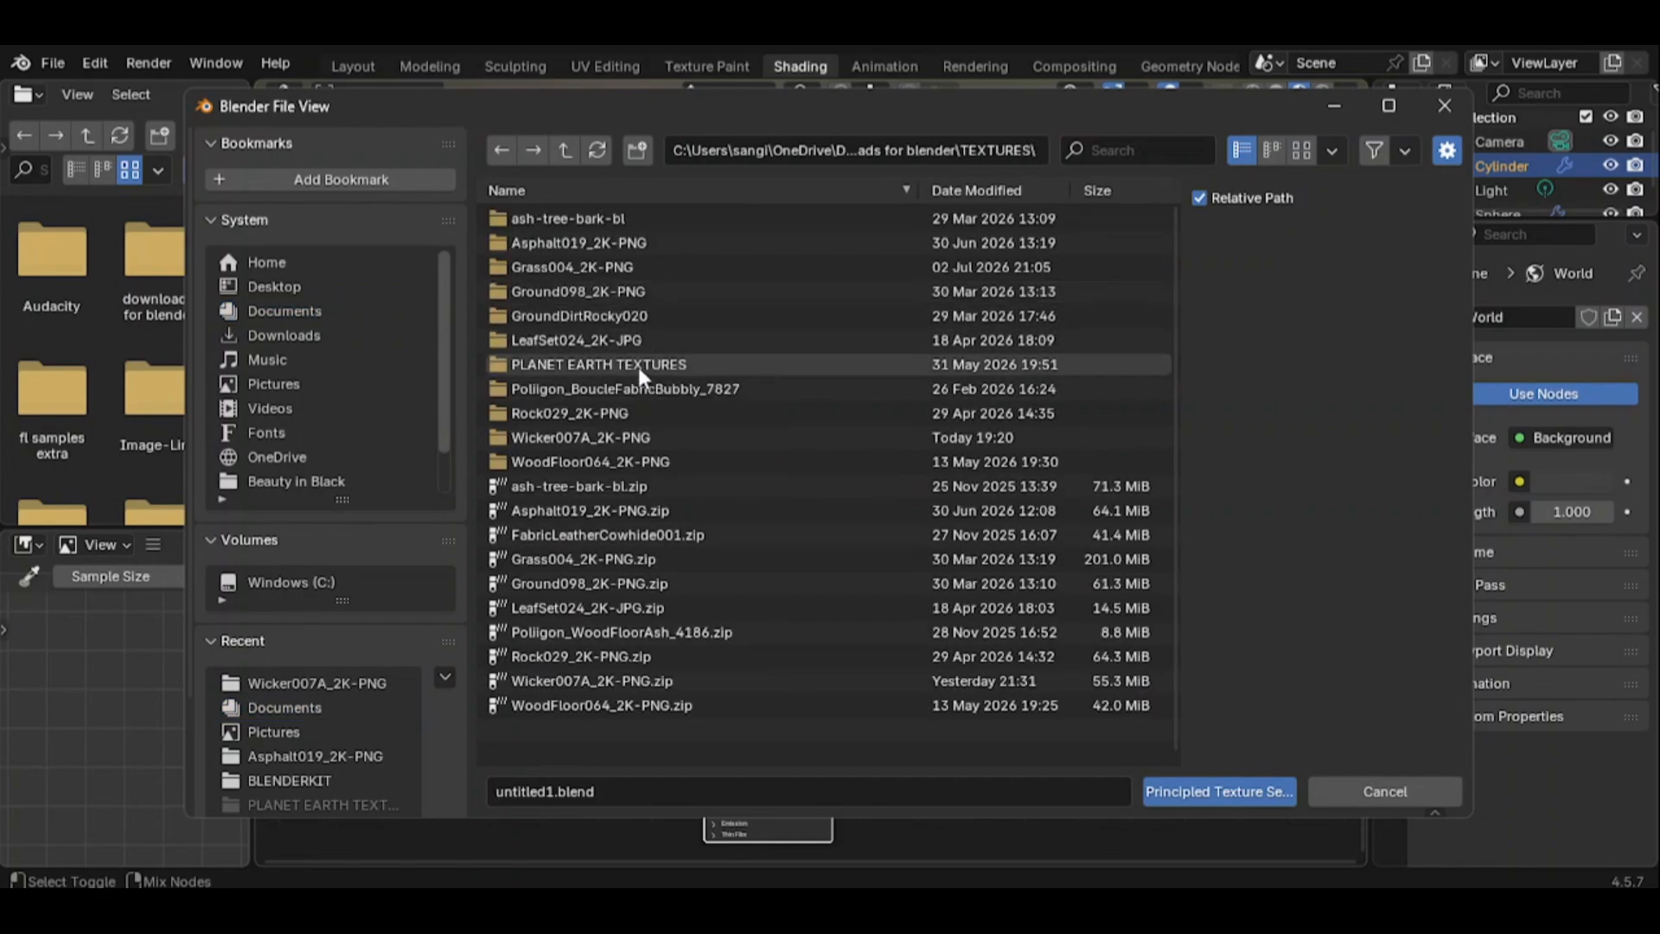
{"action": "double_click", "coordinate": [619, 437]}
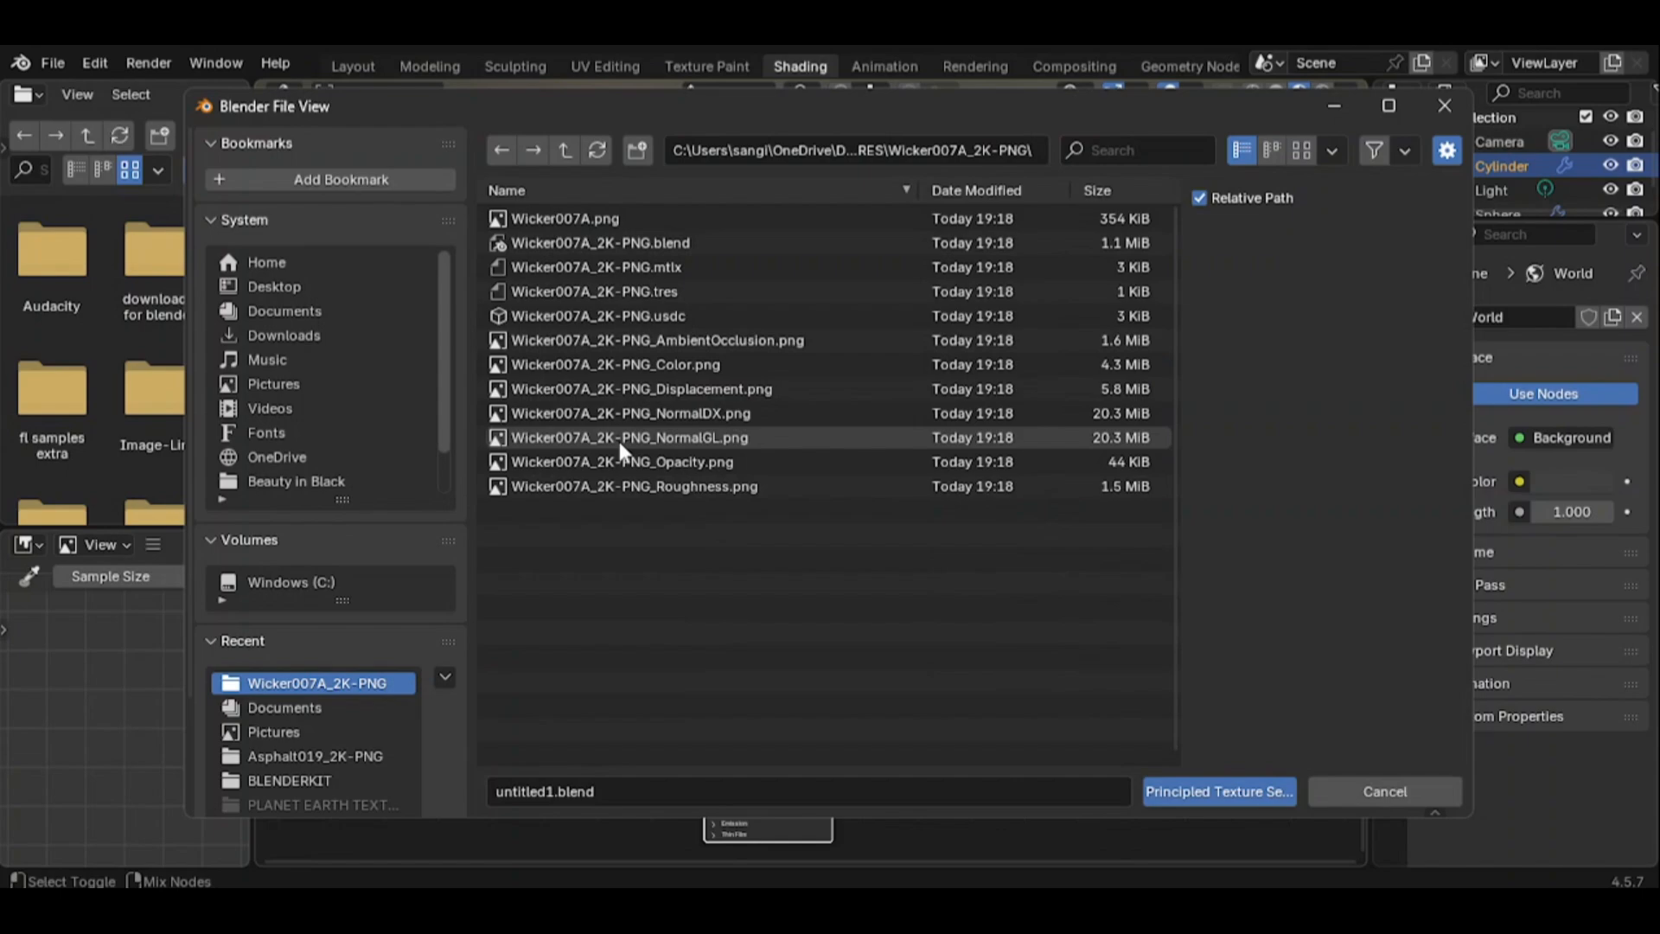
Load the Wicker007A Roughness, NormalGL, Color and Displacement maps into the basket's material
{"action": "left_click", "coordinate": [659, 487]}
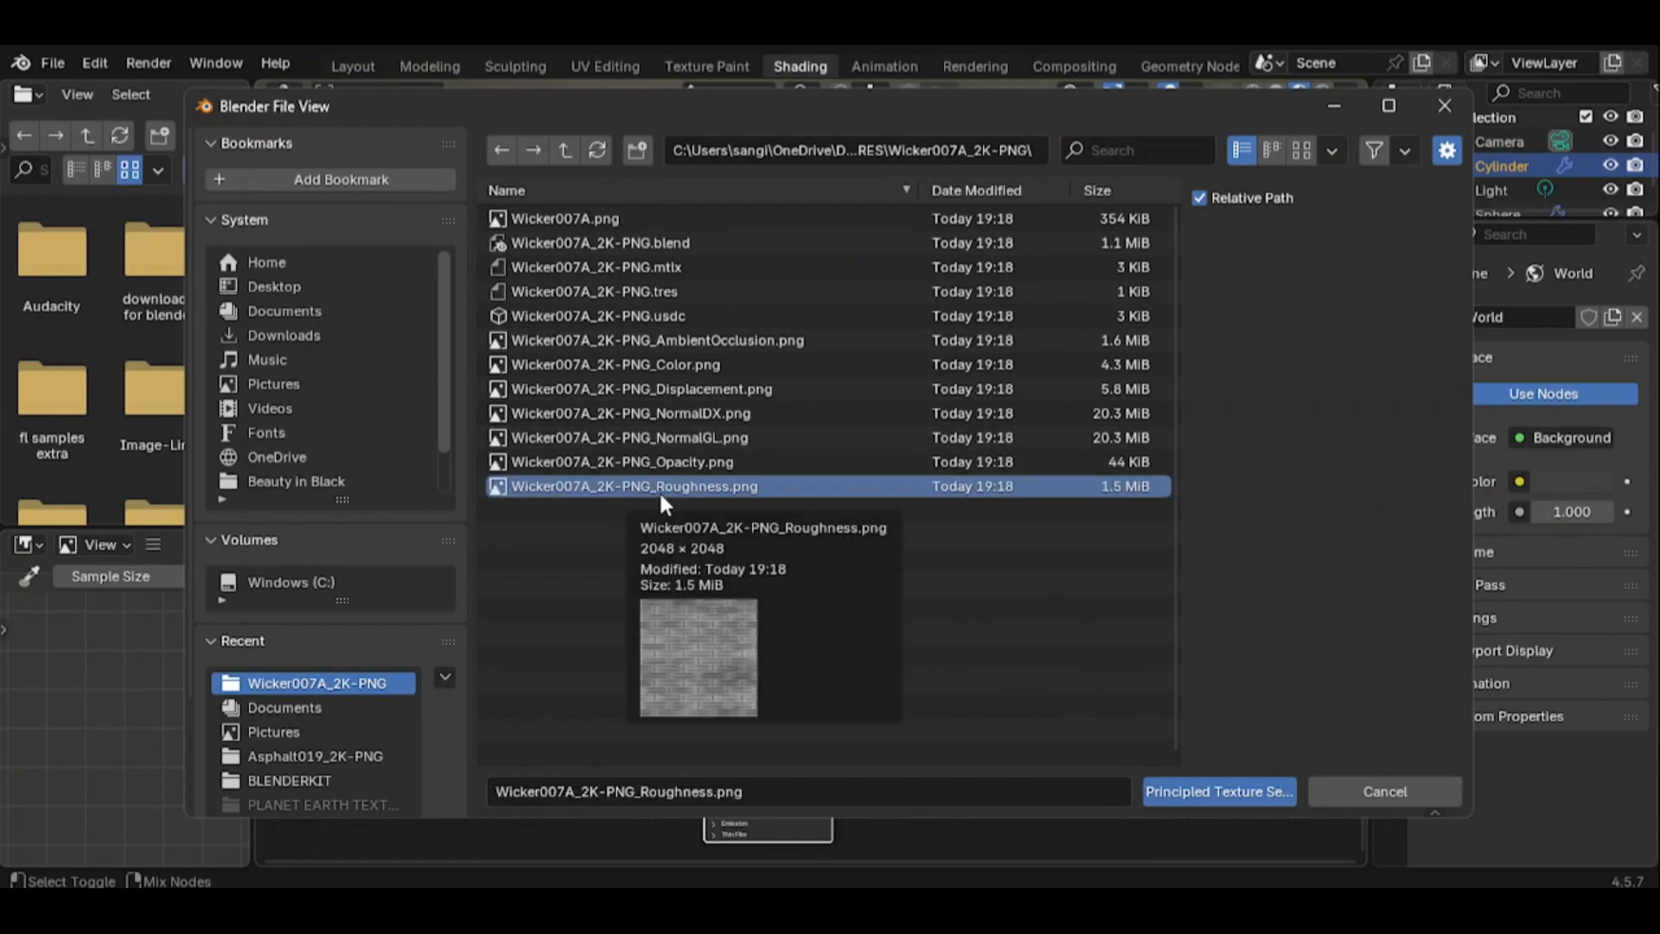
{"action": "left_click", "coordinate": [688, 439], "text": "ctrl"}
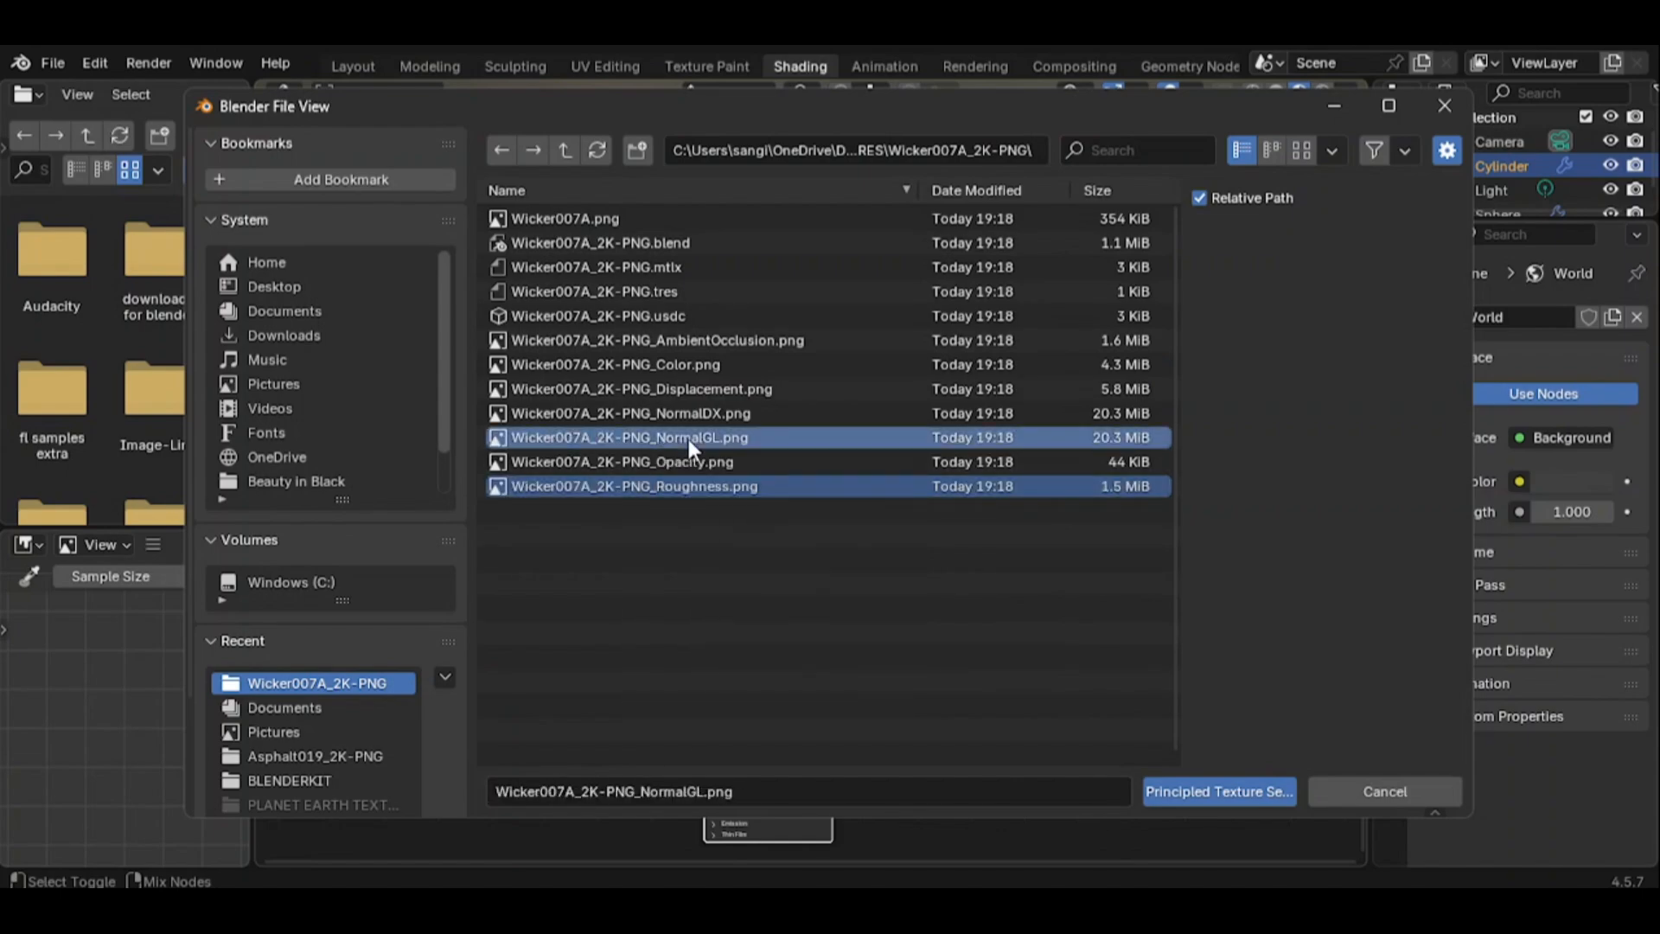
{"action": "left_click", "coordinate": [686, 364], "text": "ctrl"}
{"action": "left_click", "coordinate": [679, 389], "text": "ctrl"}
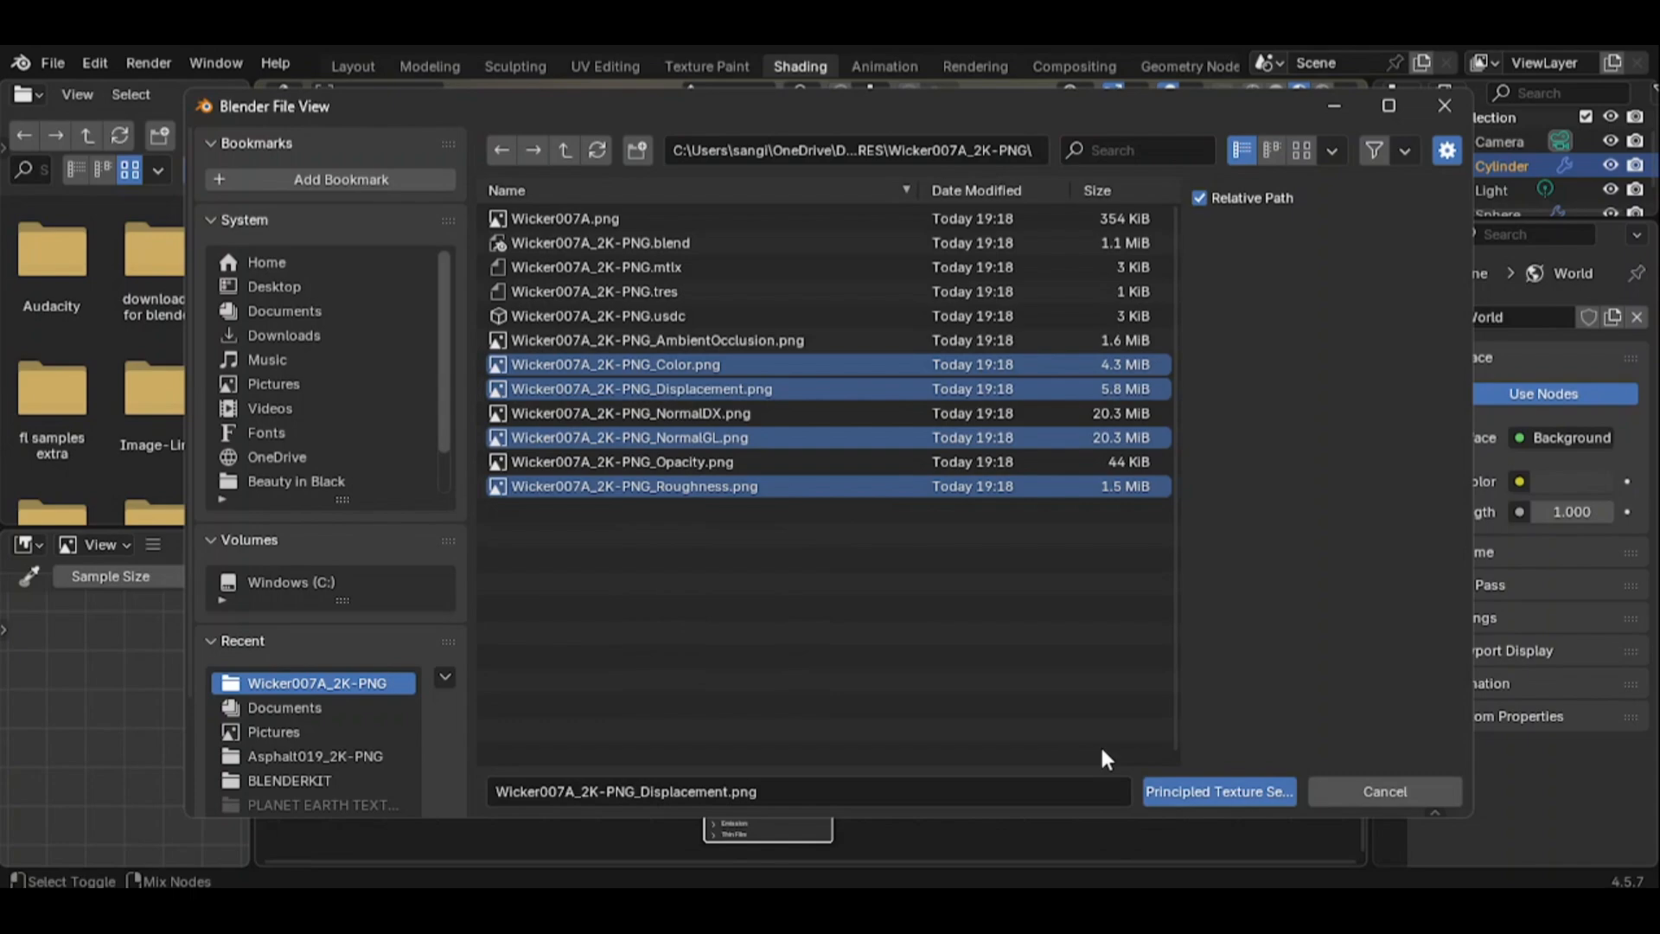
{"action": "left_click", "coordinate": [1220, 791]}
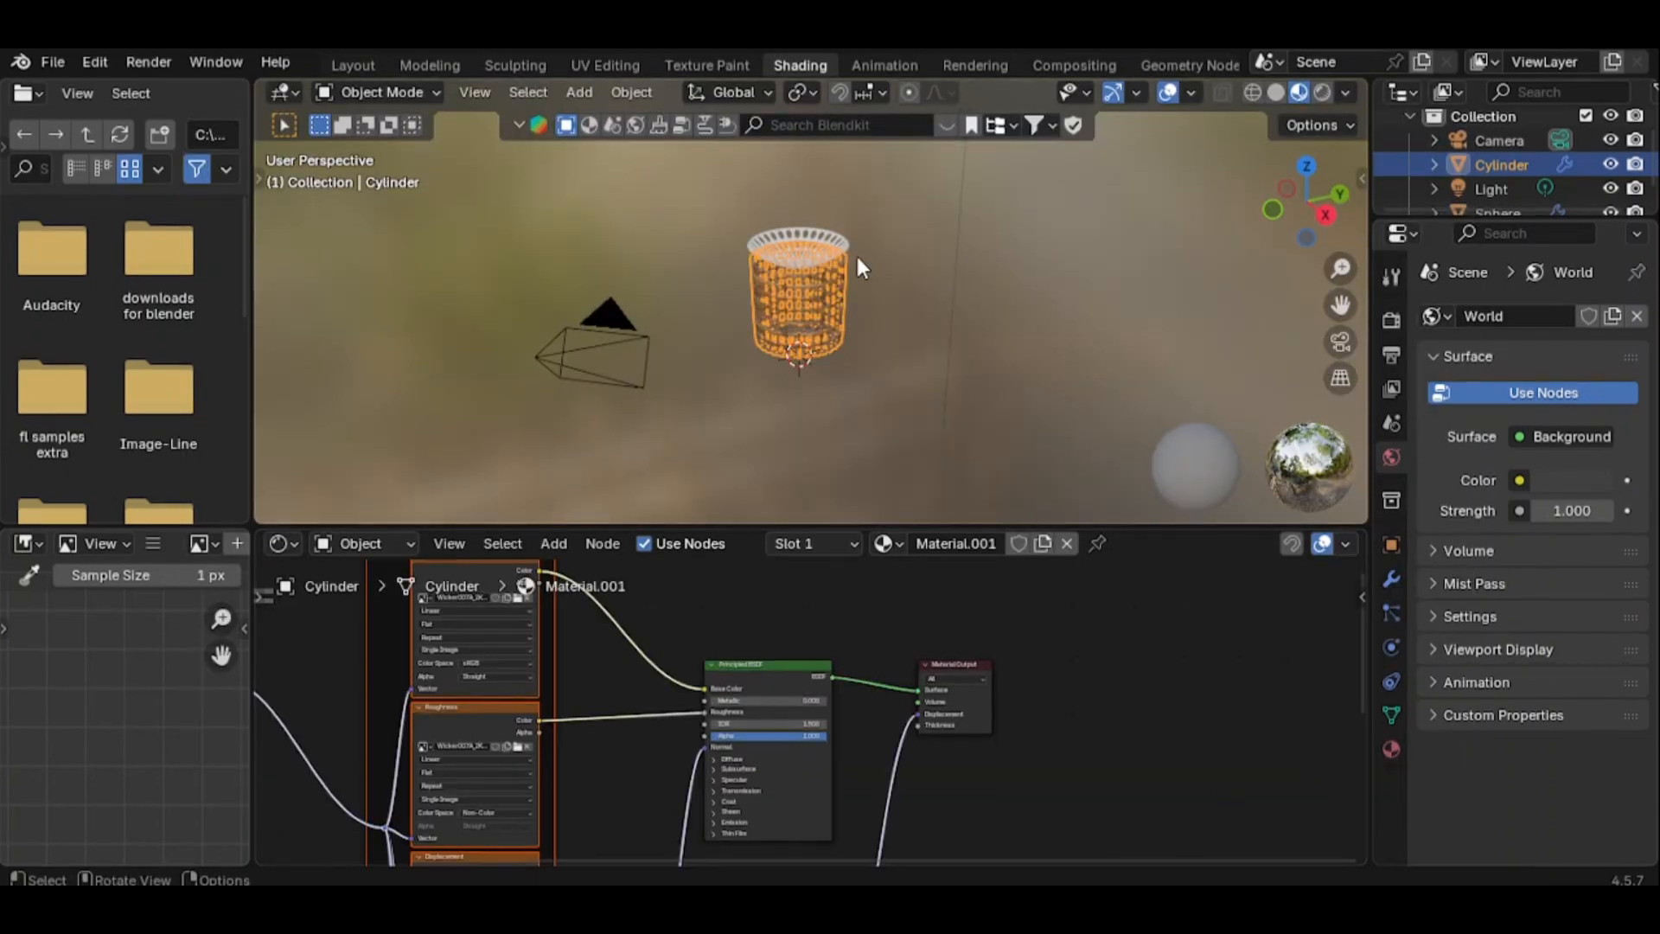
Preview the basket's wicker texture up close in Rendered viewport shading and bring its mapping nodes into view
{"action": "scroll", "coordinate": [854, 252], "scroll_direction": "up", "scroll_amount": 8}
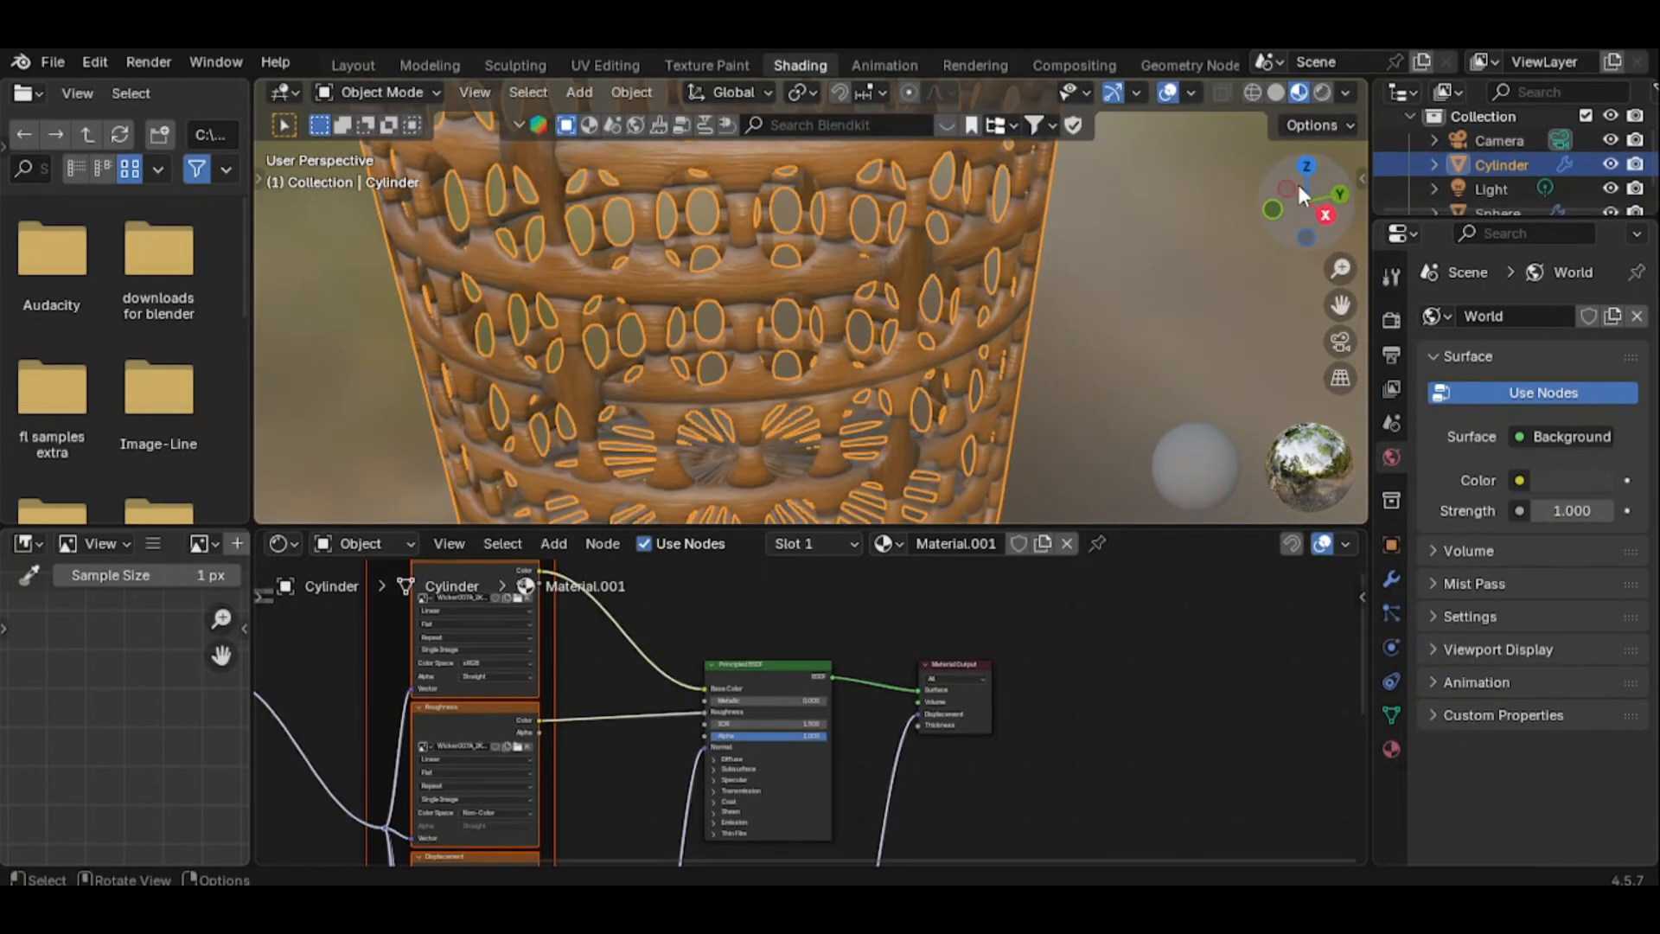
{"action": "left_click", "coordinate": [1324, 91]}
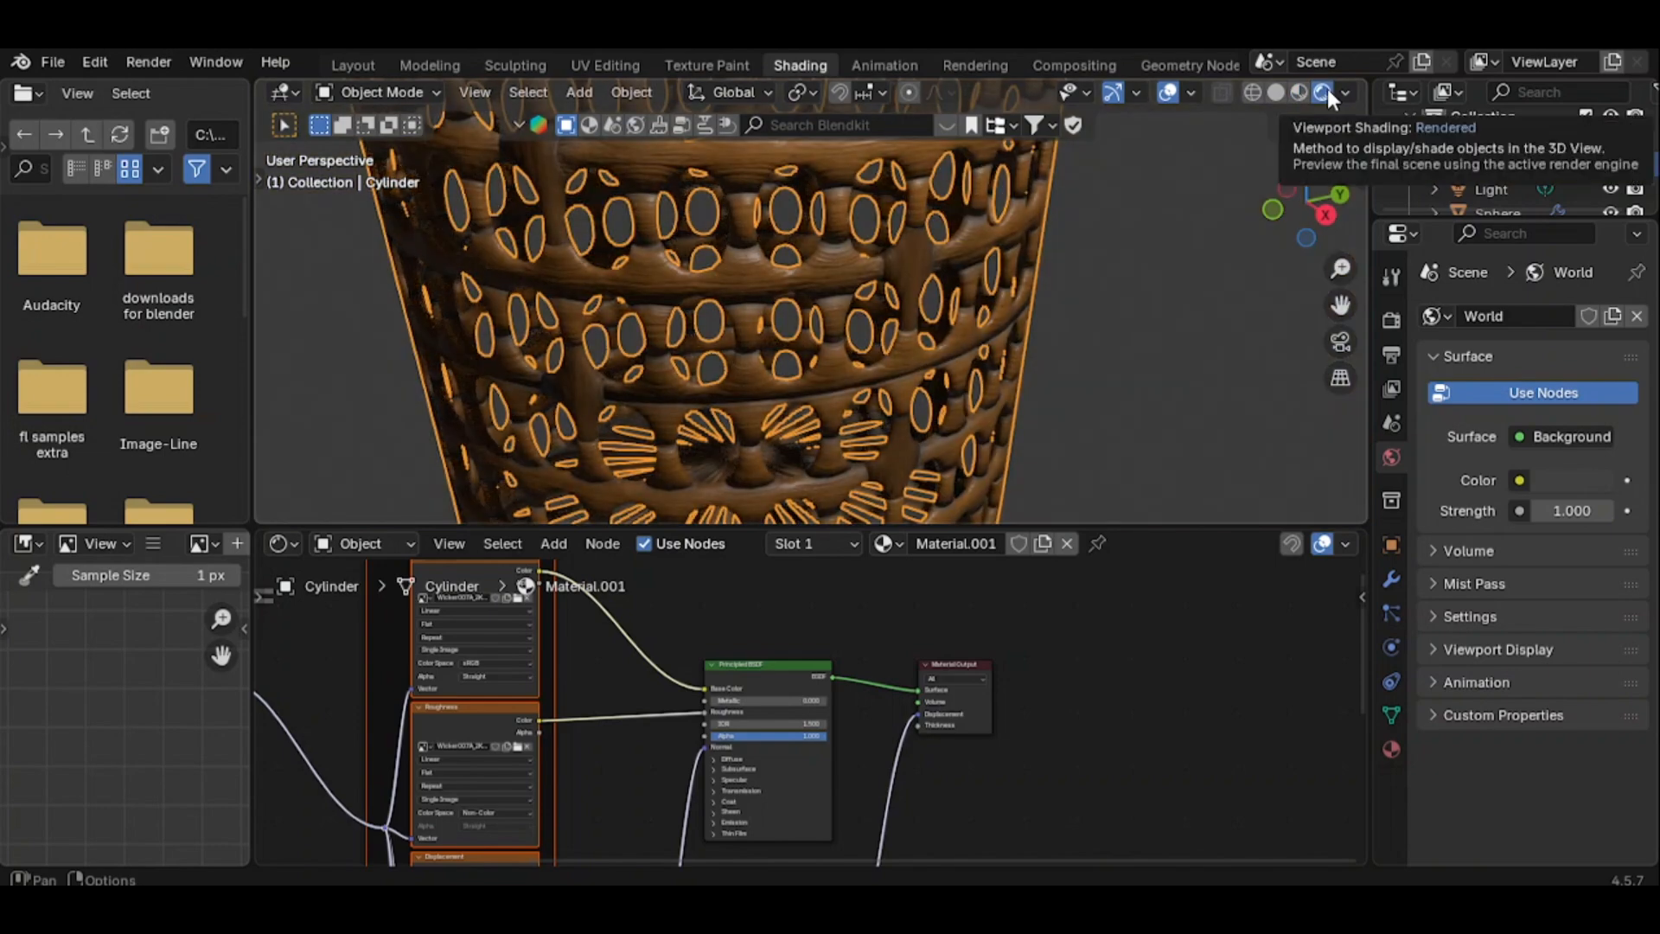
{"action": "left_click_drag", "start_coordinate": [1355, 657], "coordinate": [1359, 695]}
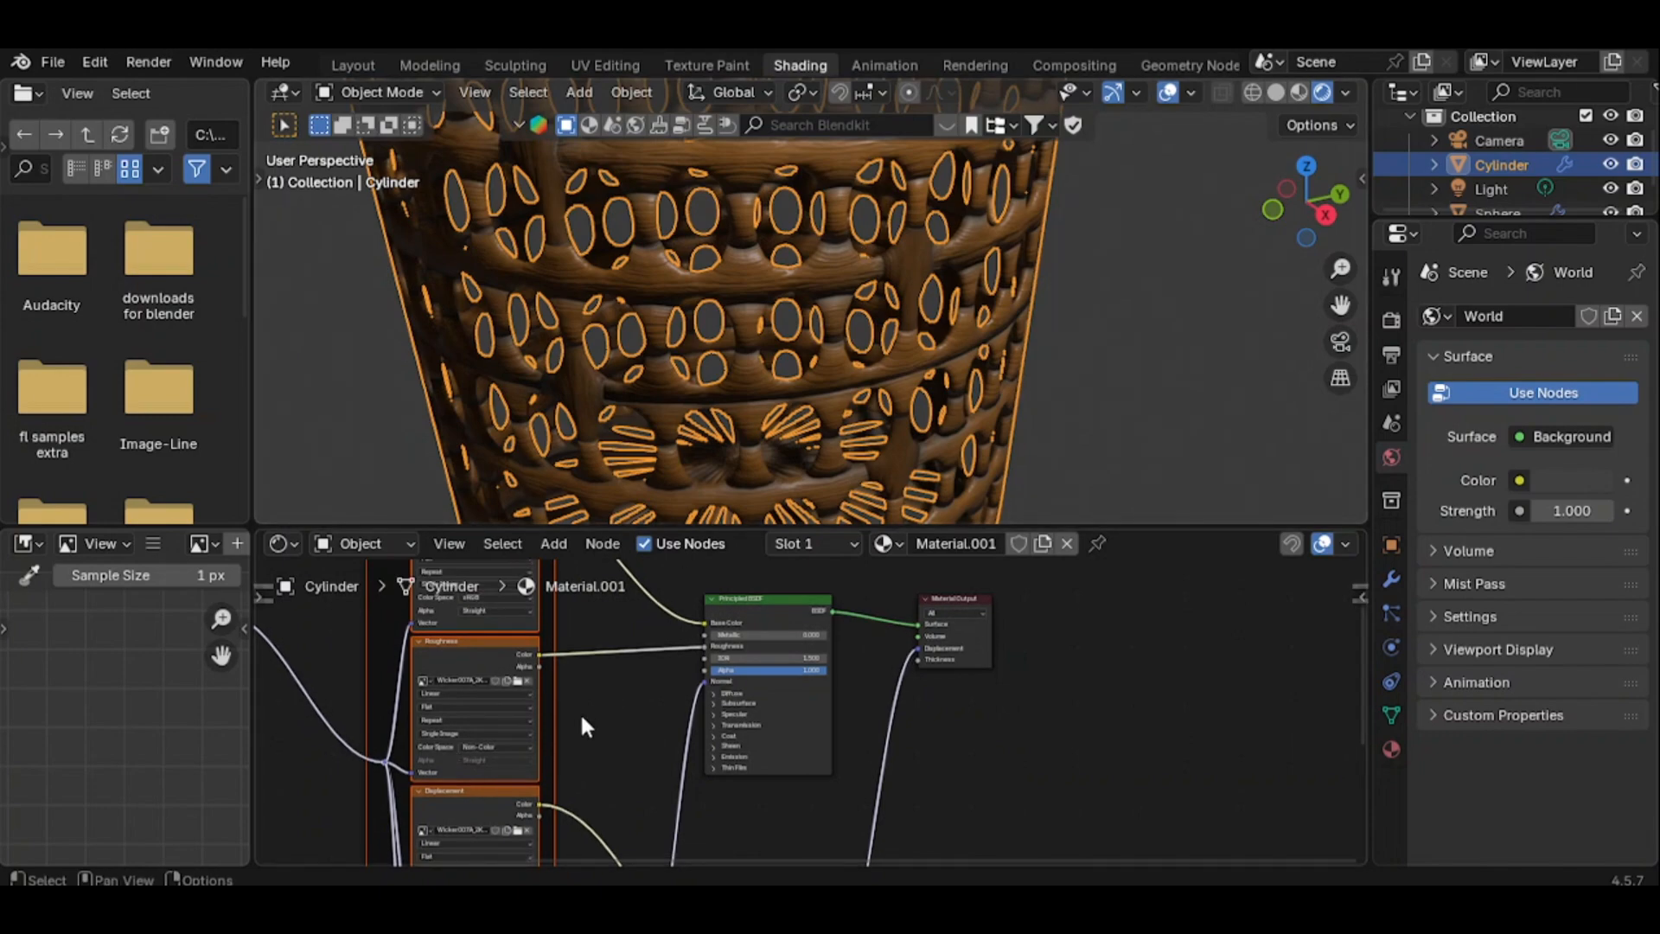
{"action": "scroll", "coordinate": [580, 713], "scroll_direction": "down", "scroll_amount": 1}
{"action": "left_click_drag", "start_coordinate": [650, 855], "coordinate": [432, 854]}
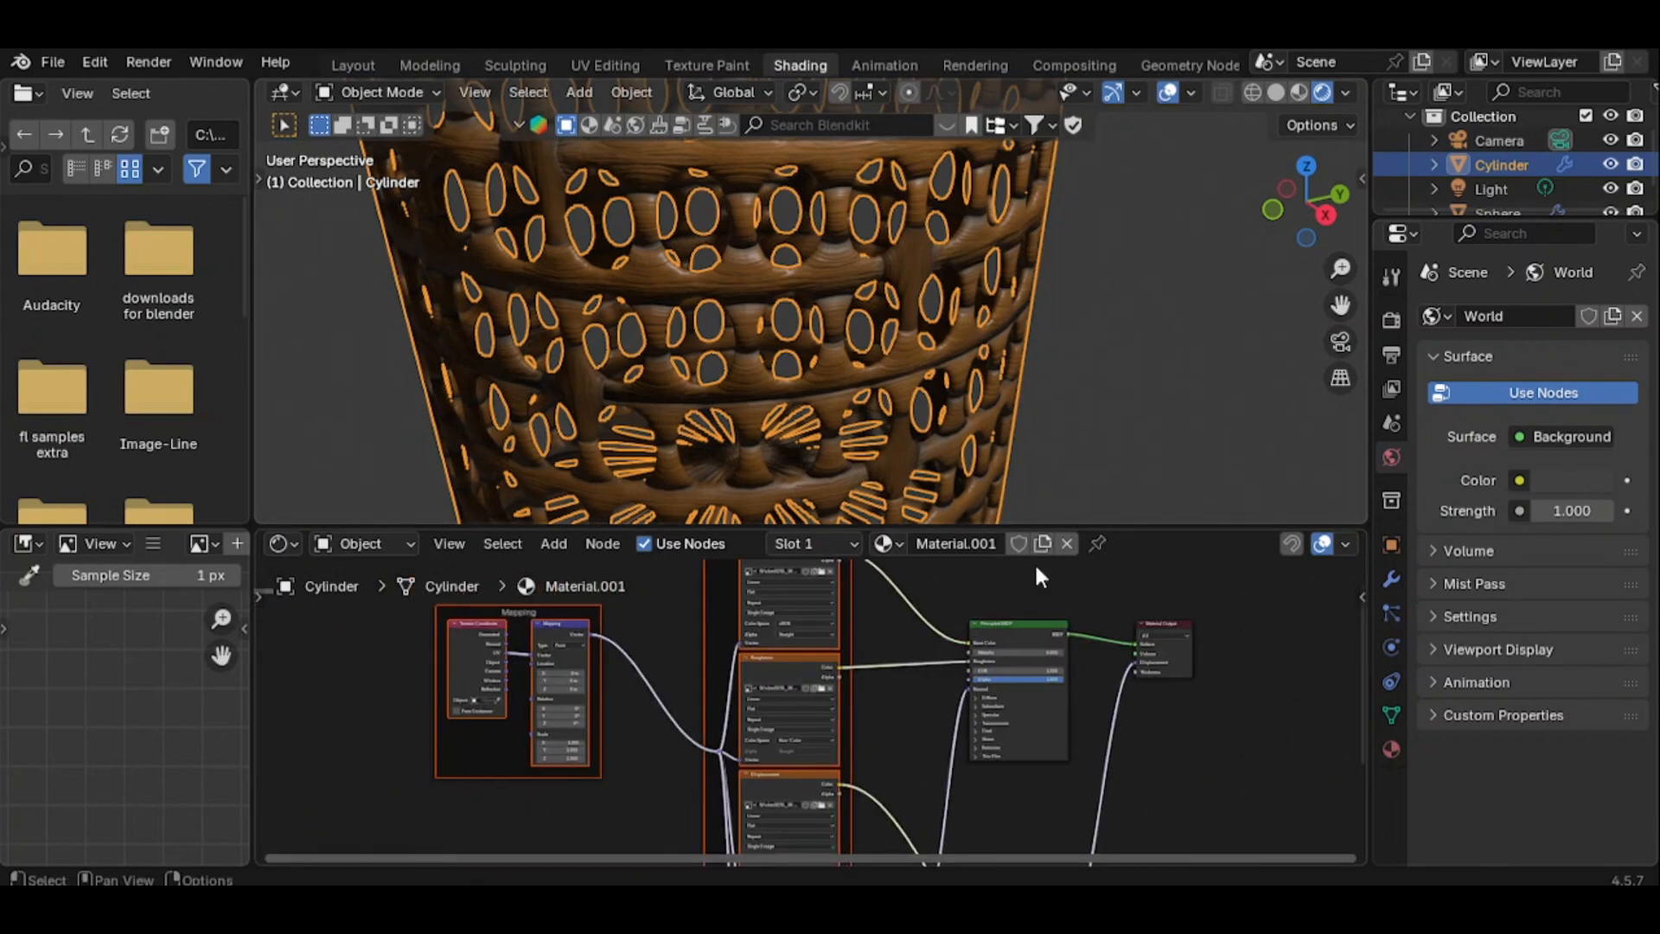
Switch the render engine to Cycles and set its device to GPU Compute
{"action": "left_click", "coordinate": [1390, 321]}
{"action": "left_click", "coordinate": [1547, 318]}
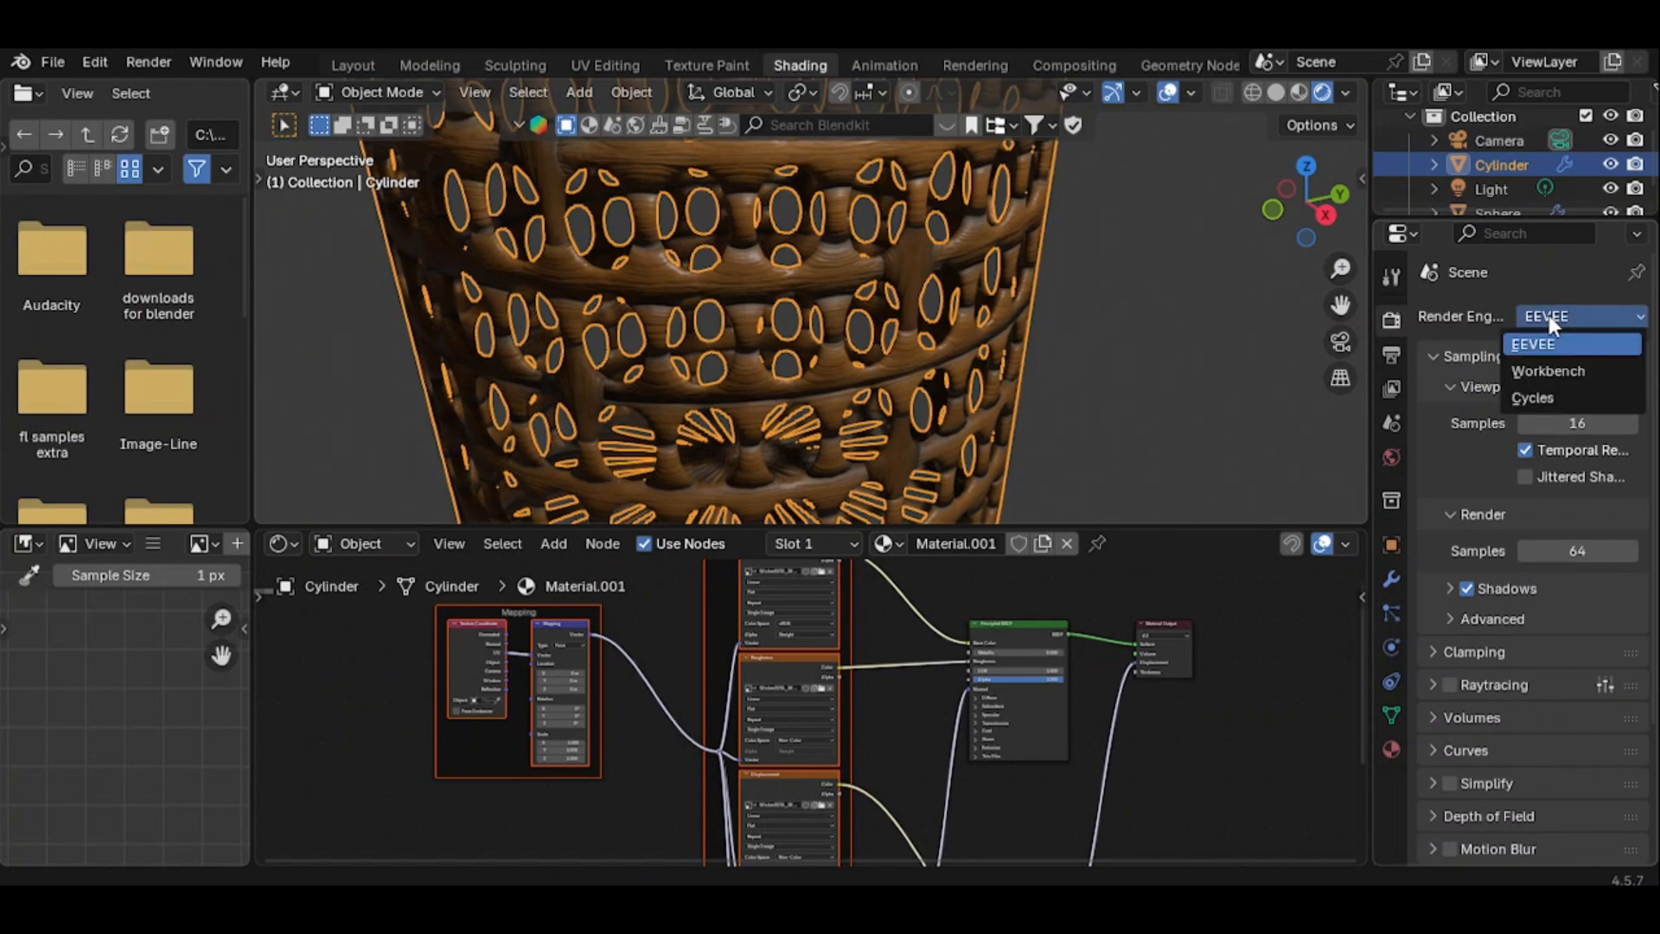
{"action": "left_click", "coordinate": [1521, 396]}
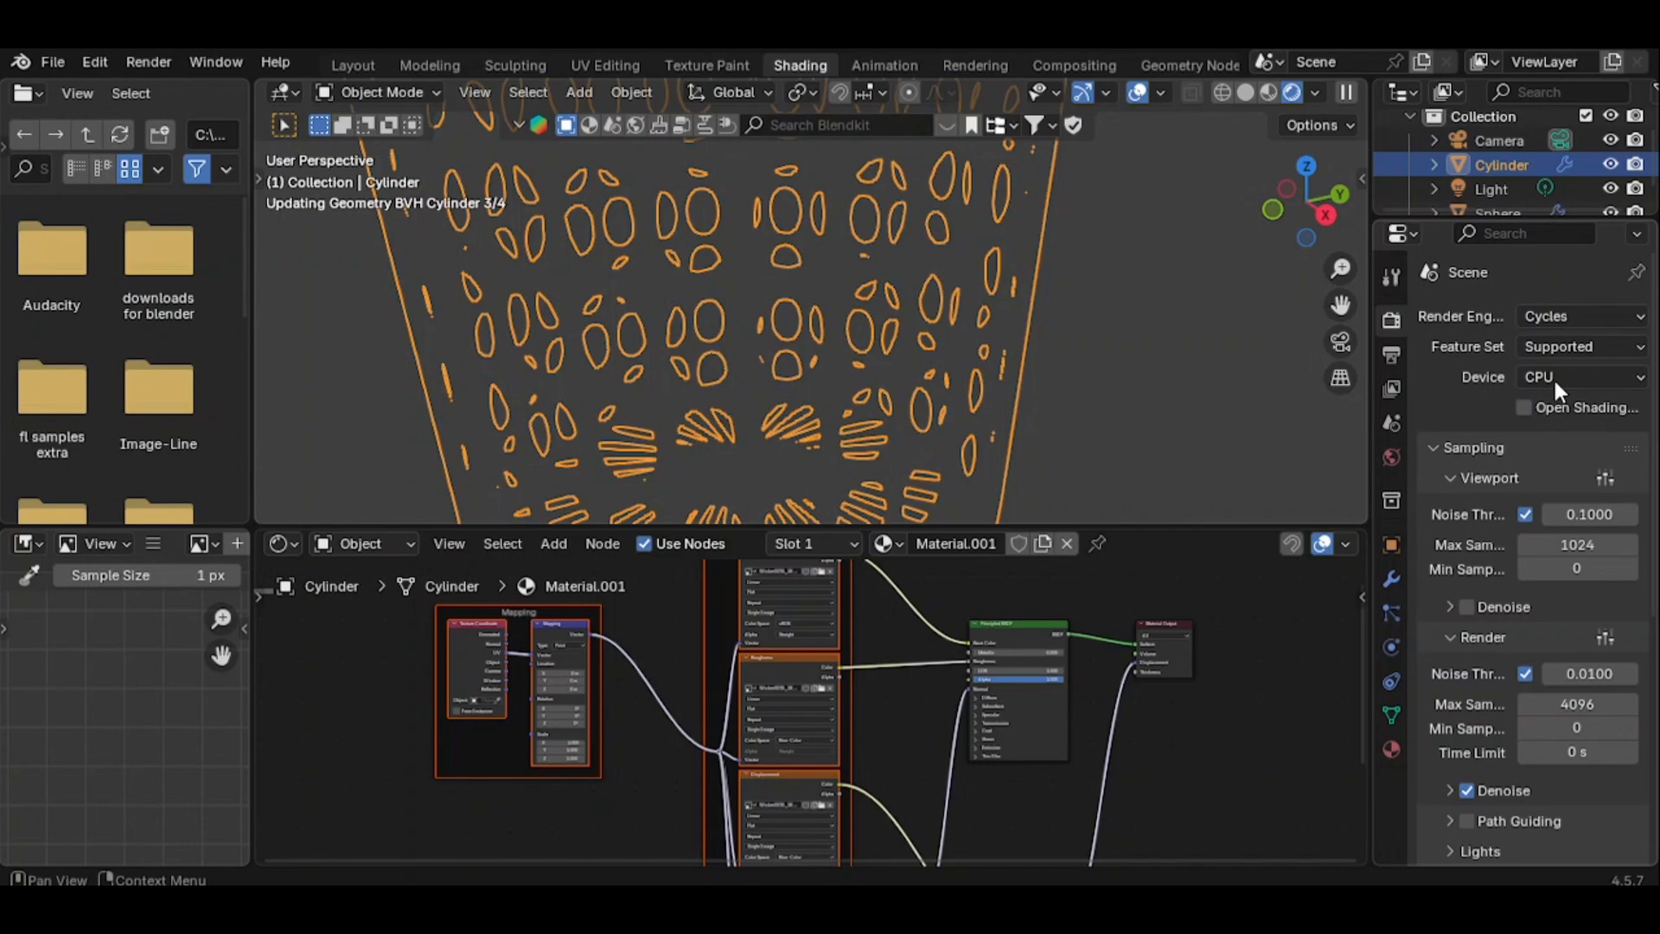
{"action": "left_click", "coordinate": [1552, 377]}
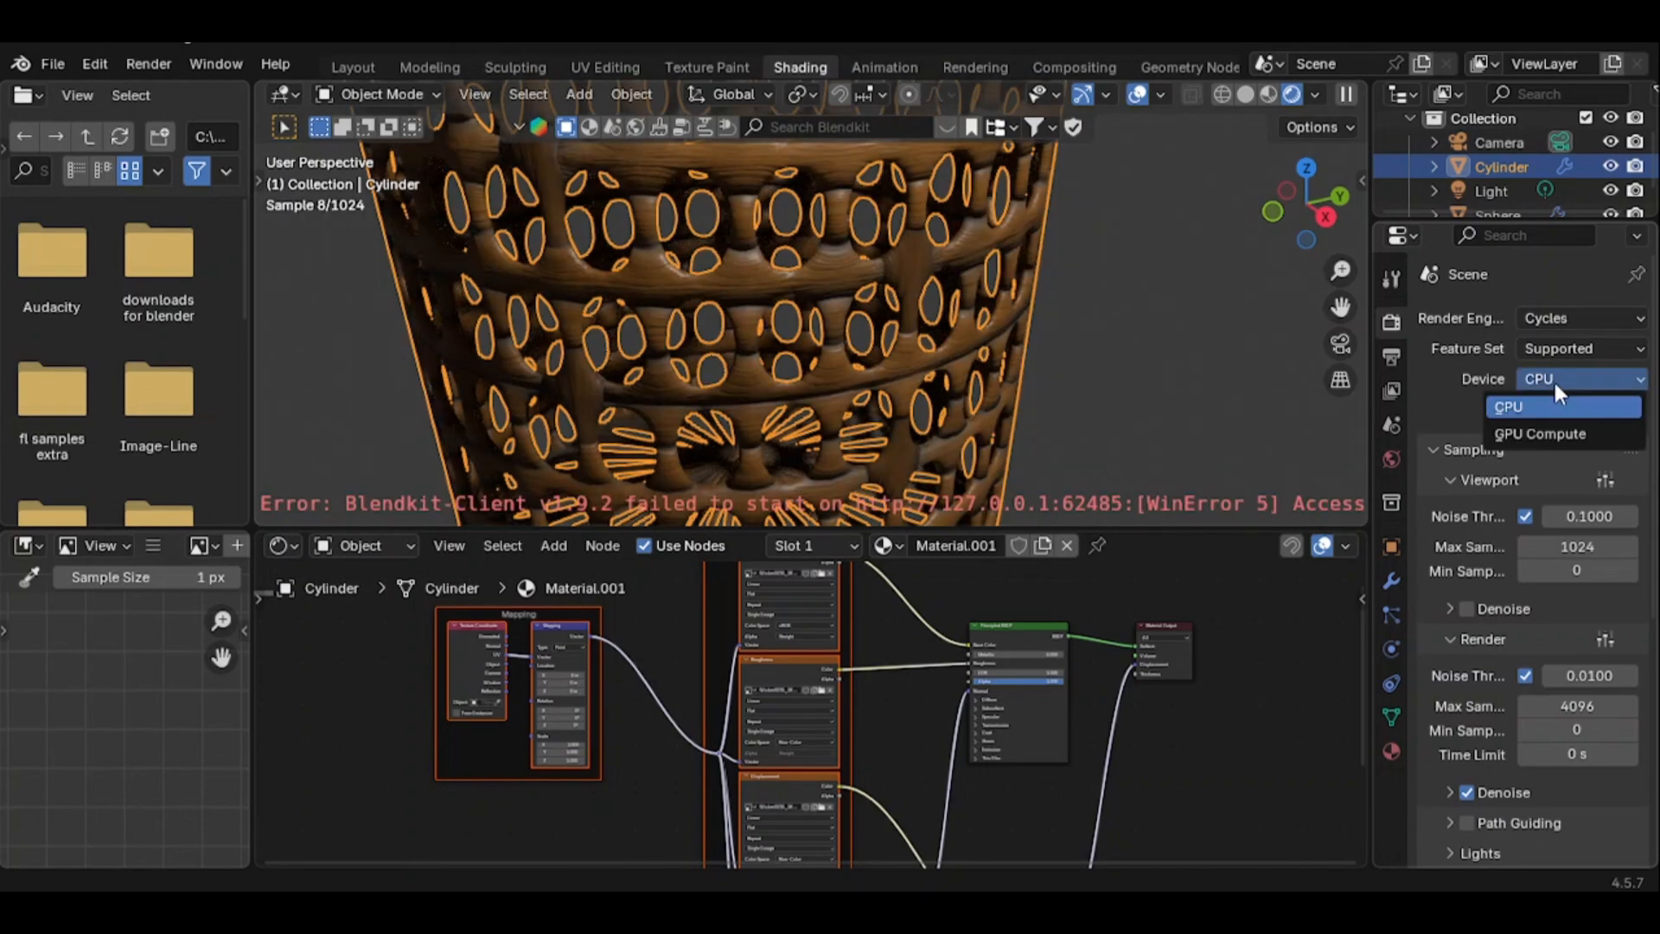
{"action": "left_click", "coordinate": [1541, 433]}
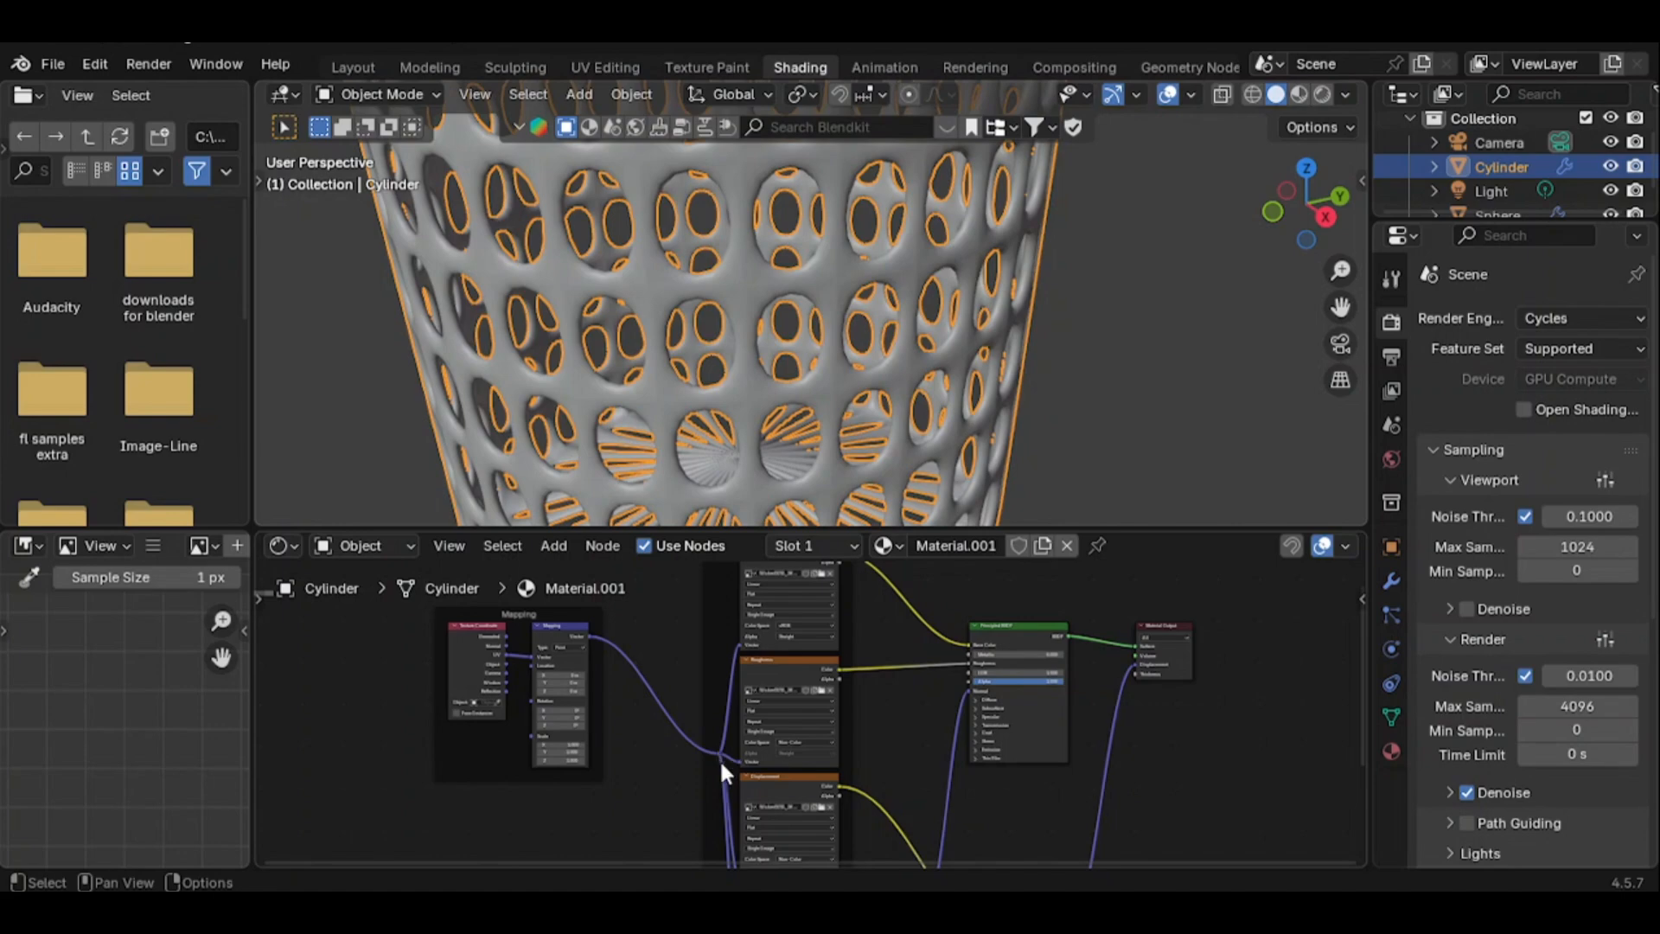
Add a Bump node linked to the shared vector point of the image textures and place it below the Mapping frame
{"action": "left_click_drag", "start_coordinate": [720, 759], "coordinate": [612, 808]}
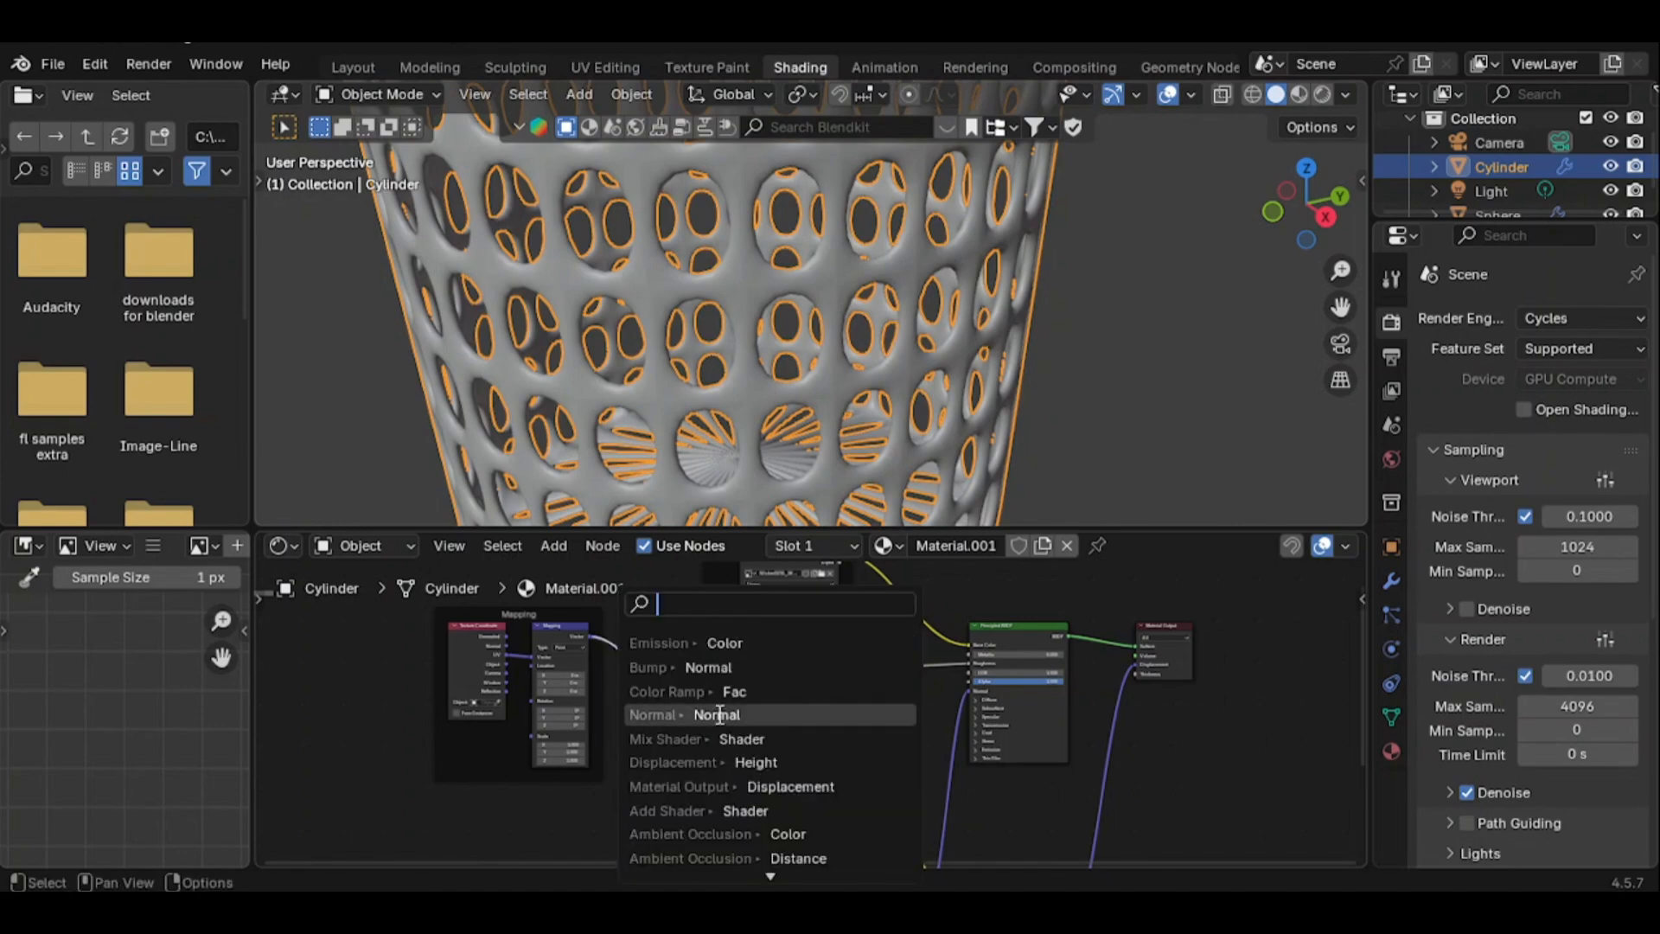
{"action": "left_click", "coordinate": [729, 667]}
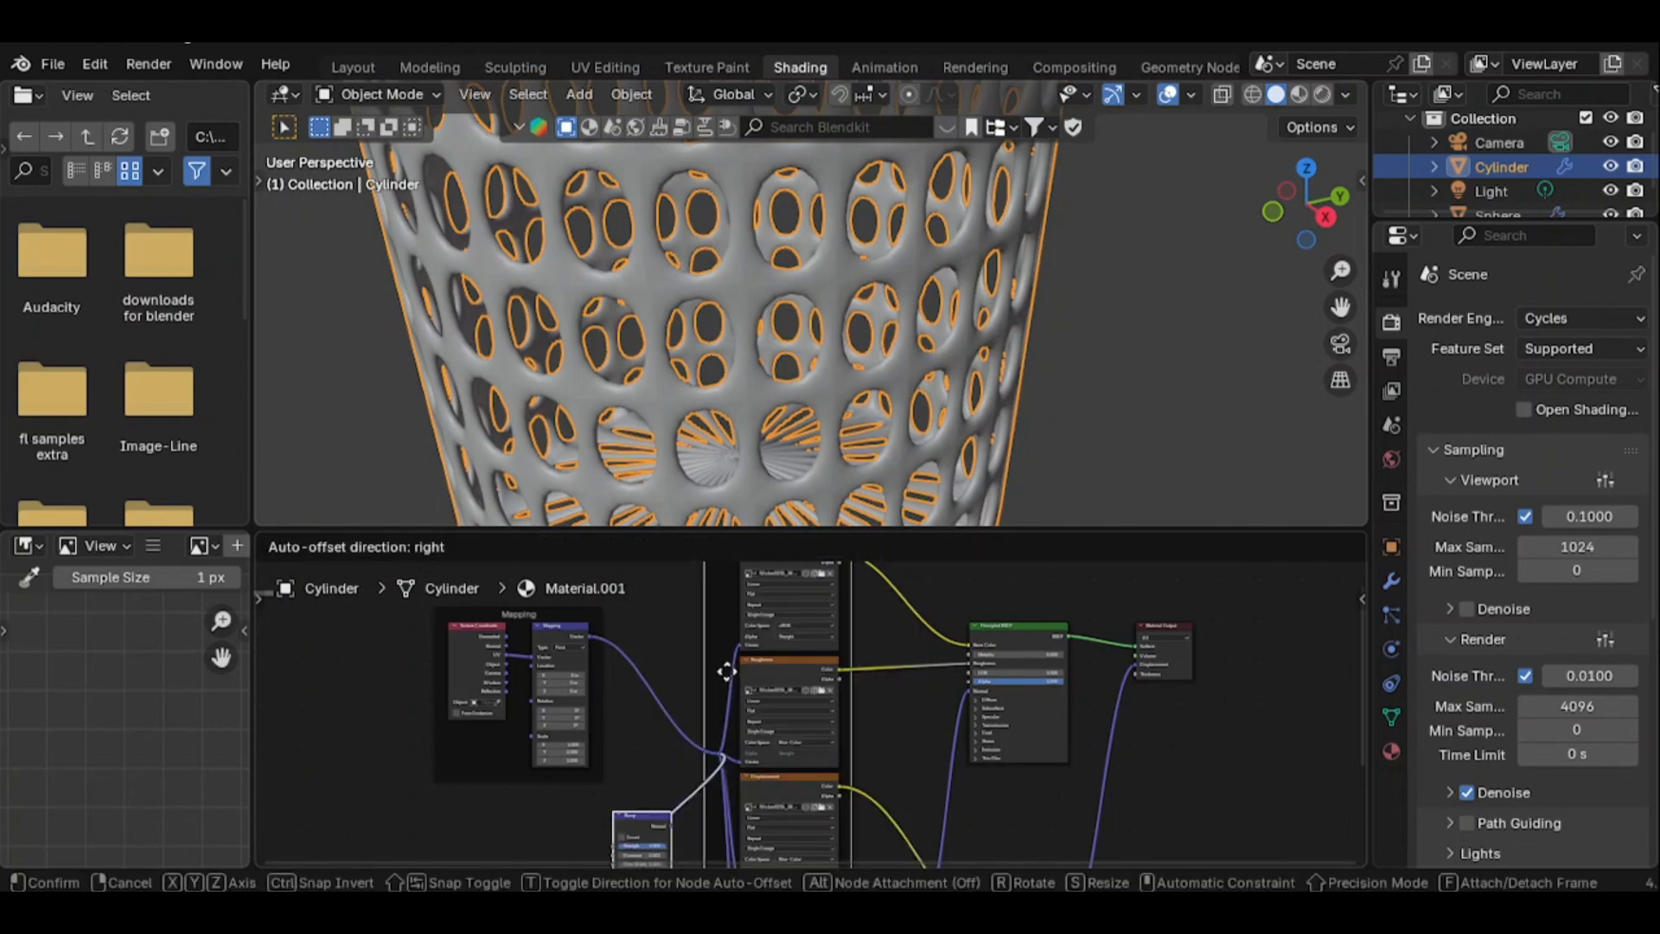
{"action": "left_click", "coordinate": [655, 702]}
{"action": "left_click_drag", "start_coordinate": [1354, 654], "coordinate": [1347, 786]}
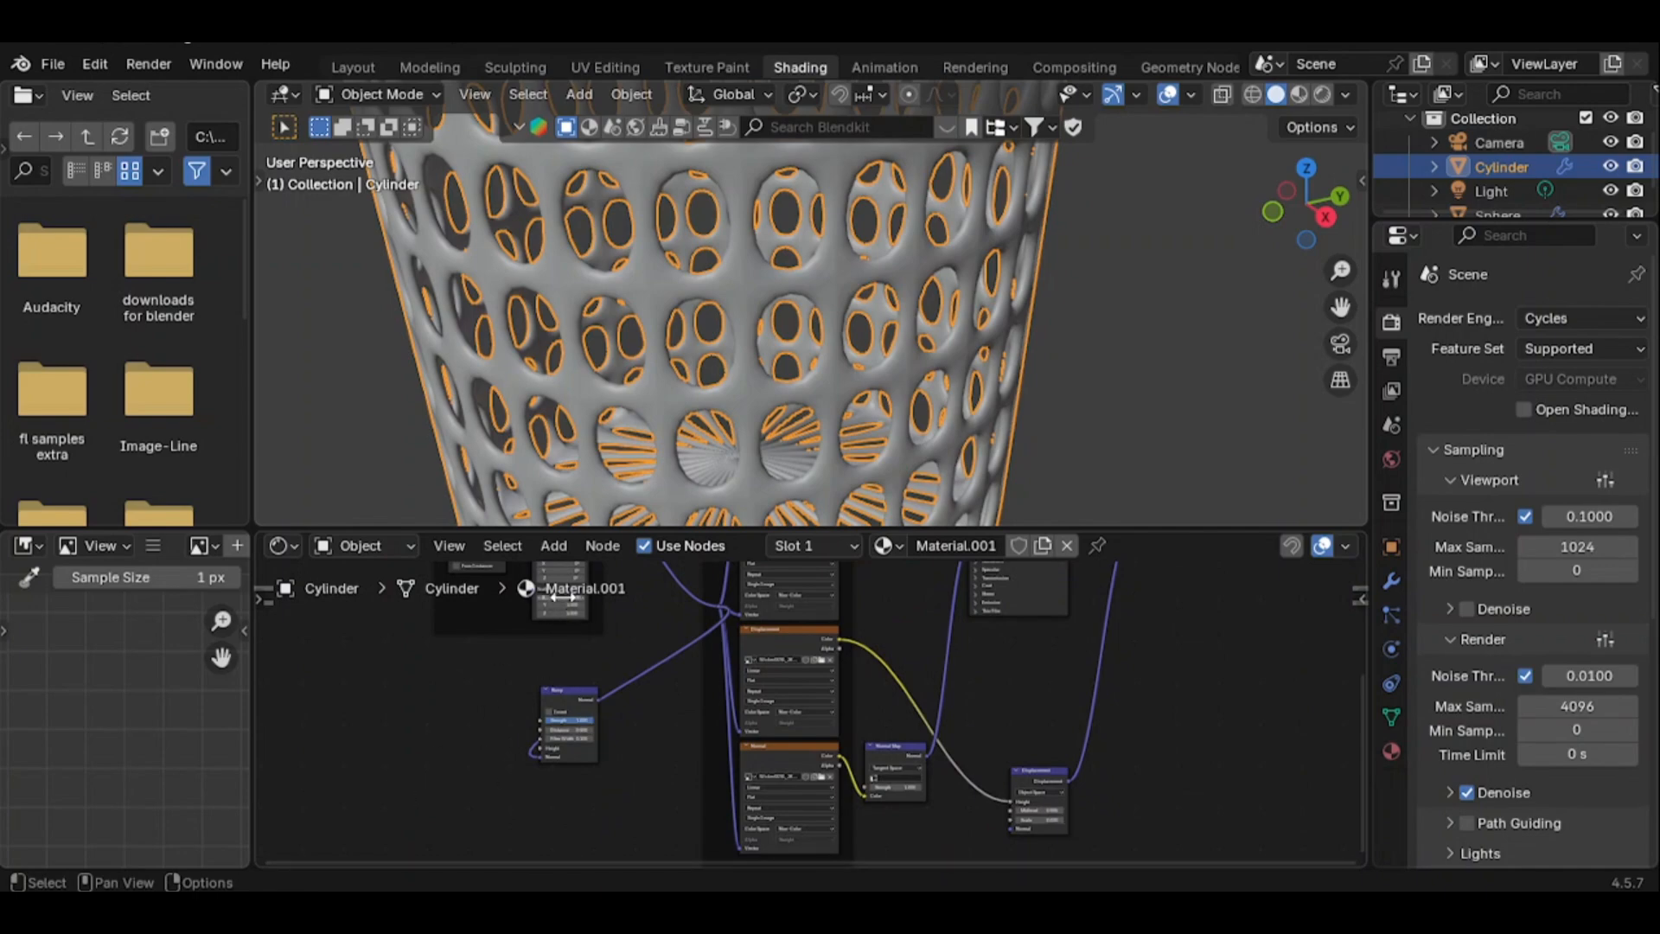
Set the Mapping node's scale to 40 on X, Y and Z
{"action": "scroll", "coordinate": [418, 699], "scroll_direction": "up", "scroll_amount": 5}
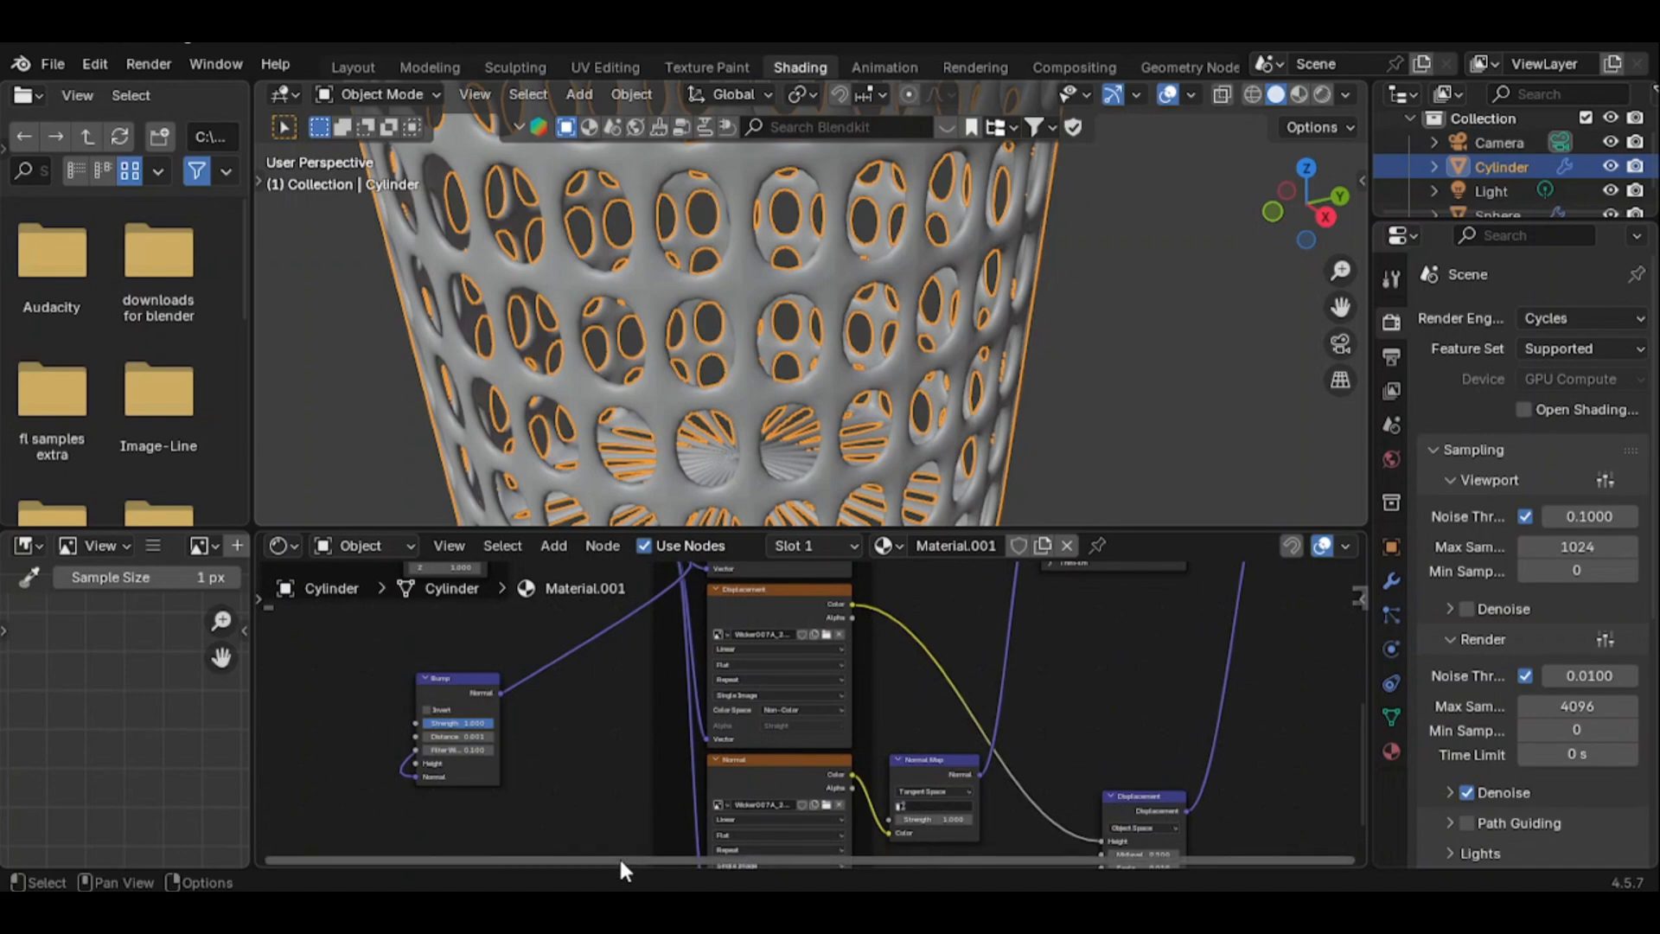
{"action": "left_click_drag", "start_coordinate": [621, 860], "coordinate": [487, 861]}
{"action": "left_click_drag", "start_coordinate": [1359, 775], "coordinate": [1359, 726]}
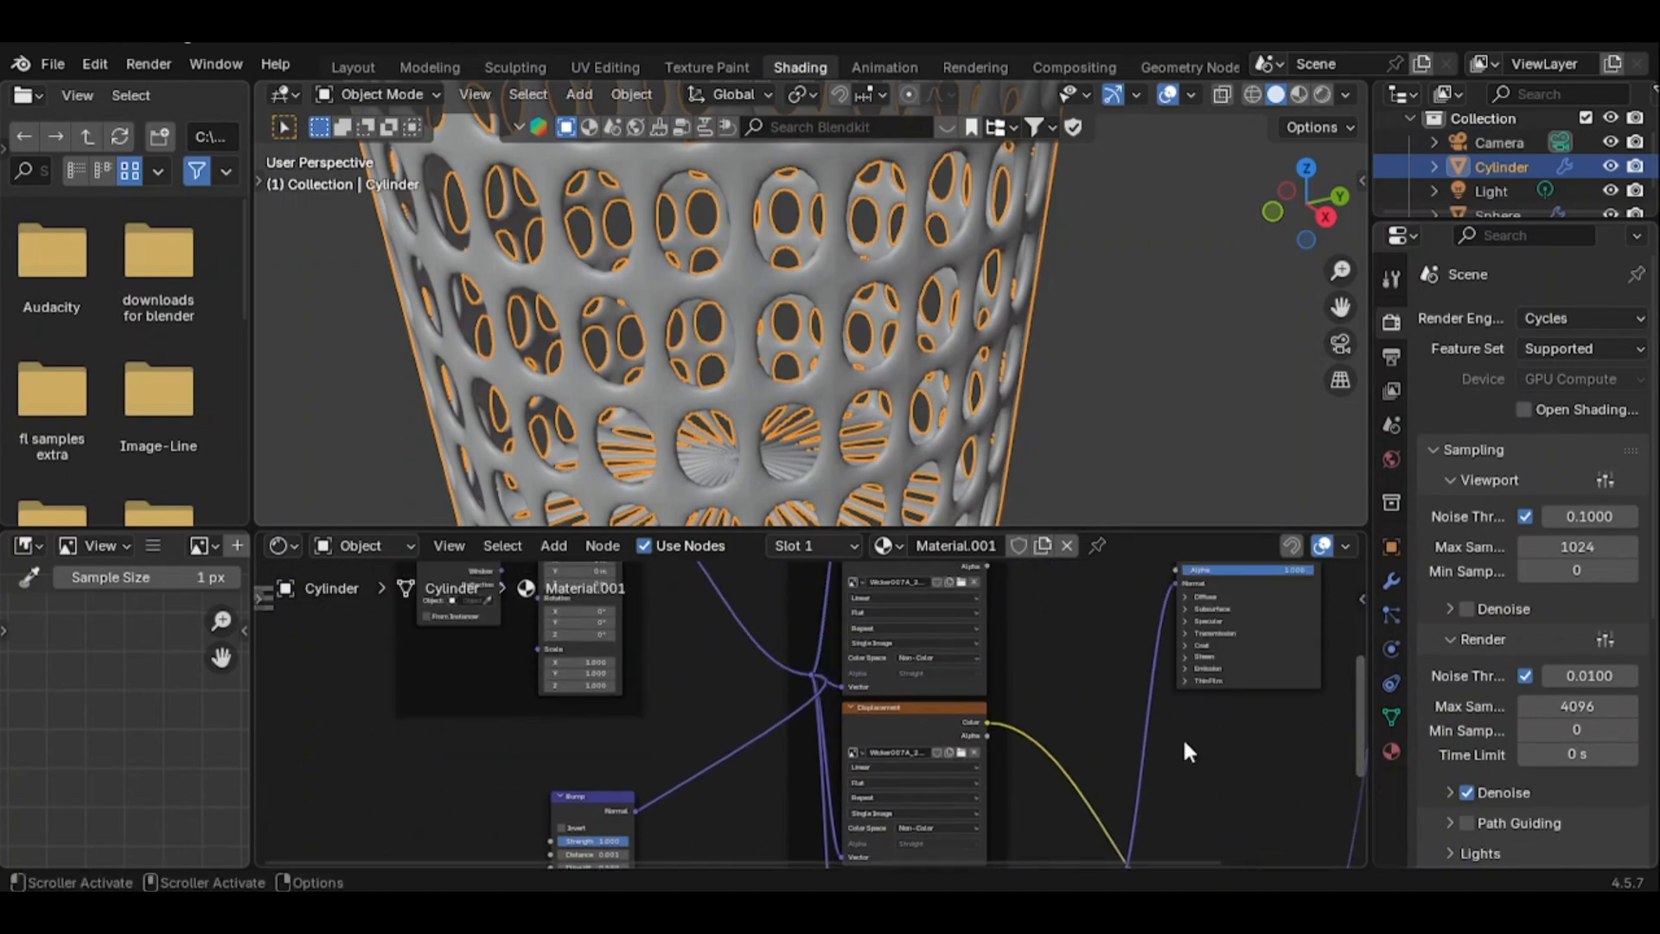
{"action": "left_click", "coordinate": [612, 661]}
{"action": "key", "text": "BackSpace"}
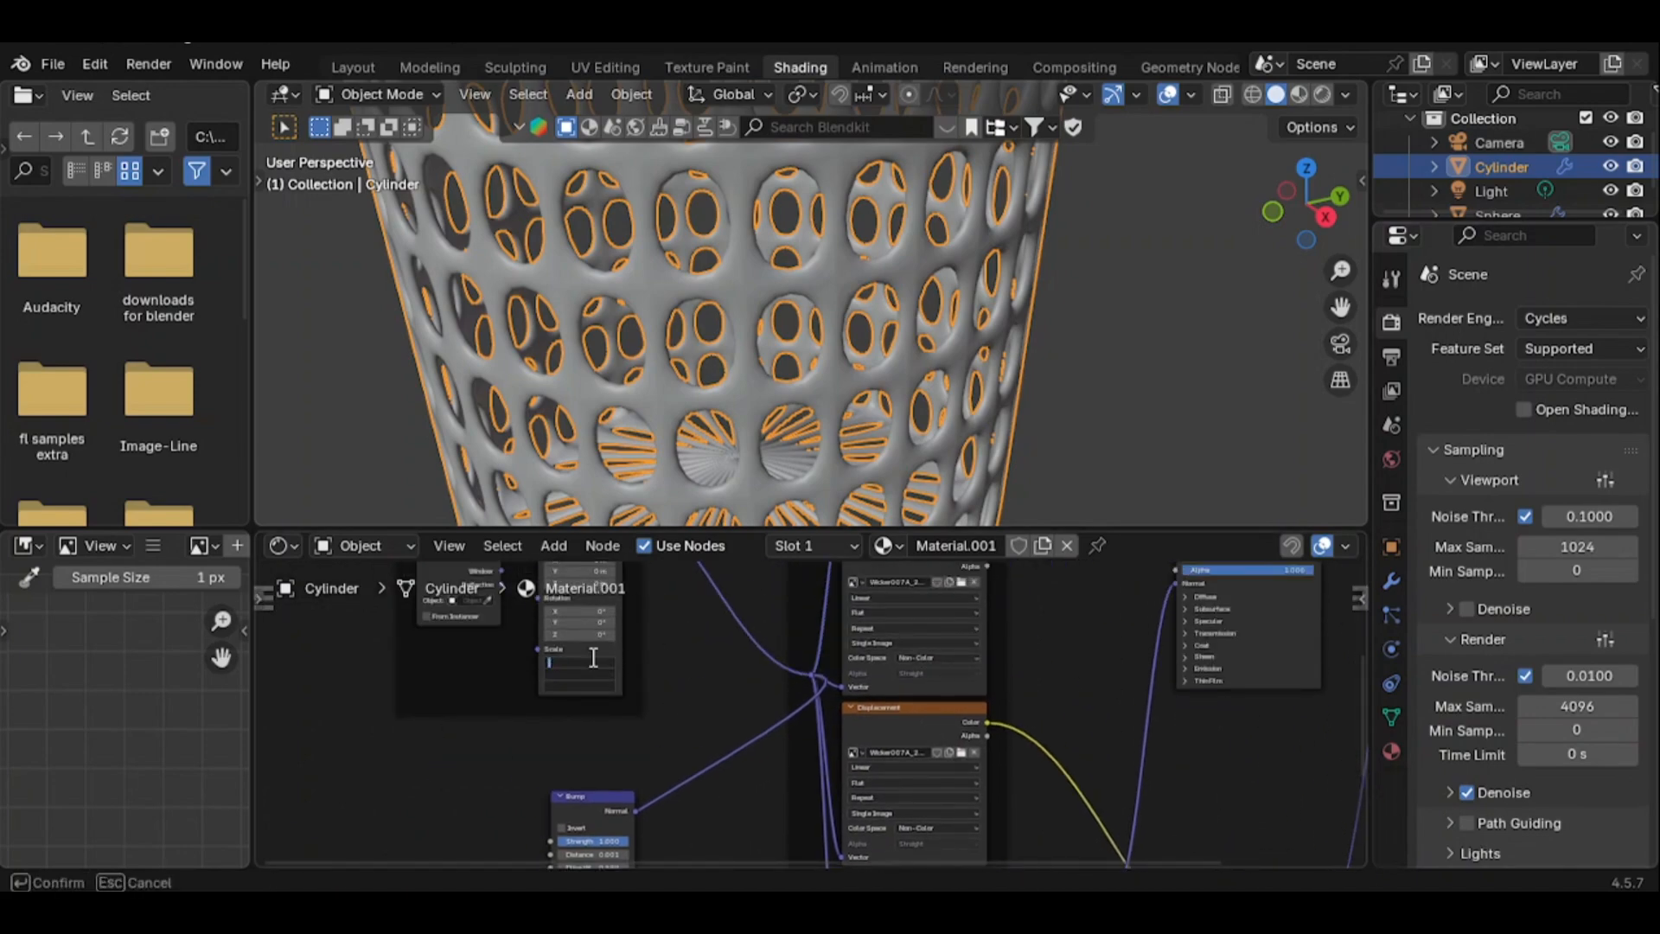
{"action": "type", "text": "40"}
{"action": "key", "text": "Return"}
Check the rescaled wicker texture on the basket in Rendered shading and return the viewport to Solid shading
{"action": "left_click", "coordinate": [1318, 96]}
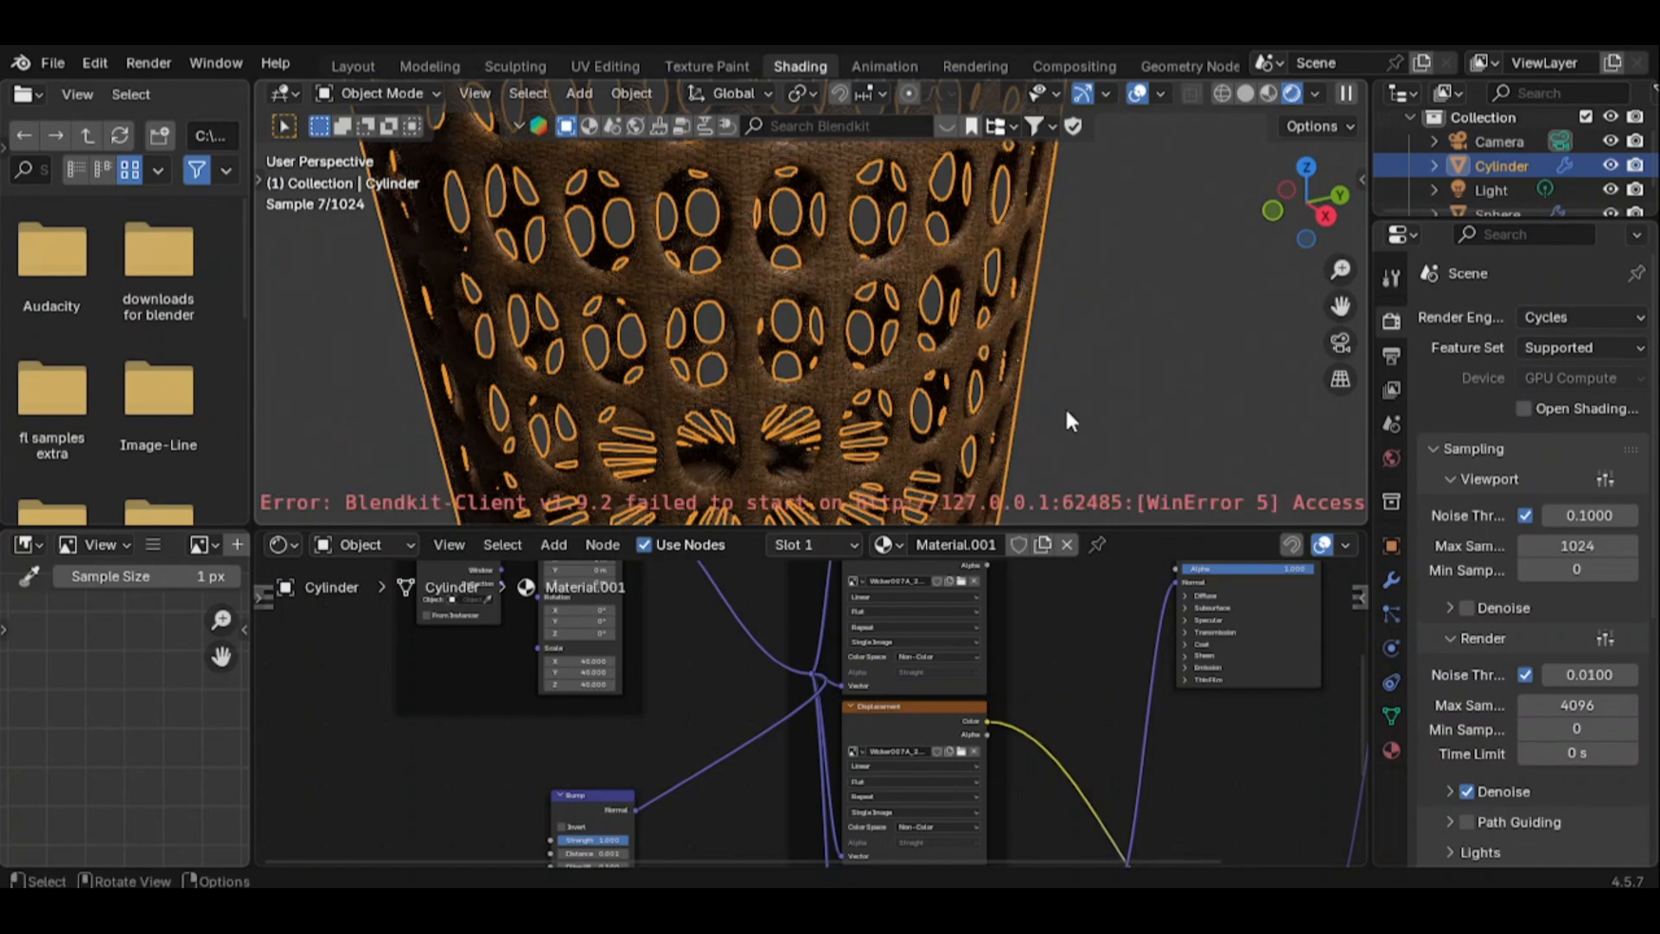
{"action": "scroll", "coordinate": [634, 766], "scroll_direction": "down", "scroll_amount": 2}
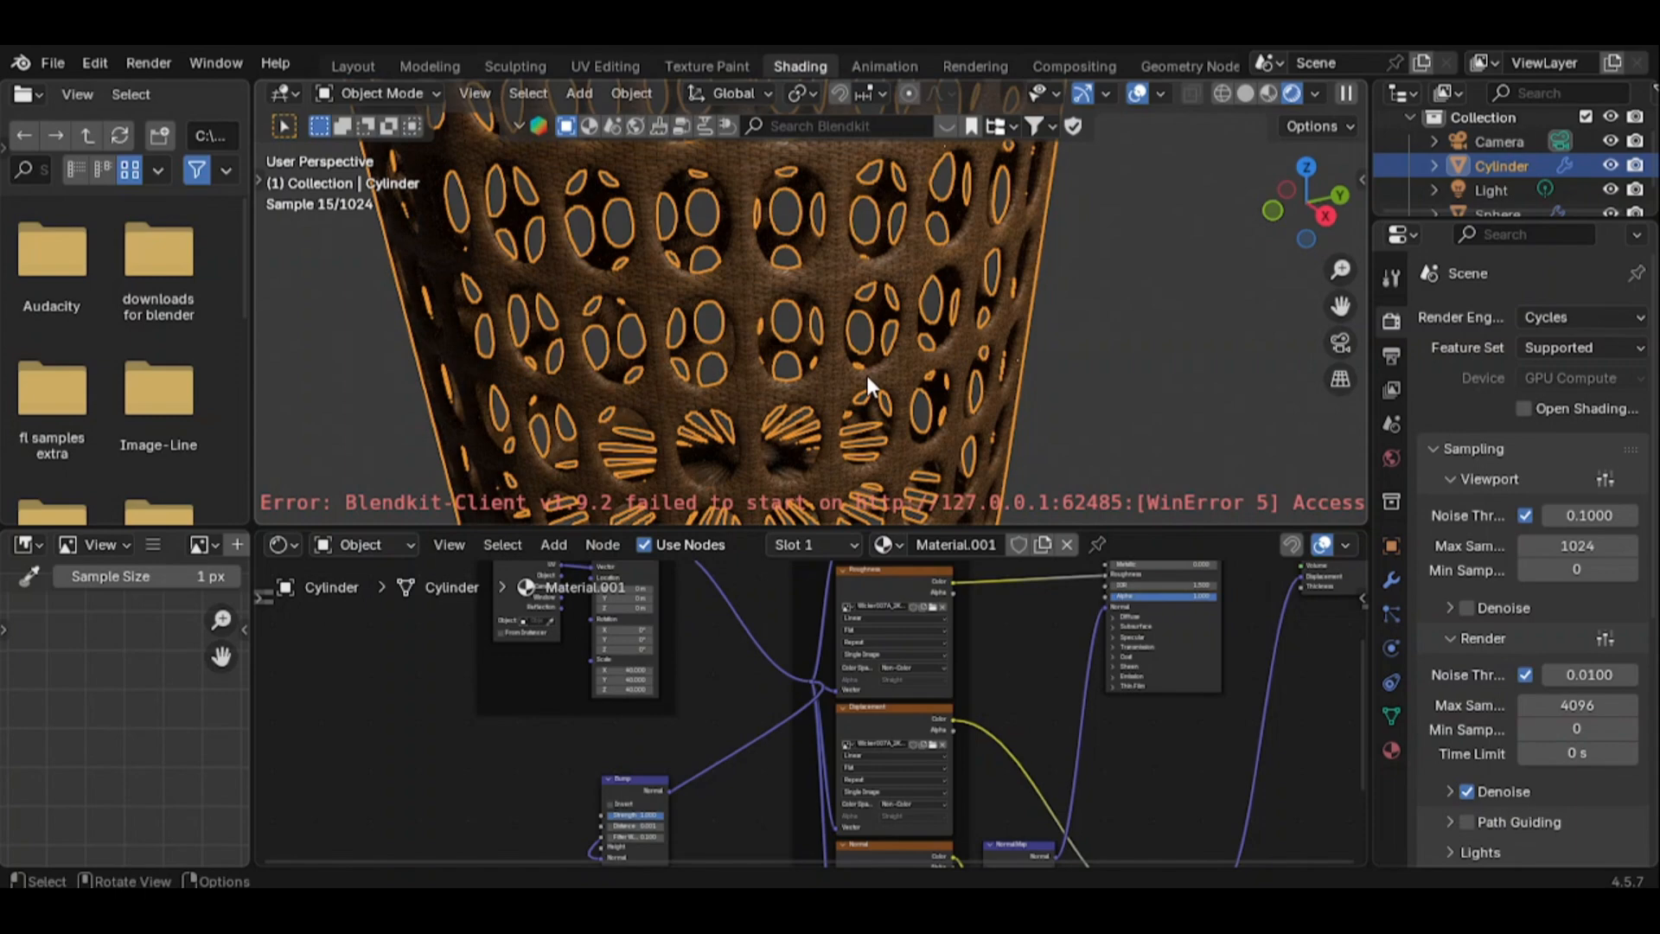
{"action": "left_click_drag", "start_coordinate": [1363, 641], "coordinate": [1373, 606]}
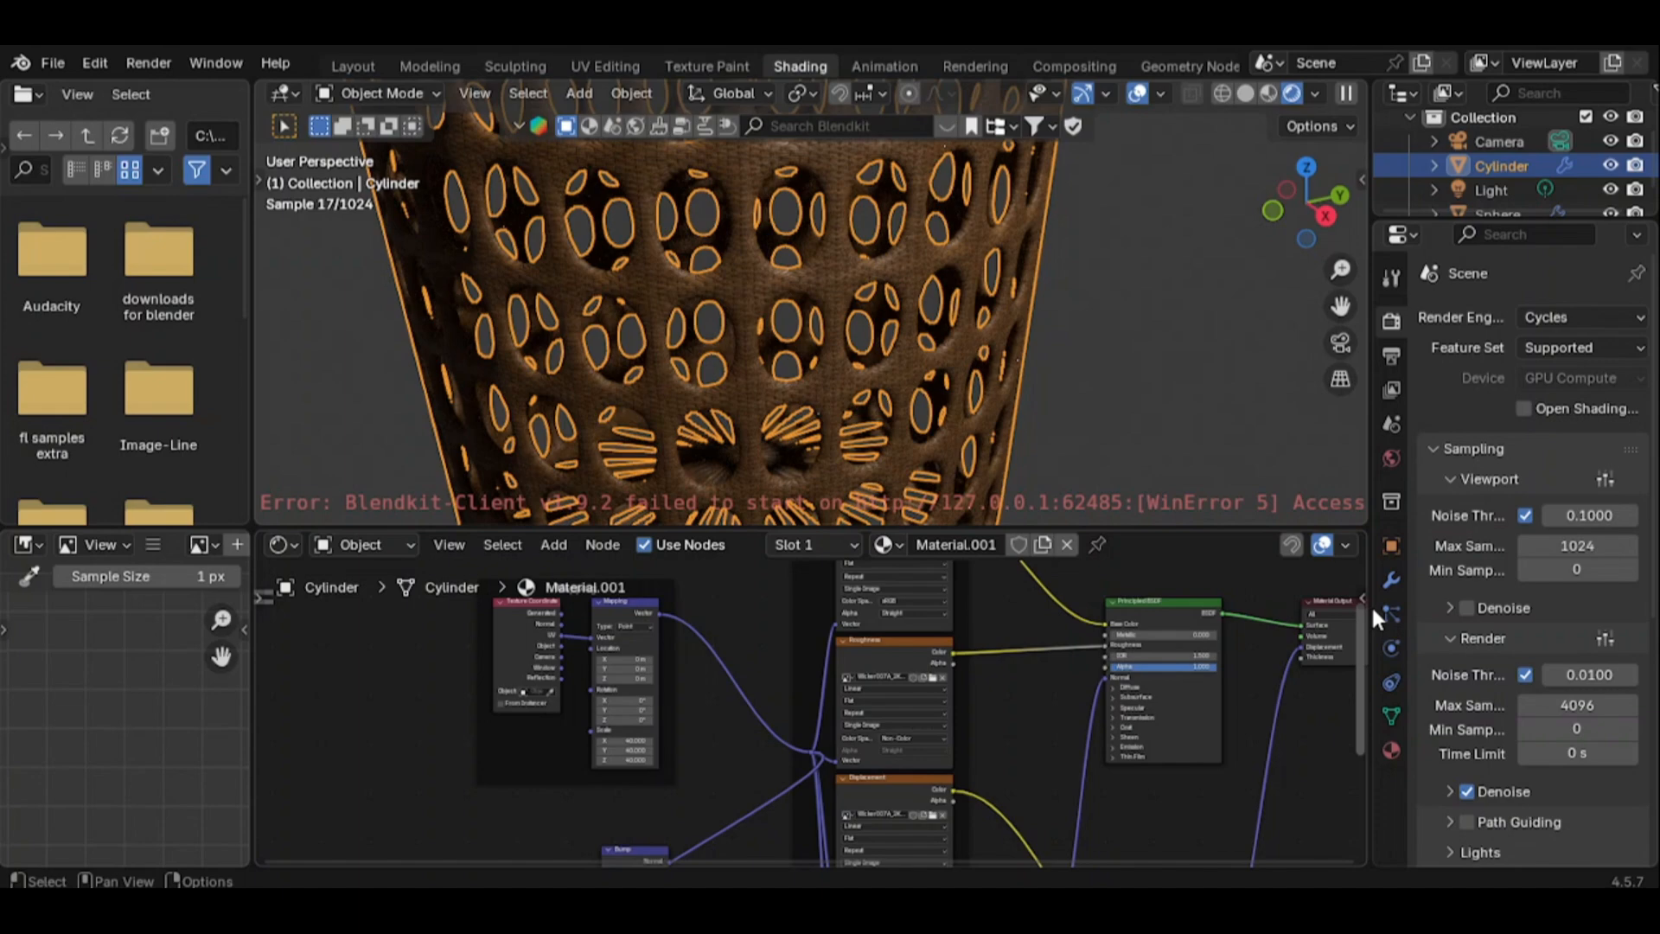
{"action": "left_click_drag", "start_coordinate": [1373, 608], "coordinate": [1361, 616]}
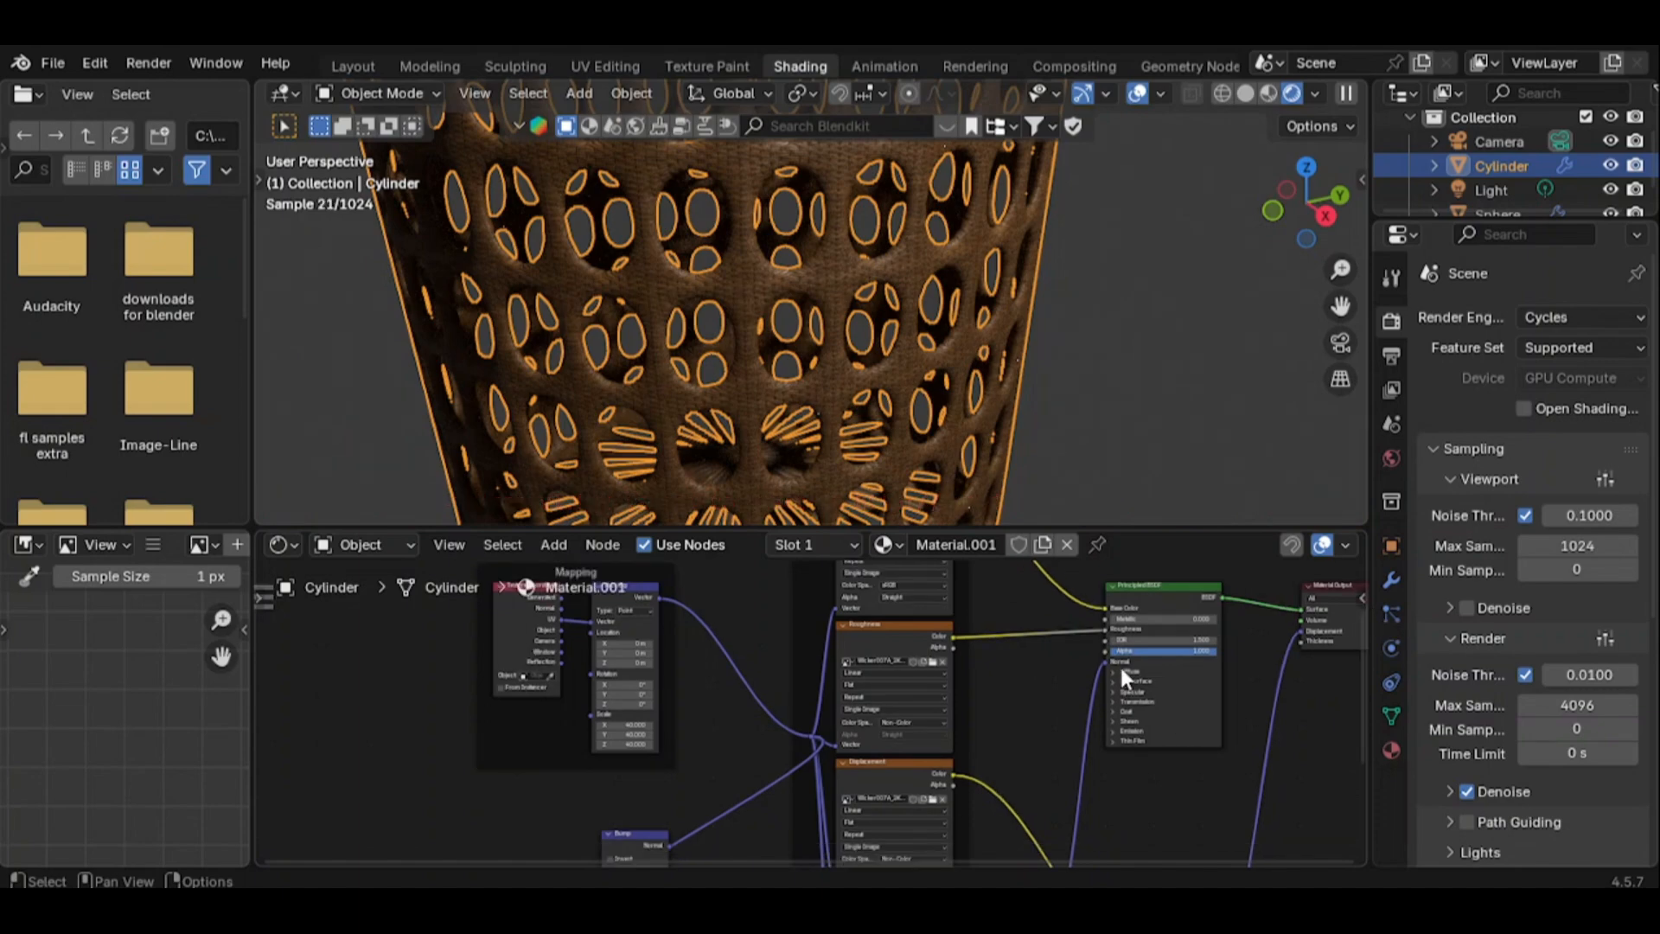
{"action": "left_click", "coordinate": [1244, 93]}
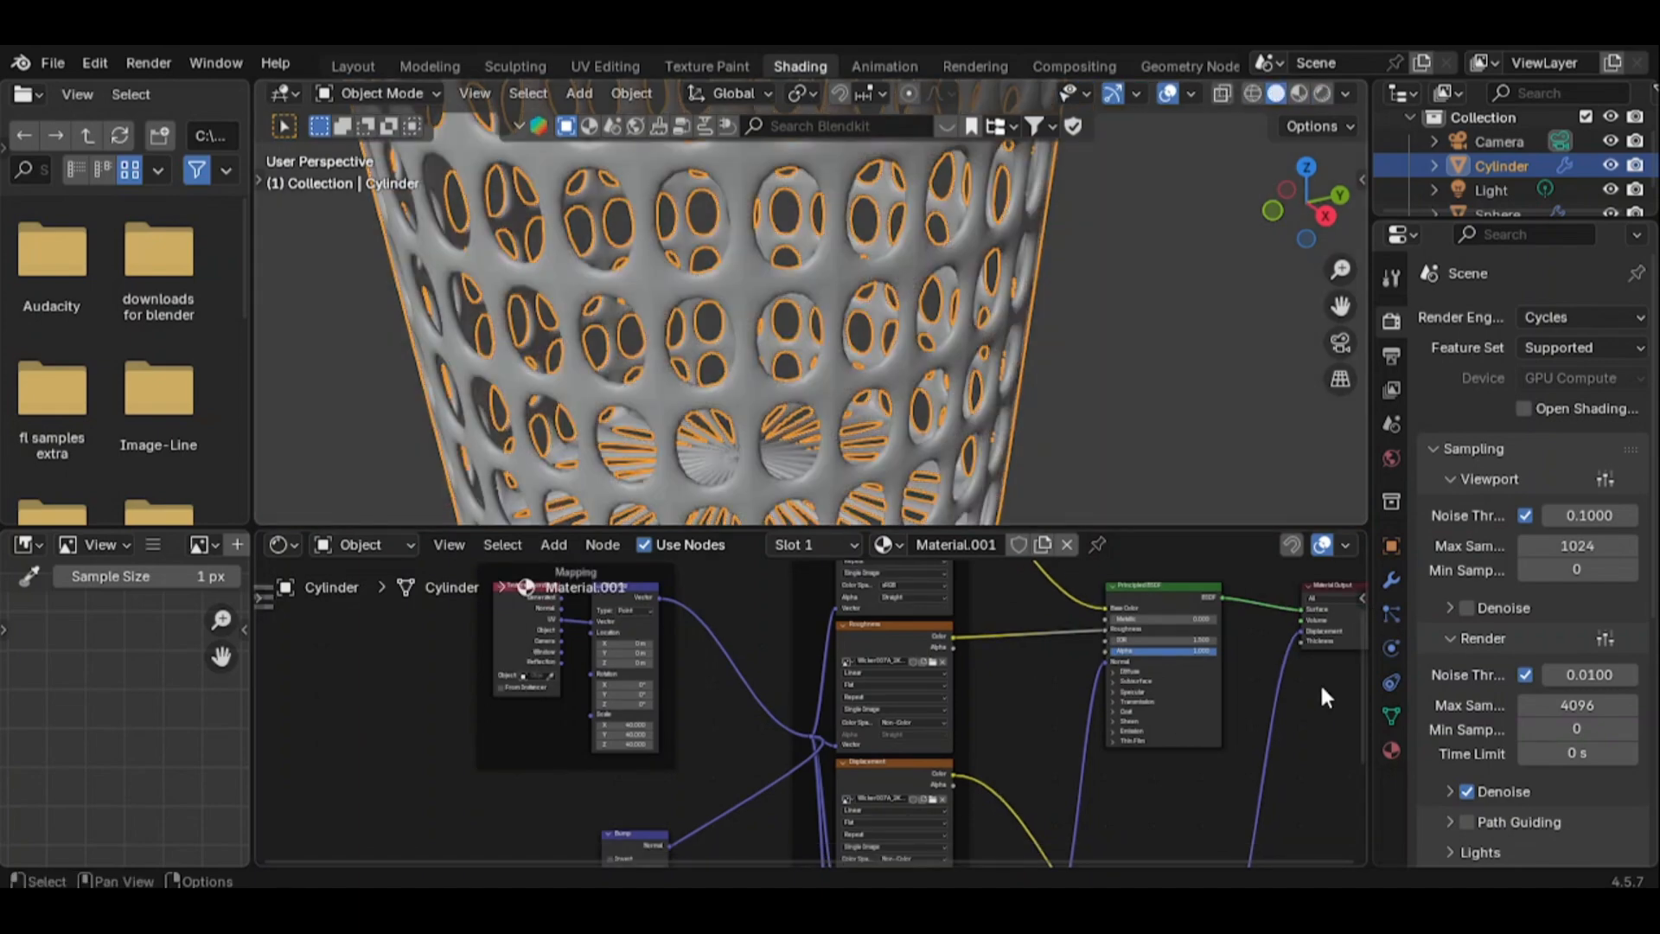
Enter an IOR value for the Principled BSDF of the basket's material
{"action": "scroll", "coordinate": [1227, 845], "scroll_direction": "right", "scroll_amount": 4, "text": "ctrl"}
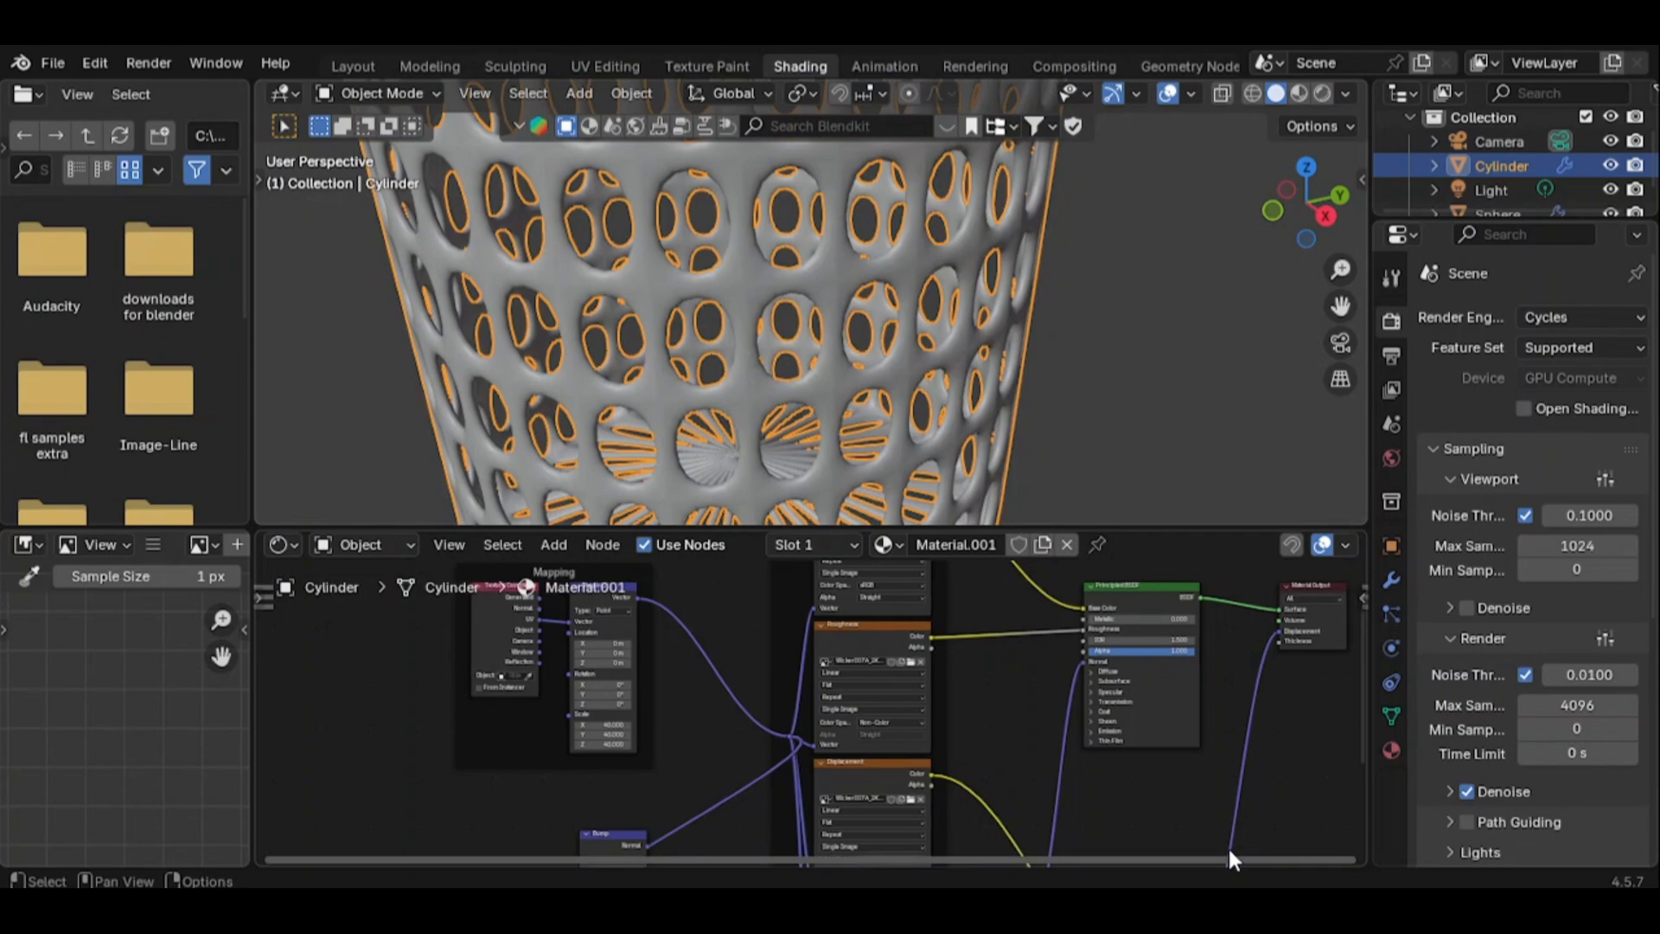
{"action": "left_click", "coordinate": [1132, 639]}
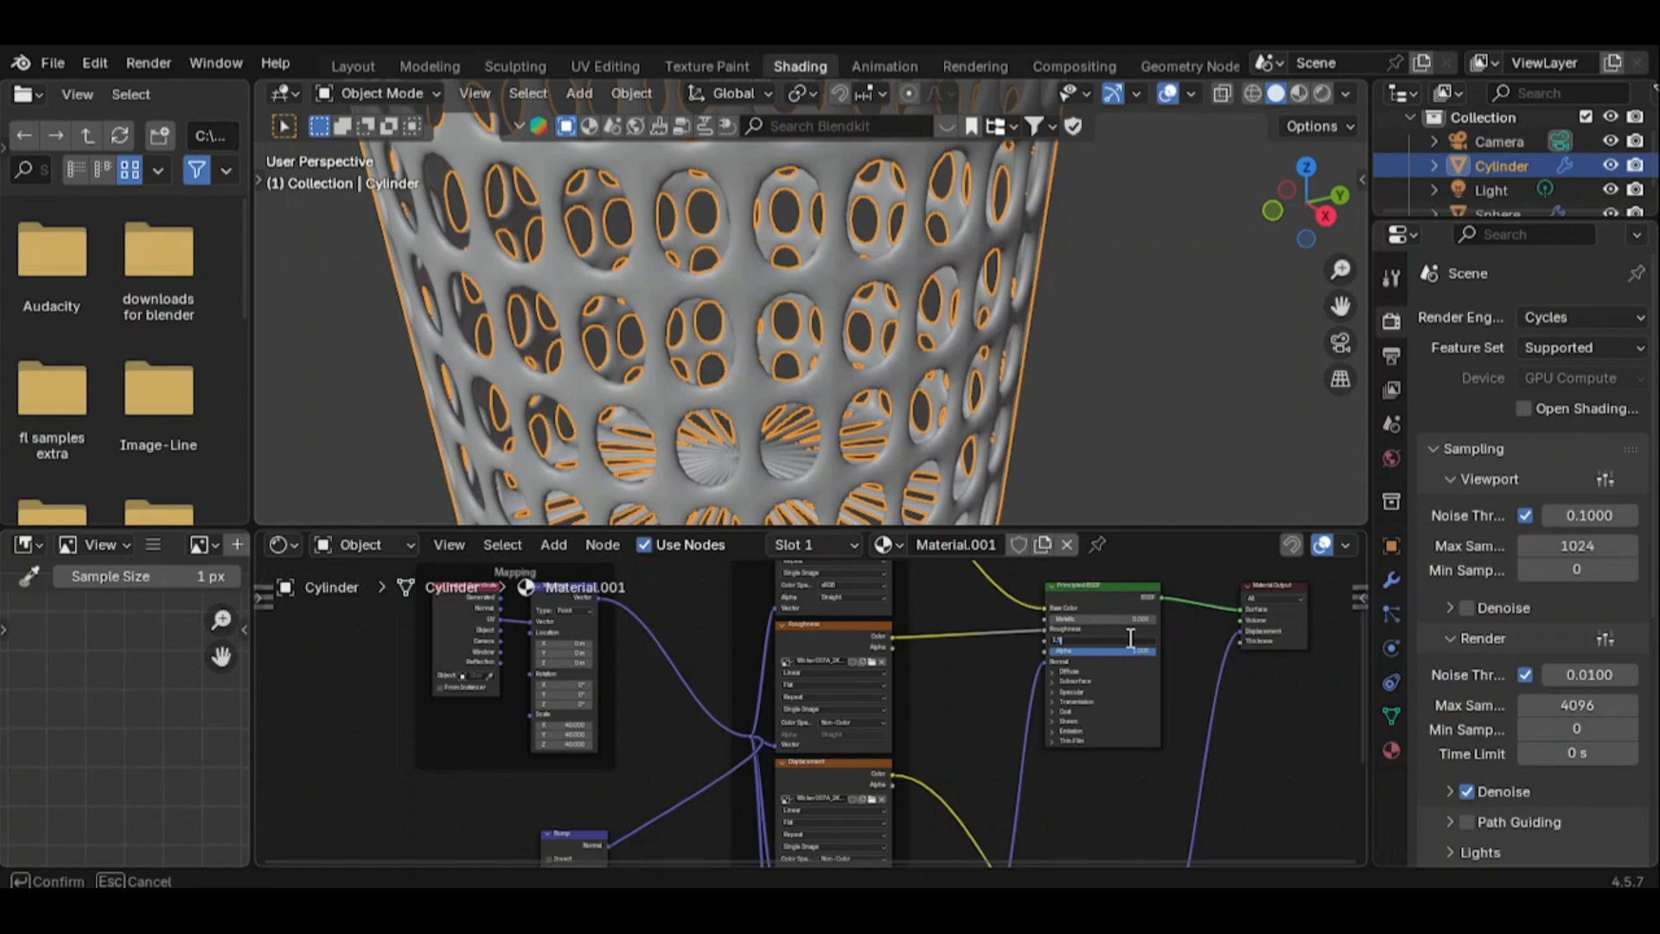
{"action": "key", "text": "Return"}
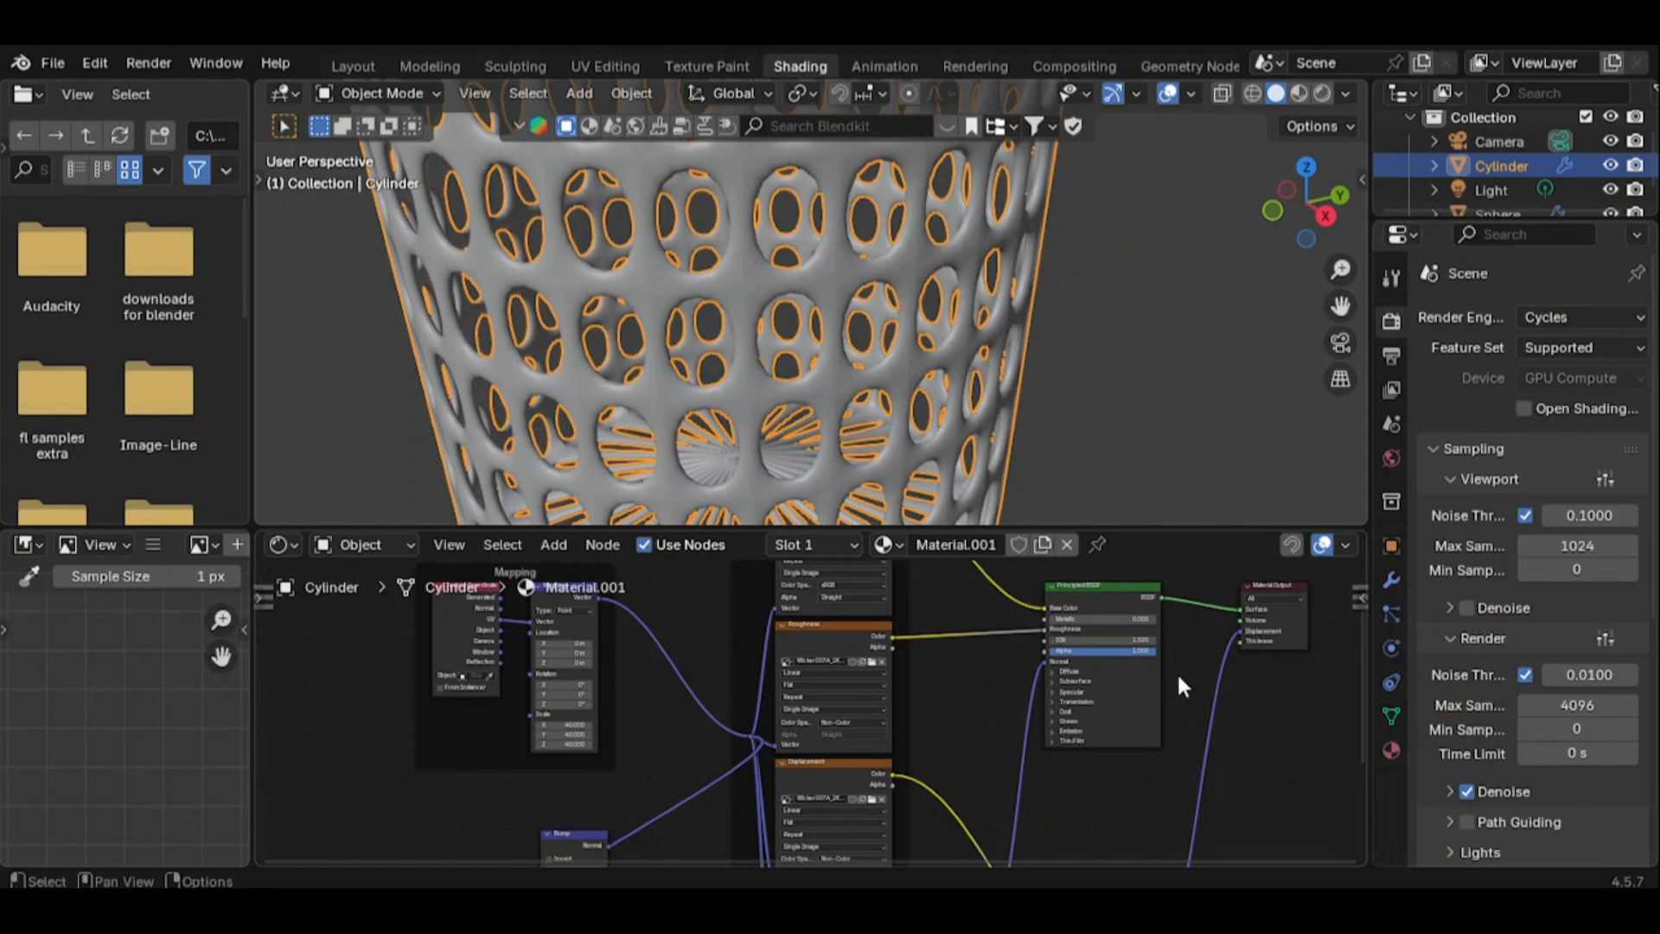
Set the Bump node's strength to 0.6 with the viewport in Rendered shading
{"action": "left_click_drag", "start_coordinate": [1357, 686], "coordinate": [1331, 802]}
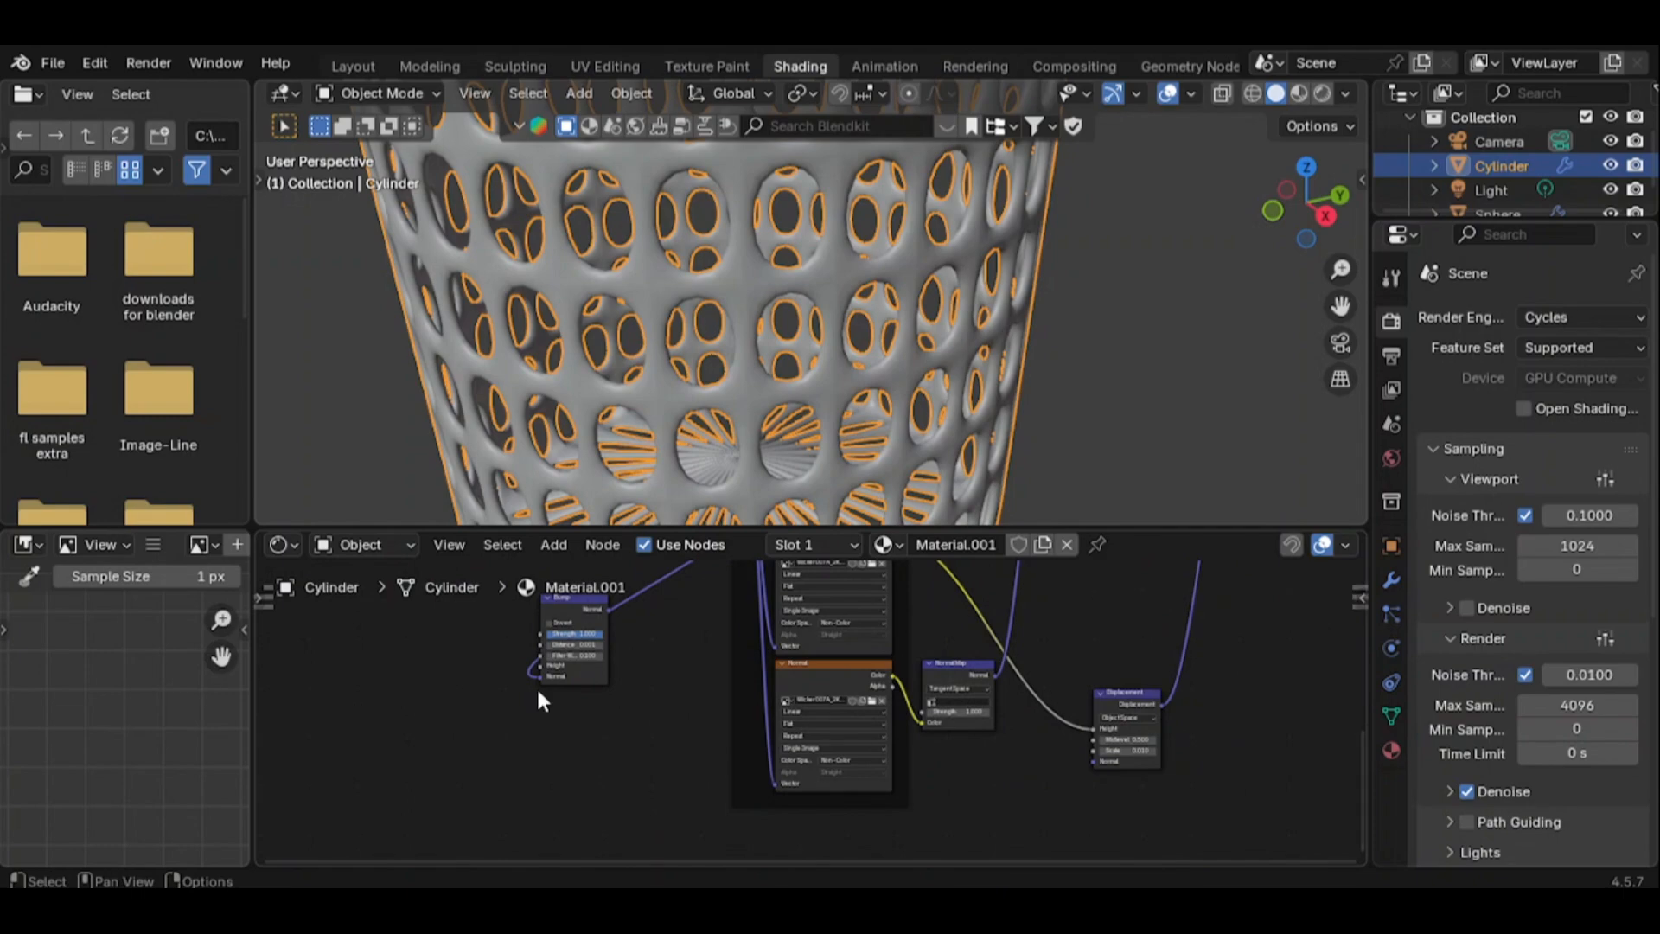
{"action": "left_click", "coordinate": [1321, 93]}
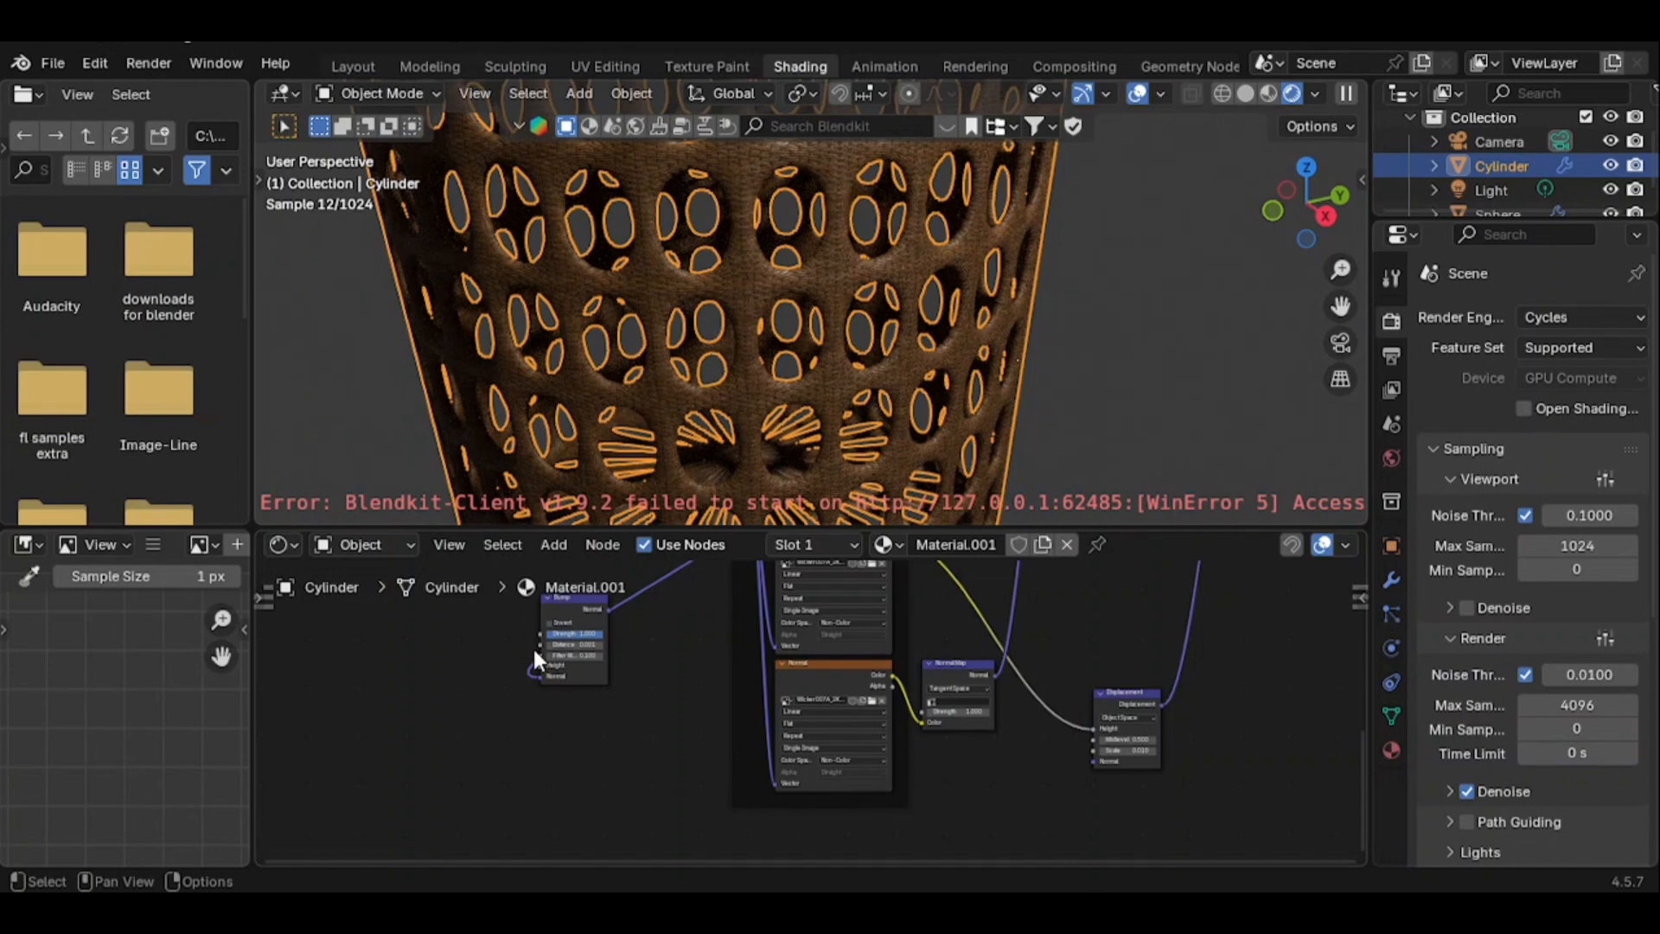
{"action": "left_click", "coordinate": [575, 634]}
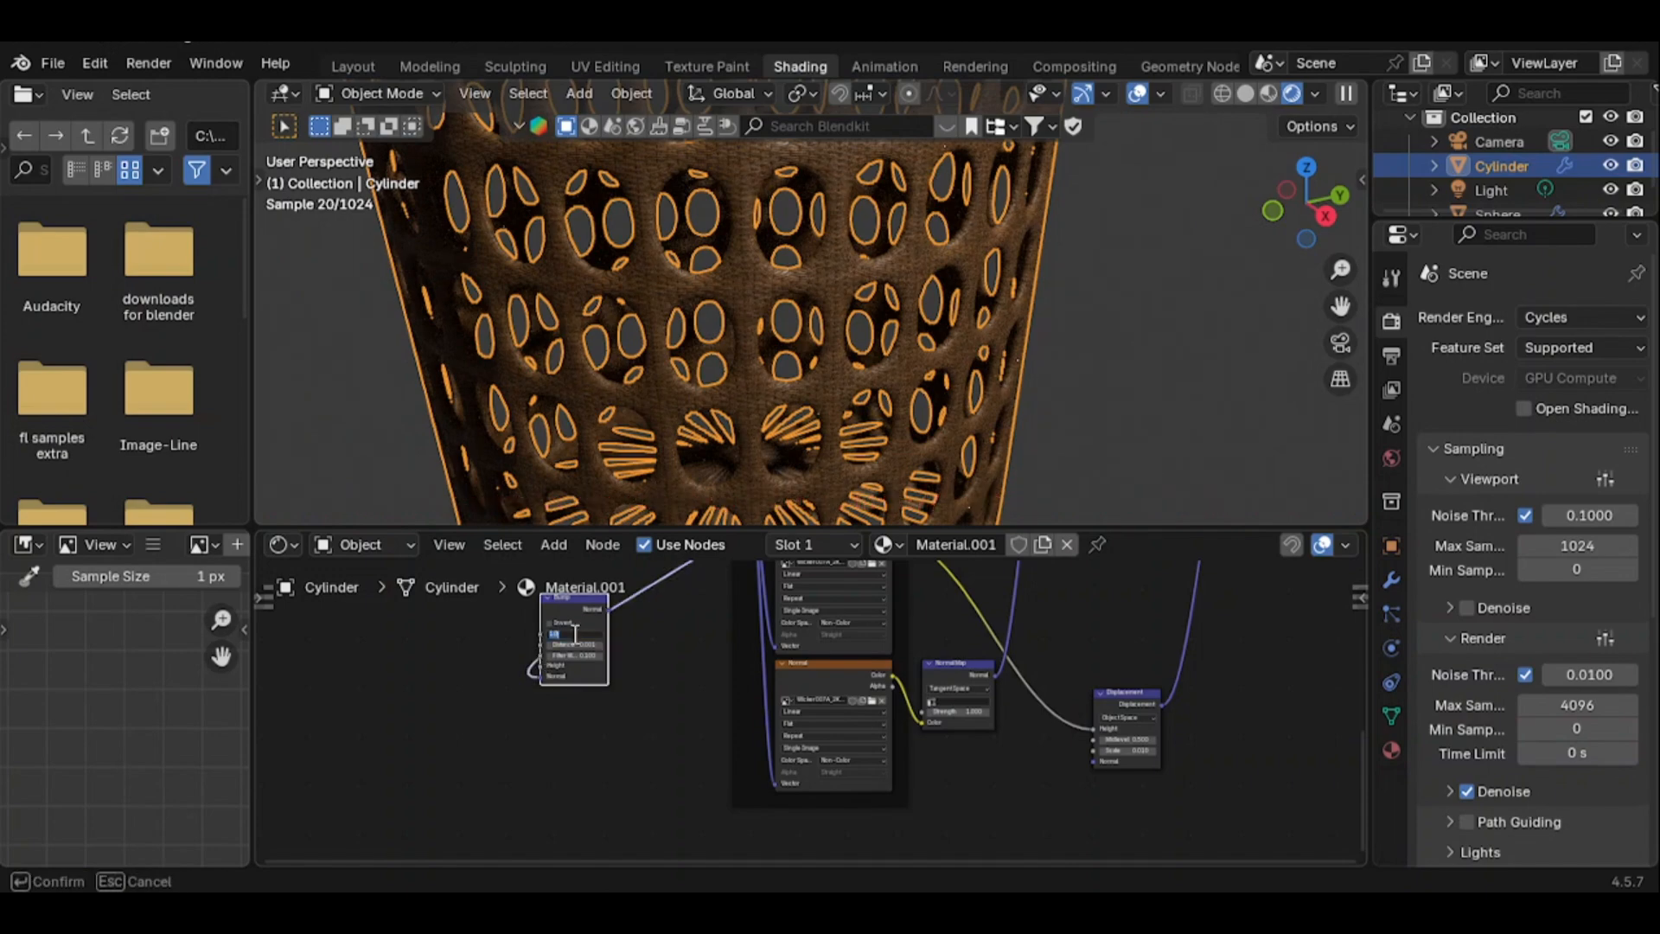
{"action": "key", "text": "BackSpace"}
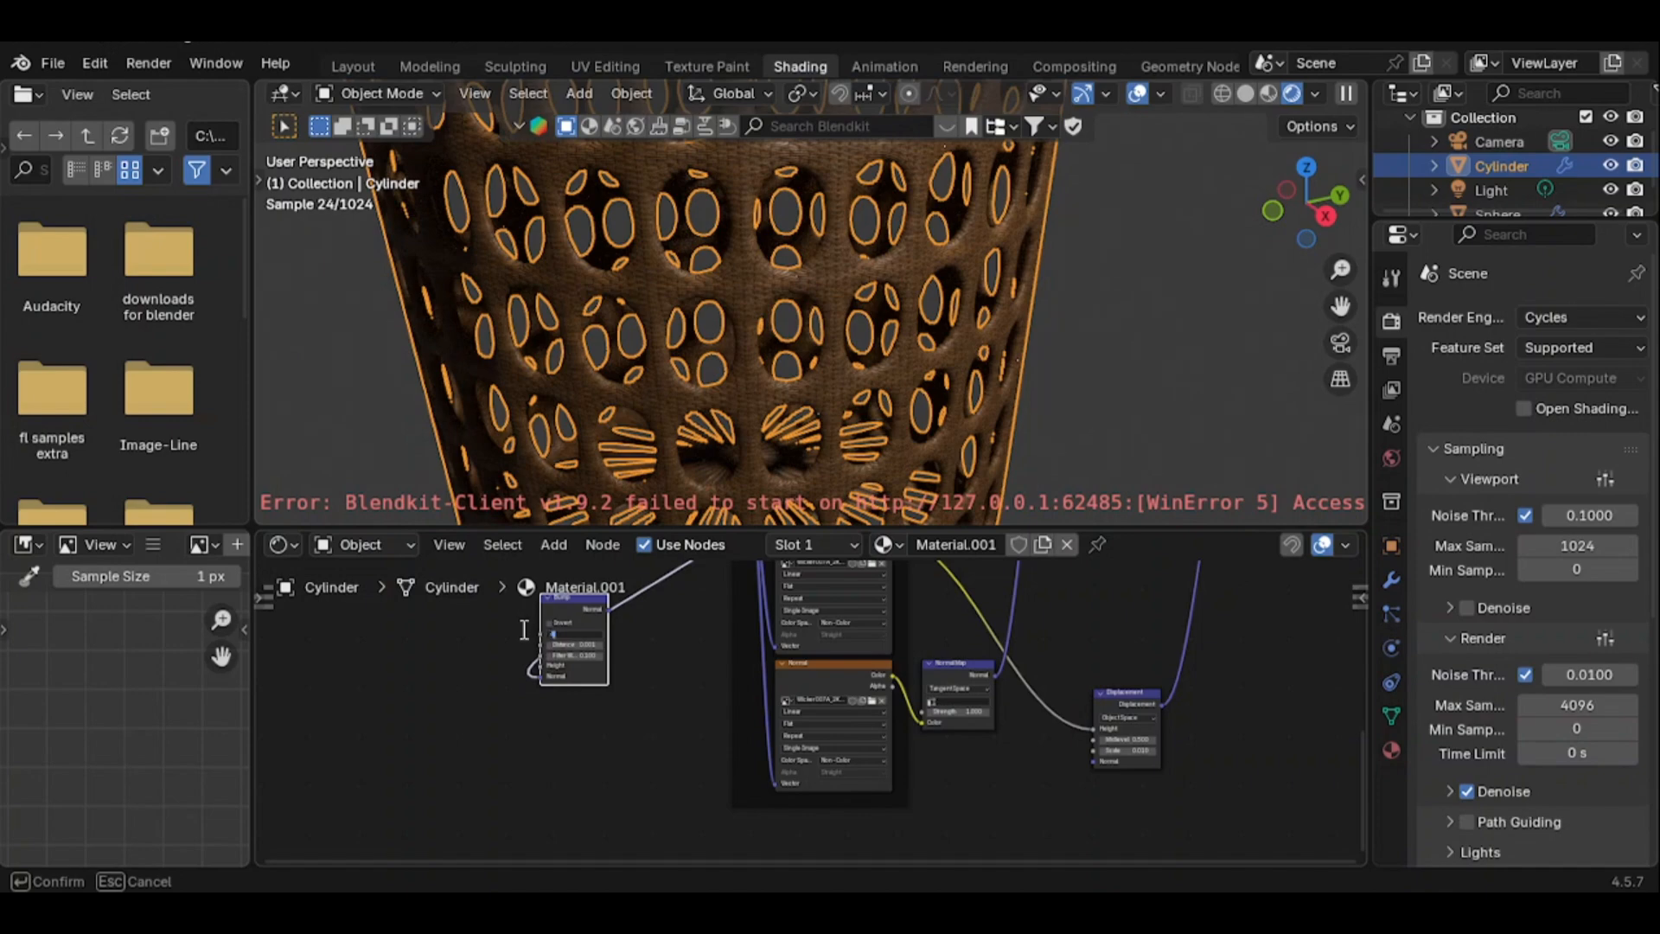
{"action": "type", "text": ".6"}
{"action": "key", "text": "Return"}
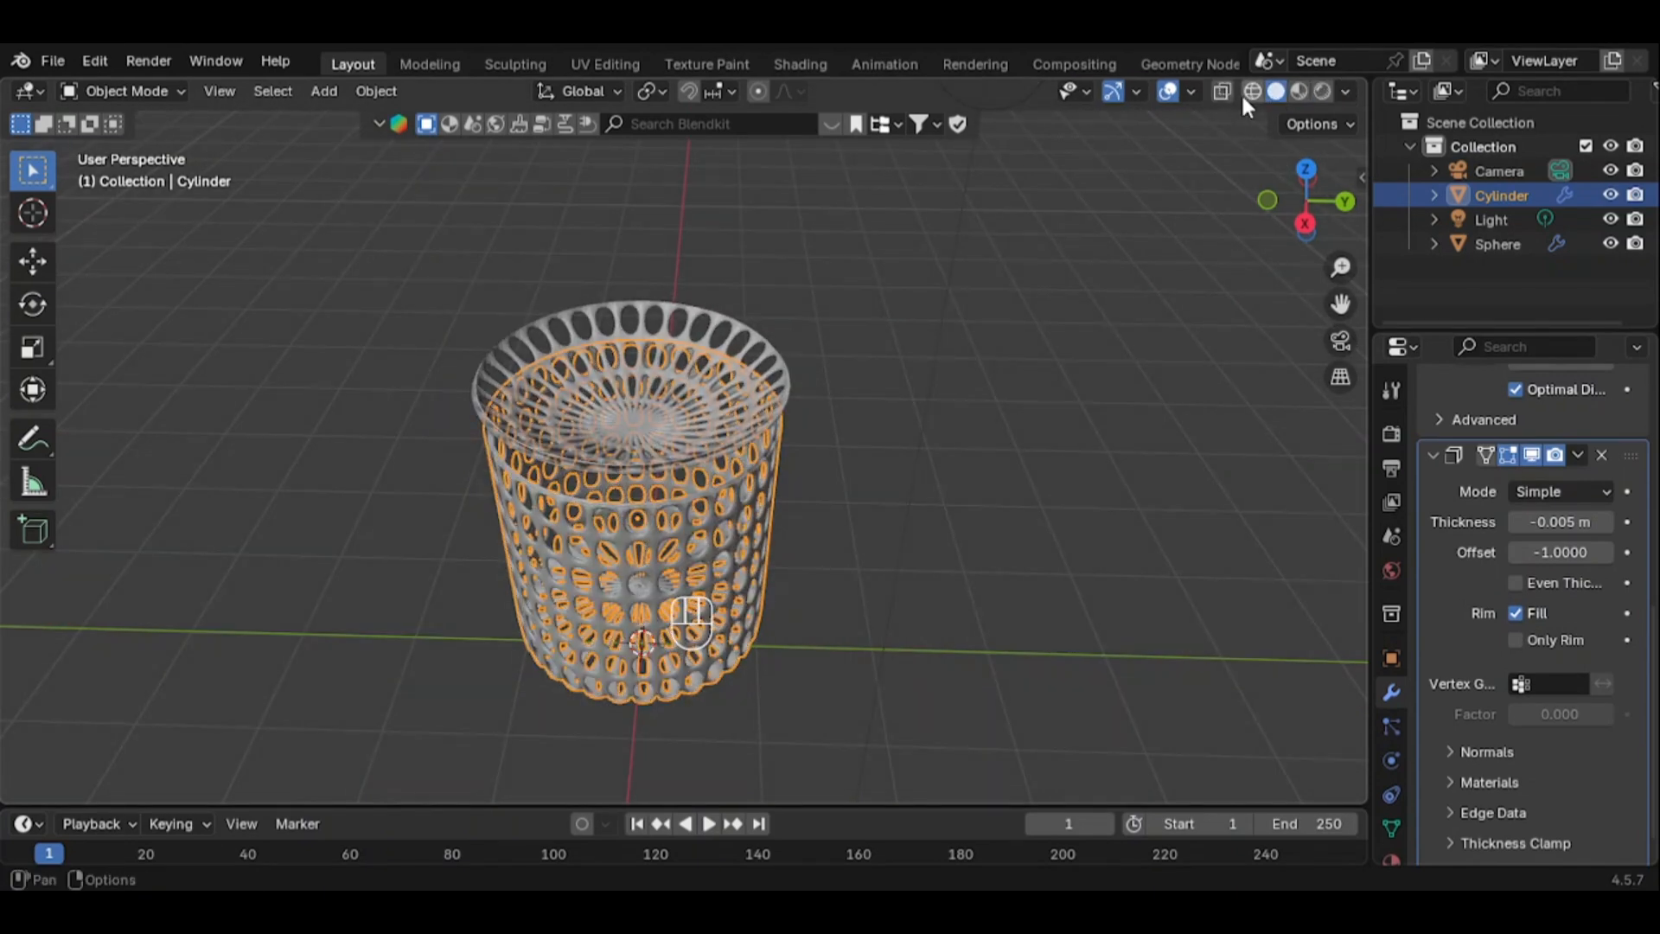
Link the basket's material to the bowl and check both objects in Rendered shading
{"action": "left_click", "coordinate": [665, 309], "text": "shift"}
{"action": "left_click", "coordinate": [646, 611], "text": "shift"}
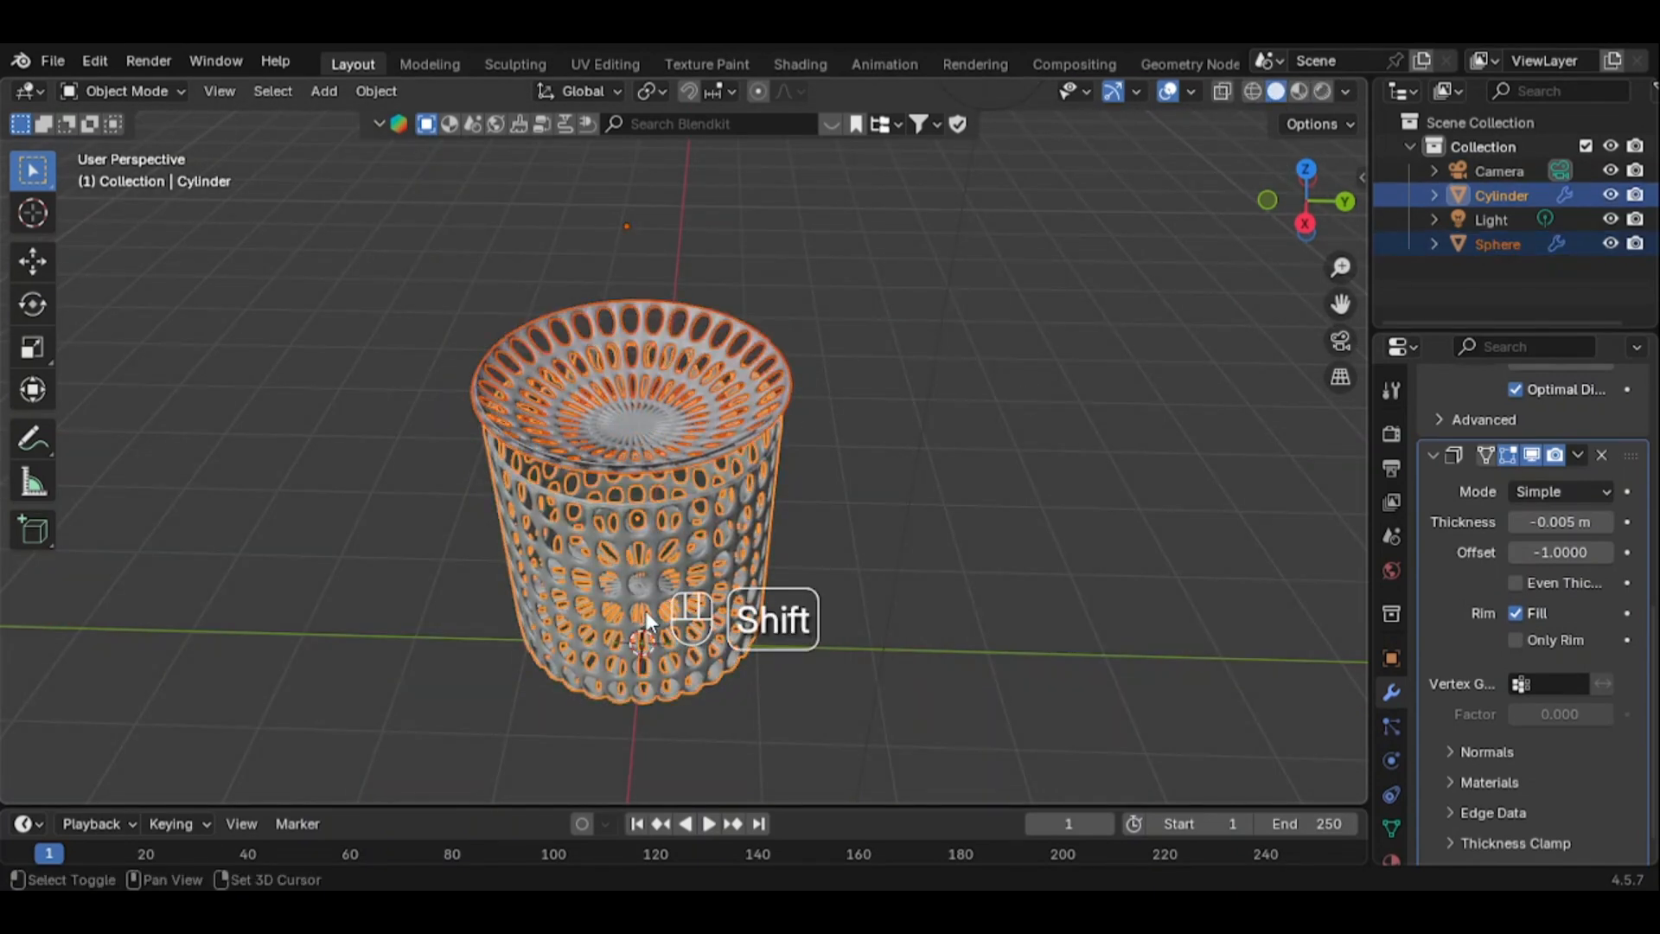
{"action": "left_click", "coordinate": [381, 93]}
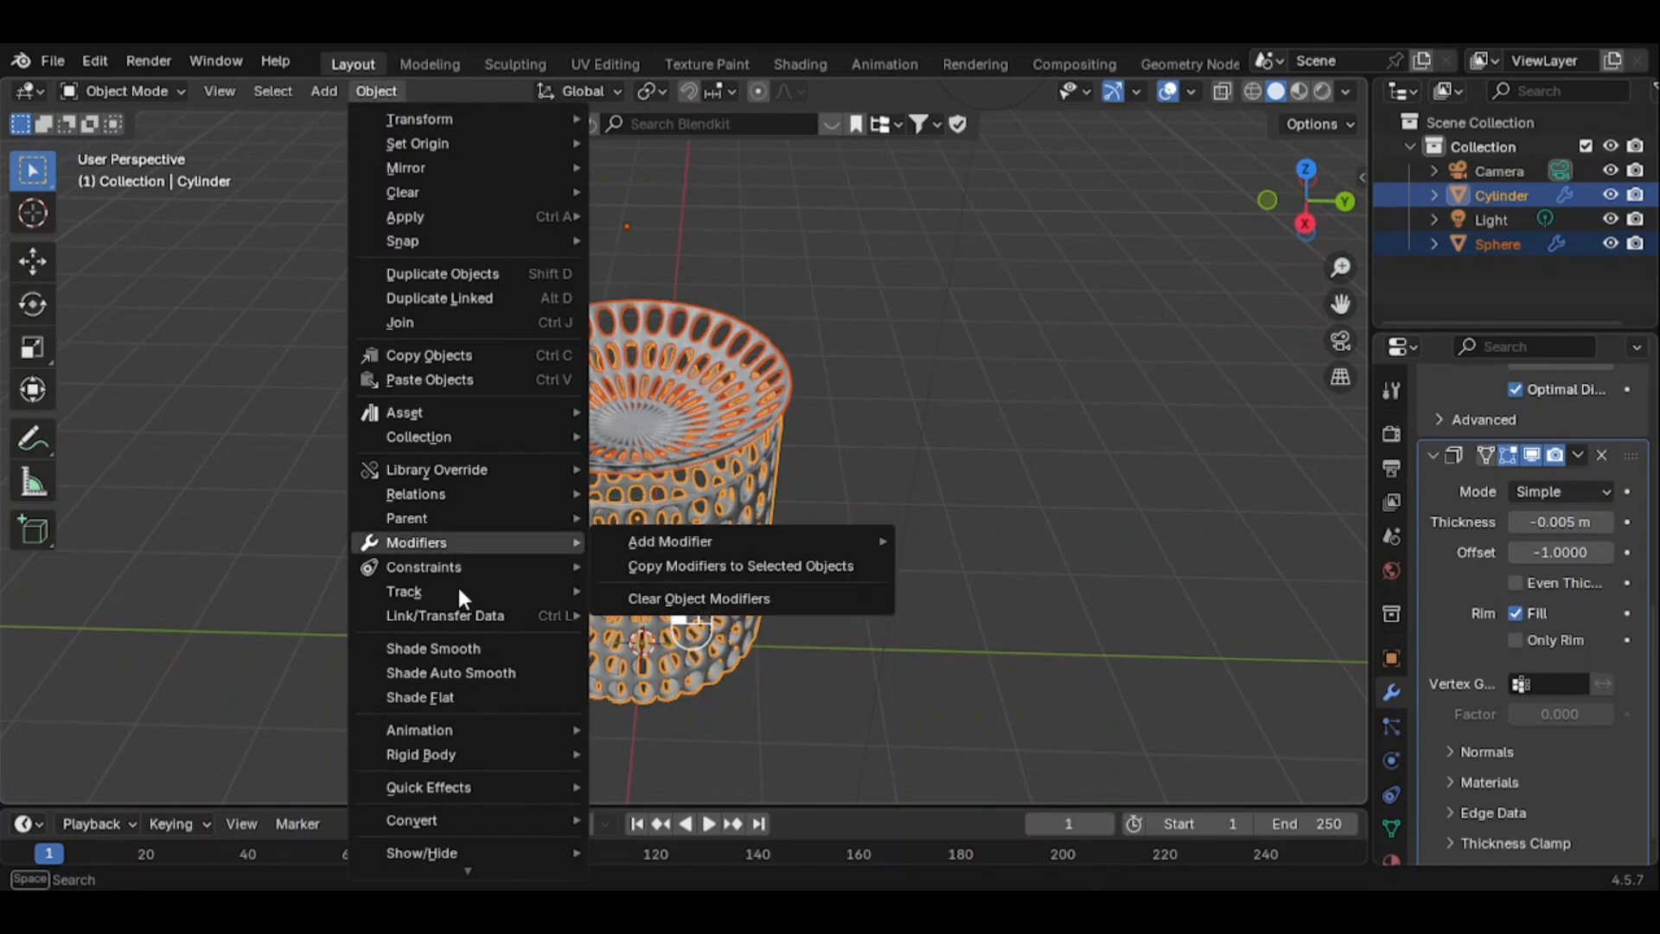
{"action": "mouse_move", "coordinate": [464, 612]}
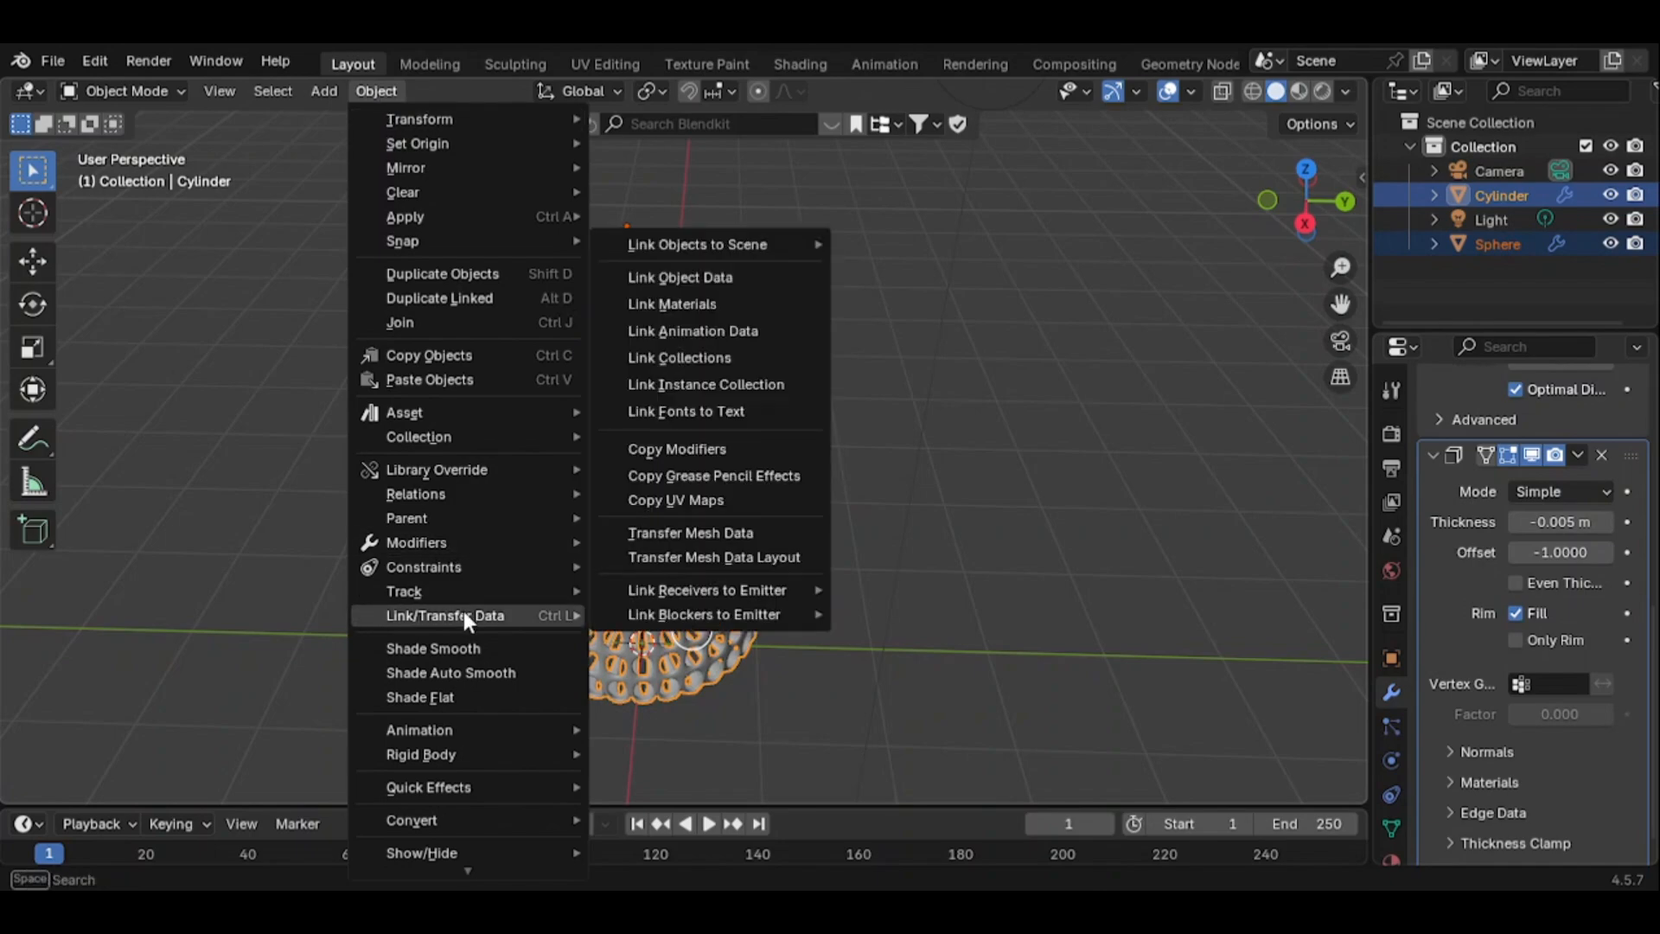
{"action": "left_click", "coordinate": [710, 303]}
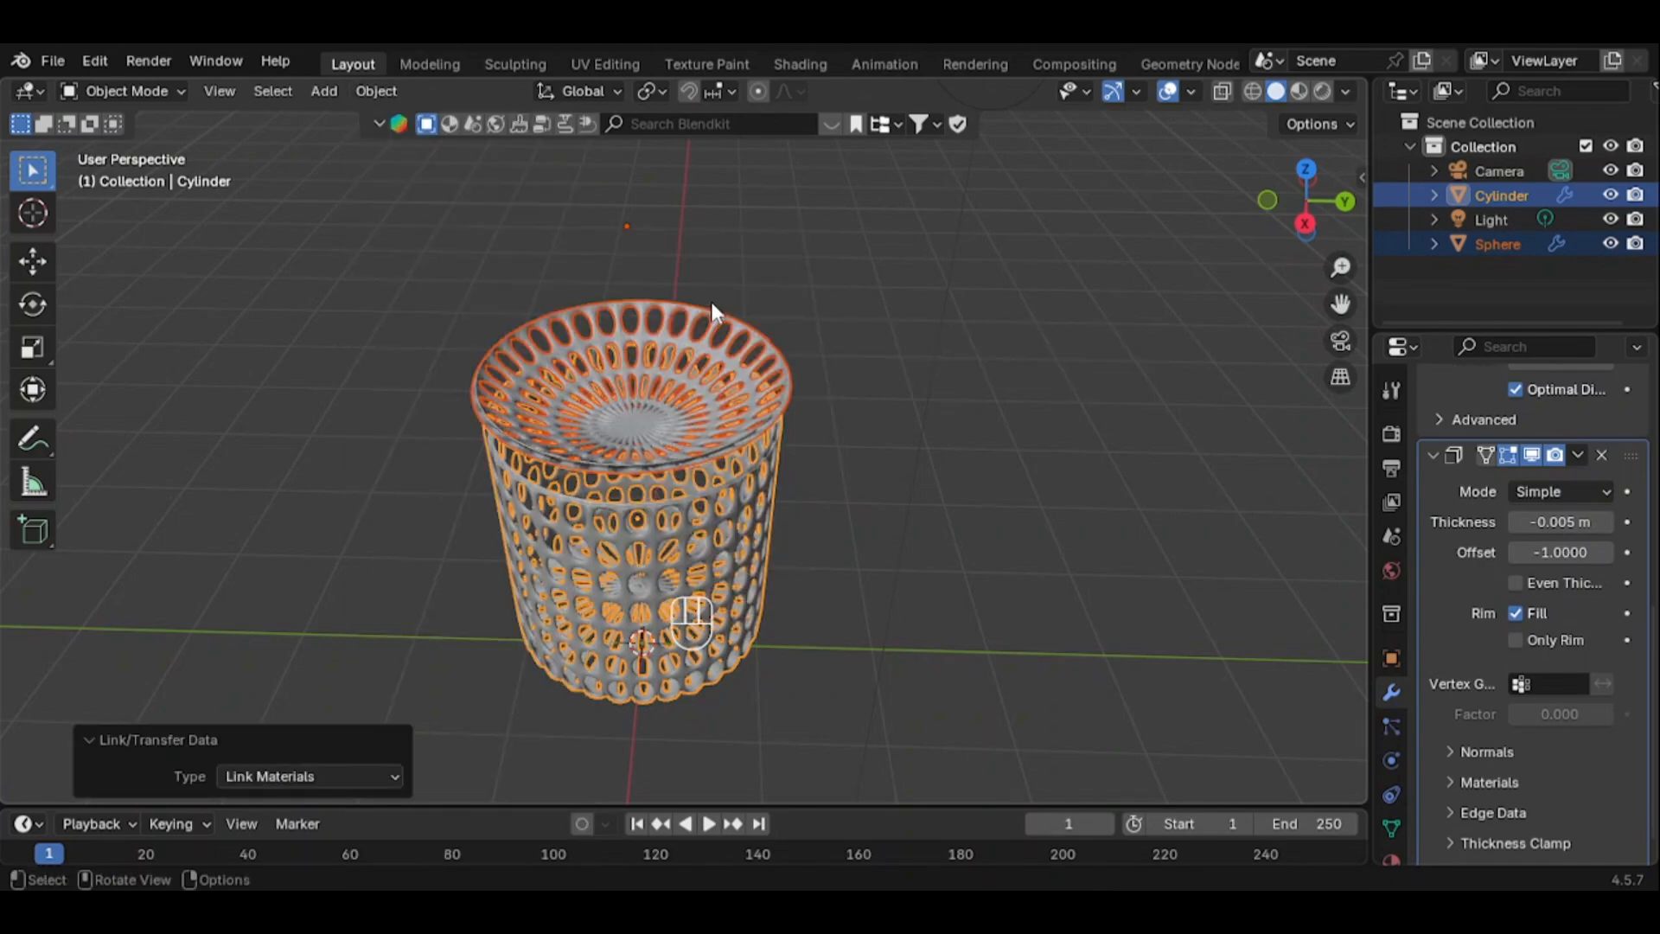
{"action": "left_click", "coordinate": [1321, 86]}
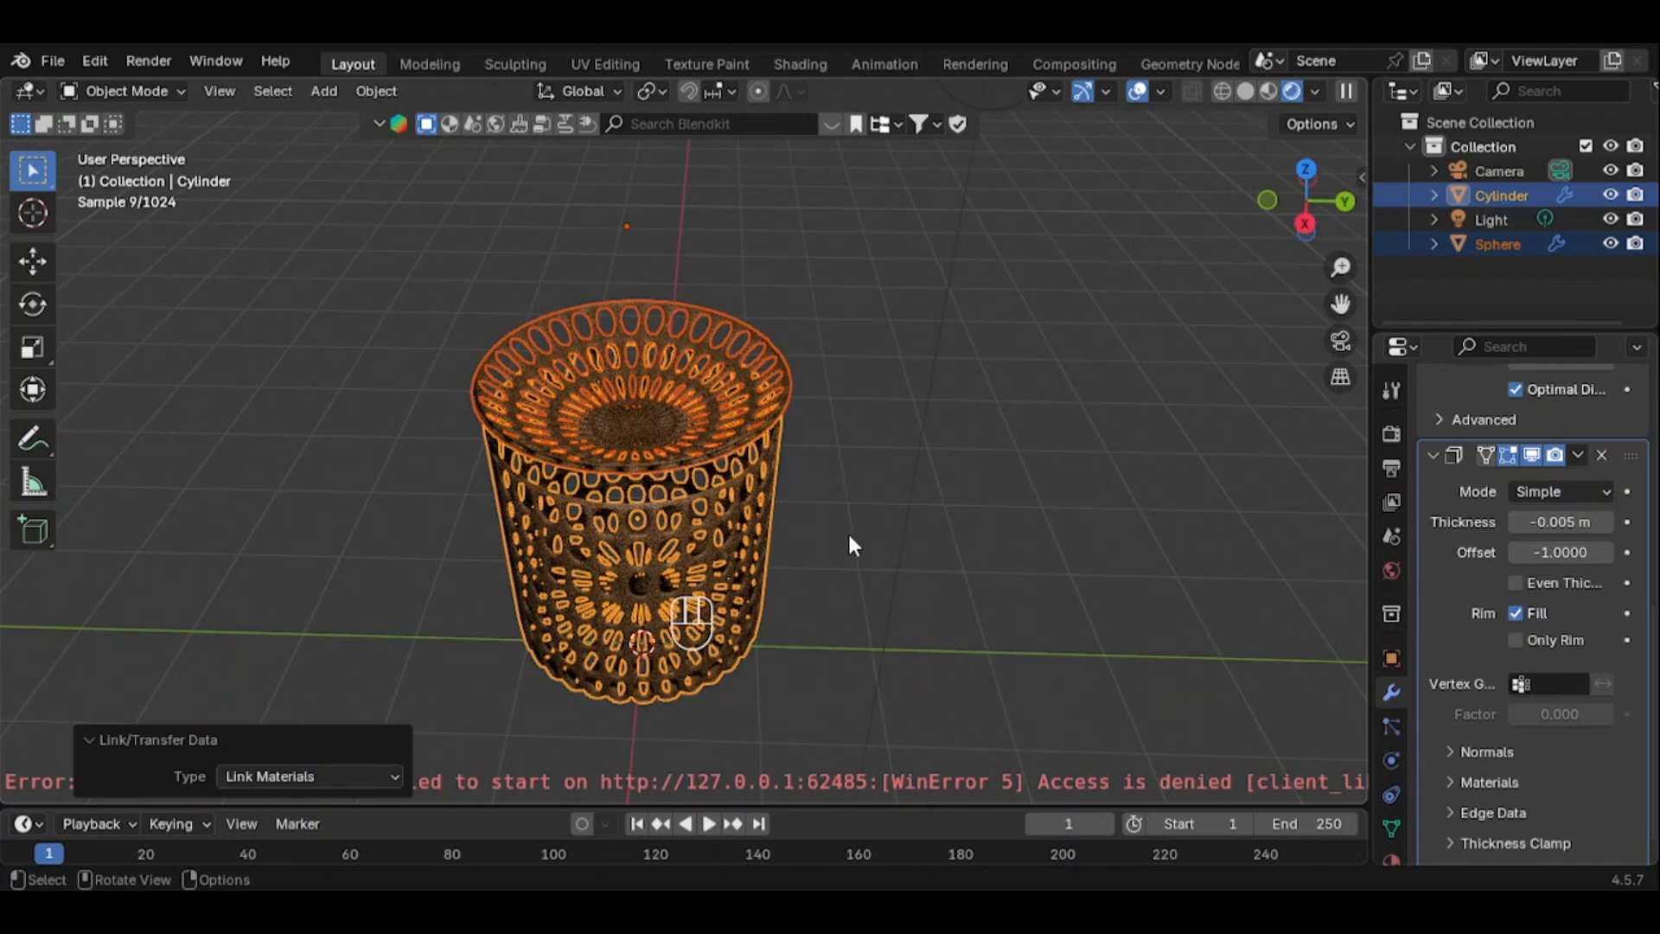
{"action": "middle_click_drag", "start_coordinate": [850, 538], "coordinate": [1219, 113]}
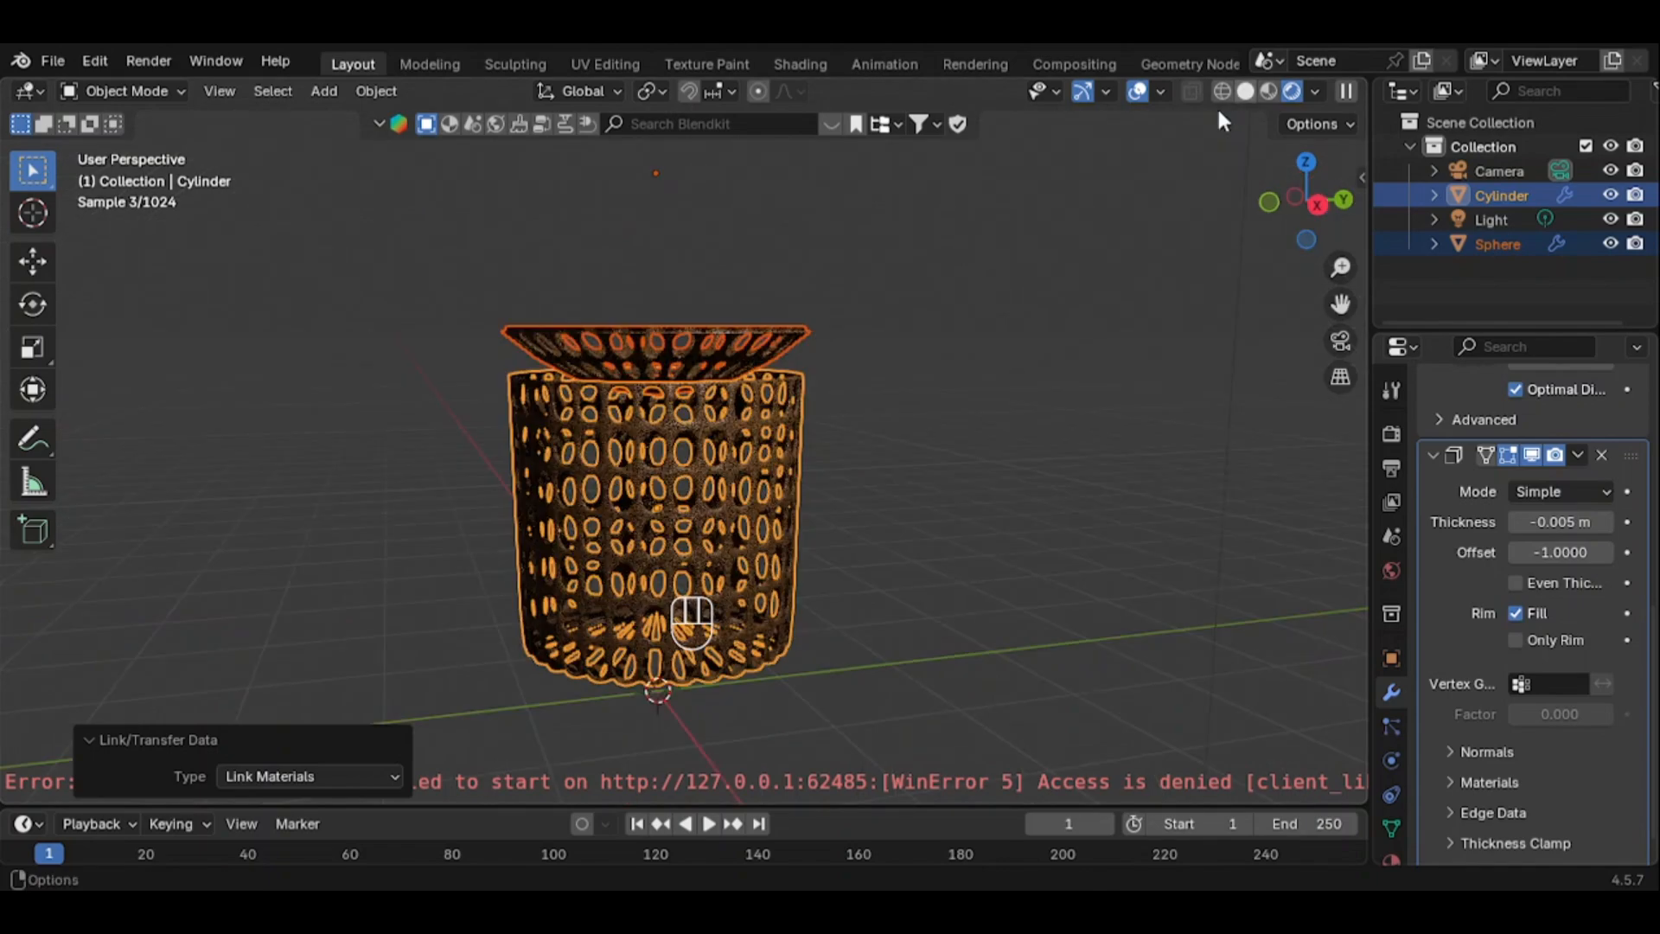
Return to Solid shading, add a Spot light and move it straight up along Z by about 13.36 m
{"action": "left_click", "coordinate": [1244, 90]}
{"action": "key", "text": "shift+a"}
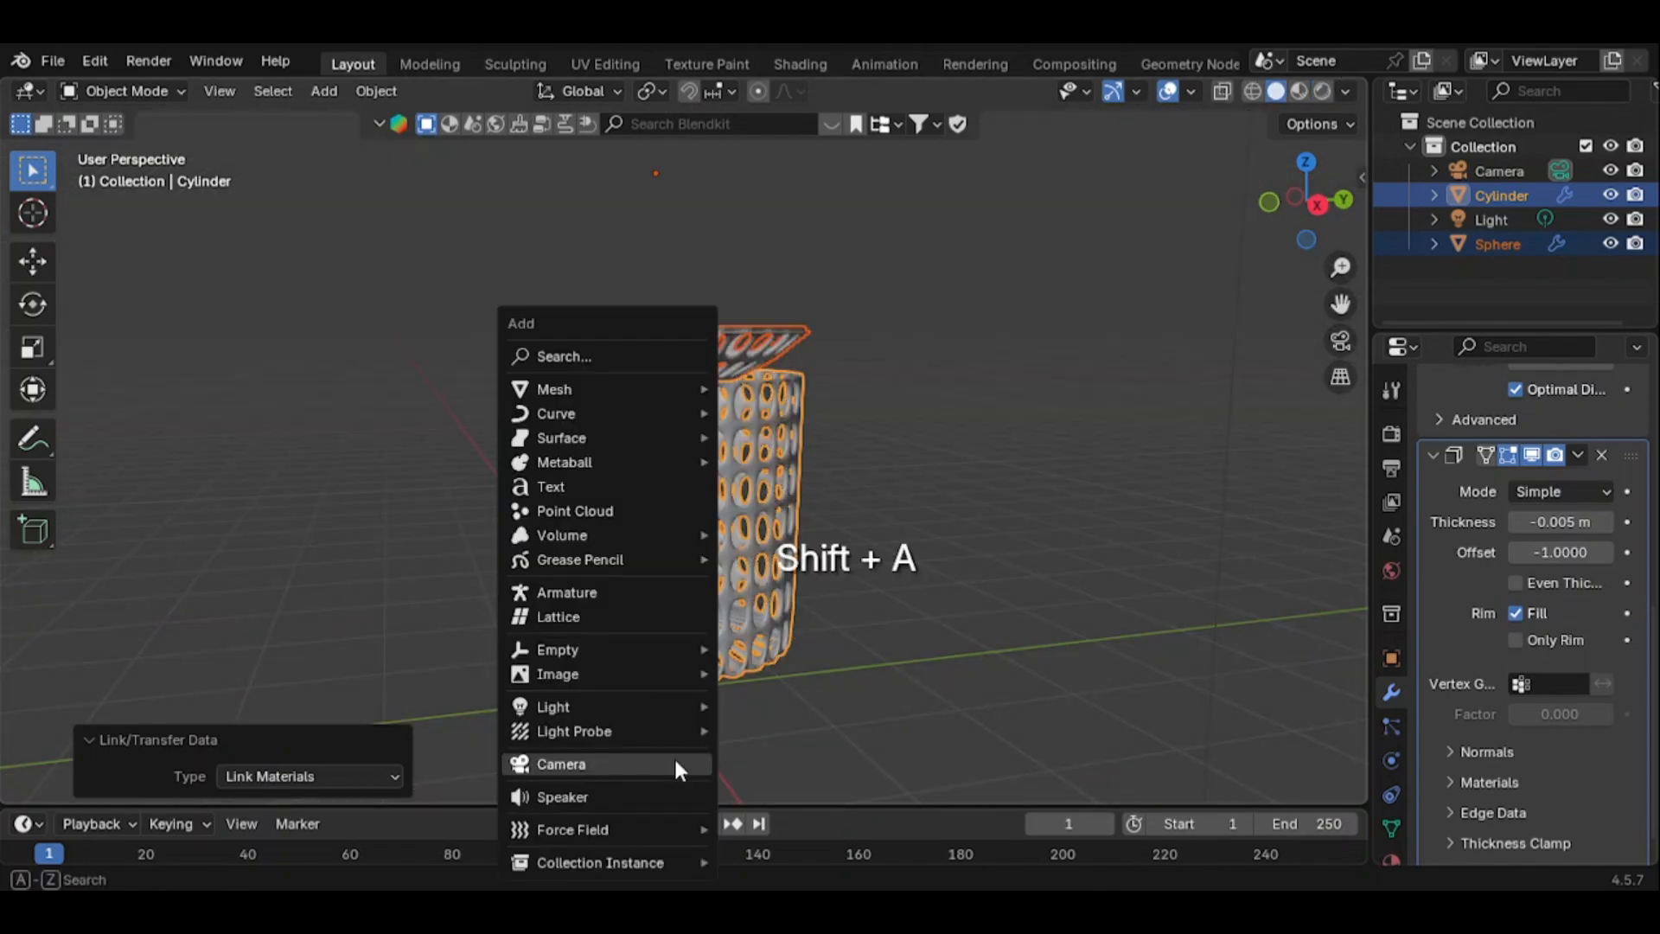
{"action": "mouse_move", "coordinate": [608, 705]}
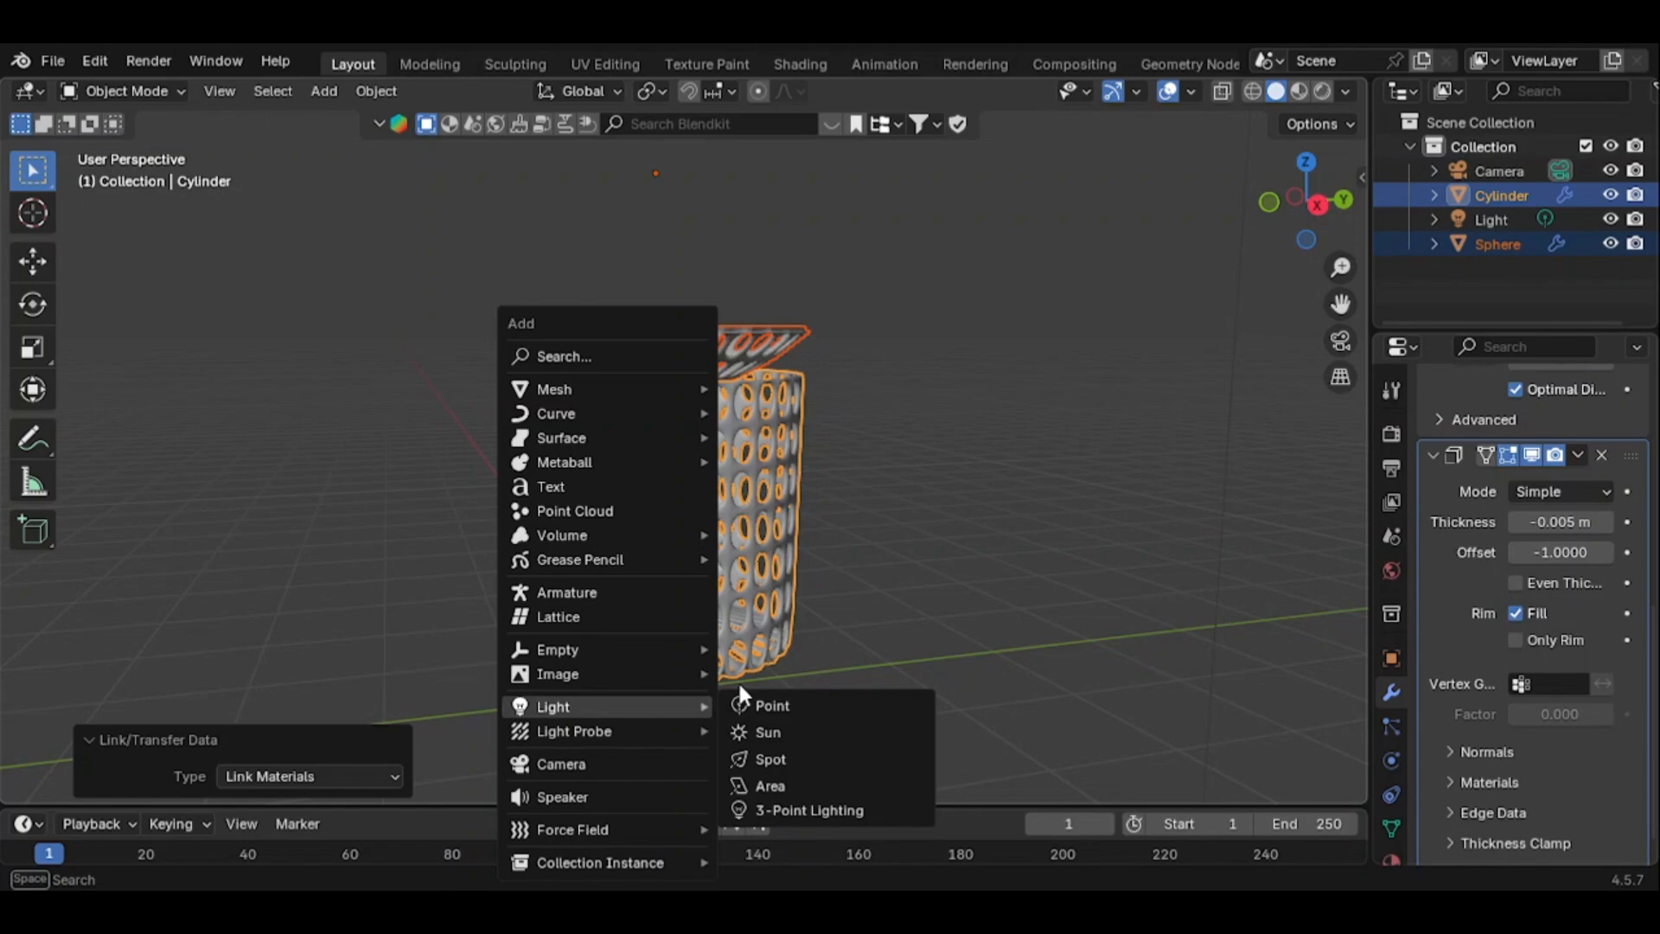
{"action": "left_click", "coordinate": [770, 757]}
{"action": "key", "text": "g"}
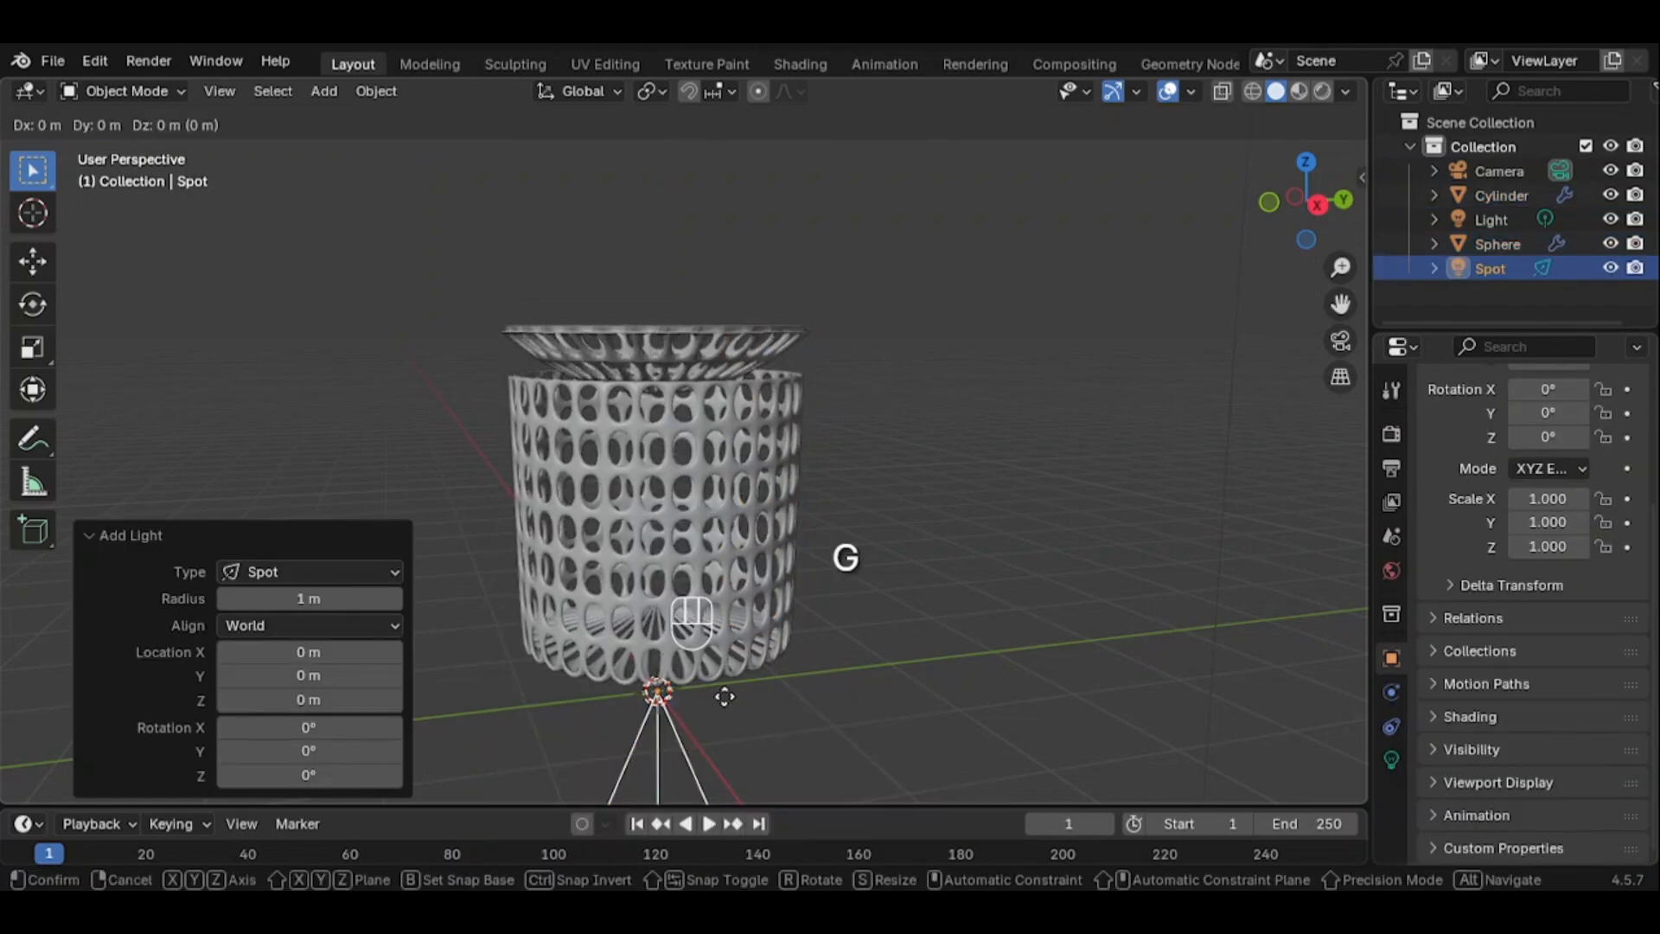
{"action": "key", "text": "z"}
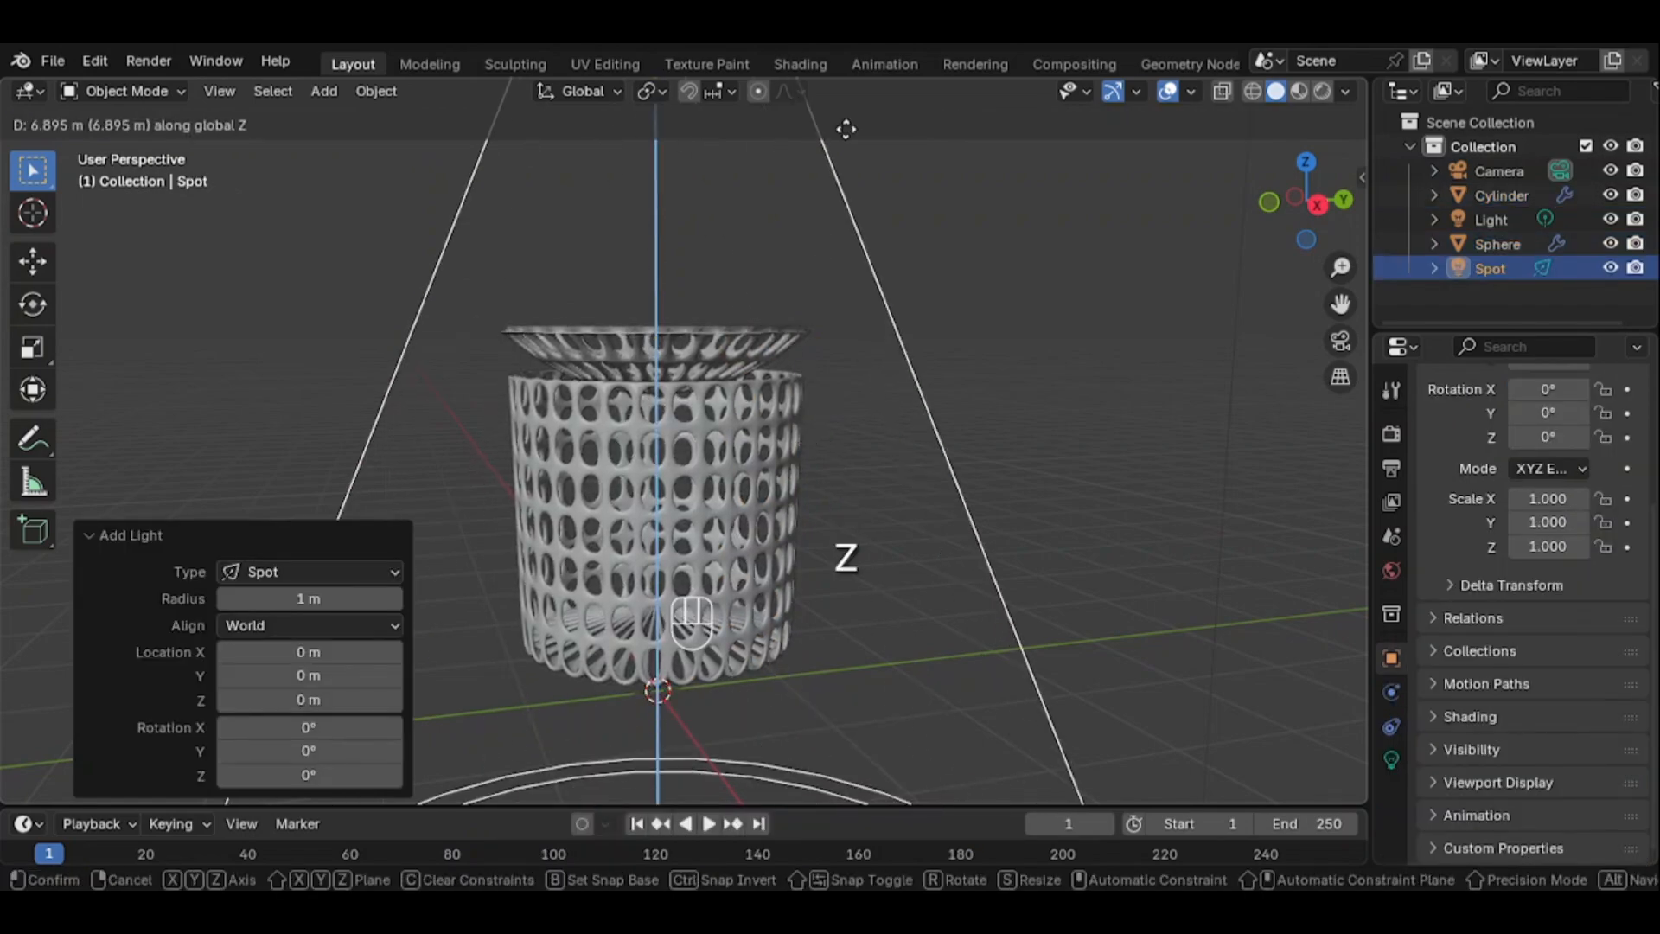
{"action": "left_click", "coordinate": [1000, 726]}
Show the scene in Rendered shading and open the light settings of the selected Spot light
{"action": "scroll", "coordinate": [990, 591], "scroll_direction": "down", "scroll_amount": 5}
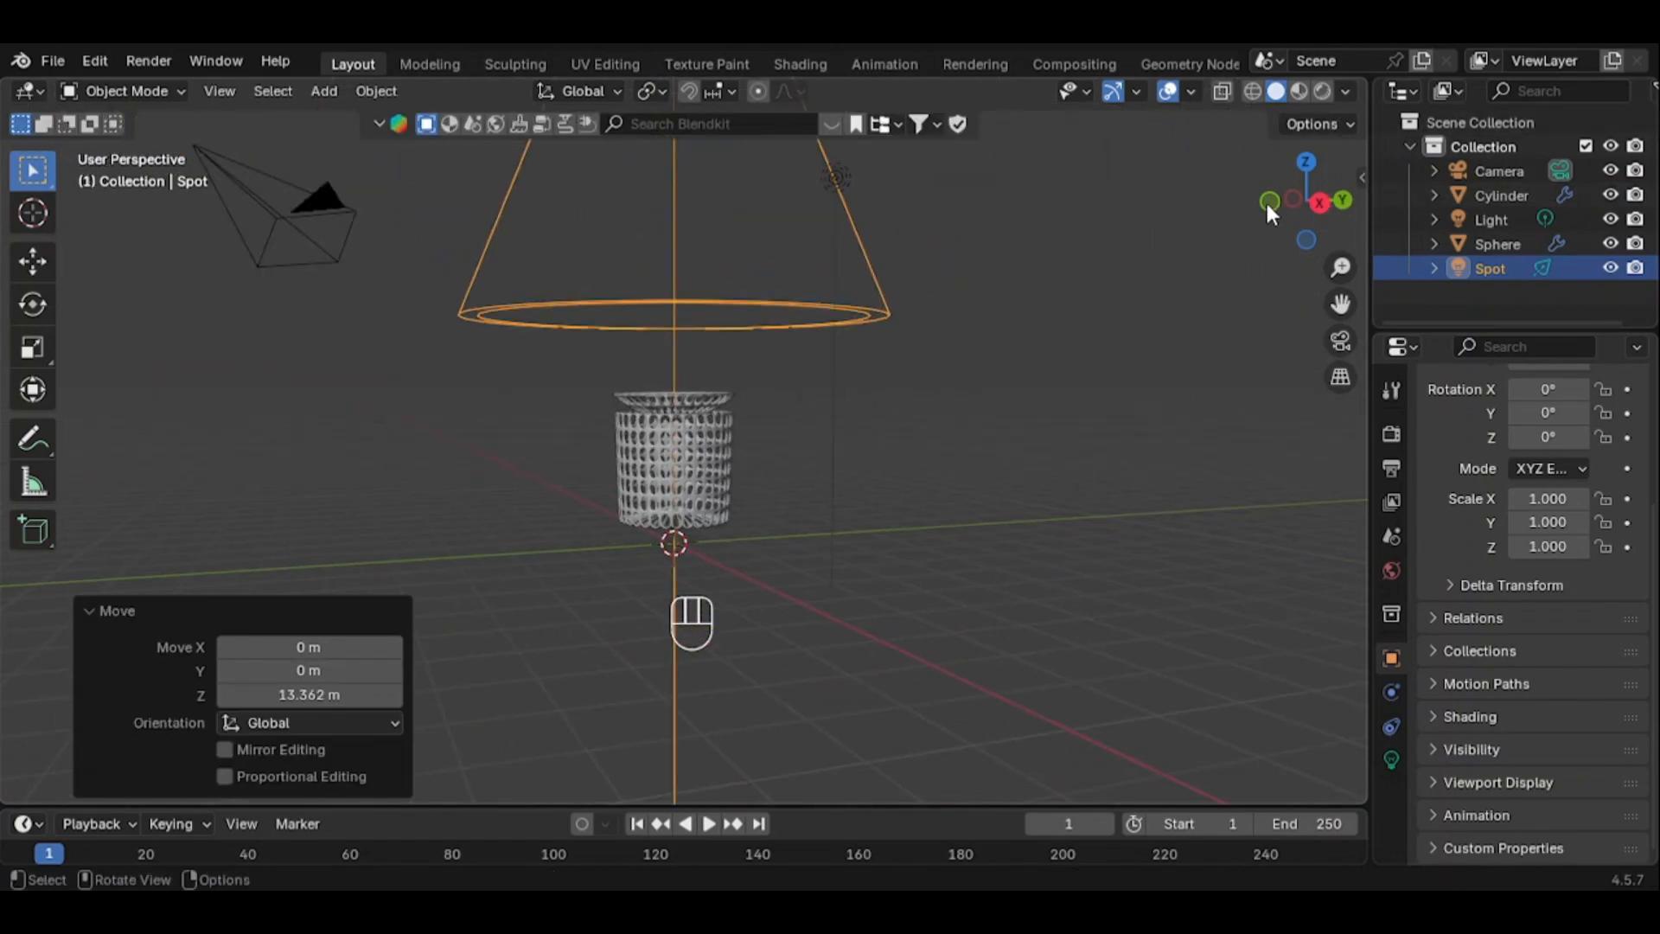
{"action": "left_click_drag", "start_coordinate": [1269, 204], "coordinate": [1294, 215]}
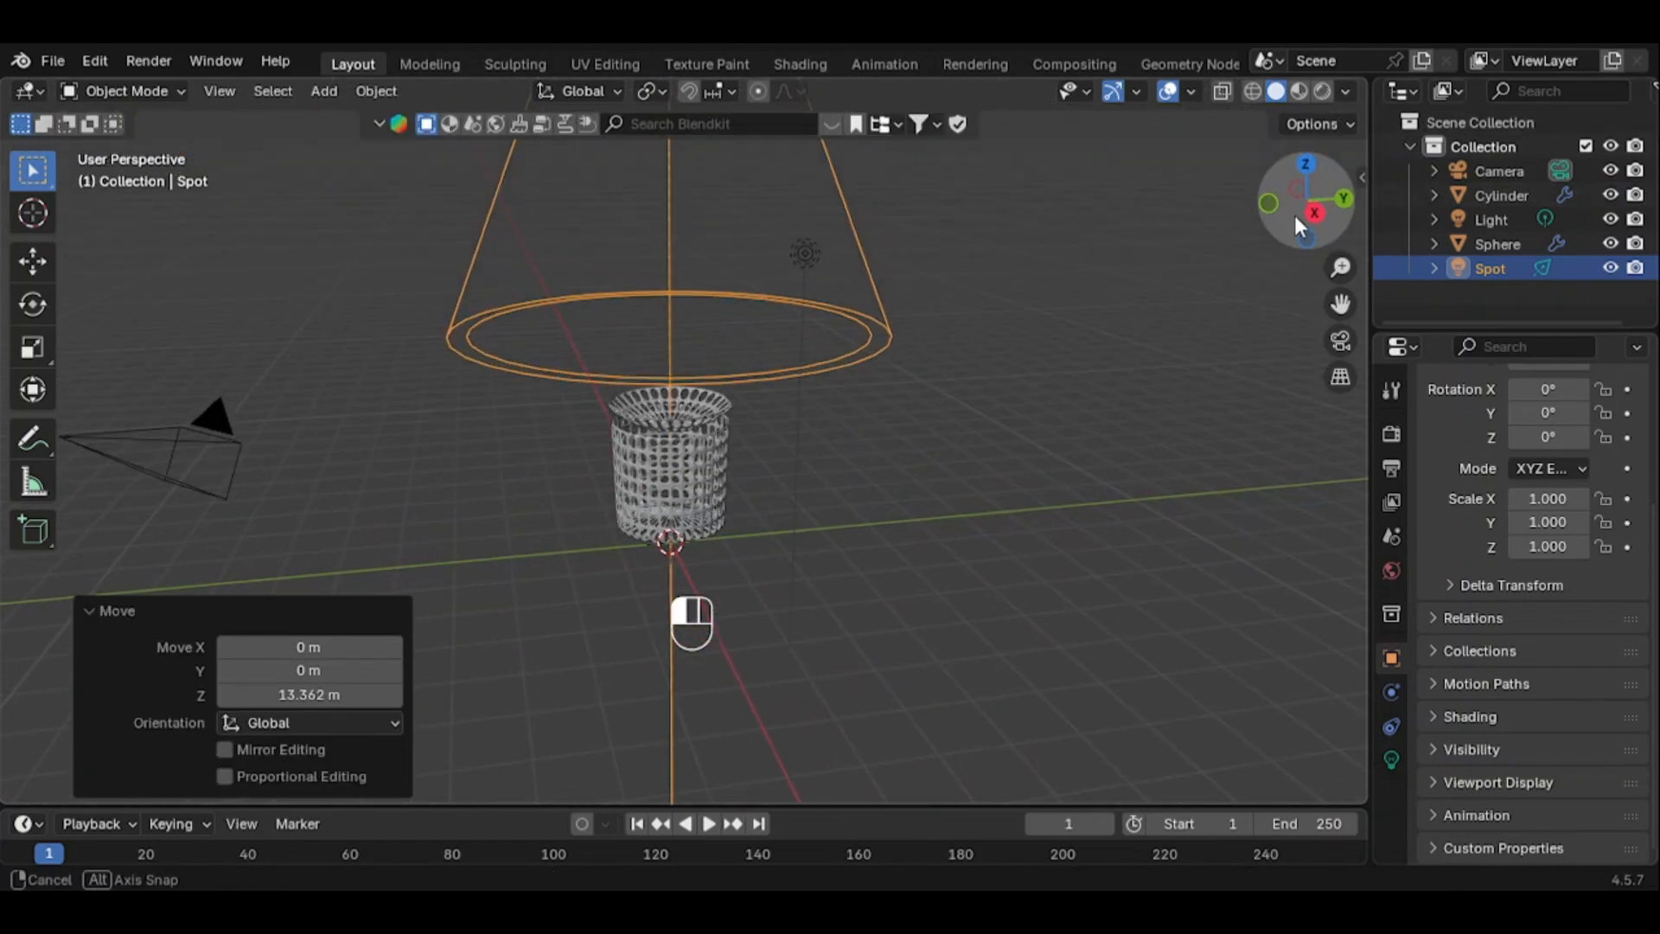
{"action": "left_click", "coordinate": [1328, 91]}
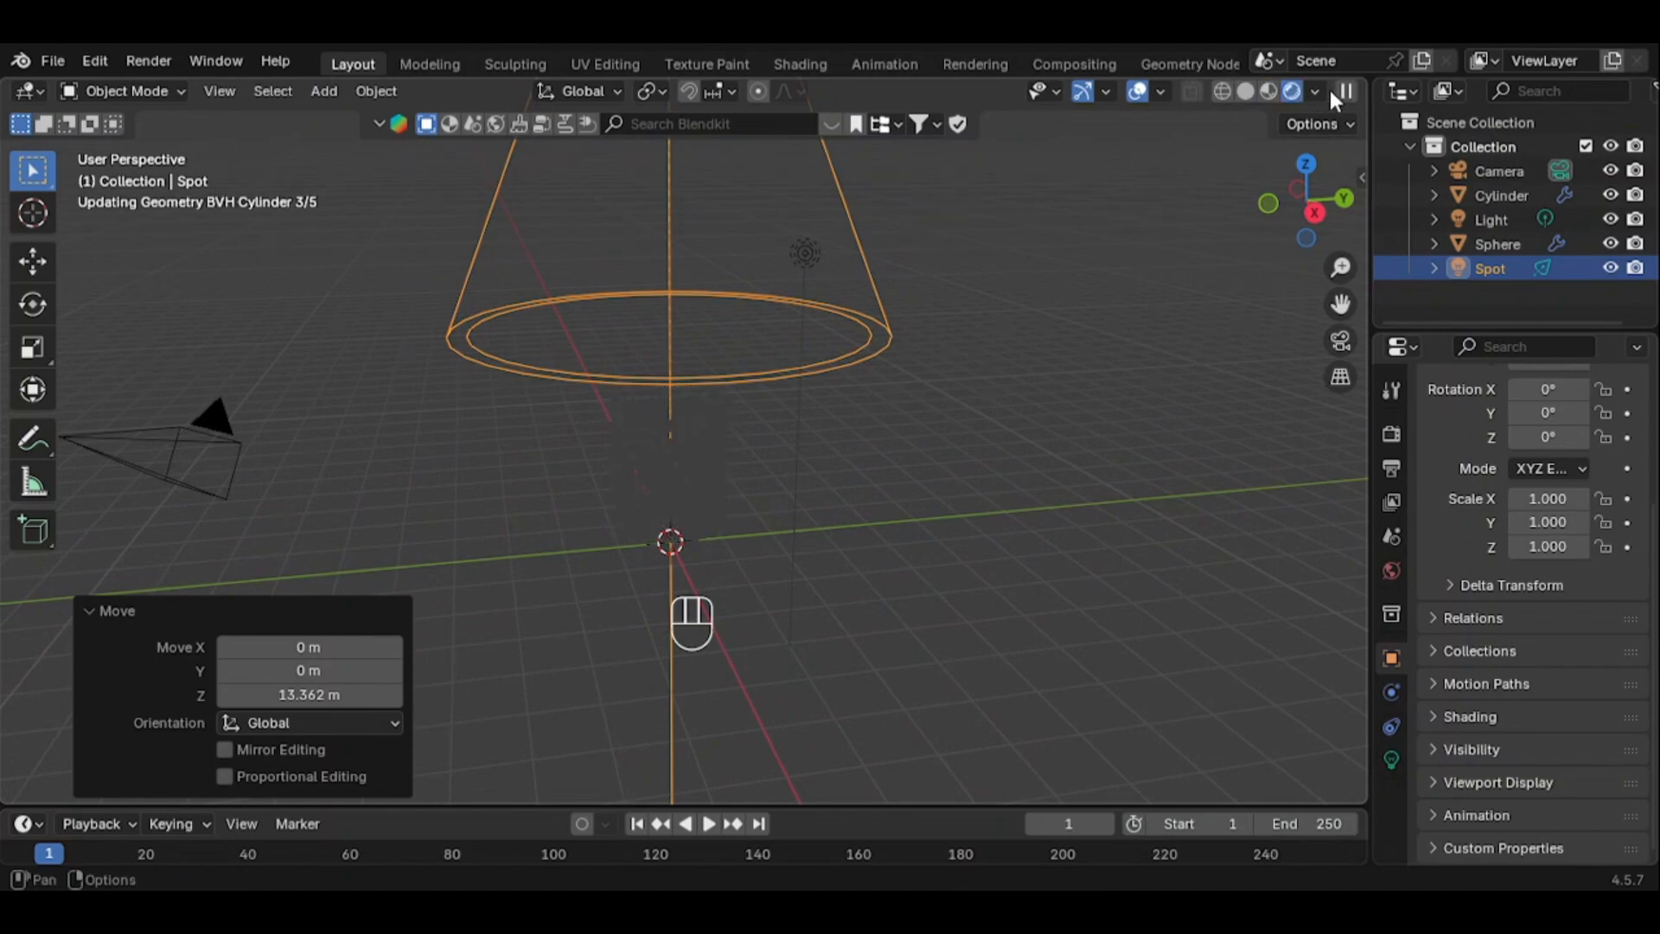
{"action": "left_click", "coordinate": [1382, 760]}
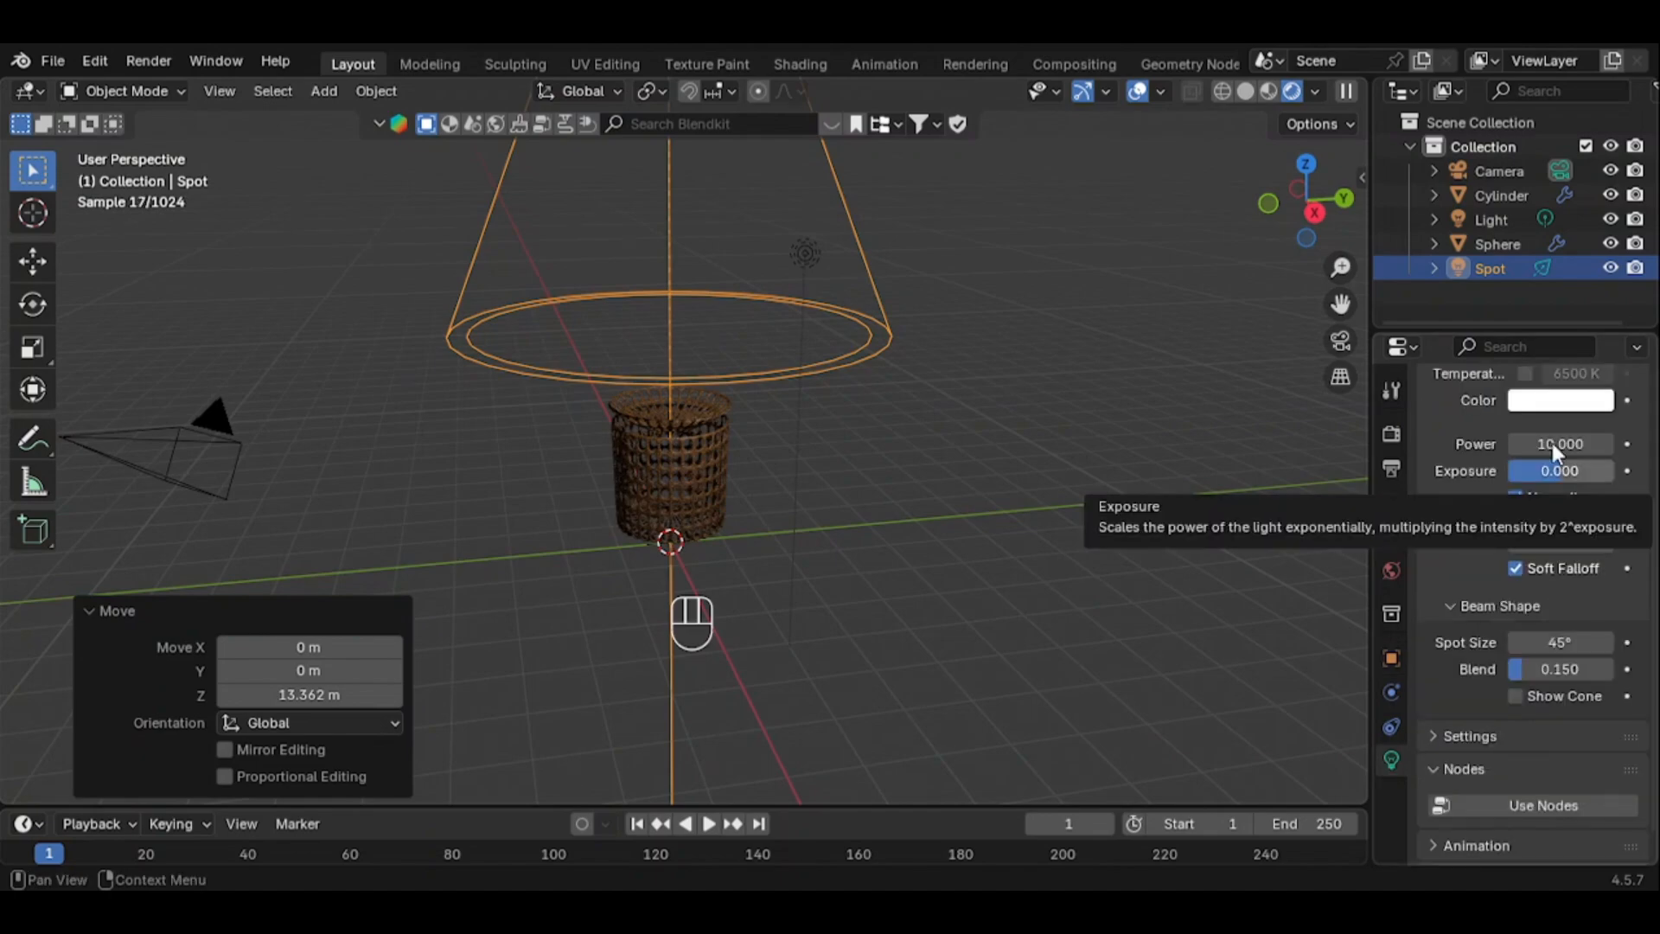
{"action": "left_click", "coordinate": [1195, 616]}
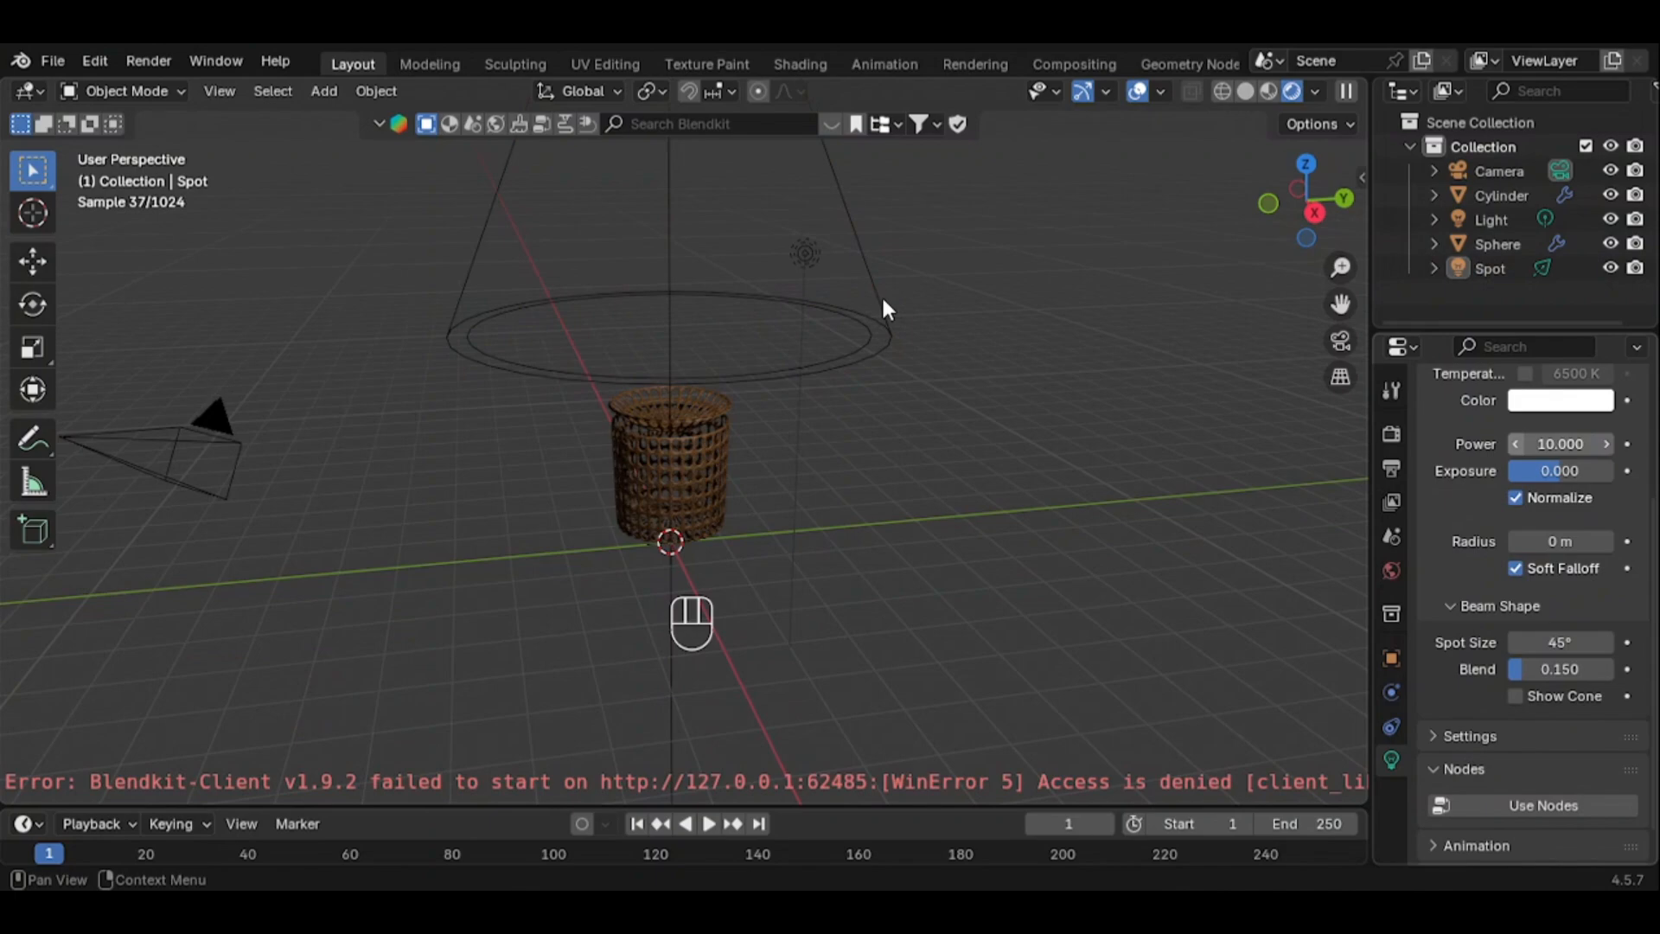
{"action": "left_click", "coordinate": [883, 300]}
Set the Spot light's power to 50
{"action": "double_click", "coordinate": [1556, 444]}
{"action": "key", "text": "BackSpace"}
{"action": "key", "text": "BackSpace"}
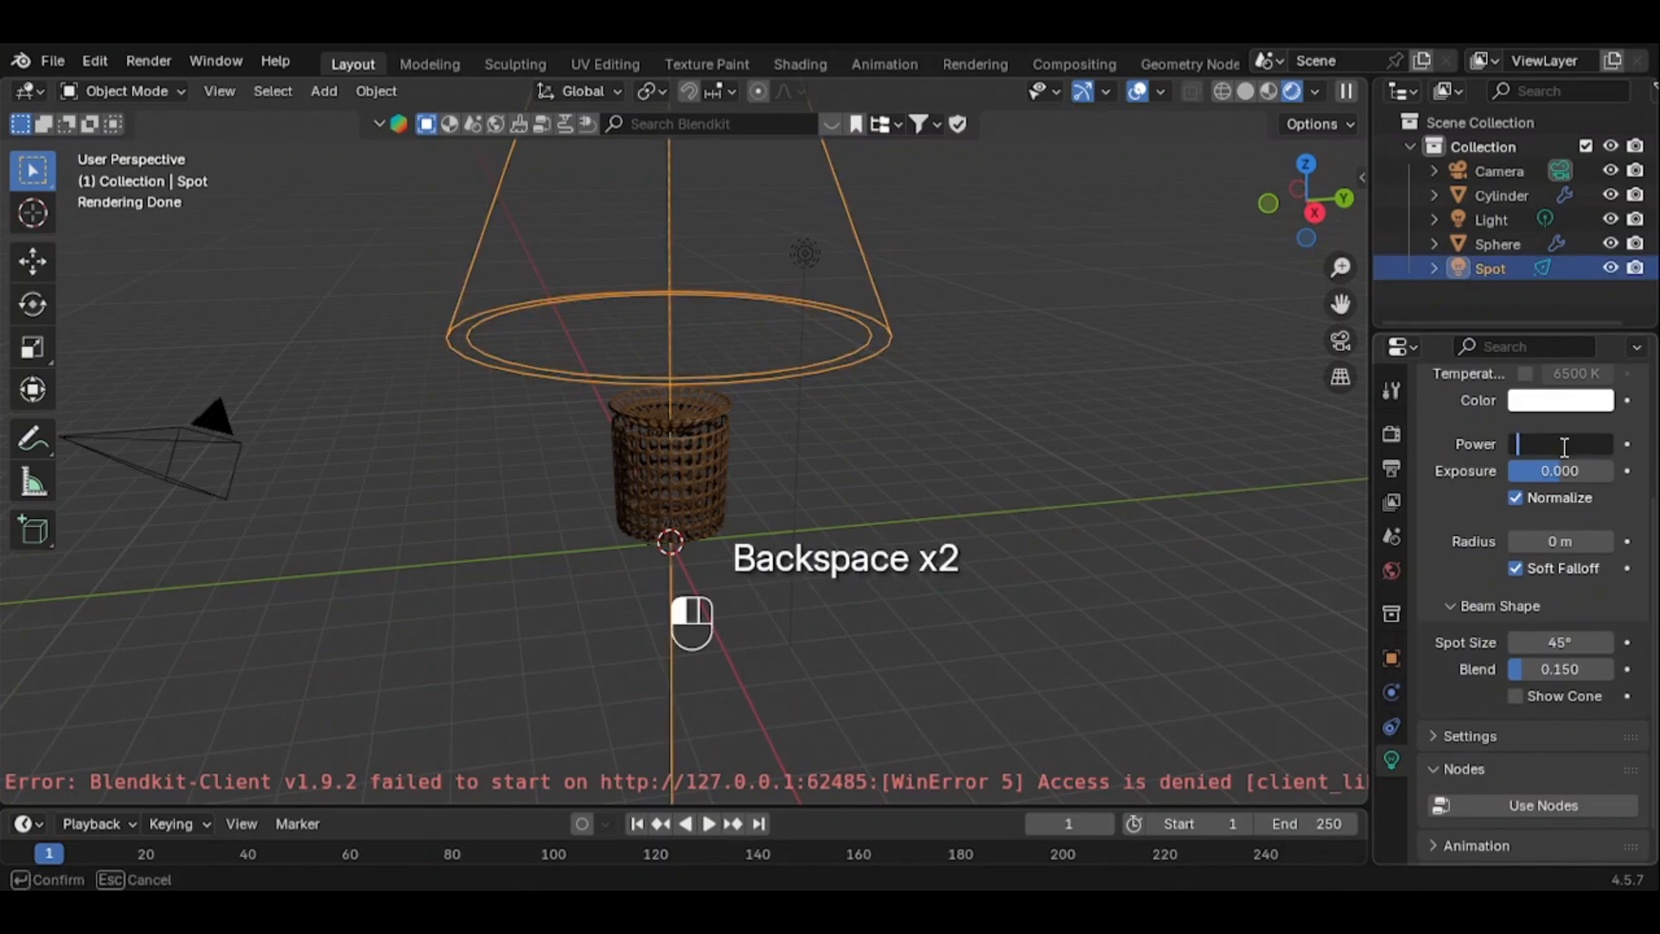
{"action": "type", "text": "50"}
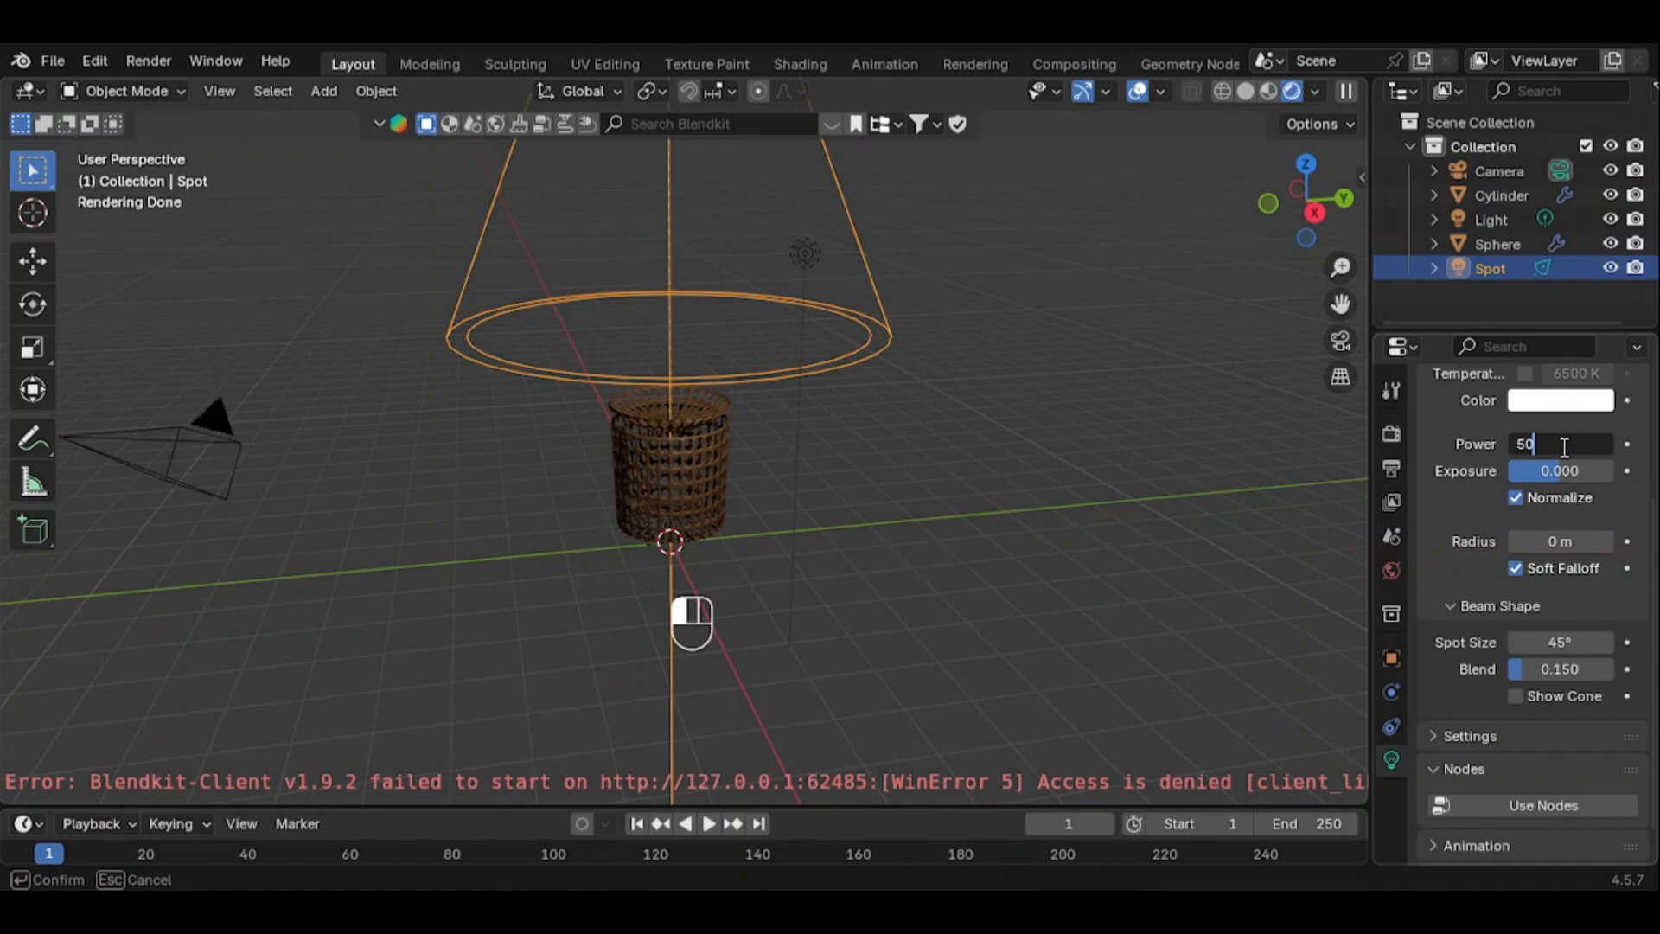
{"action": "key", "text": "Return"}
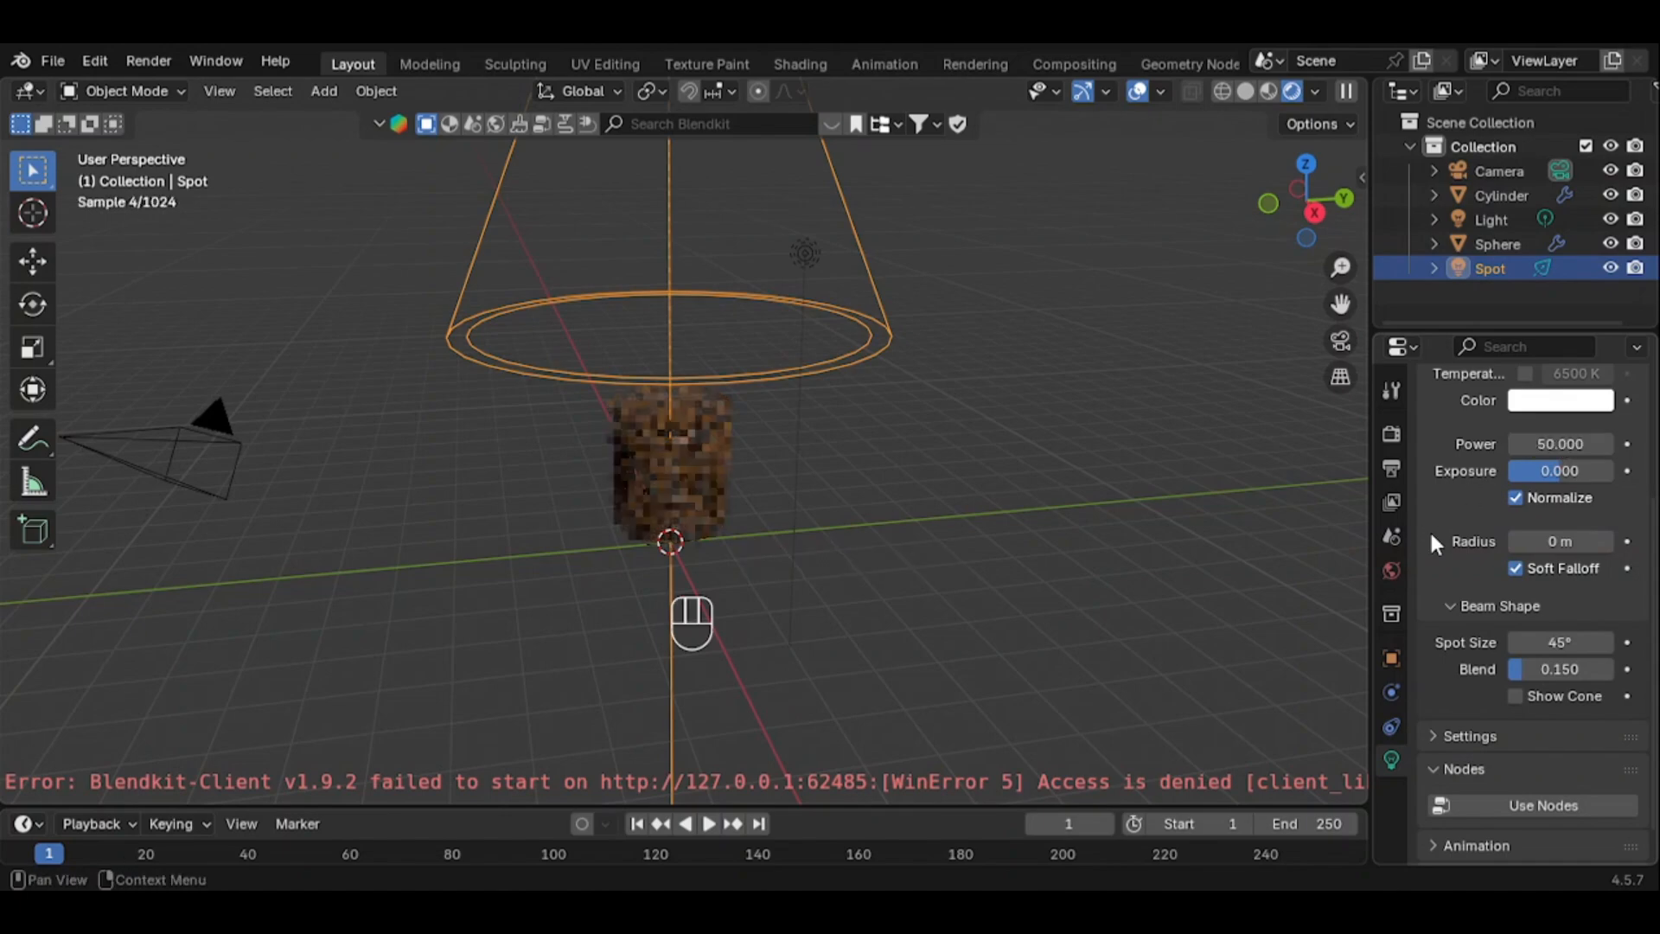
Set the Spot light's power to 90
{"action": "left_click", "coordinate": [1553, 446]}
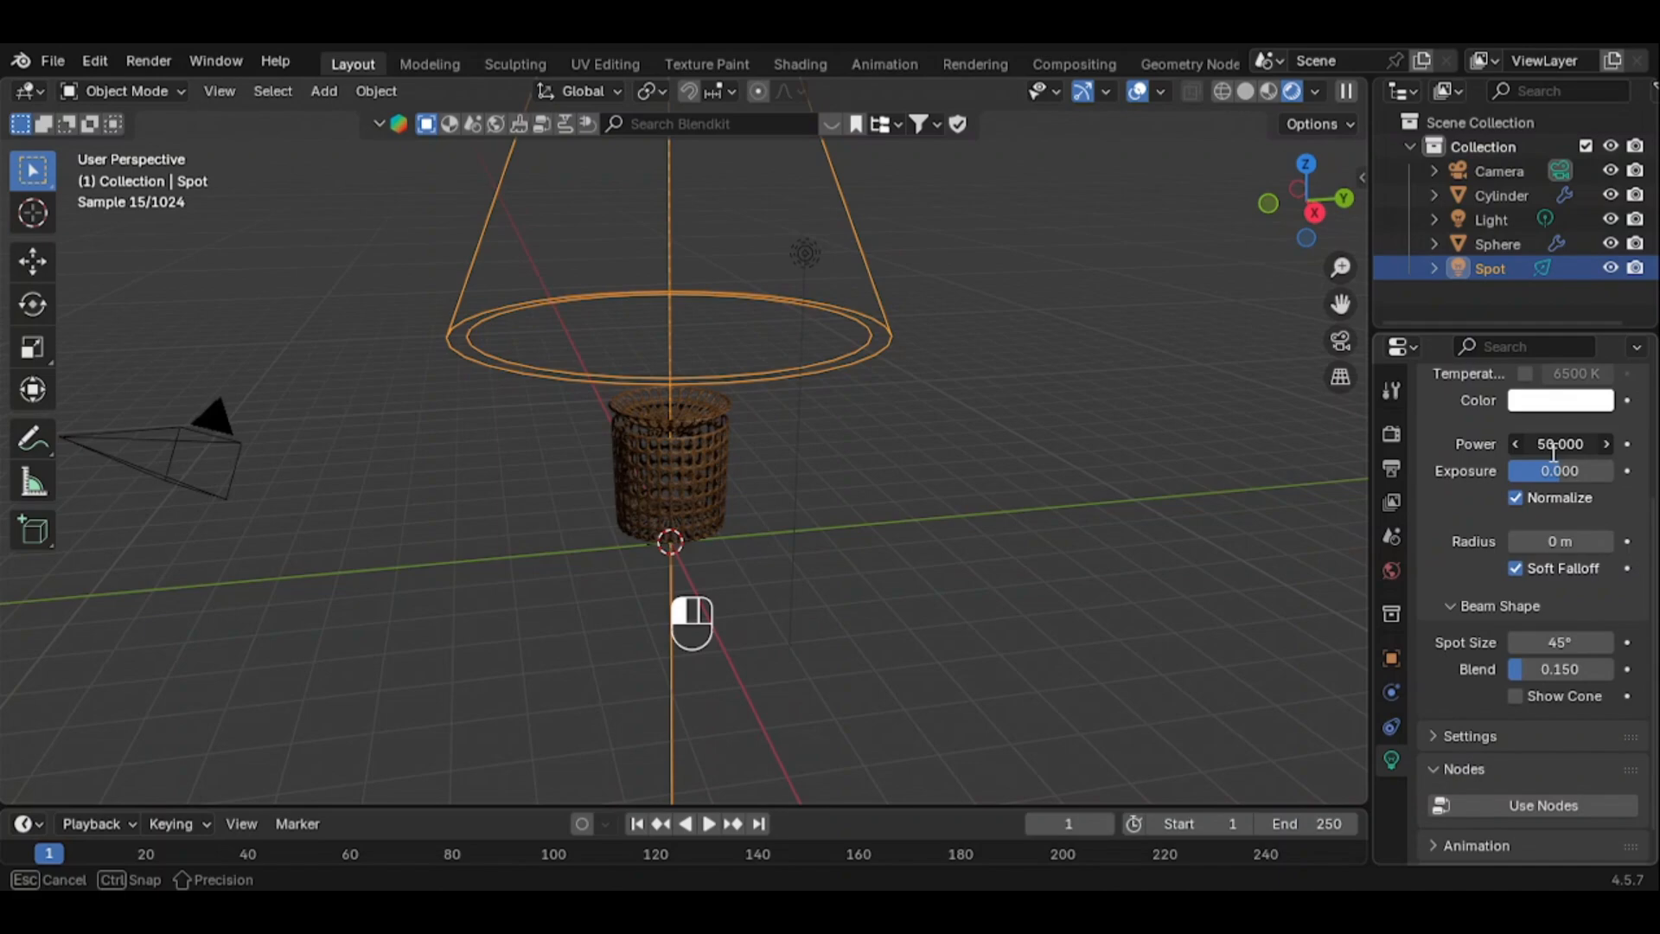
{"action": "key", "text": "BackSpace"}
{"action": "key", "text": "BackSpace"}
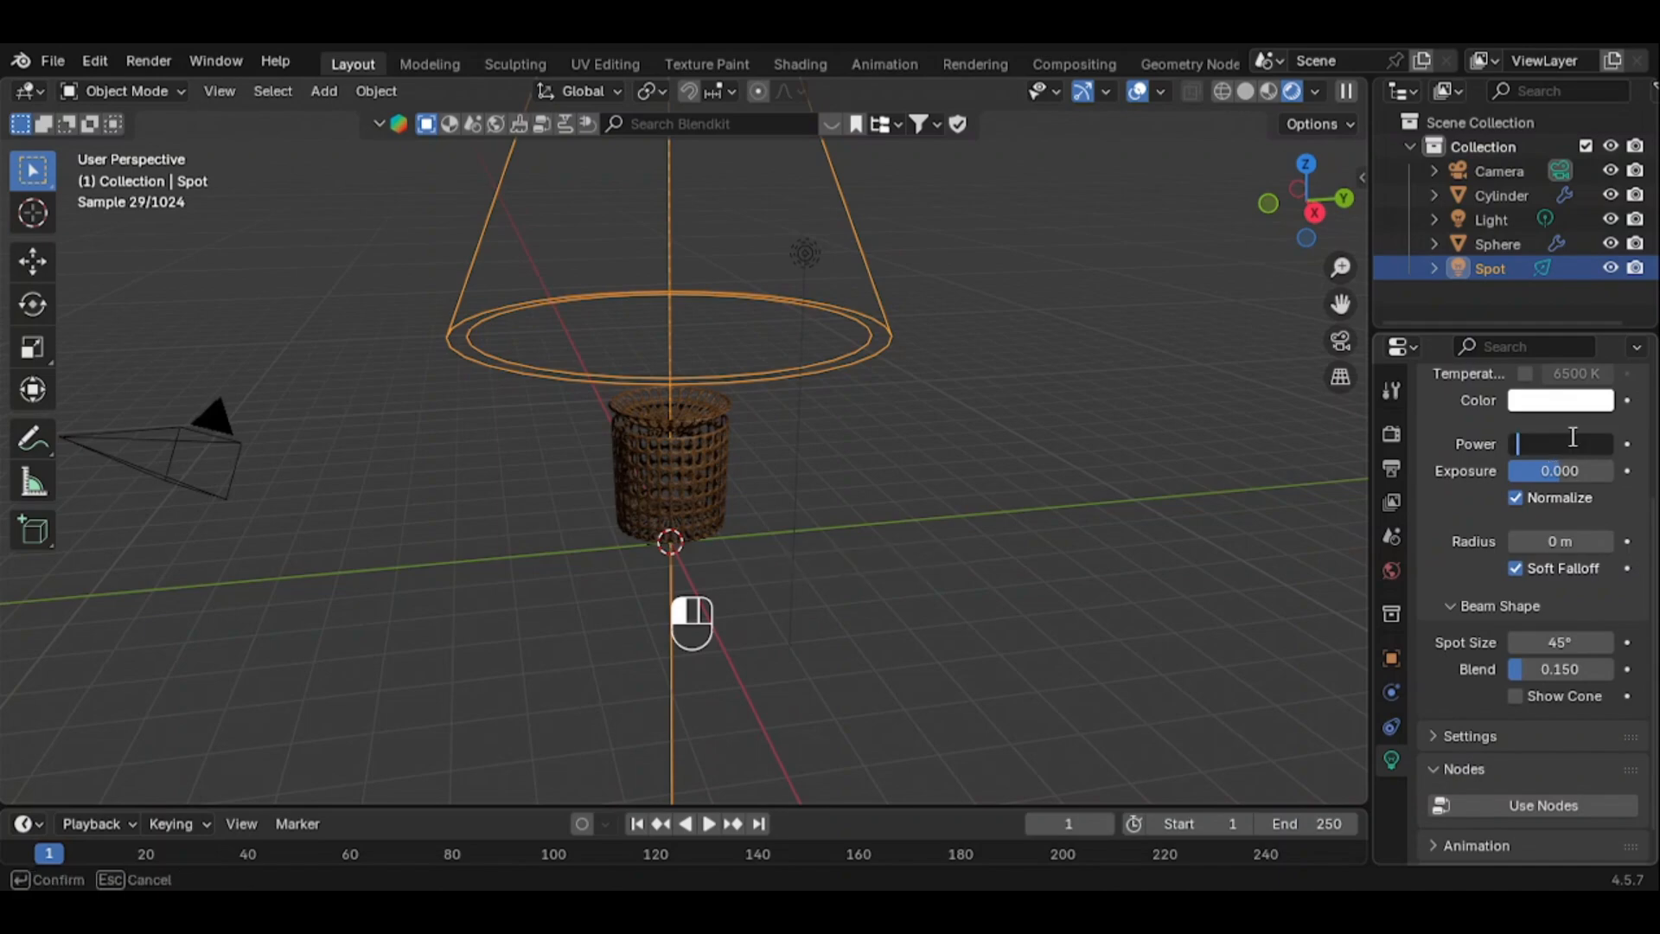
{"action": "type", "text": "90"}
{"action": "key", "text": "Return"}
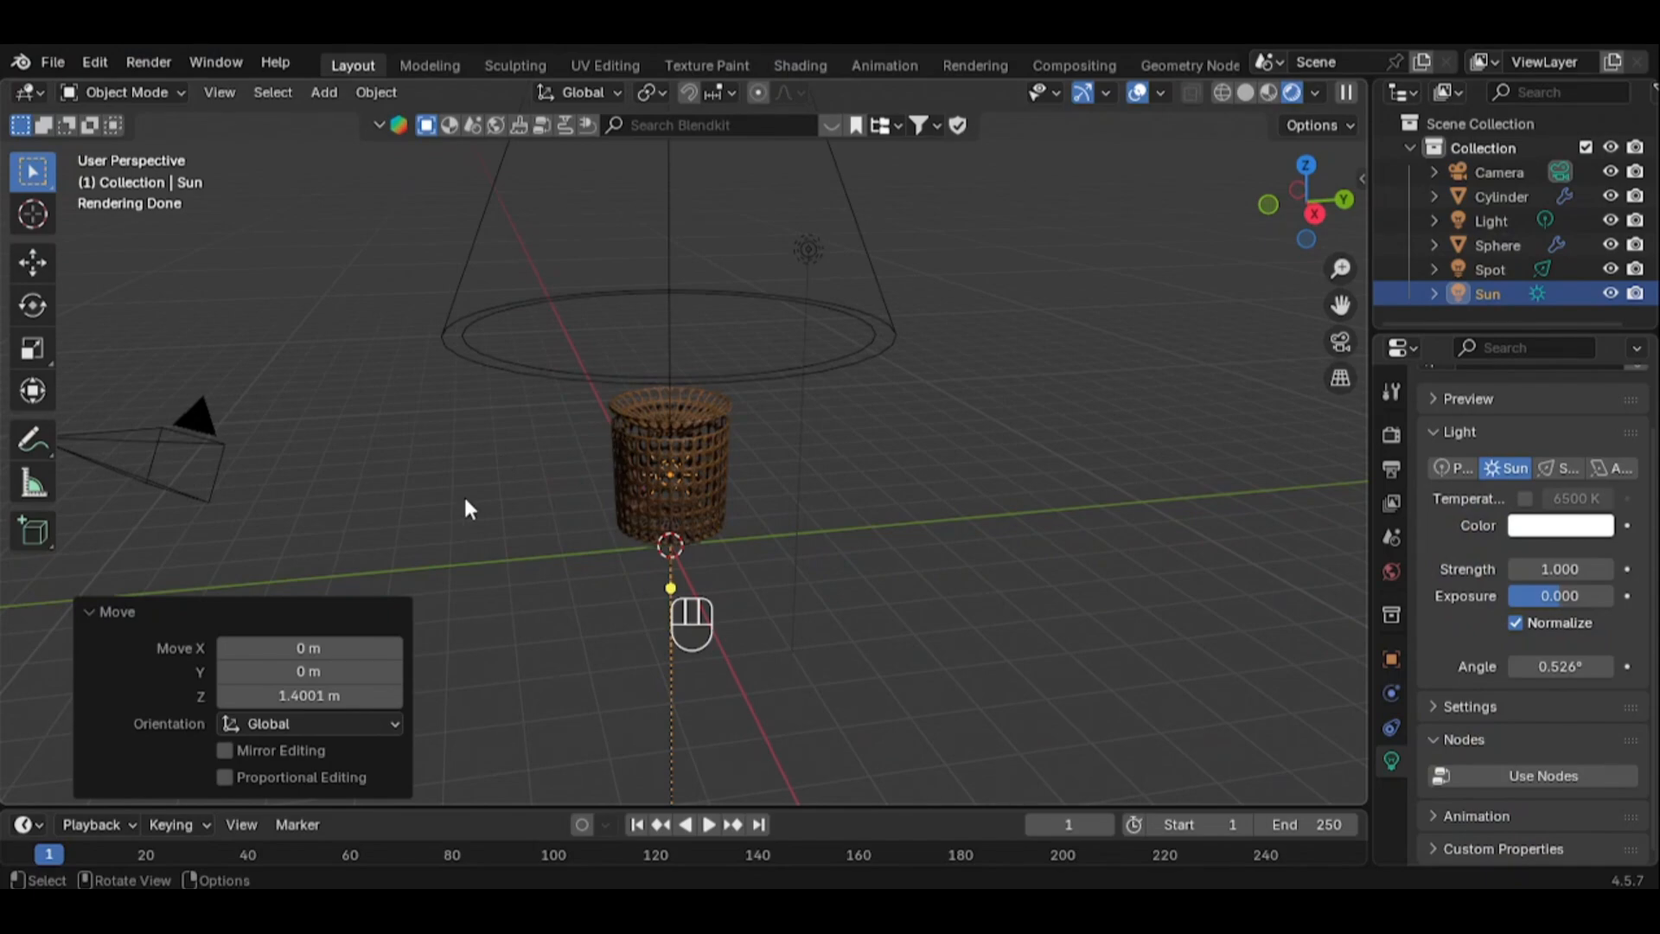
View the basket and bowl up close in Rendered shading and set the Sun light's strength to 6
{"action": "left_click", "coordinate": [1244, 93]}
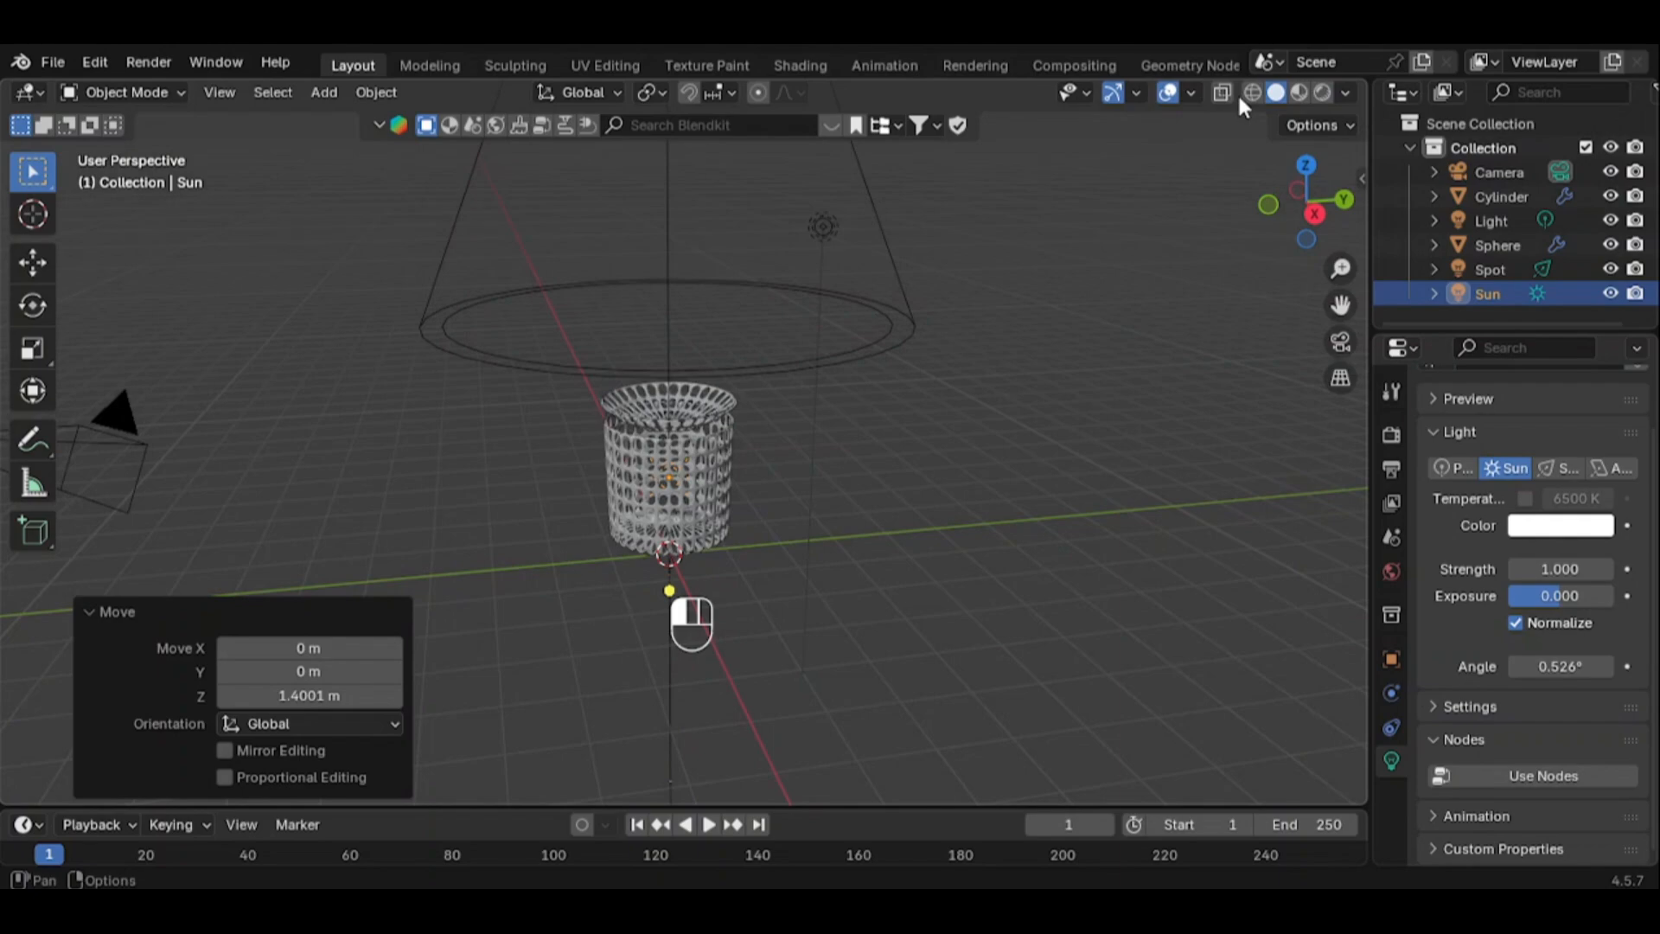
{"action": "scroll", "coordinate": [520, 454], "scroll_direction": "up", "scroll_amount": 6}
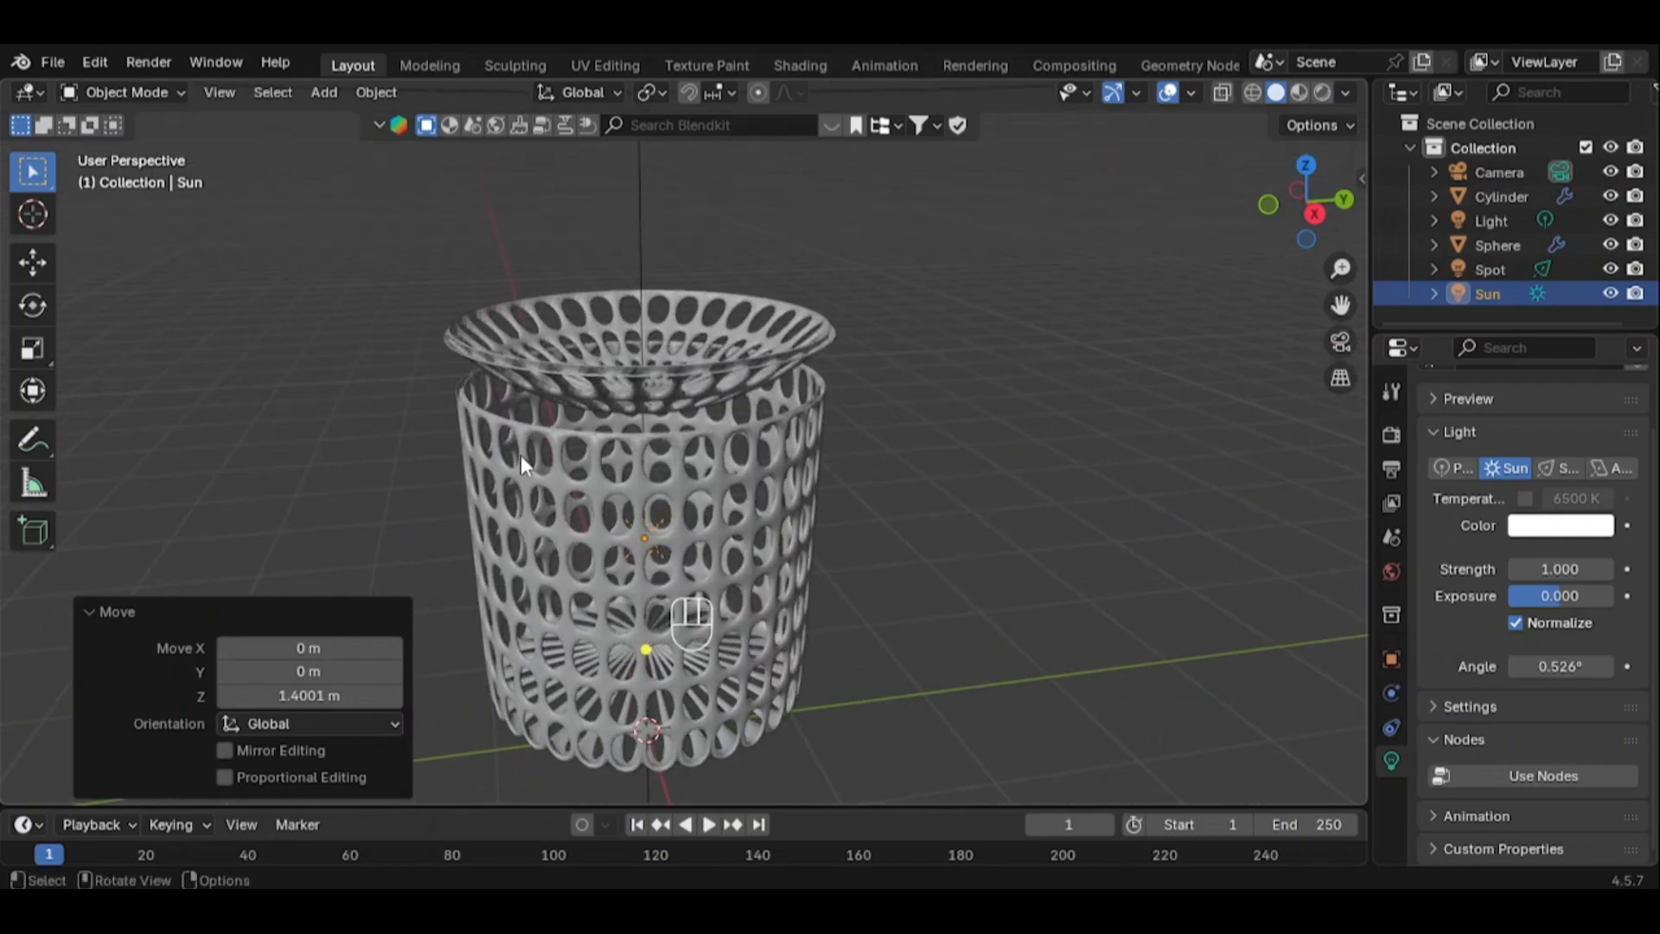
{"action": "scroll", "coordinate": [521, 455], "scroll_direction": "up", "scroll_amount": 2}
{"action": "left_click", "coordinate": [1319, 95]}
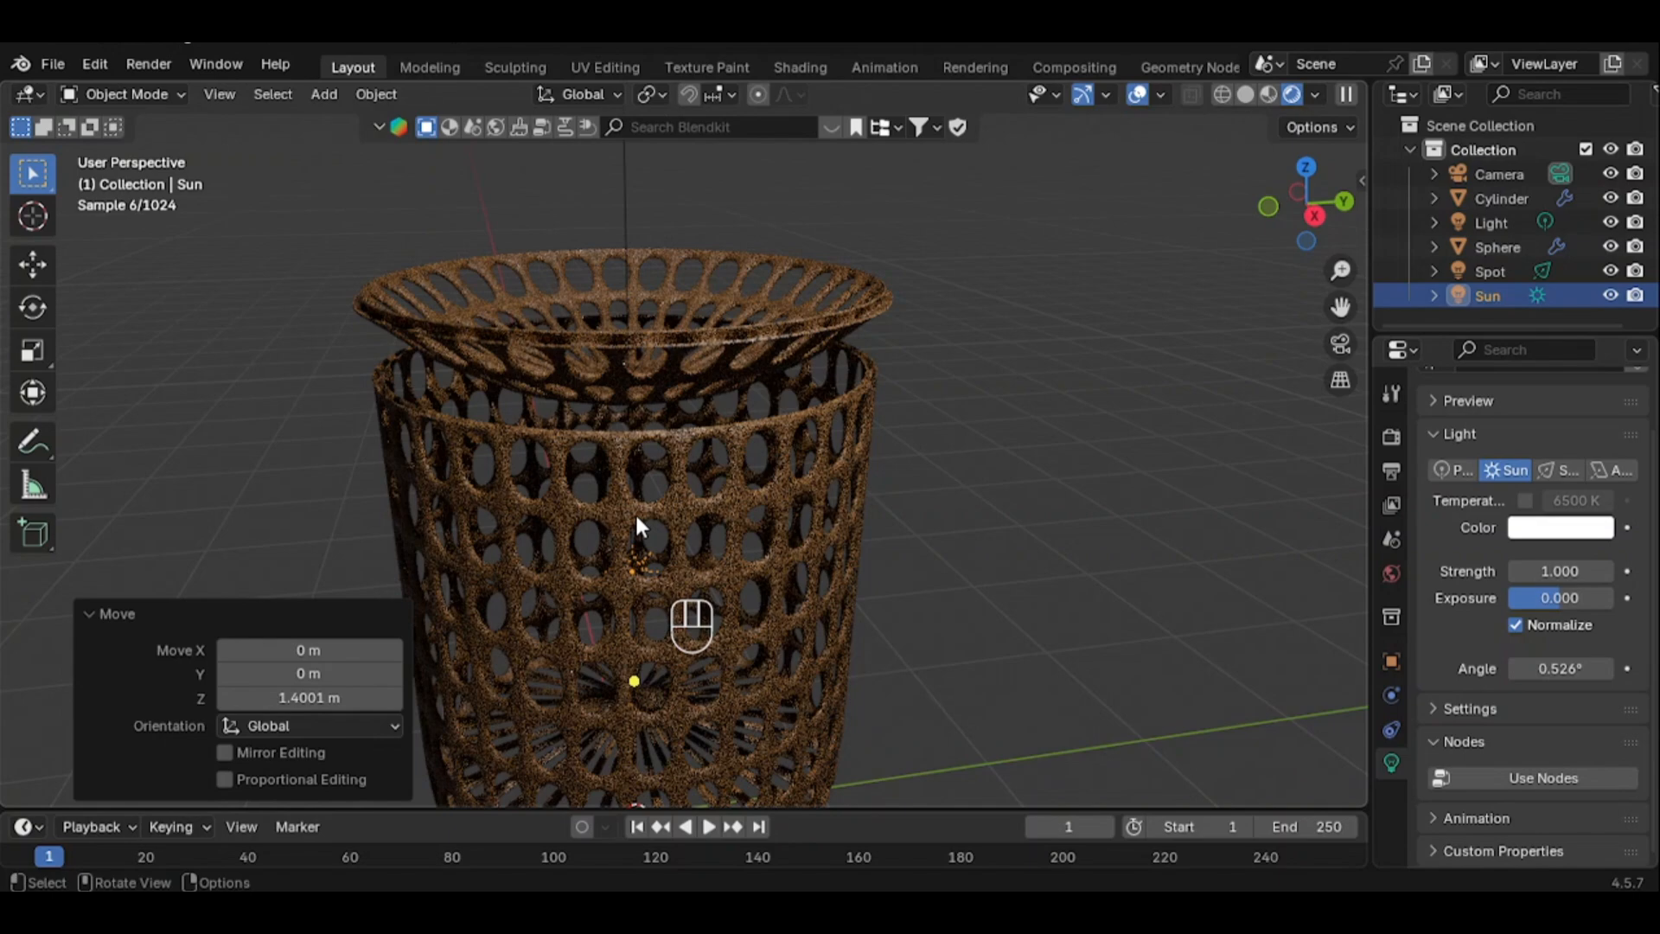
{"action": "left_click", "coordinate": [1563, 568]}
{"action": "key", "text": "BackSpace"}
{"action": "key", "text": "BackSpace"}
{"action": "key", "text": "BackSpace"}
{"action": "type", "text": "6"}
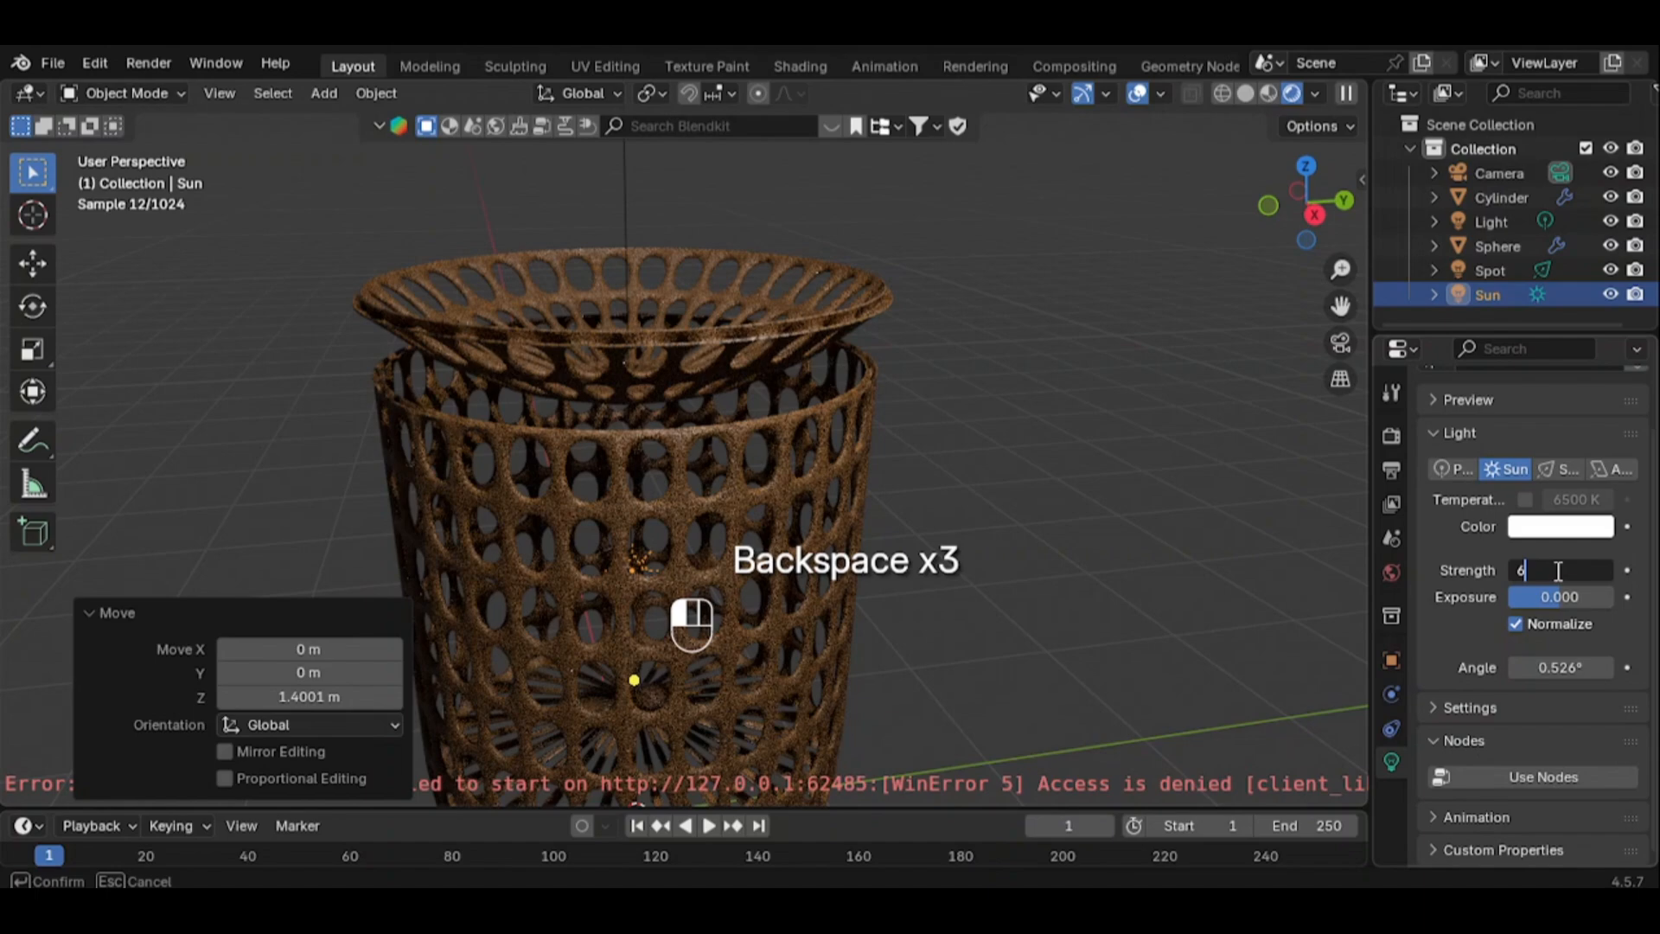
{"action": "left_click", "coordinate": [1427, 644]}
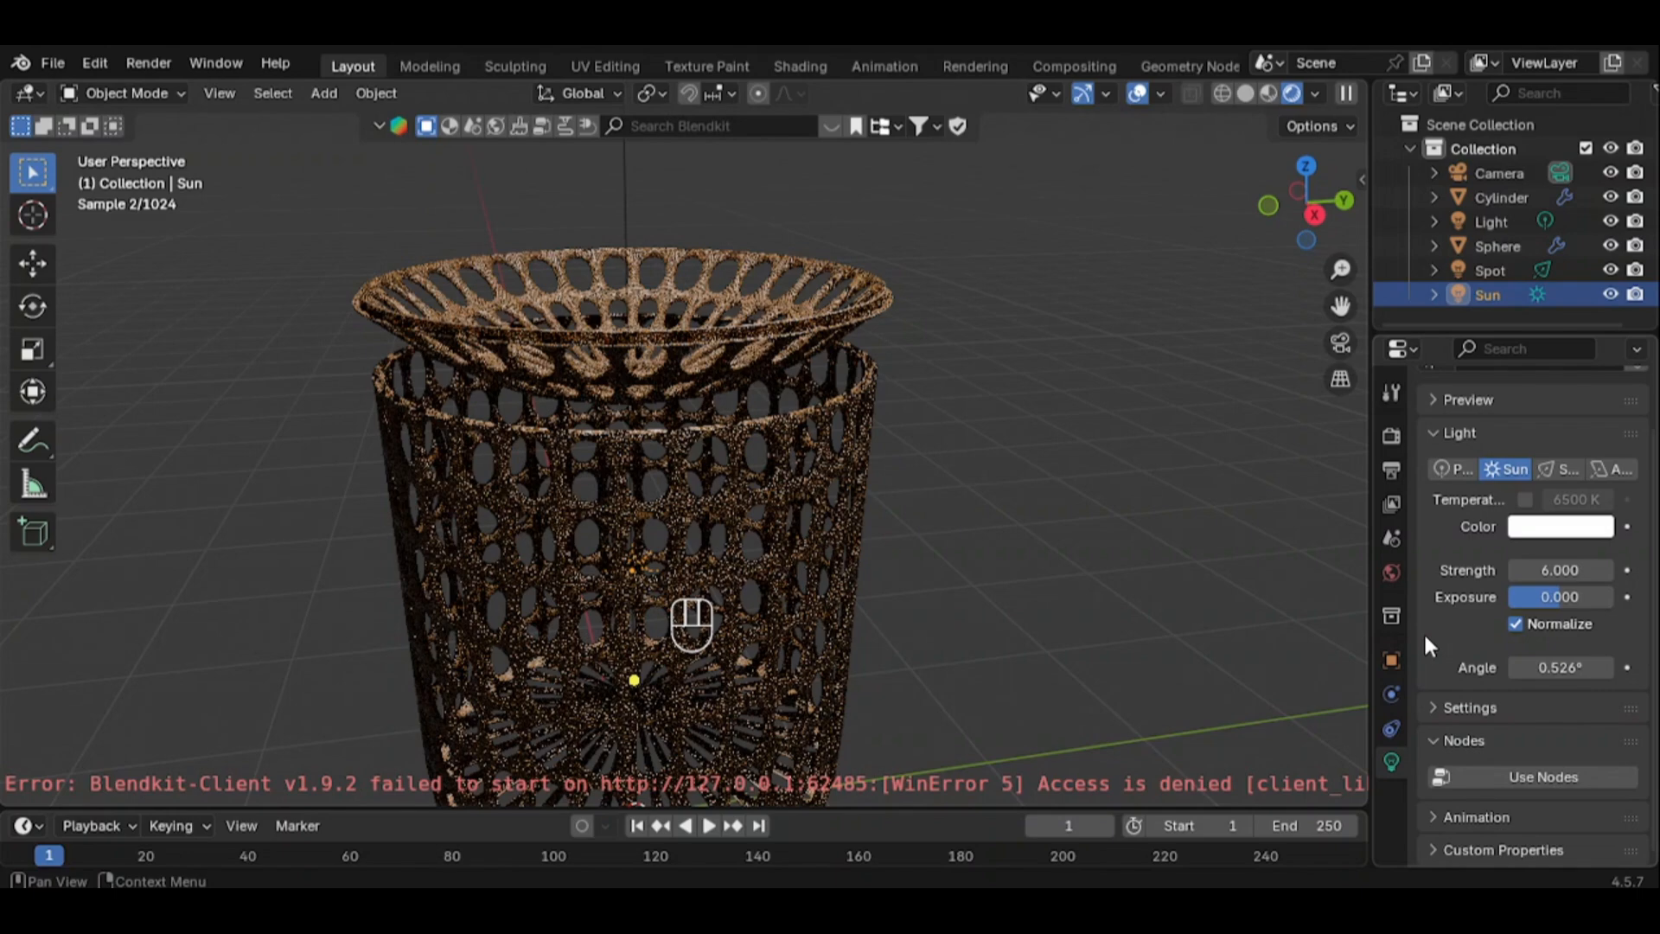
Move the Sun light along Y by about 1.76 m and a further 2.26 m, out beside the basket, in Solid shading
{"action": "key", "text": "ctrl+z"}
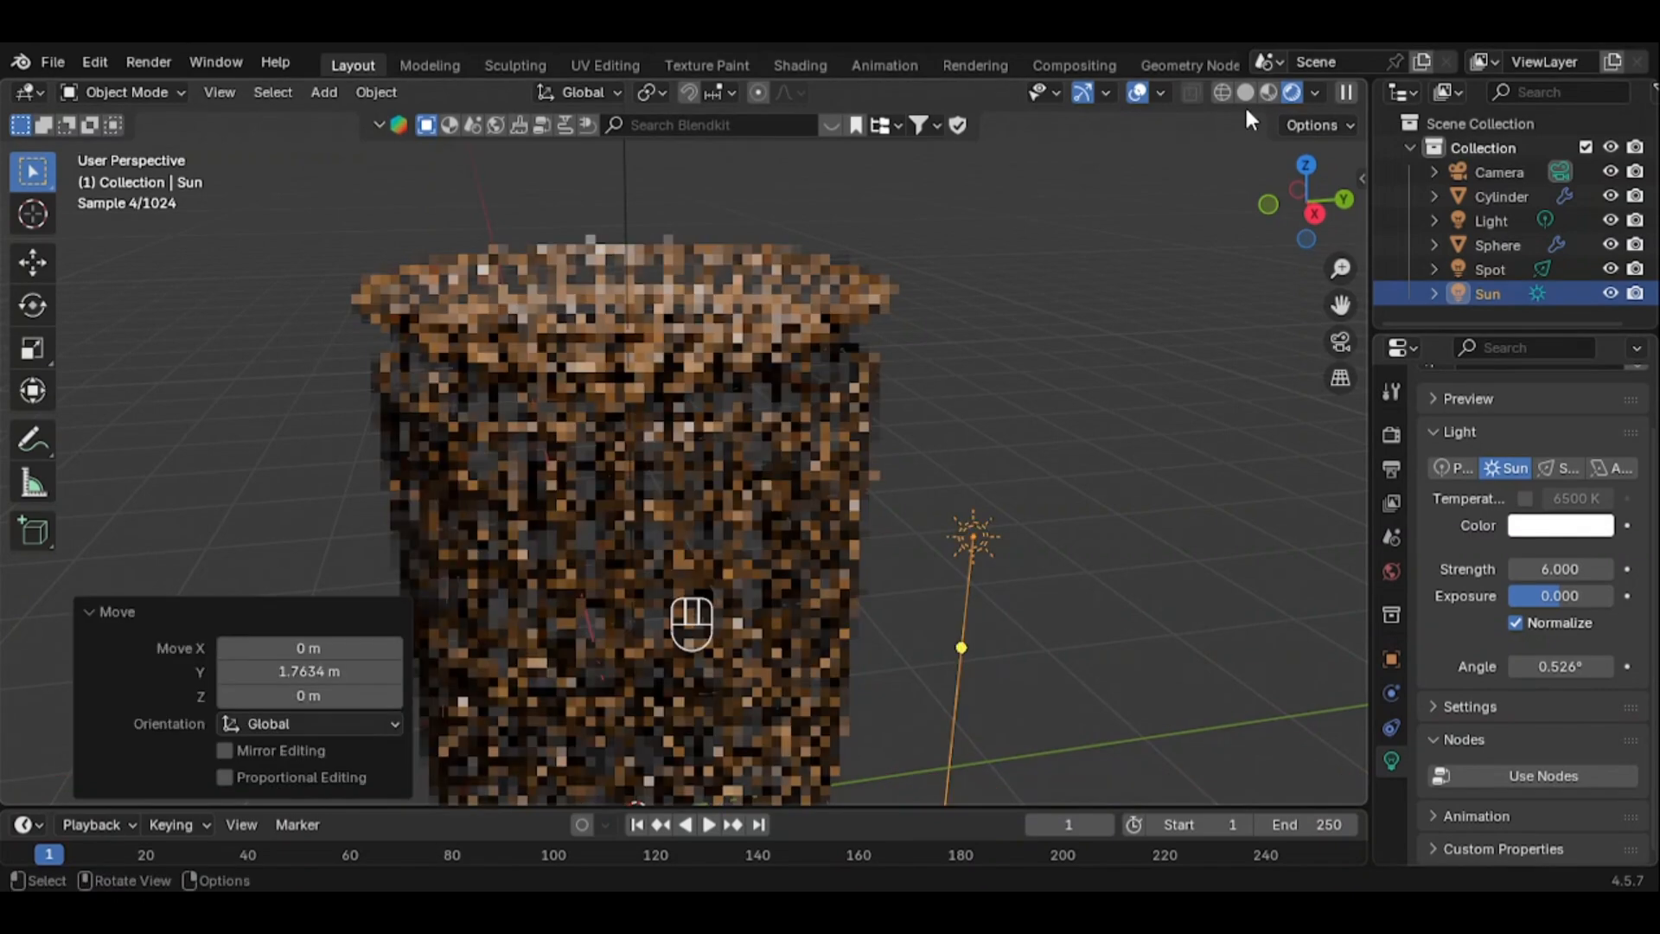
{"action": "left_click", "coordinate": [1245, 95]}
{"action": "key", "text": "g"}
{"action": "key", "text": "y"}
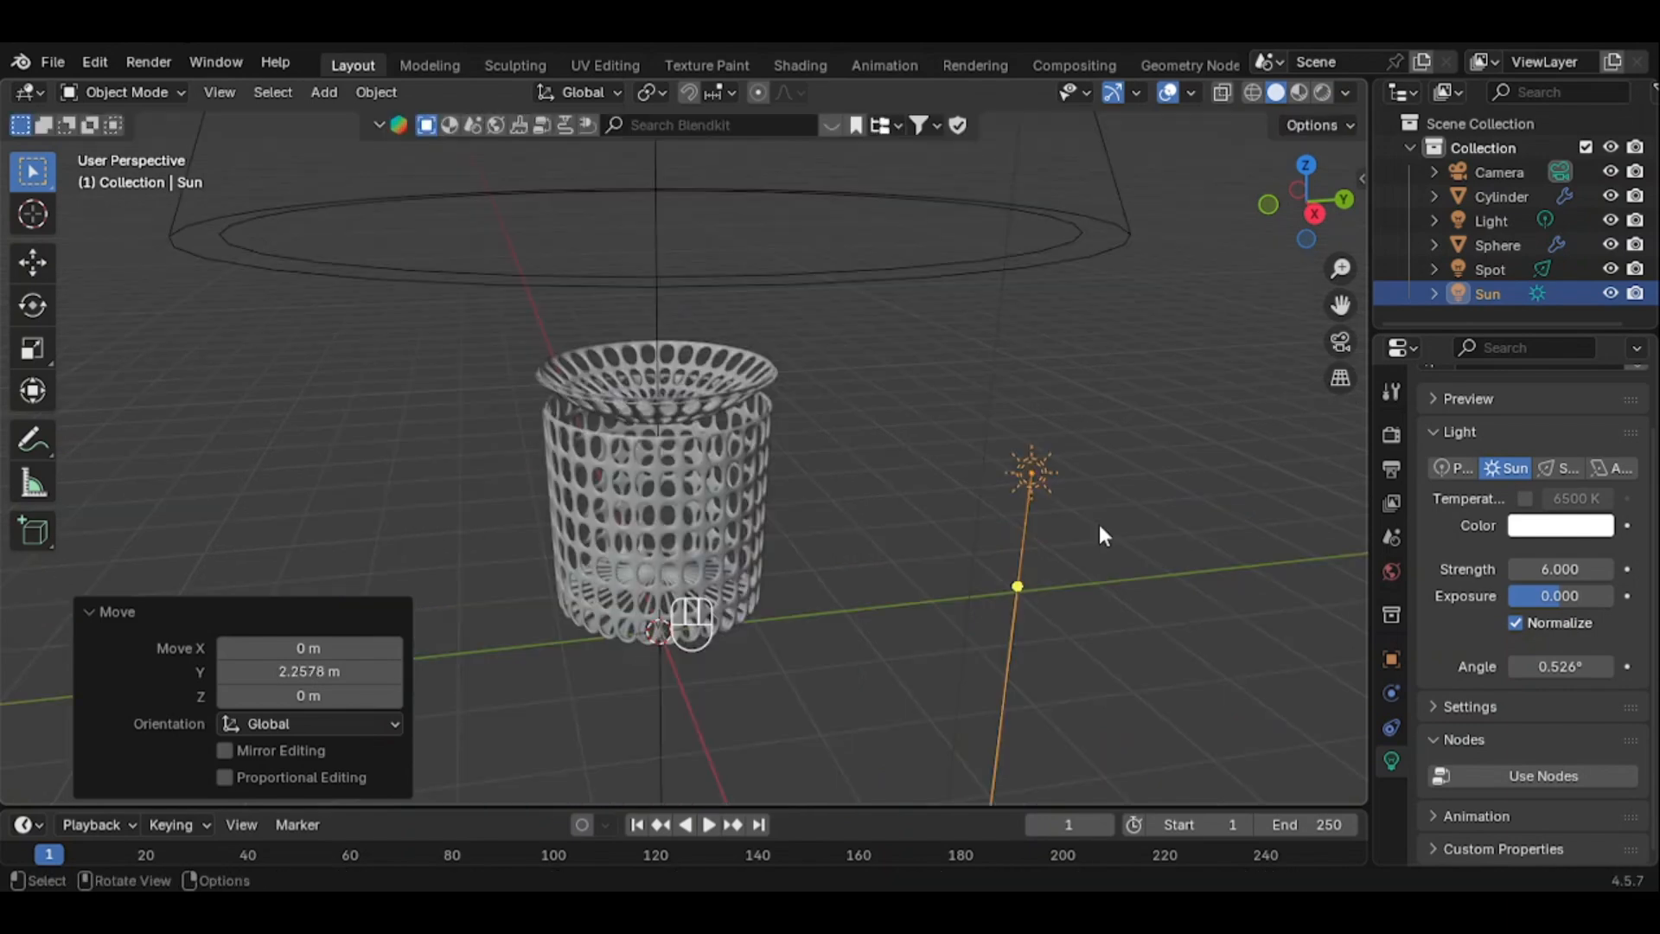
Rotate the Sun light by about -89.5° around the global X axis so it points at the basket
{"action": "scroll", "coordinate": [1098, 524], "scroll_direction": "down", "scroll_amount": 3}
{"action": "key", "text": "r"}
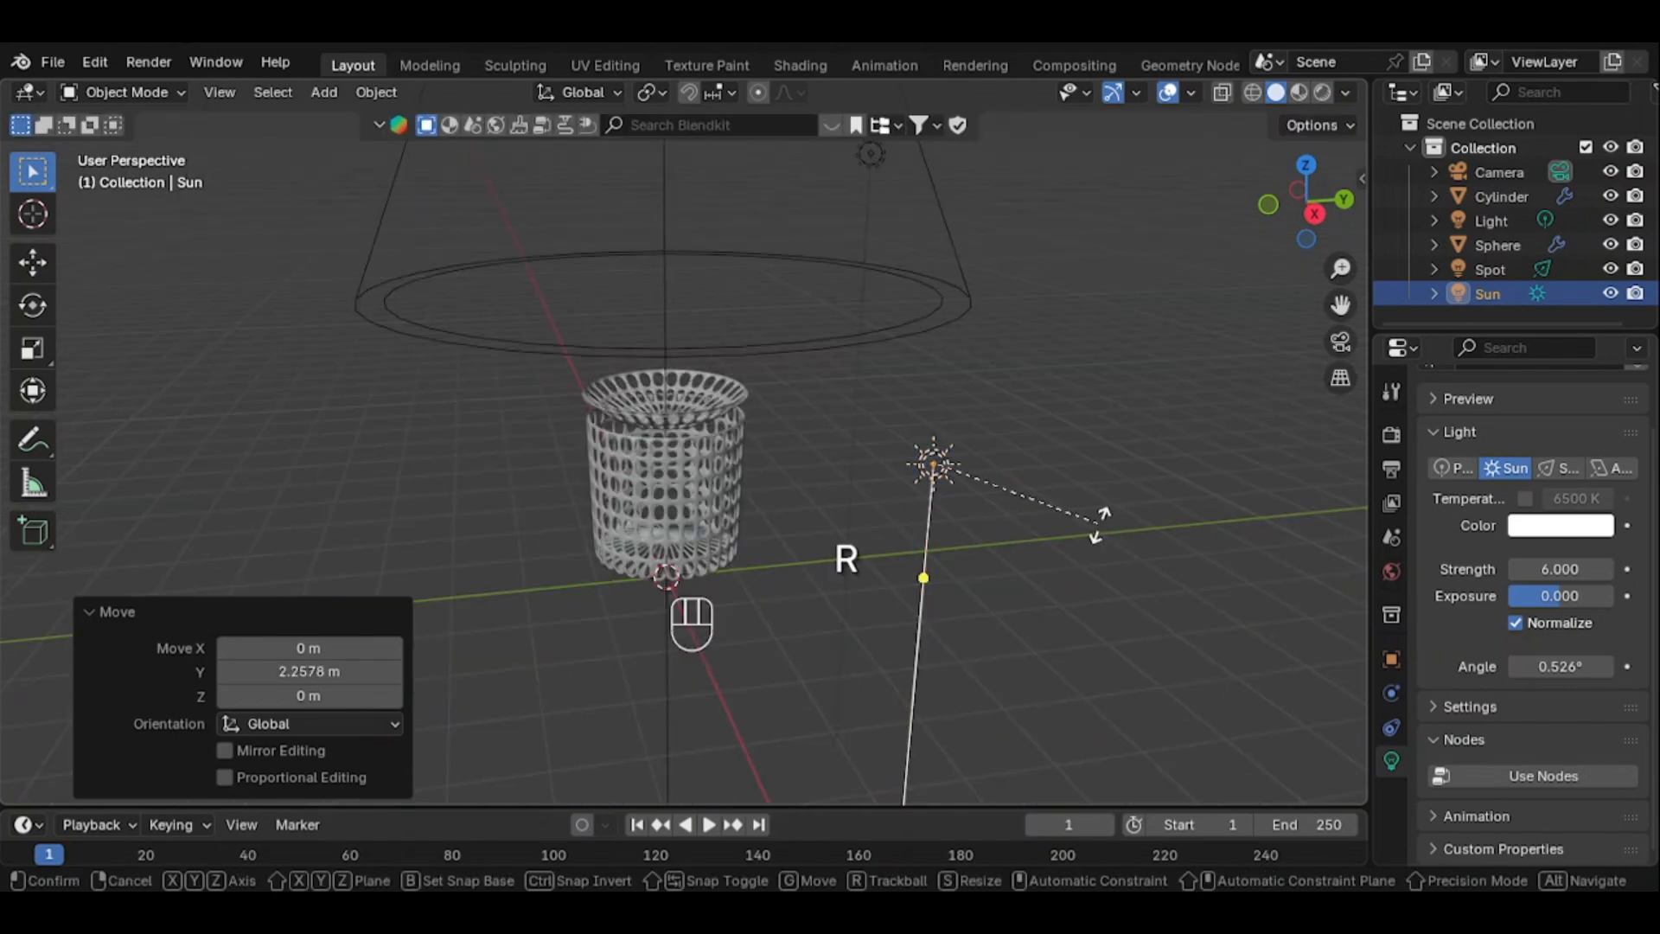
{"action": "key", "text": "x"}
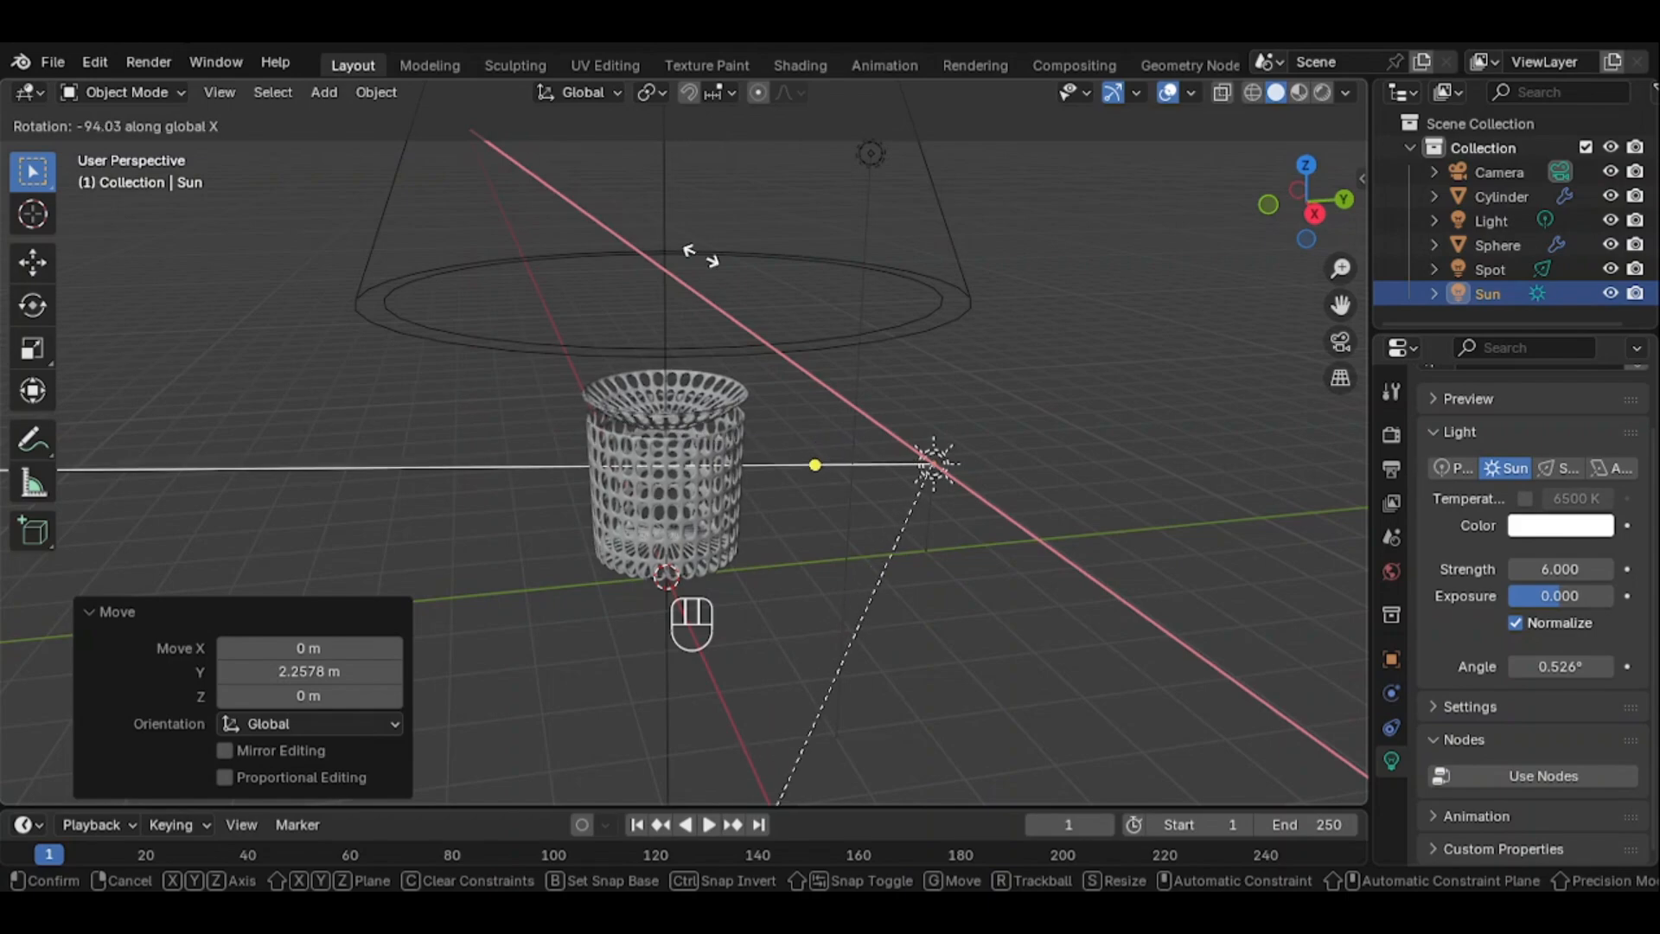
{"action": "left_click", "coordinate": [627, 610]}
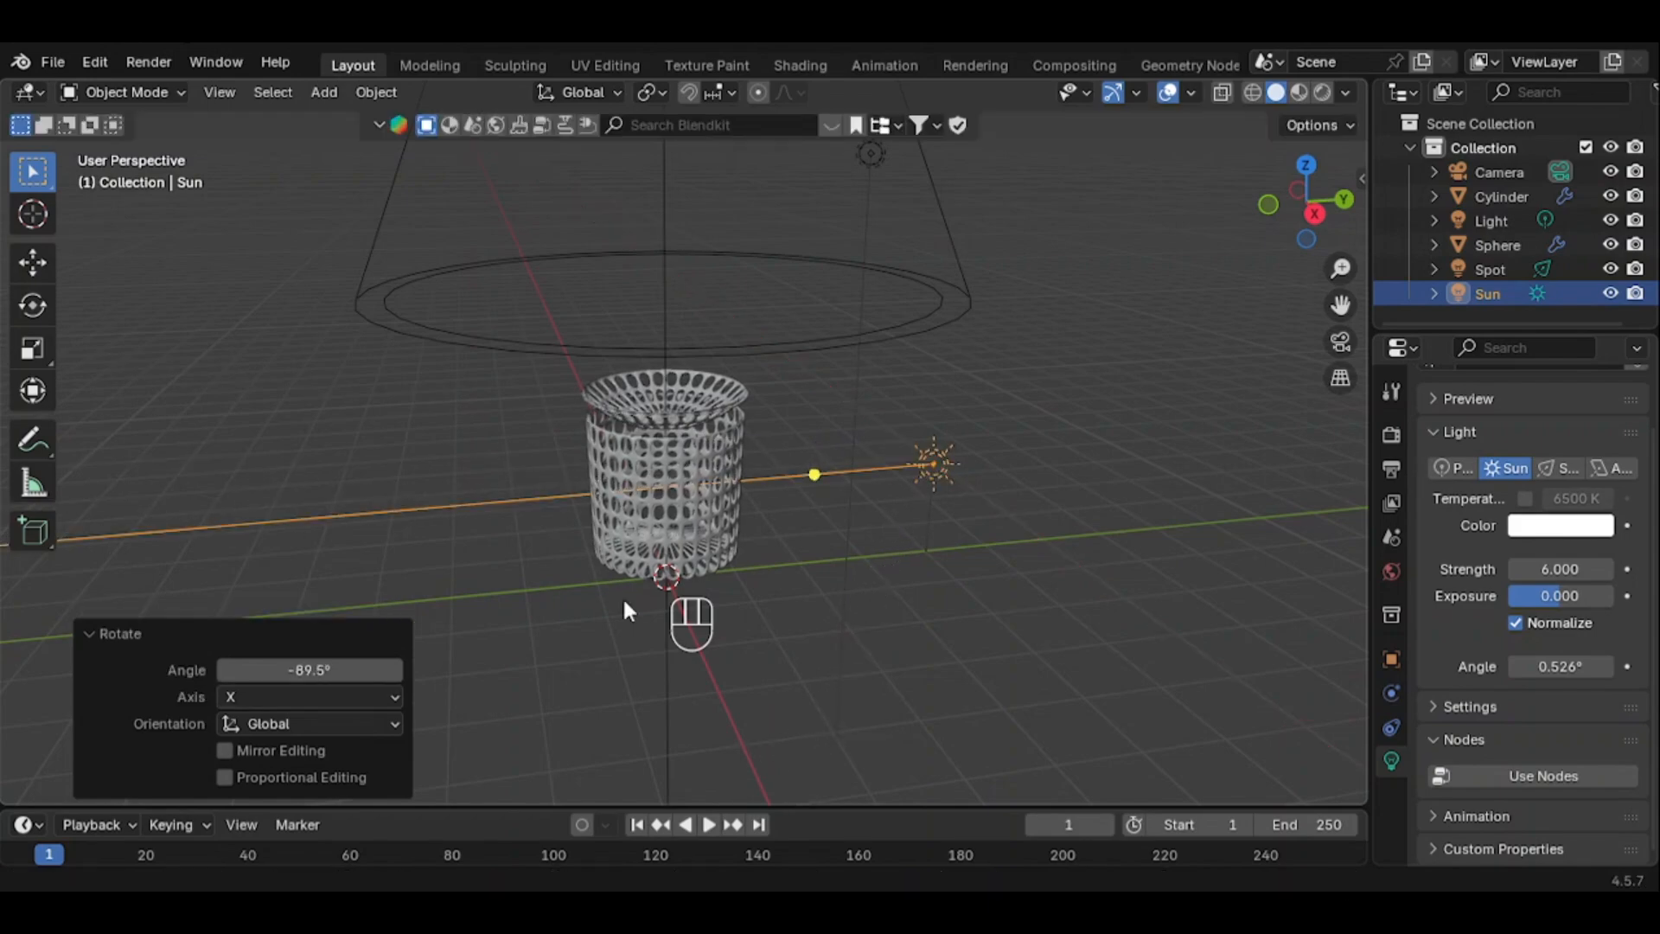
Examine the Sun's lighting on the basket and bowl from several sides in Rendered shading, and return to Solid shading
{"action": "left_click", "coordinate": [1330, 90]}
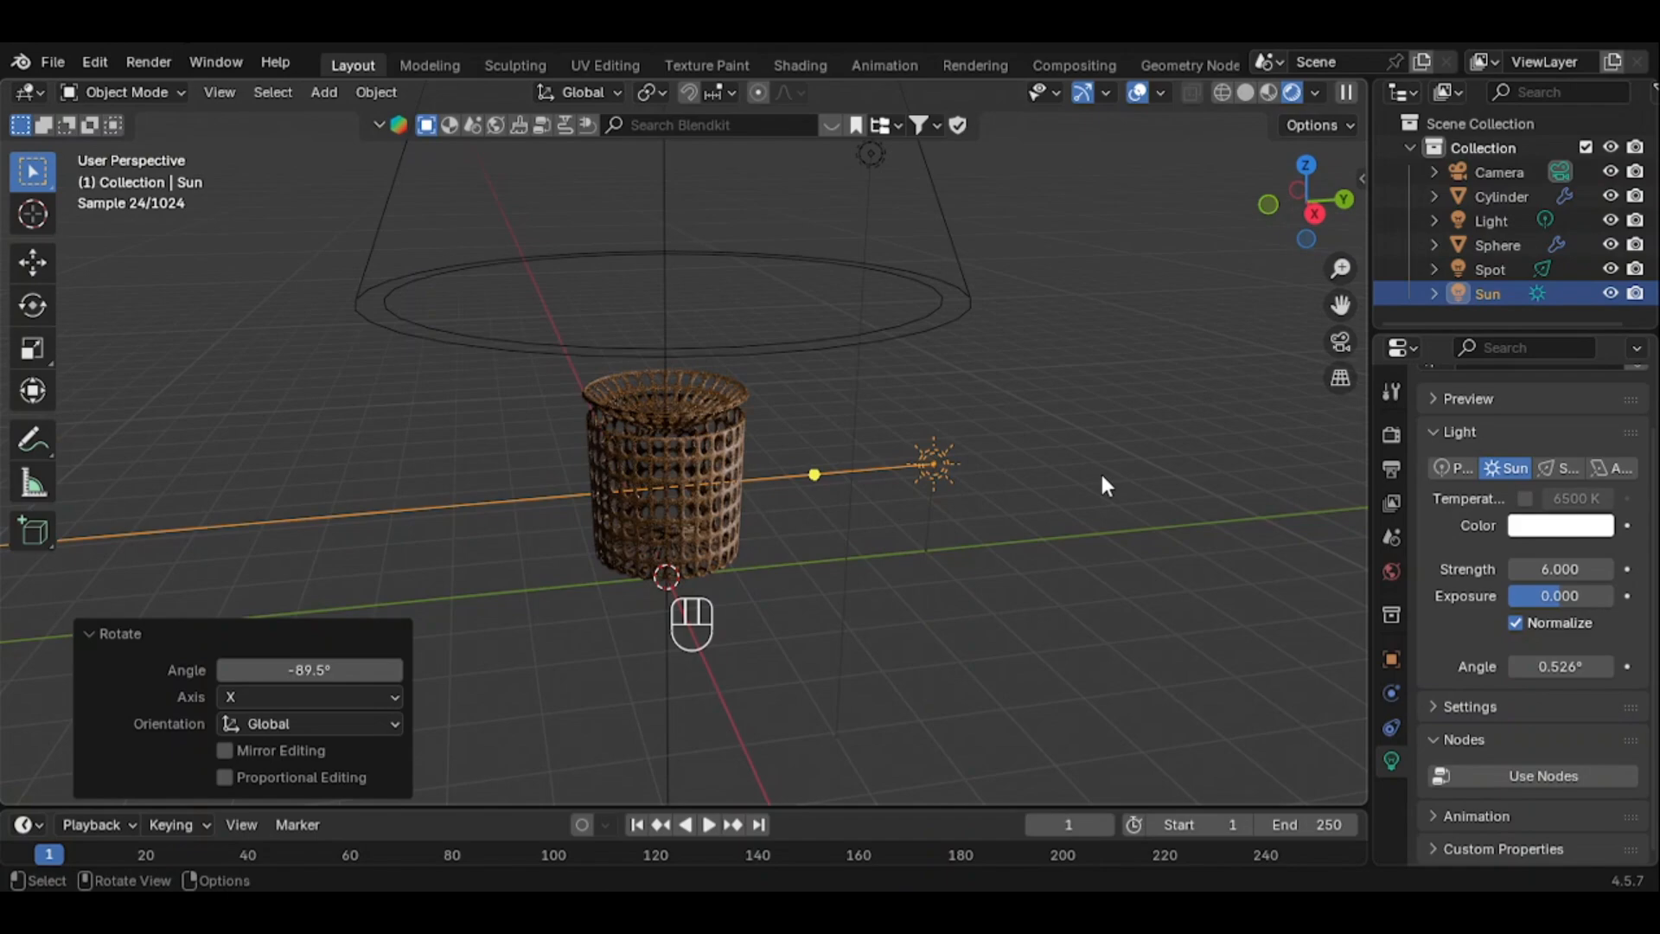
{"action": "left_click", "coordinate": [1323, 224]}
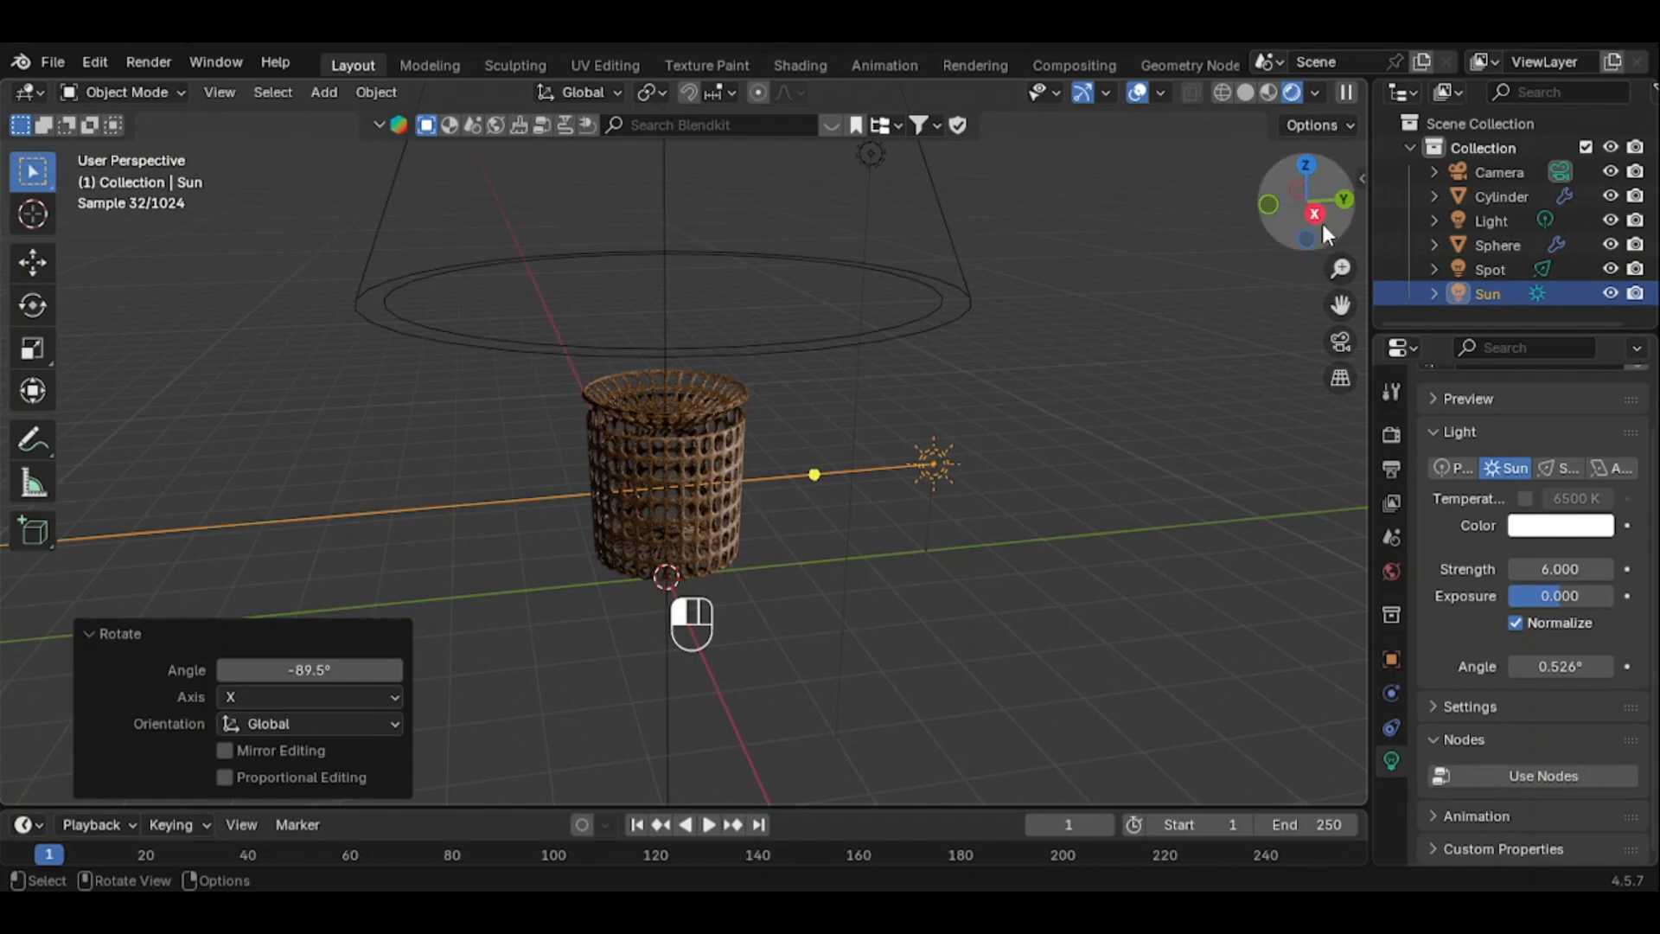
{"action": "mouse_move", "coordinate": [1321, 219]}
{"action": "left_mouse_down"}
{"action": "mouse_move", "coordinate": [1245, 223]}
{"action": "mouse_move", "coordinate": [1317, 226]}
{"action": "left_mouse_up"}
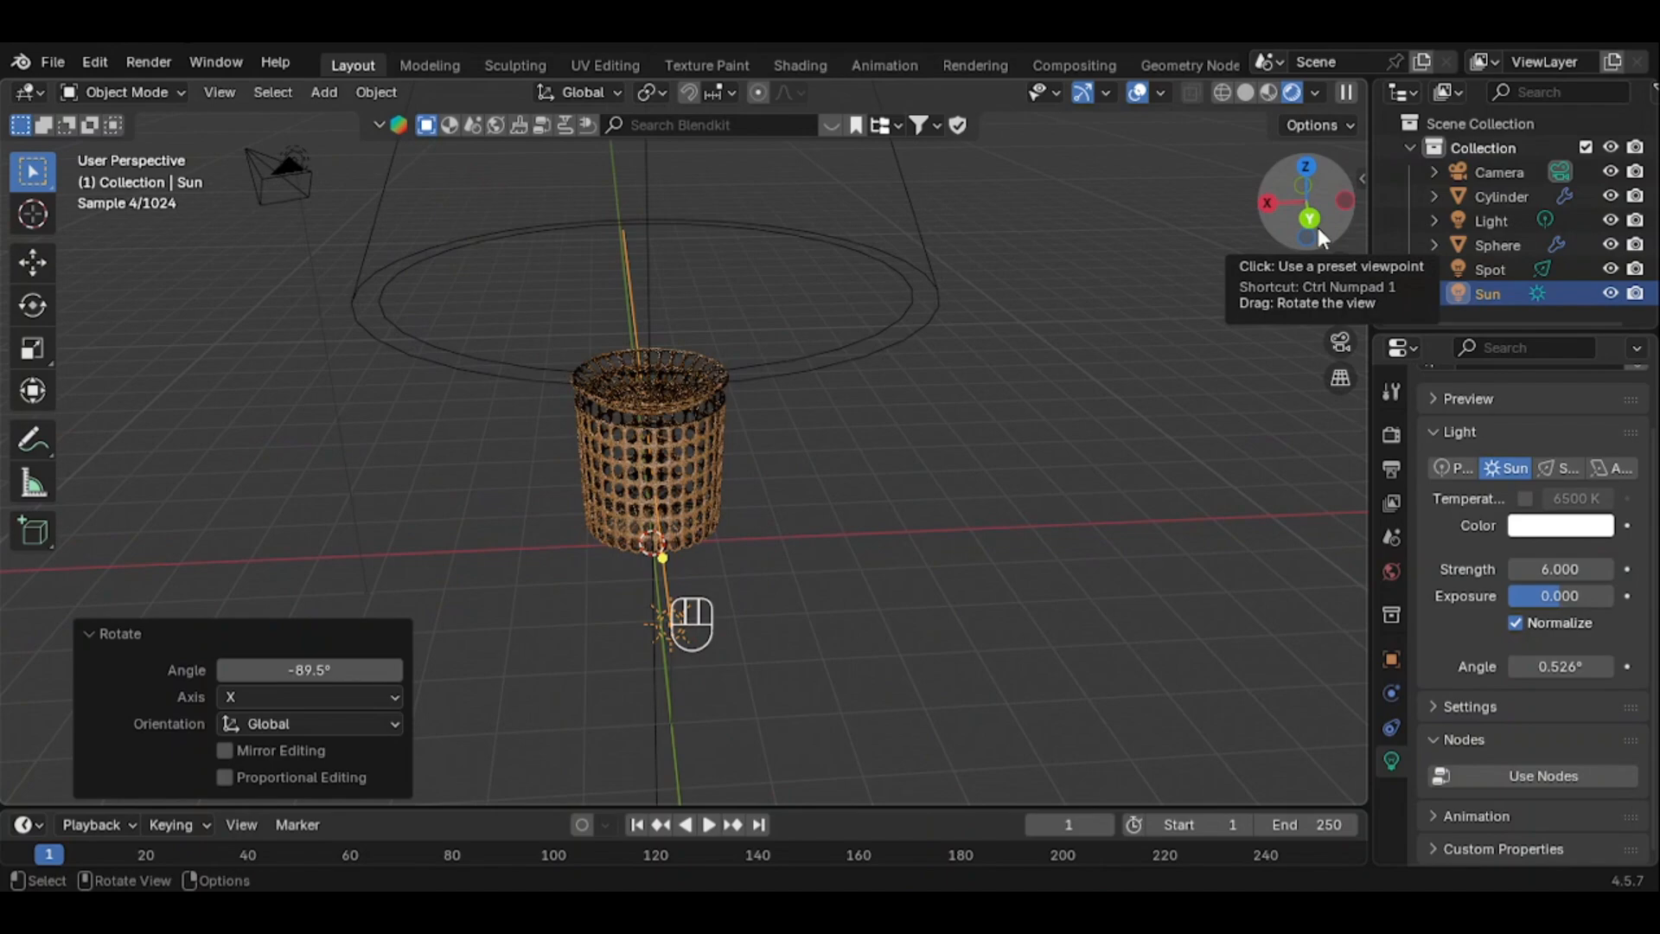
{"action": "left_click", "coordinate": [1318, 228]}
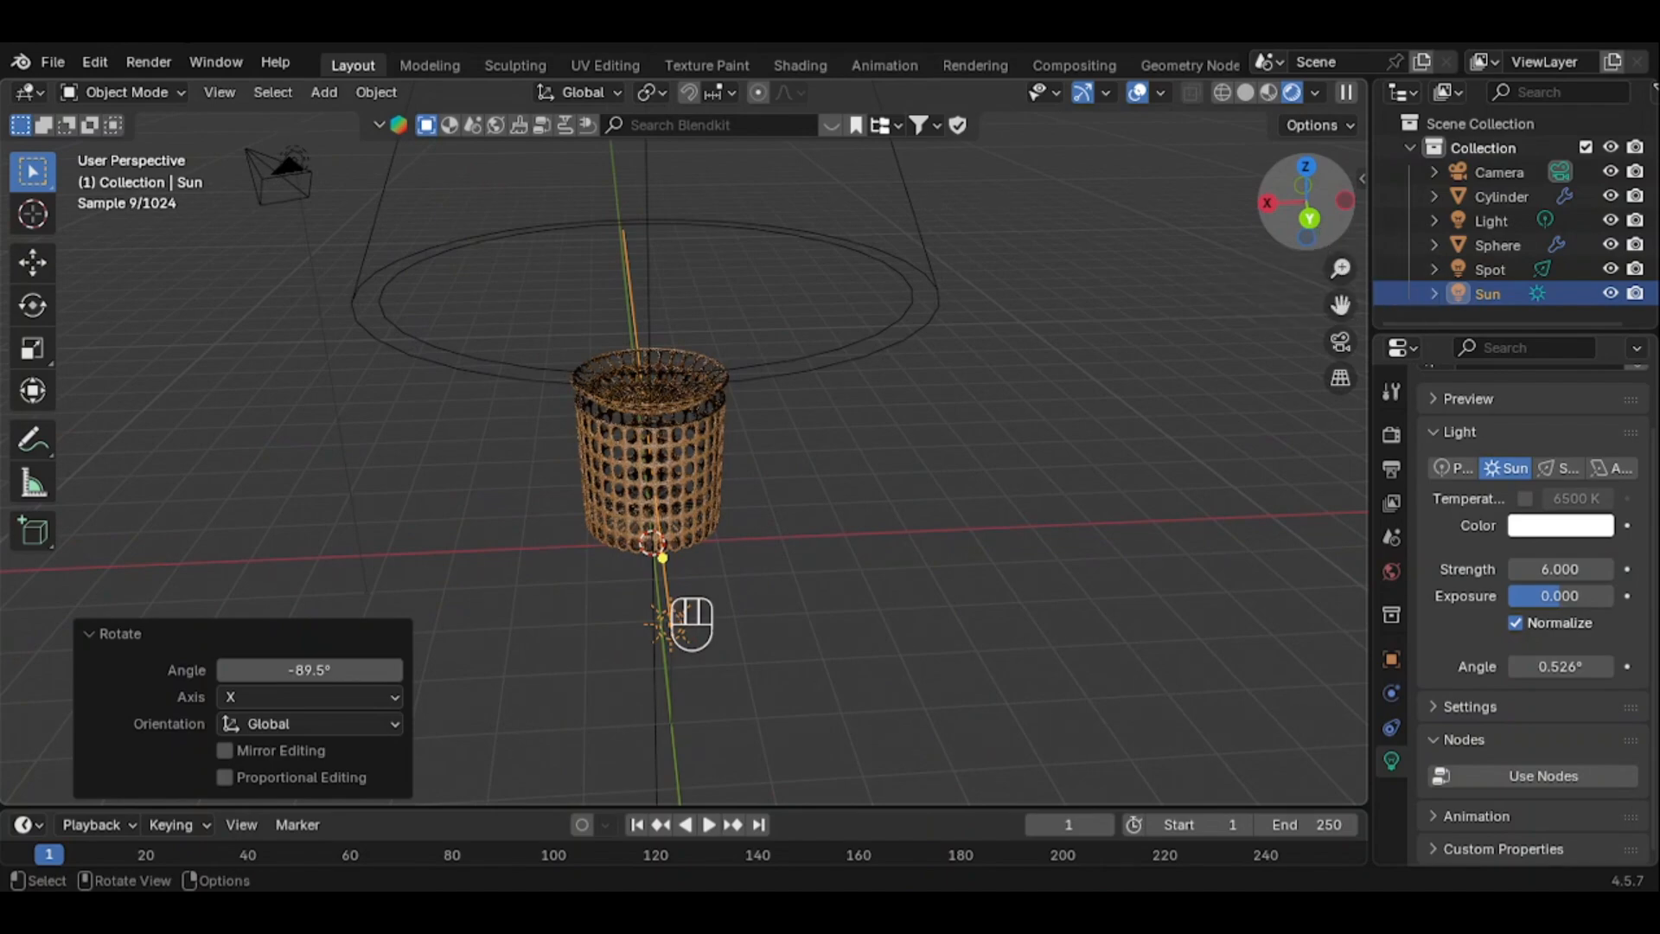
{"action": "middle_click_drag", "start_coordinate": [709, 596], "coordinate": [757, 581]}
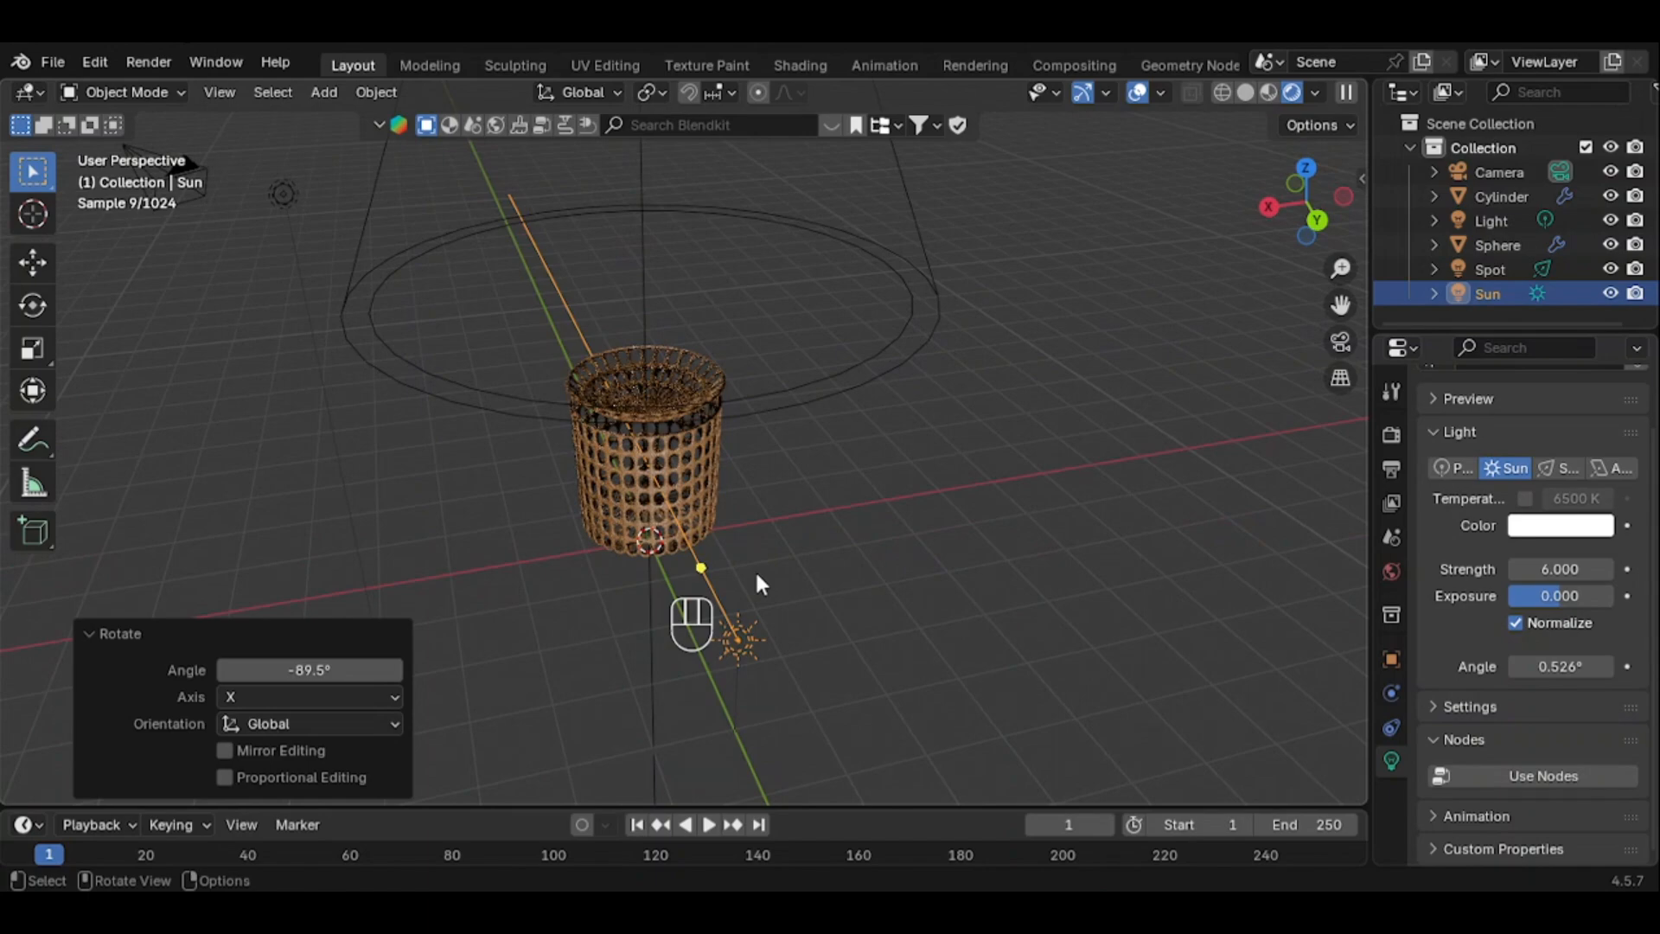
{"action": "left_click", "coordinate": [1244, 92]}
{"action": "left_click_drag", "start_coordinate": [1302, 221], "coordinate": [1316, 234]}
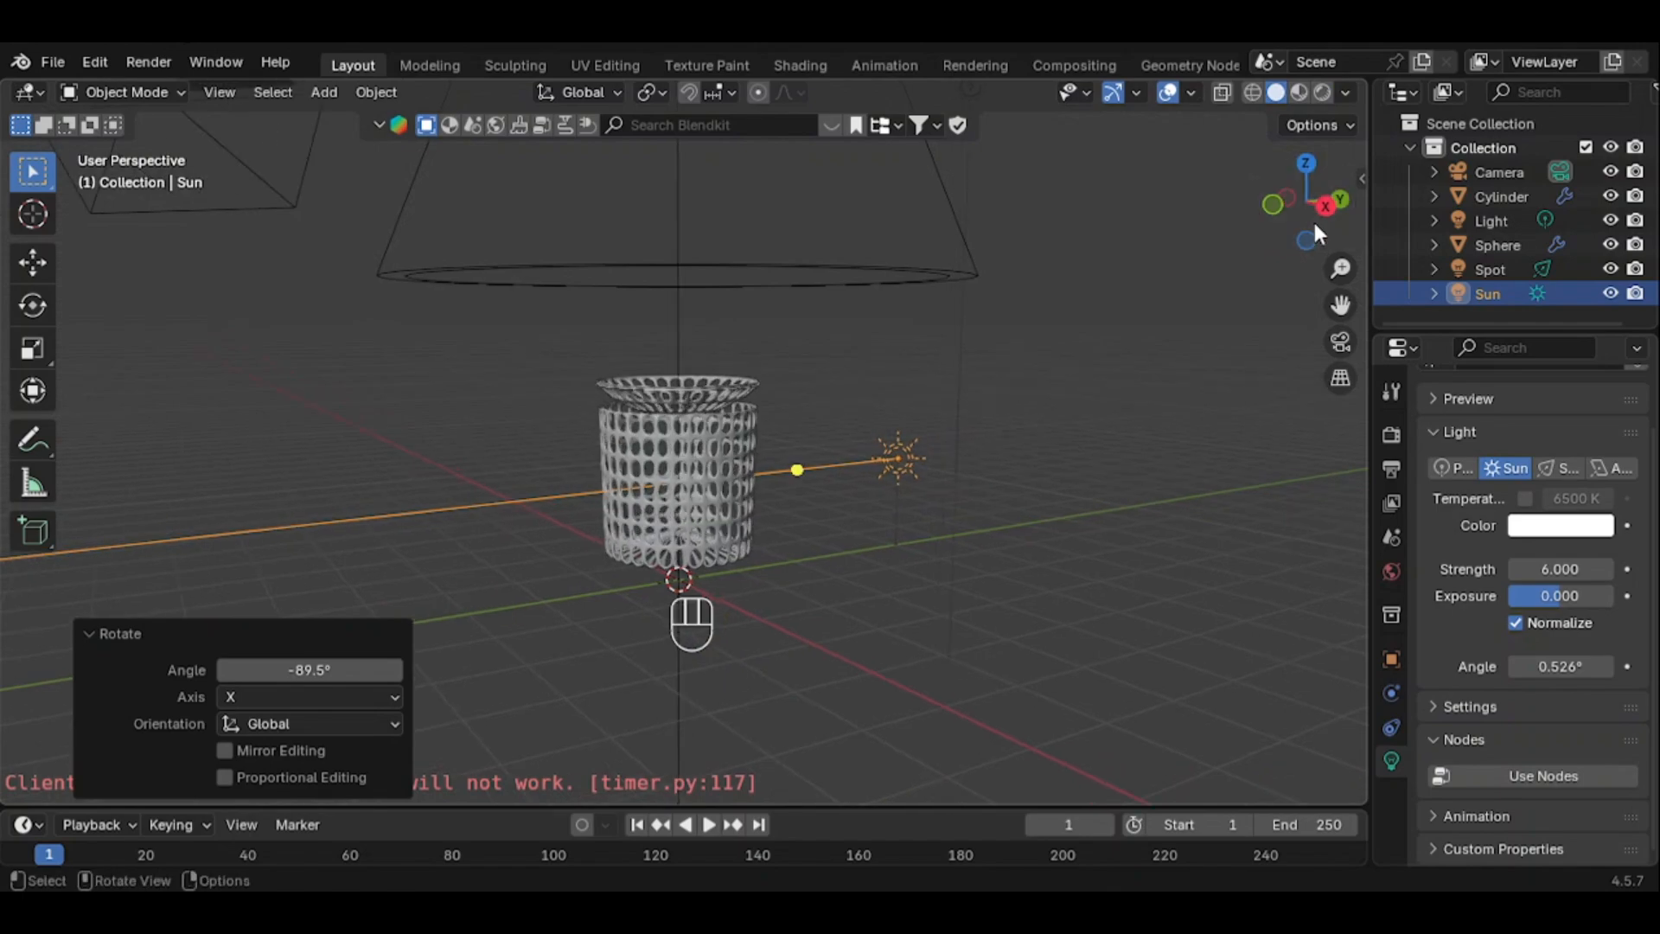
Add an Area light at the world origin and rotate it by about 82.4° around the global X axis
{"action": "key", "text": "shift+a"}
{"action": "mouse_move", "coordinate": [579, 620]}
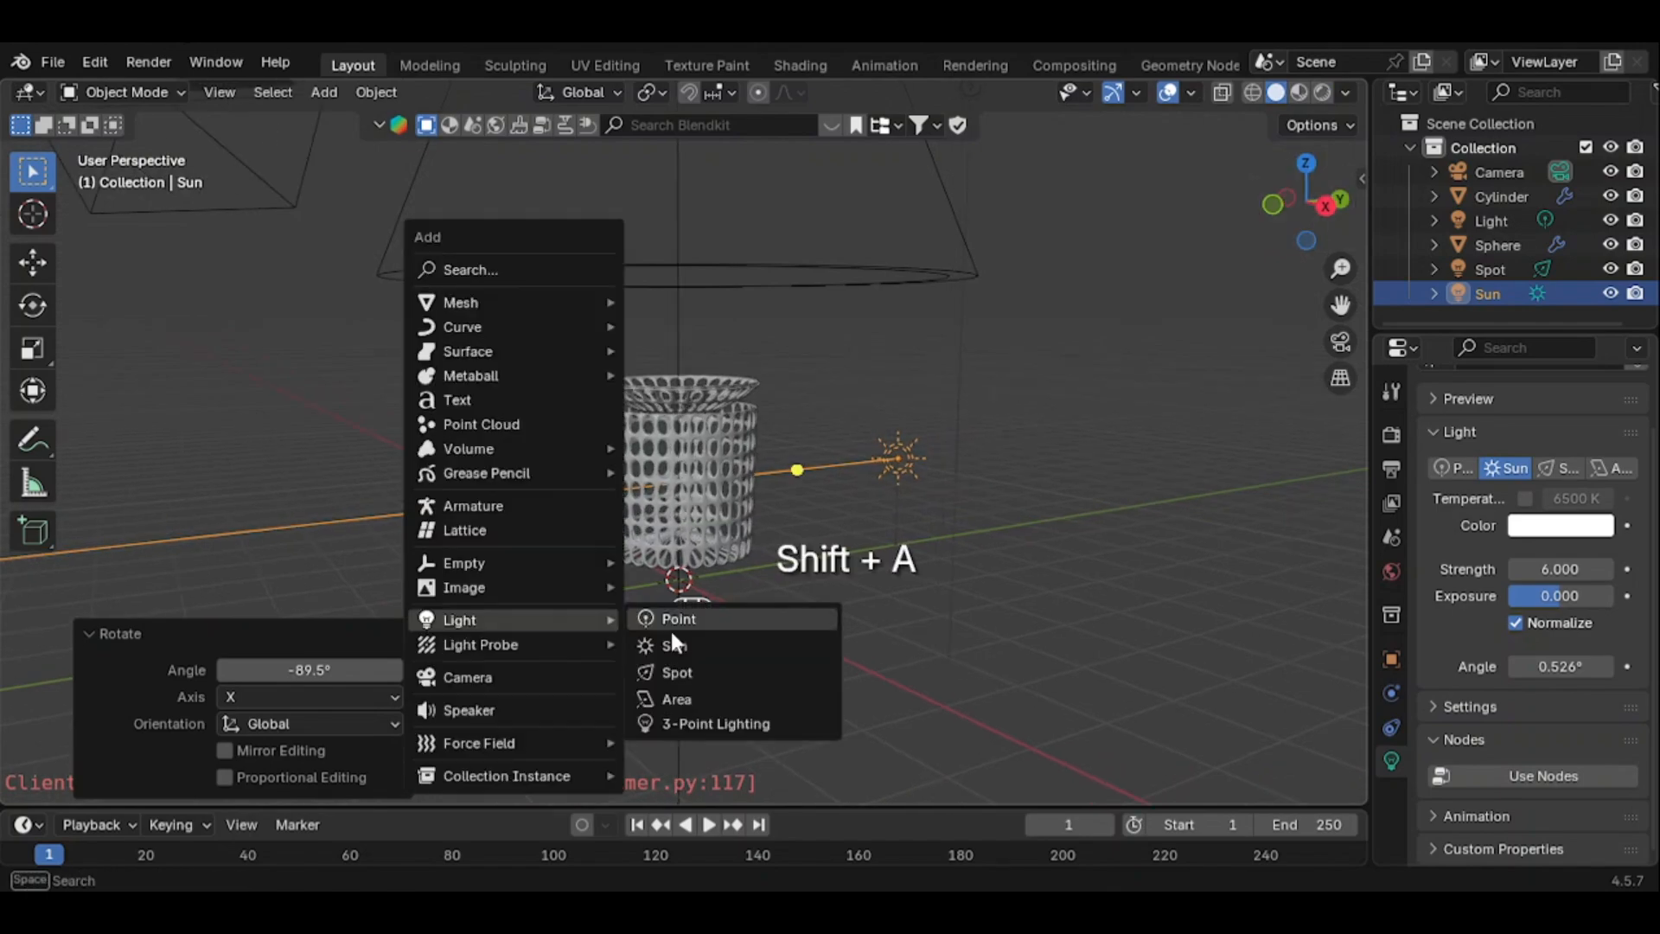
{"action": "left_click", "coordinate": [674, 700]}
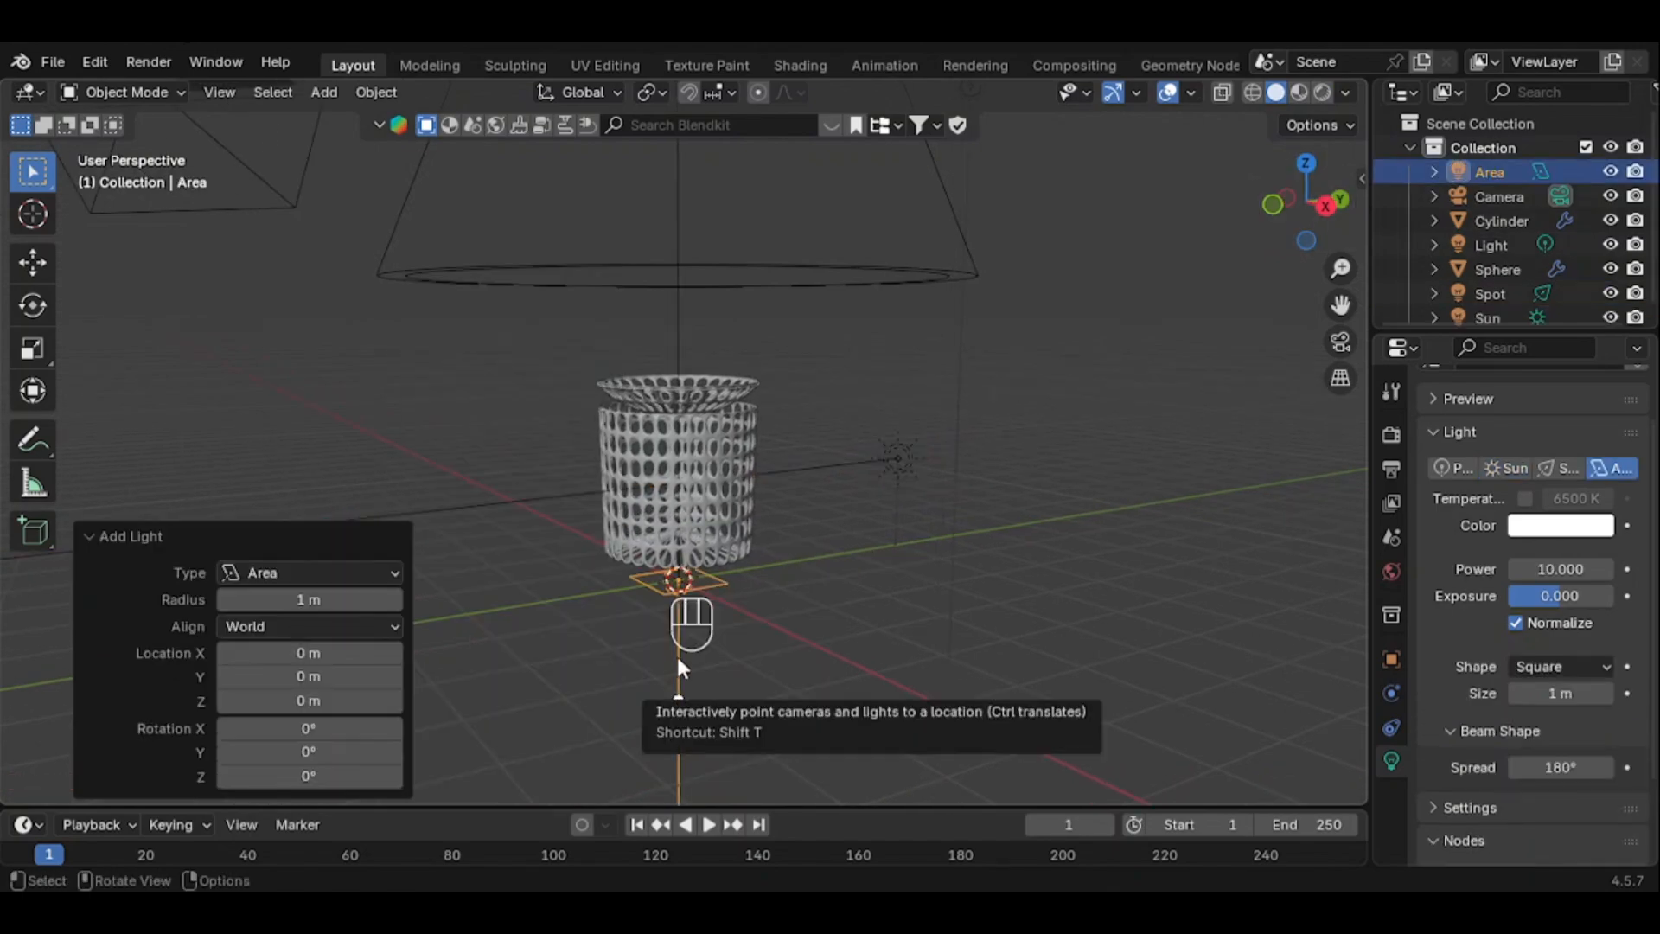
{"action": "key", "text": "r"}
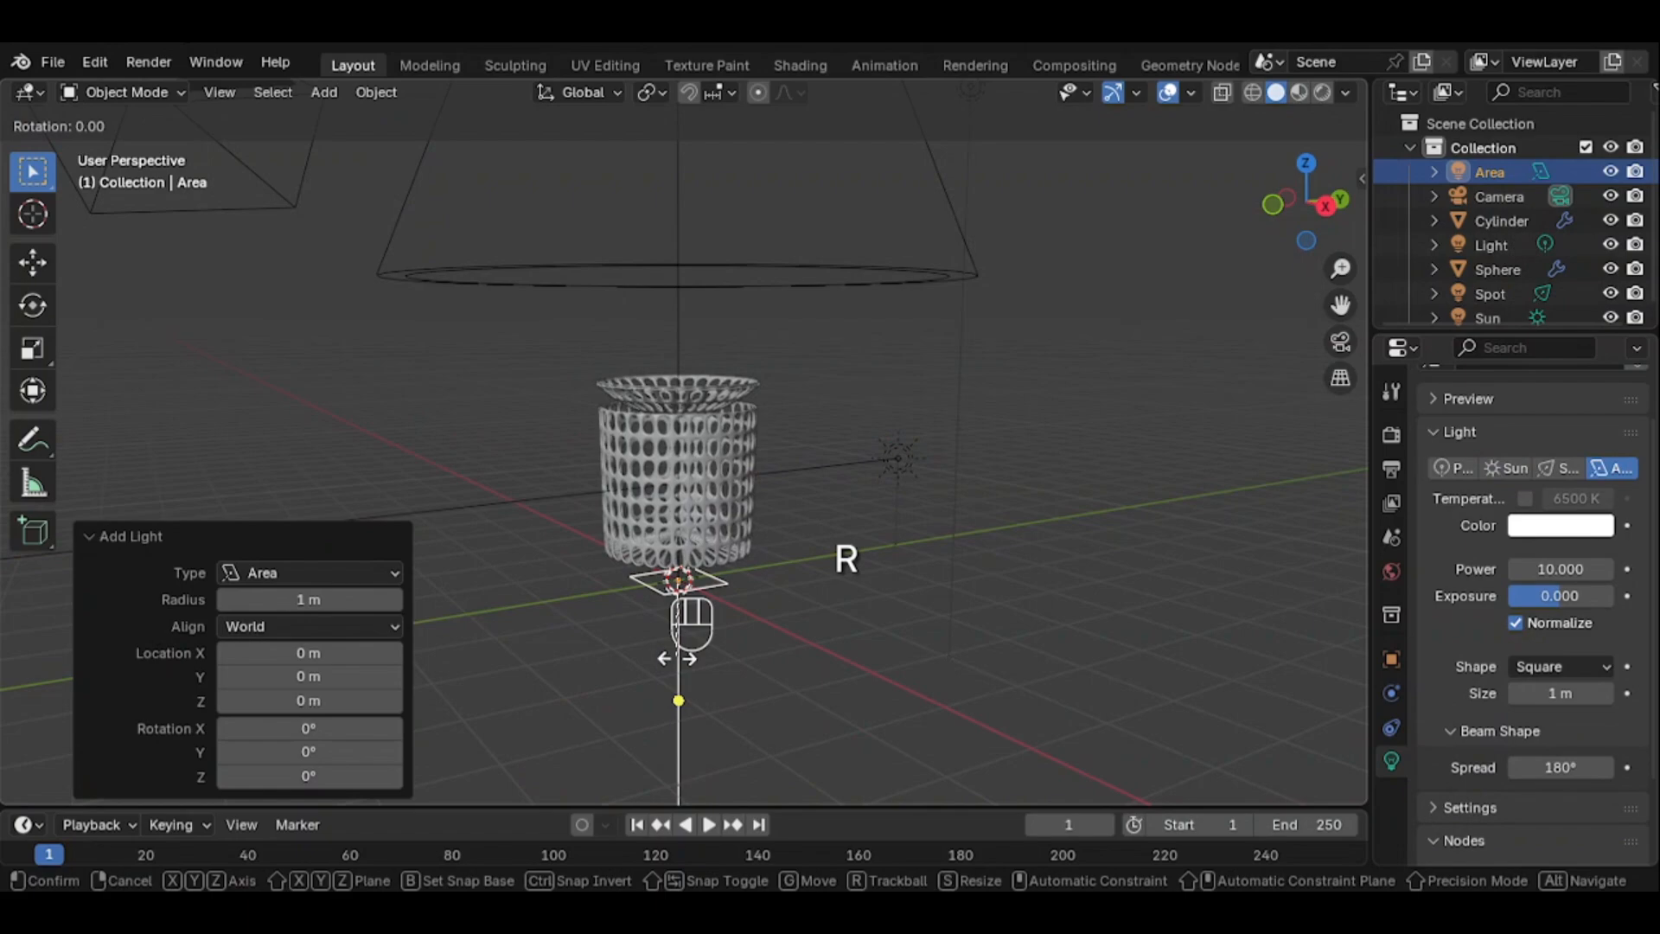
{"action": "key", "text": "x"}
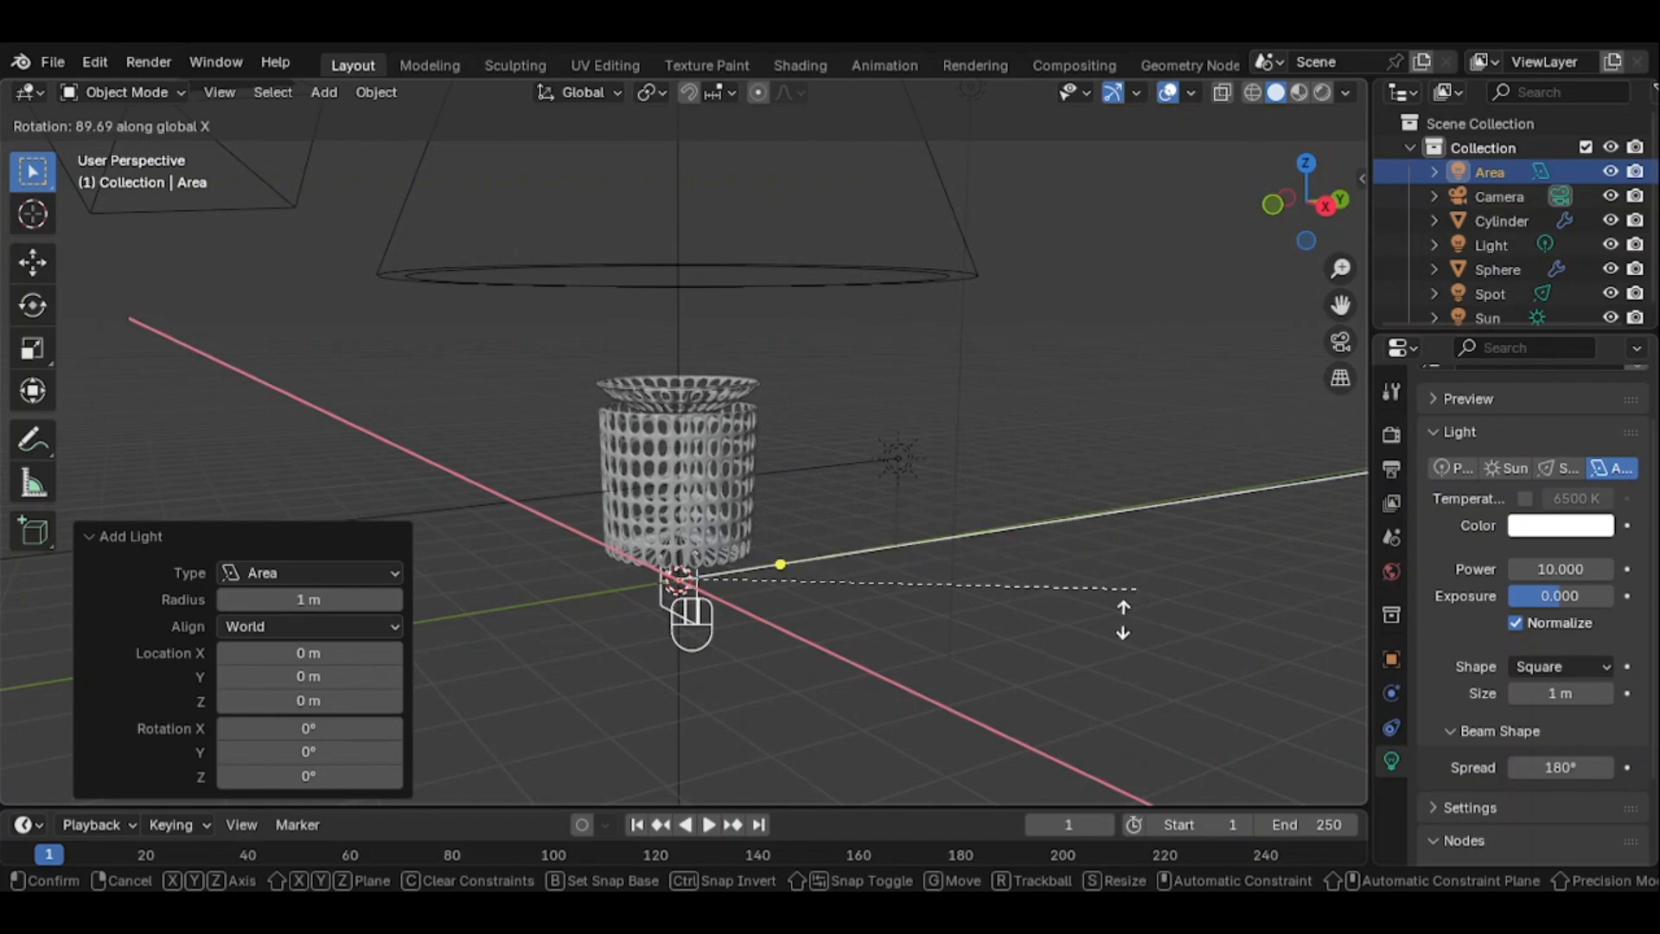
{"action": "left_click", "coordinate": [1099, 642]}
Move the Area light about -8.42 m along Y and raise it about 2.24 m along Z
{"action": "key", "text": "g"}
{"action": "key", "text": "y"}
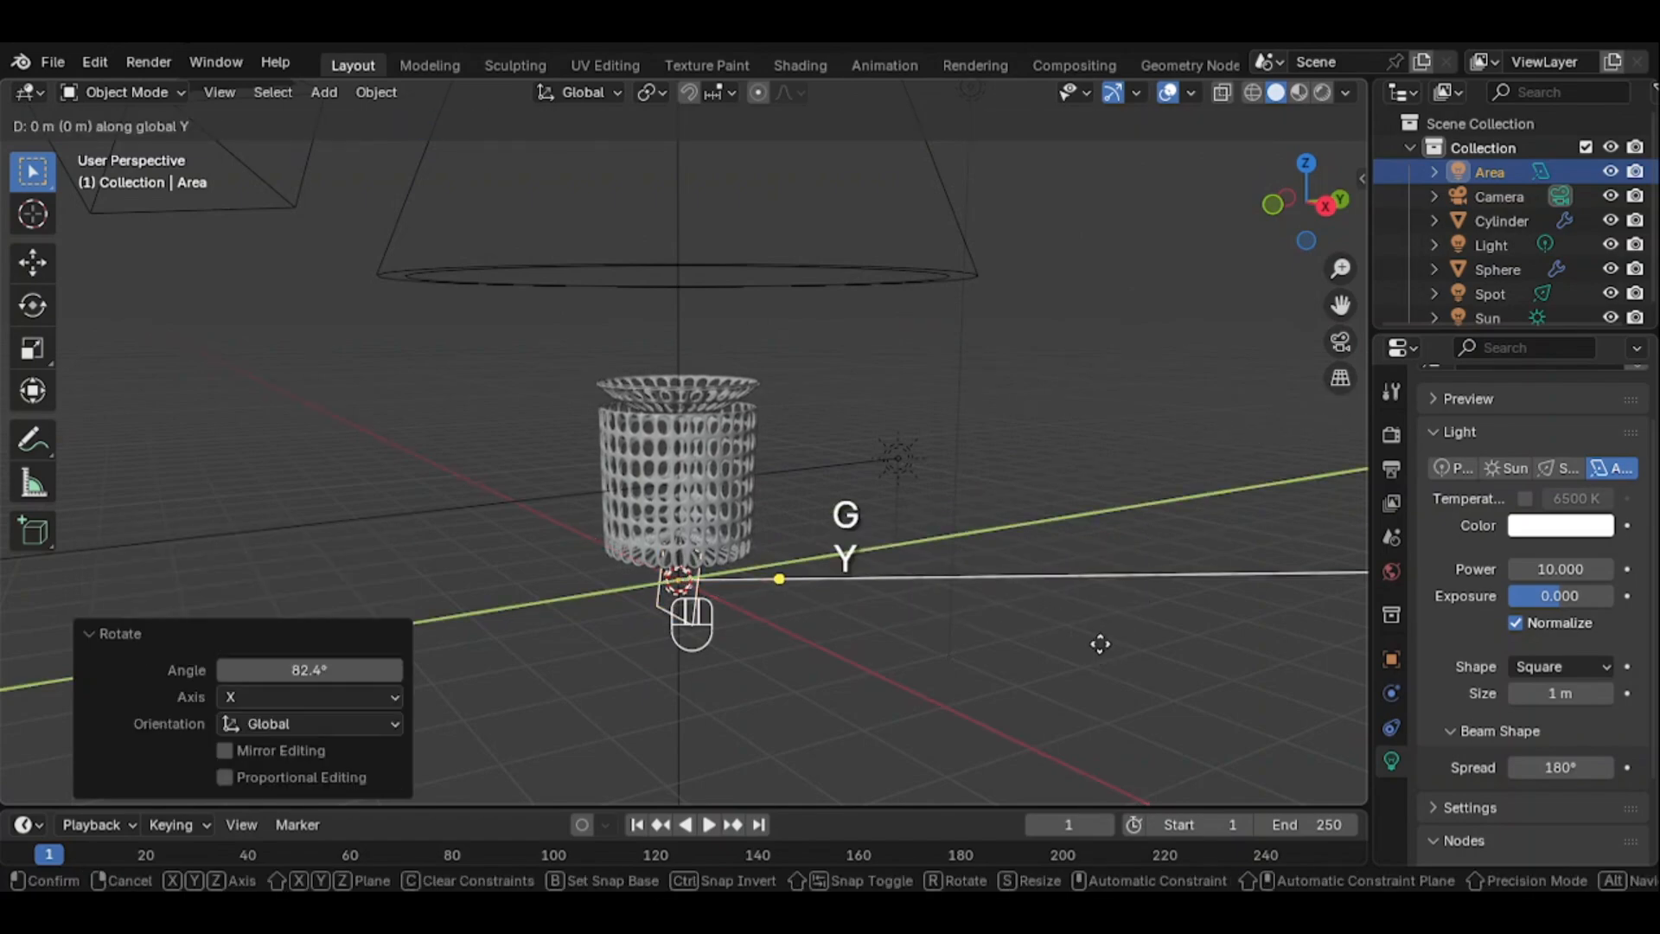
{"action": "left_click", "coordinate": [333, 230]}
{"action": "scroll", "coordinate": [598, 356], "scroll_direction": "down", "scroll_amount": 3}
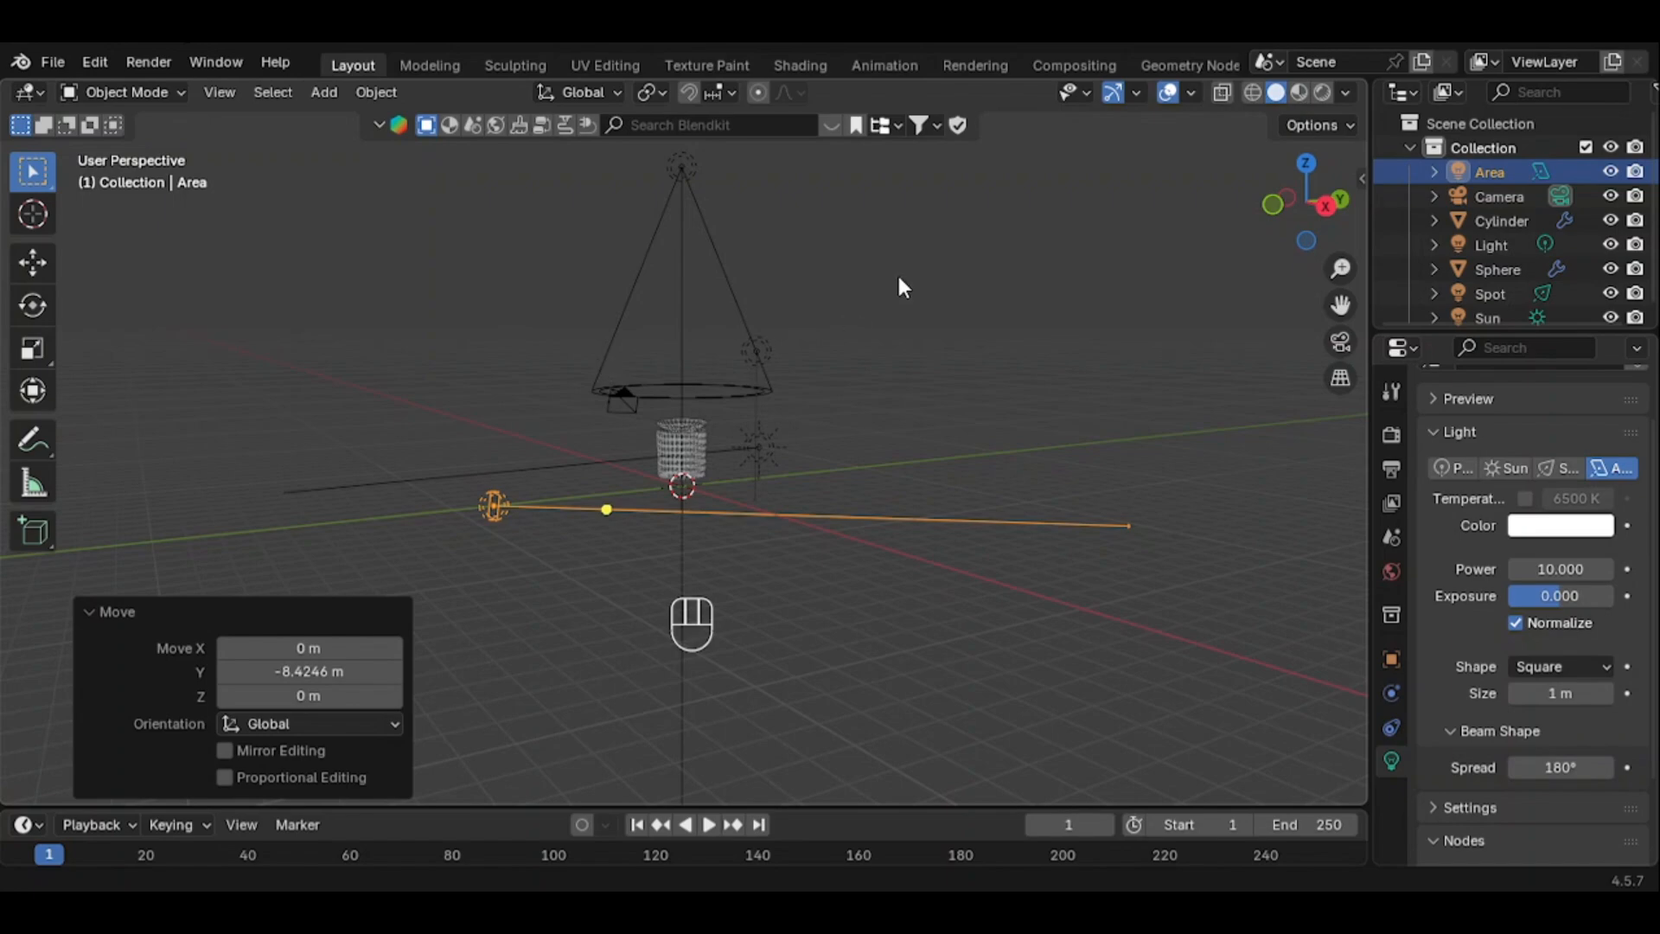
{"action": "left_click_drag", "start_coordinate": [1315, 232], "coordinate": [1107, 488]}
{"action": "left_click", "coordinate": [1303, 195]}
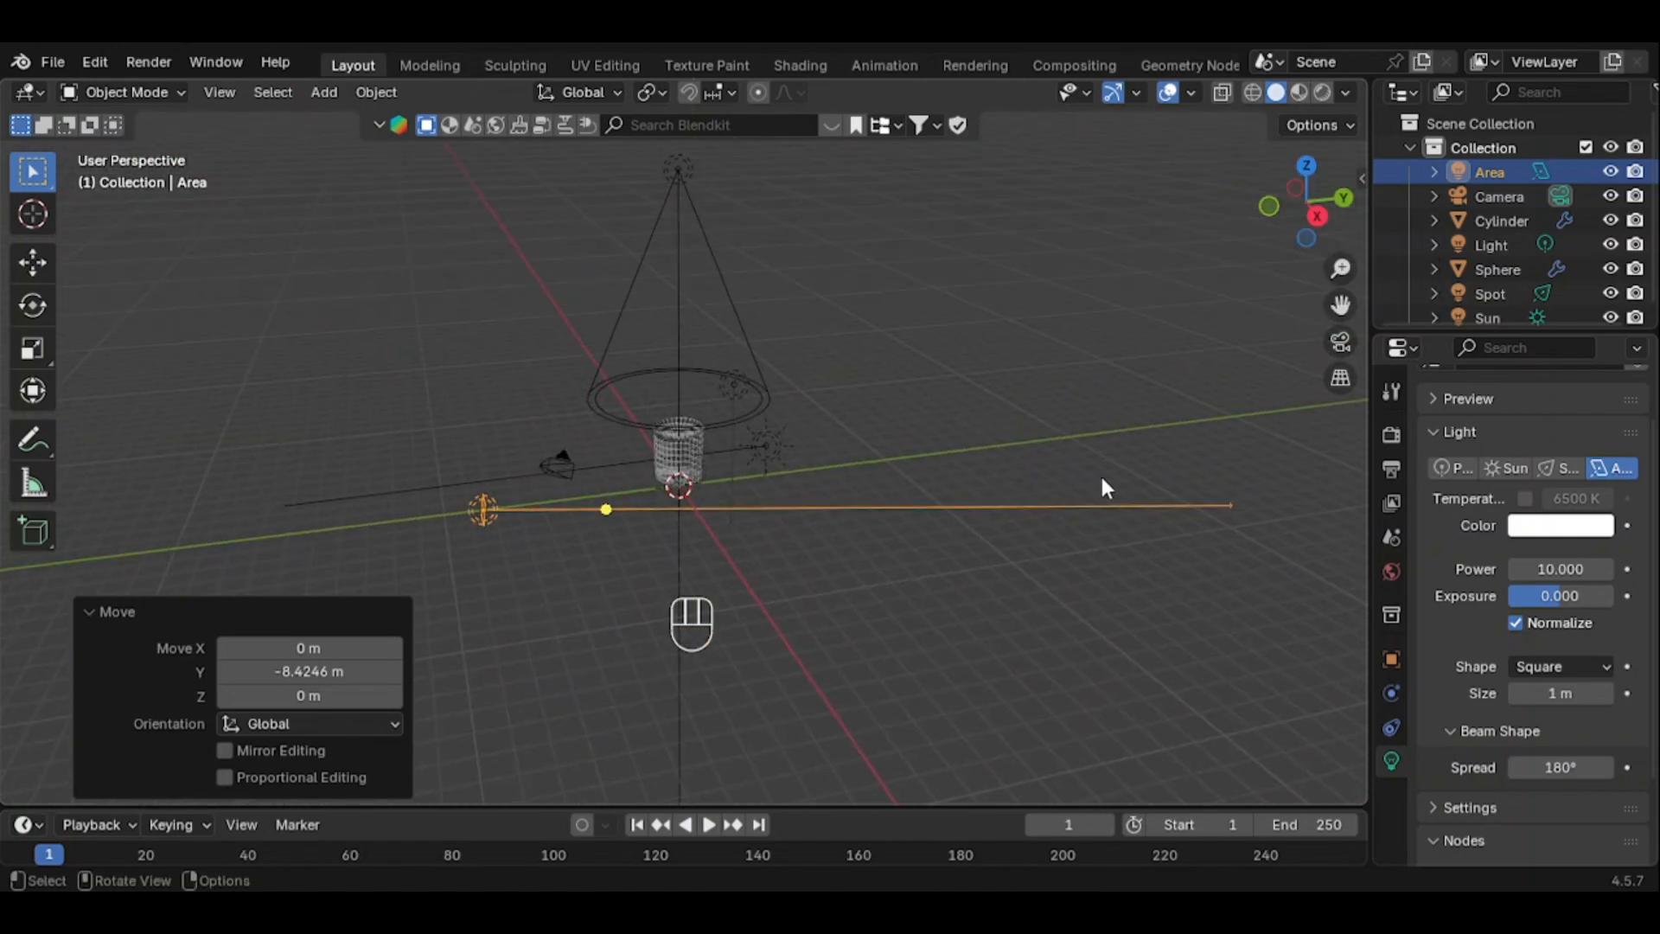
{"action": "key", "text": "g"}
{"action": "key", "text": "z"}
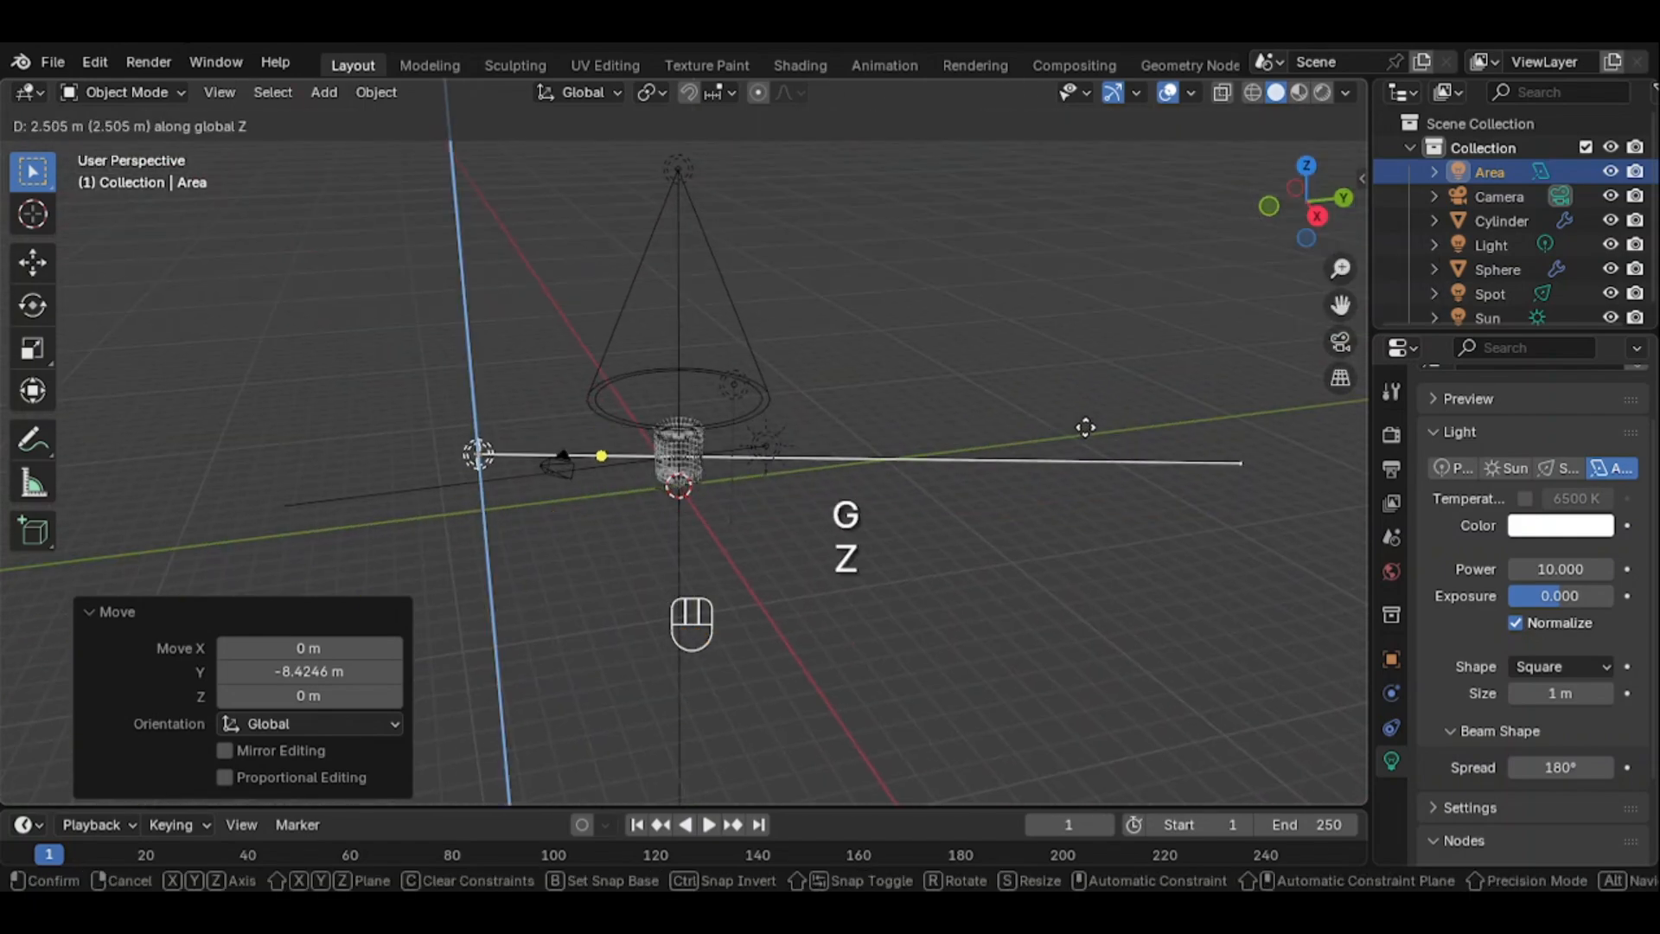
{"action": "left_click", "coordinate": [1089, 437]}
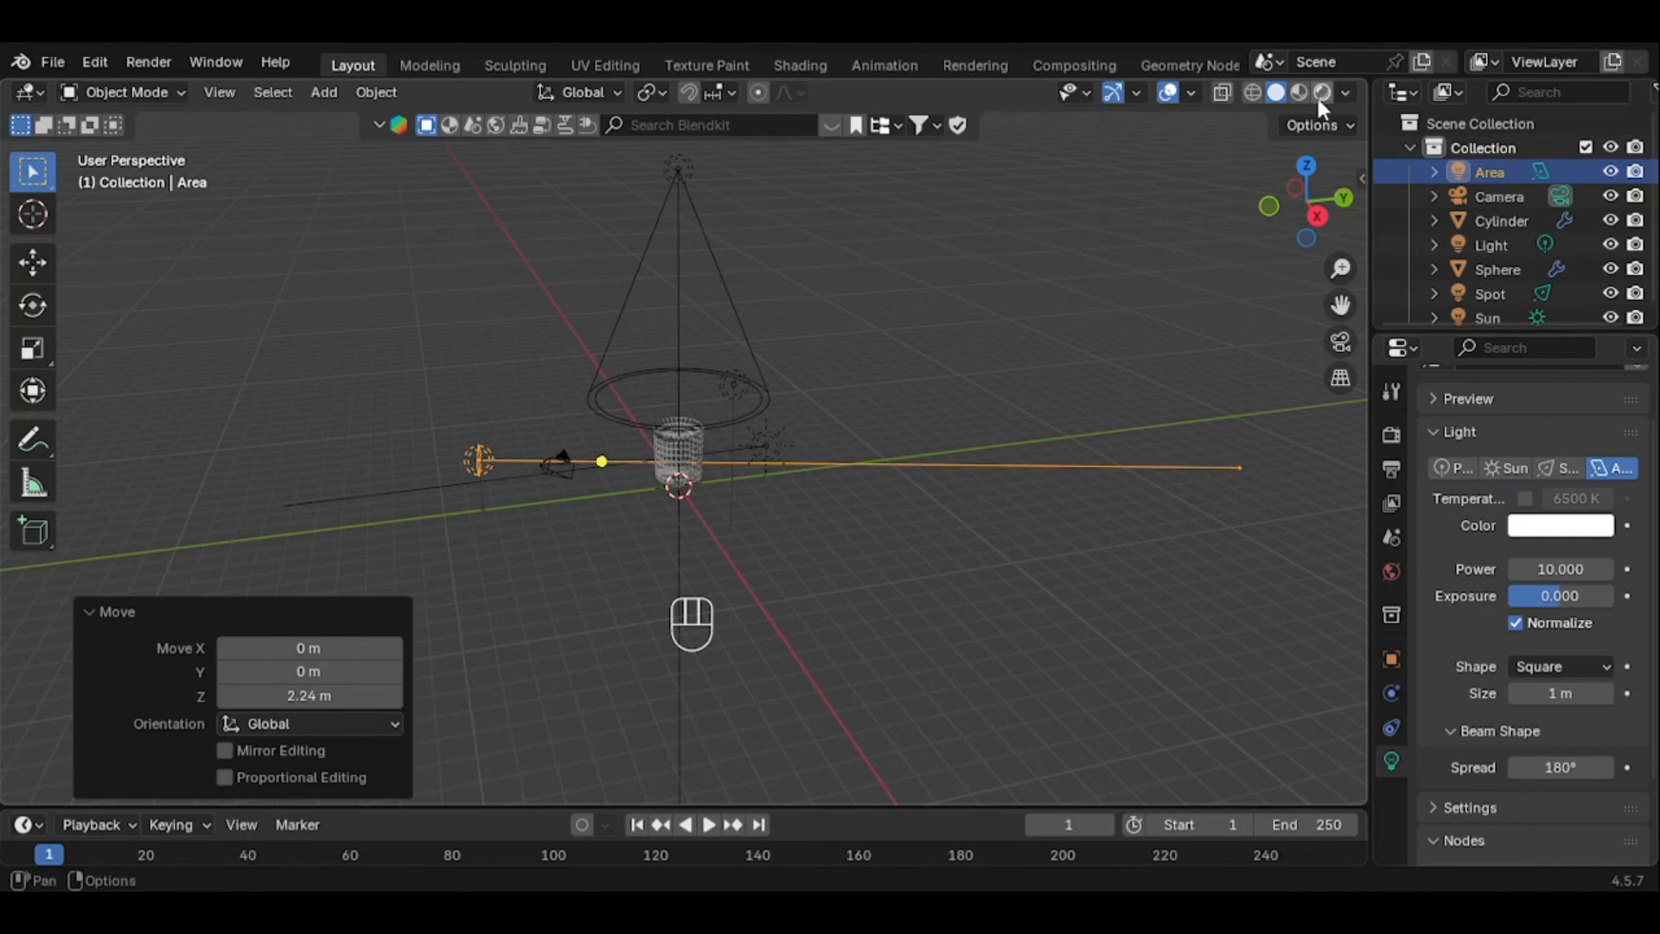
Bring the Area light closer to the basket by moving it about 3.36 m along Y
{"action": "scroll", "coordinate": [707, 398], "scroll_direction": "up", "scroll_amount": 7}
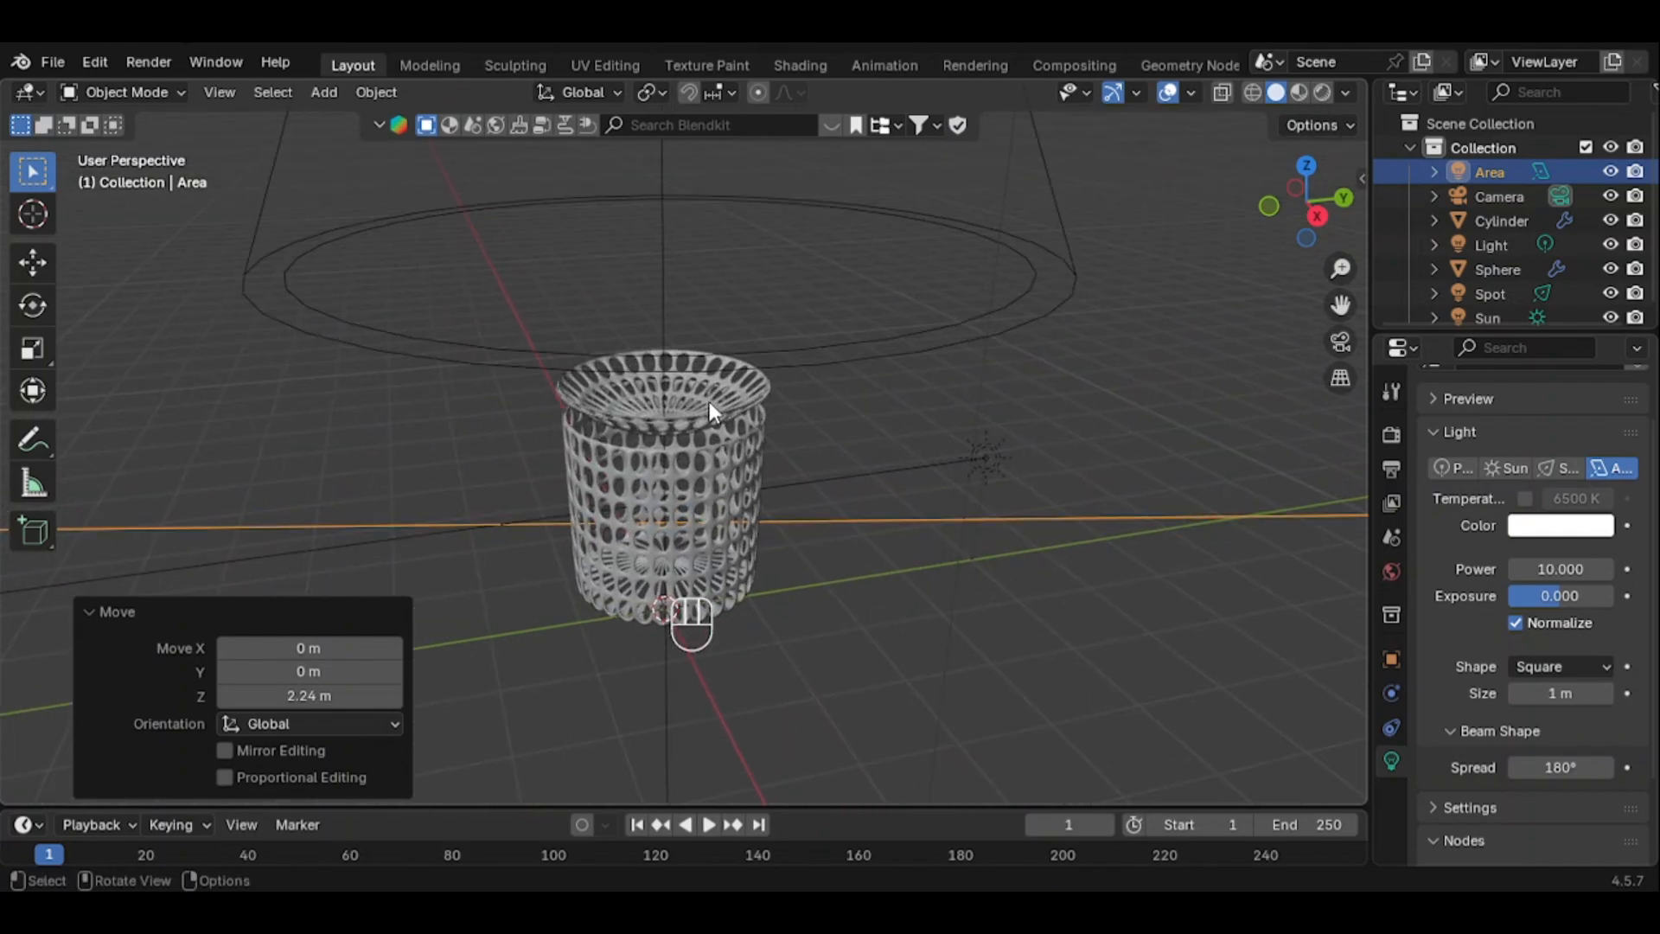
{"action": "key", "text": "g"}
{"action": "key", "text": "y"}
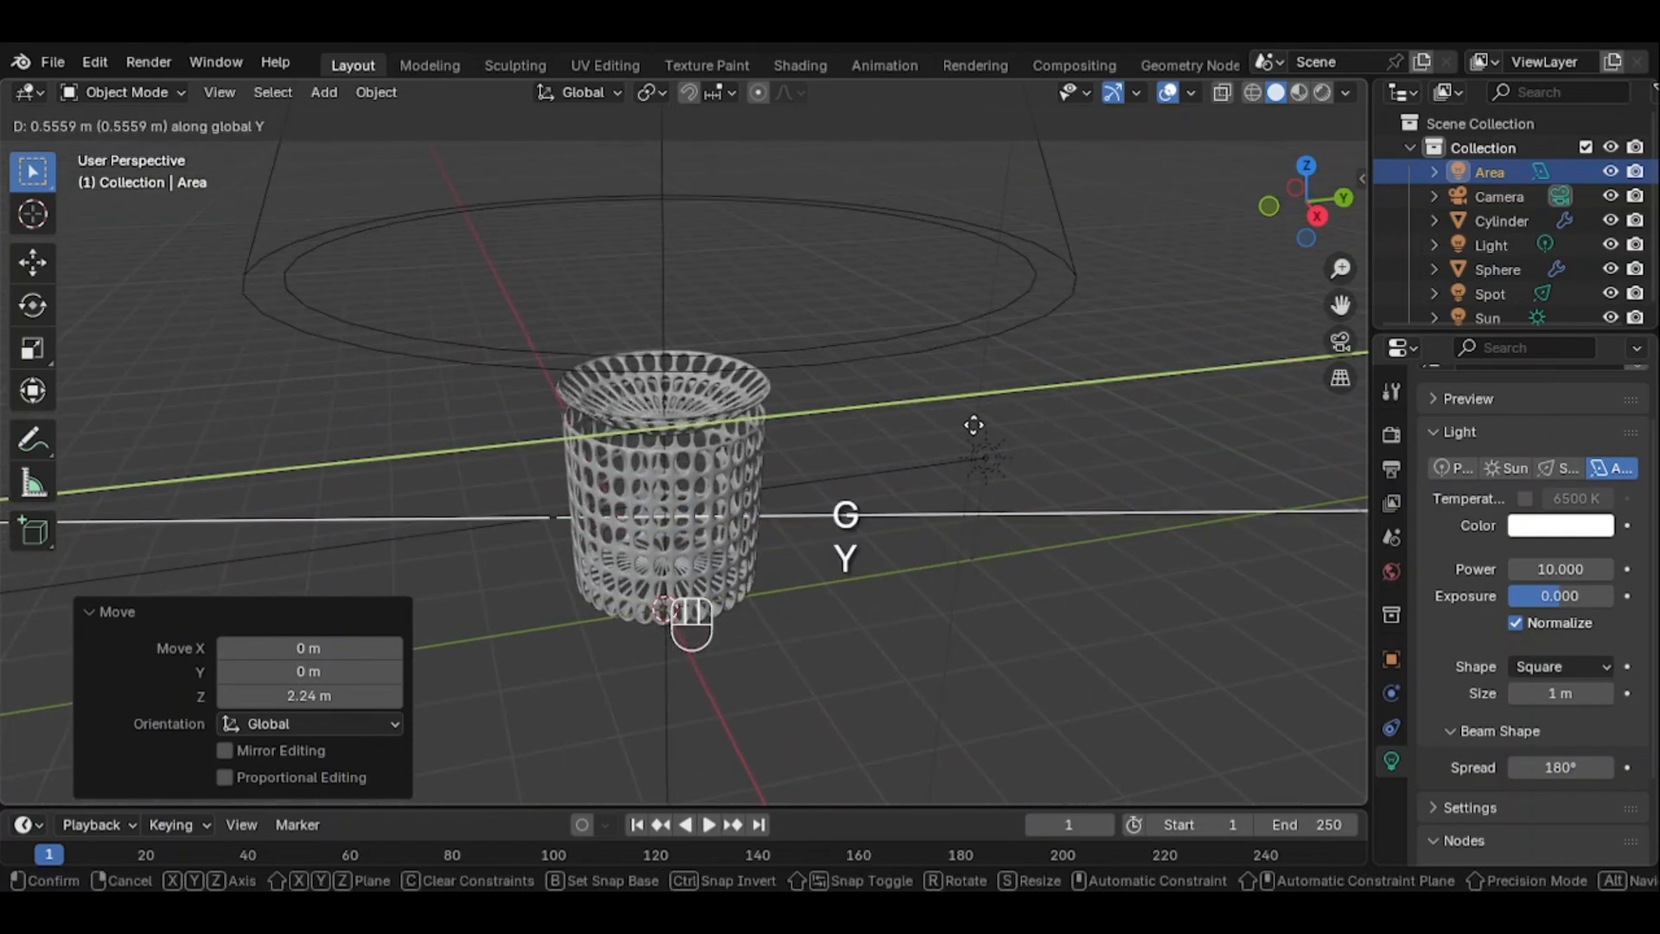
{"action": "left_click", "coordinate": [1165, 448]}
Scale the Area light up uniformly by about 5.71 and by a further 1.34
{"action": "key", "text": "s"}
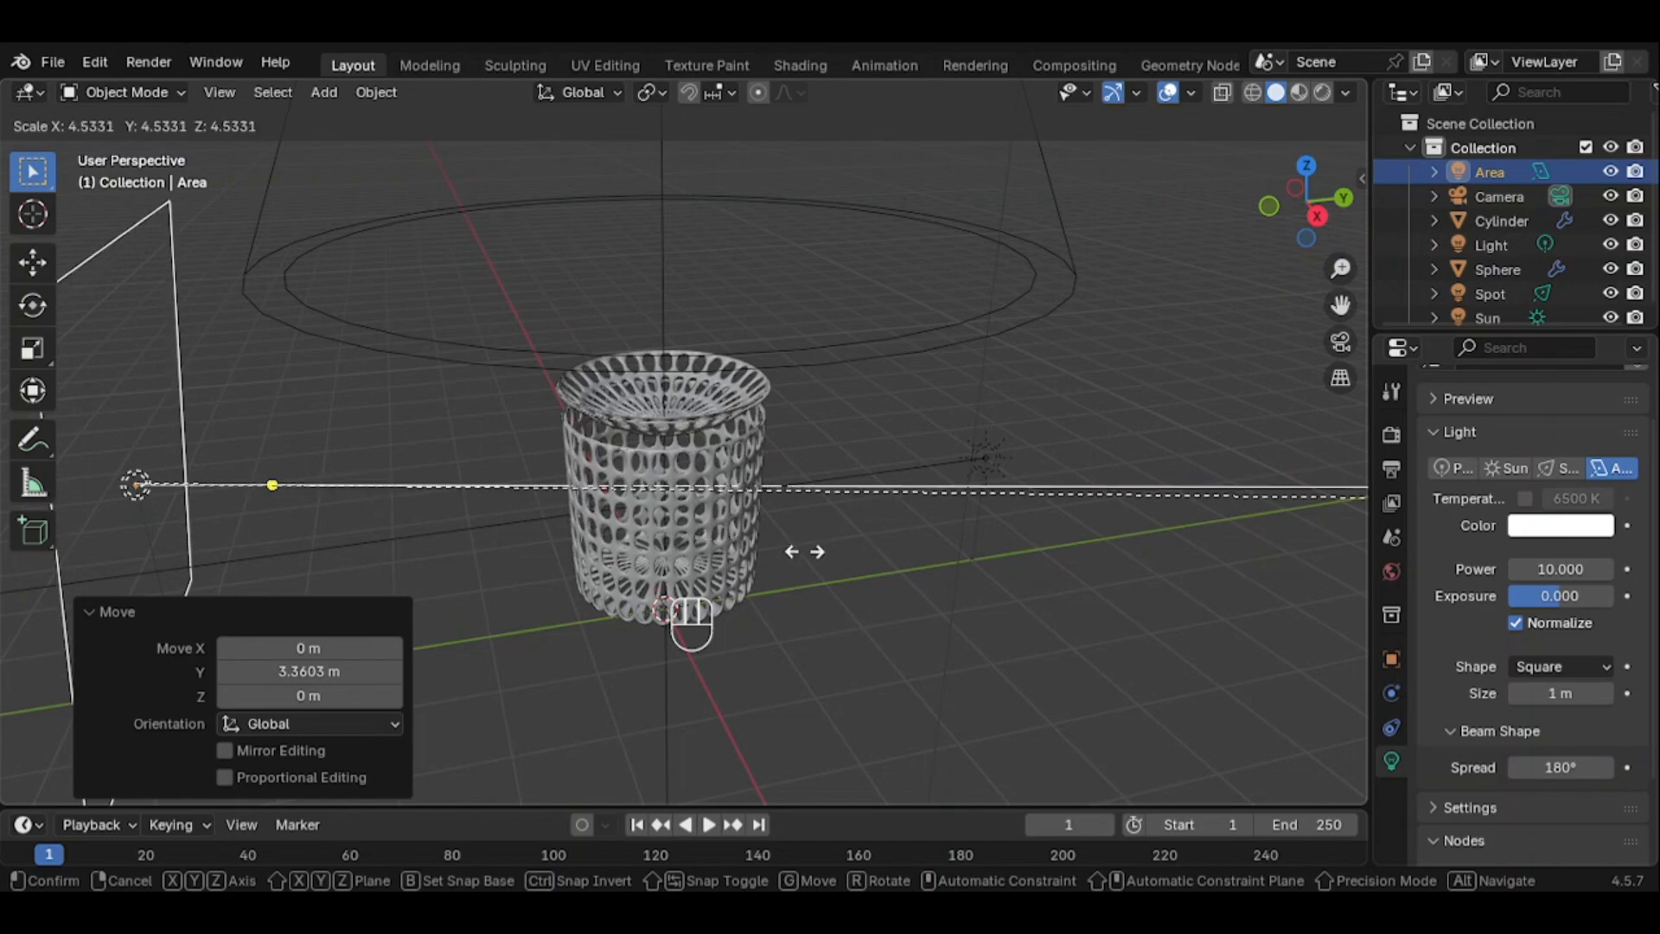
{"action": "left_click", "coordinate": [579, 650]}
{"action": "key", "text": "s"}
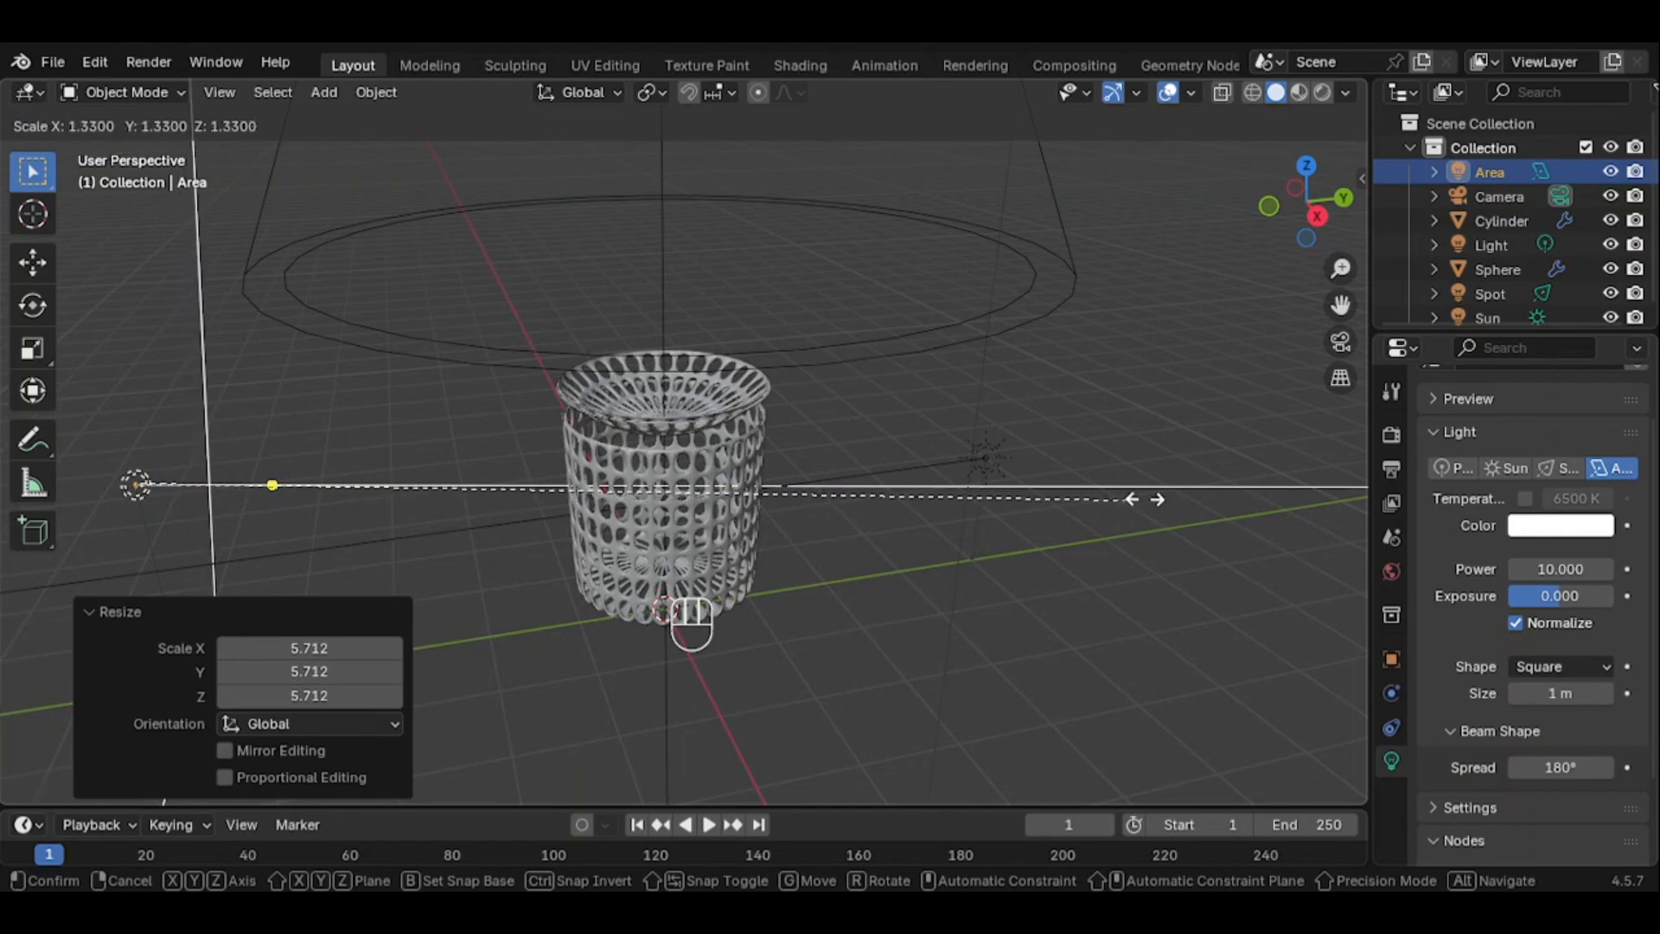
{"action": "left_click", "coordinate": [1081, 554]}
Raise the enlarged Area light by about 2.06 m along Z
{"action": "middle_click_drag", "start_coordinate": [1072, 536], "coordinate": [1032, 602]}
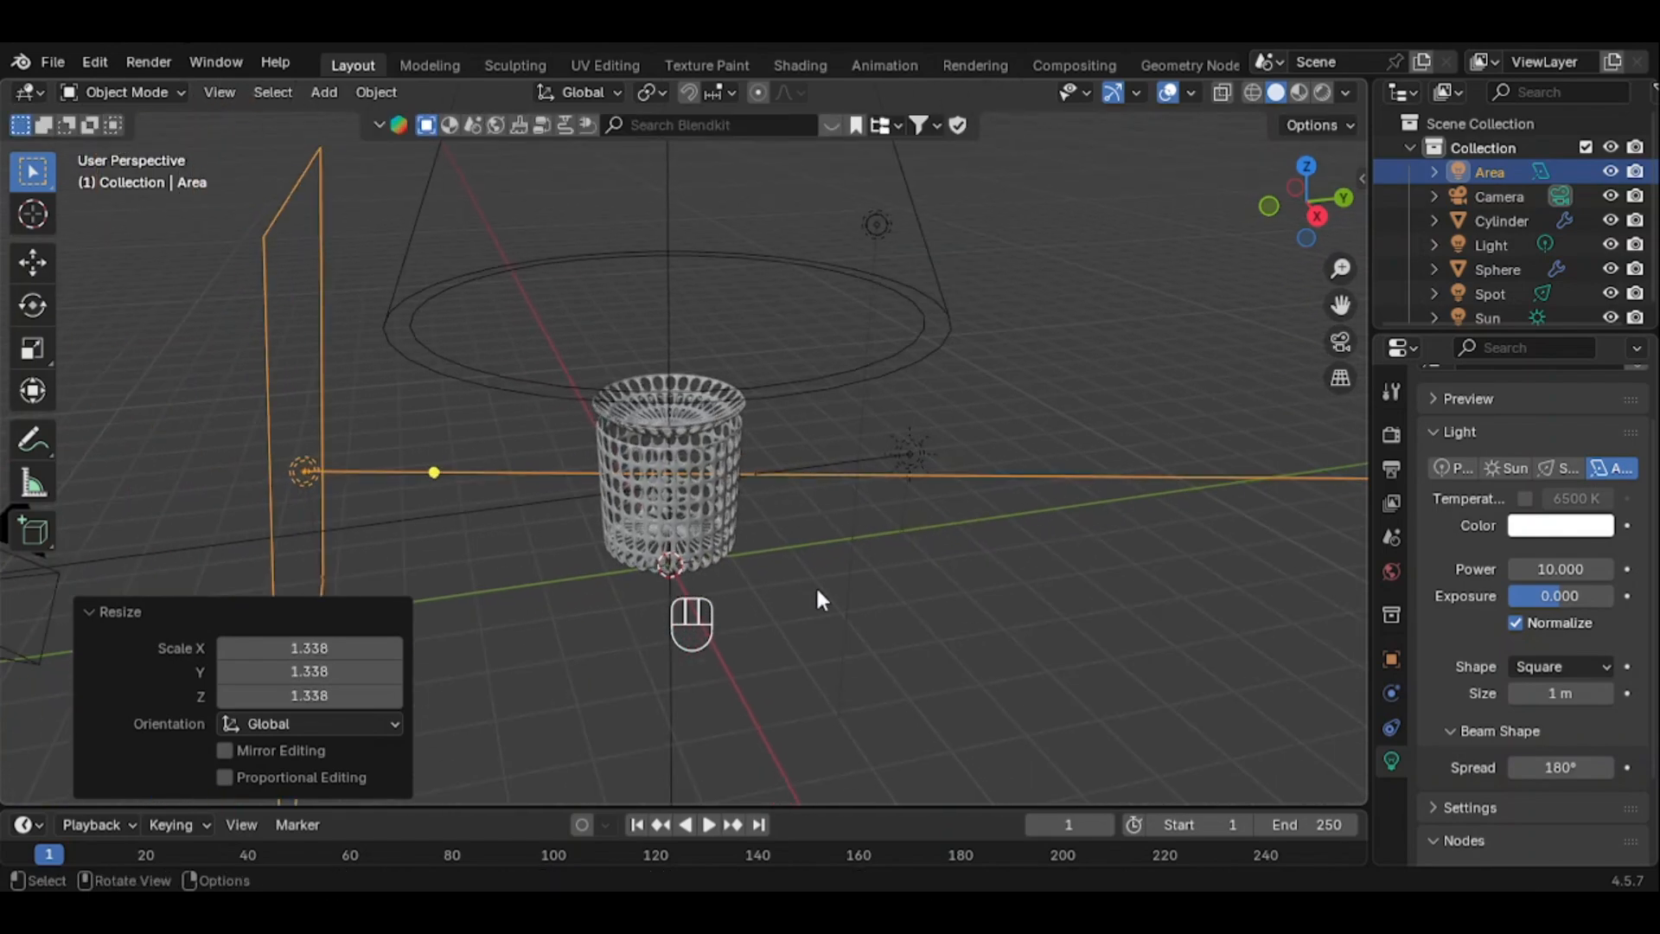
{"action": "key", "text": "g"}
{"action": "key", "text": "z"}
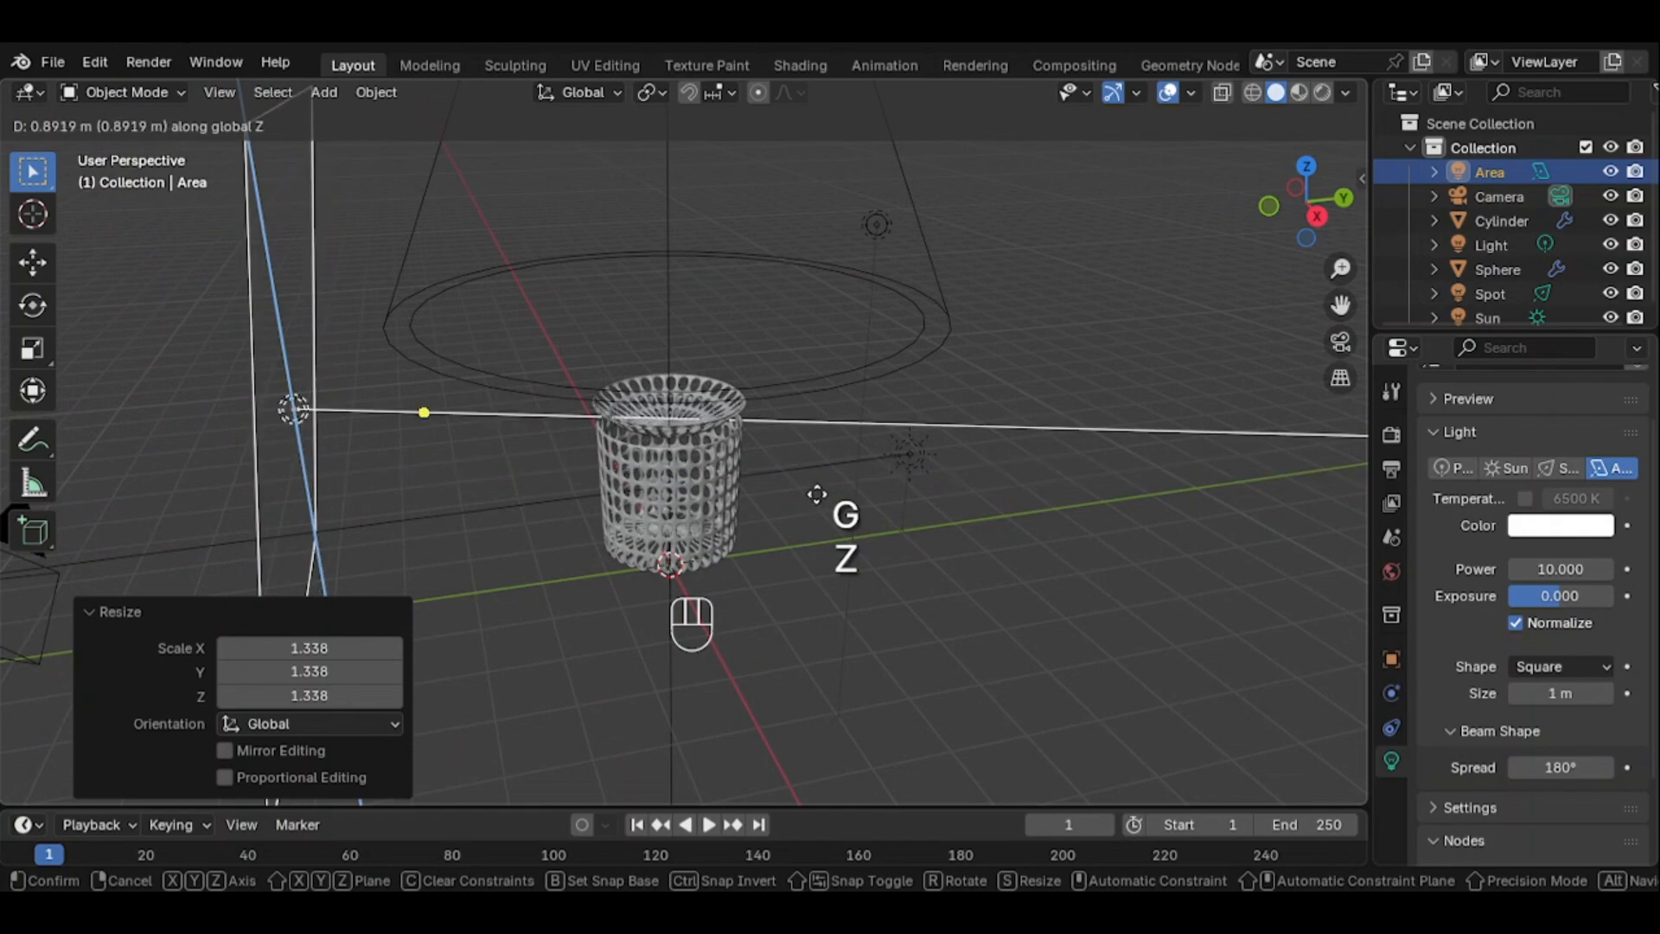
{"action": "left_click", "coordinate": [806, 437]}
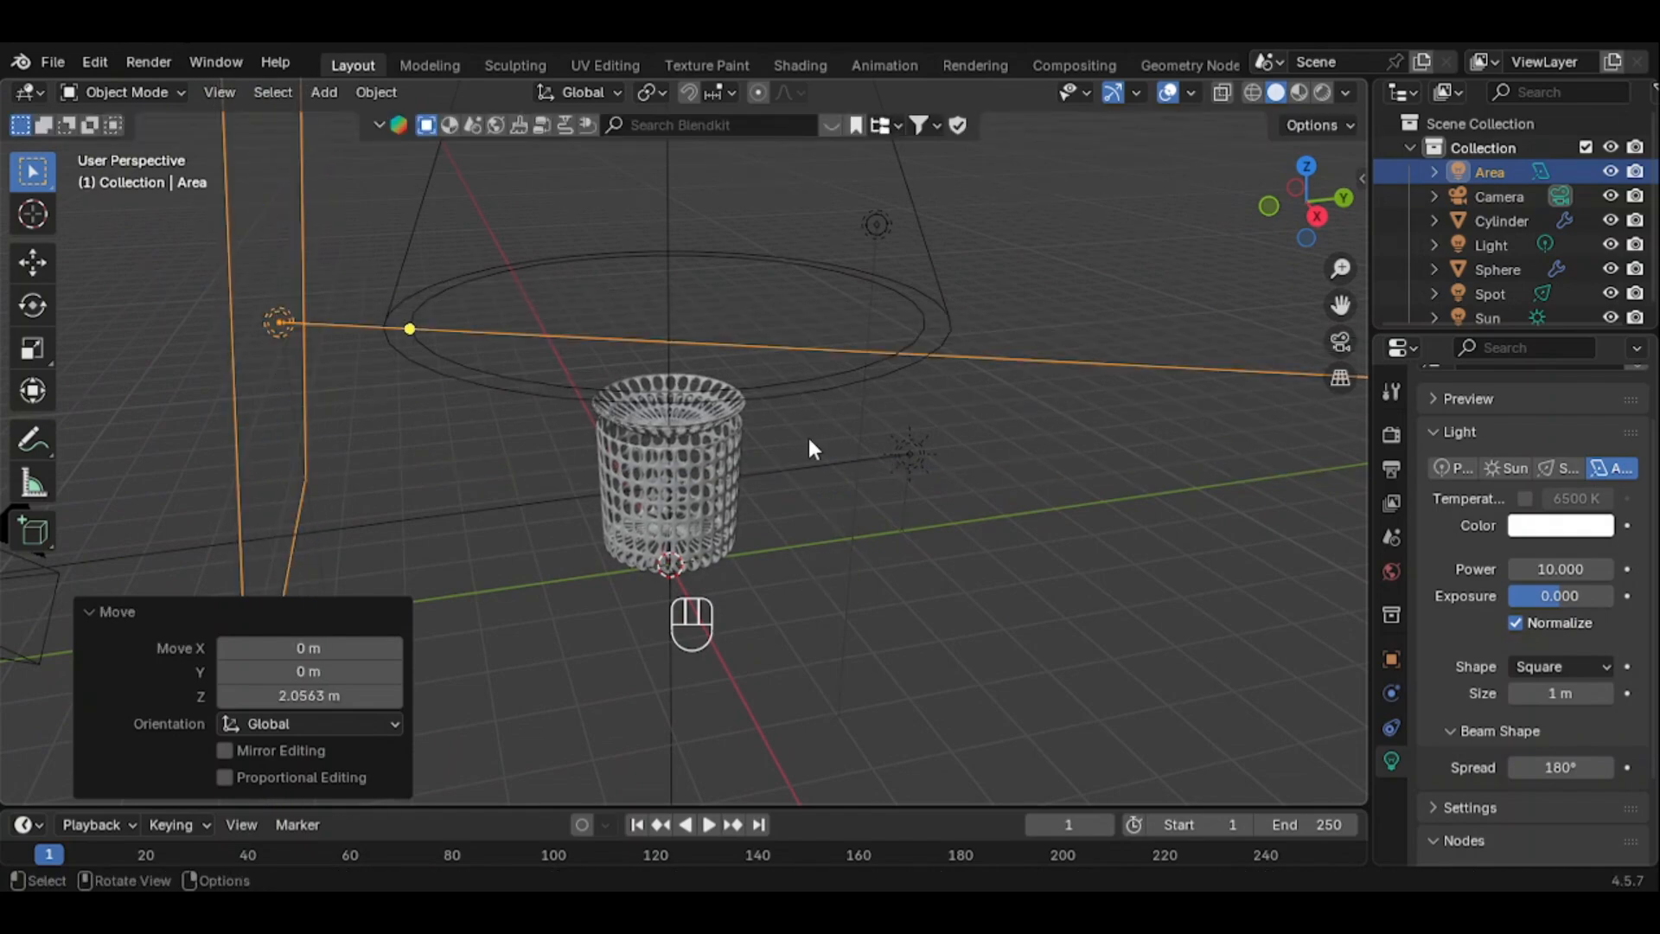
Set the Area light's power to 50 with the viewport in Rendered shading
{"action": "left_click", "coordinate": [1318, 89]}
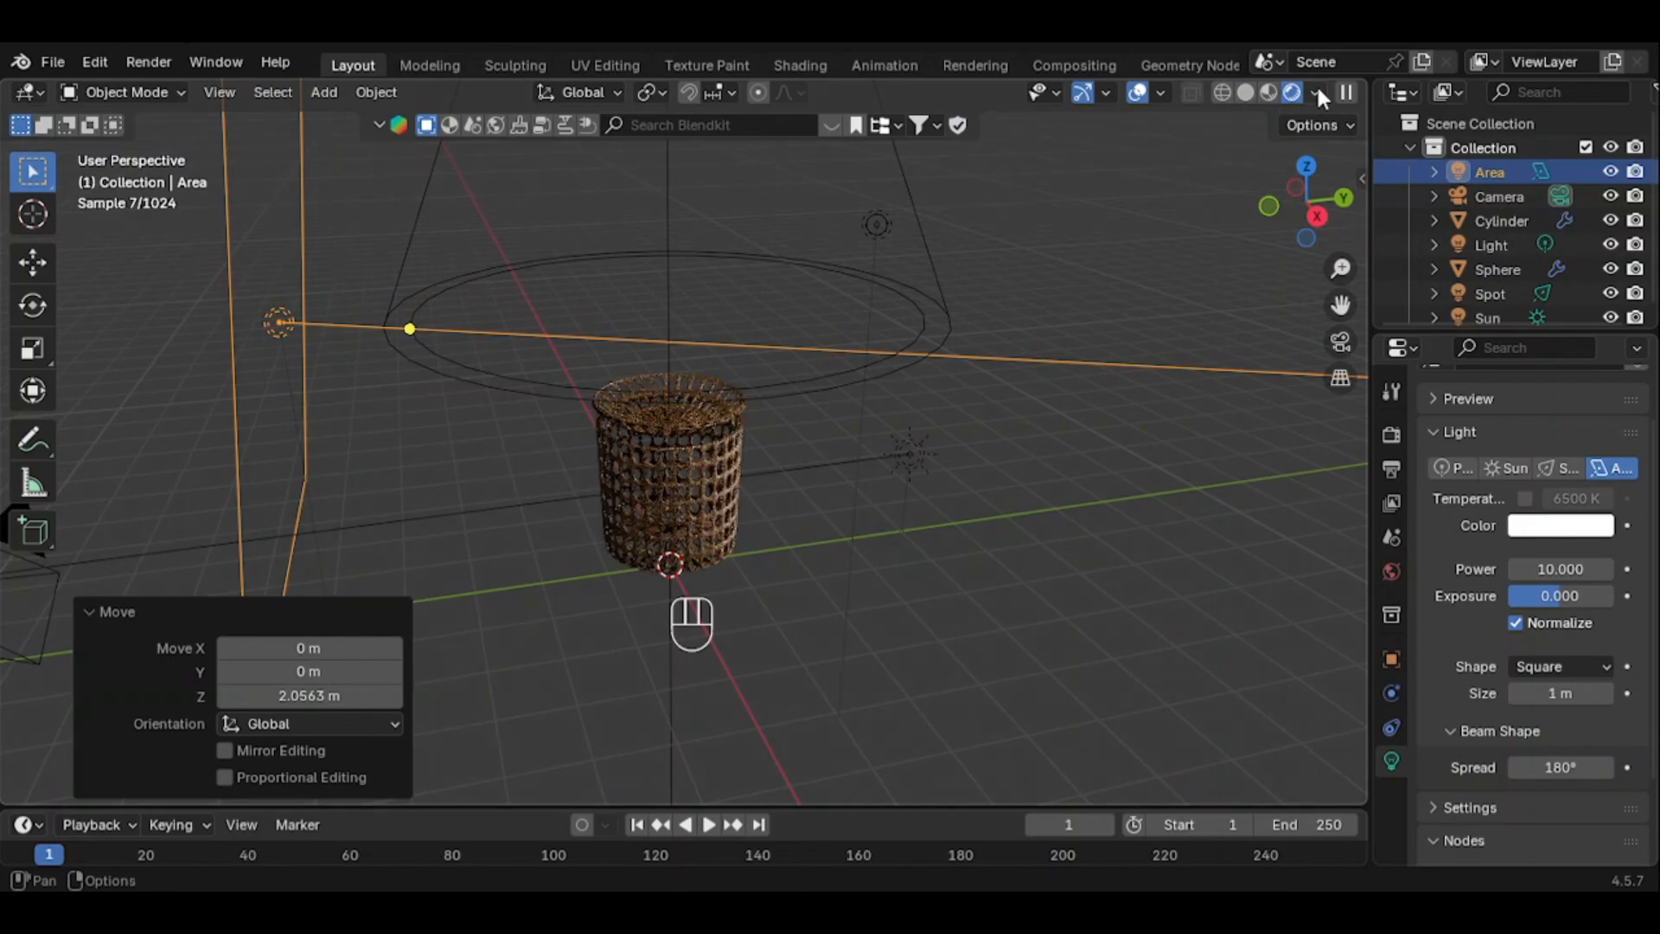
{"action": "left_click", "coordinate": [1559, 567]}
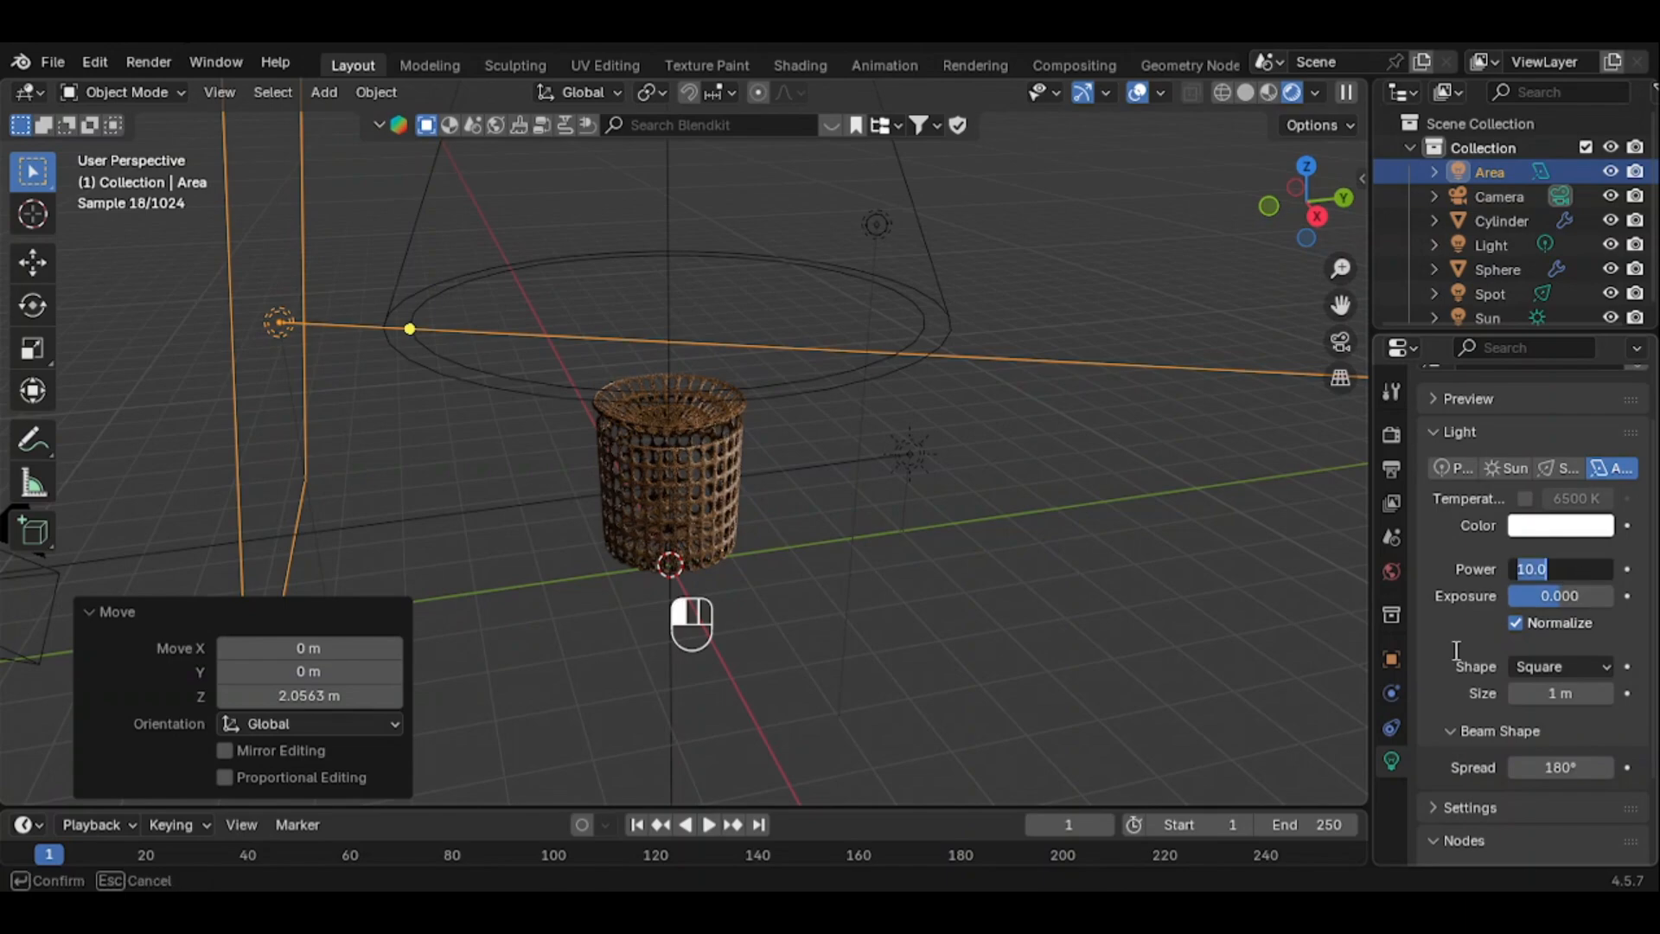
{"action": "type", "text": "50"}
{"action": "key", "text": "Return"}
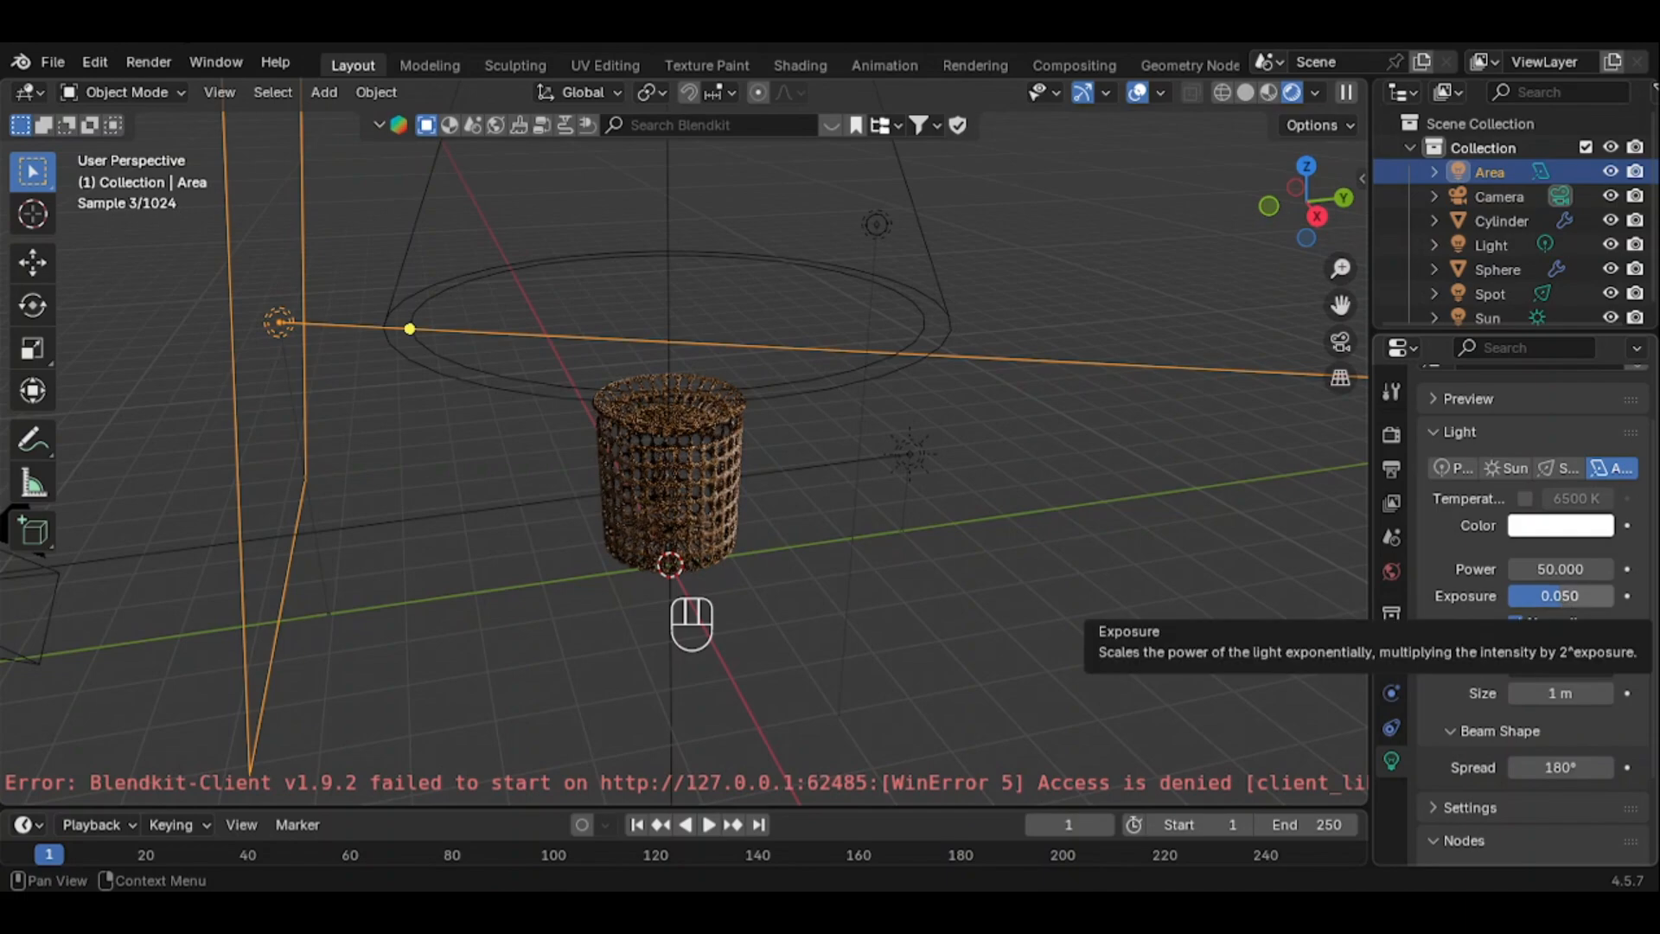
Set the Area light's exposure to 0.3, check the basket and bowl up close in Rendered shading, and return to Solid shading
{"action": "left_click", "coordinate": [1563, 596]}
{"action": "type", "text": "0"}
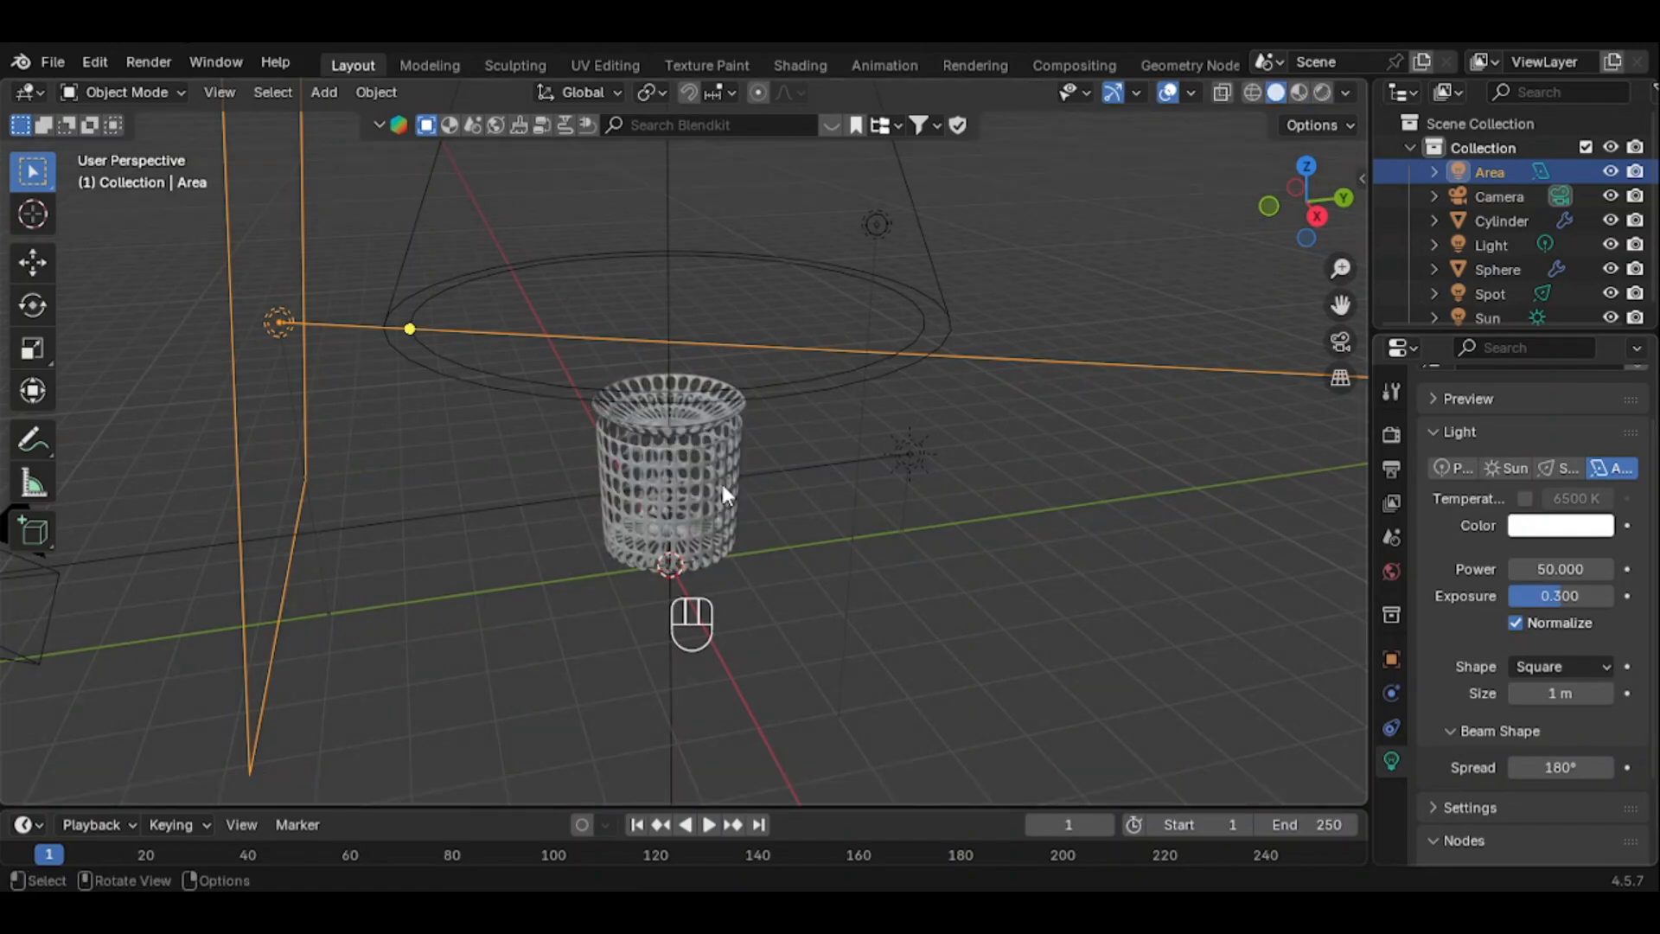
{"action": "scroll", "coordinate": [723, 484], "scroll_direction": "up", "scroll_amount": 5}
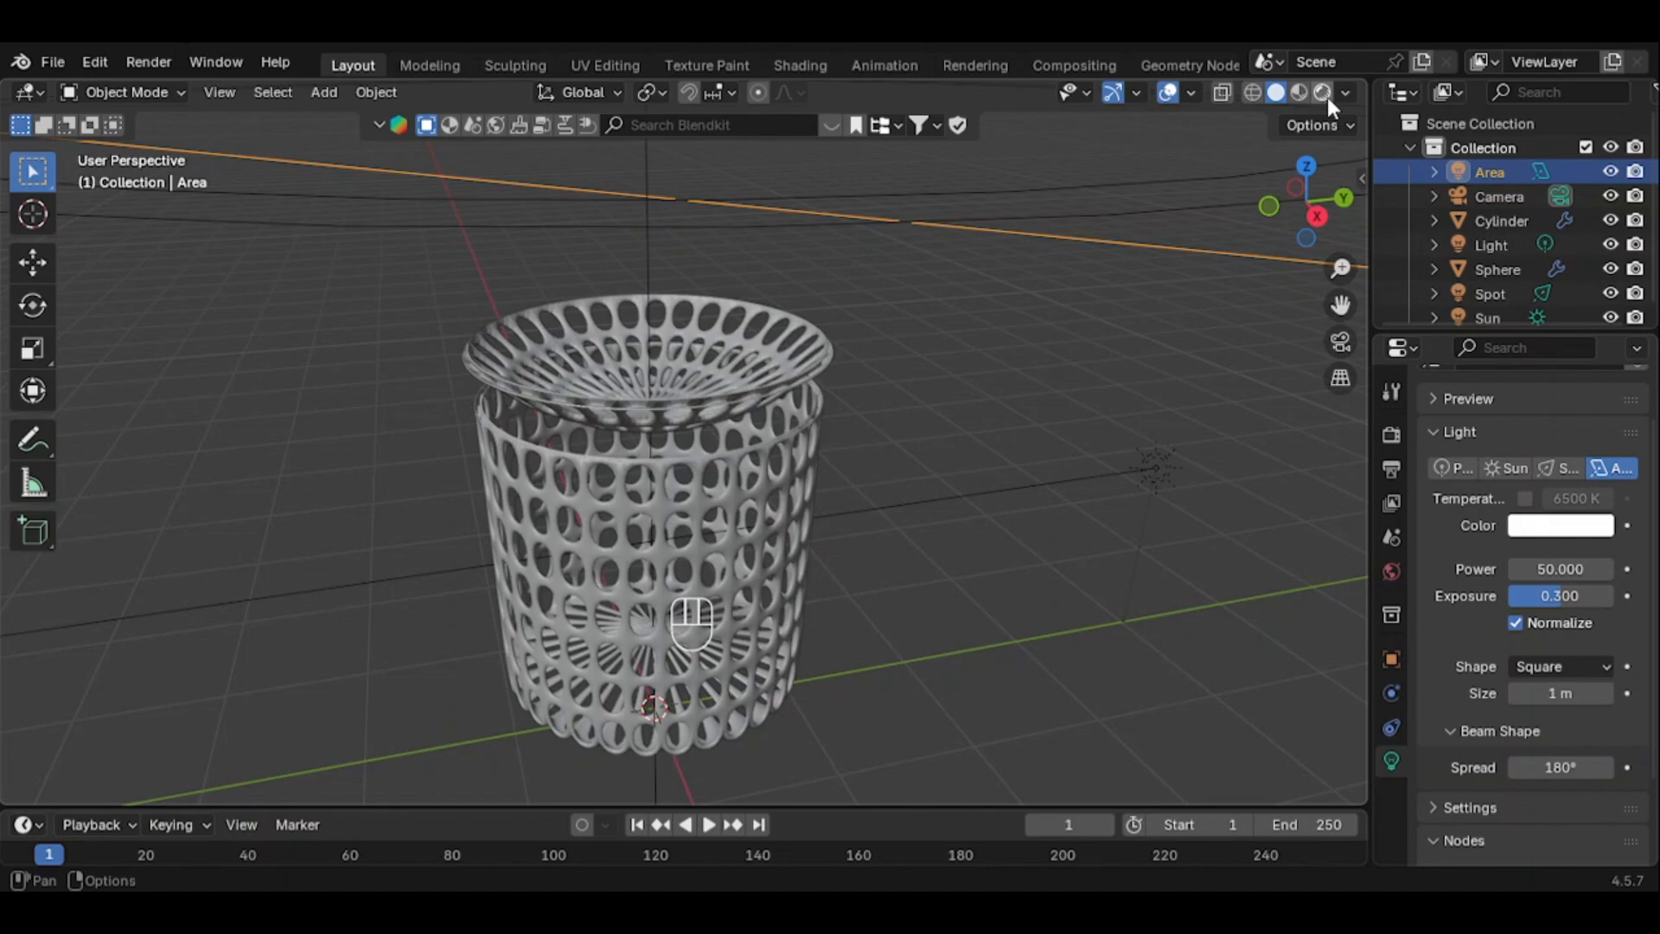
{"action": "left_click", "coordinate": [1324, 95]}
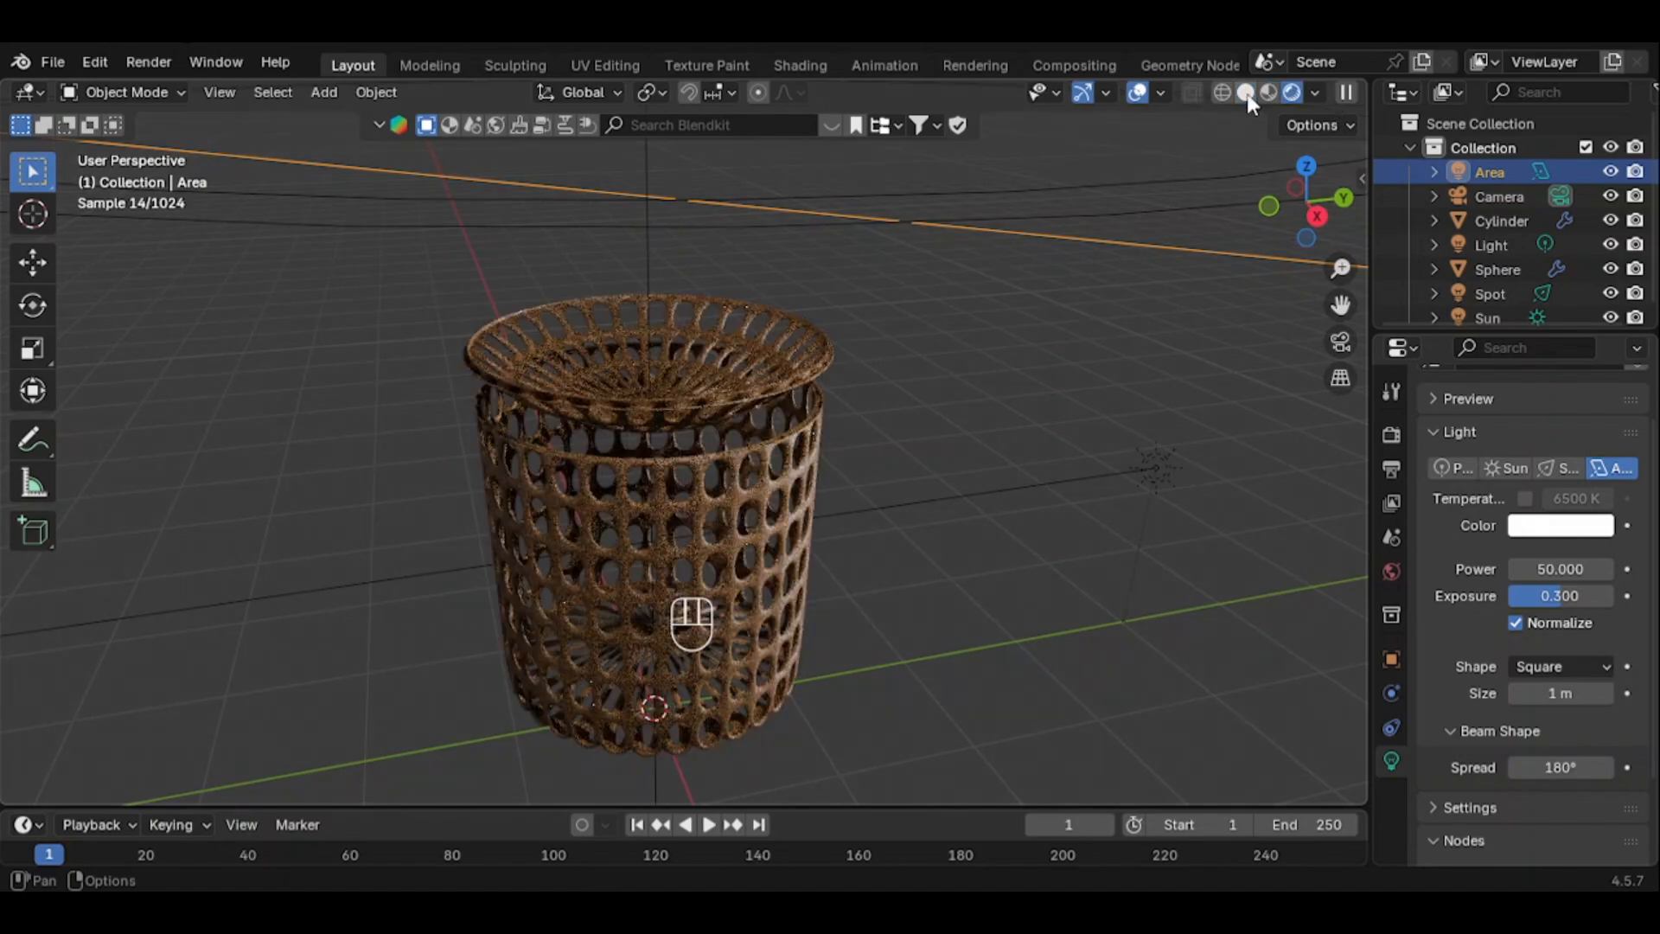
{"action": "left_click", "coordinate": [1246, 93]}
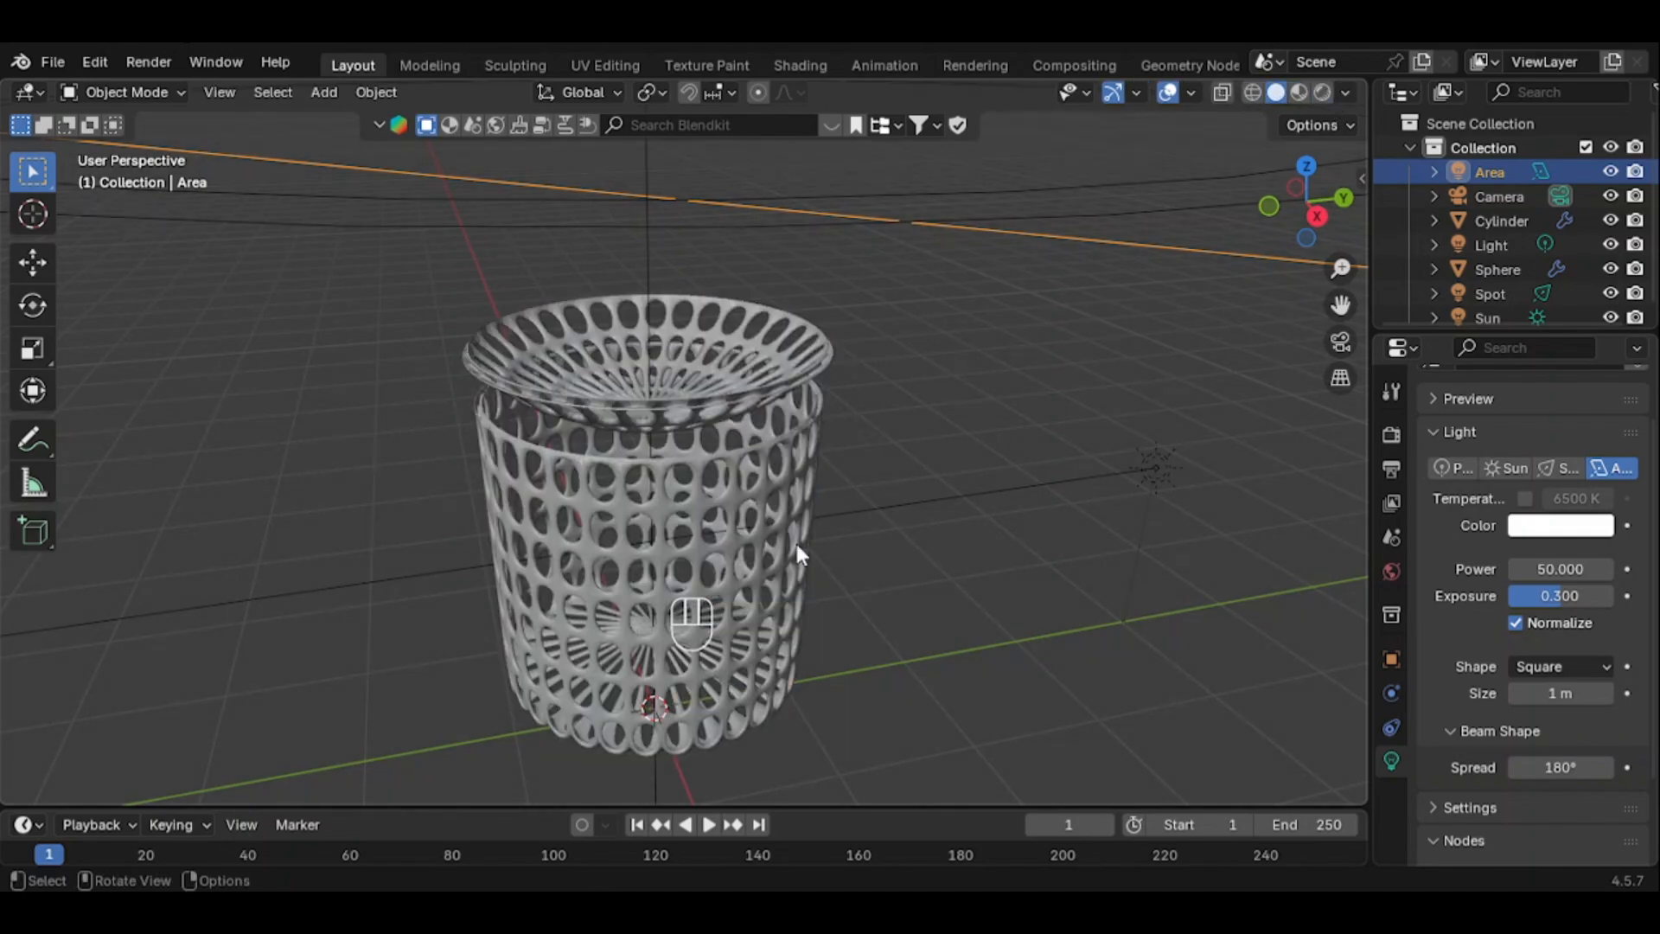
Add a 2 m mesh plane at the world origin beneath the basket
{"action": "key", "text": "shift+a"}
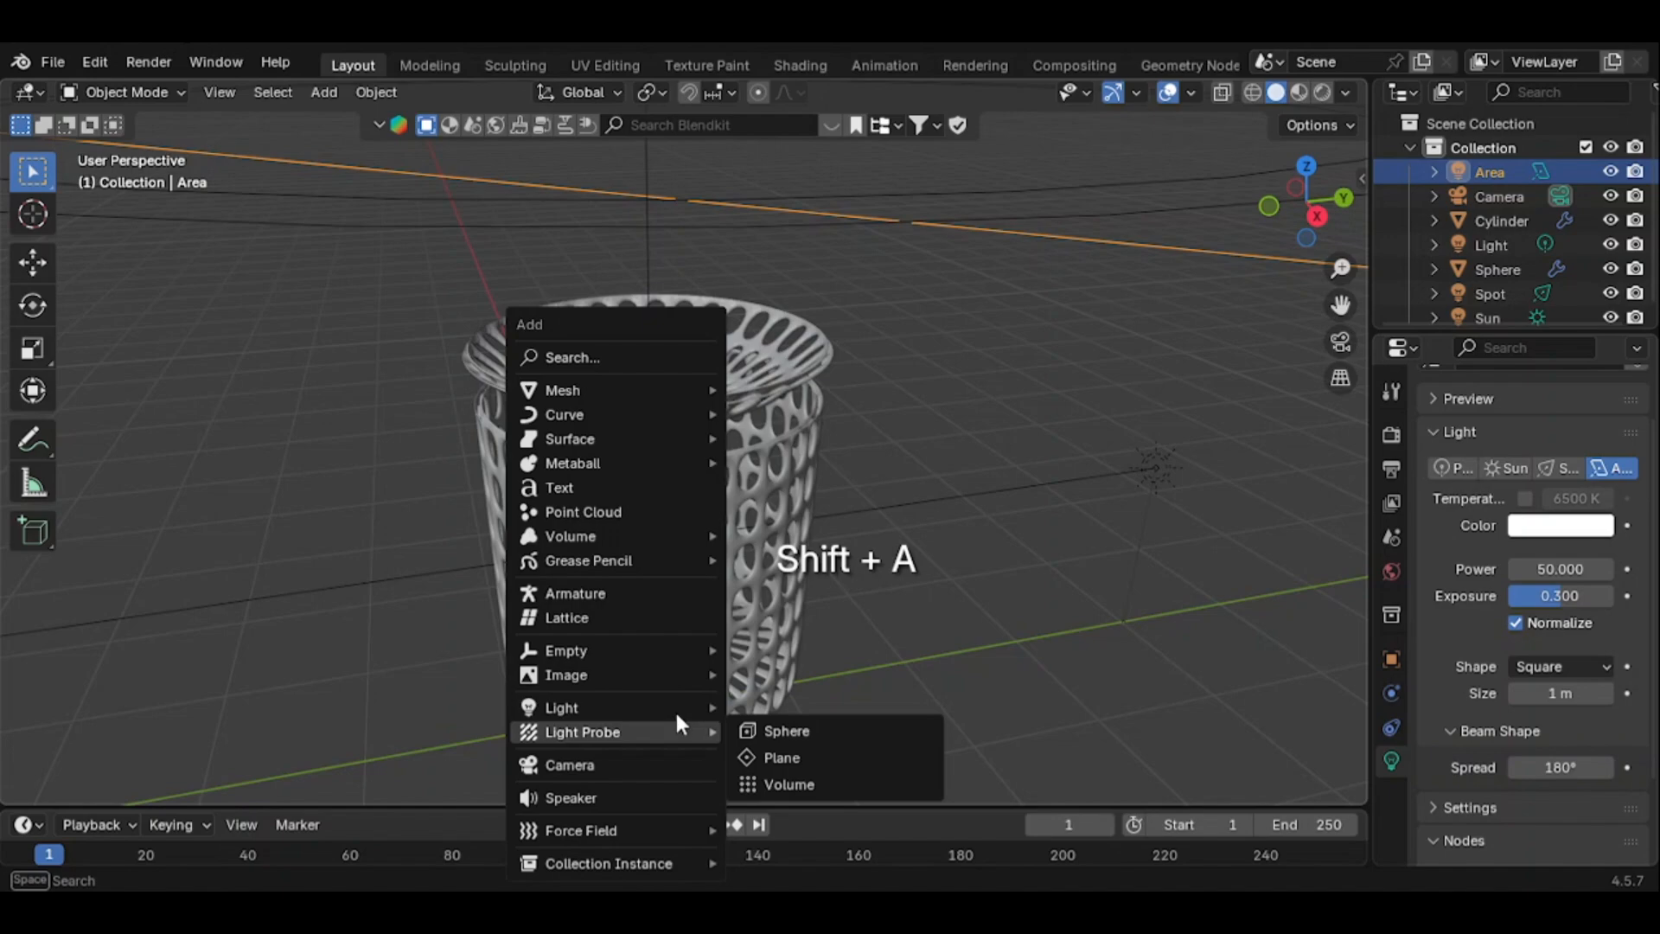
{"action": "mouse_move", "coordinate": [709, 393]}
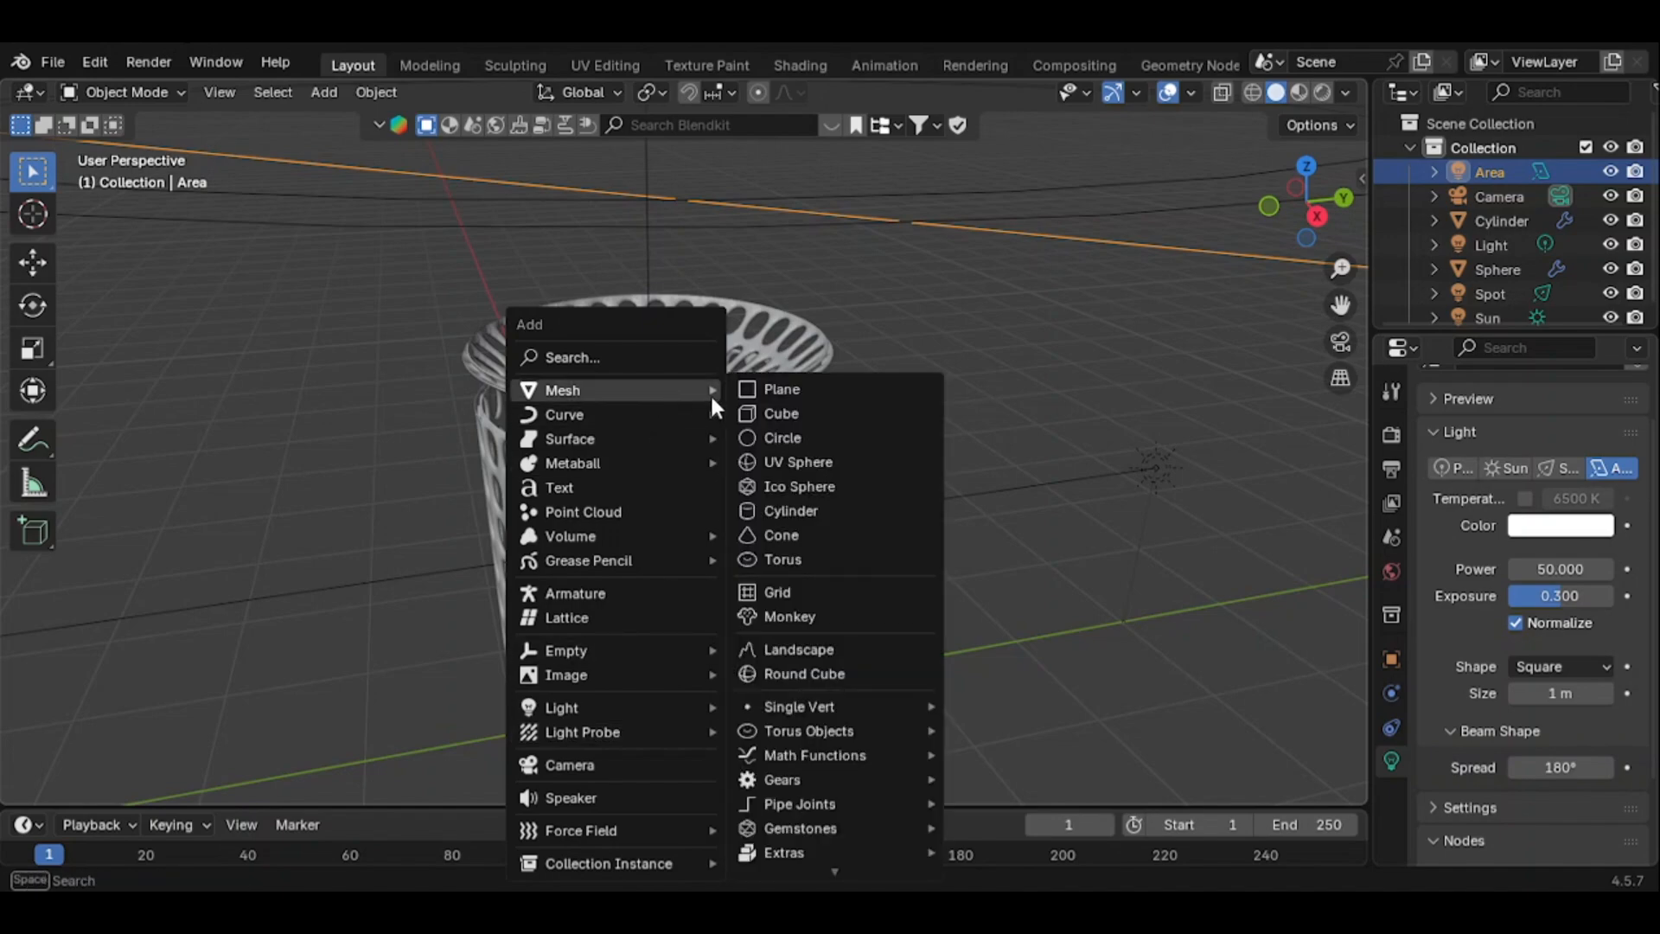
{"action": "left_click", "coordinate": [764, 394]}
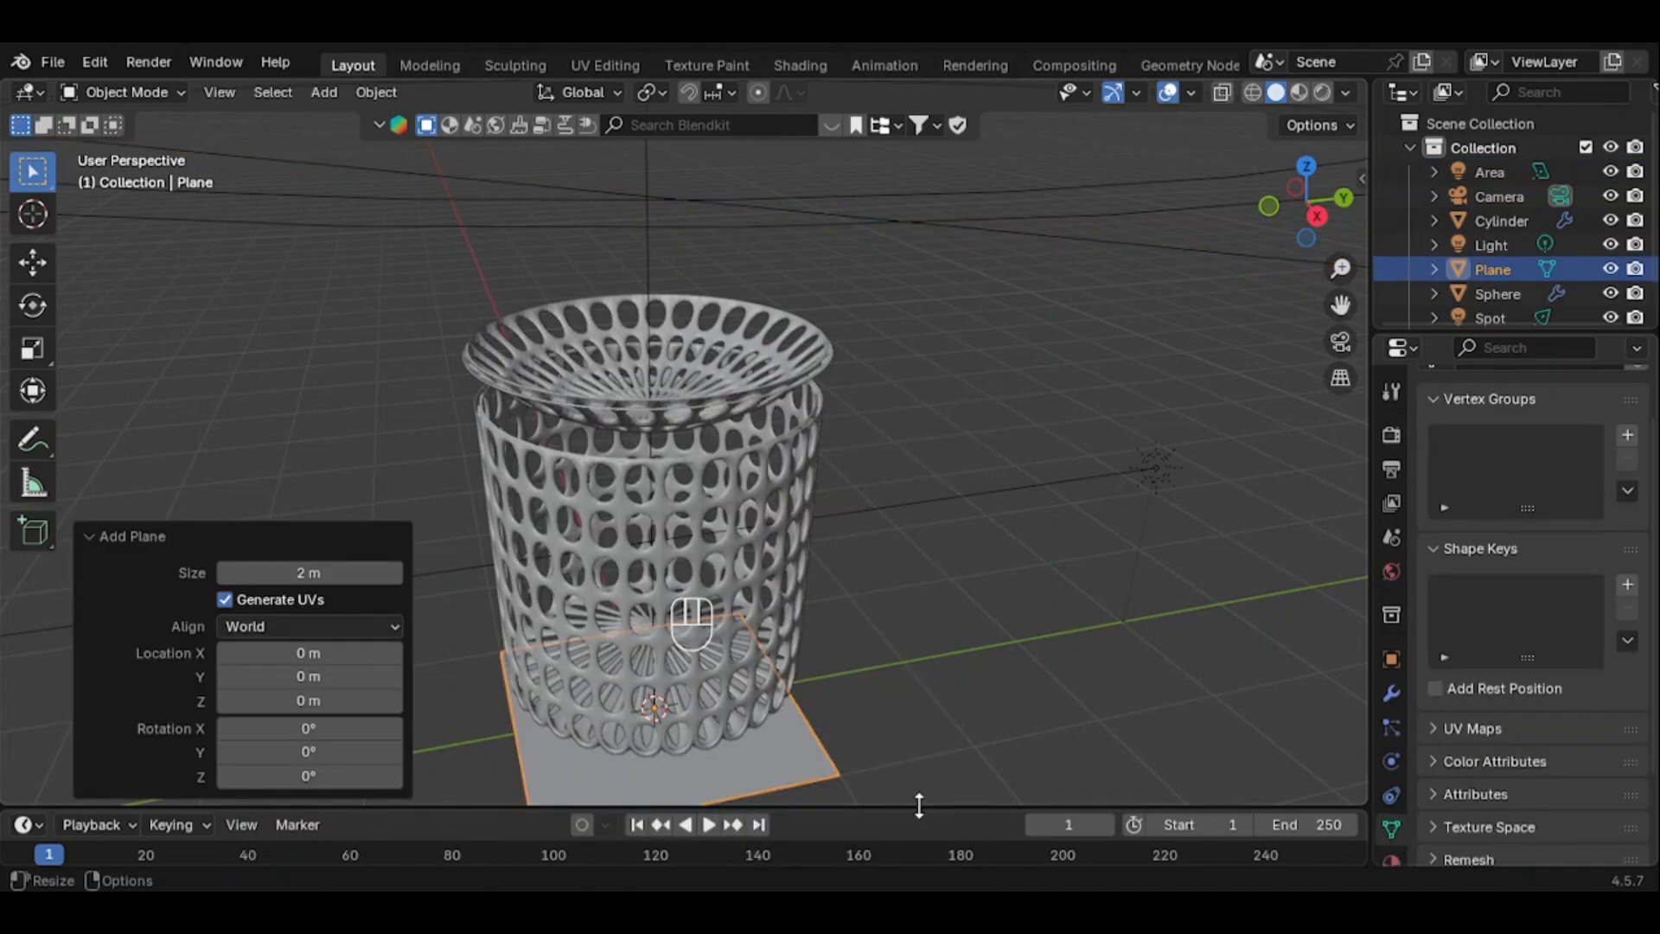
Scale the ground plane uniformly by a factor of 5
{"action": "key", "text": "s"}
{"action": "key", "text": "5"}
{"action": "key", "text": "s"}
{"action": "key", "text": "5"}
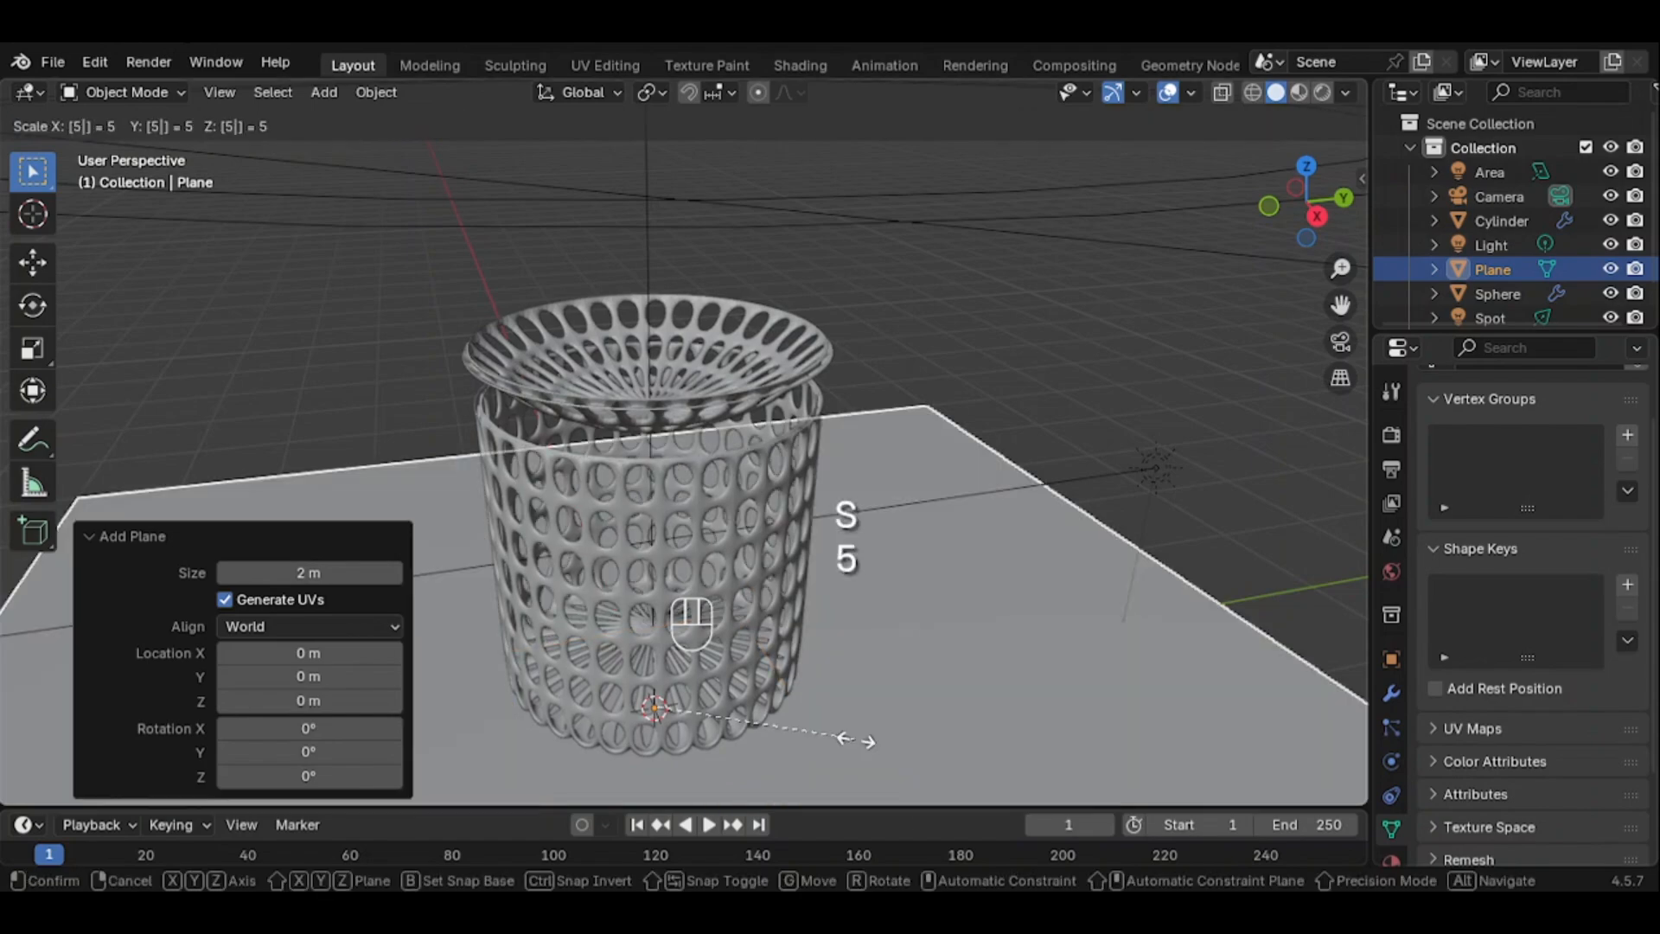
{"action": "left_click", "coordinate": [858, 739]}
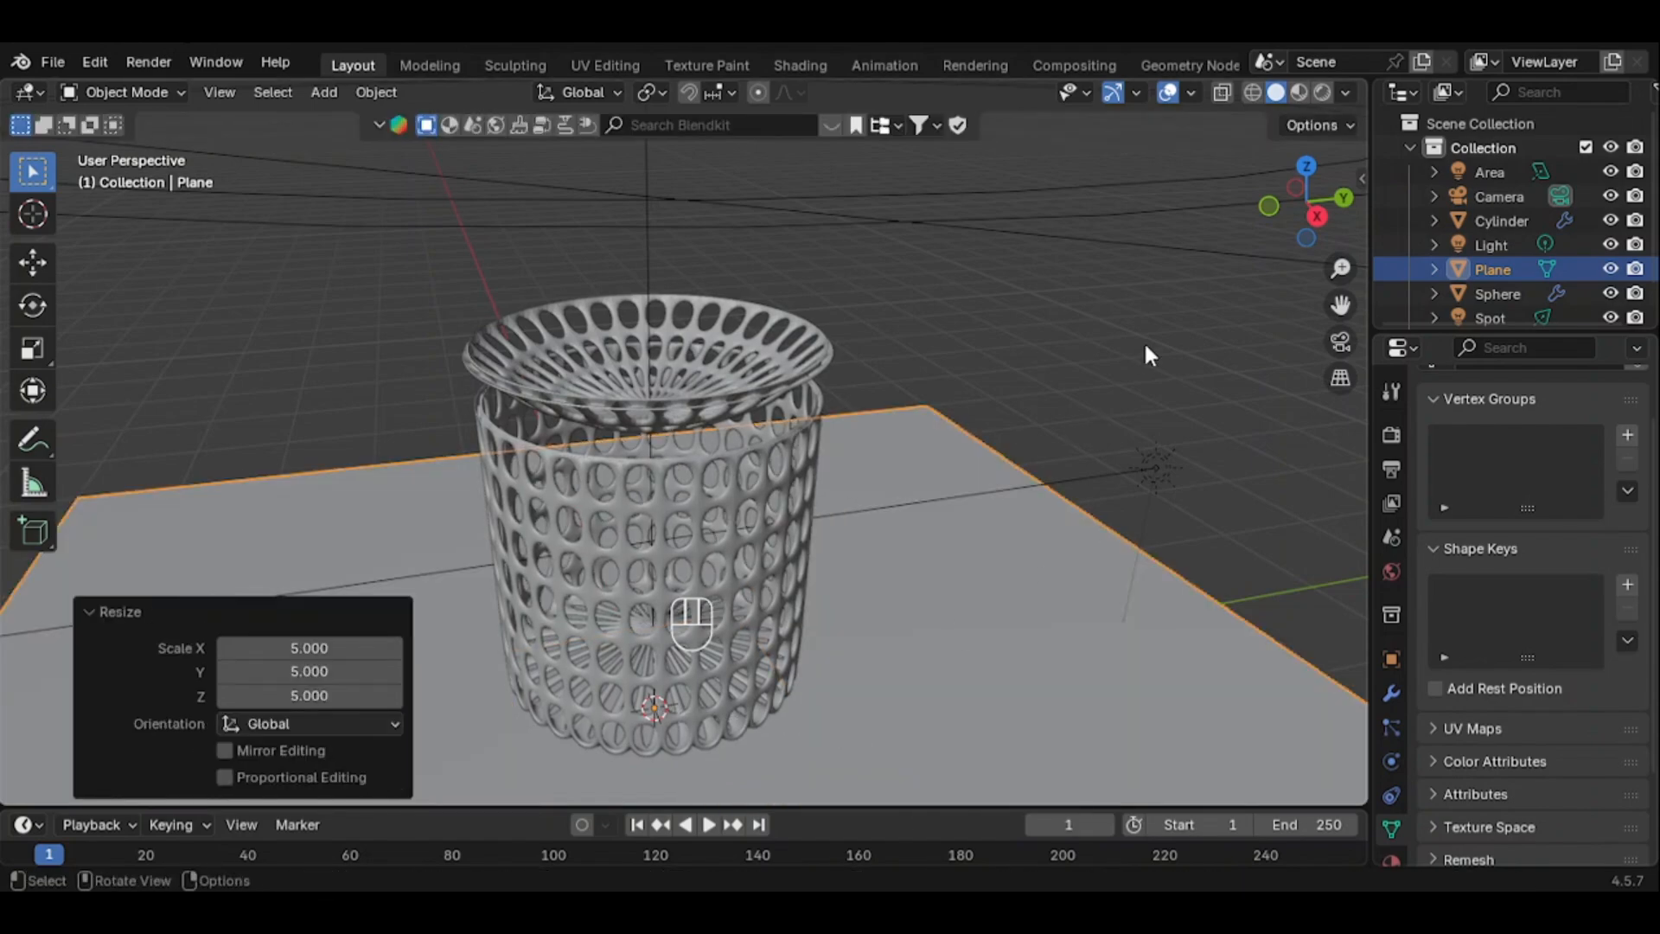
Move the ground plane about -4.2 m along X and about 3.05 m along Y
{"action": "scroll", "coordinate": [1147, 354], "scroll_direction": "down", "scroll_amount": 4}
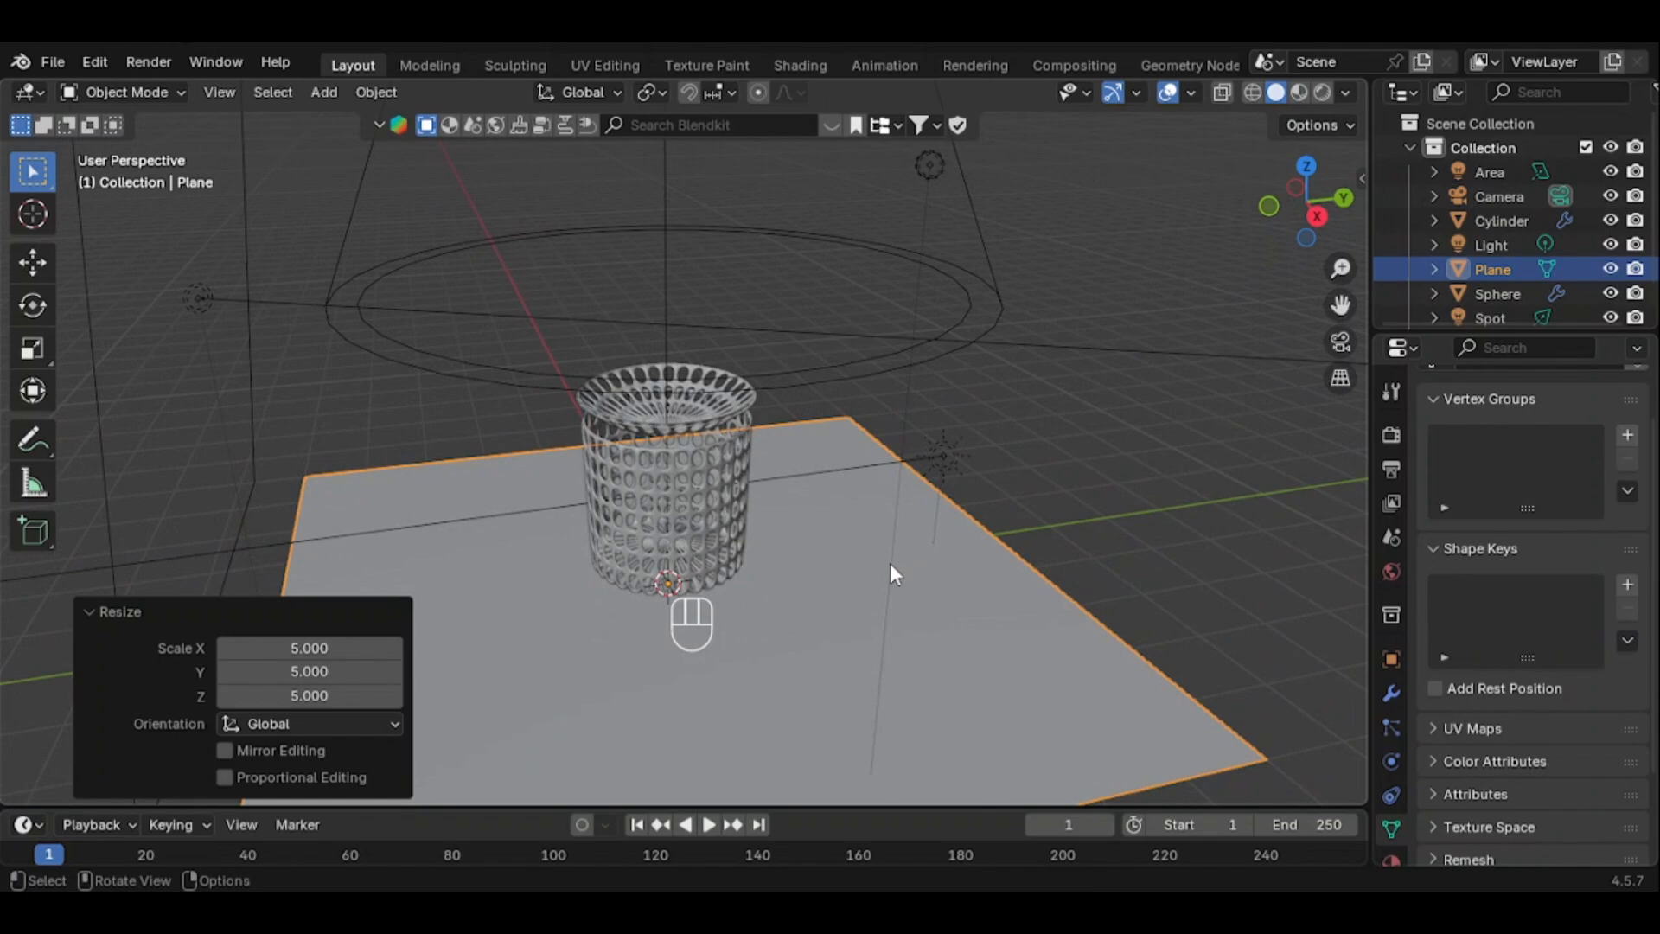
{"action": "scroll", "coordinate": [809, 560], "scroll_direction": "up", "scroll_amount": 5}
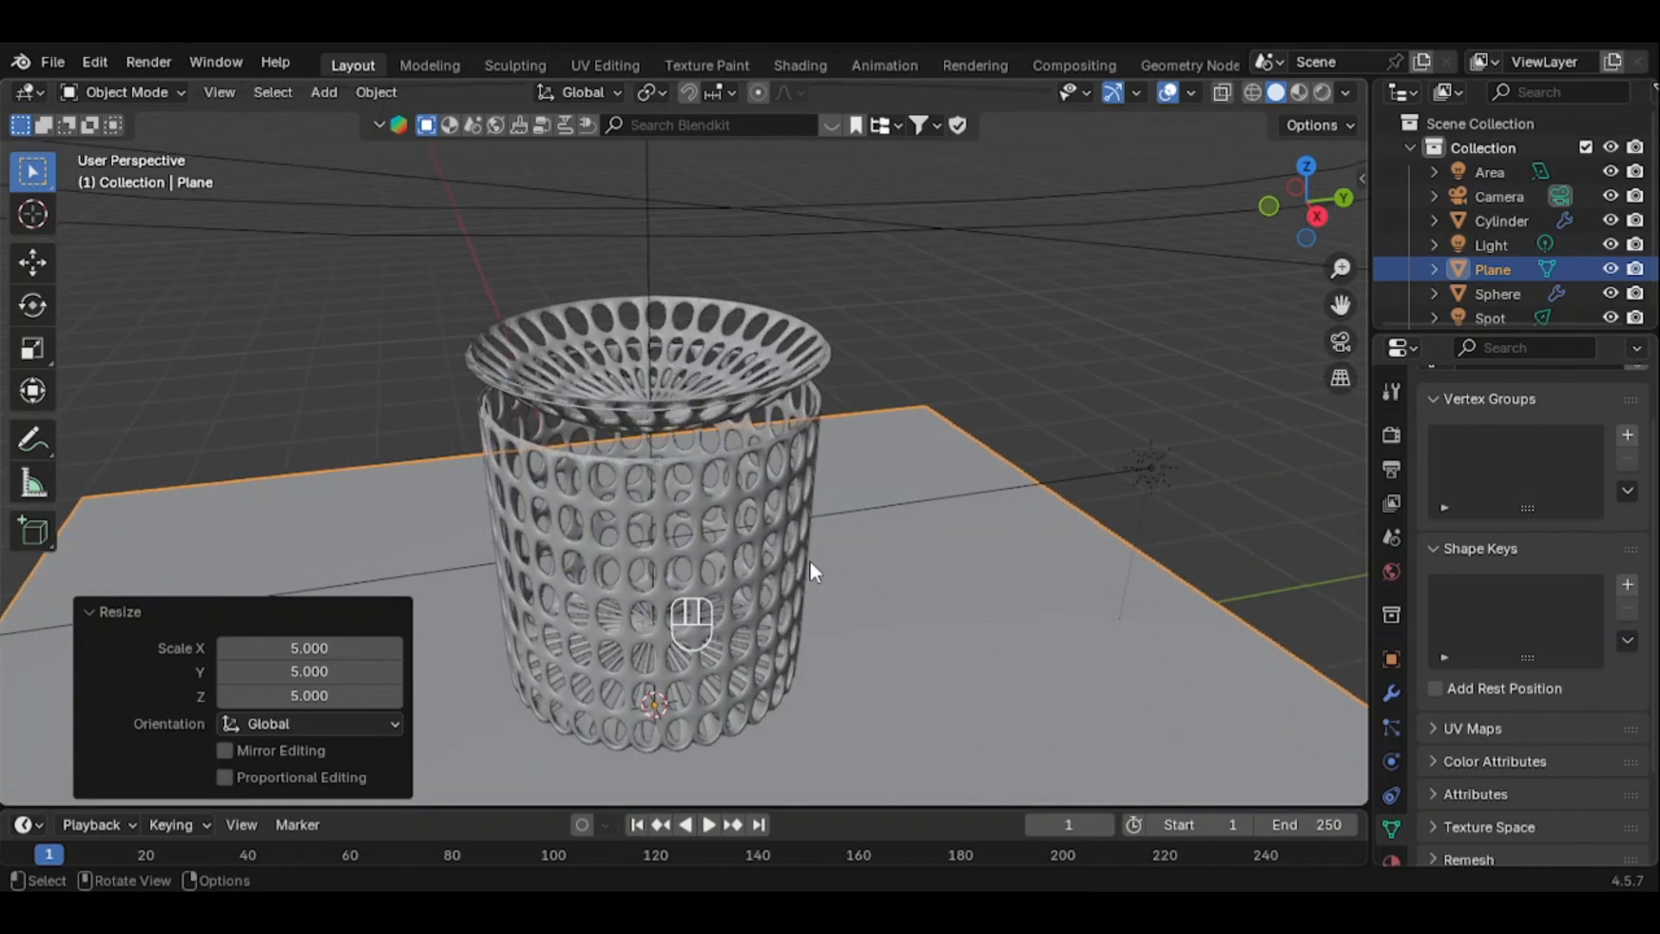
{"action": "left_click_drag", "start_coordinate": [1313, 230], "coordinate": [1316, 215]}
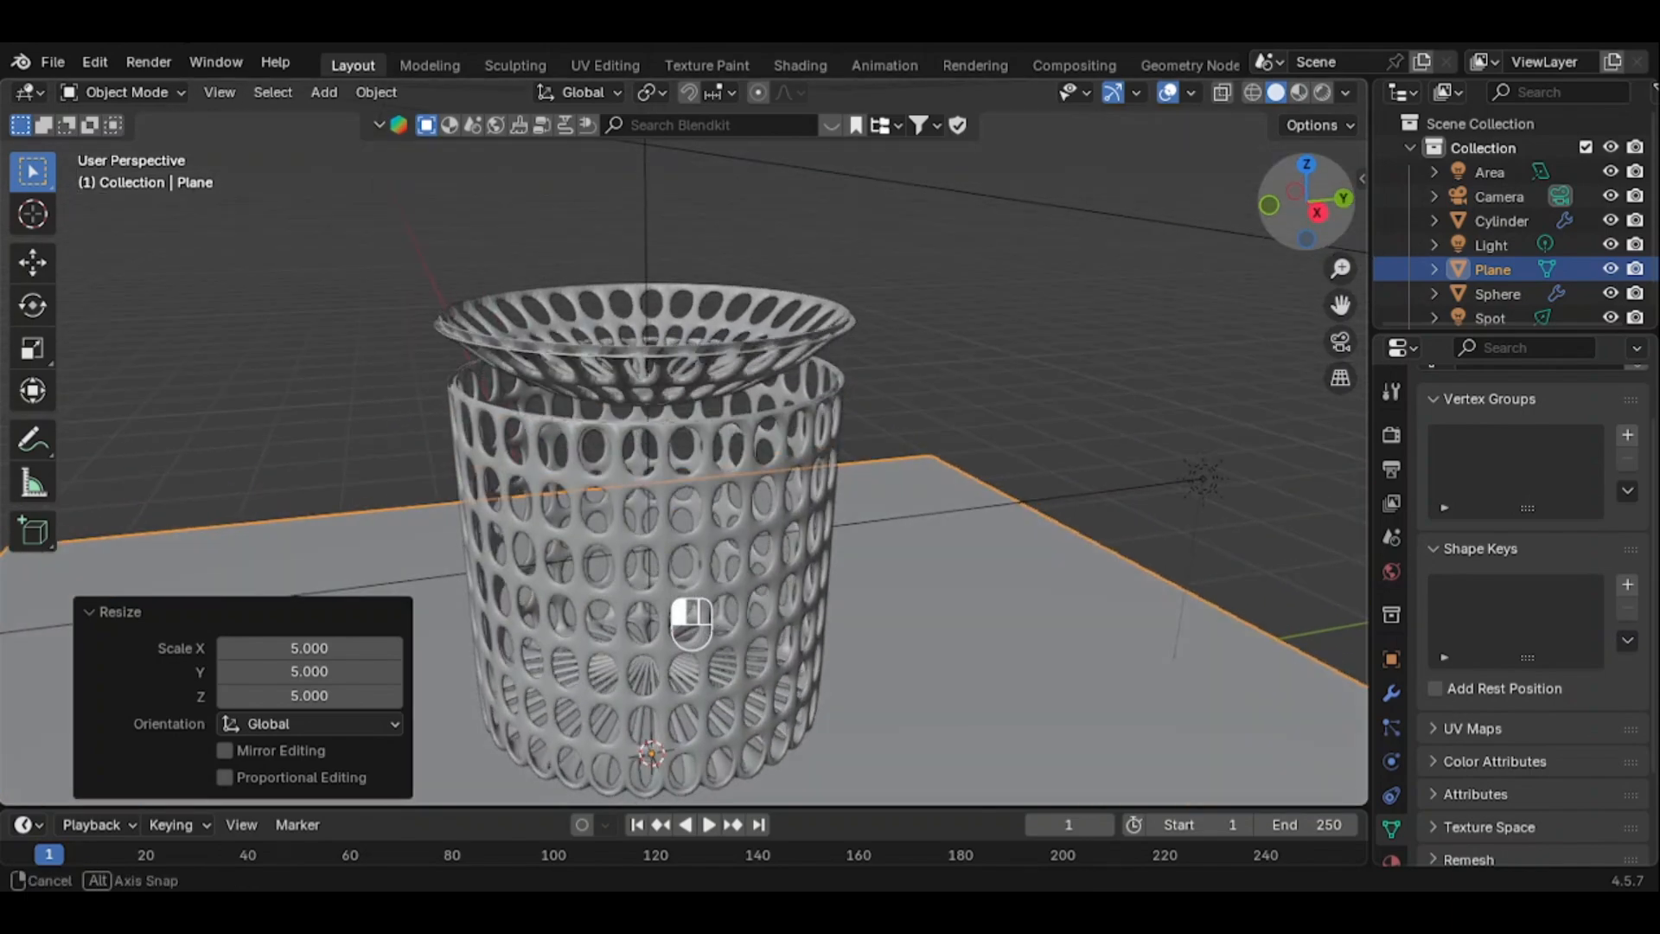
{"action": "key", "text": "g"}
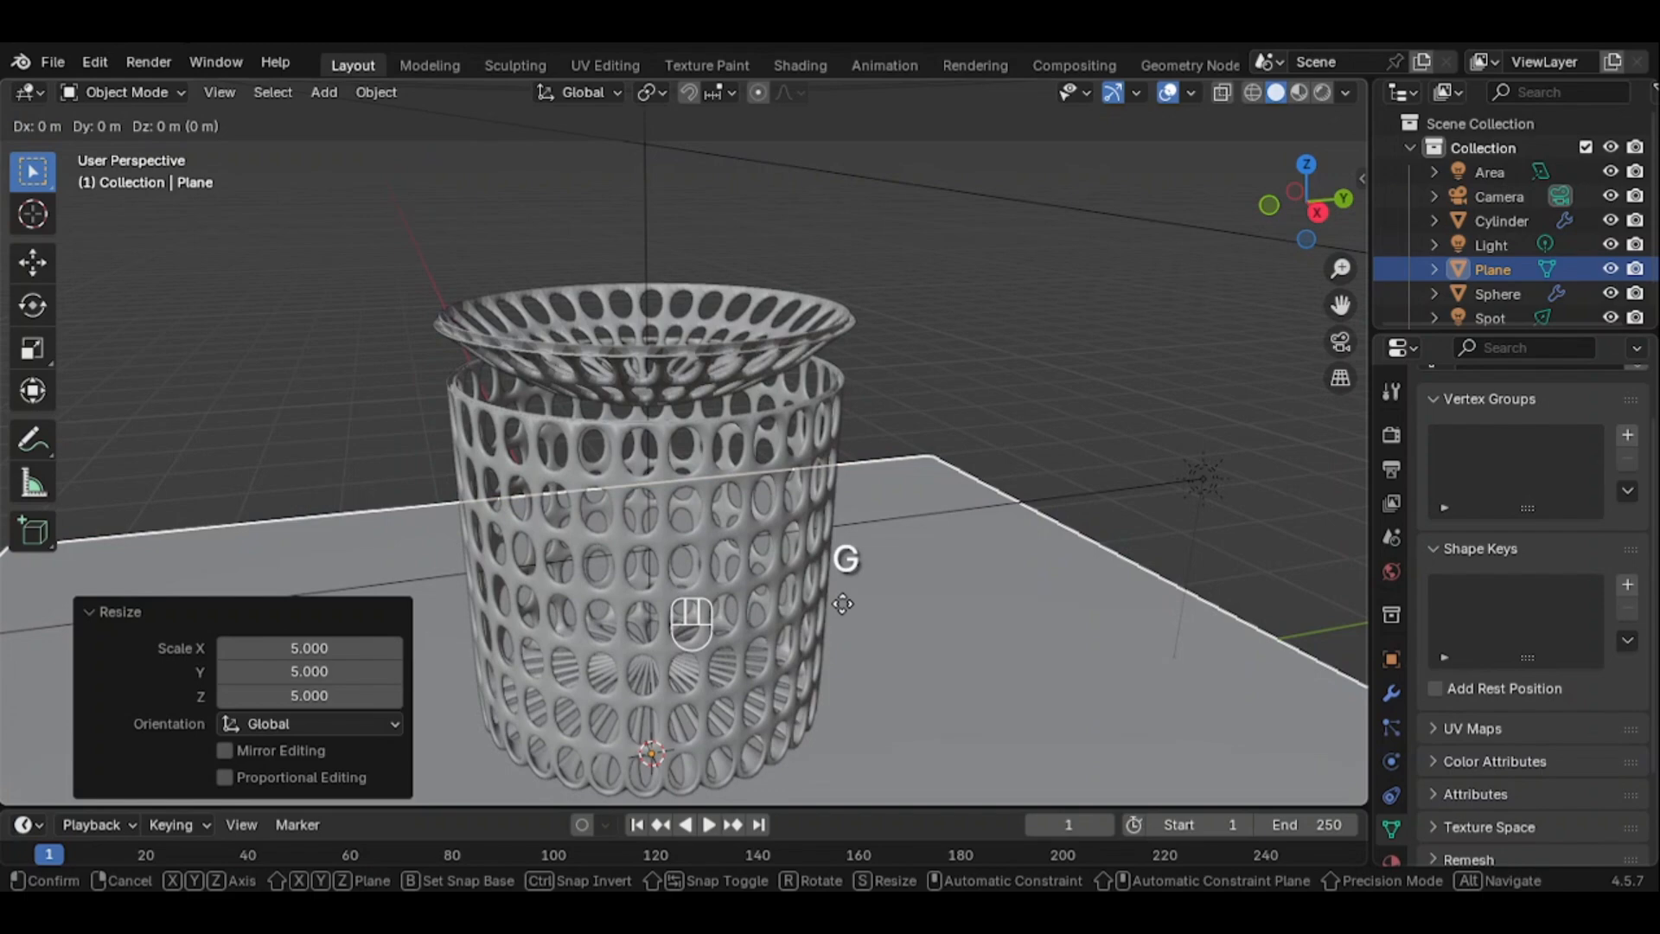
{"action": "key", "text": "x"}
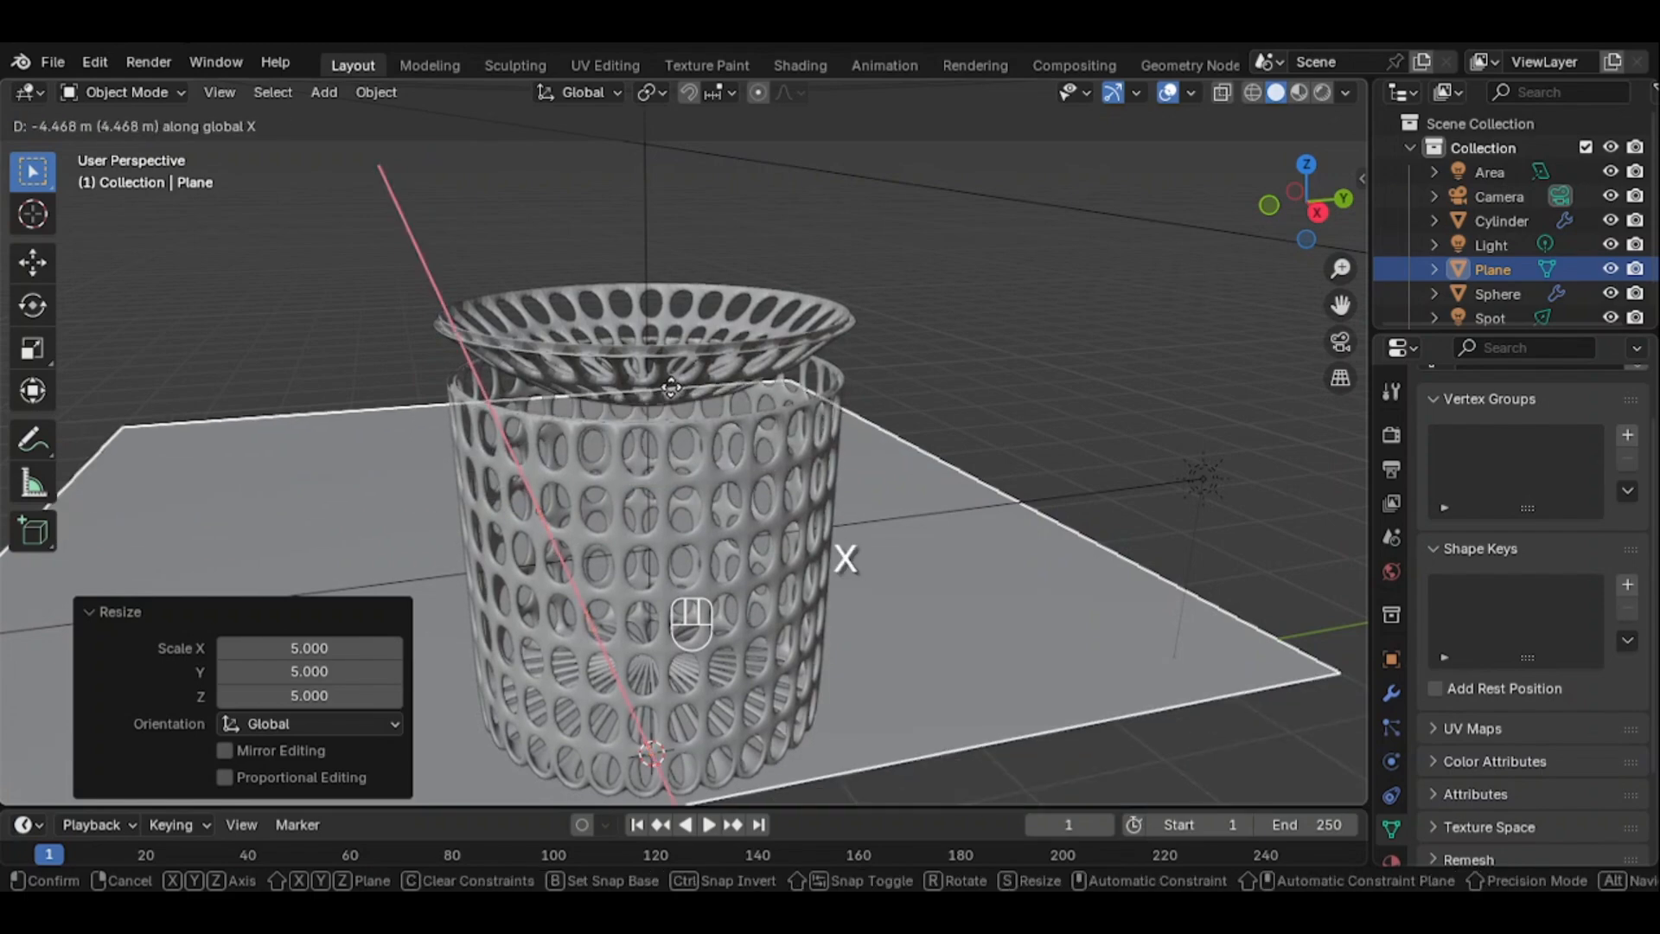
{"action": "left_click", "coordinate": [672, 399]}
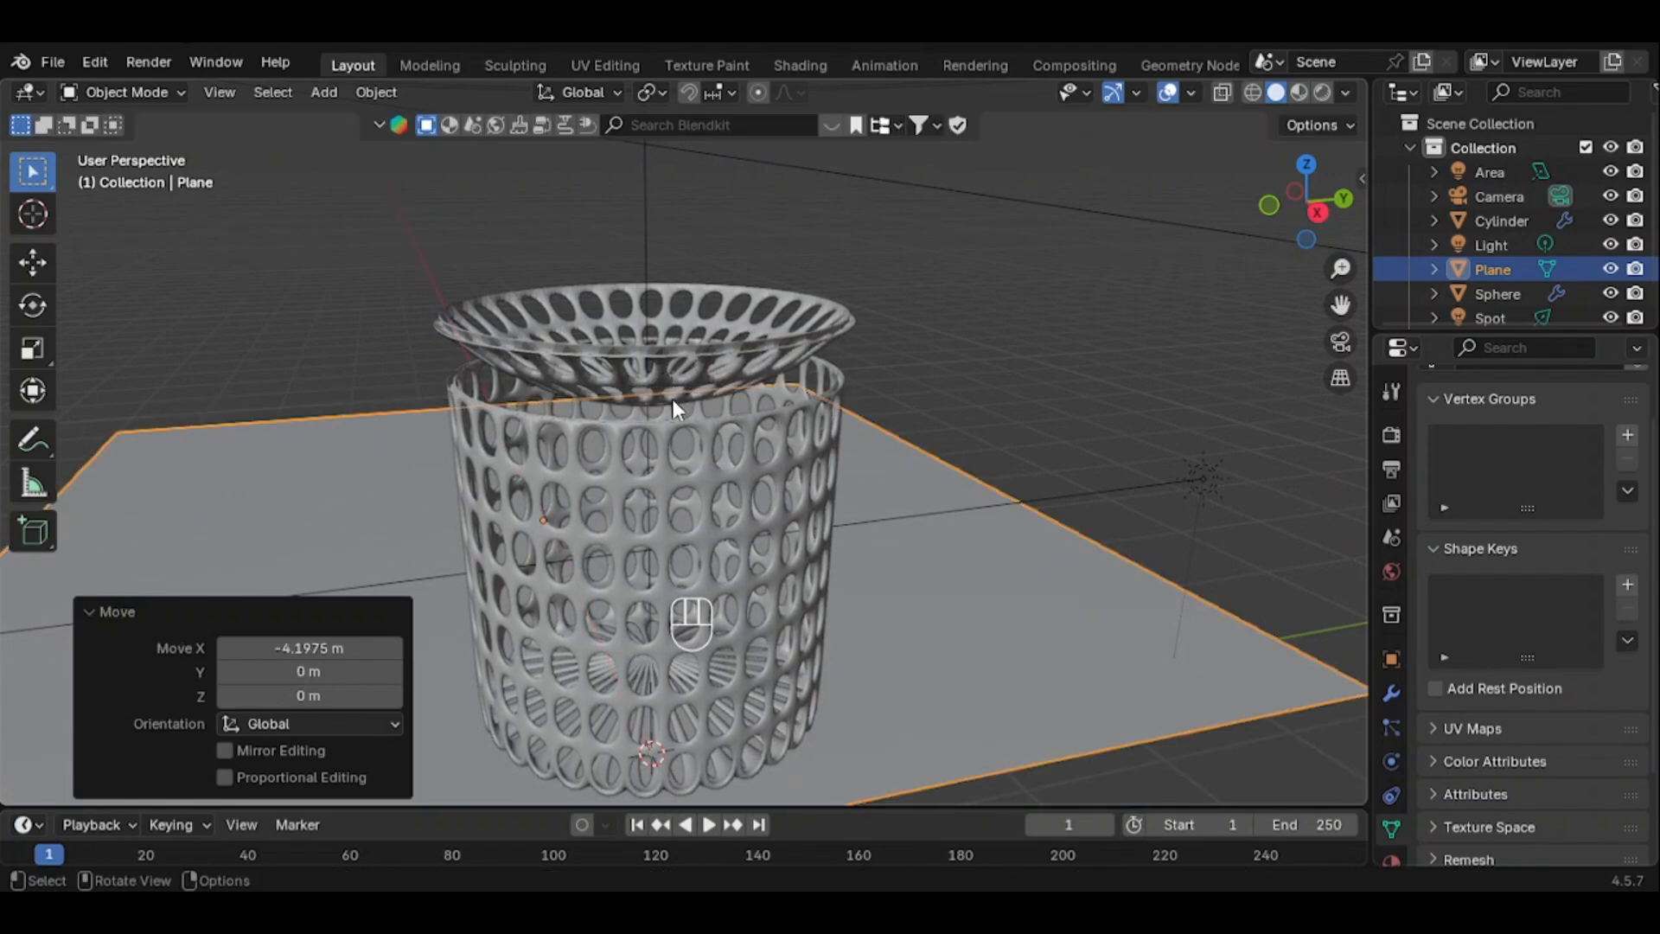
{"action": "key", "text": "g"}
{"action": "key", "text": "y"}
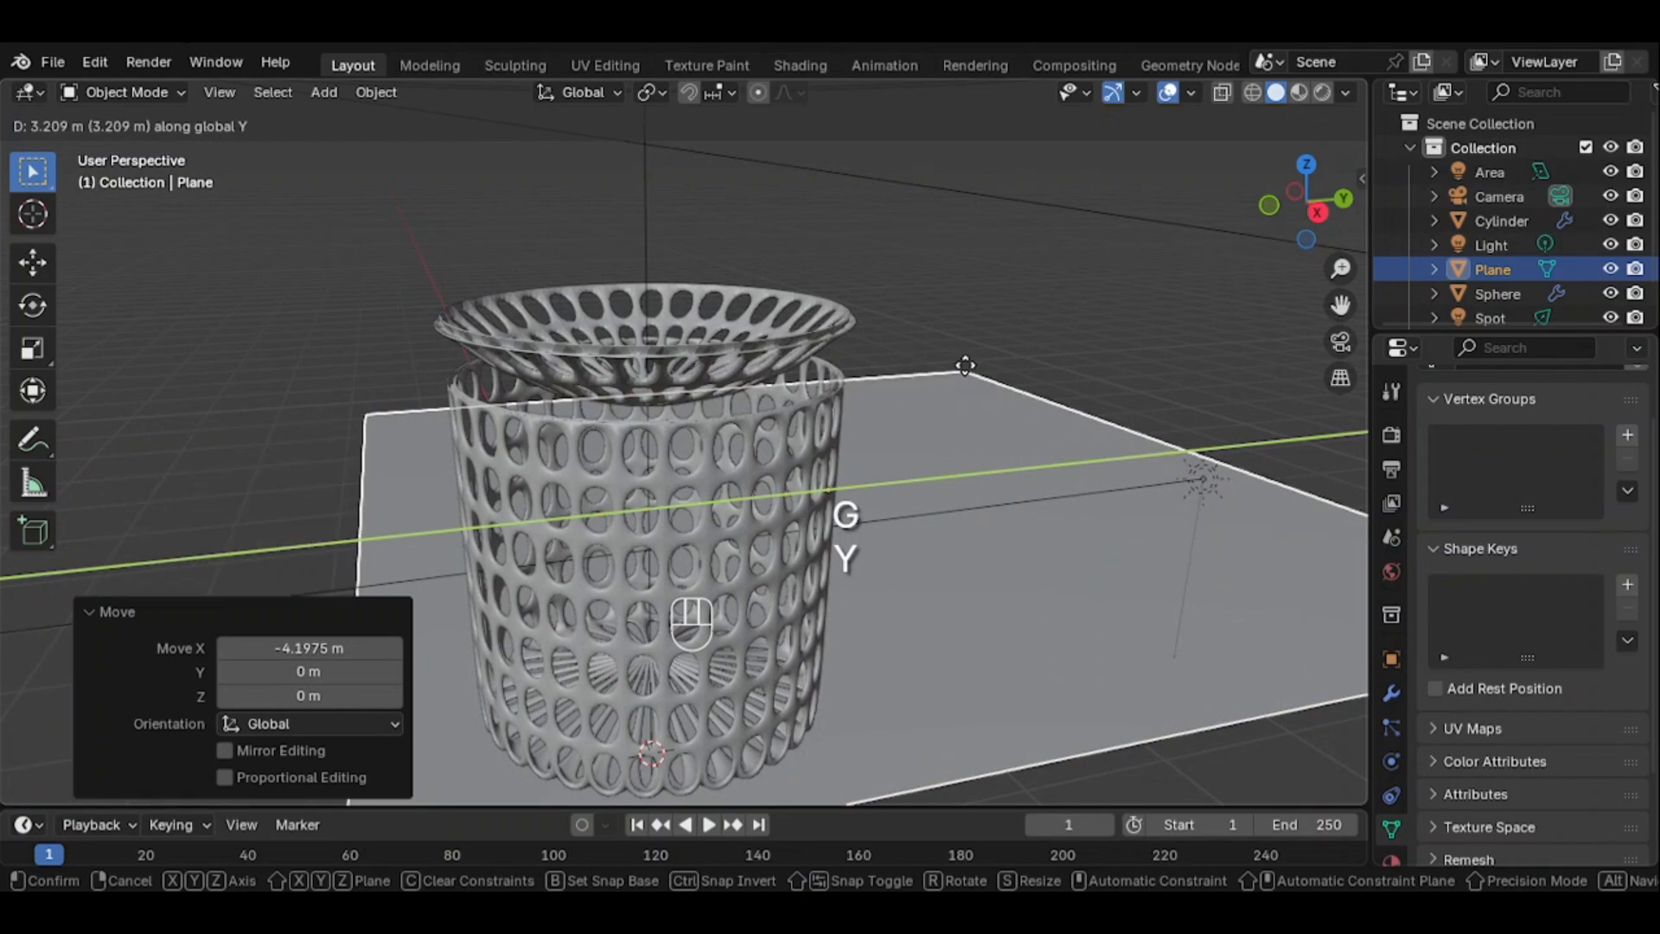
{"action": "left_click", "coordinate": [946, 372]}
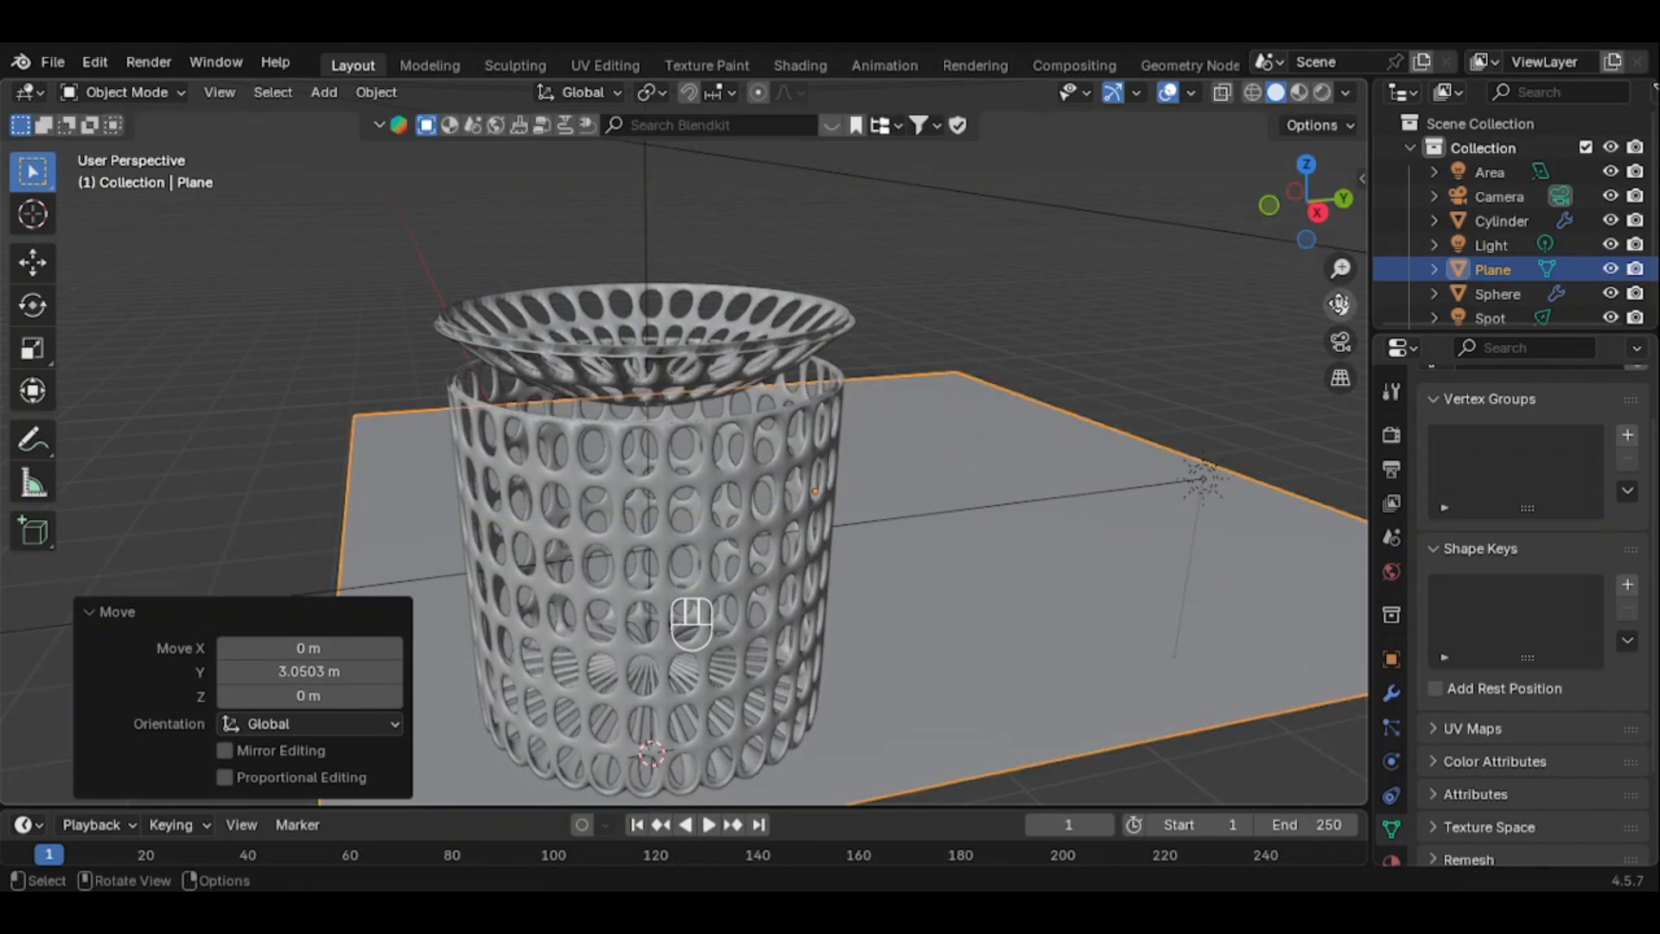
Align the scene camera to a slightly raised perspective view of the basket and plane
{"action": "left_click_drag", "start_coordinate": [1292, 204], "coordinate": [1287, 226]}
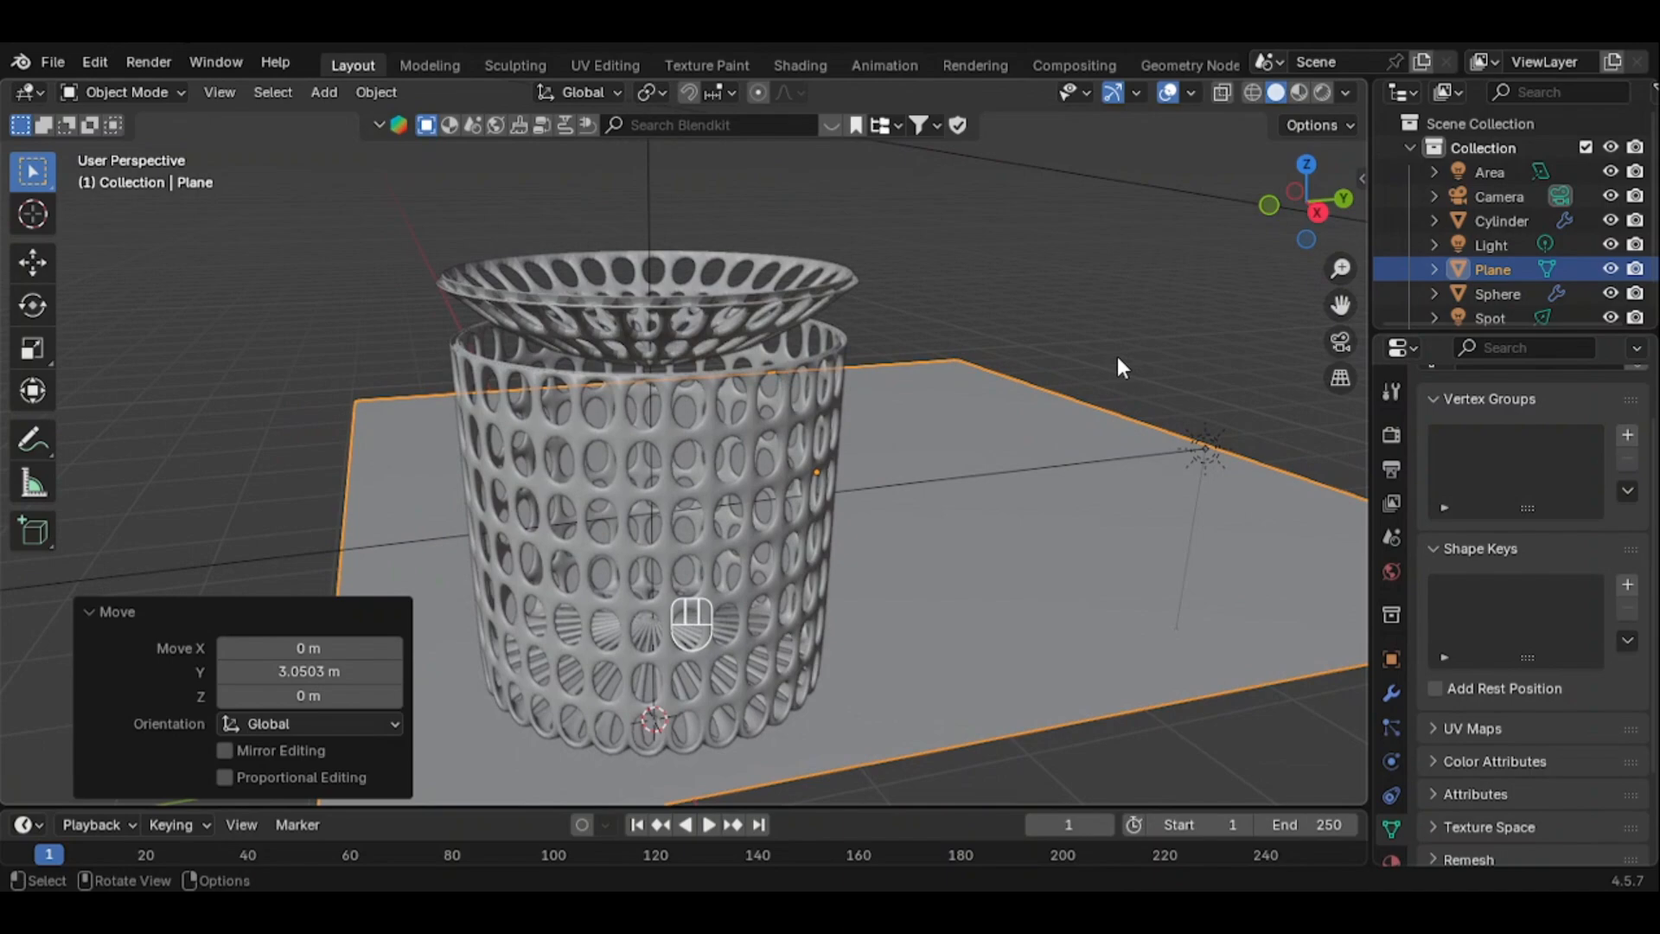
{"action": "left_click", "coordinate": [1031, 238]}
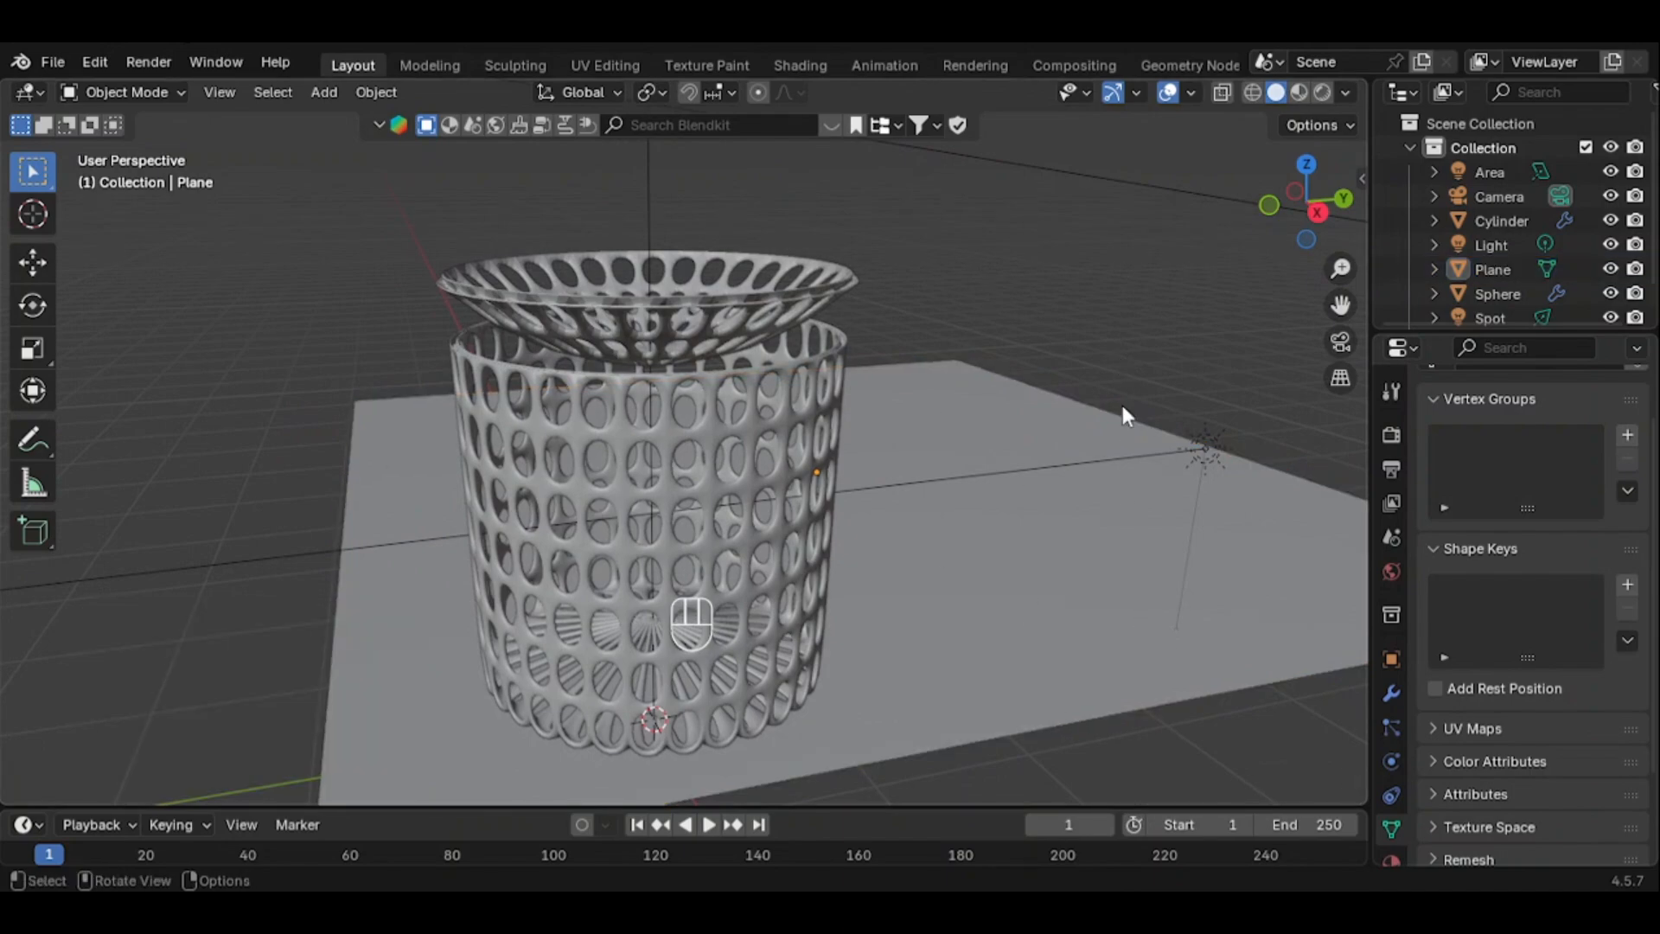
{"action": "left_click", "coordinate": [1518, 195]}
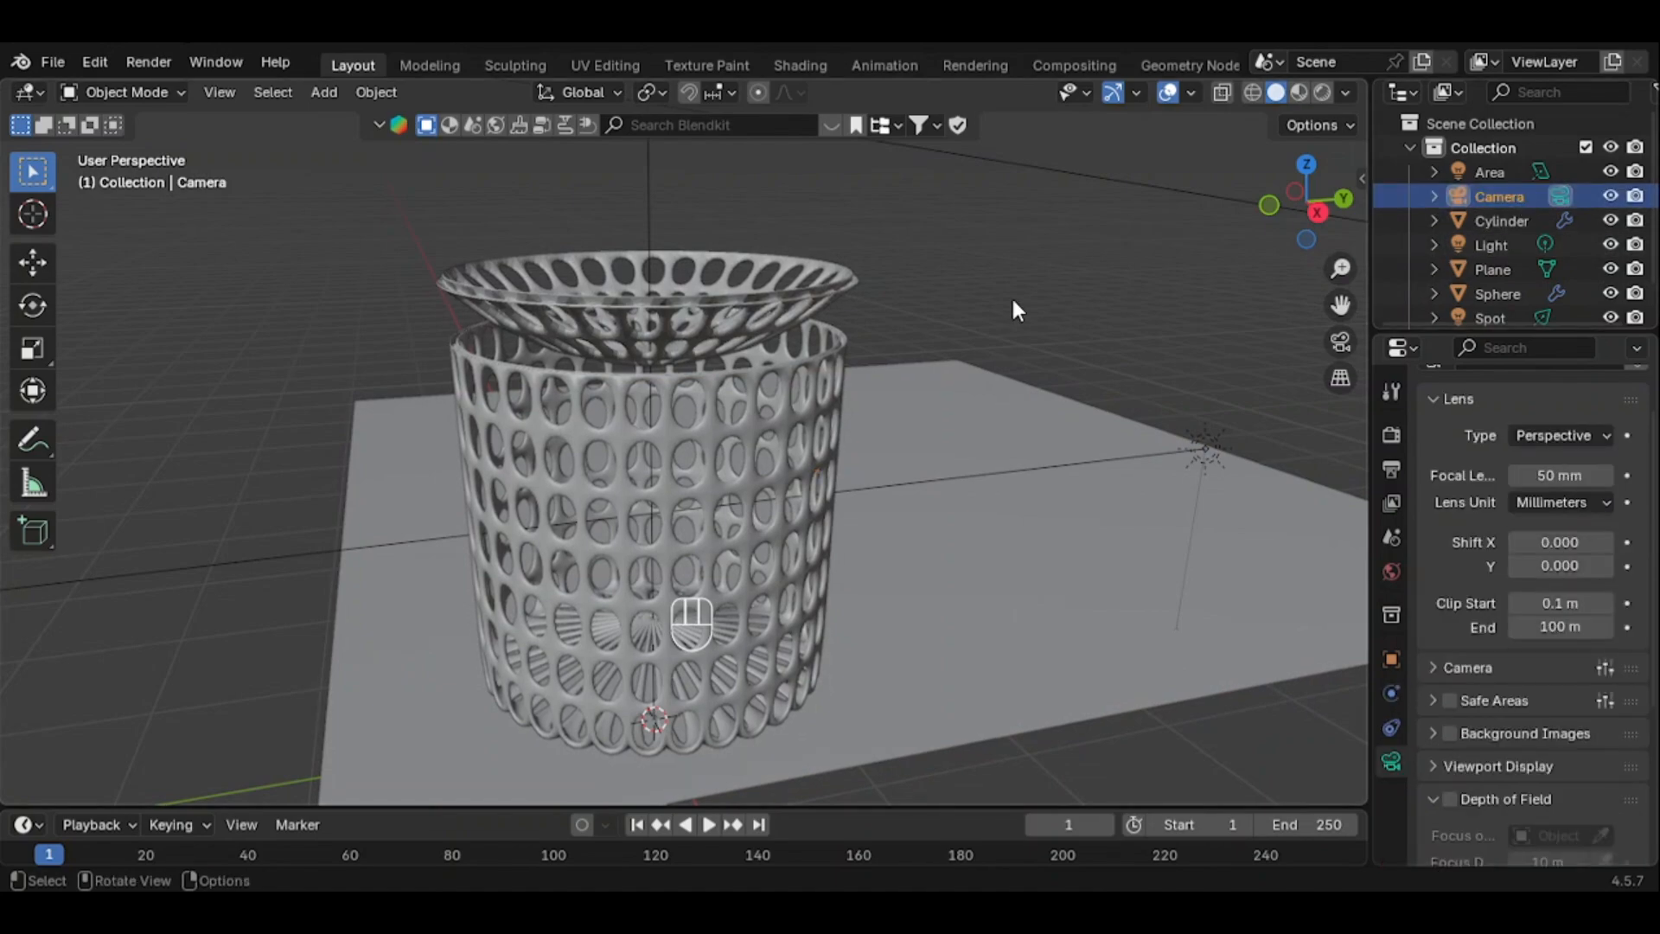
{"action": "key", "text": "ctrl+alt+KP_0"}
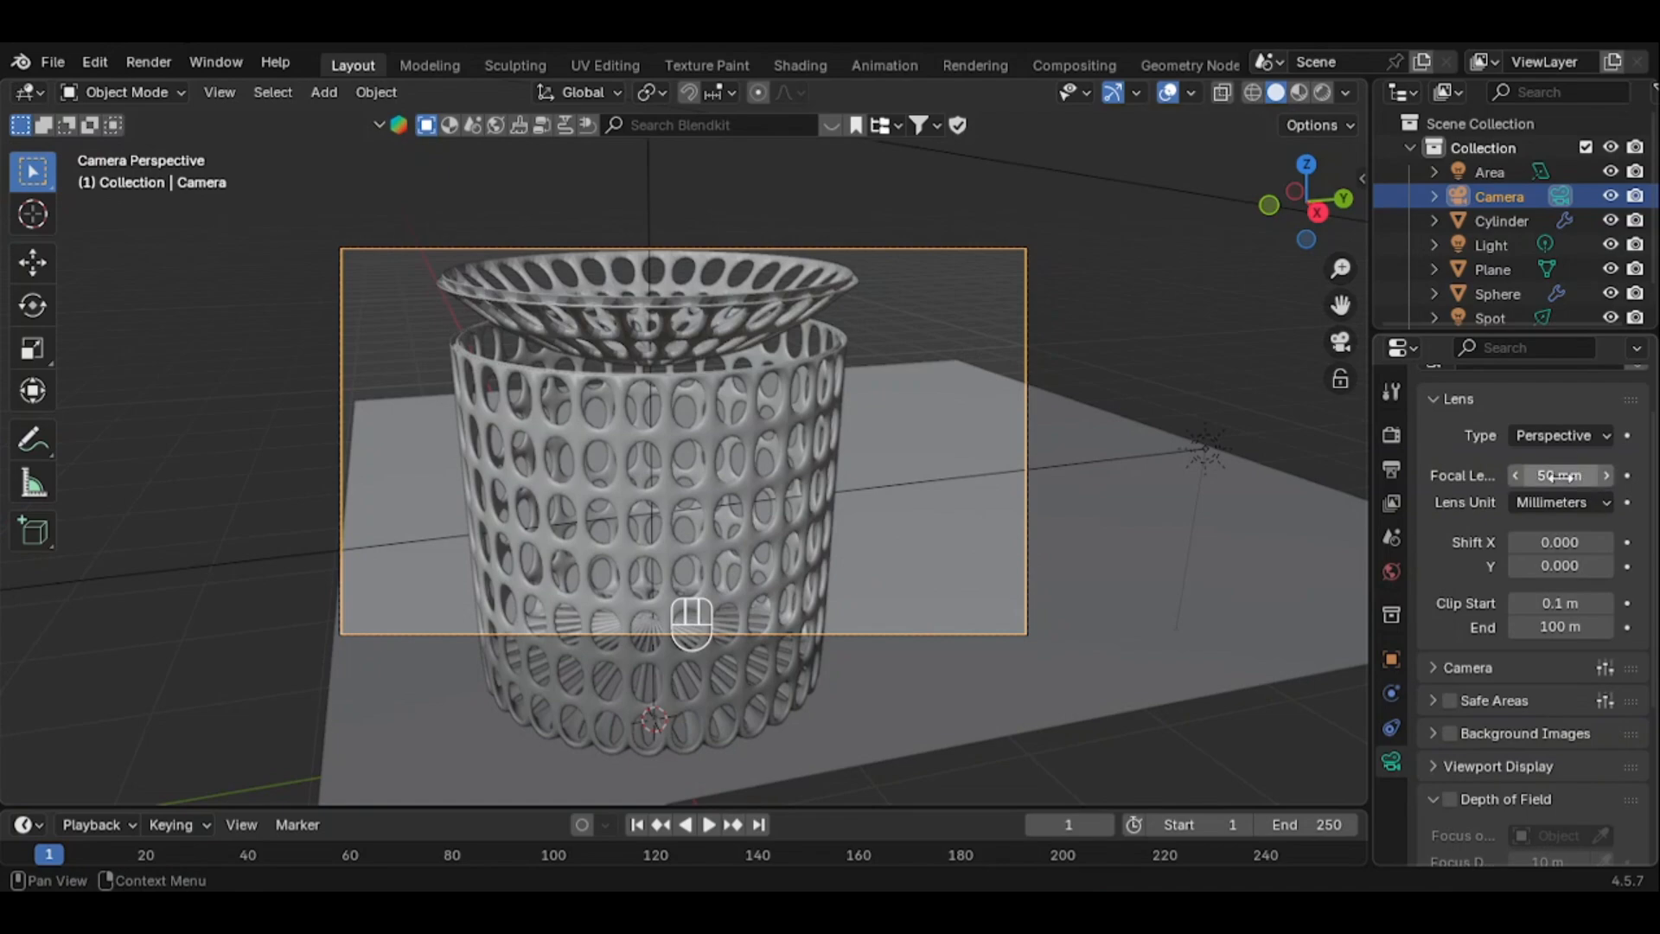
Set the camera's focal length to 35 mm and shift to X 0.090, Y -0.080, and move it slightly along negative Y
{"action": "left_click_drag", "start_coordinate": [1580, 472], "coordinate": [1539, 472]}
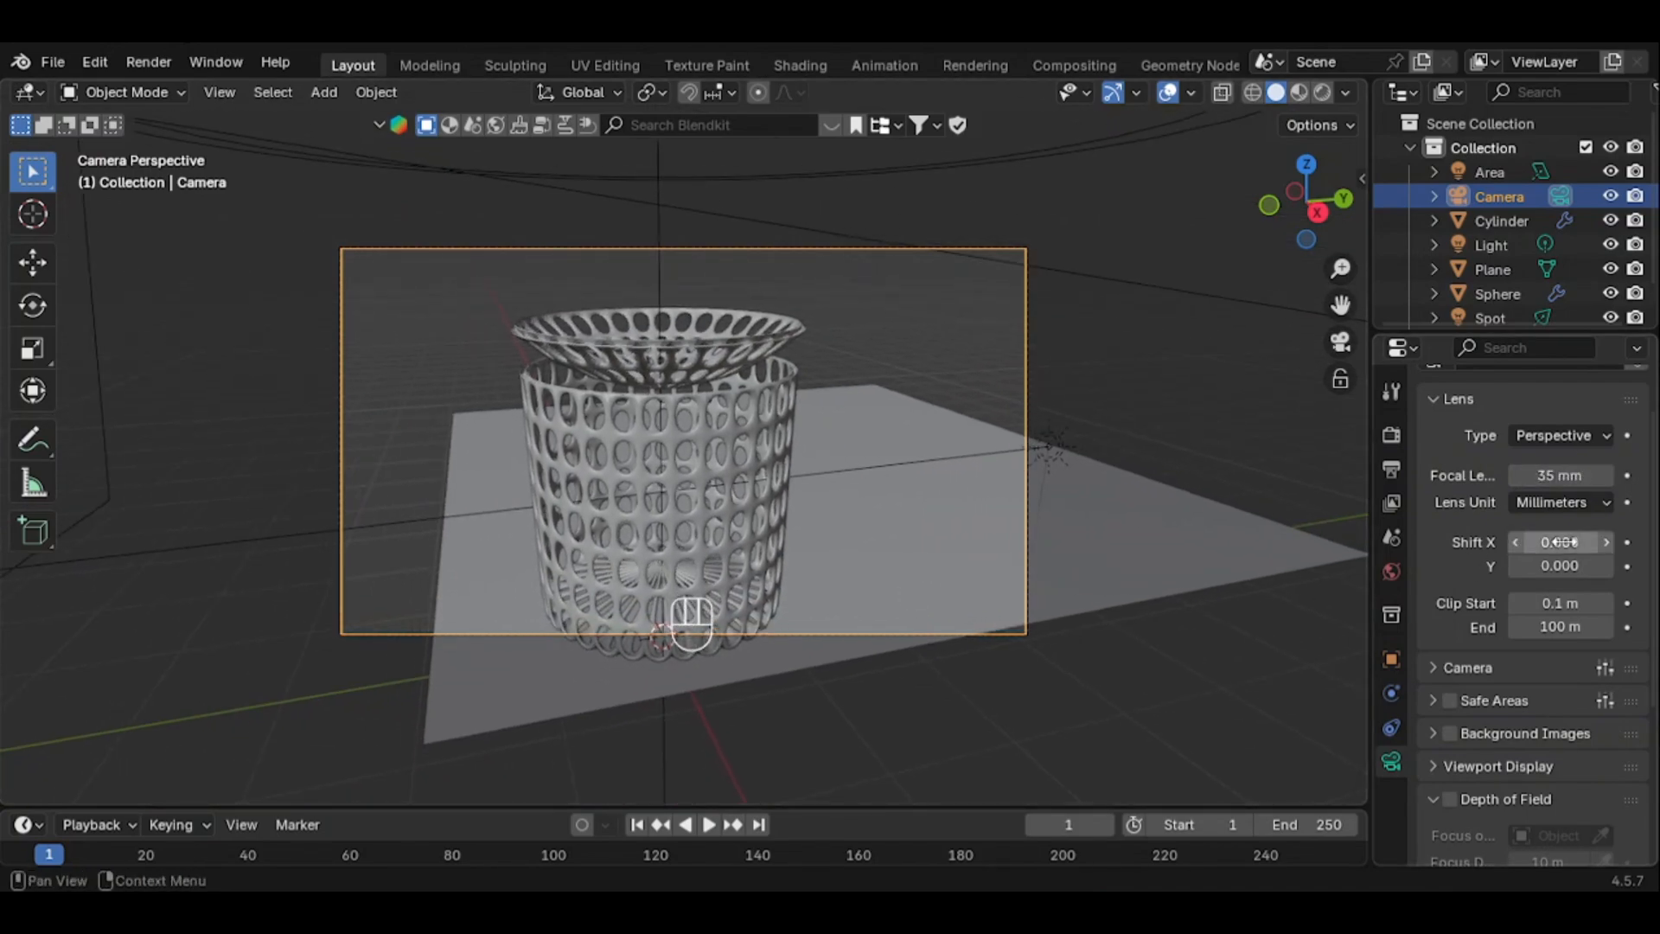
{"action": "mouse_move", "coordinate": [1559, 542]}
{"action": "left_mouse_down"}
{"action": "mouse_move", "coordinate": [1582, 542]}
{"action": "mouse_move", "coordinate": [1539, 565]}
{"action": "left_mouse_up"}
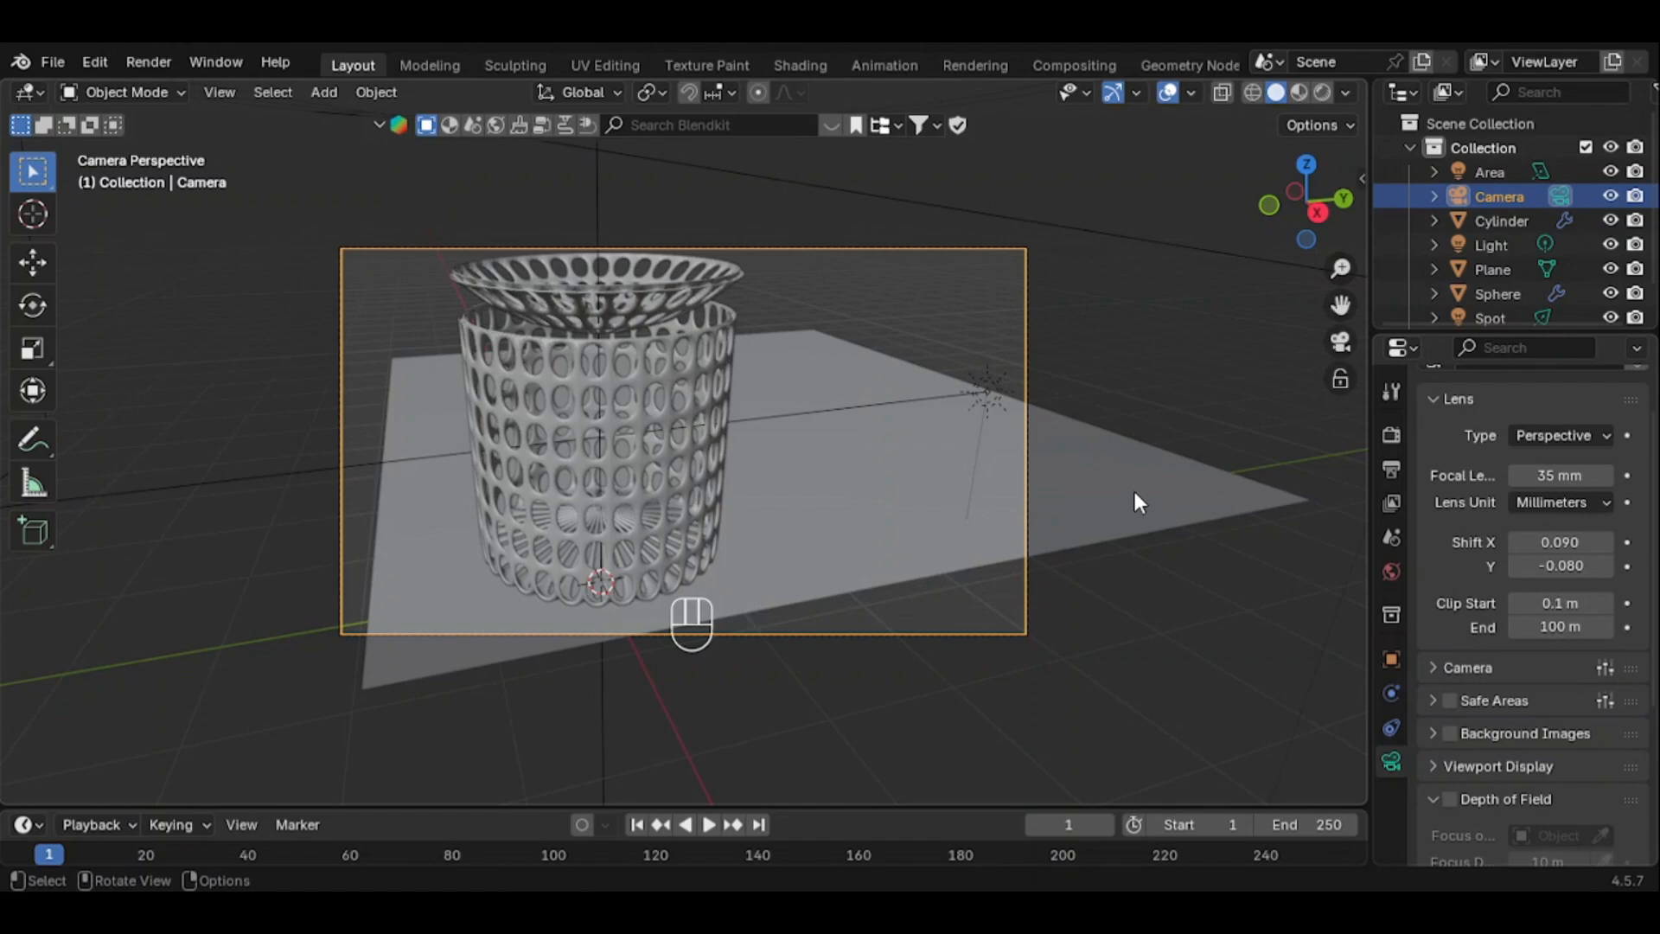
{"action": "key", "text": "g"}
{"action": "key", "text": "y"}
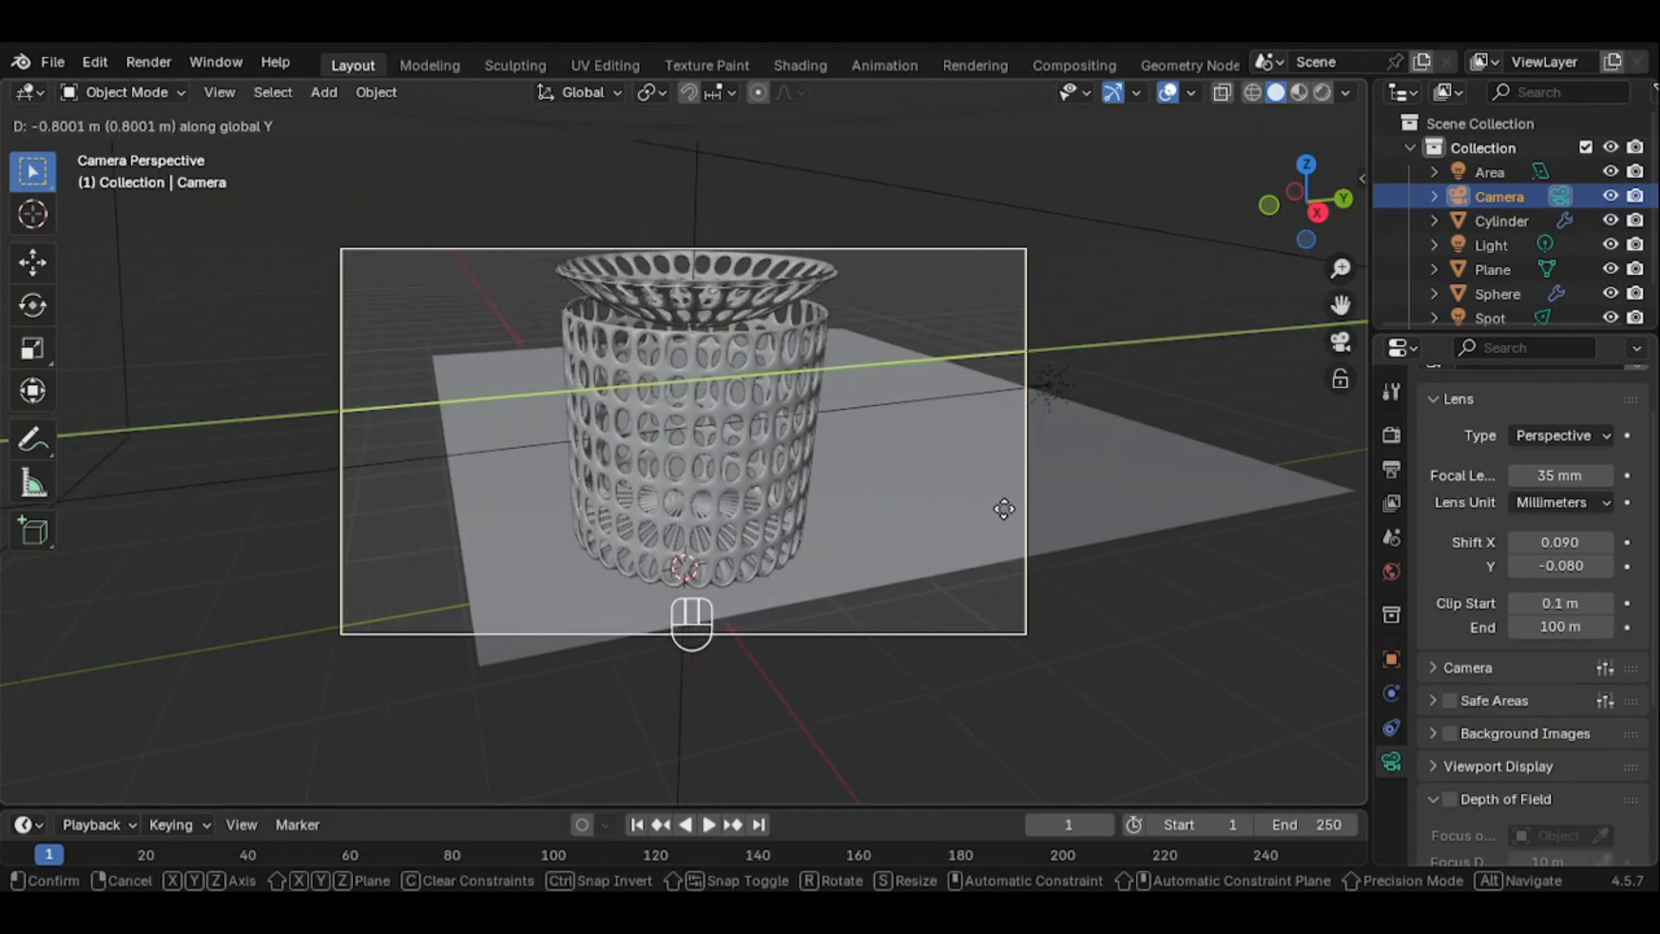
{"action": "left_click", "coordinate": [973, 491]}
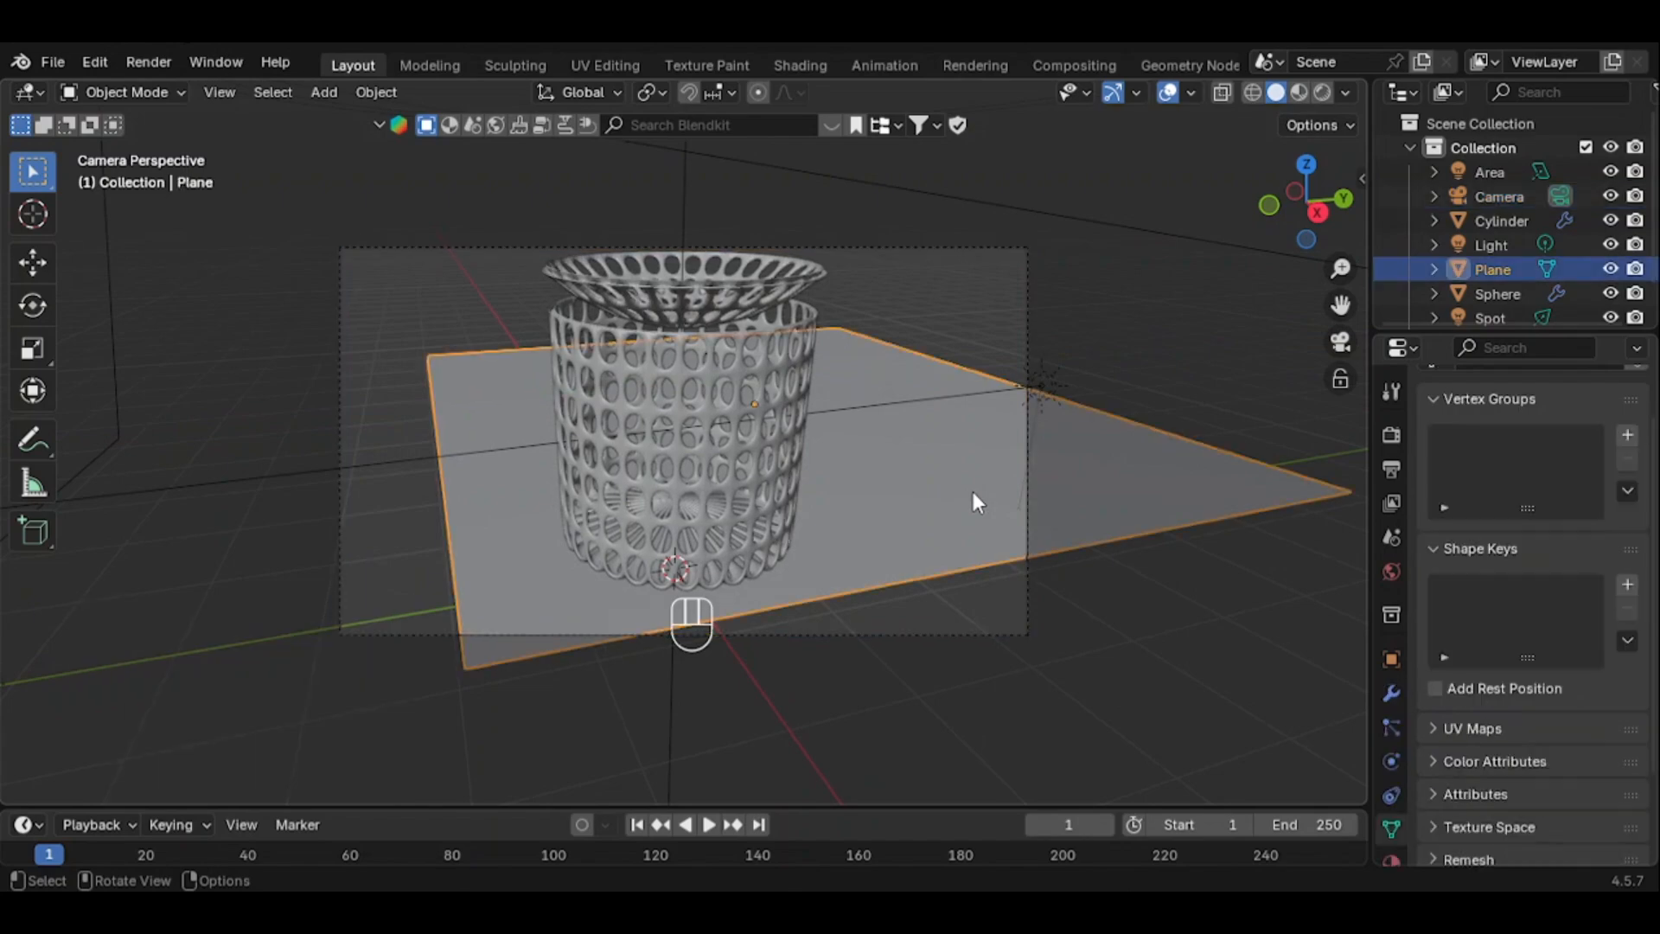
Move the ground plane about 1.4 m along X and about -1.05 m along Y in the camera view
{"action": "left_click", "coordinate": [972, 491]}
{"action": "key", "text": "g"}
{"action": "key", "text": "x"}
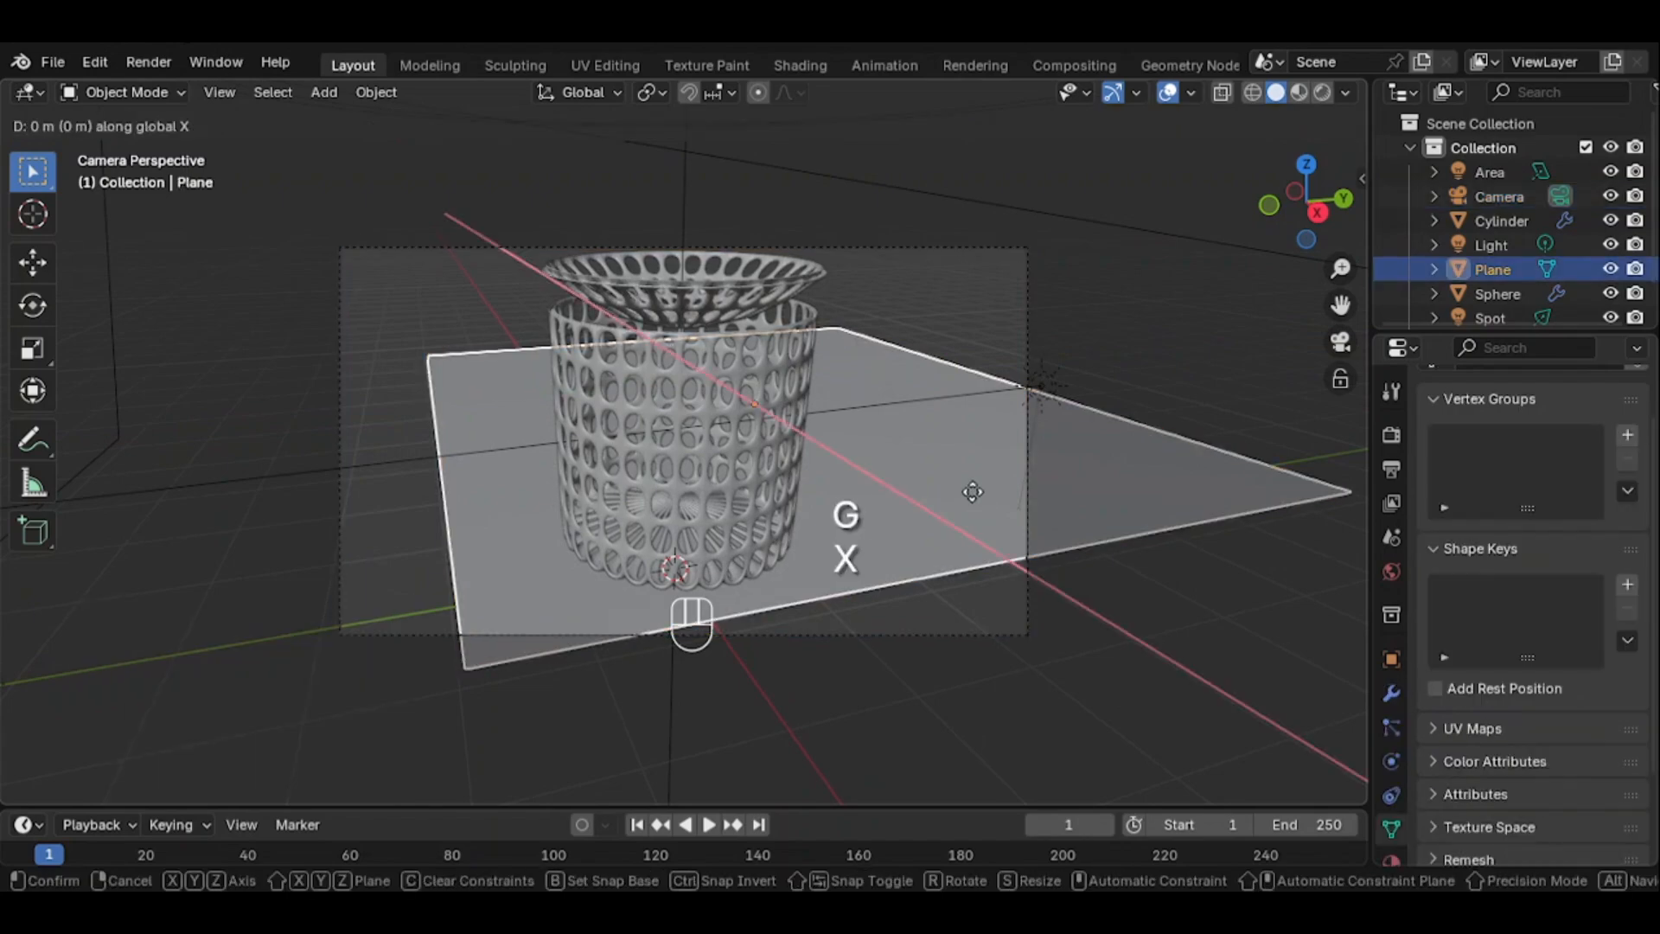
{"action": "left_click", "coordinate": [1008, 537]}
{"action": "key", "text": "g"}
{"action": "key", "text": "y"}
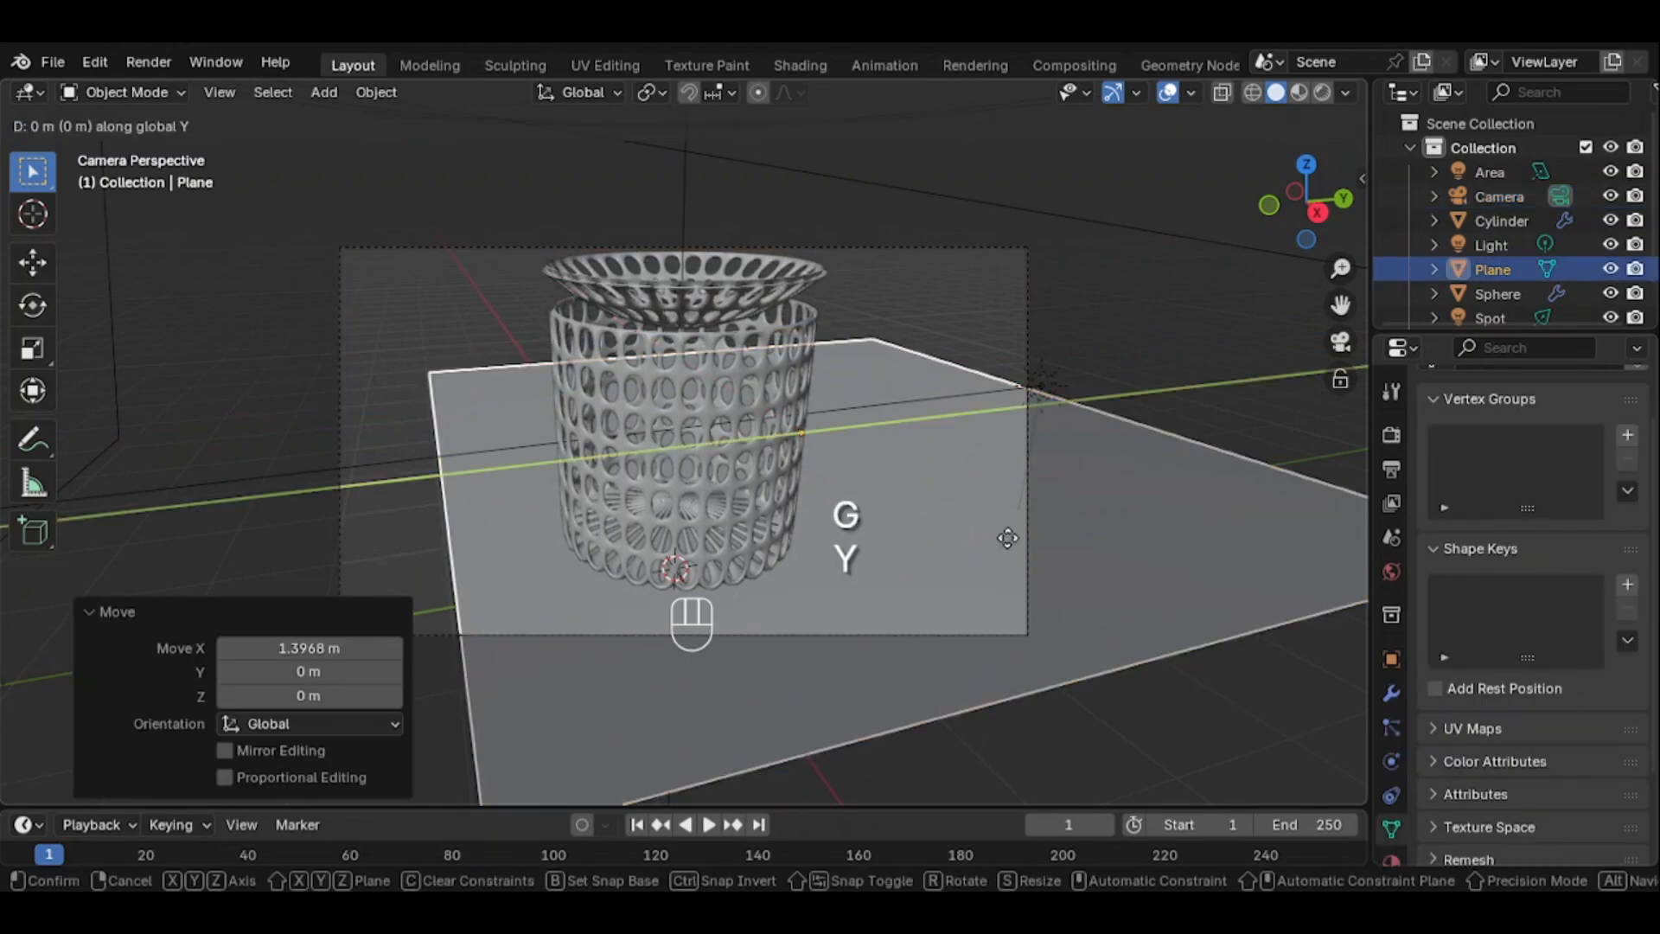
{"action": "left_click", "coordinate": [943, 553]}
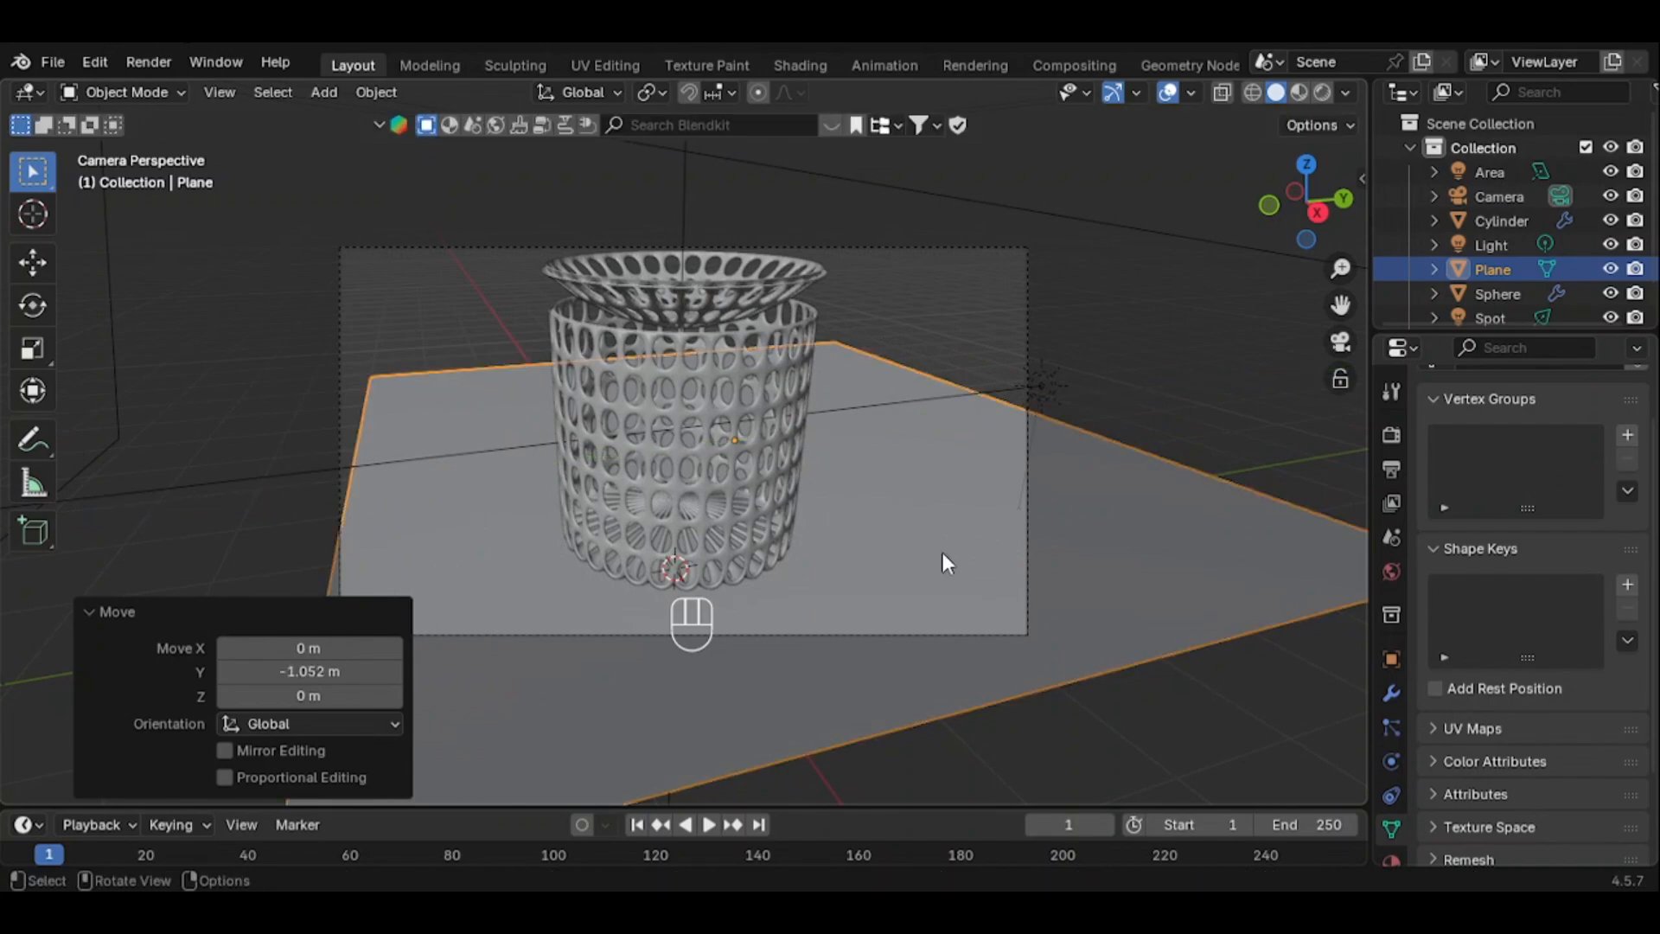
Shift the ground plane about 0.68 m along Y and about -0.26 m along X
{"action": "key", "text": "g"}
{"action": "key", "text": "y"}
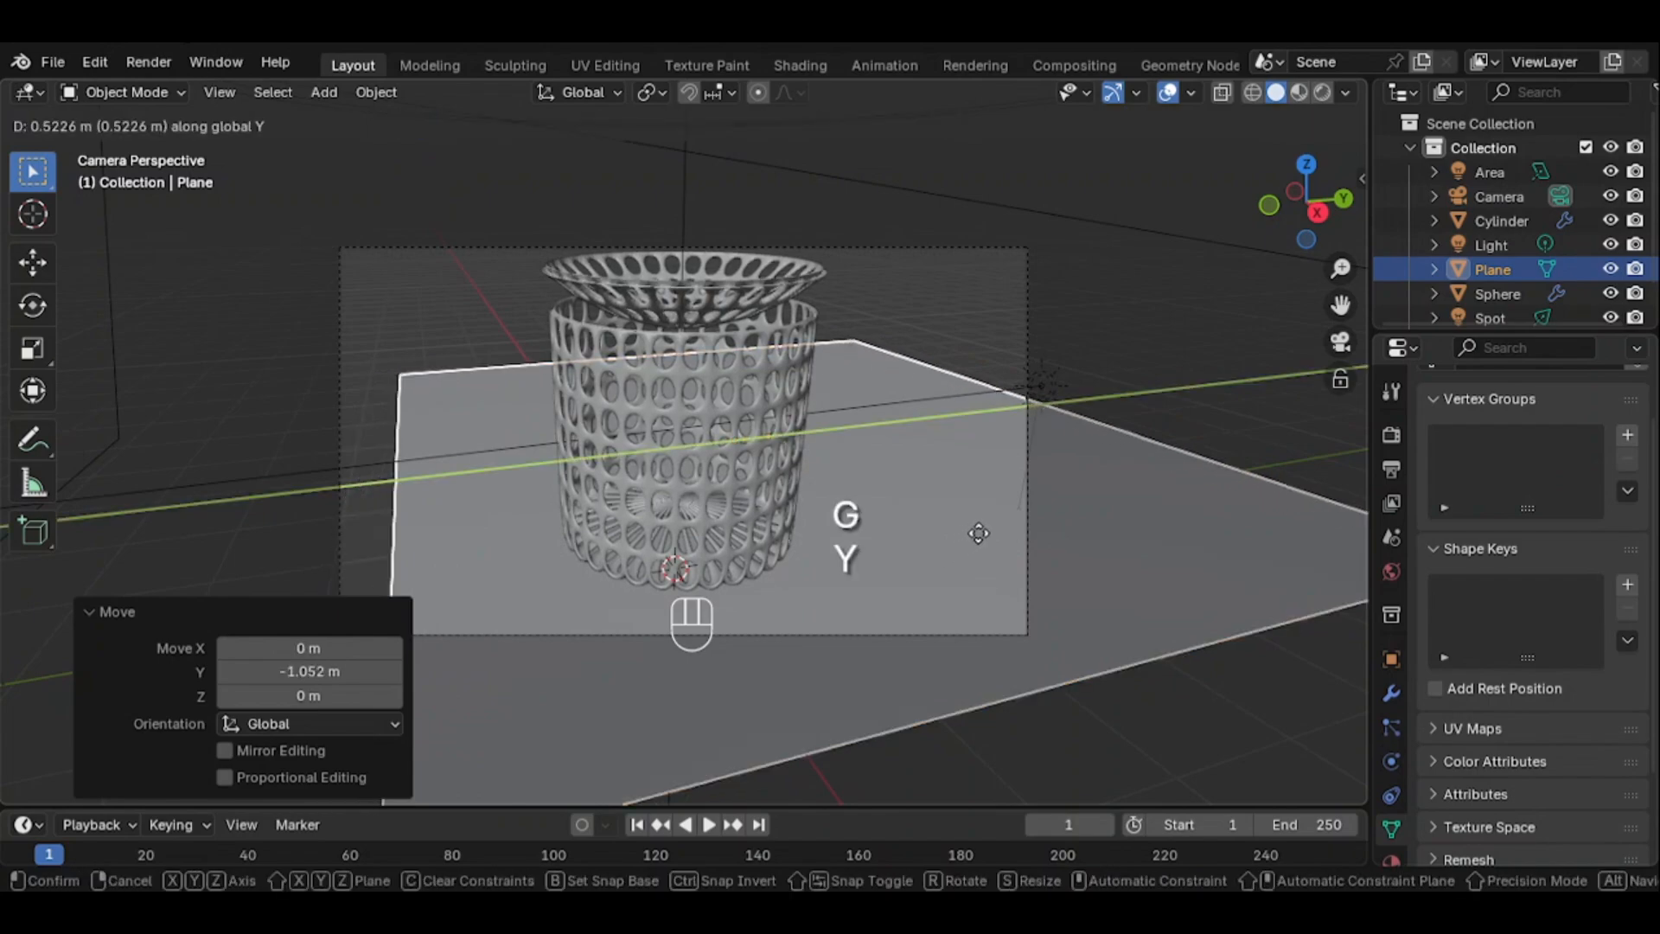
{"action": "left_click", "coordinate": [983, 530]}
{"action": "key", "text": "g"}
{"action": "key", "text": "x"}
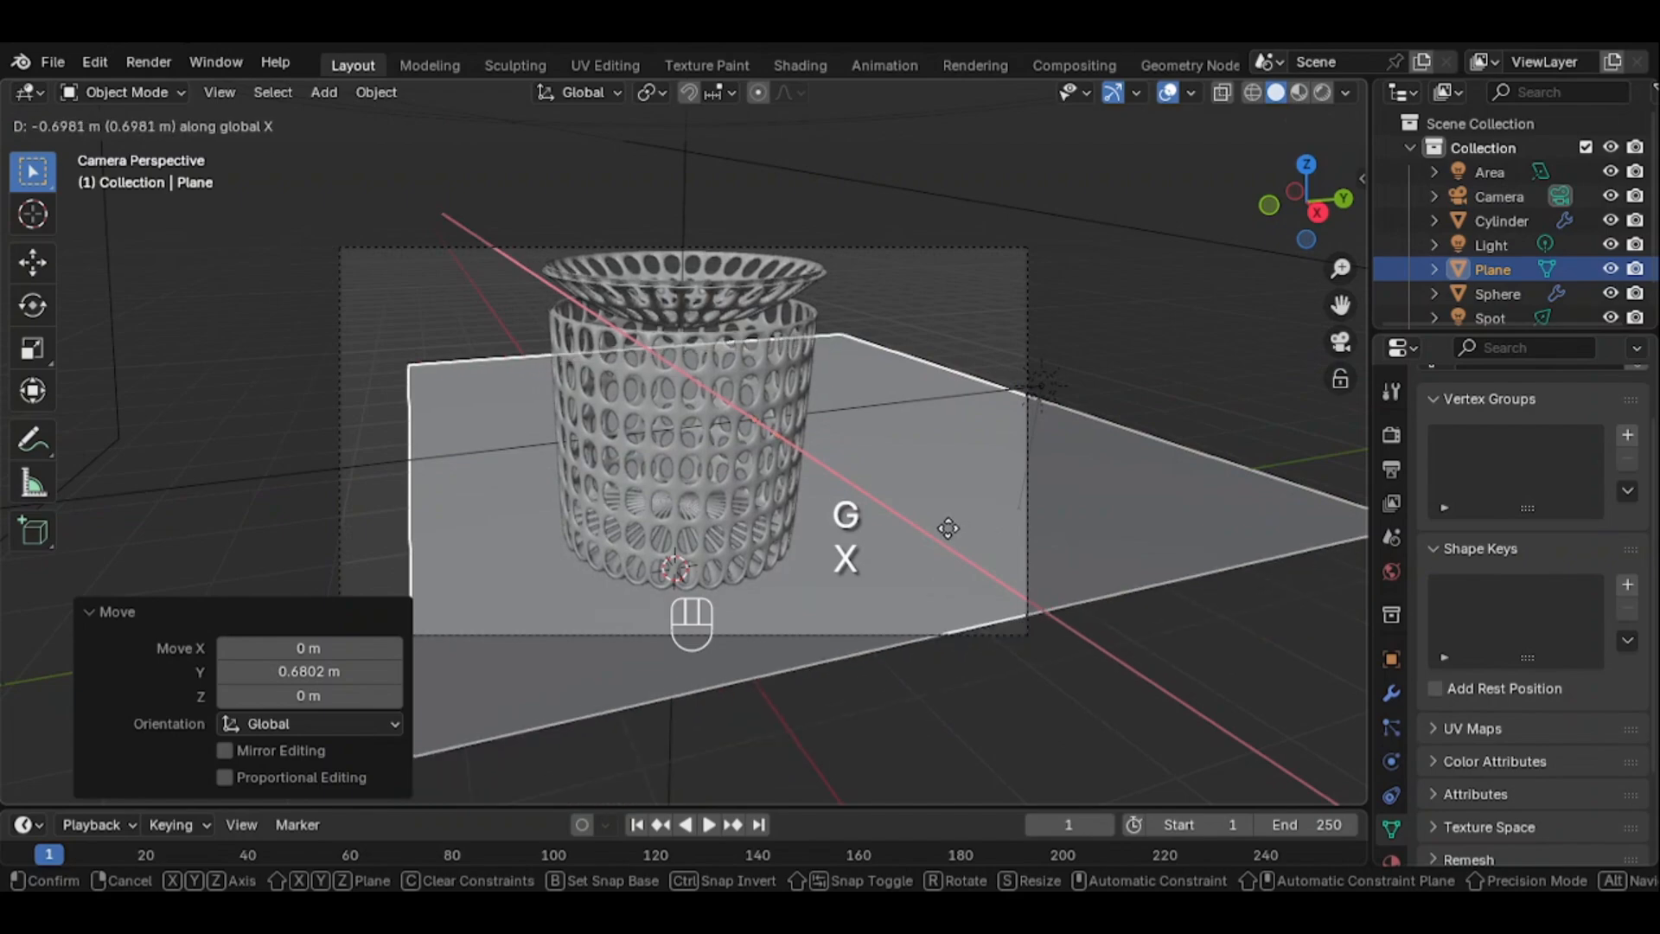
{"action": "left_click", "coordinate": [970, 531]}
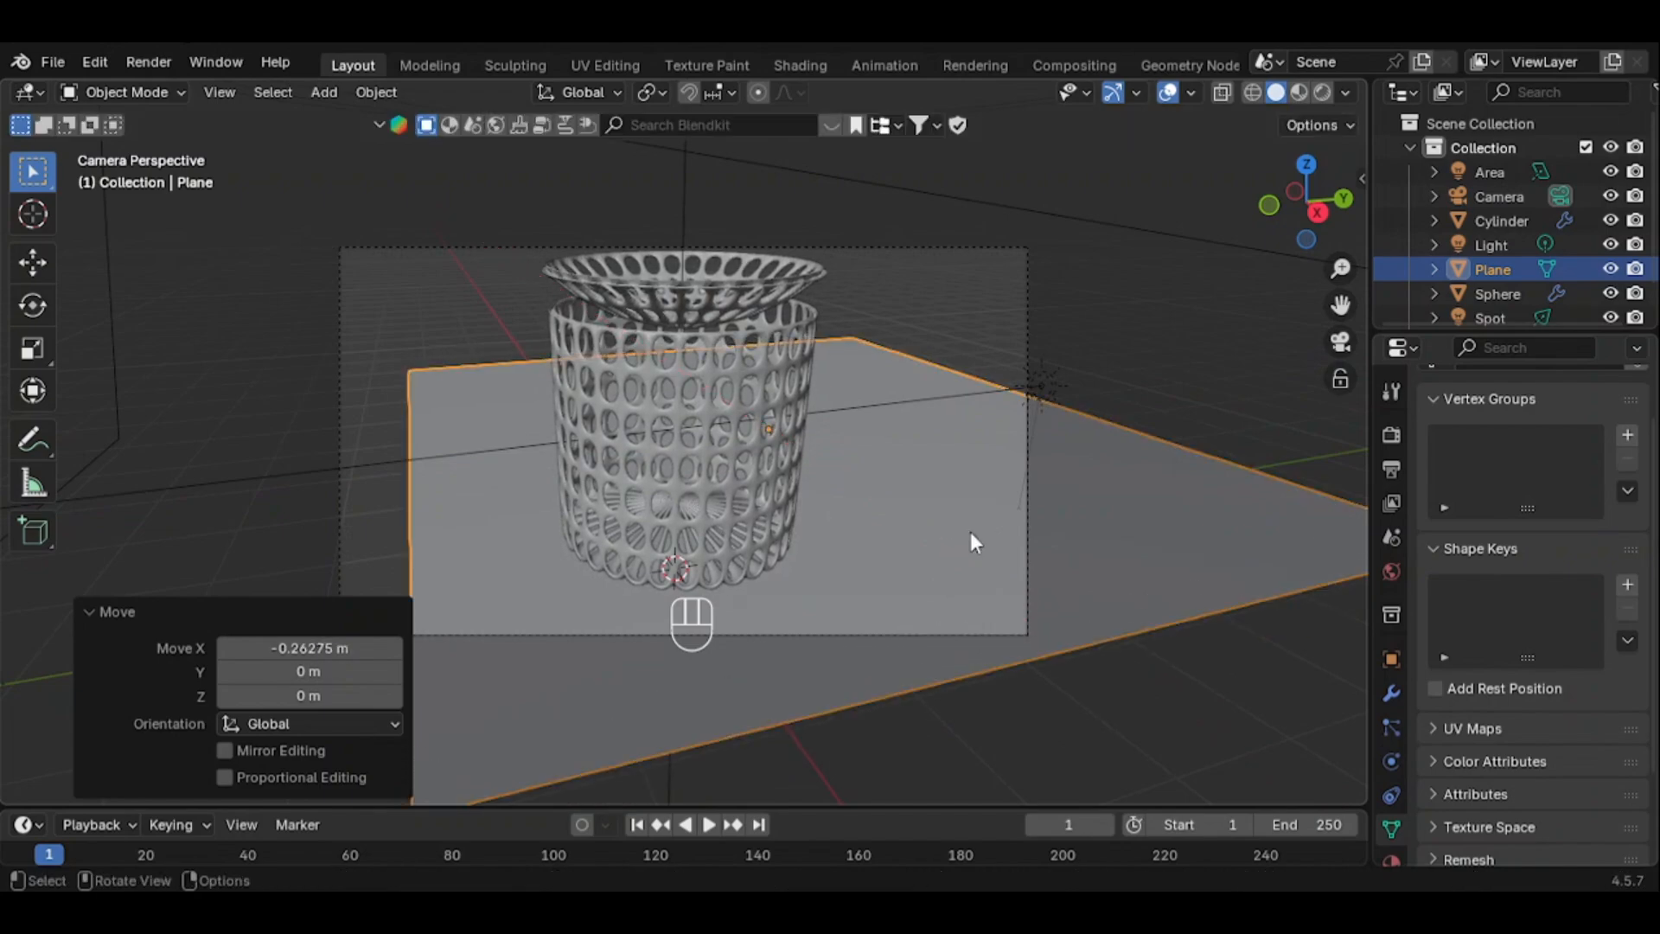
Shift the ground plane about -0.83 m along Y so it fills more of the camera frame
{"action": "key", "text": "g"}
{"action": "key", "text": "y"}
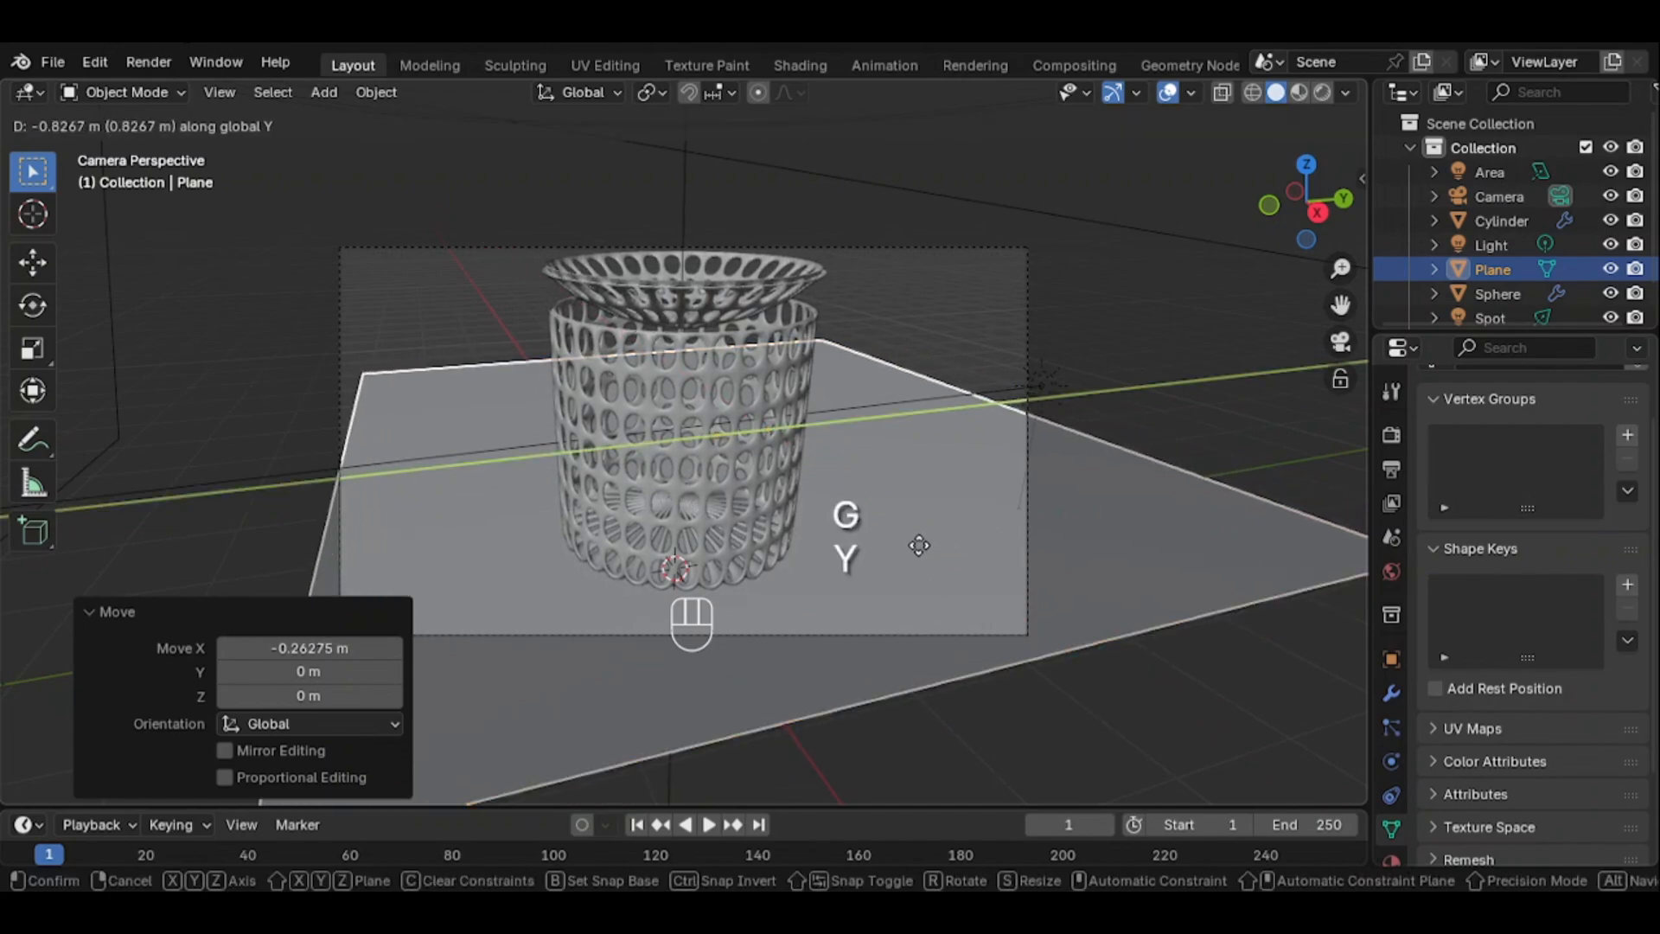
{"action": "left_click", "coordinate": [919, 544]}
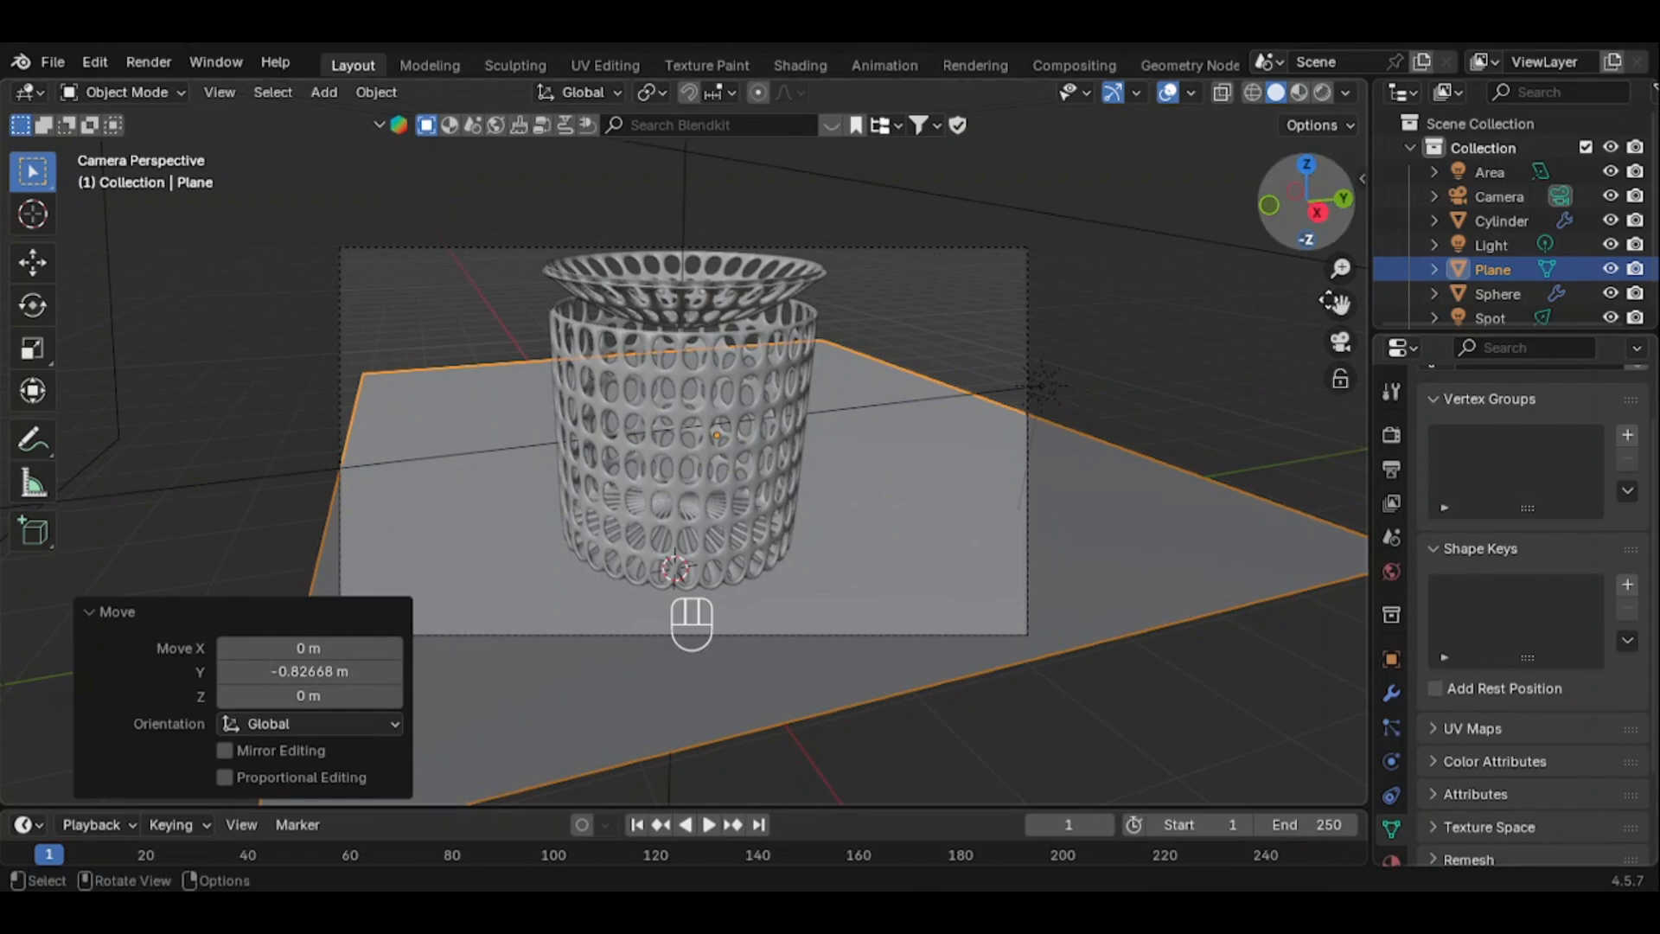
Raise the camera about 0.18 m along Z
{"action": "mouse_move", "coordinate": [1341, 304]}
{"action": "left_mouse_down"}
{"action": "mouse_move", "coordinate": [1340, 289]}
{"action": "mouse_move", "coordinate": [1341, 308]}
{"action": "left_mouse_up"}
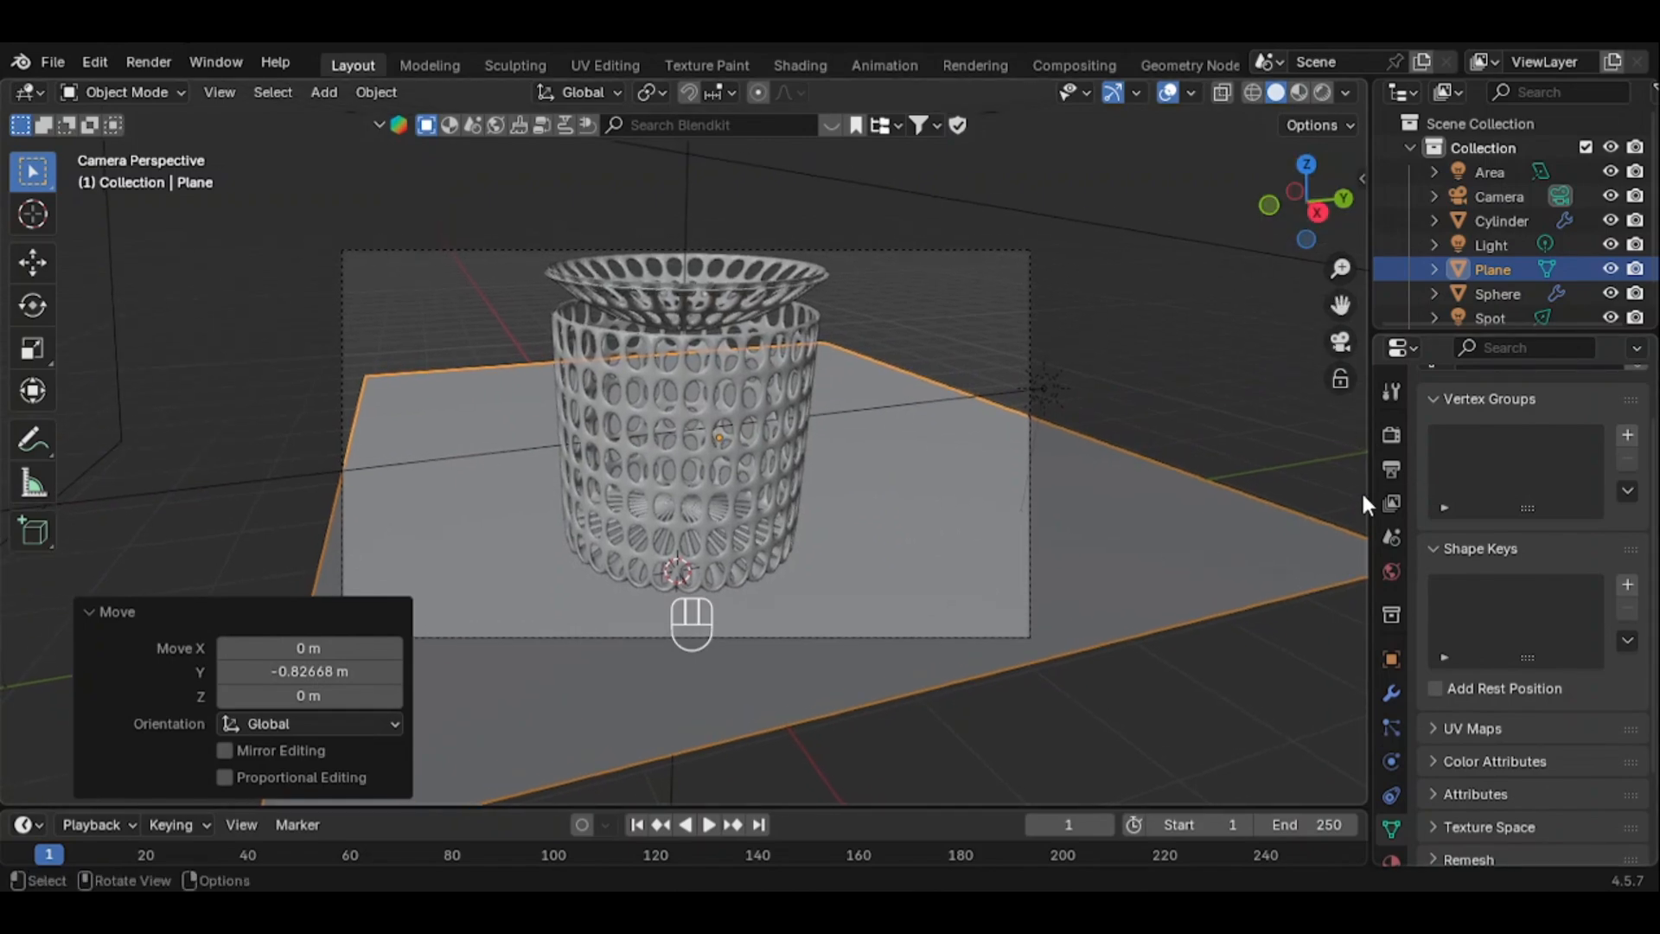
{"action": "left_click", "coordinate": [1029, 478]}
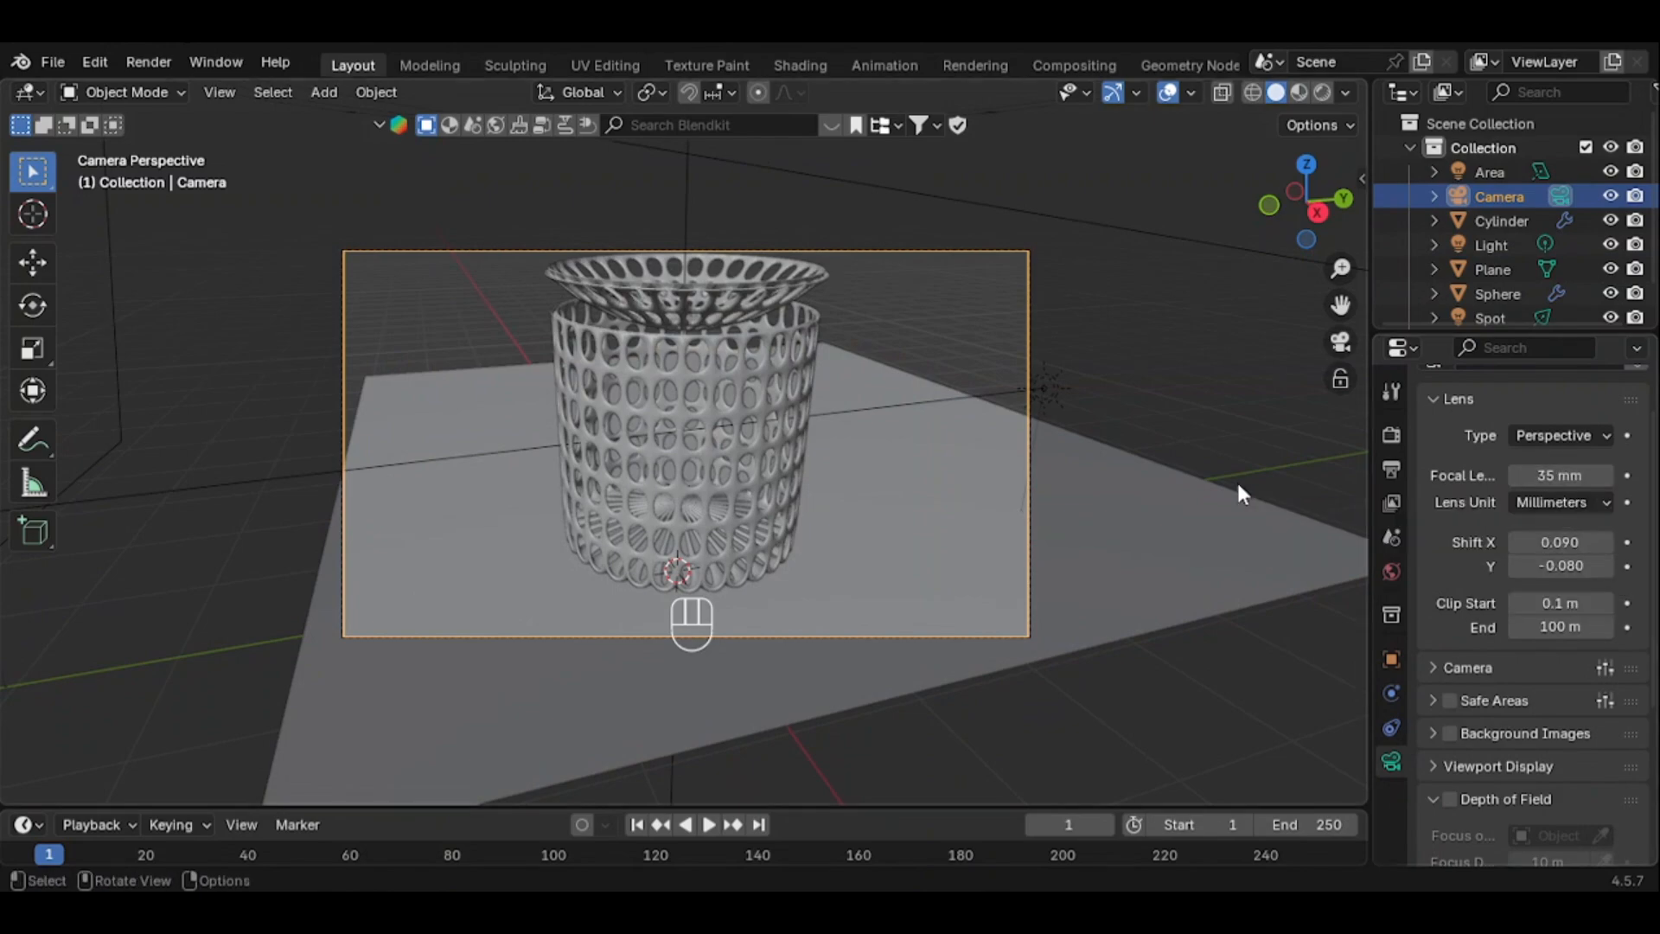
{"action": "key", "text": "g"}
{"action": "key", "text": "z"}
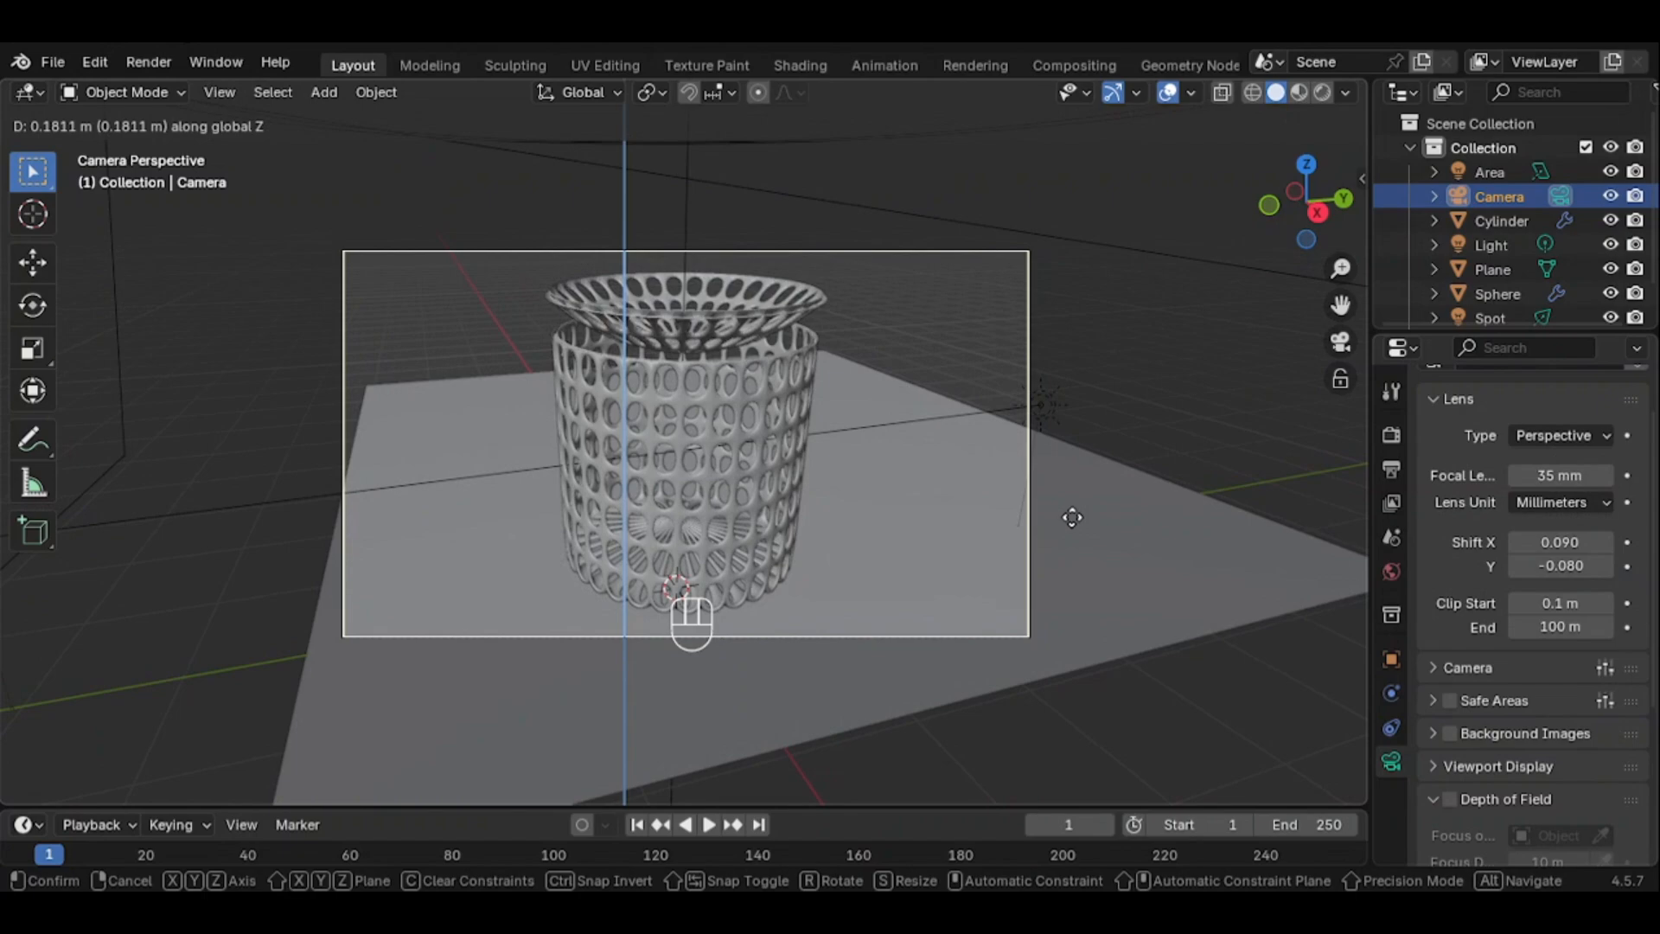
{"action": "left_click", "coordinate": [1072, 517]}
Extrude the ground plane's two back edges upward about 2.87 m along Z to form the back walls
{"action": "left_click", "coordinate": [1129, 537]}
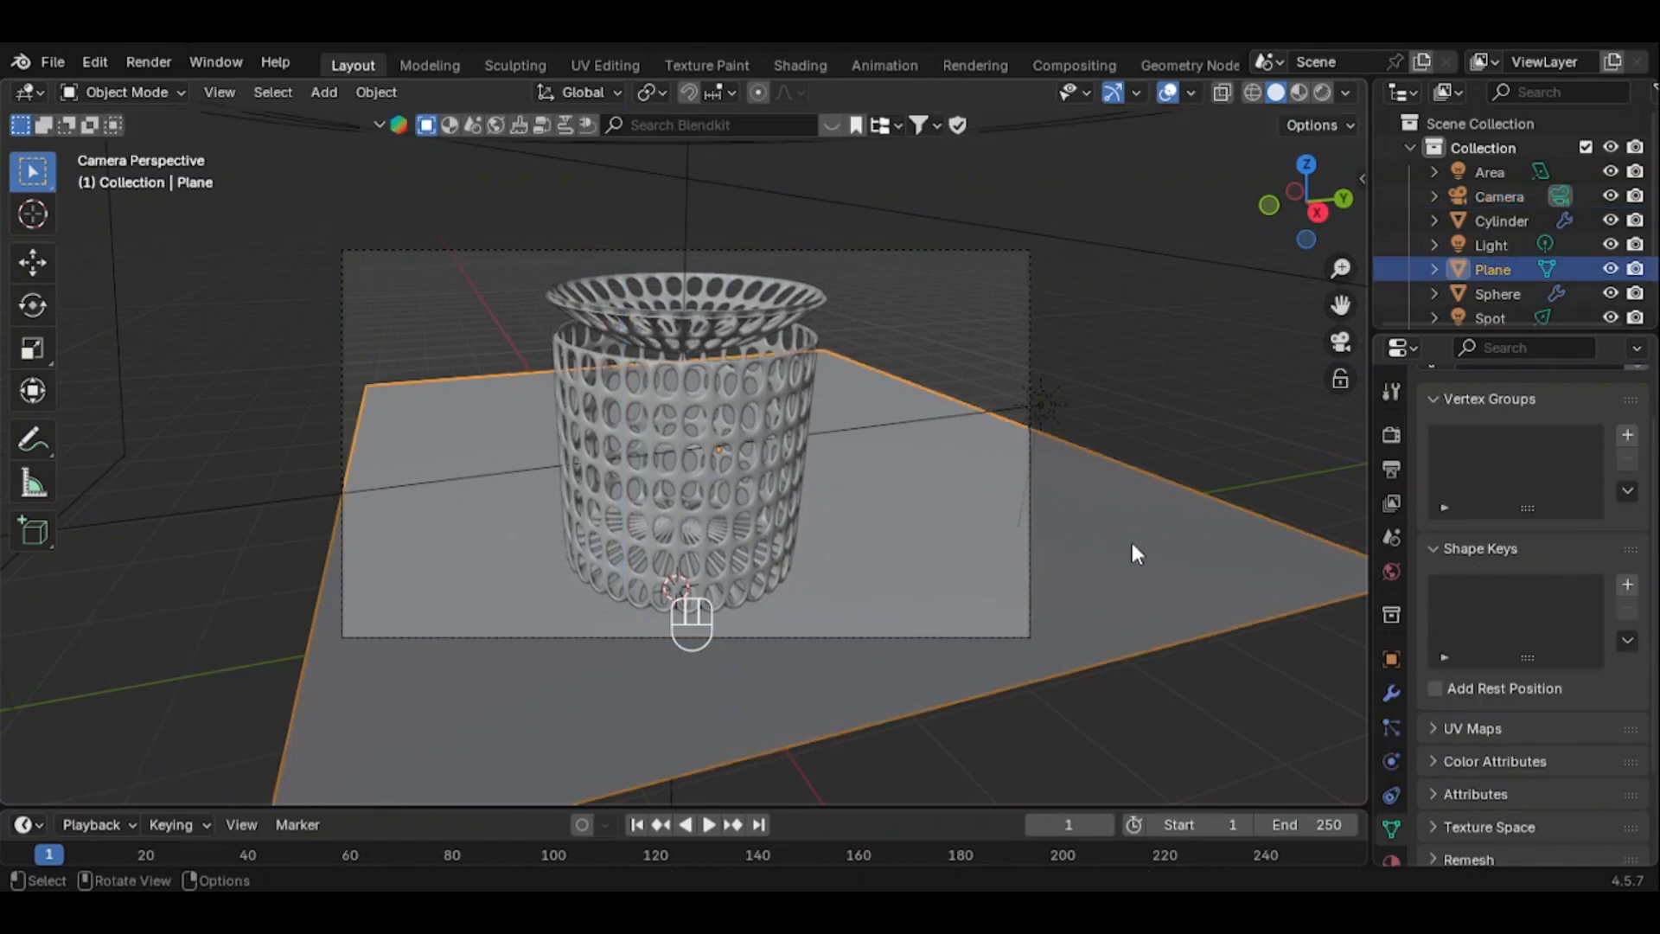
{"action": "key", "text": "Tab"}
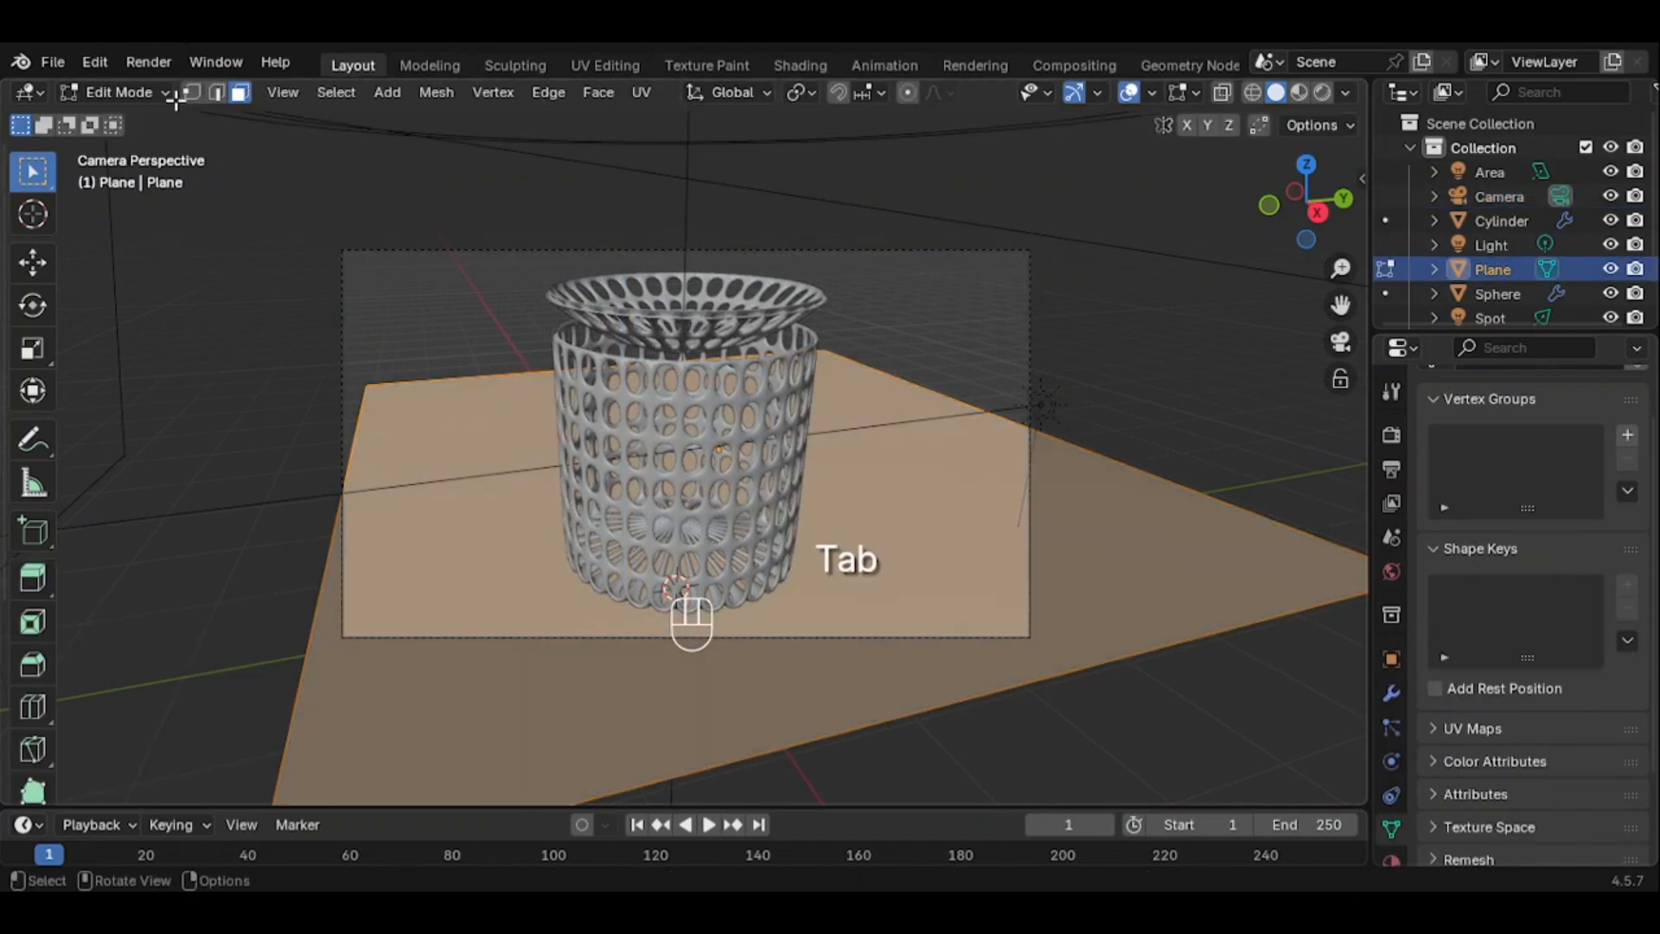
{"action": "left_click", "coordinate": [216, 92]}
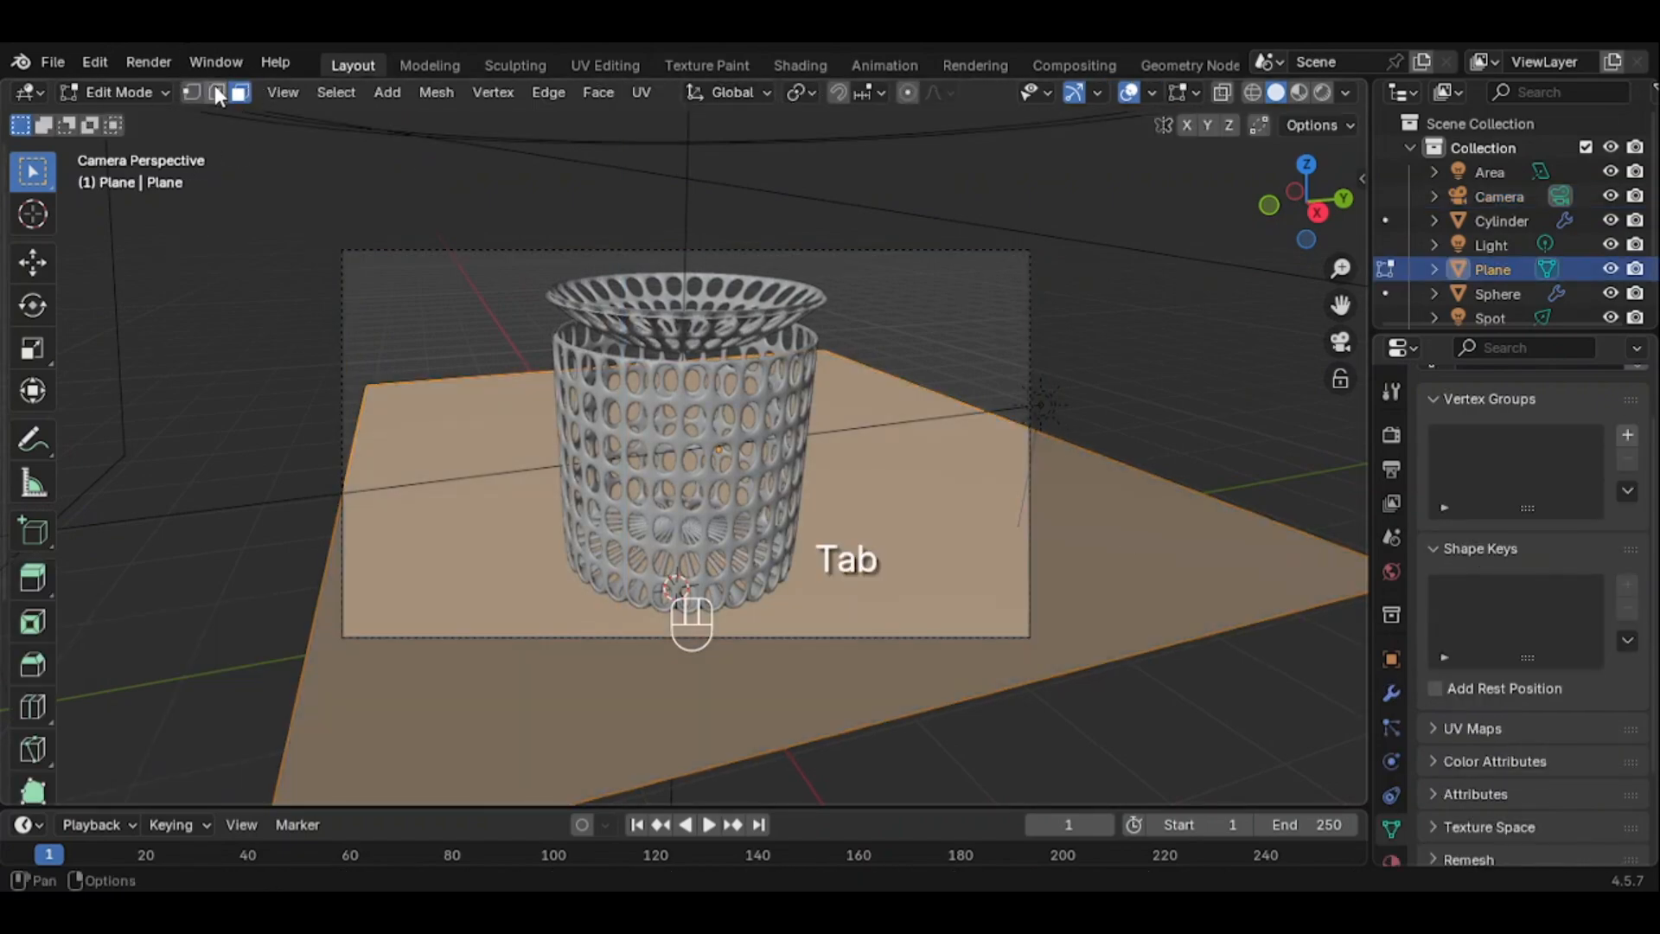
{"action": "left_click", "coordinate": [496, 375]}
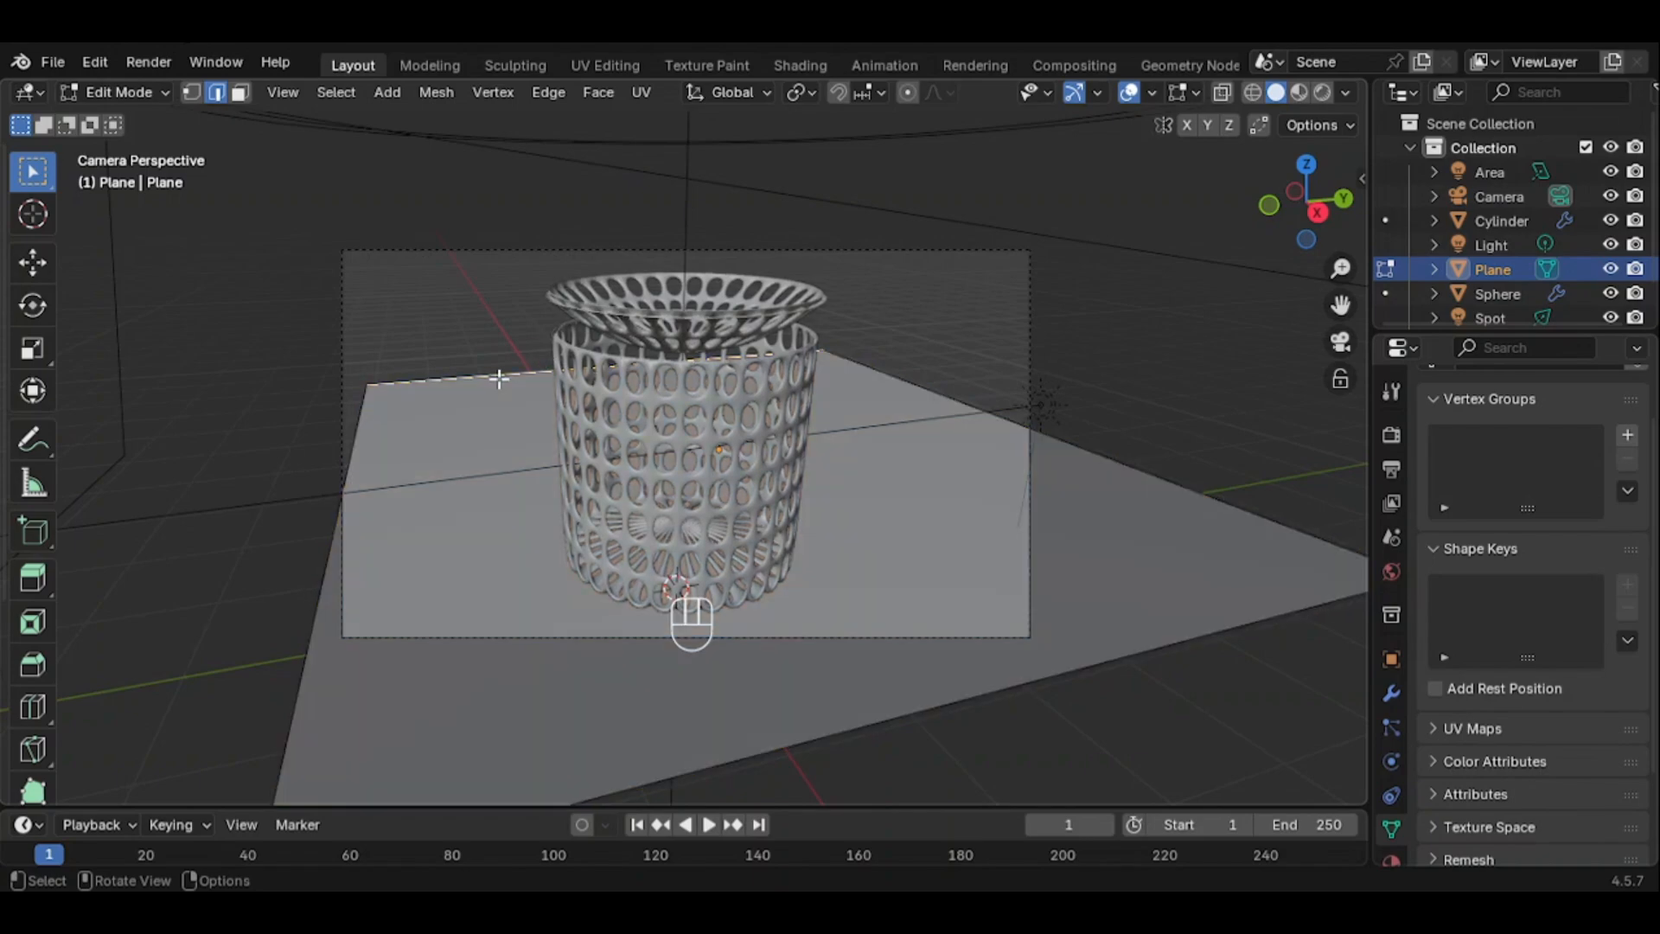
{"action": "left_click", "coordinate": [899, 384], "text": "shift"}
{"action": "key", "text": "e"}
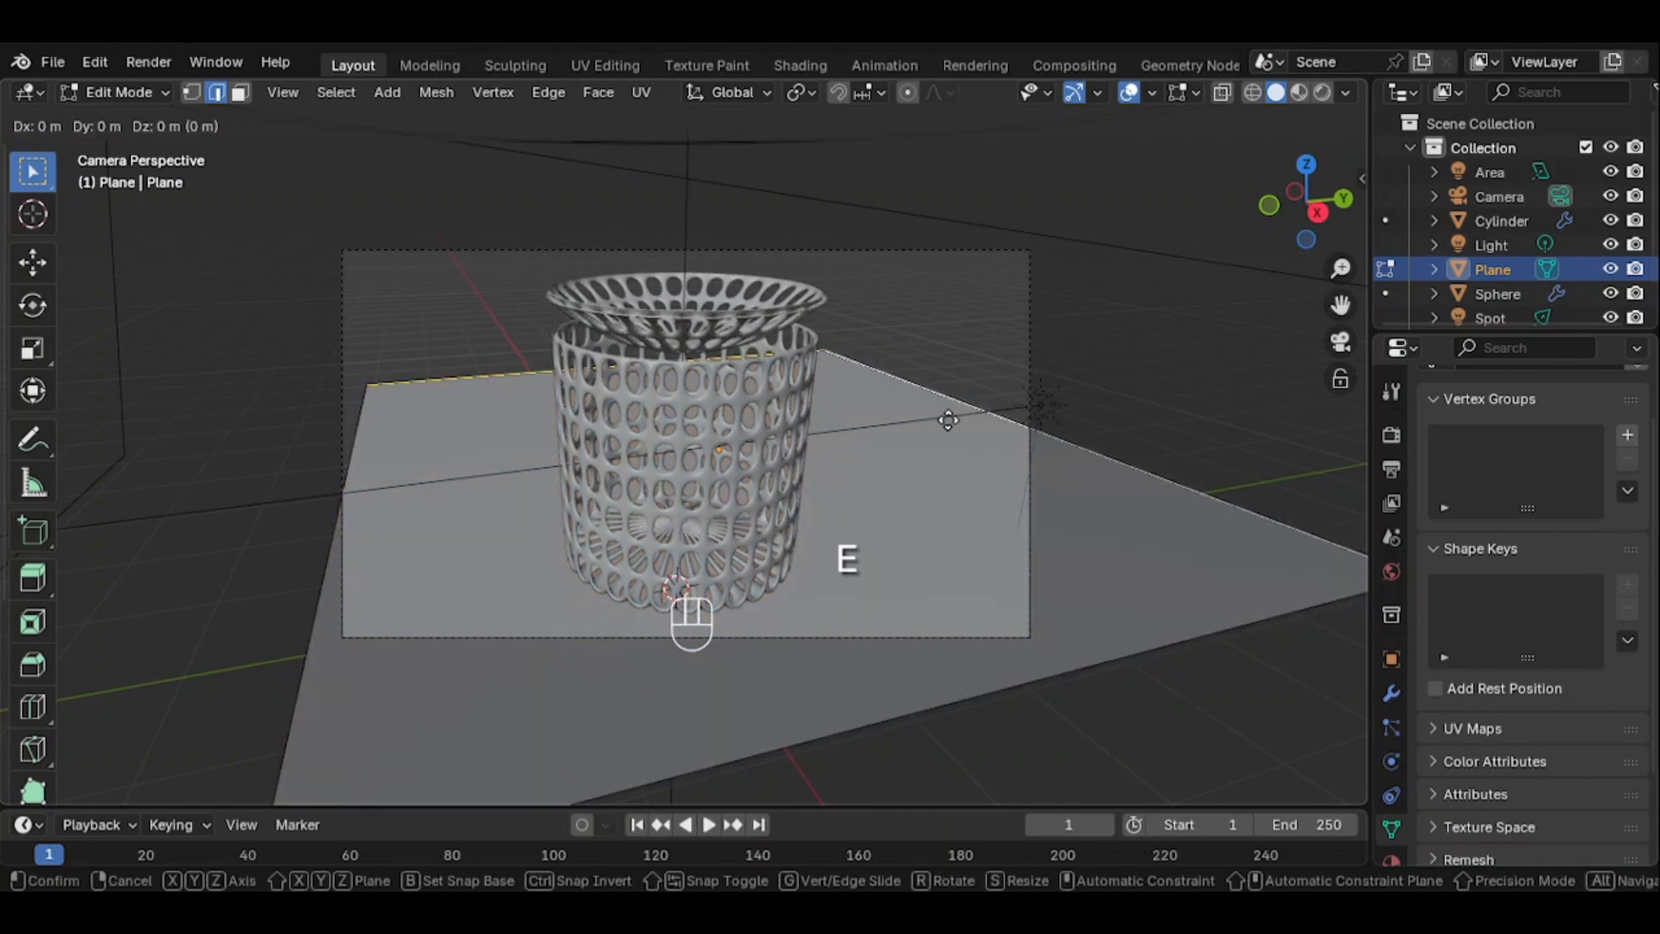
{"action": "key", "text": "z"}
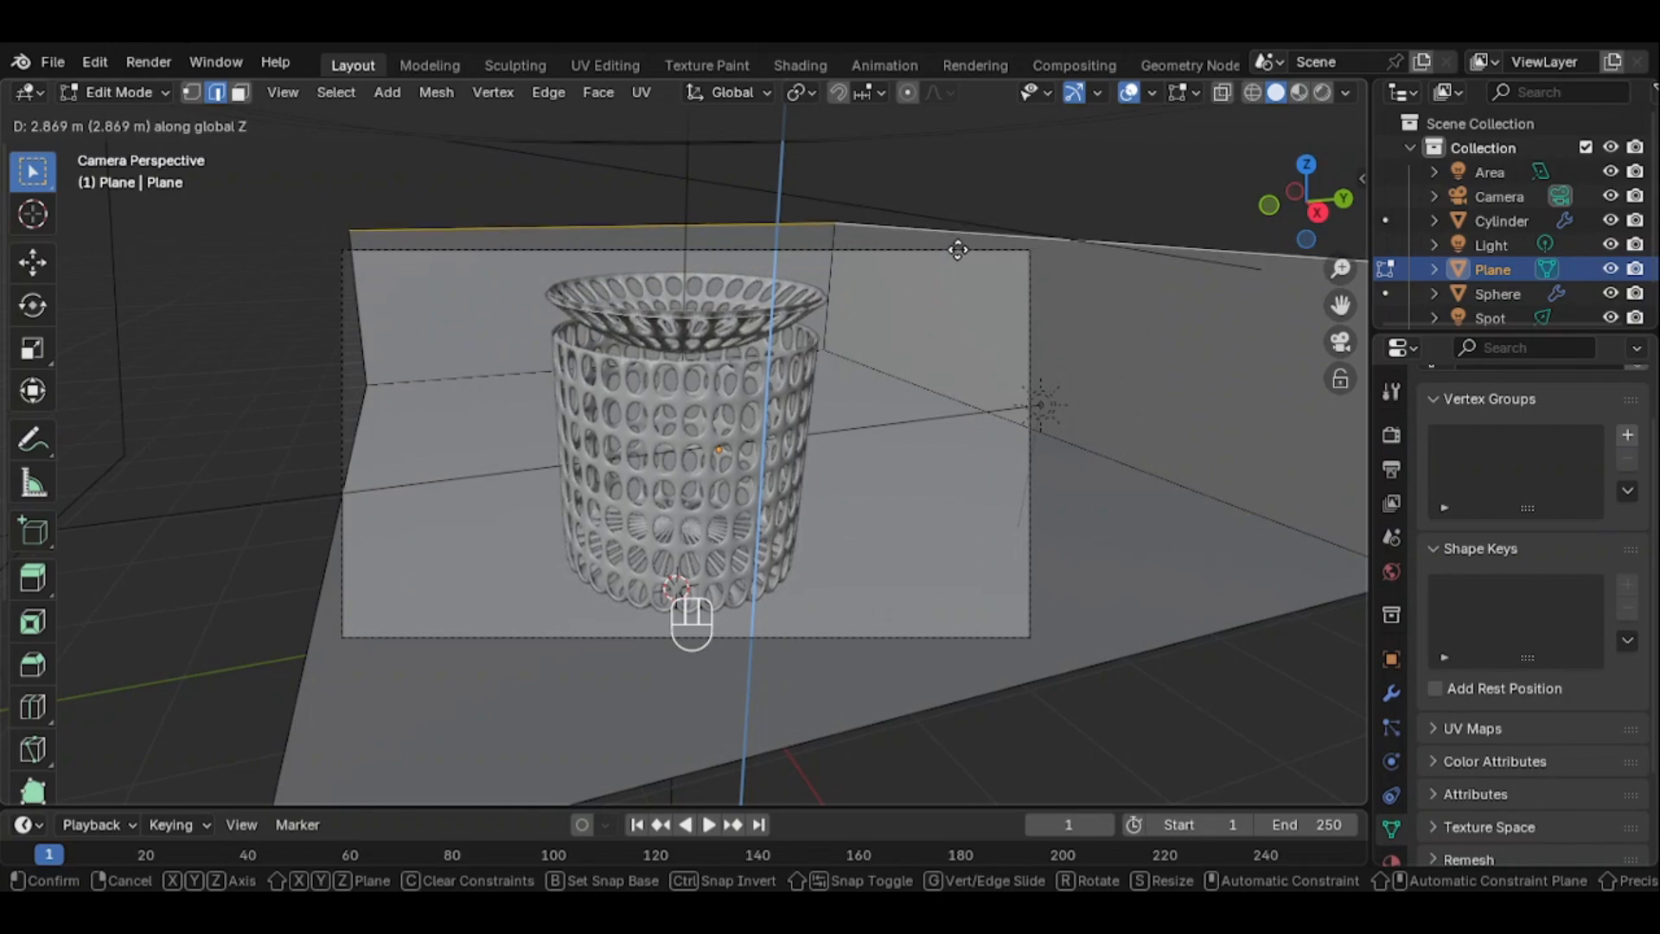
{"action": "left_click", "coordinate": [957, 250]}
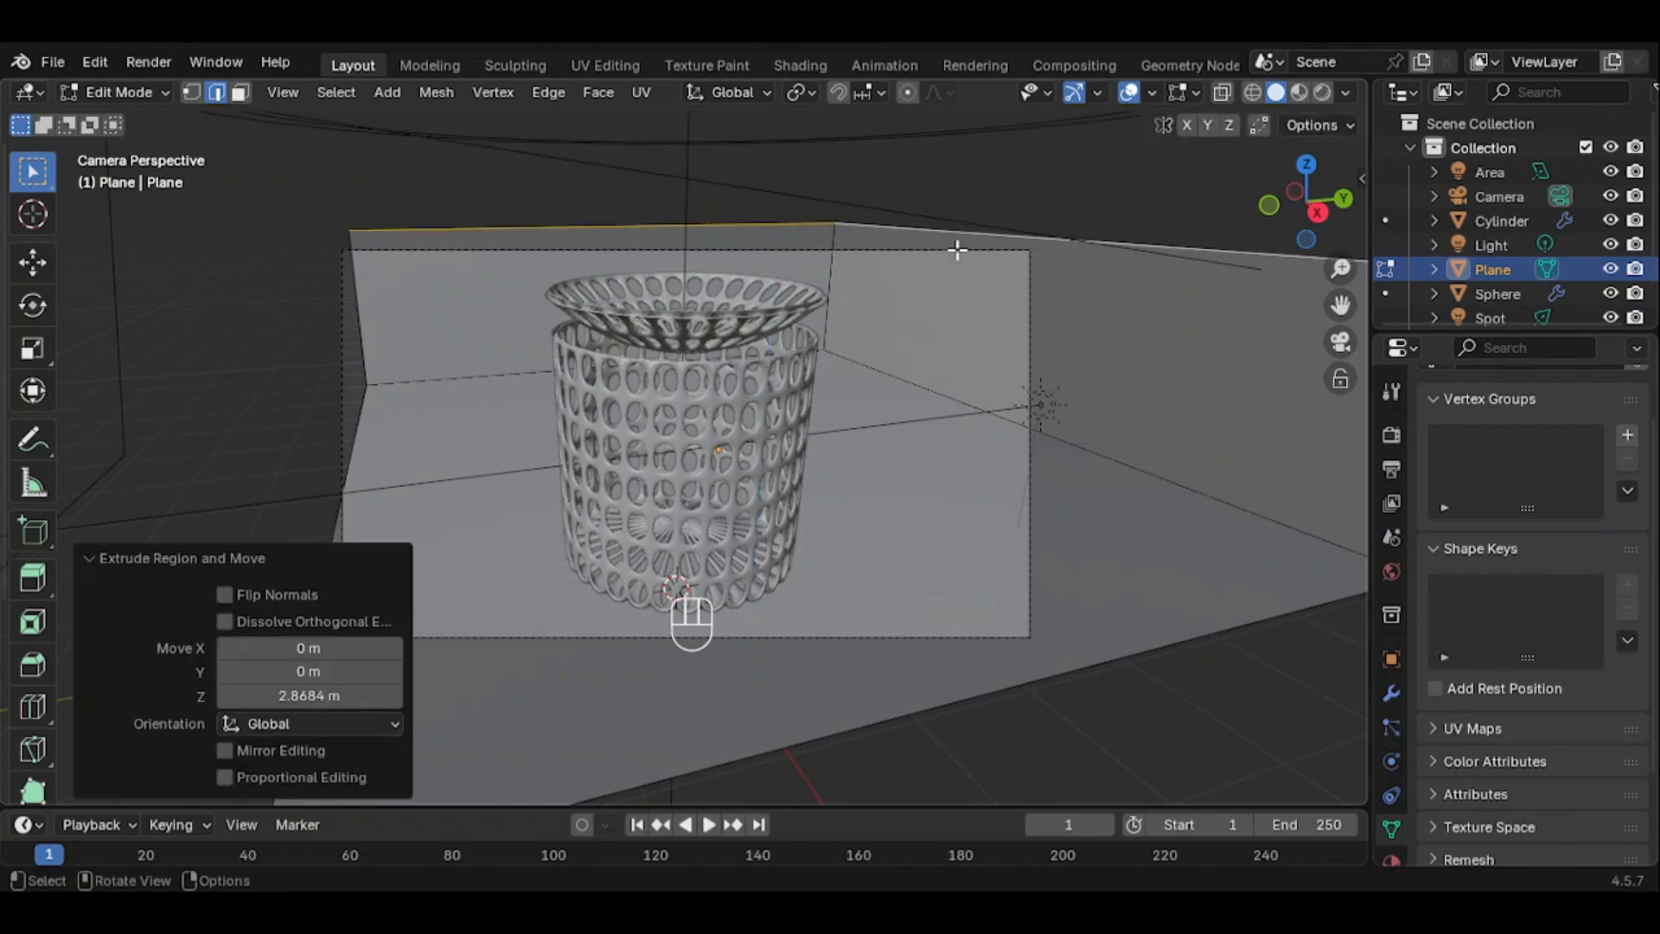
Bevel the vertical wall corner and the two floor-to-wall edges with a width of about 0.108 m and 6 segments
{"action": "left_click", "coordinate": [895, 379]}
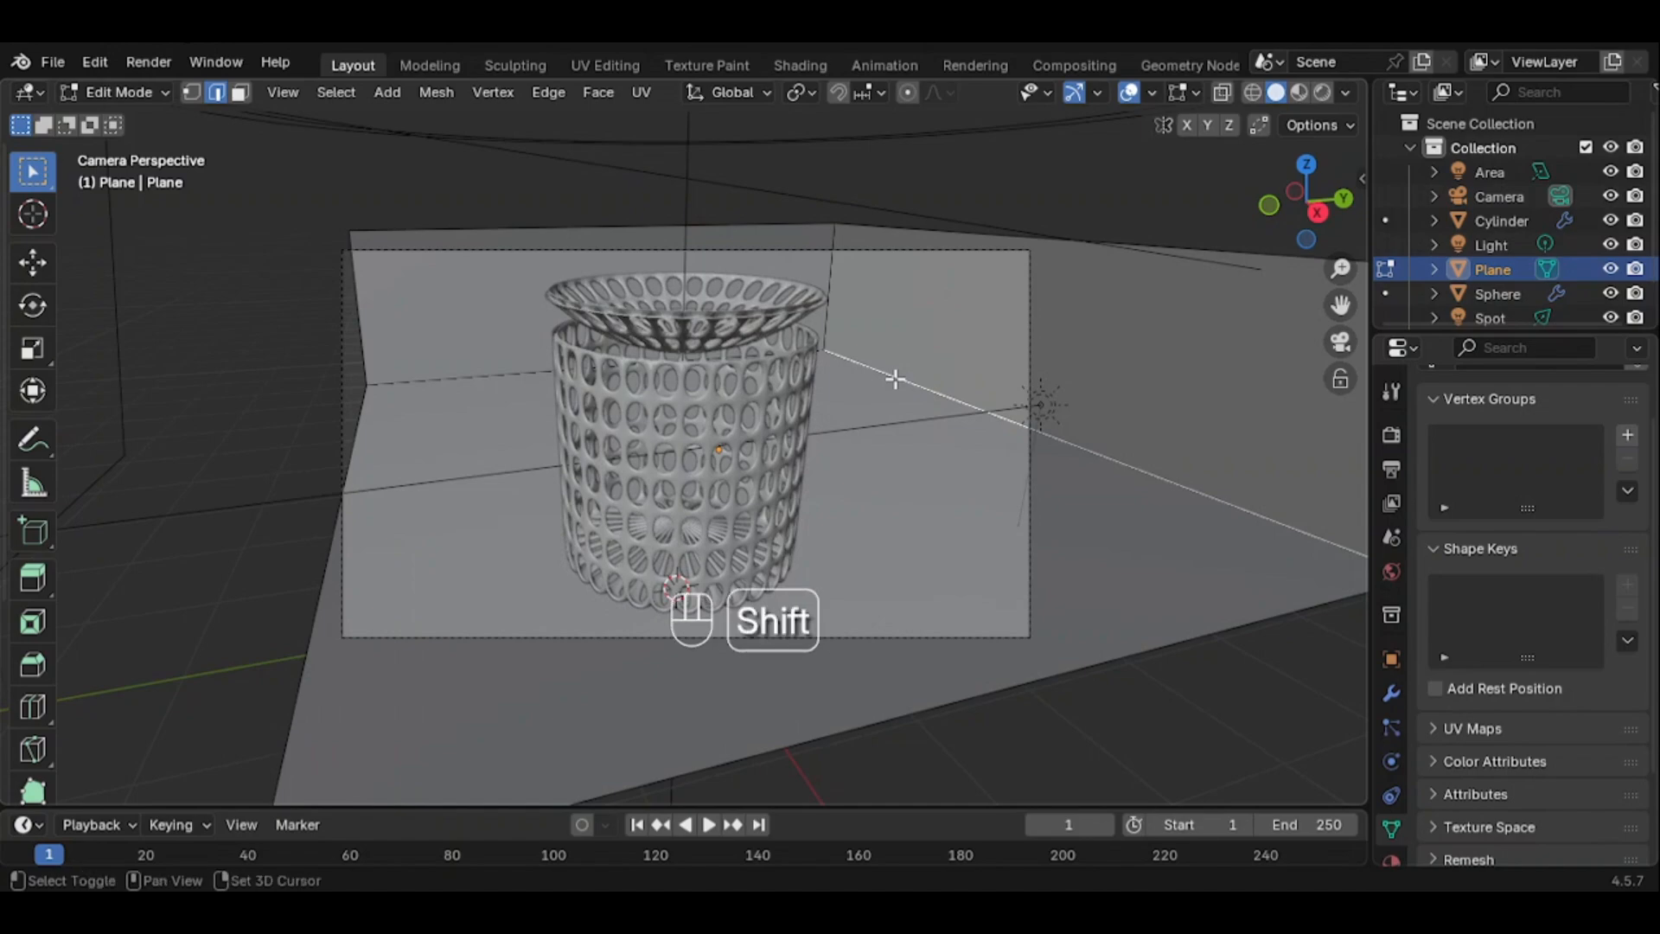
{"action": "left_click", "coordinate": [828, 285], "text": "shift"}
{"action": "left_click", "coordinate": [528, 375], "text": "shift"}
{"action": "key", "text": "ctrl+b"}
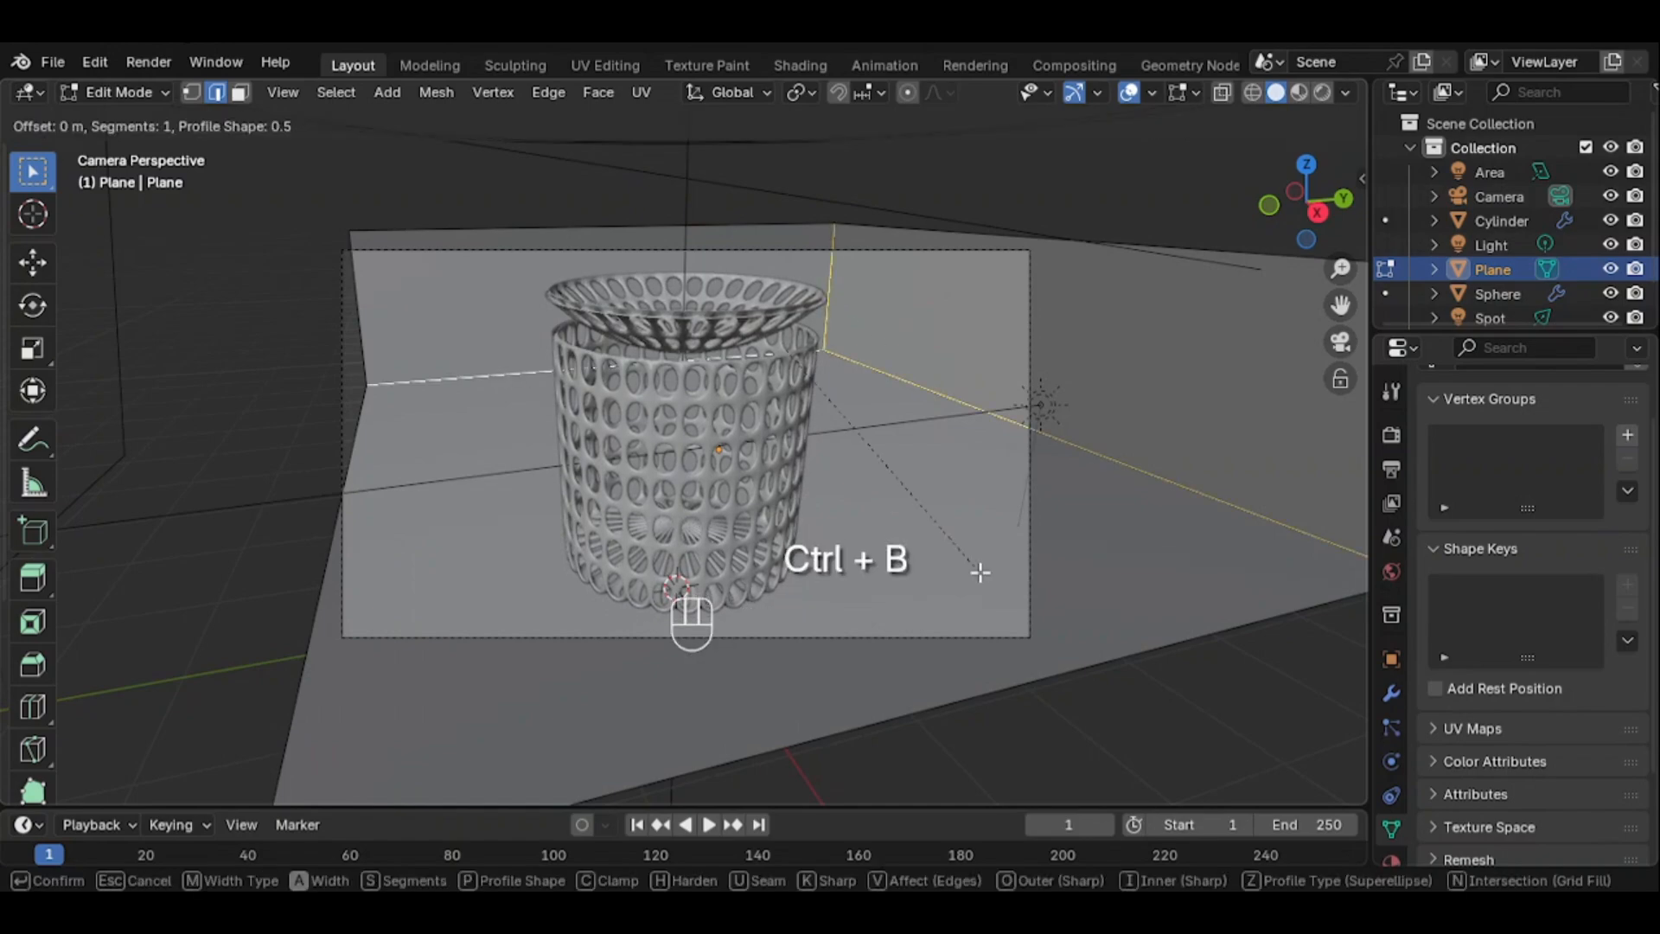
{"action": "left_click", "coordinate": [1023, 581]}
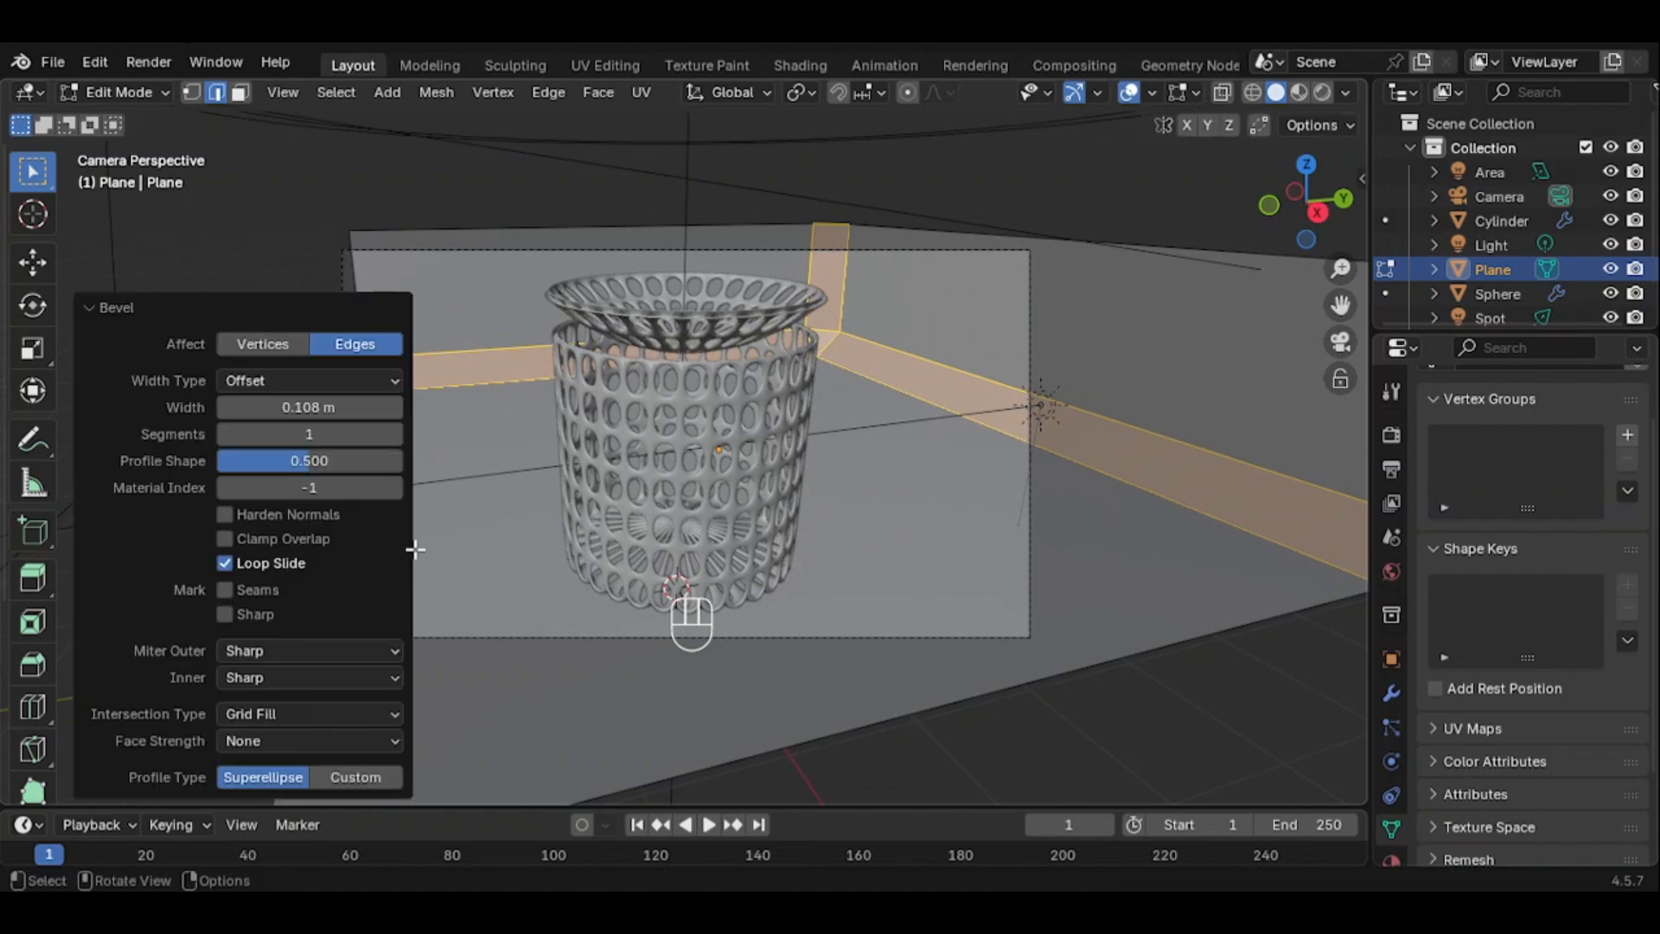
{"action": "left_click", "coordinate": [394, 433]}
{"action": "left_click", "coordinate": [394, 434]}
{"action": "left_click", "coordinate": [394, 433]}
{"action": "left_click", "coordinate": [394, 433]}
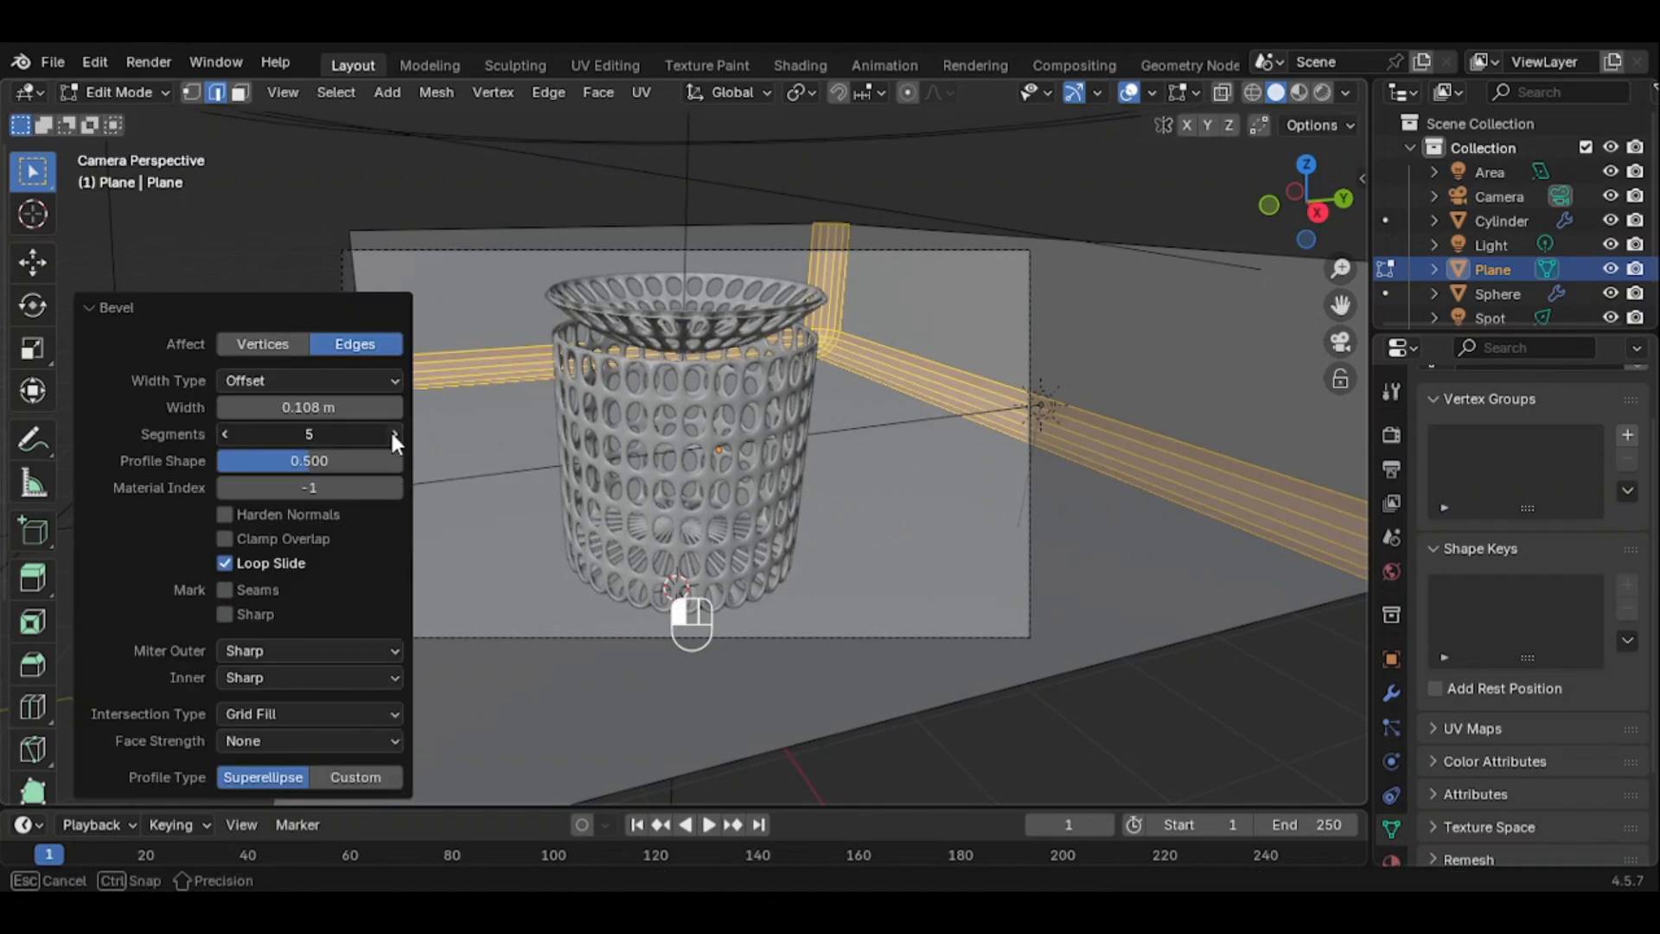
{"action": "left_click", "coordinate": [394, 433]}
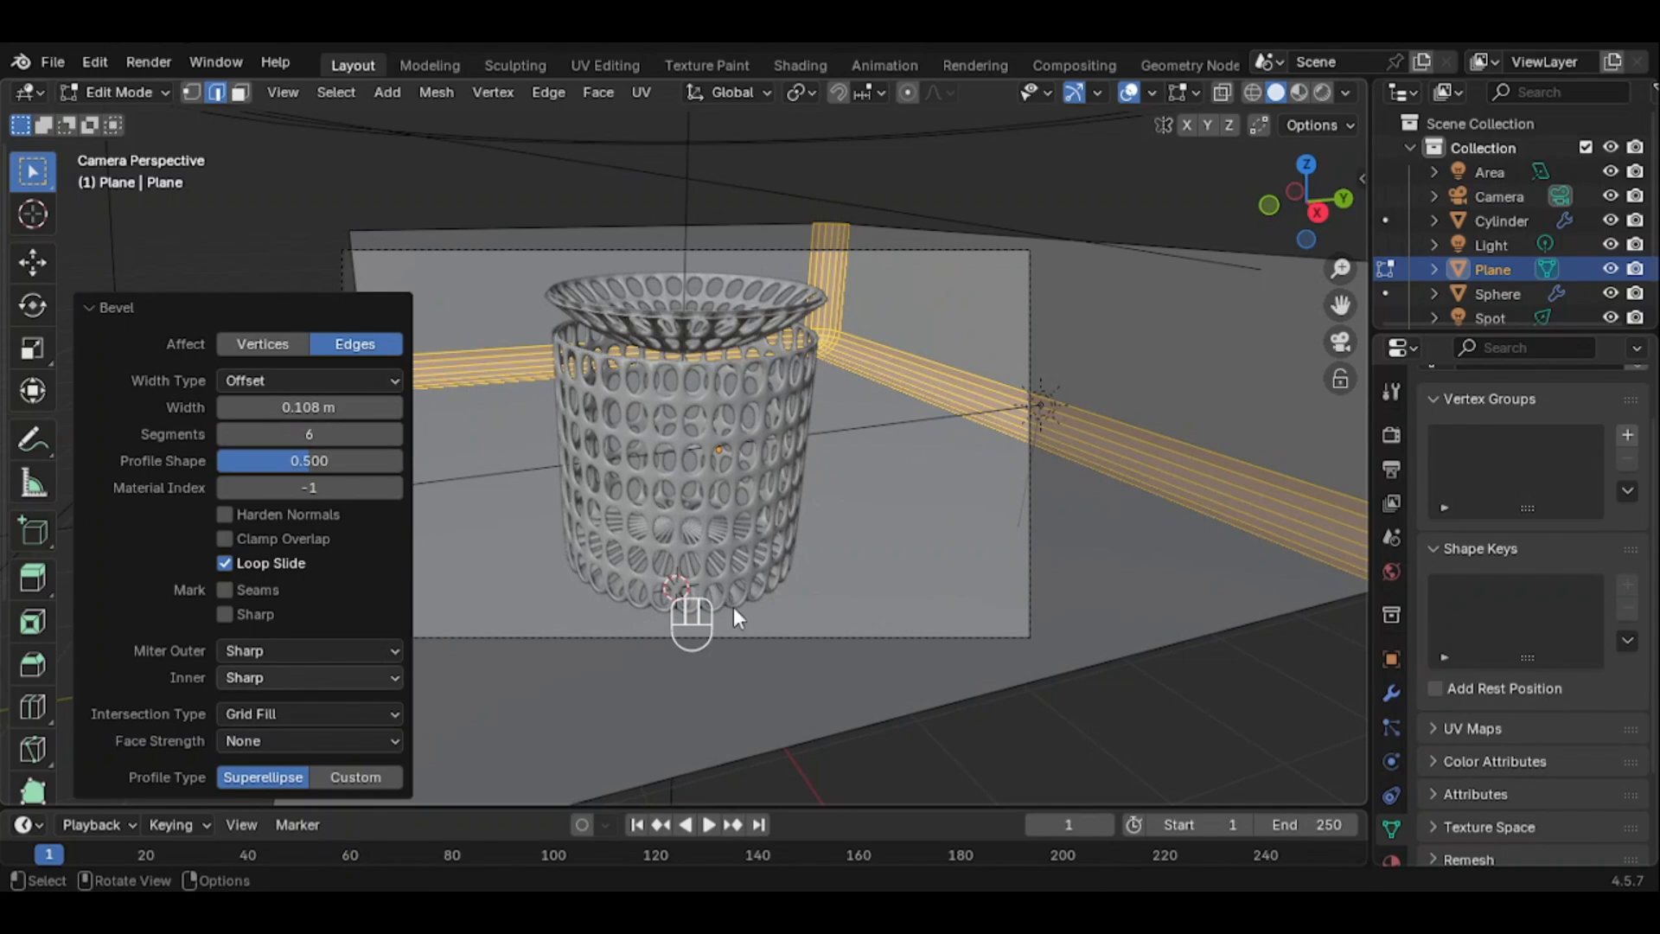
{"action": "left_click", "coordinate": [926, 585]}
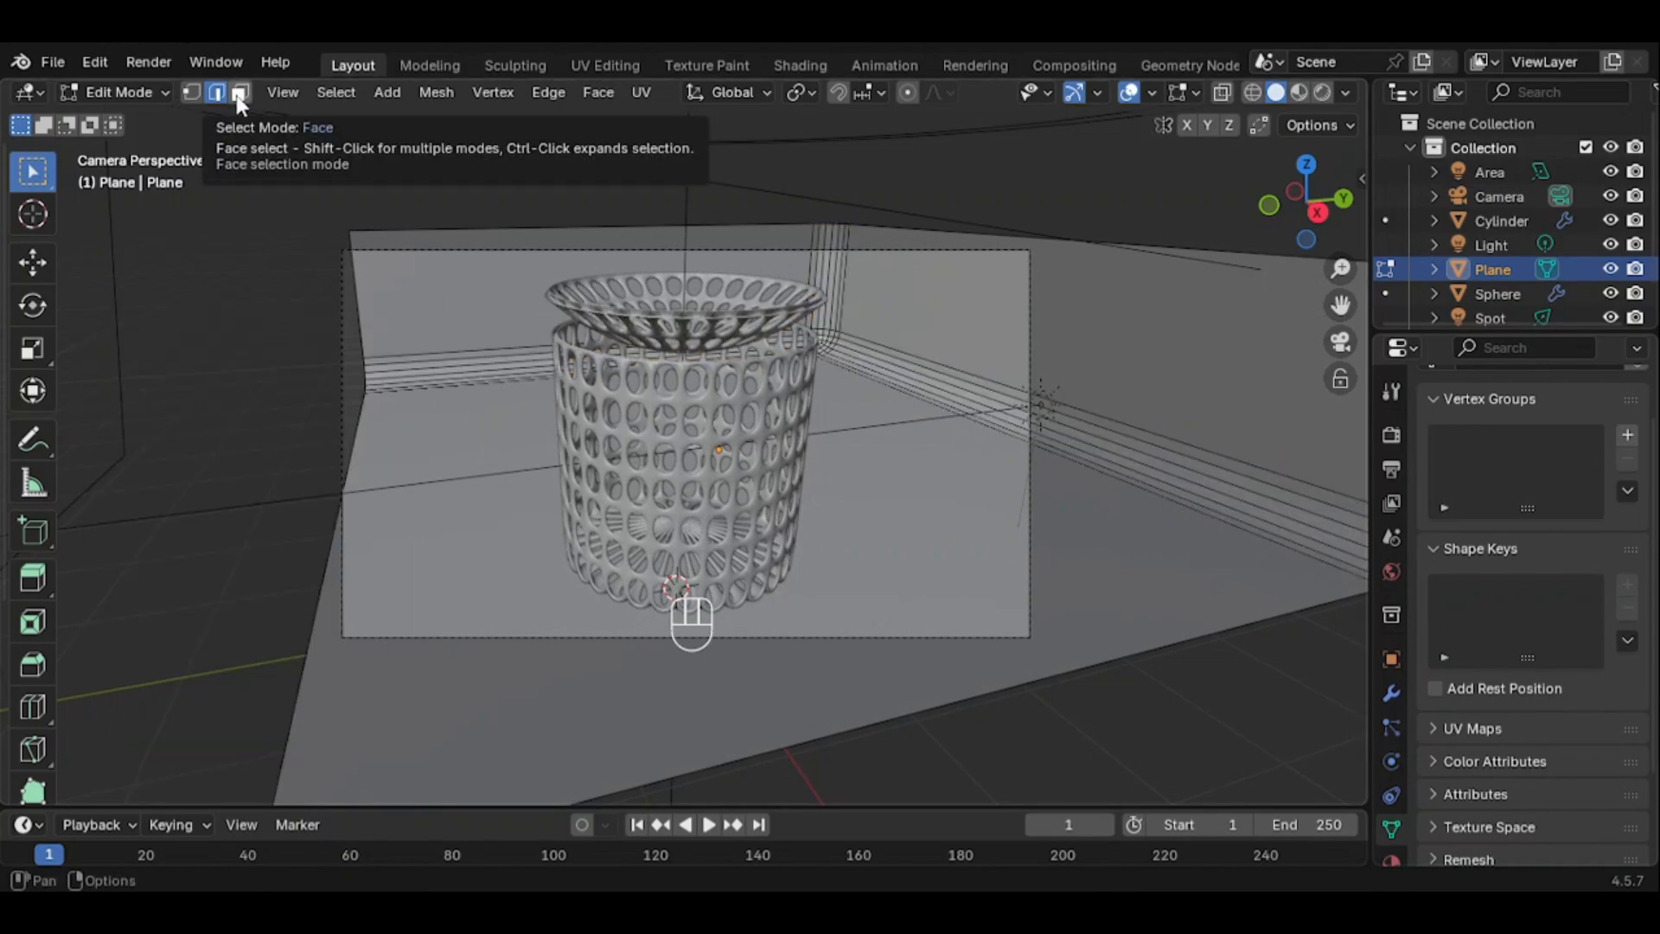
{"action": "left_click", "coordinate": [26, 707]}
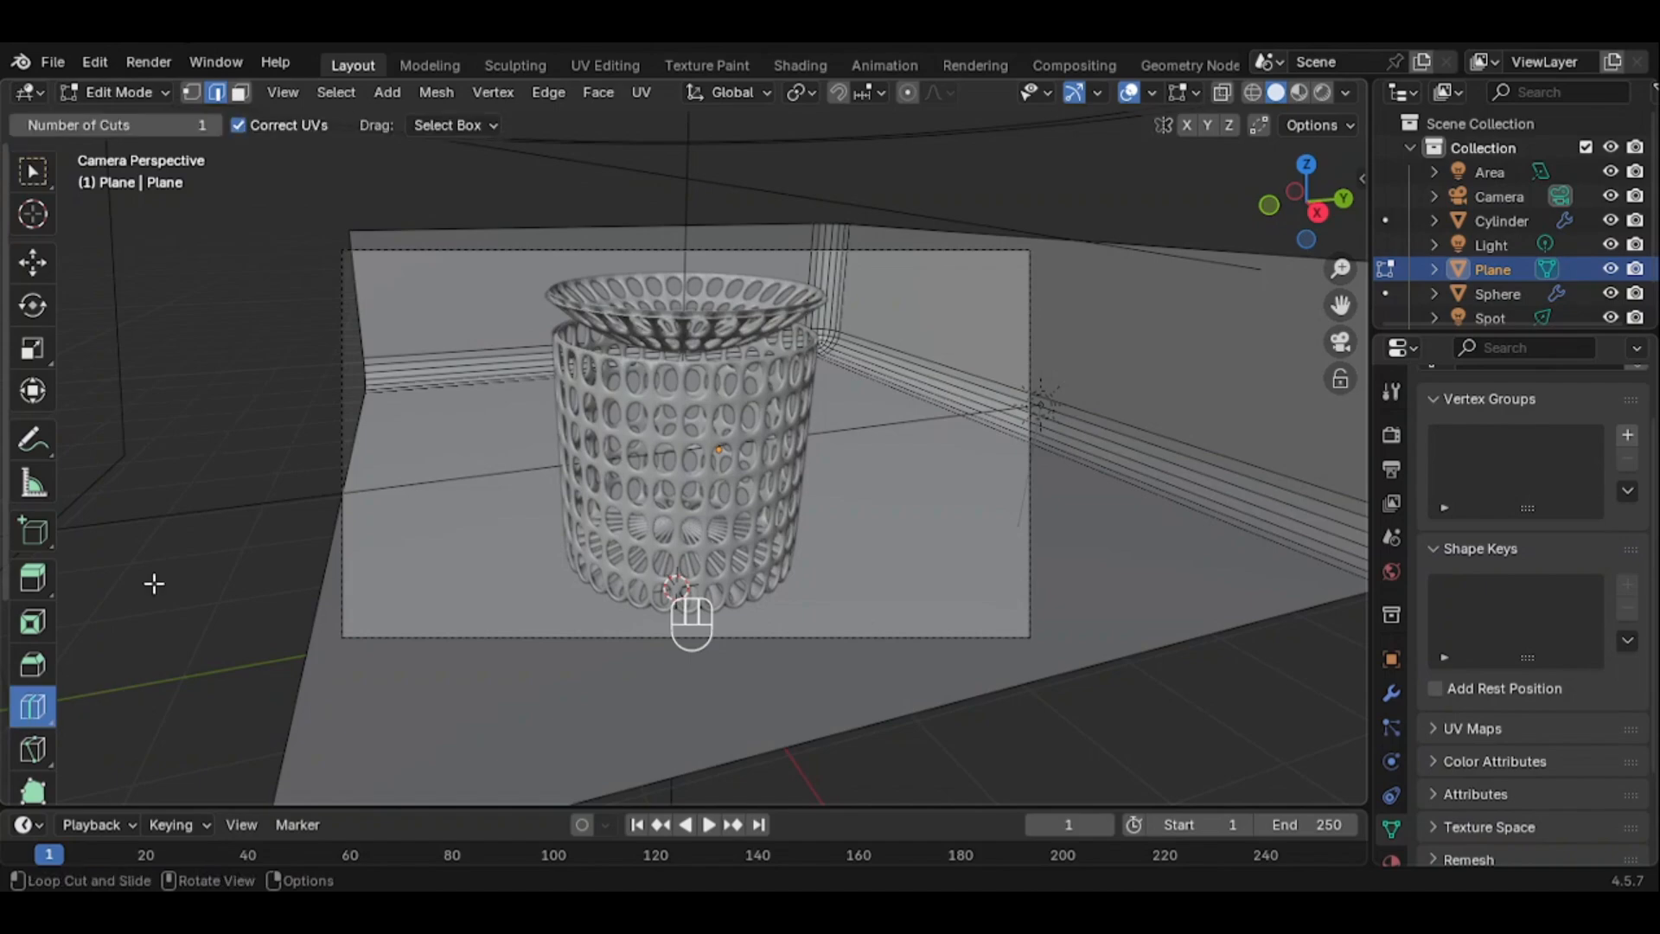
{"action": "left_click", "coordinate": [31, 750]}
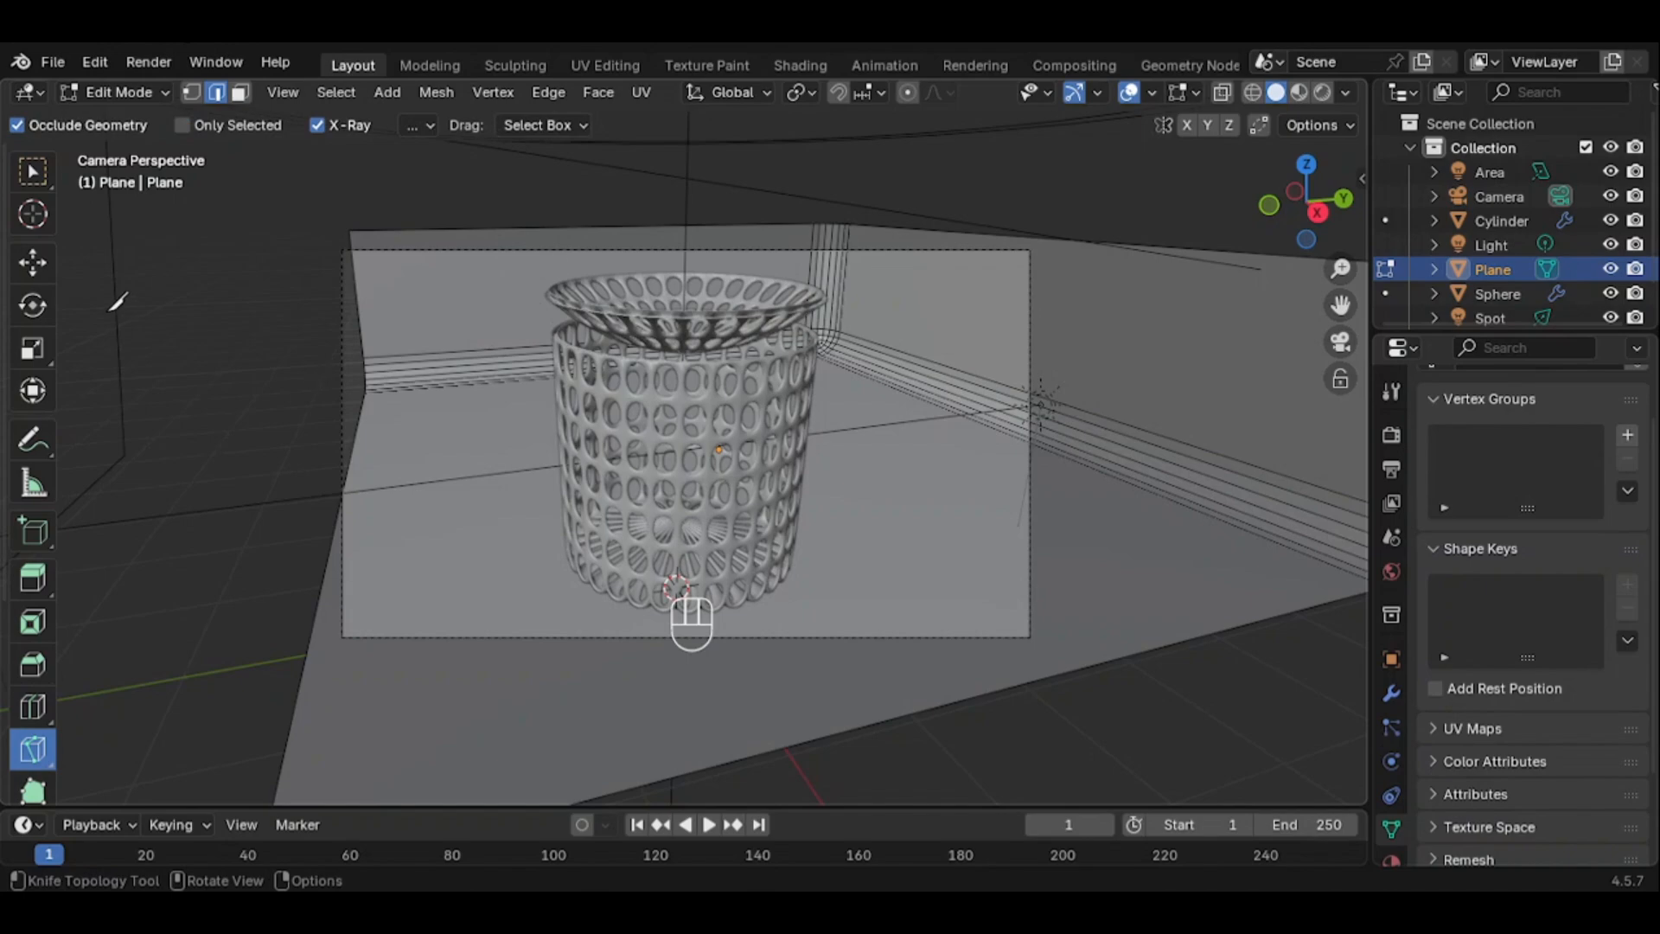
{"action": "left_click", "coordinate": [34, 172]}
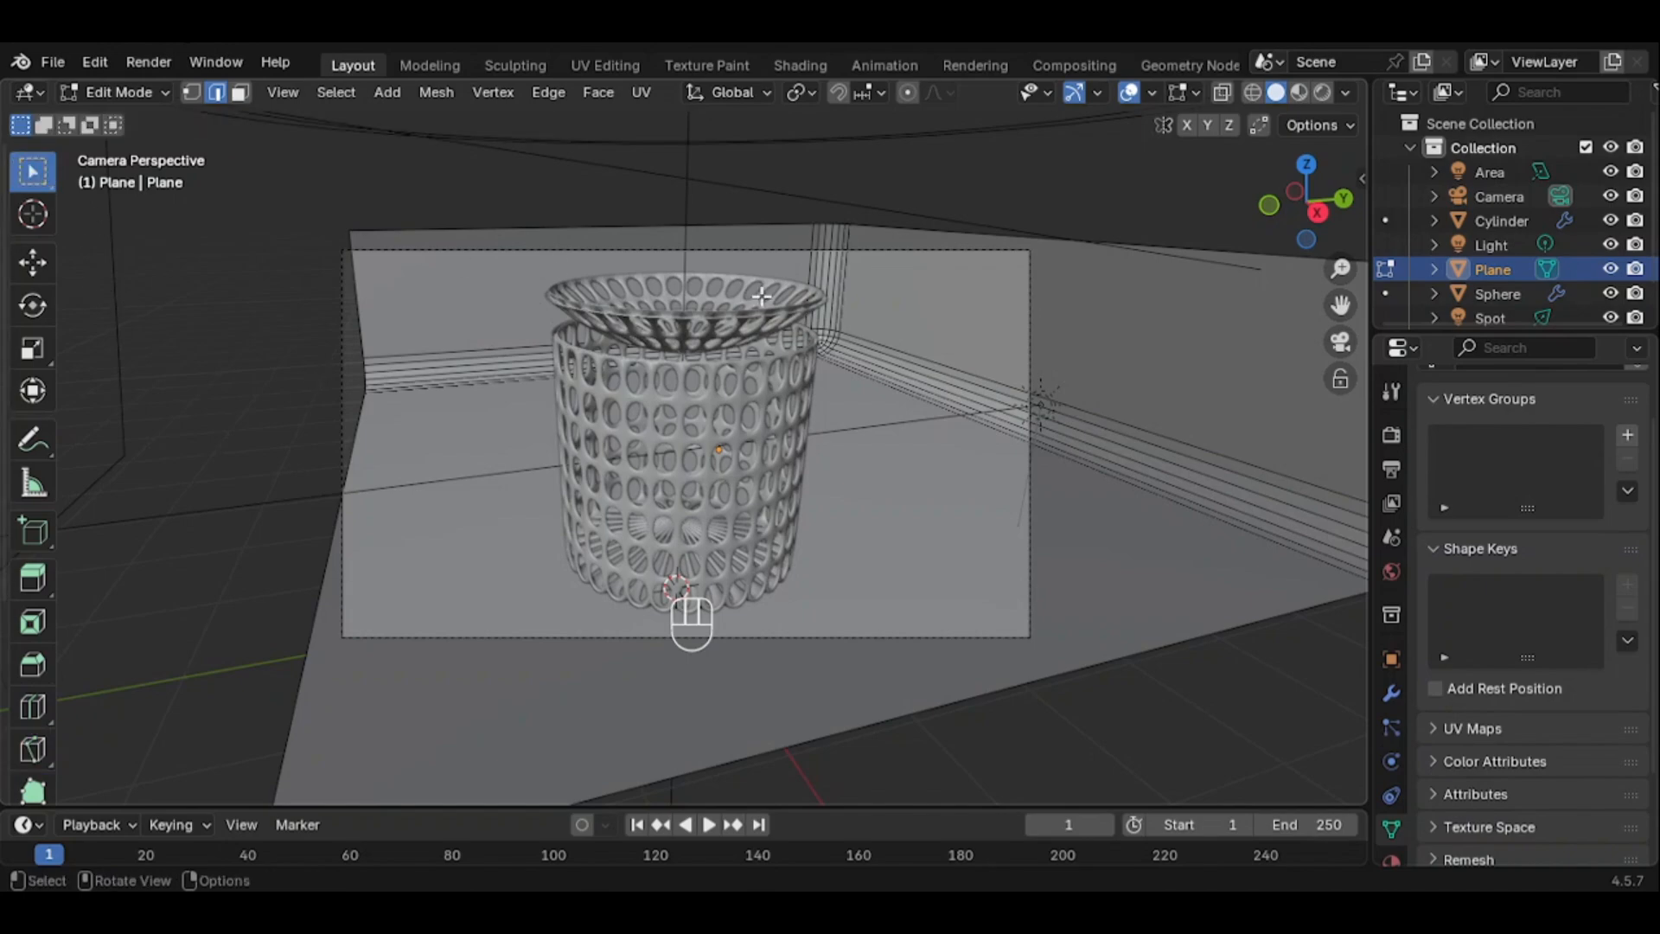
Move the entire floor and wall mesh about -0.857 m along Y
{"action": "key", "text": "a"}
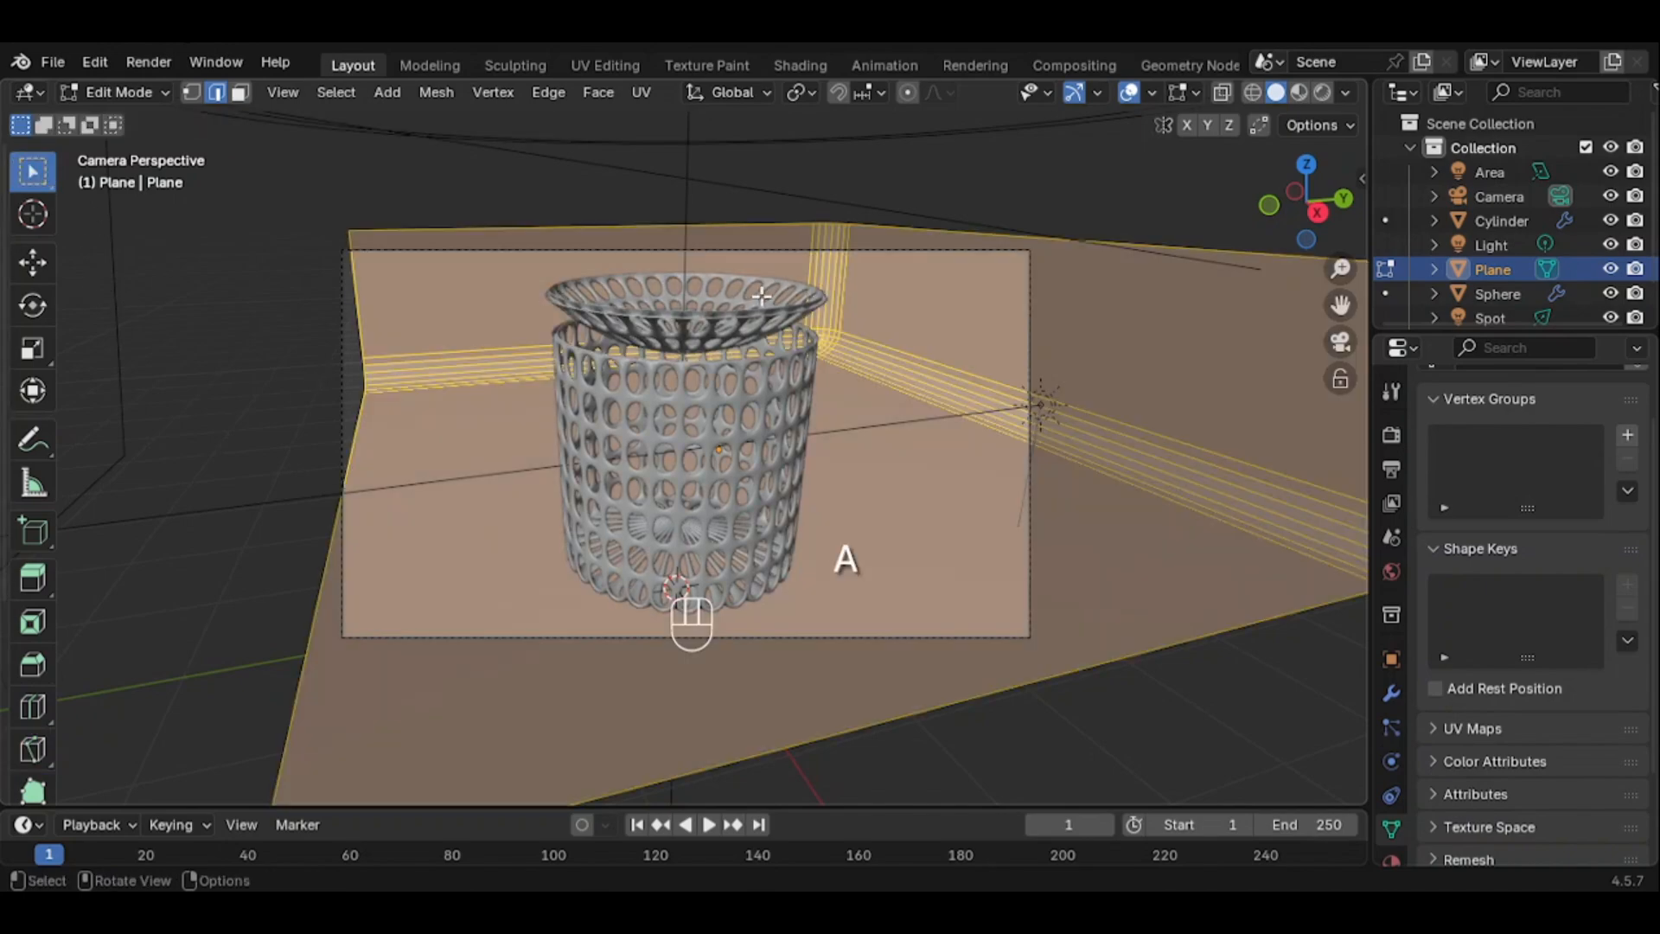
{"action": "key", "text": "g"}
{"action": "key", "text": "y"}
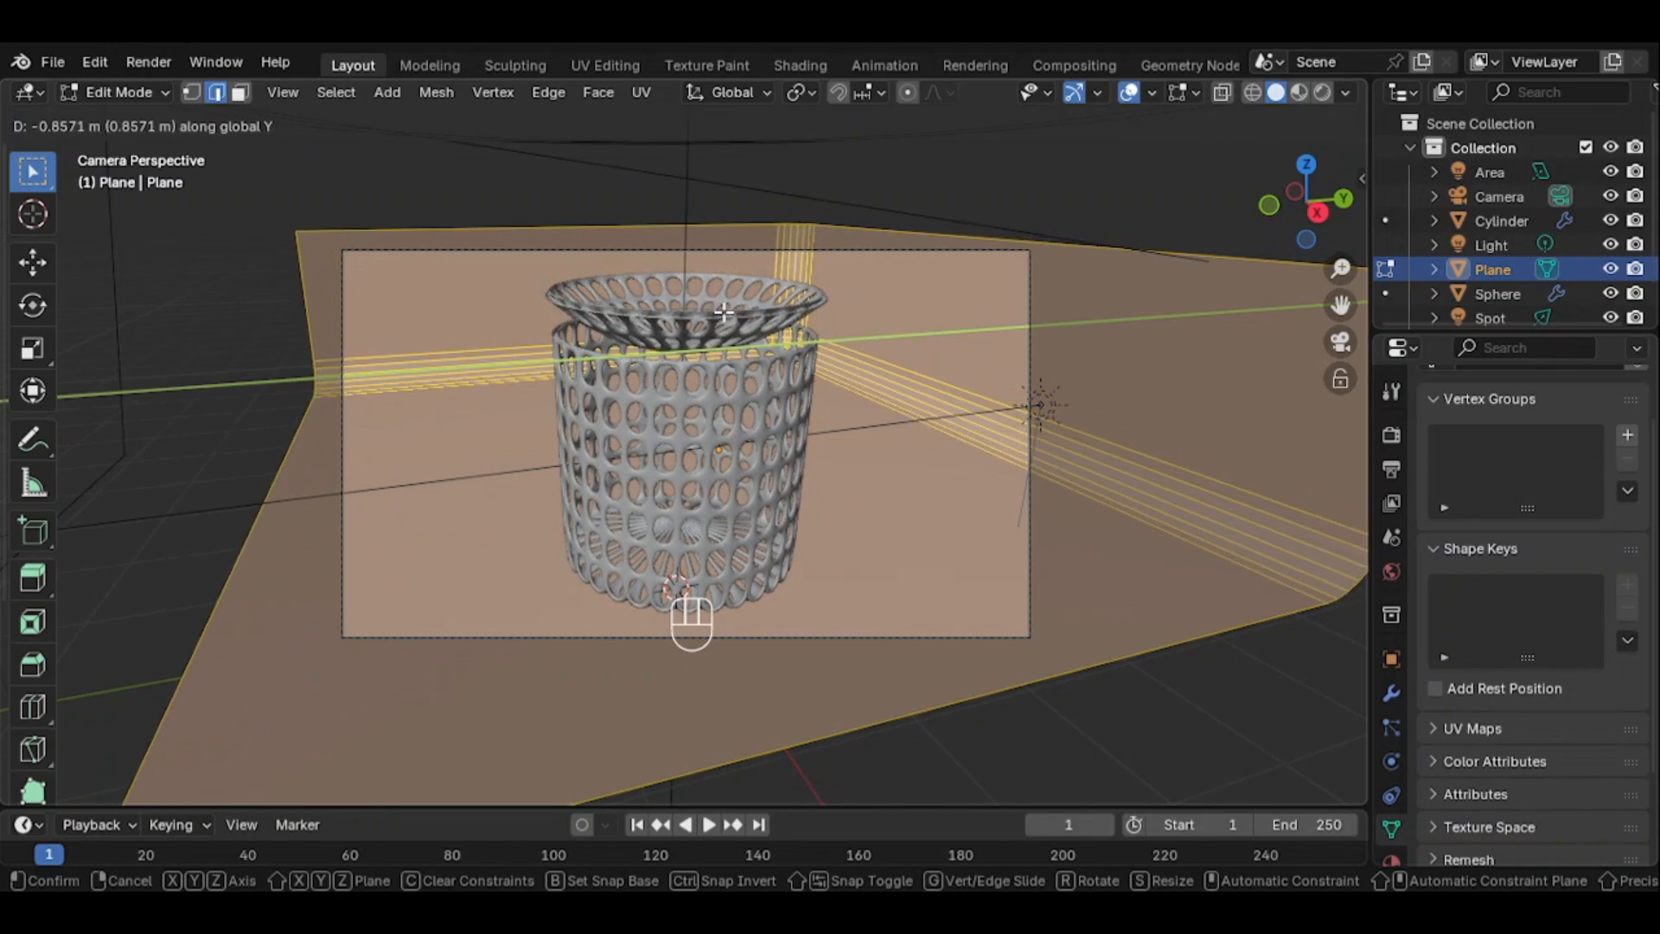
{"action": "left_click", "coordinate": [725, 313]}
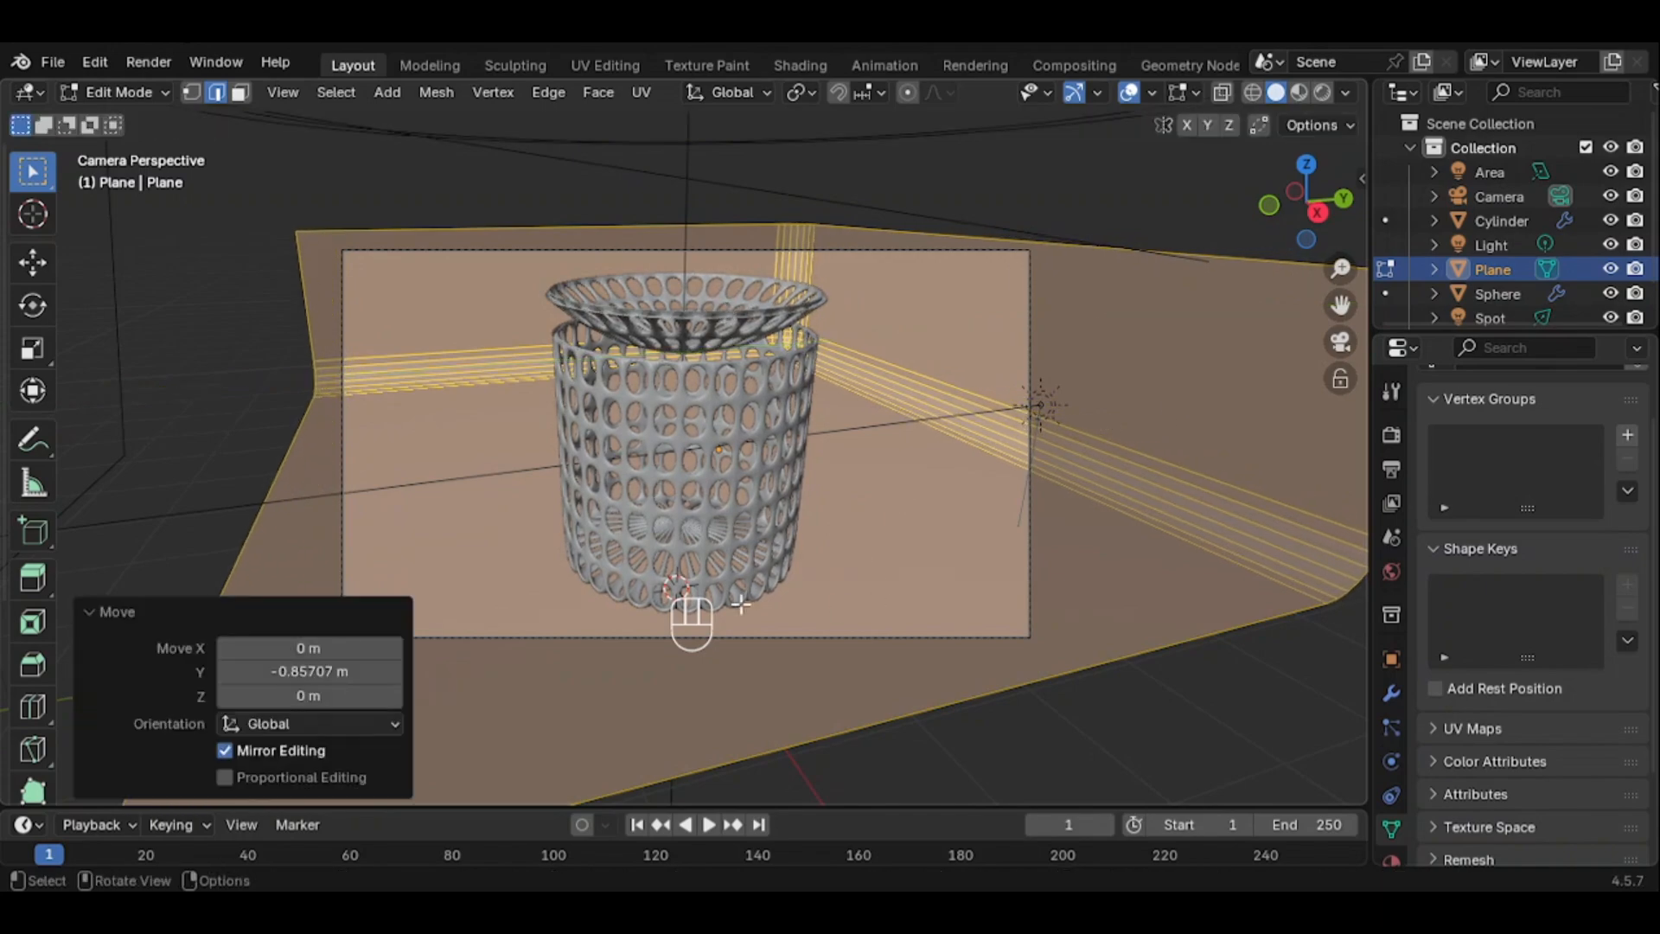
{"action": "left_click", "coordinate": [159, 532]}
Knife-cut the floor and walls just outside the camera frame along its left, lower and right borders
{"action": "left_click", "coordinate": [35, 749]}
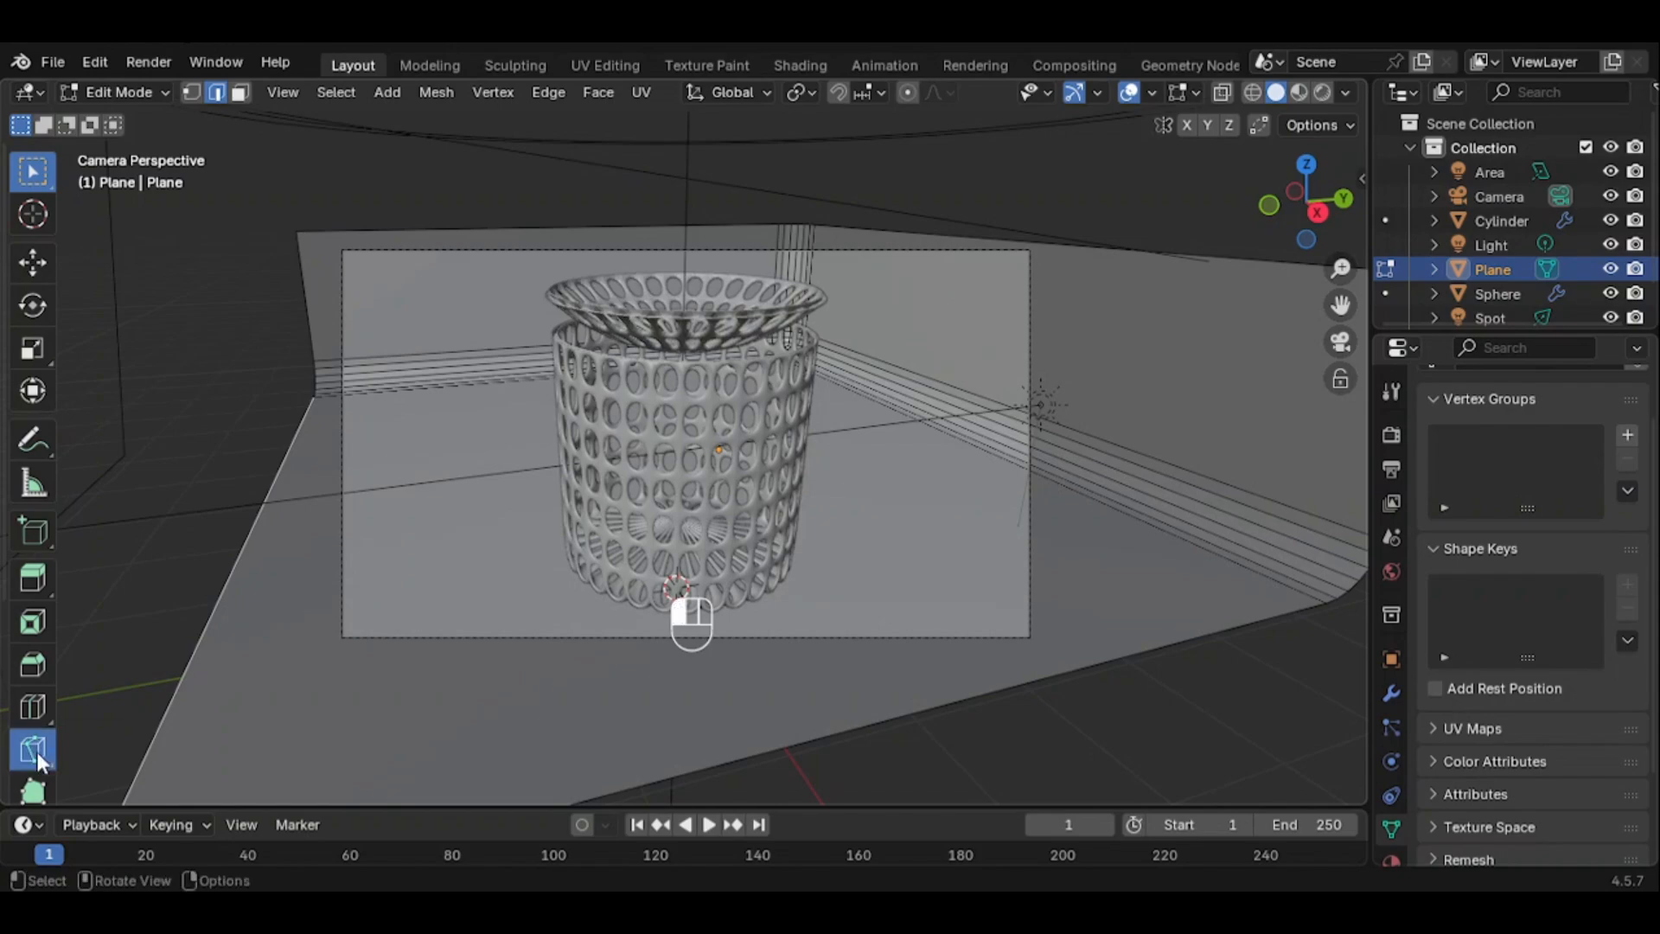
{"action": "left_click", "coordinate": [334, 232]}
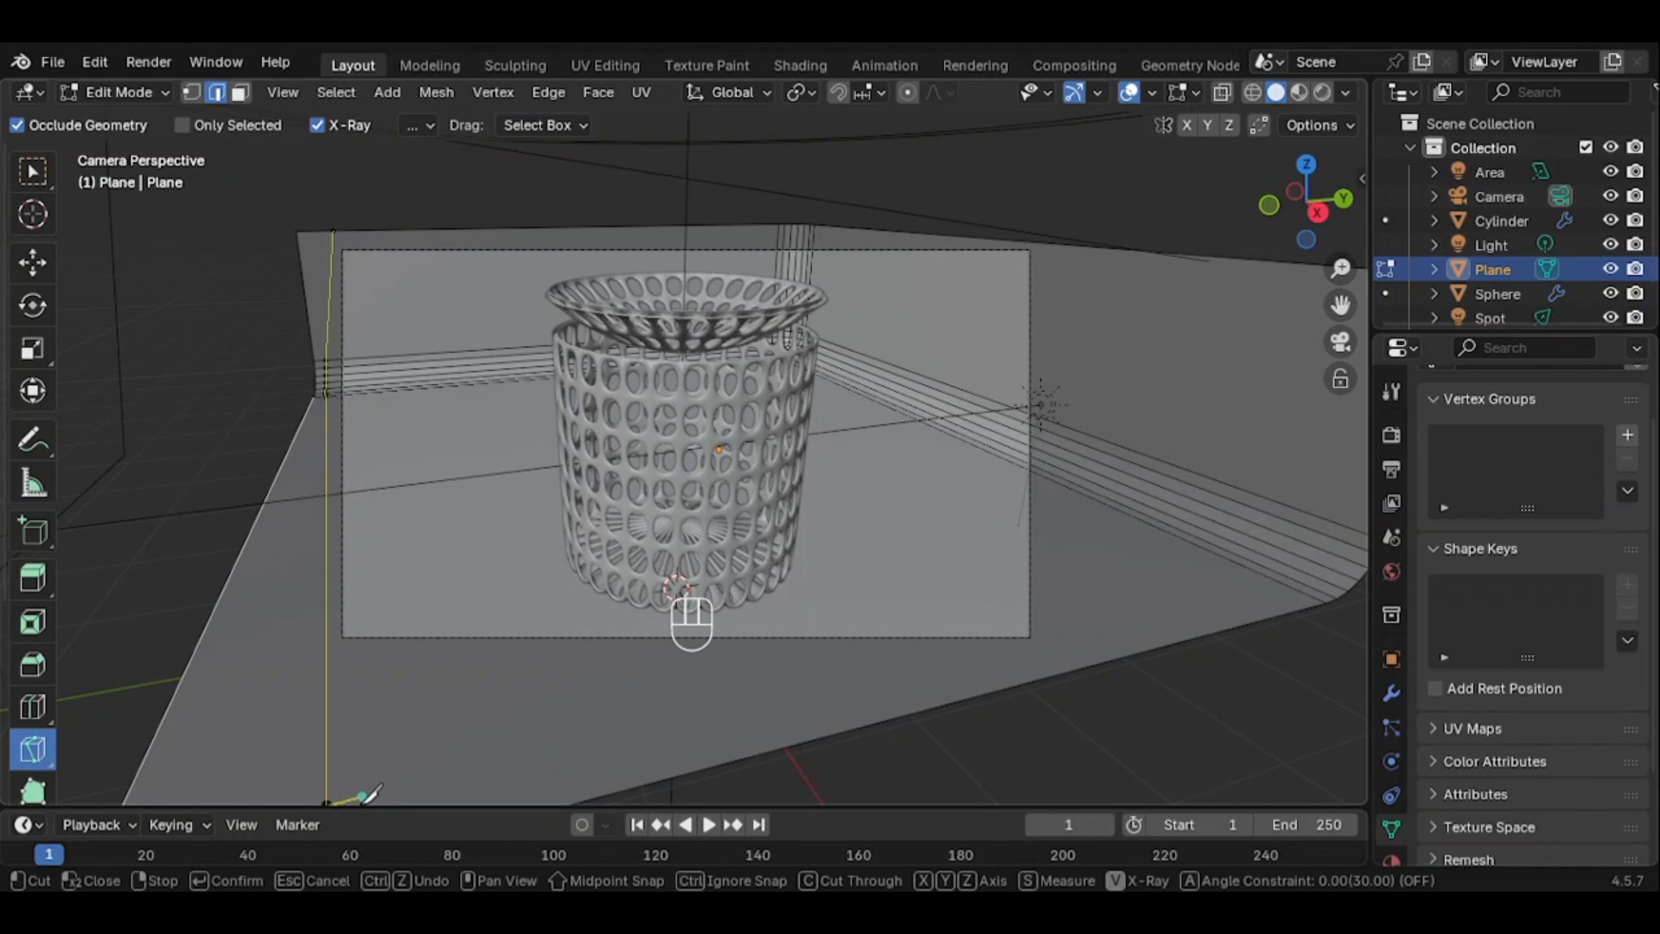
{"action": "key", "text": "Return"}
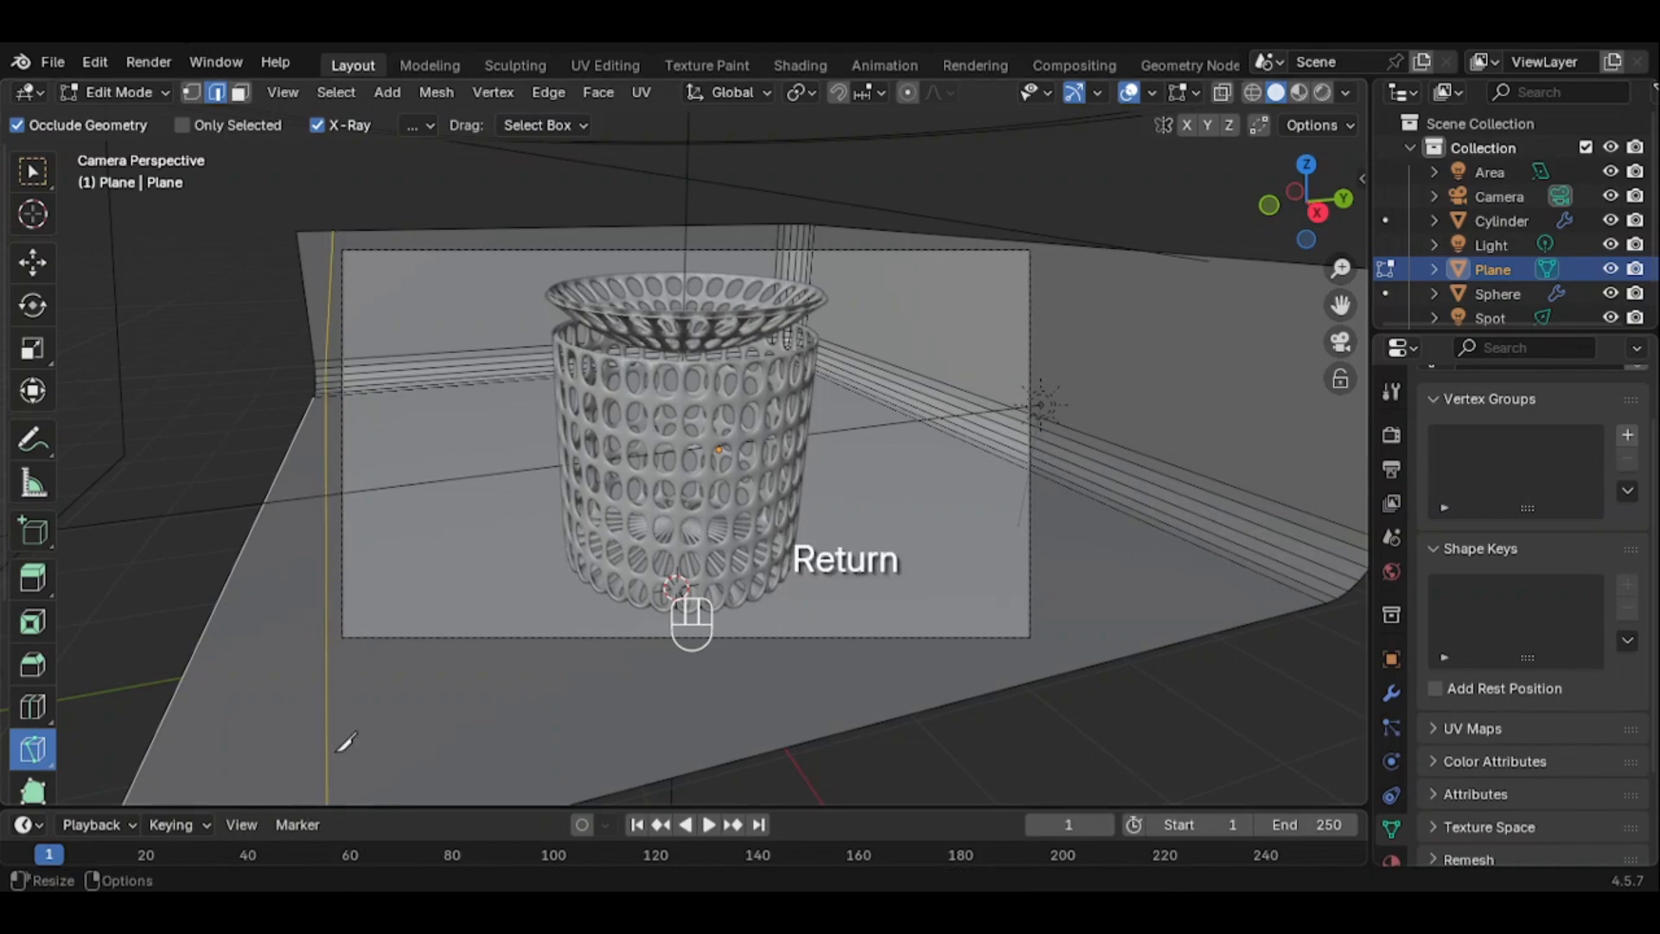
{"action": "left_click", "coordinate": [327, 656]}
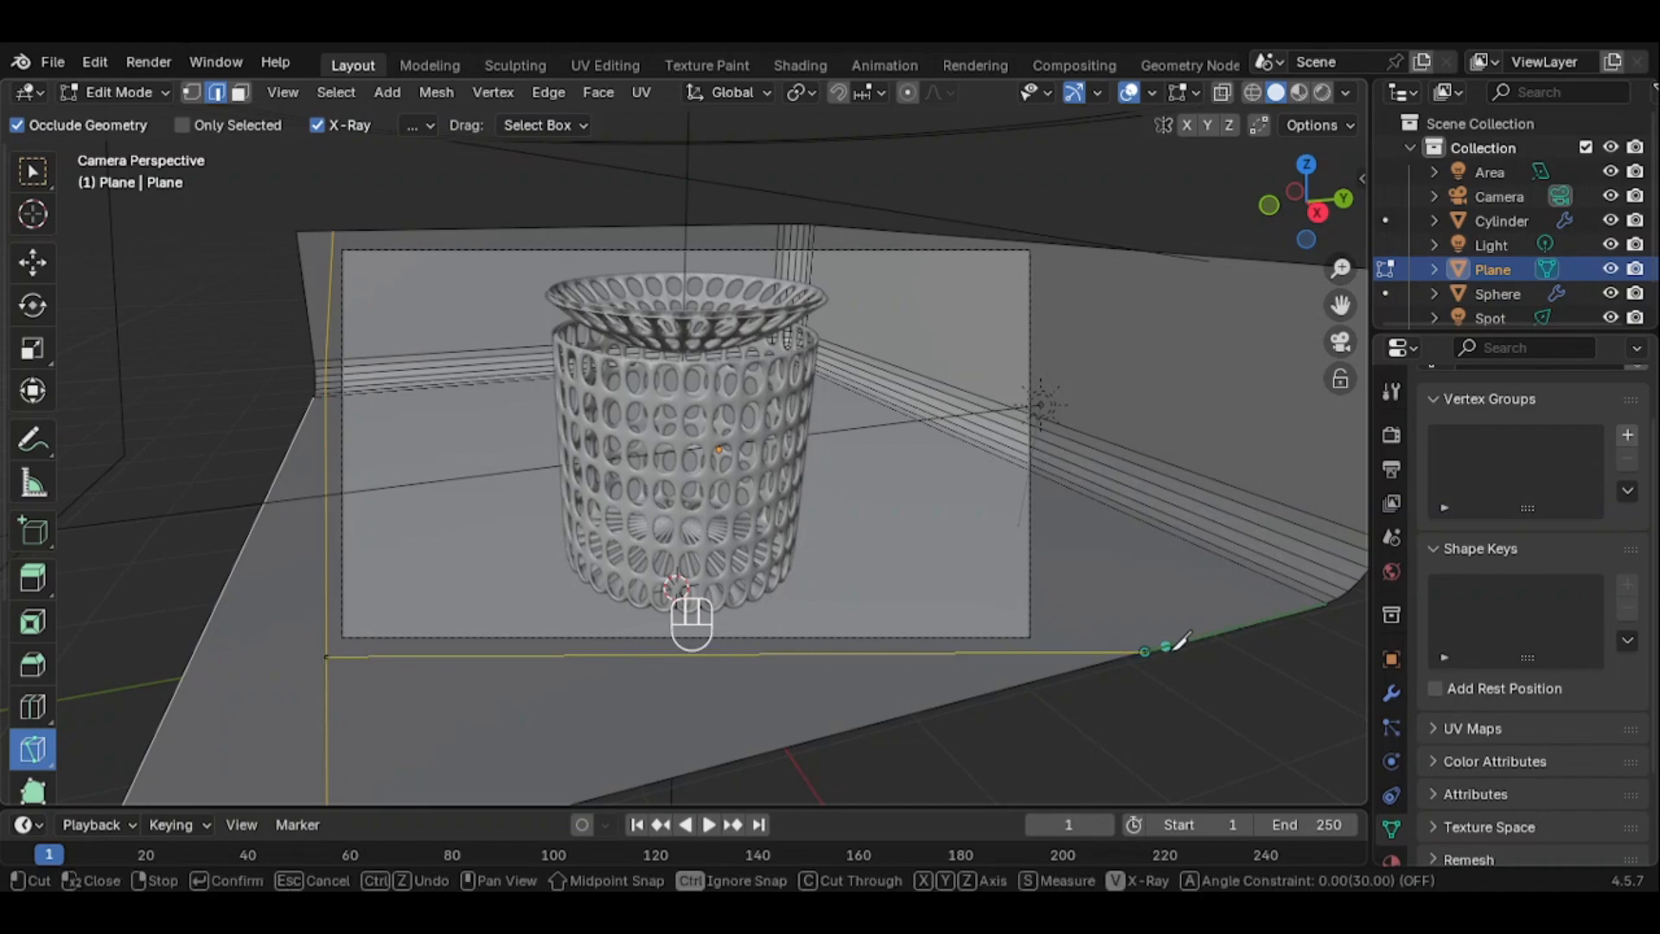
{"action": "key", "text": "Return"}
{"action": "left_click", "coordinate": [1037, 652]}
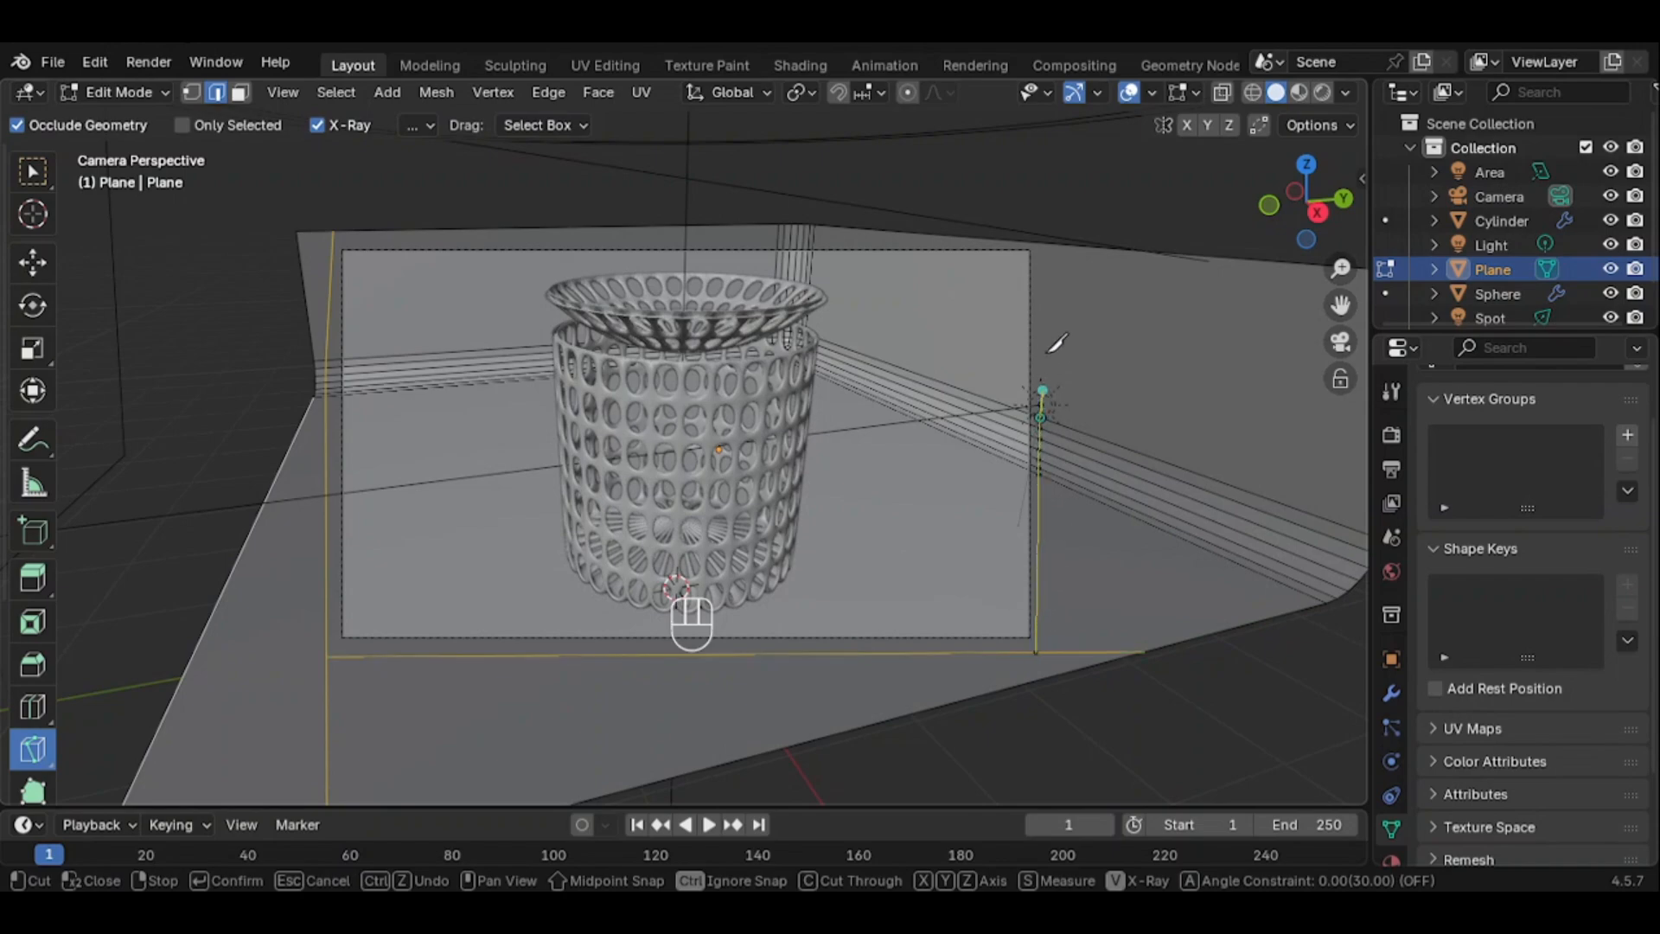
{"action": "key", "text": "Return"}
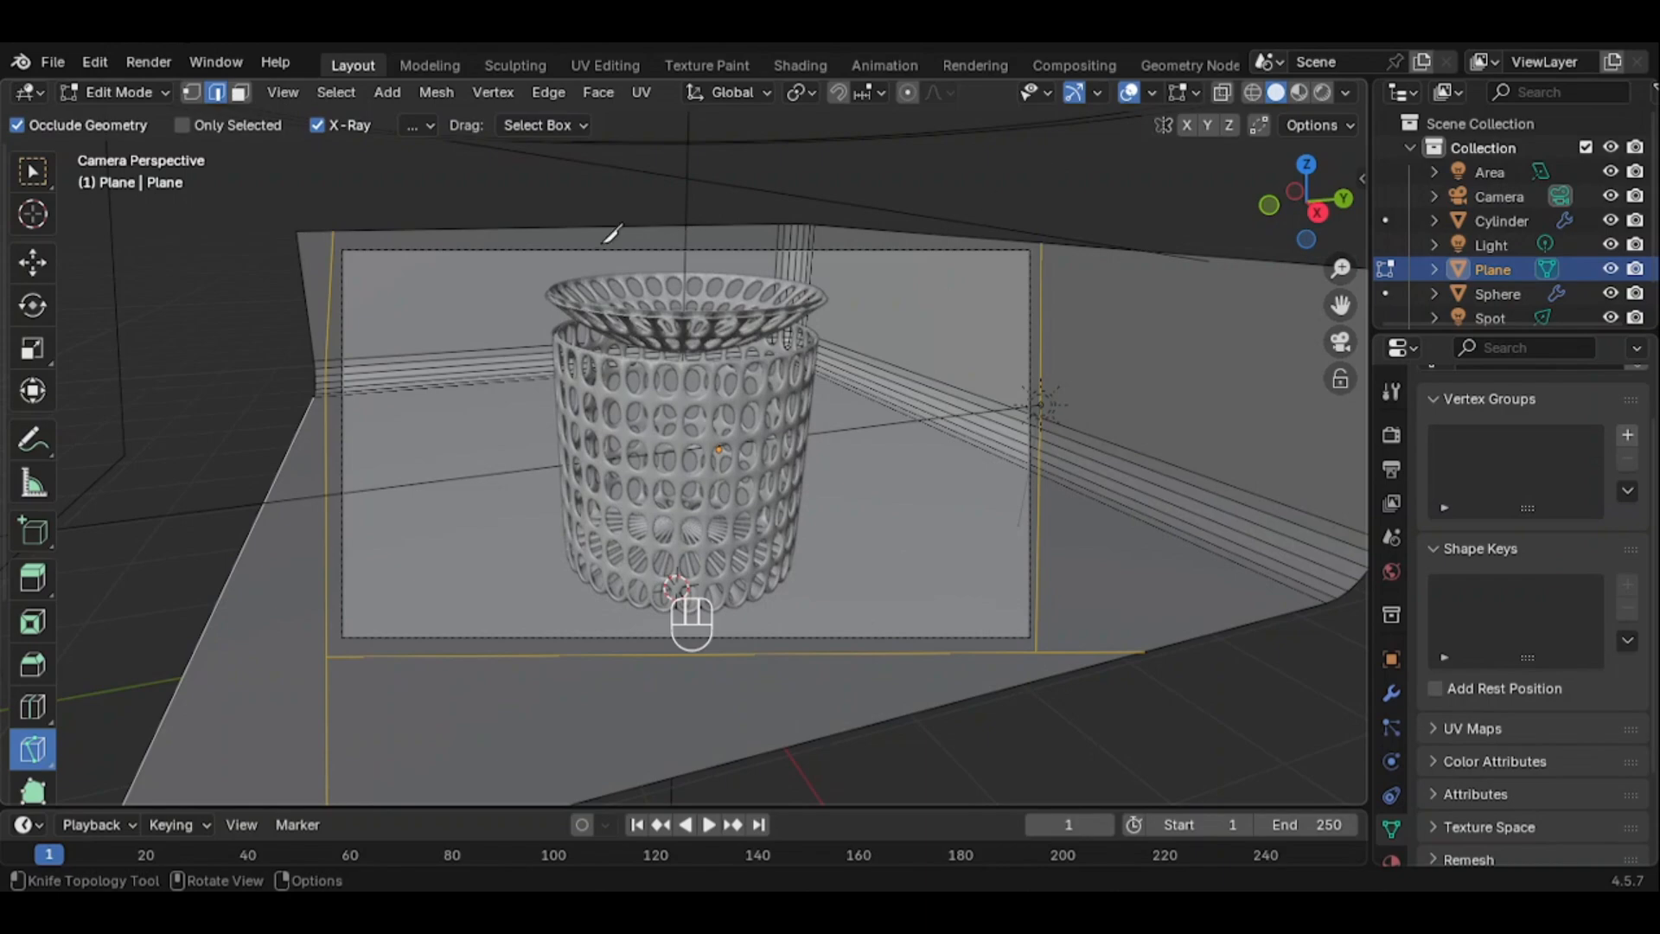
Try to knife-cut a line across the back walls just above the camera frame
{"action": "left_click", "coordinate": [337, 234]}
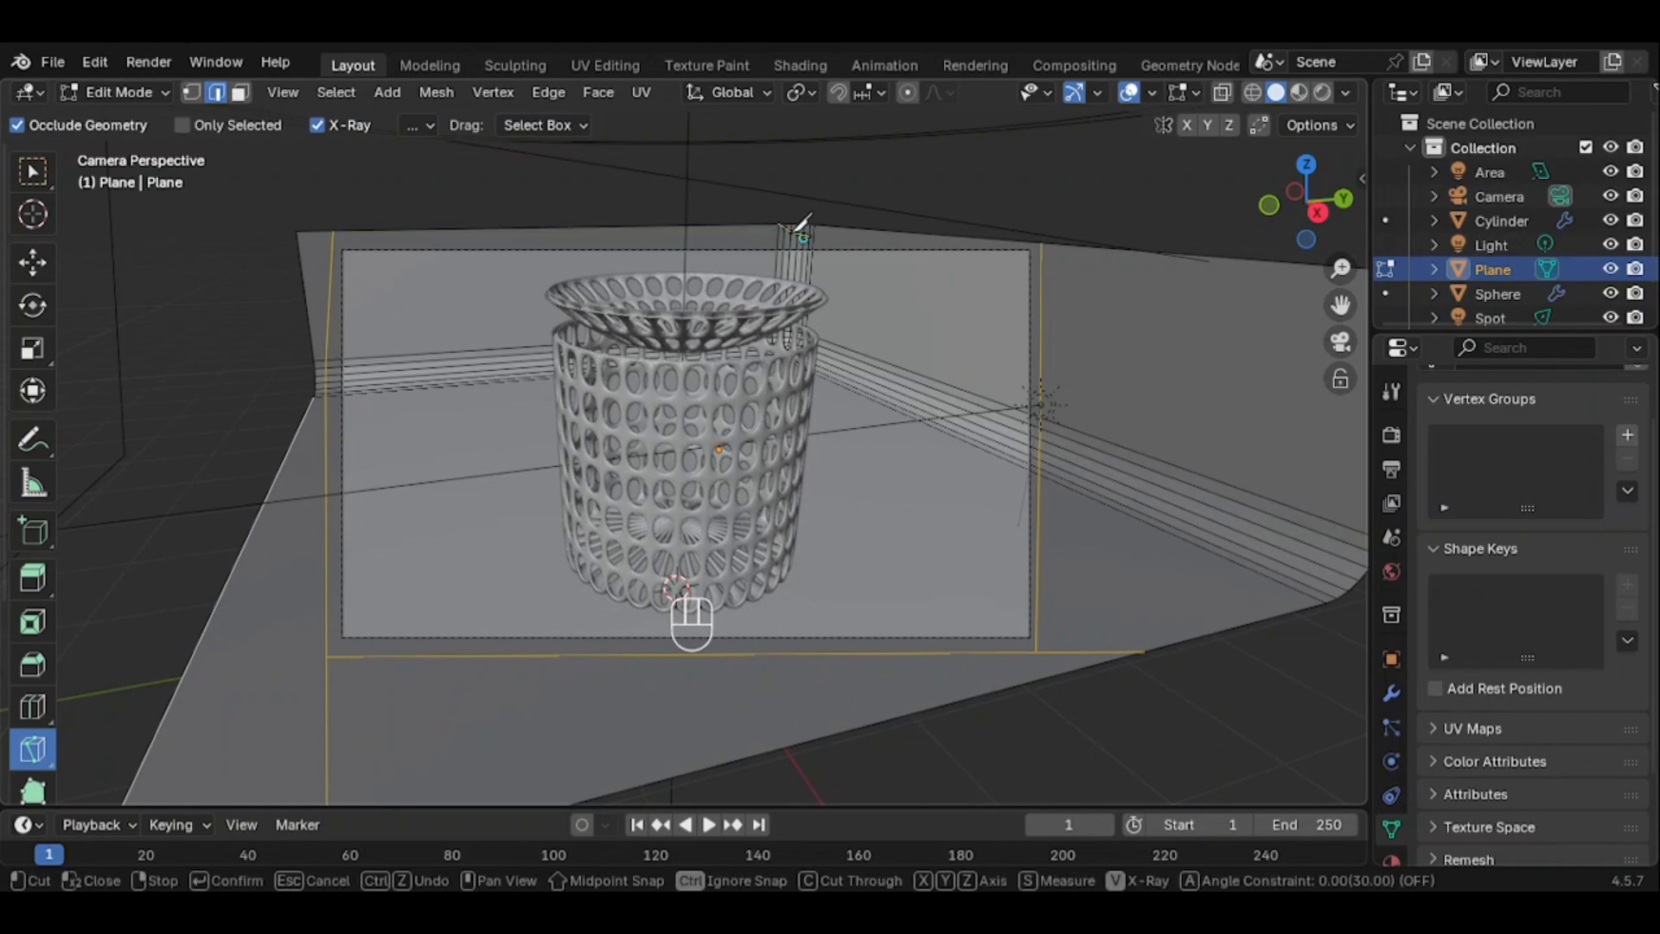
{"action": "left_click", "coordinate": [810, 261], "text": "ctrl"}
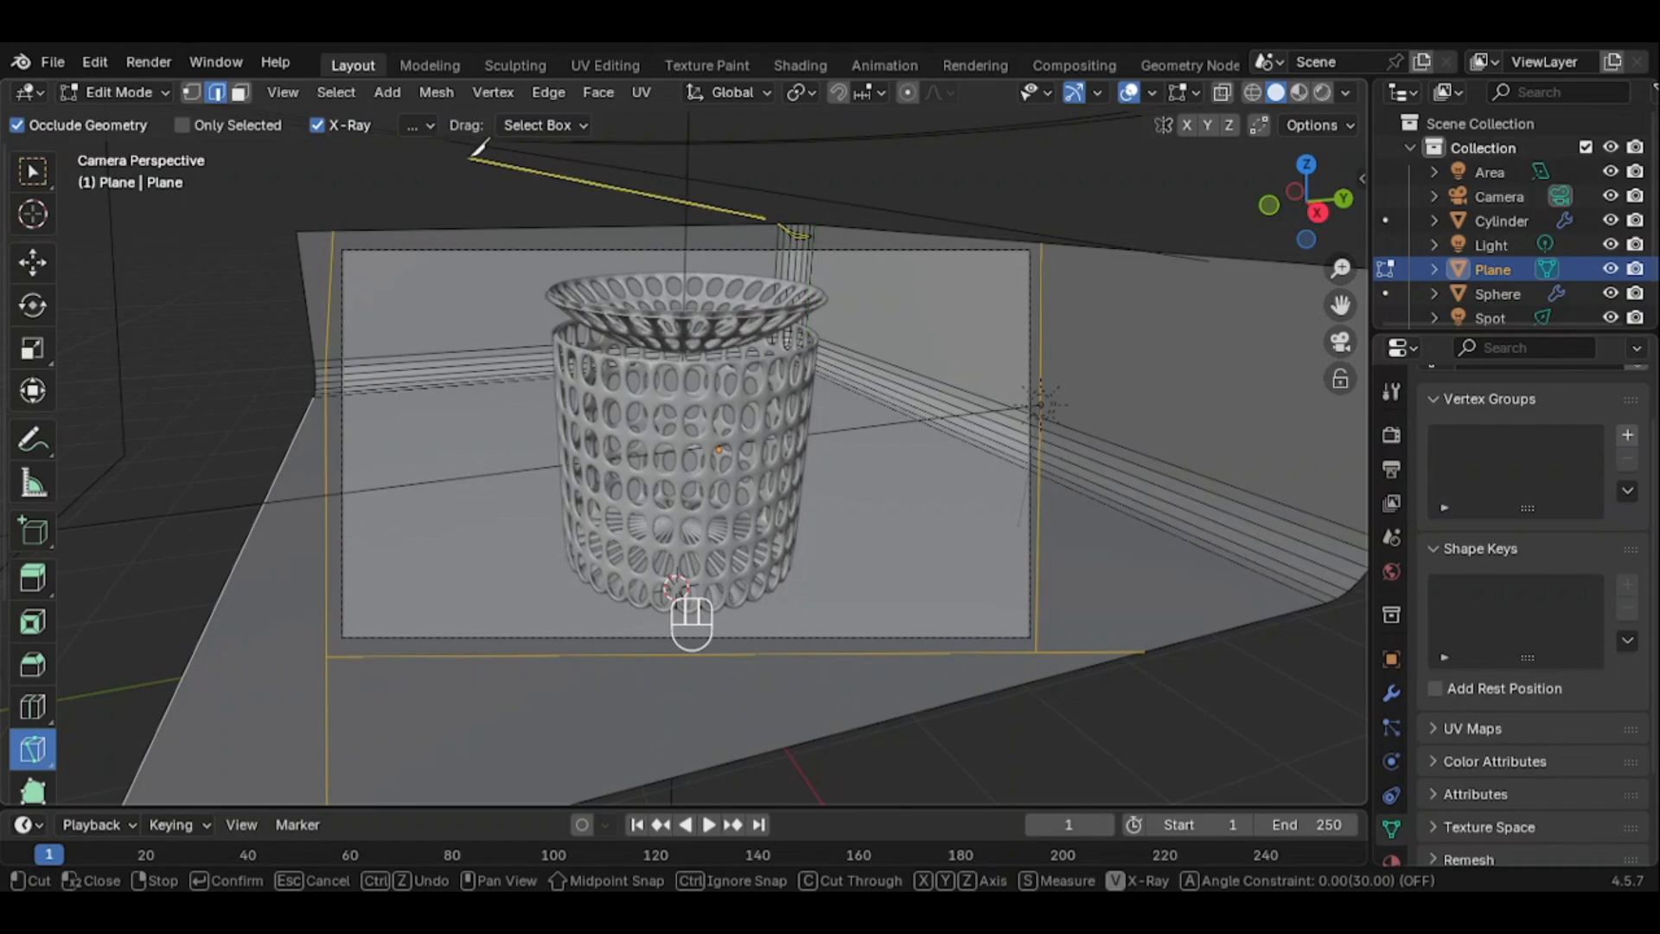
{"action": "key", "text": "ctrl+z"}
{"action": "key", "text": "ctrl+x"}
{"action": "key", "text": "ctrl+z"}
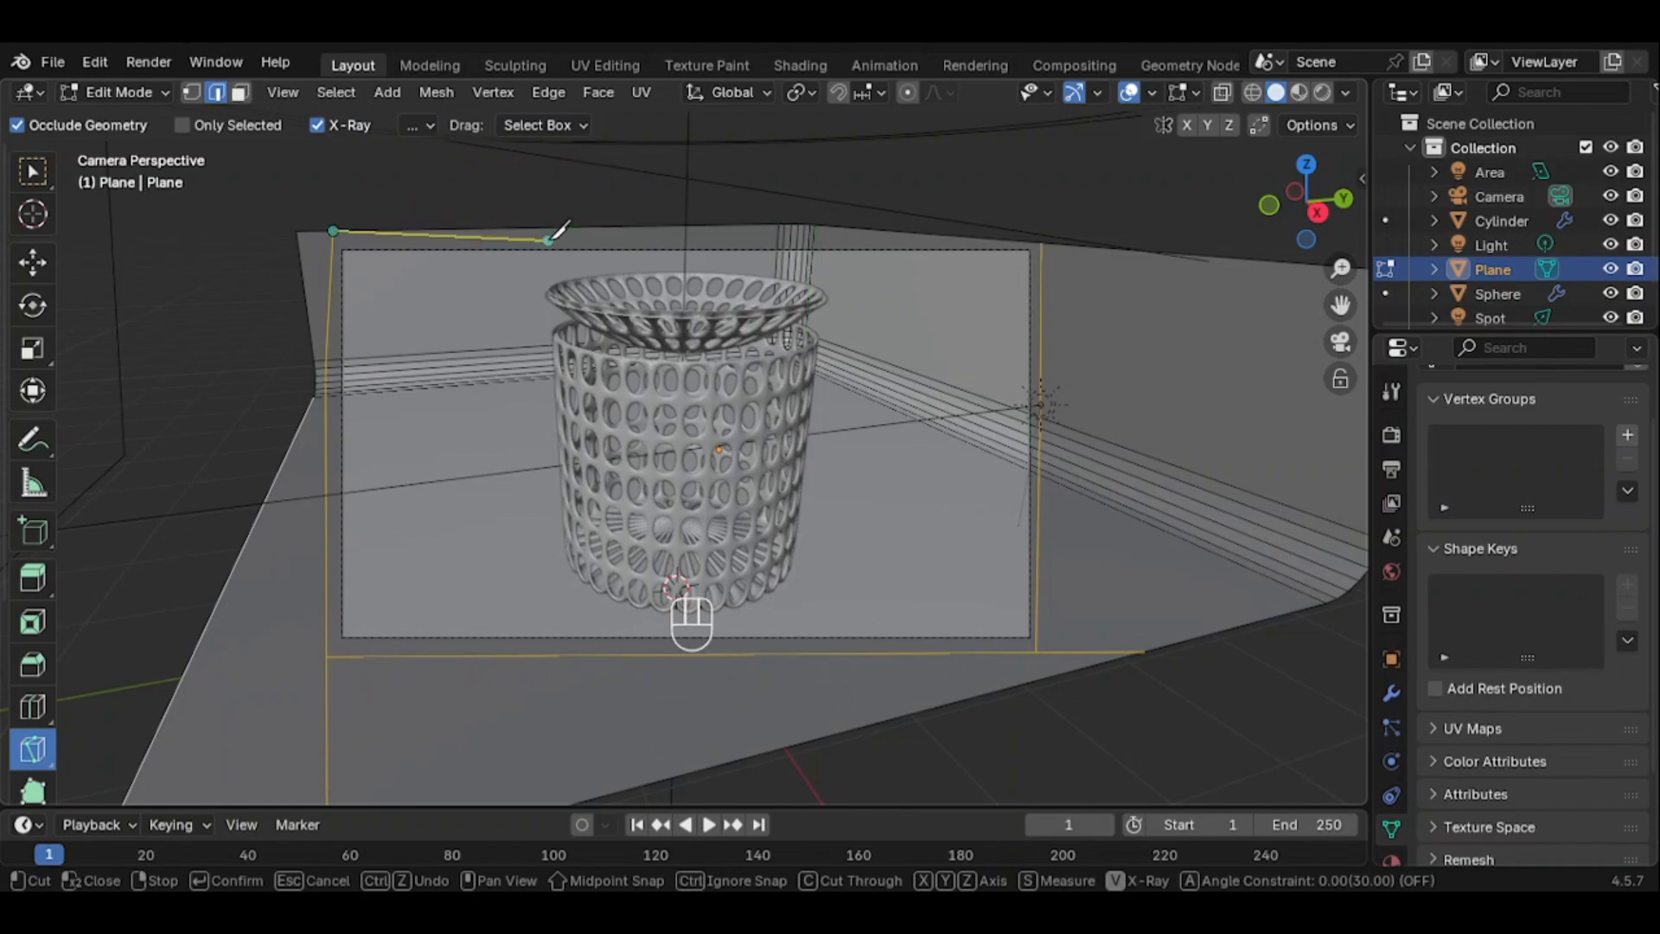
{"action": "key", "text": "ctrl+z"}
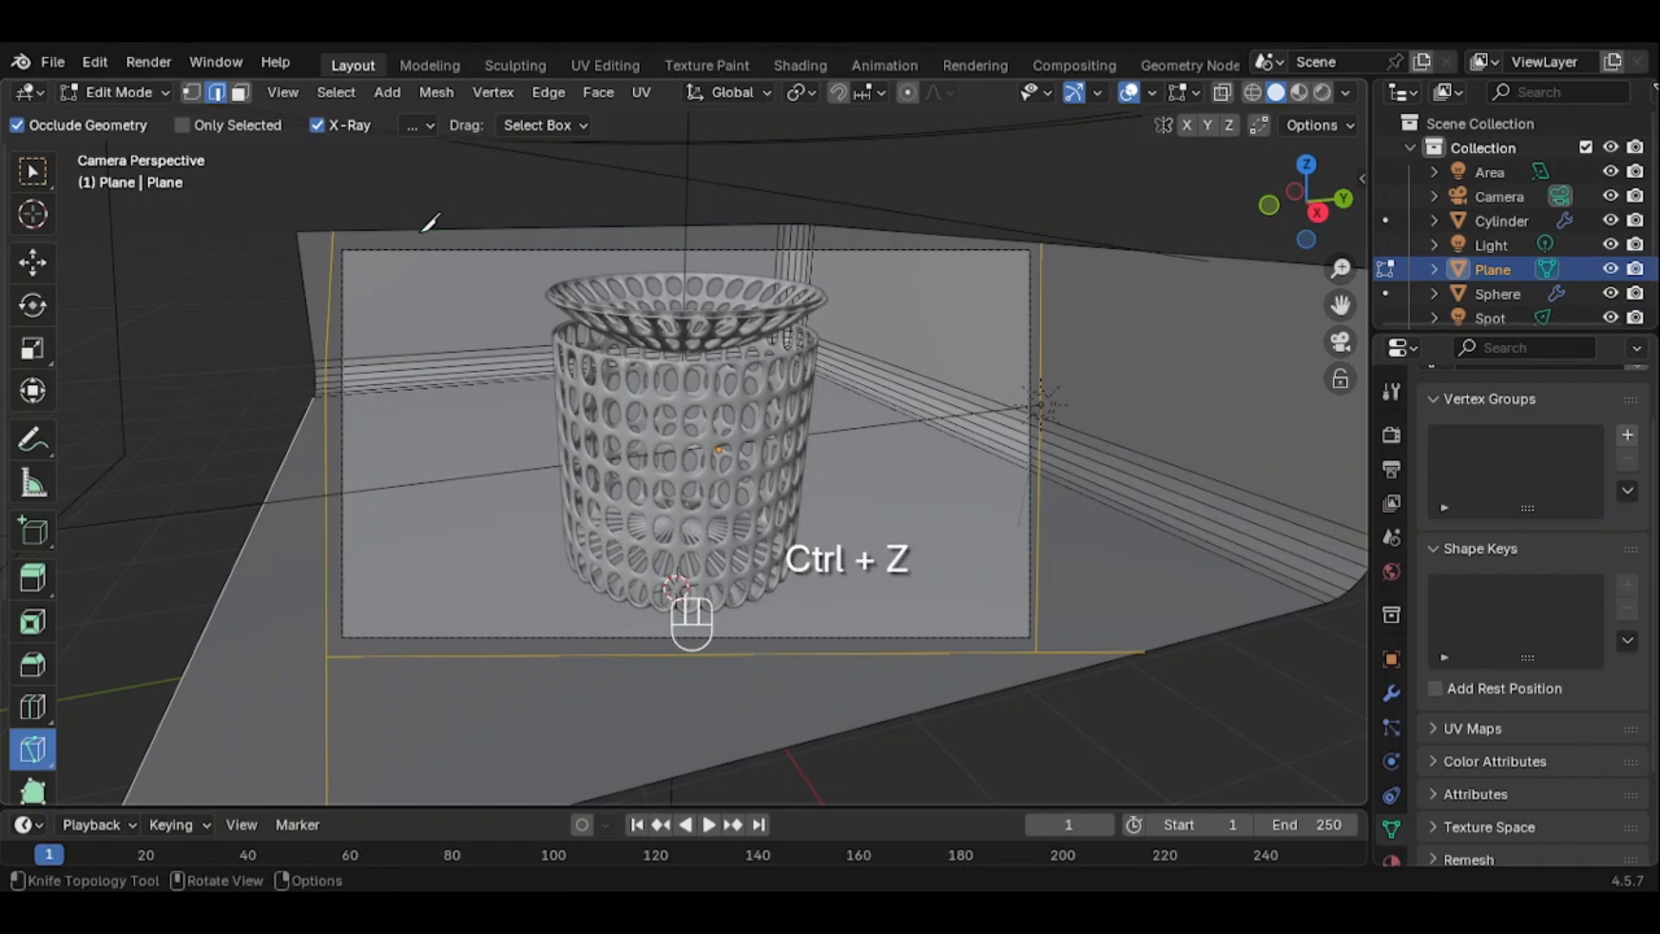
Delete the cut-off floor and wall faces outside the camera frame on its left, lower and right sides, and leave mesh editing
{"action": "left_click", "coordinate": [35, 171]}
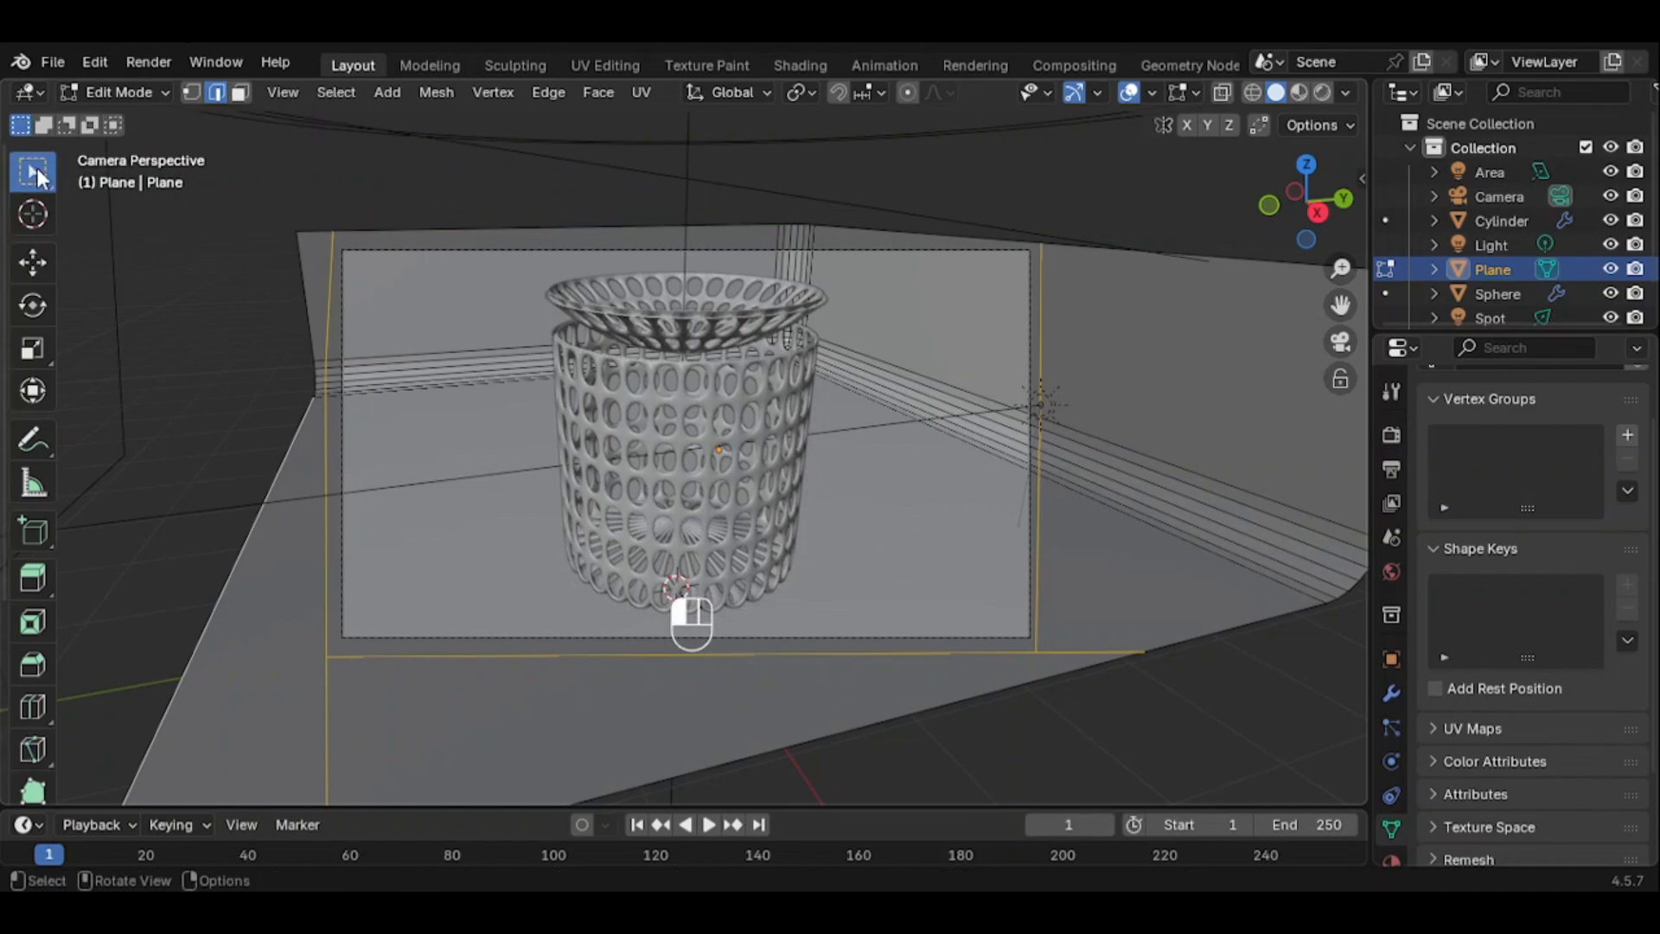
{"action": "left_click", "coordinate": [241, 95]}
{"action": "left_click", "coordinate": [316, 296]}
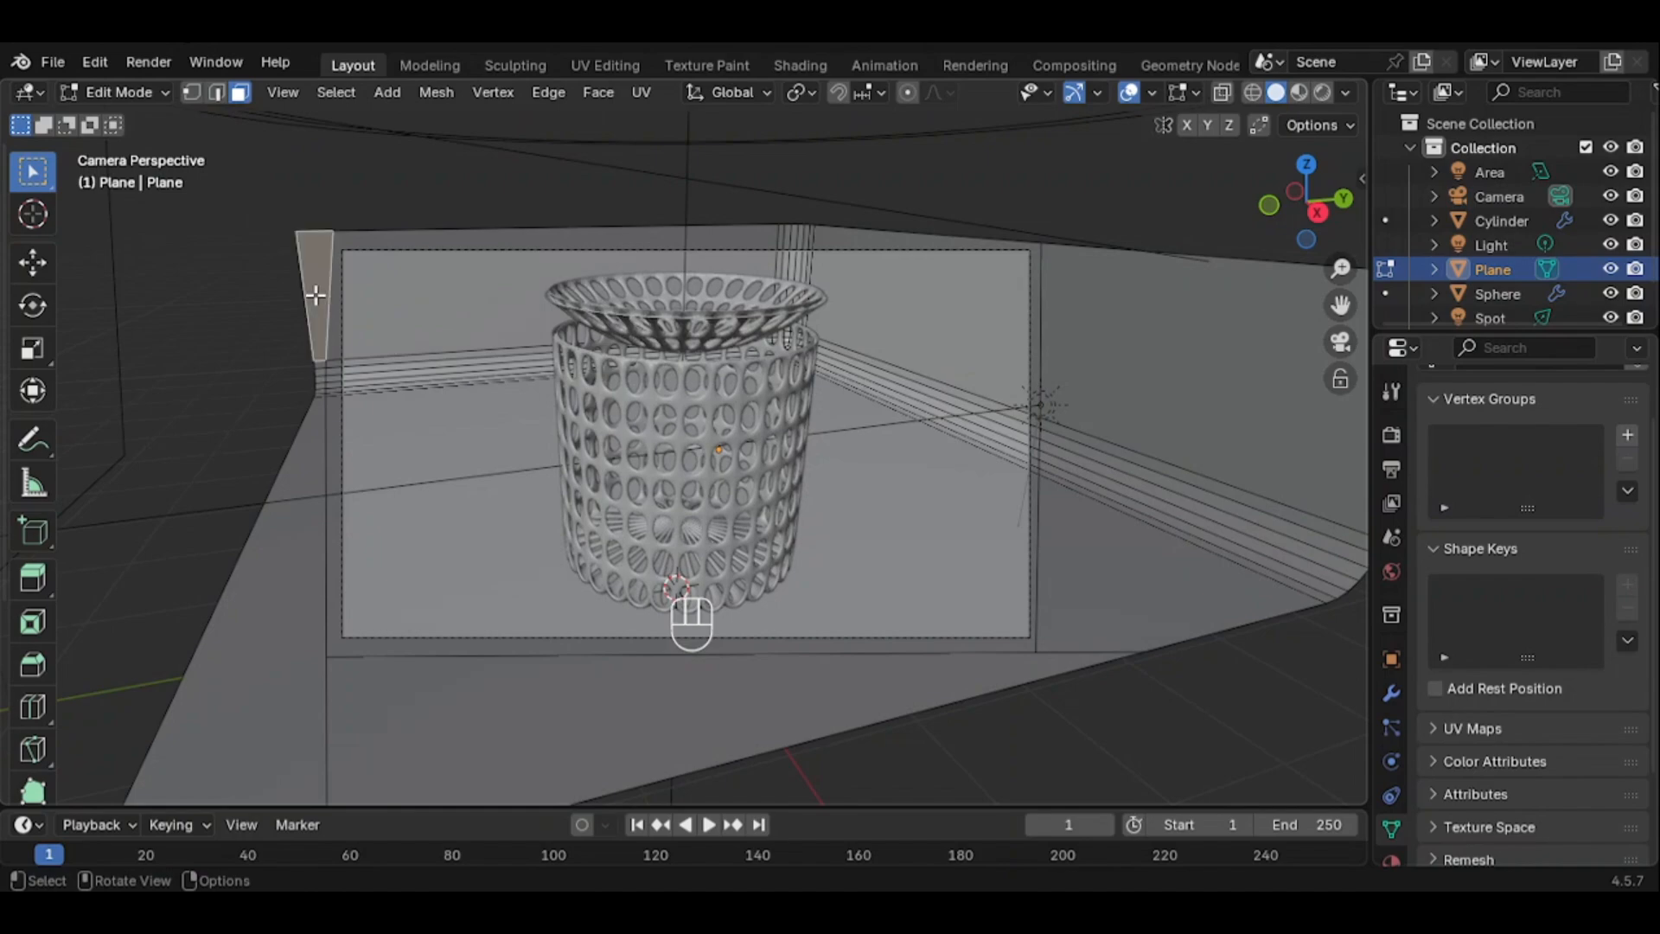
{"action": "key", "text": "shift"}
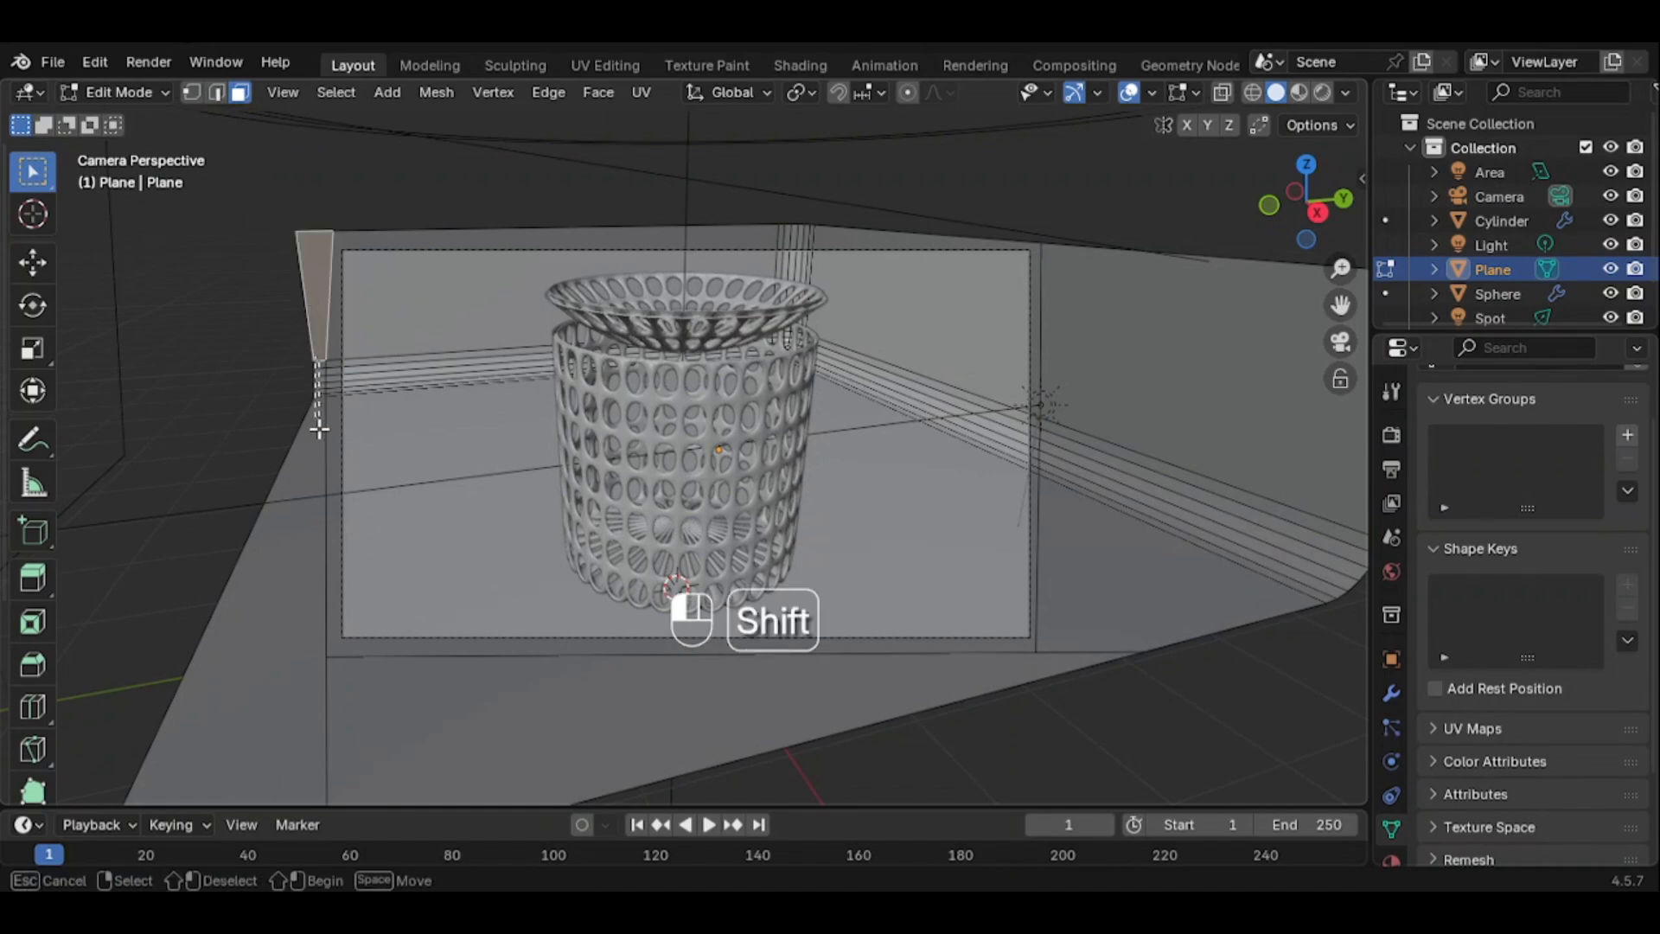
{"action": "left_click", "coordinate": [319, 437], "text": "shift"}
{"action": "left_click", "coordinate": [423, 711], "text": "shift"}
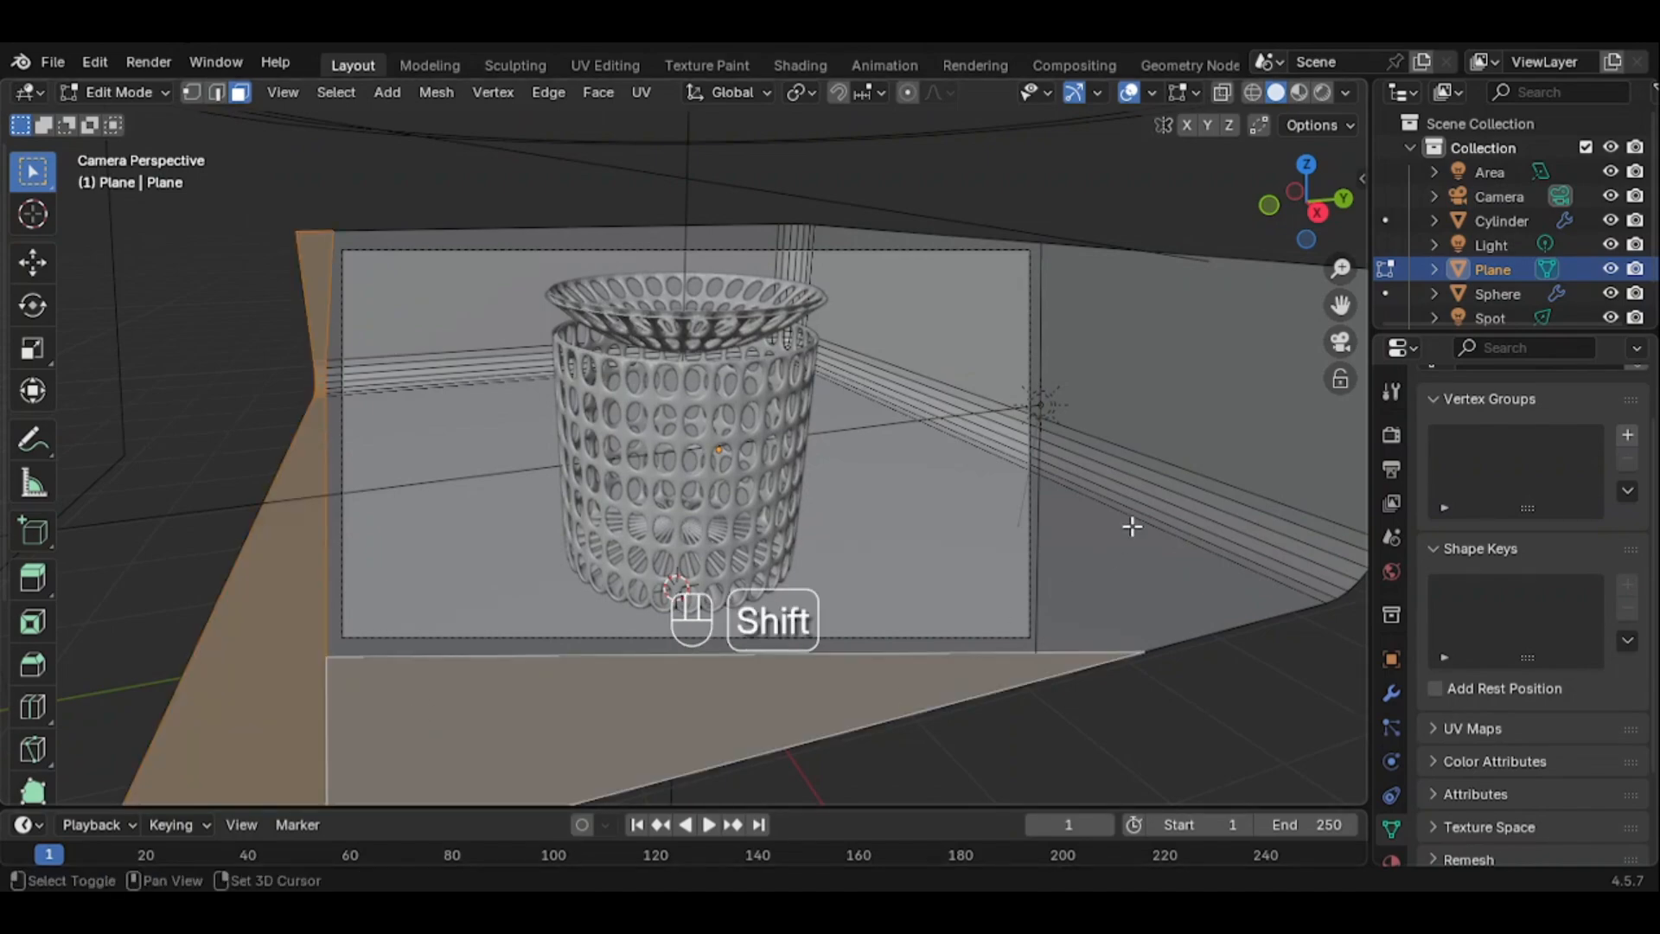
{"action": "left_click", "coordinate": [1098, 268], "text": "shift"}
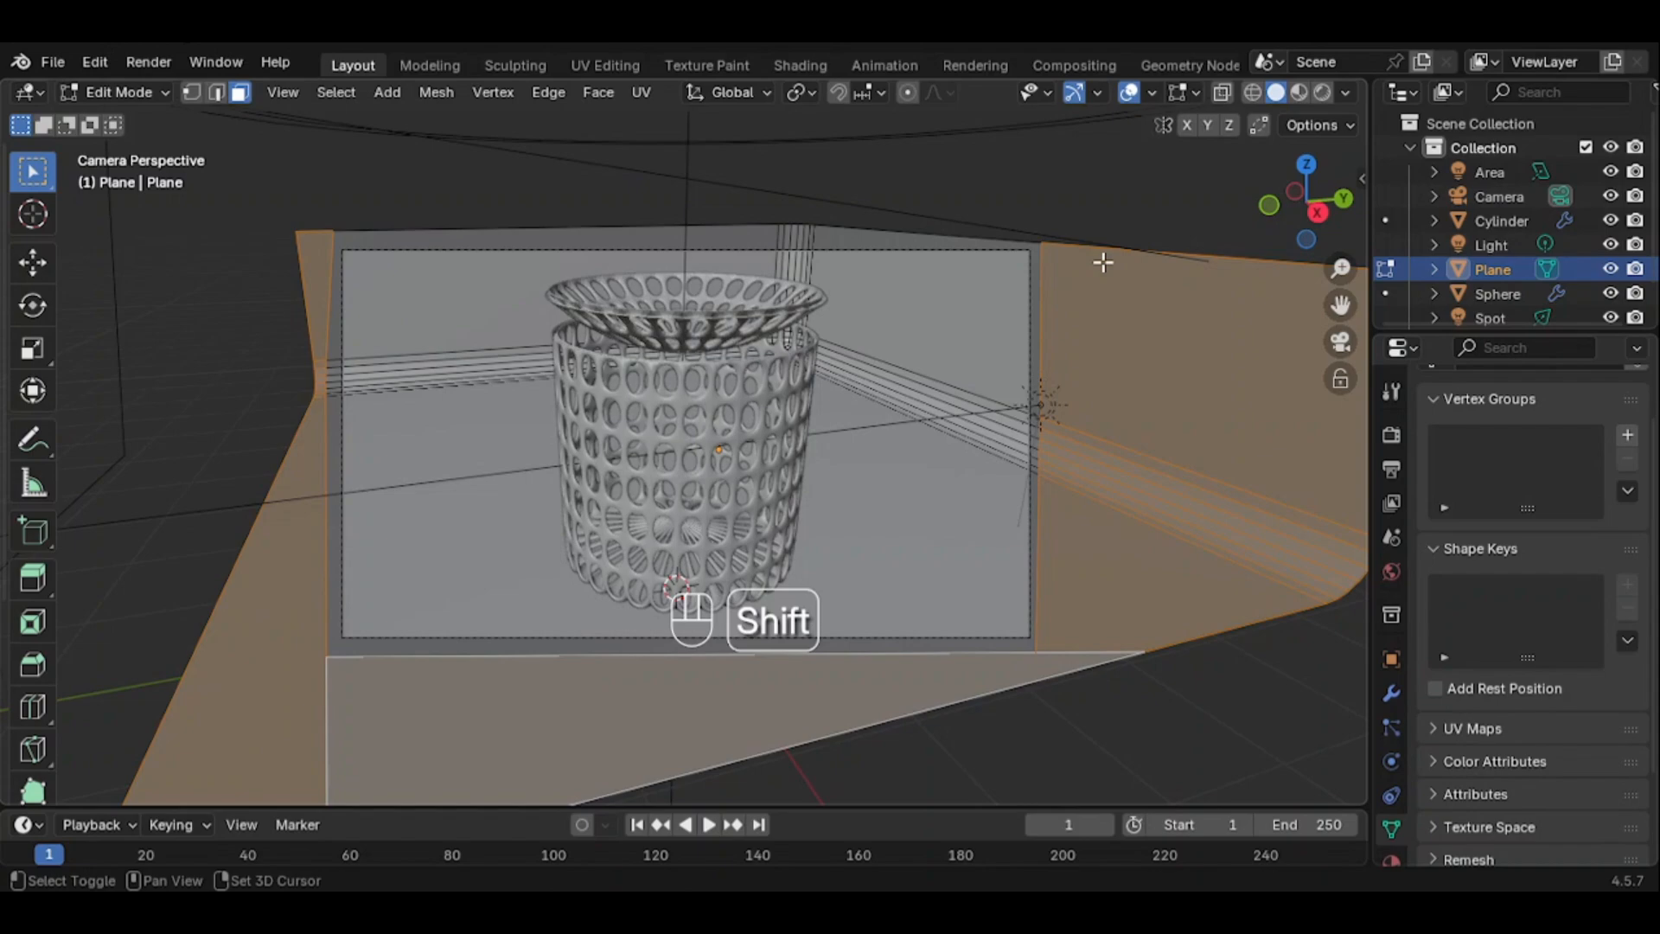
{"action": "left_click", "coordinate": [899, 235], "text": "shift"}
{"action": "left_click", "coordinate": [906, 234], "text": "shift"}
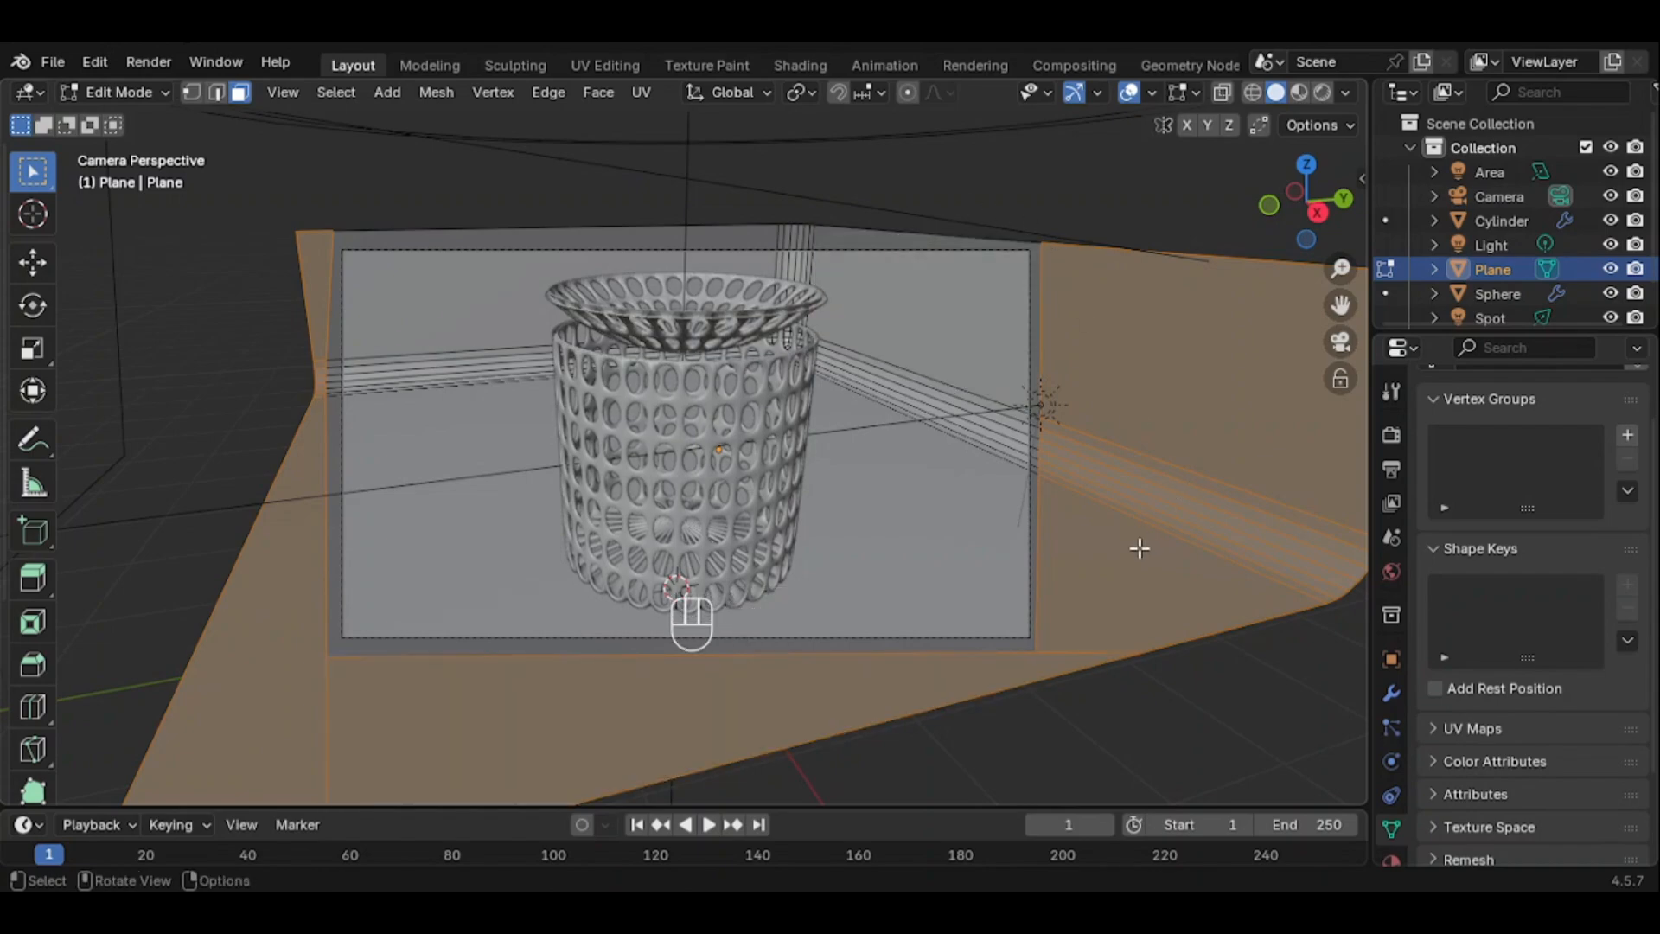
{"action": "key", "text": "Delete"}
{"action": "left_click", "coordinate": [1060, 599]}
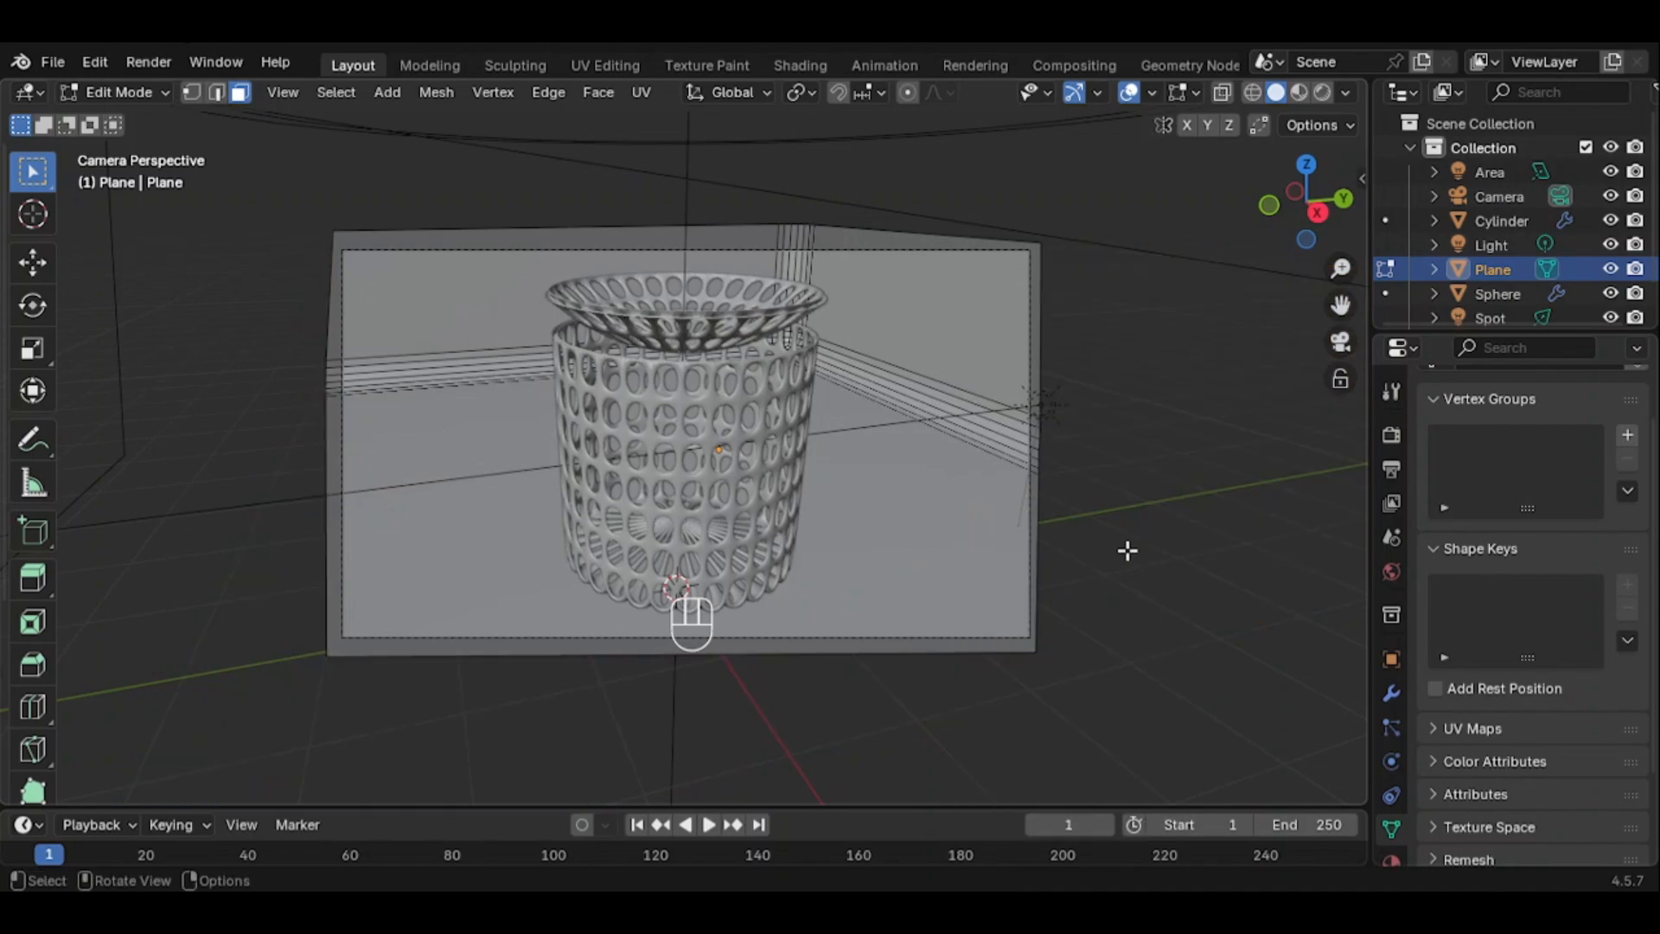
{"action": "key", "text": "Tab"}
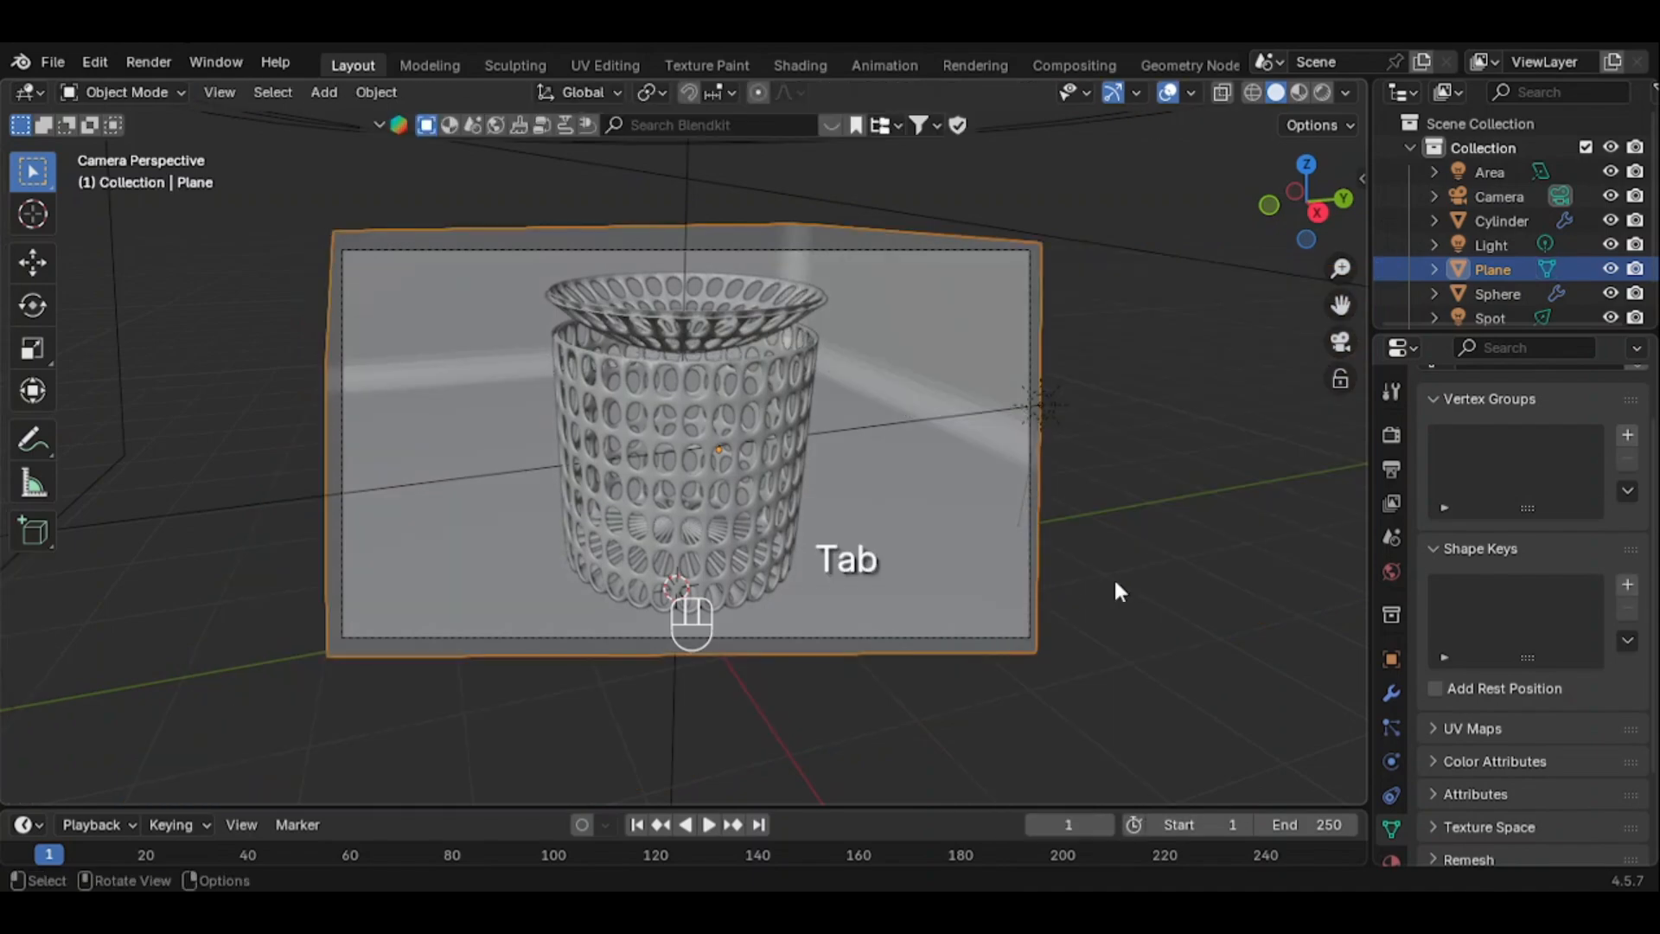
Lower the mesh bowl about 0.275 m along Z into the basket's opening
{"action": "left_click", "coordinate": [735, 298]}
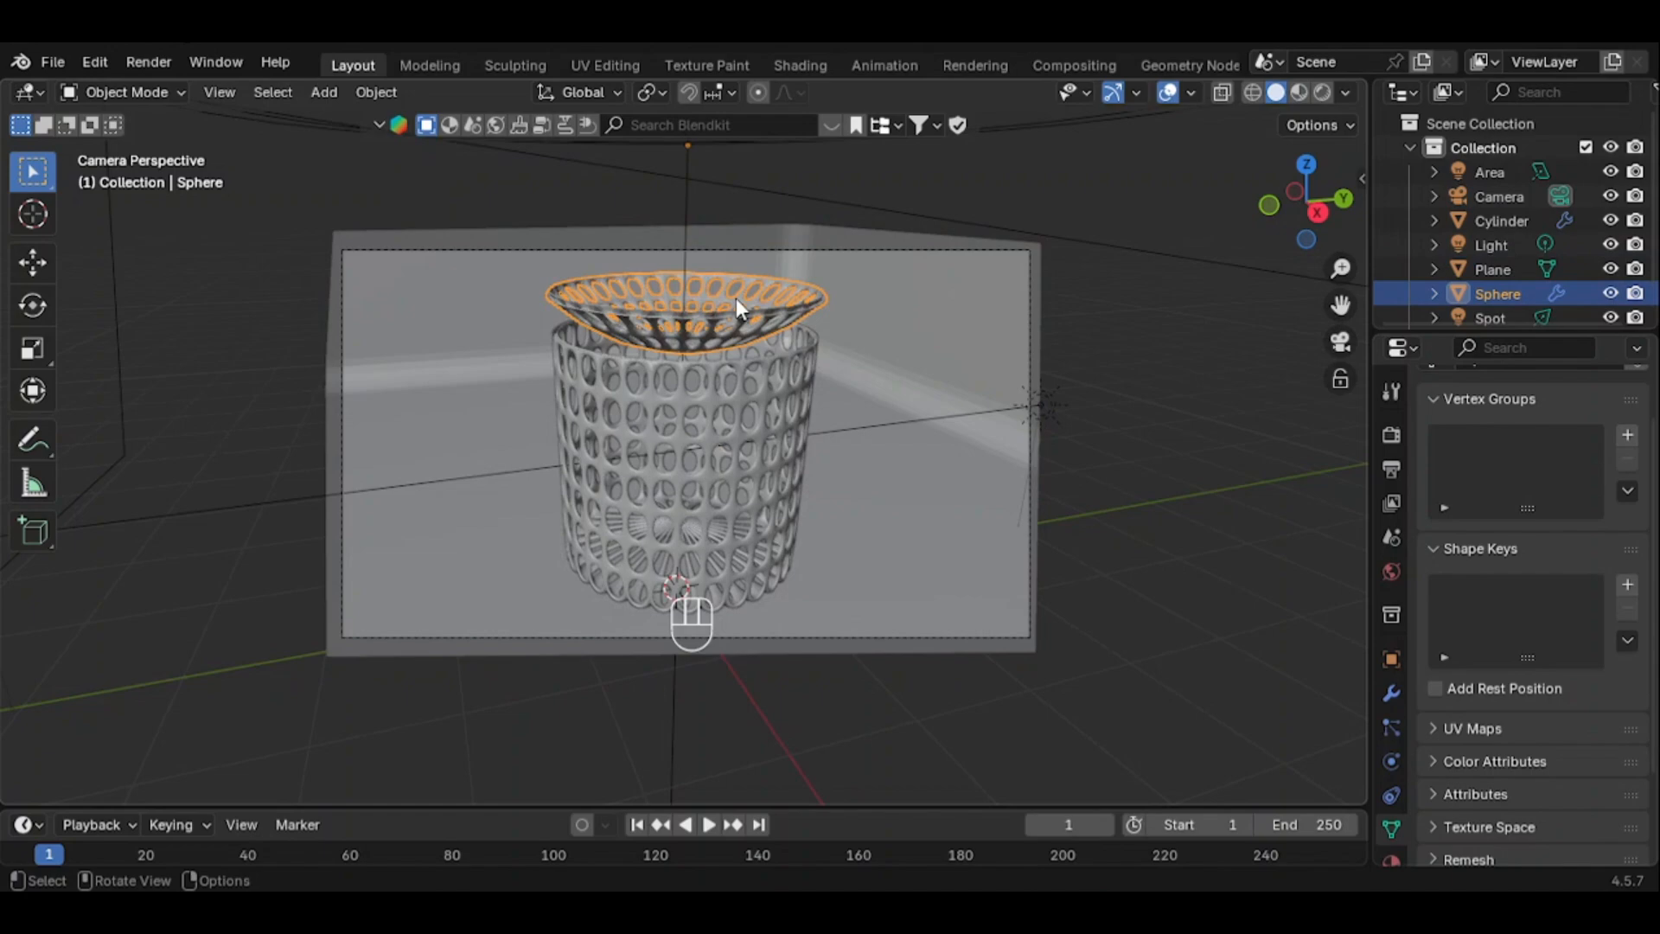
{"action": "key", "text": "g"}
{"action": "key", "text": "z"}
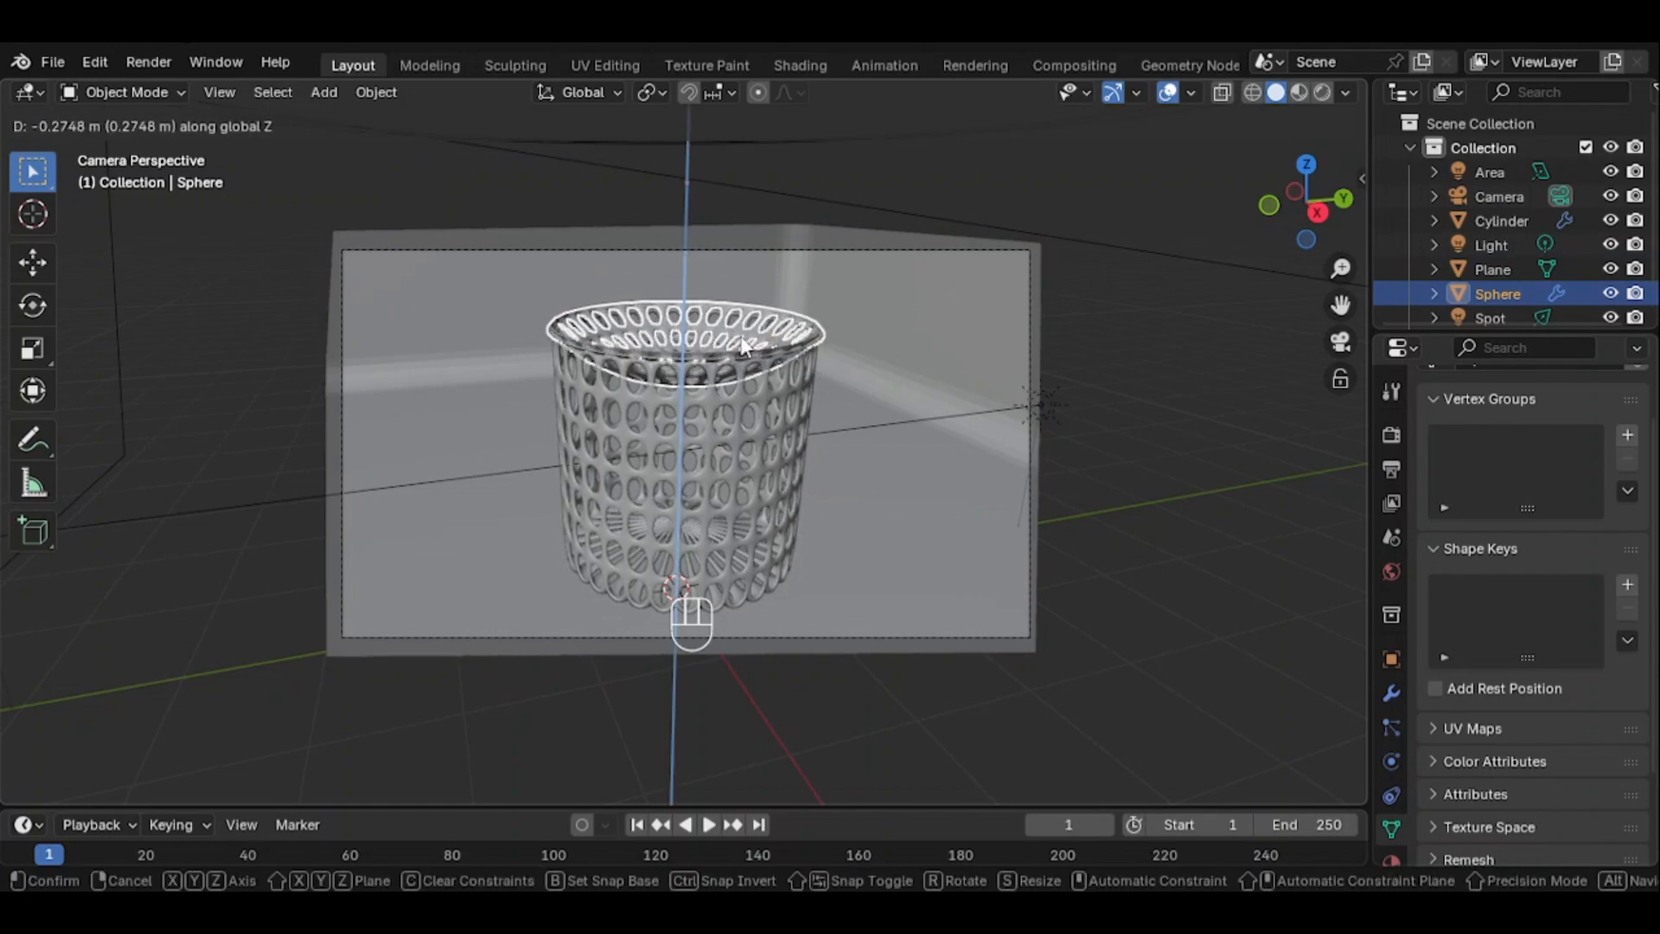
{"action": "left_click", "coordinate": [742, 337]}
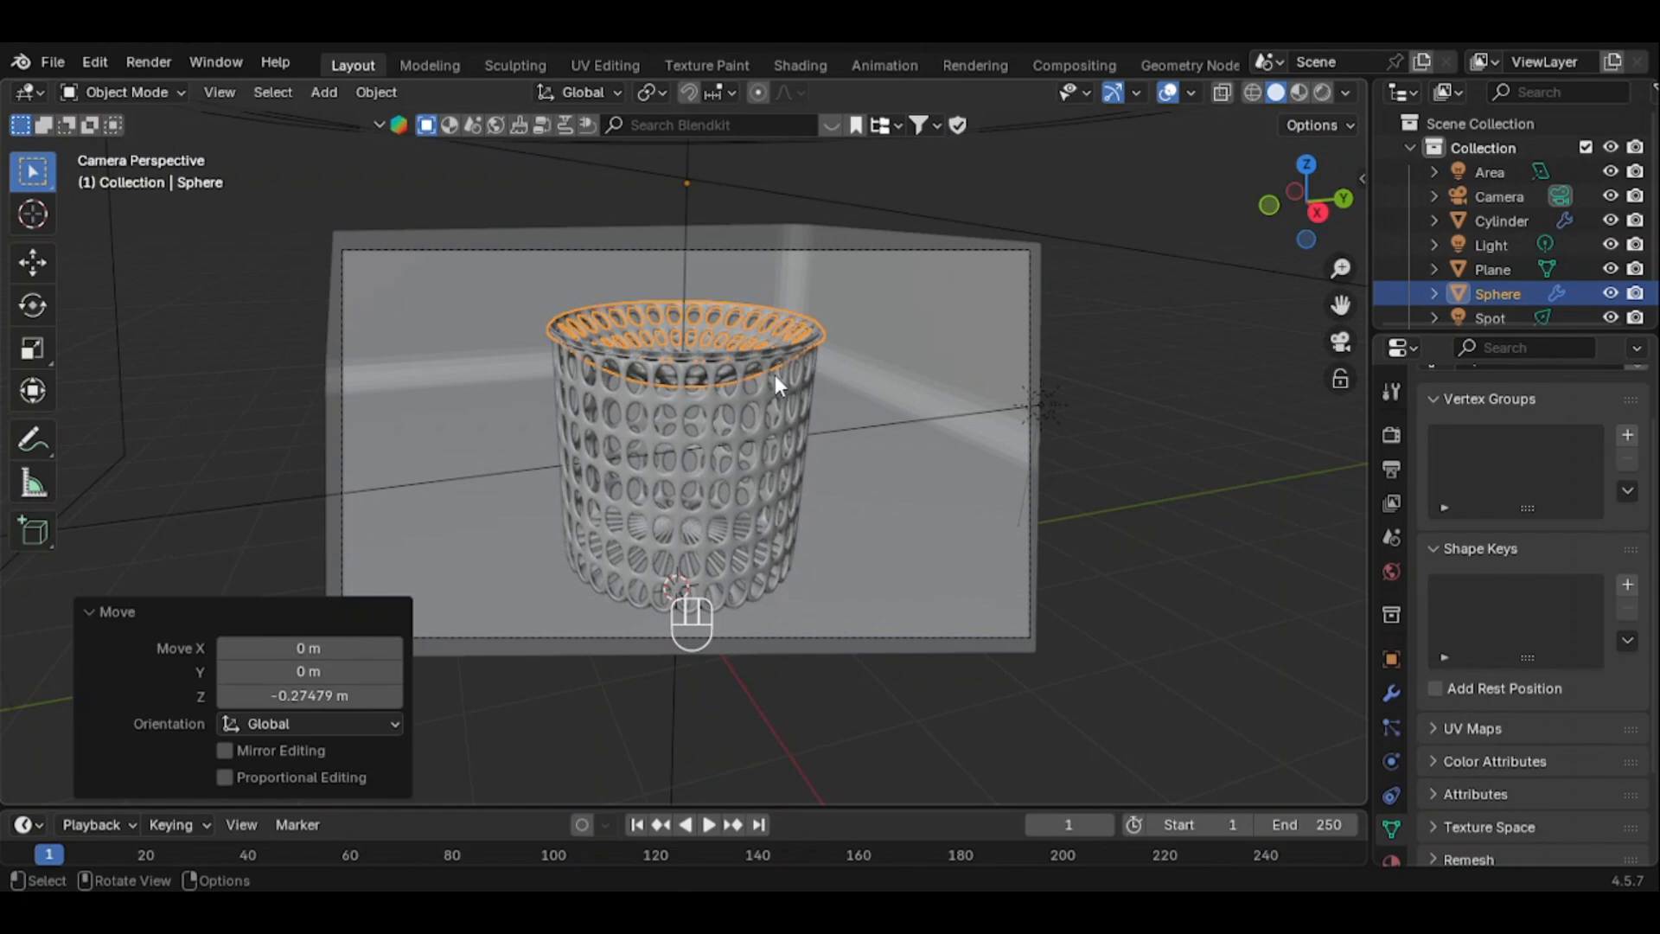
Duplicate the basket together with its bowl and move the copies in the positive Y direction, beside the originals
{"action": "left_click", "coordinate": [748, 396], "text": "shift"}
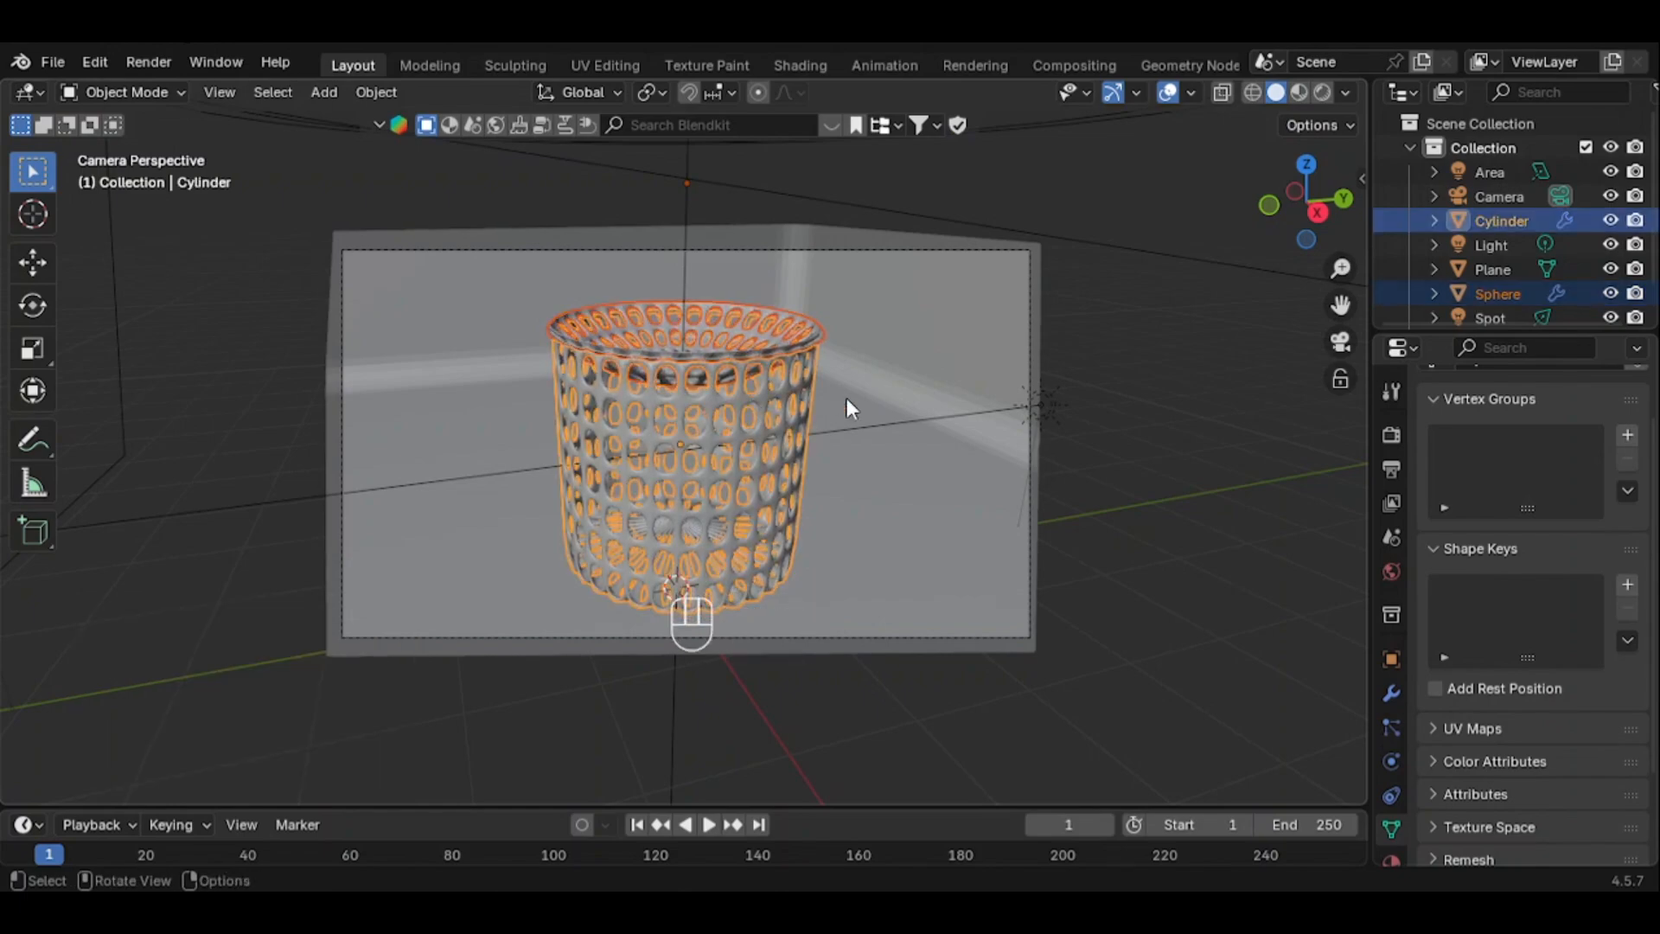
{"action": "key", "text": "shift"}
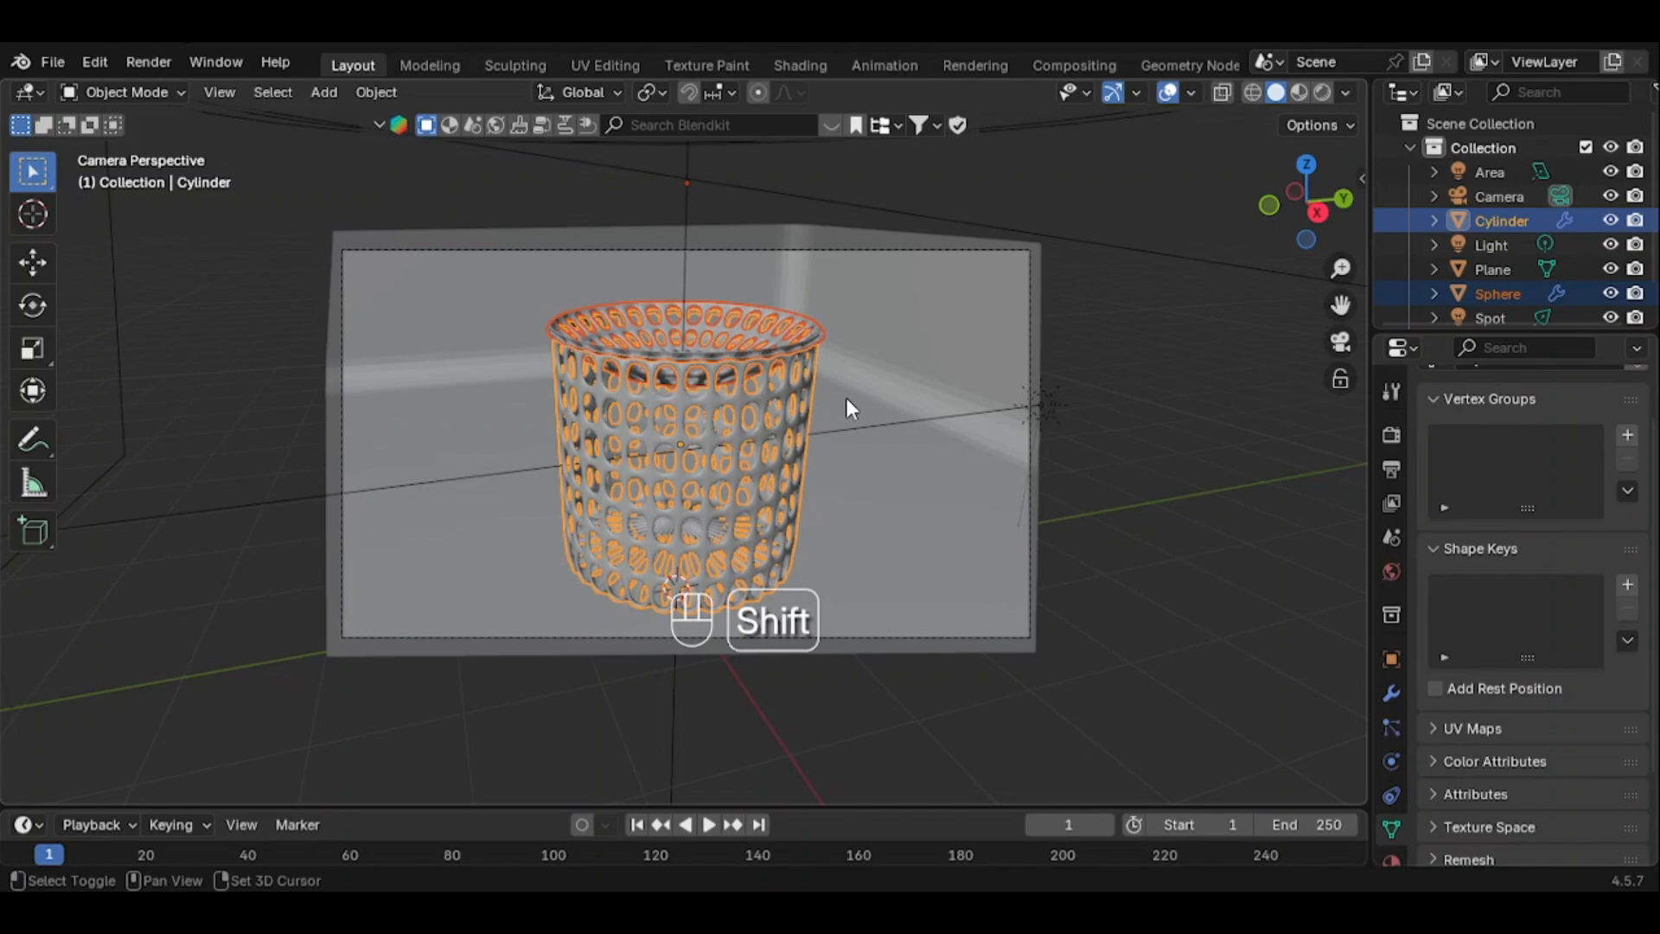
{"action": "key", "text": "shift+d"}
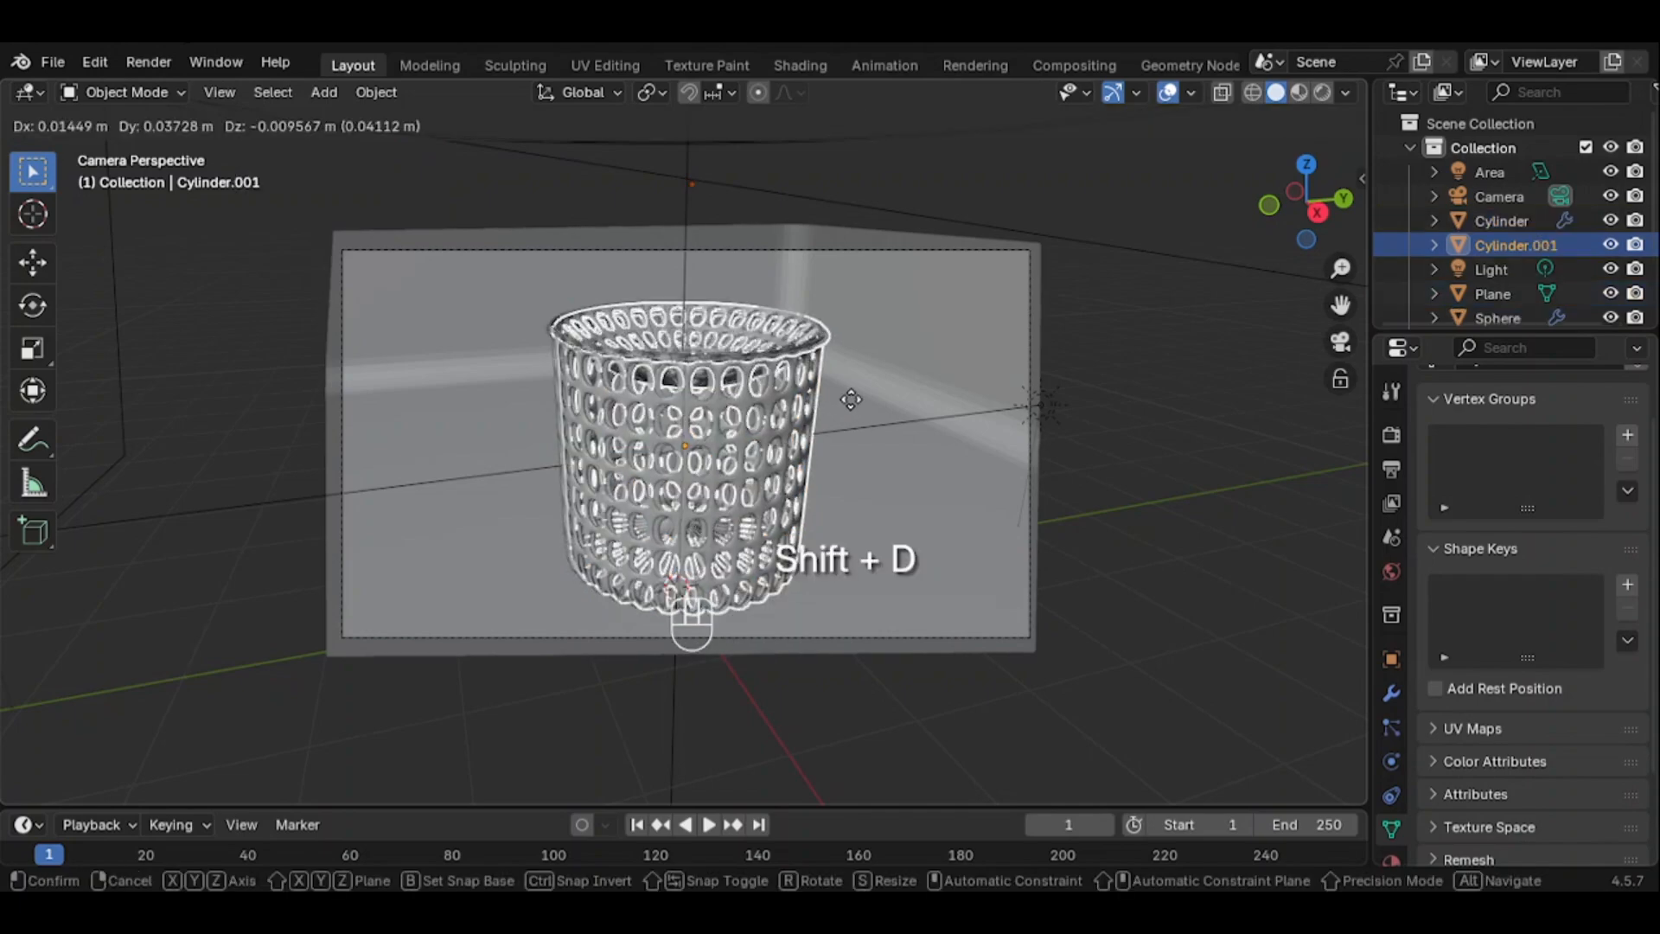
{"action": "left_click", "coordinate": [850, 399]}
{"action": "key", "text": "g"}
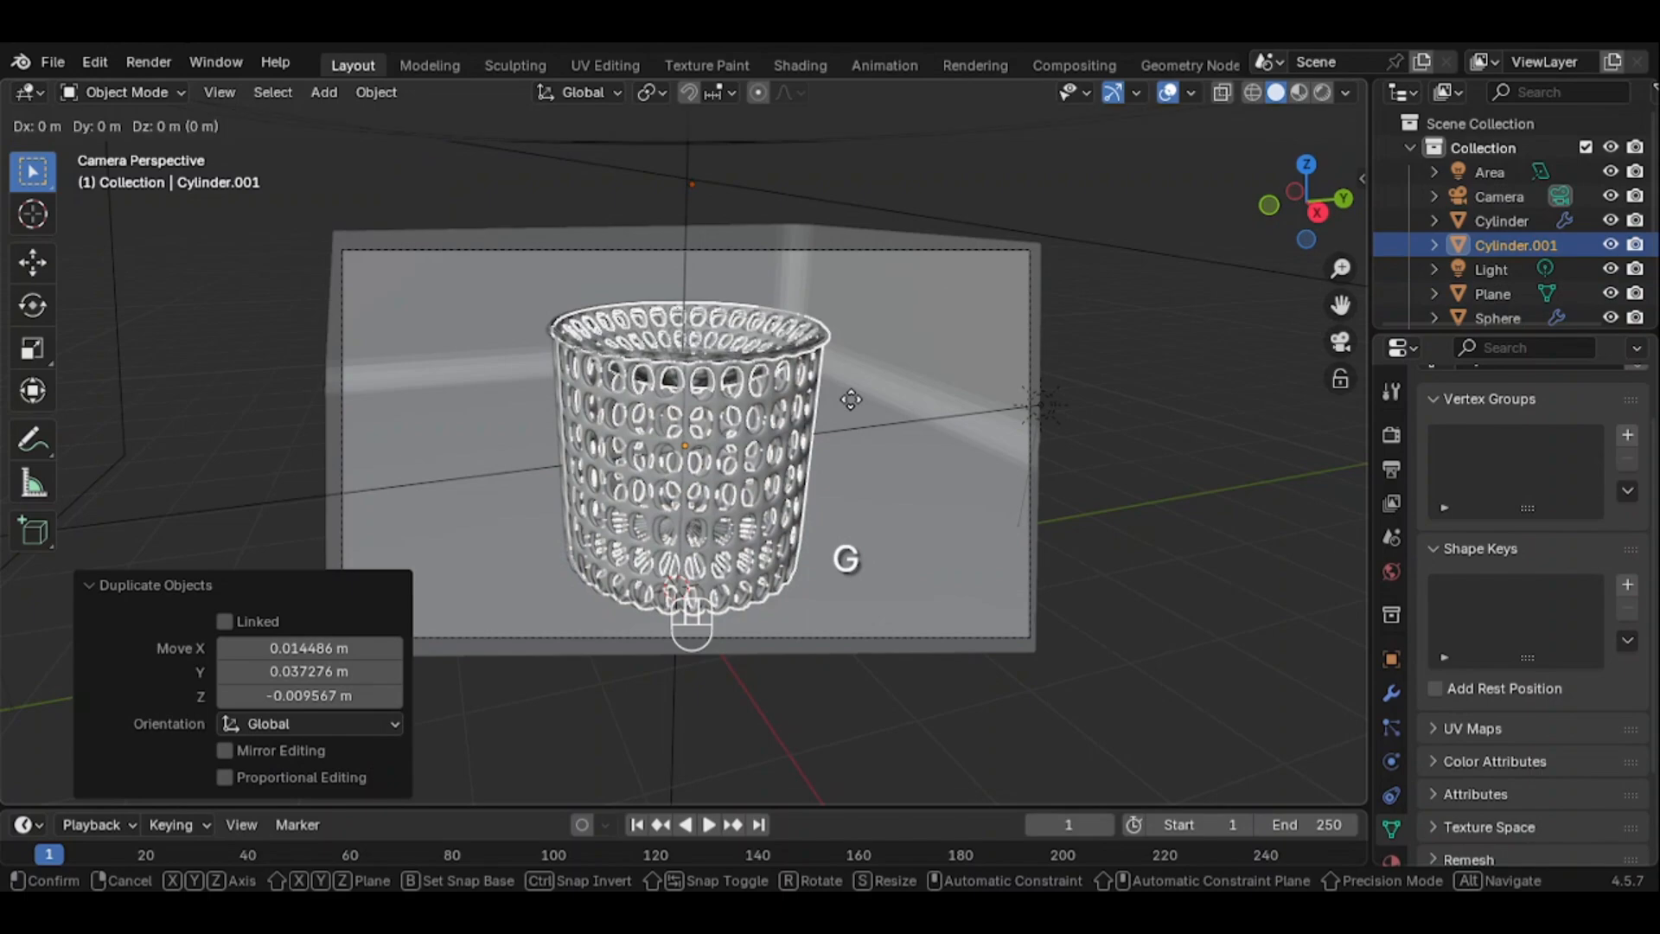
{"action": "key", "text": "y"}
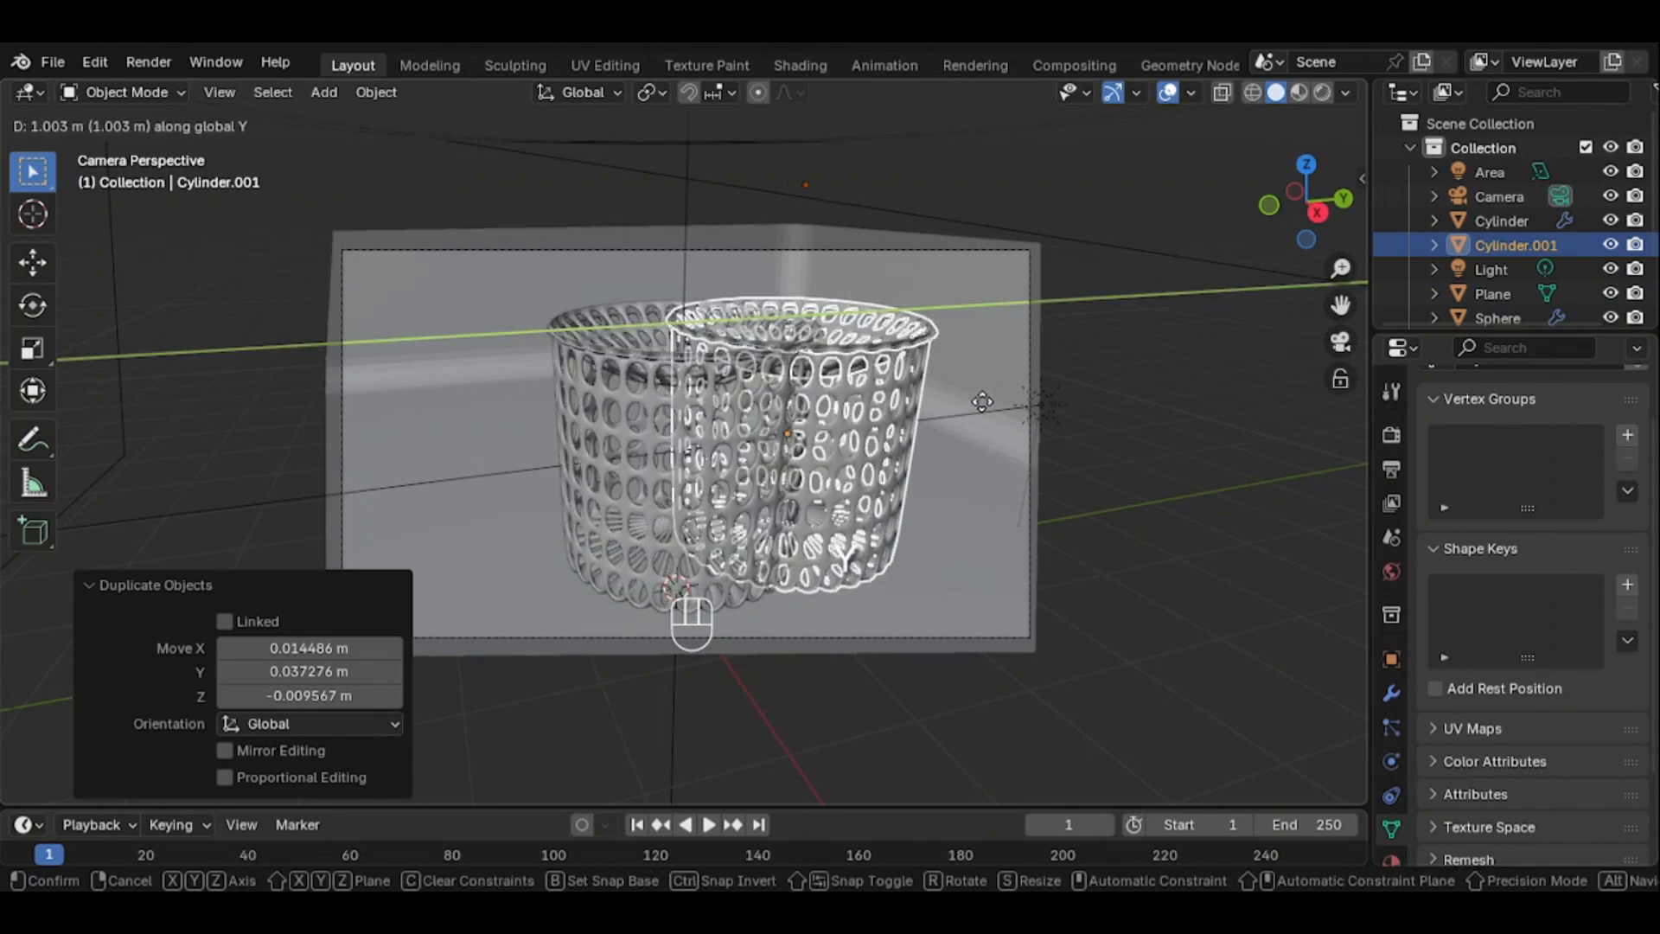
{"action": "left_click", "coordinate": [1046, 391]}
Move the original basket and its bowl about -0.887 m along Y and about -2.51 m along X, toward the back walls
{"action": "left_click_drag", "start_coordinate": [696, 331], "coordinate": [697, 470]}
{"action": "left_click_drag", "start_coordinate": [641, 331], "coordinate": [631, 464]}
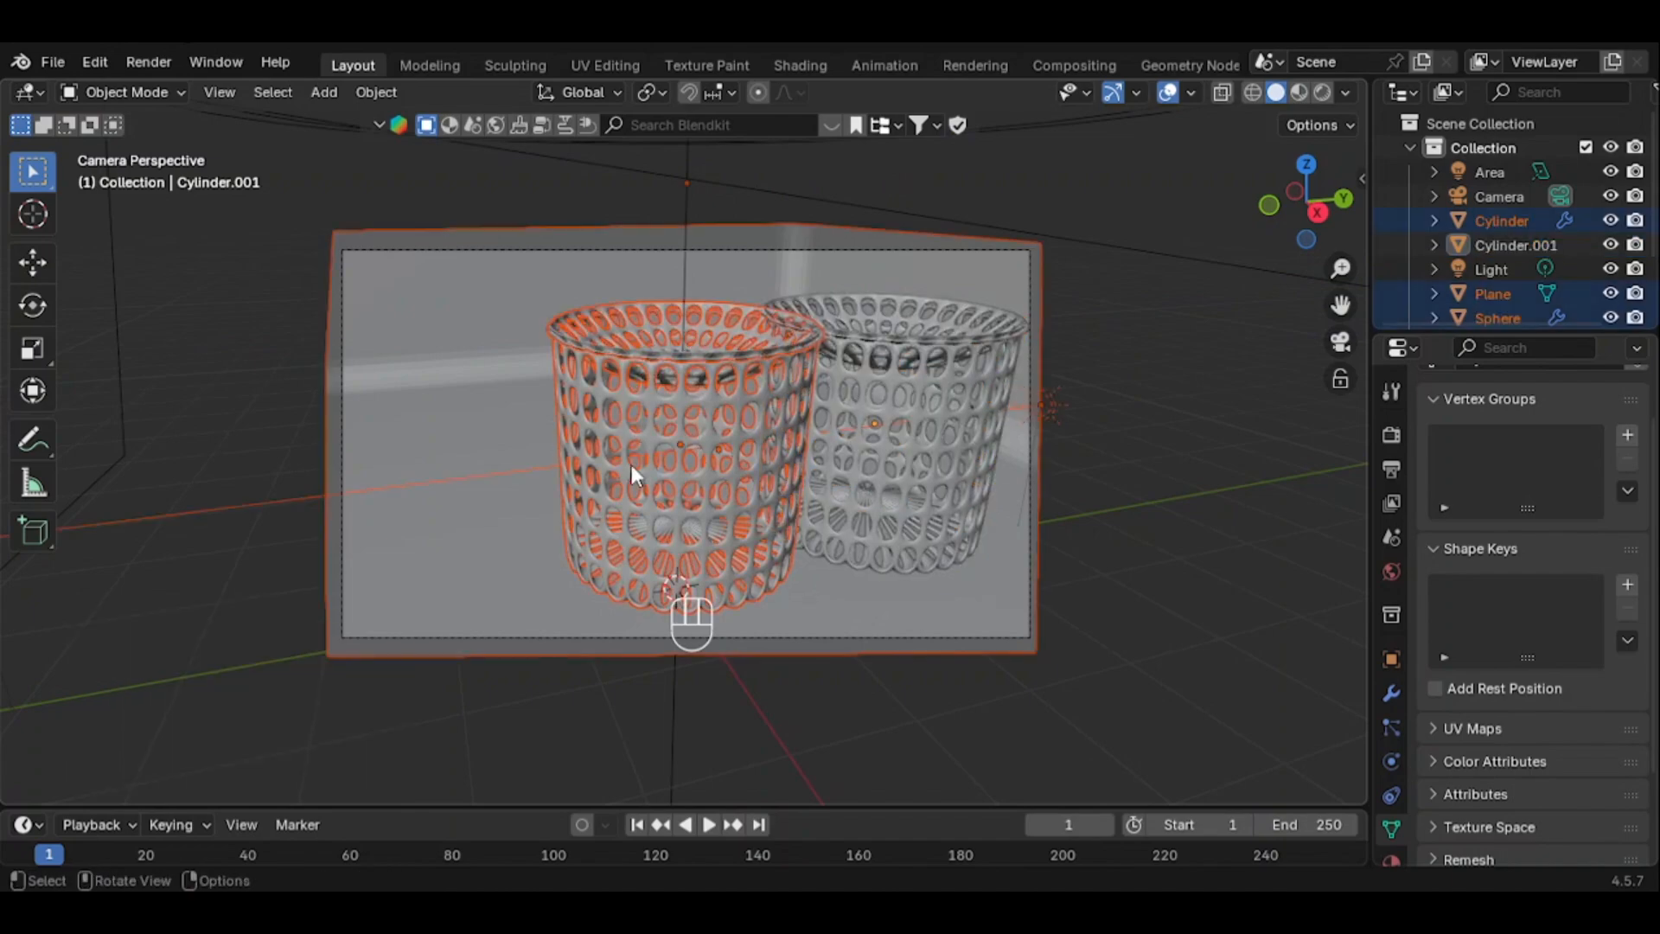
{"action": "left_click", "coordinate": [1150, 467]}
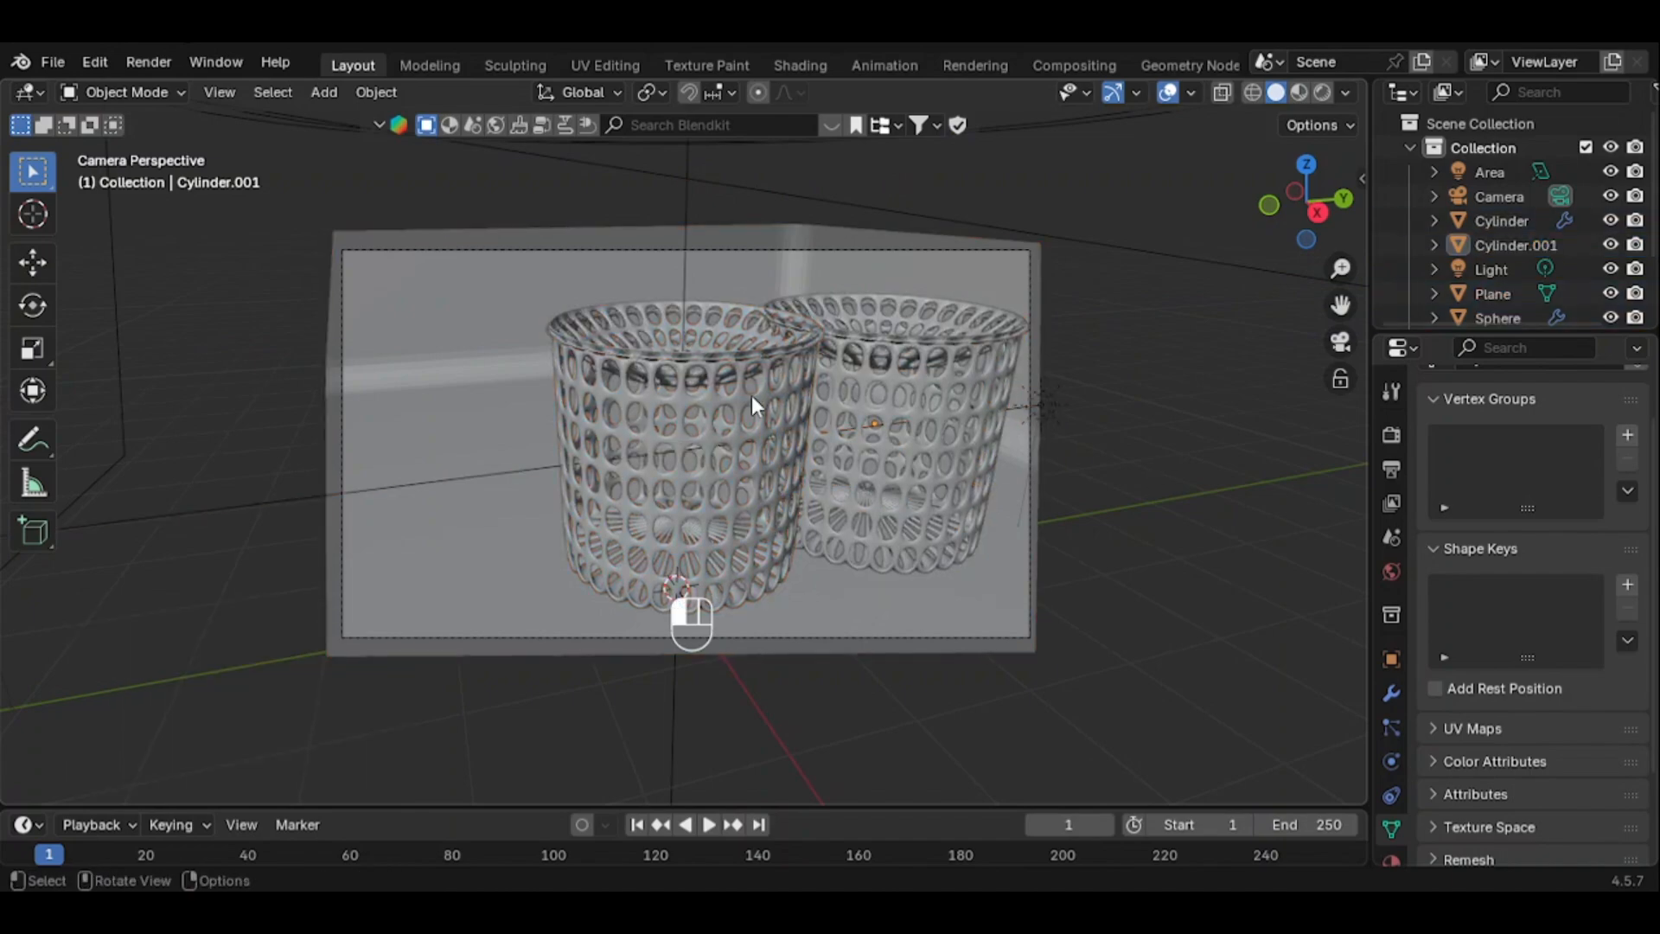
{"action": "left_click", "coordinate": [750, 396]}
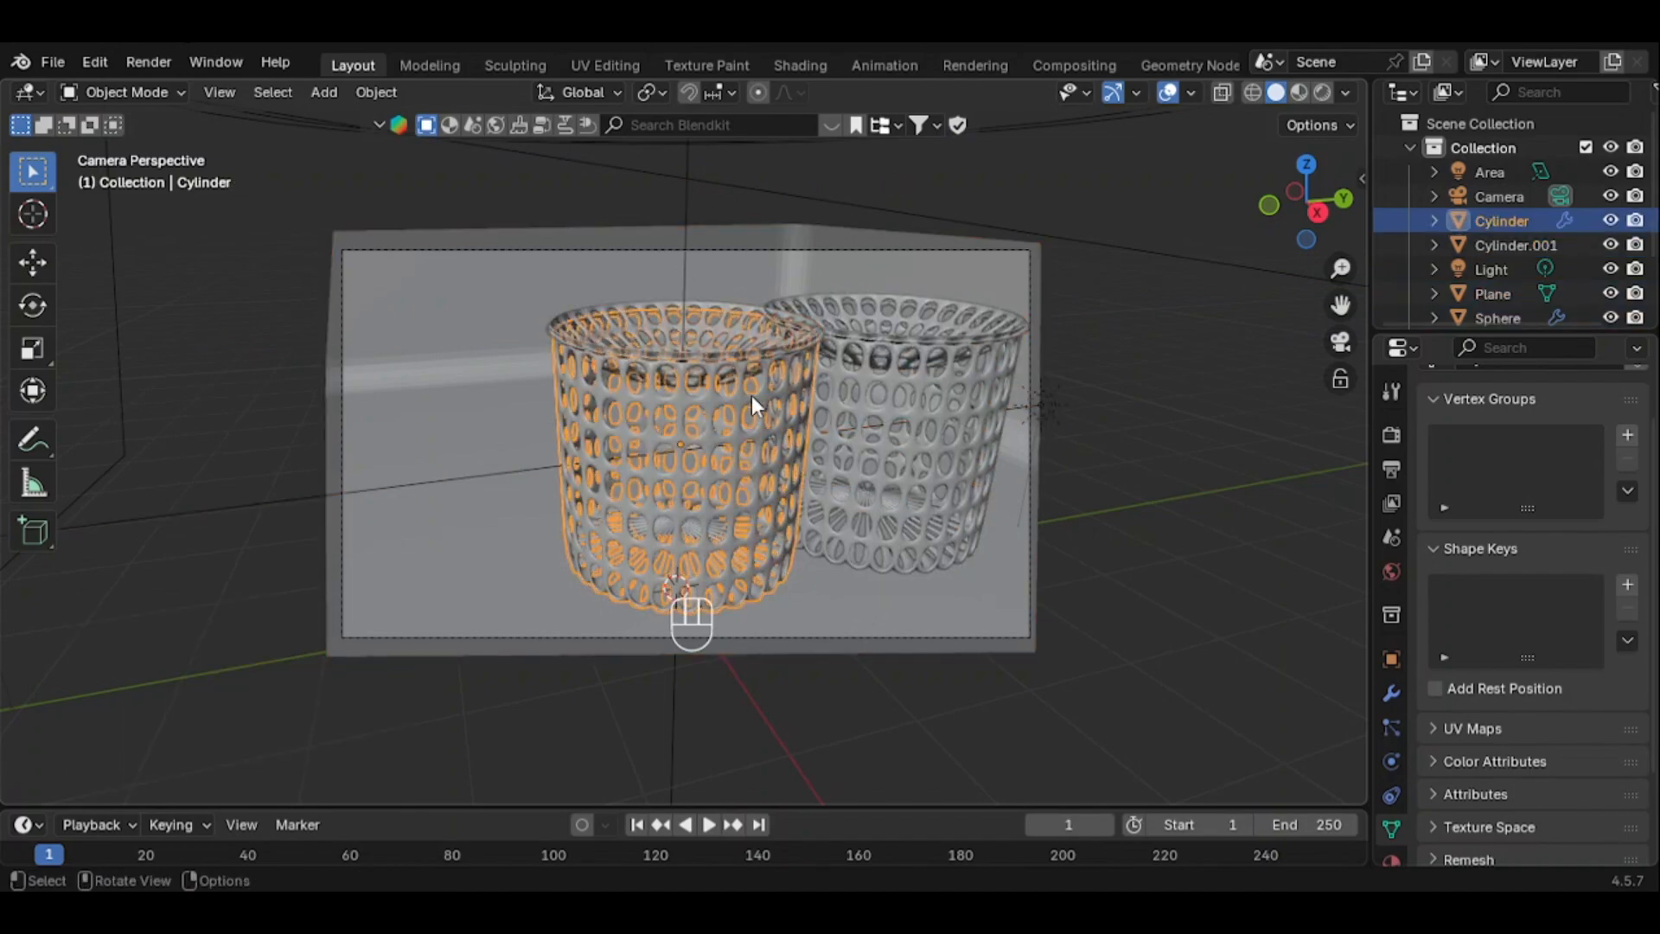
{"action": "left_click", "coordinate": [640, 304], "text": "shift"}
{"action": "key", "text": "g"}
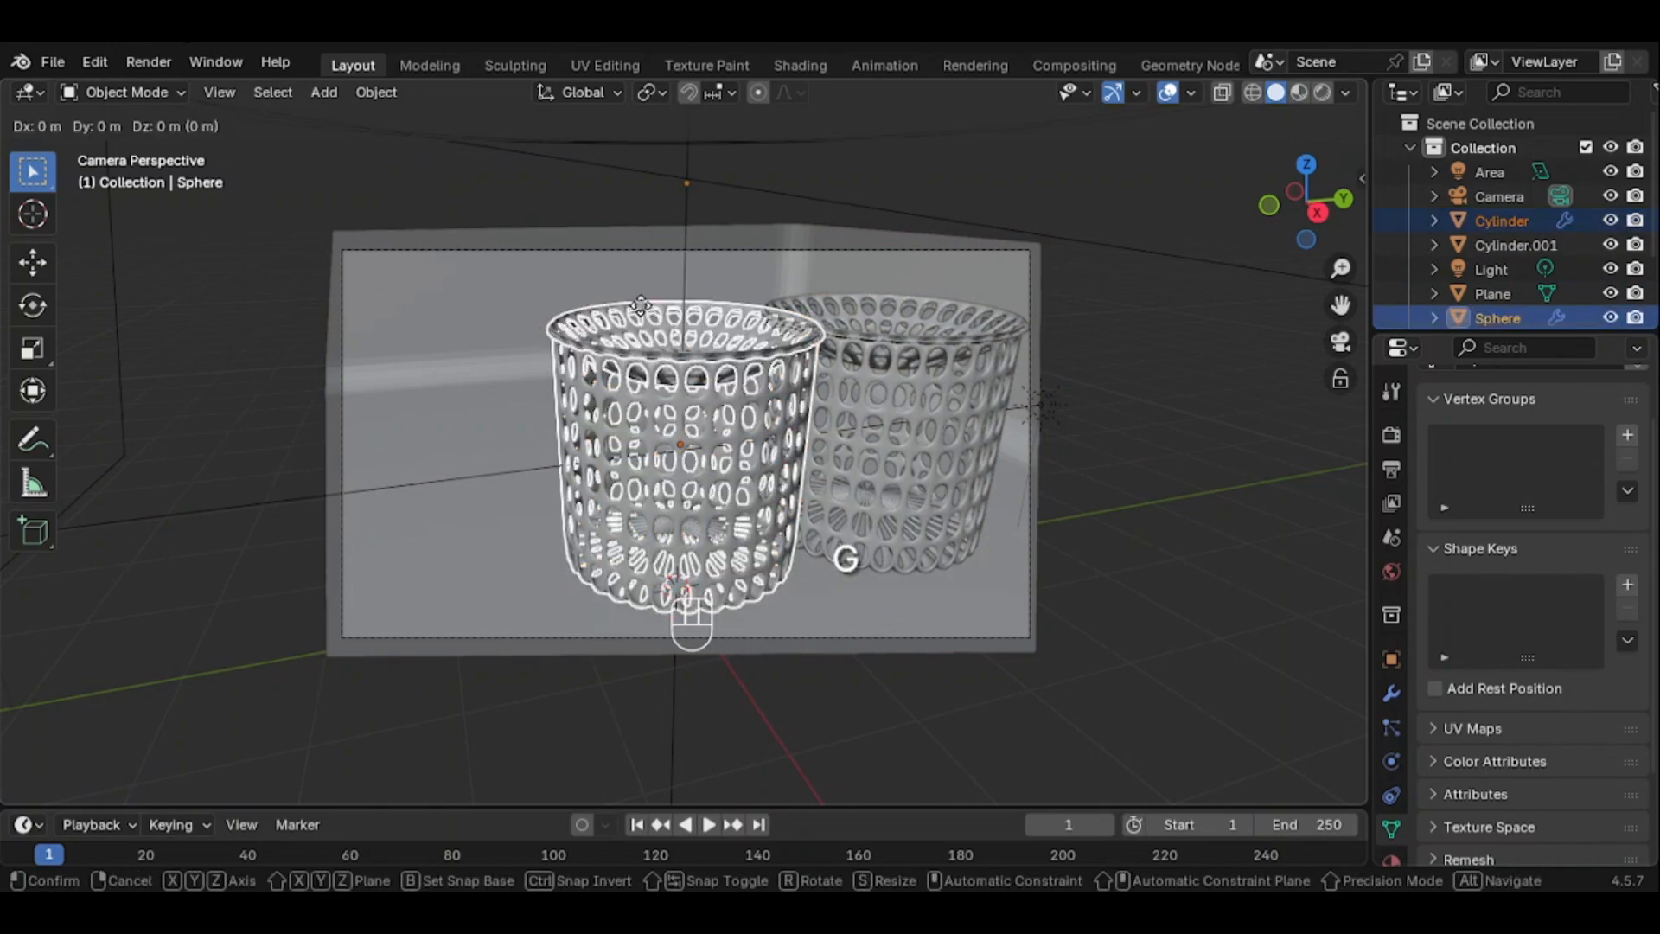
{"action": "key", "text": "y"}
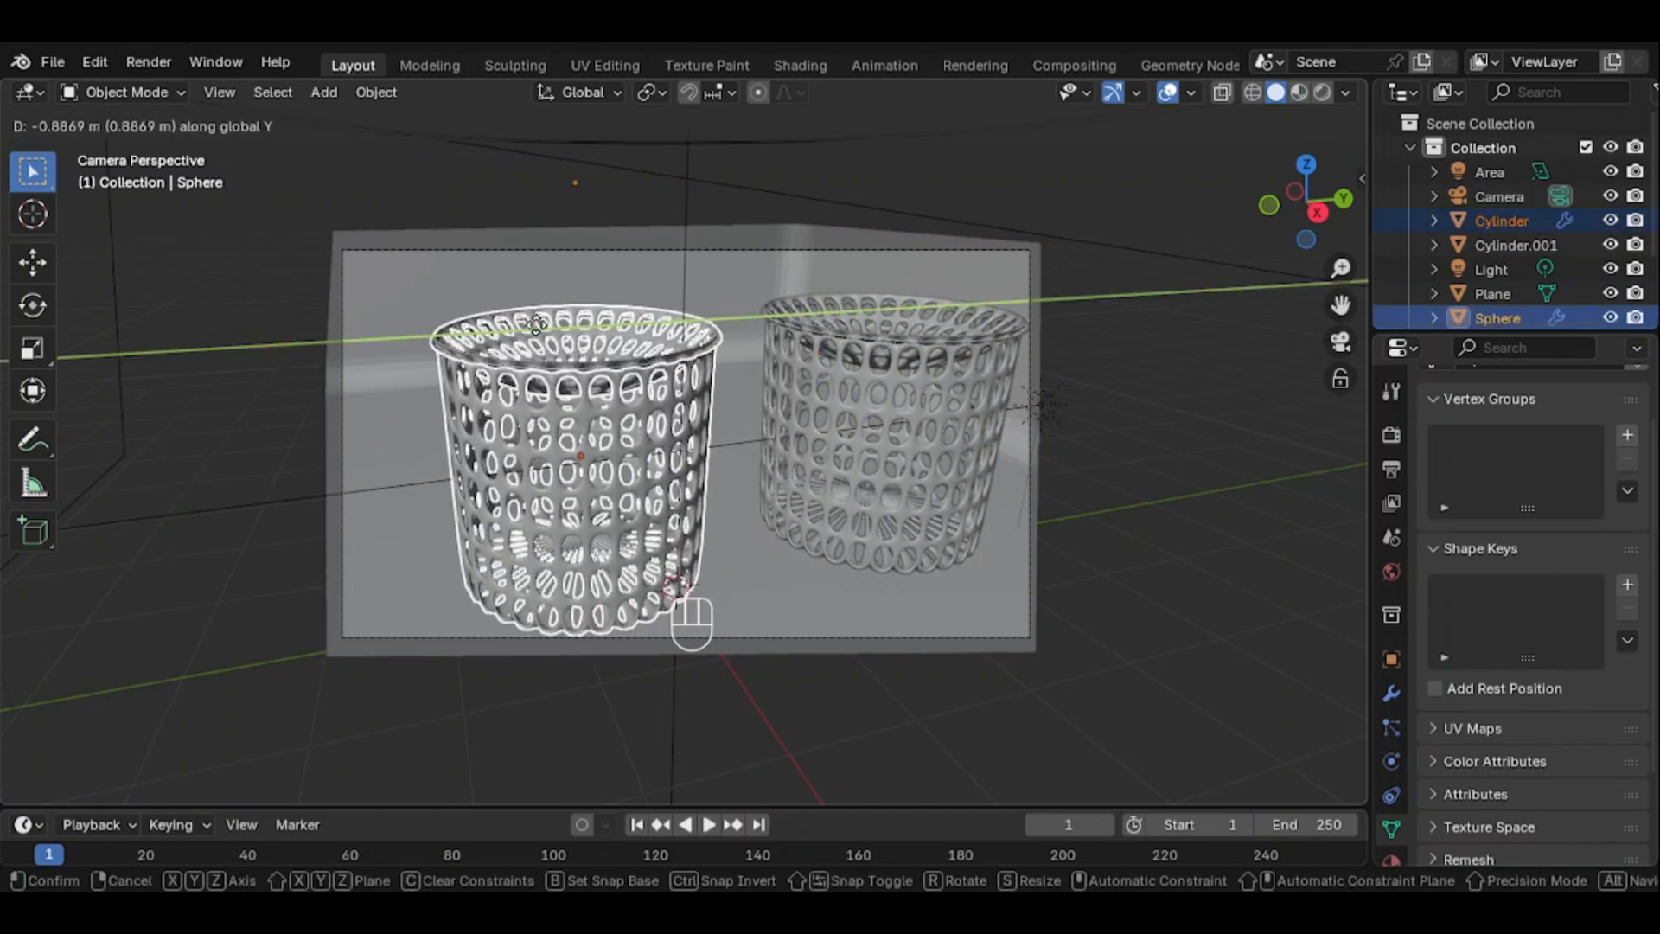
{"action": "left_click", "coordinate": [536, 324]}
{"action": "key", "text": "g"}
{"action": "key", "text": "x"}
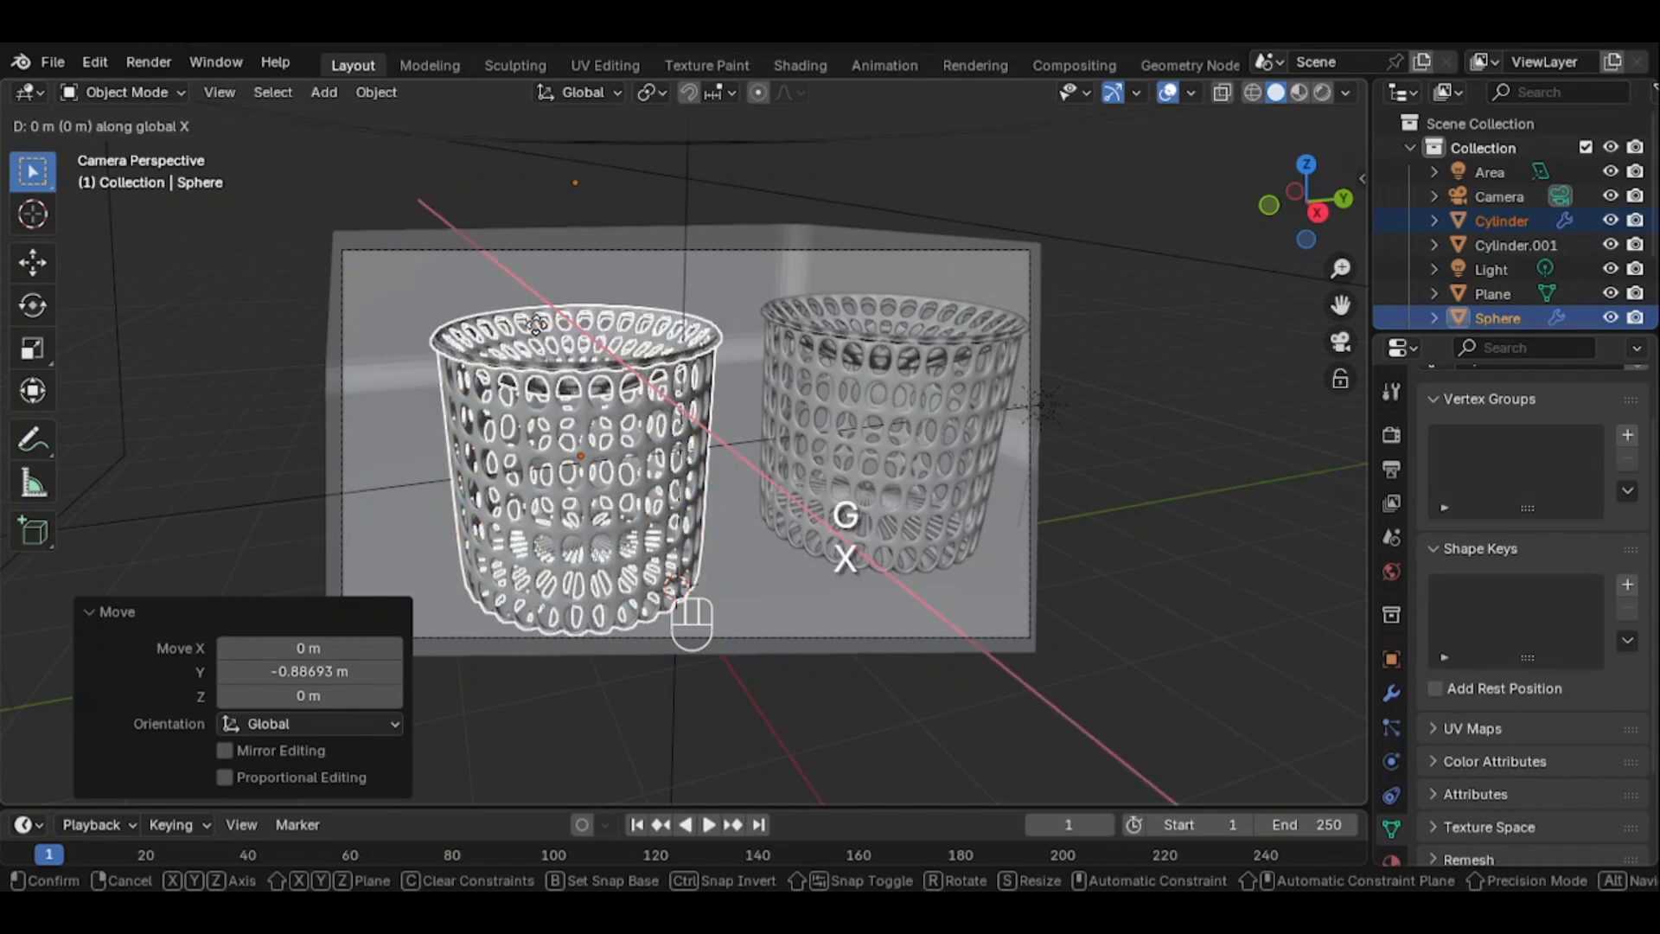
{"action": "left_click", "coordinate": [488, 278]}
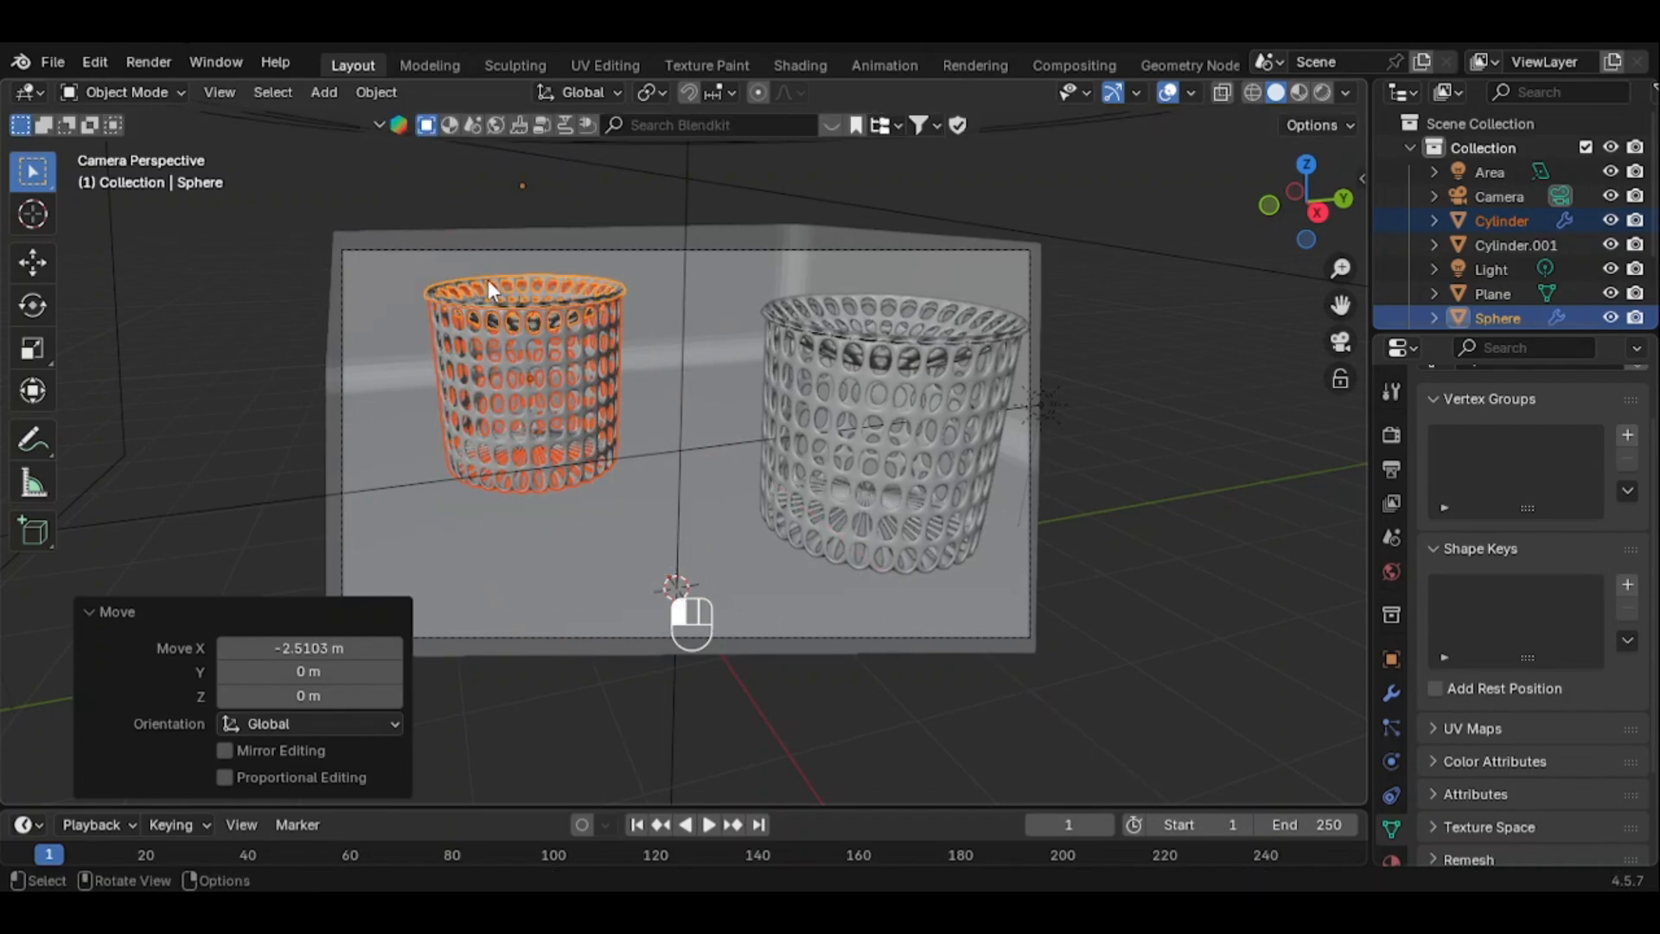
Move the duplicate basket and its bowl together about -1.261 m along Y
{"action": "left_click_drag", "start_coordinate": [932, 332], "coordinate": [901, 391]}
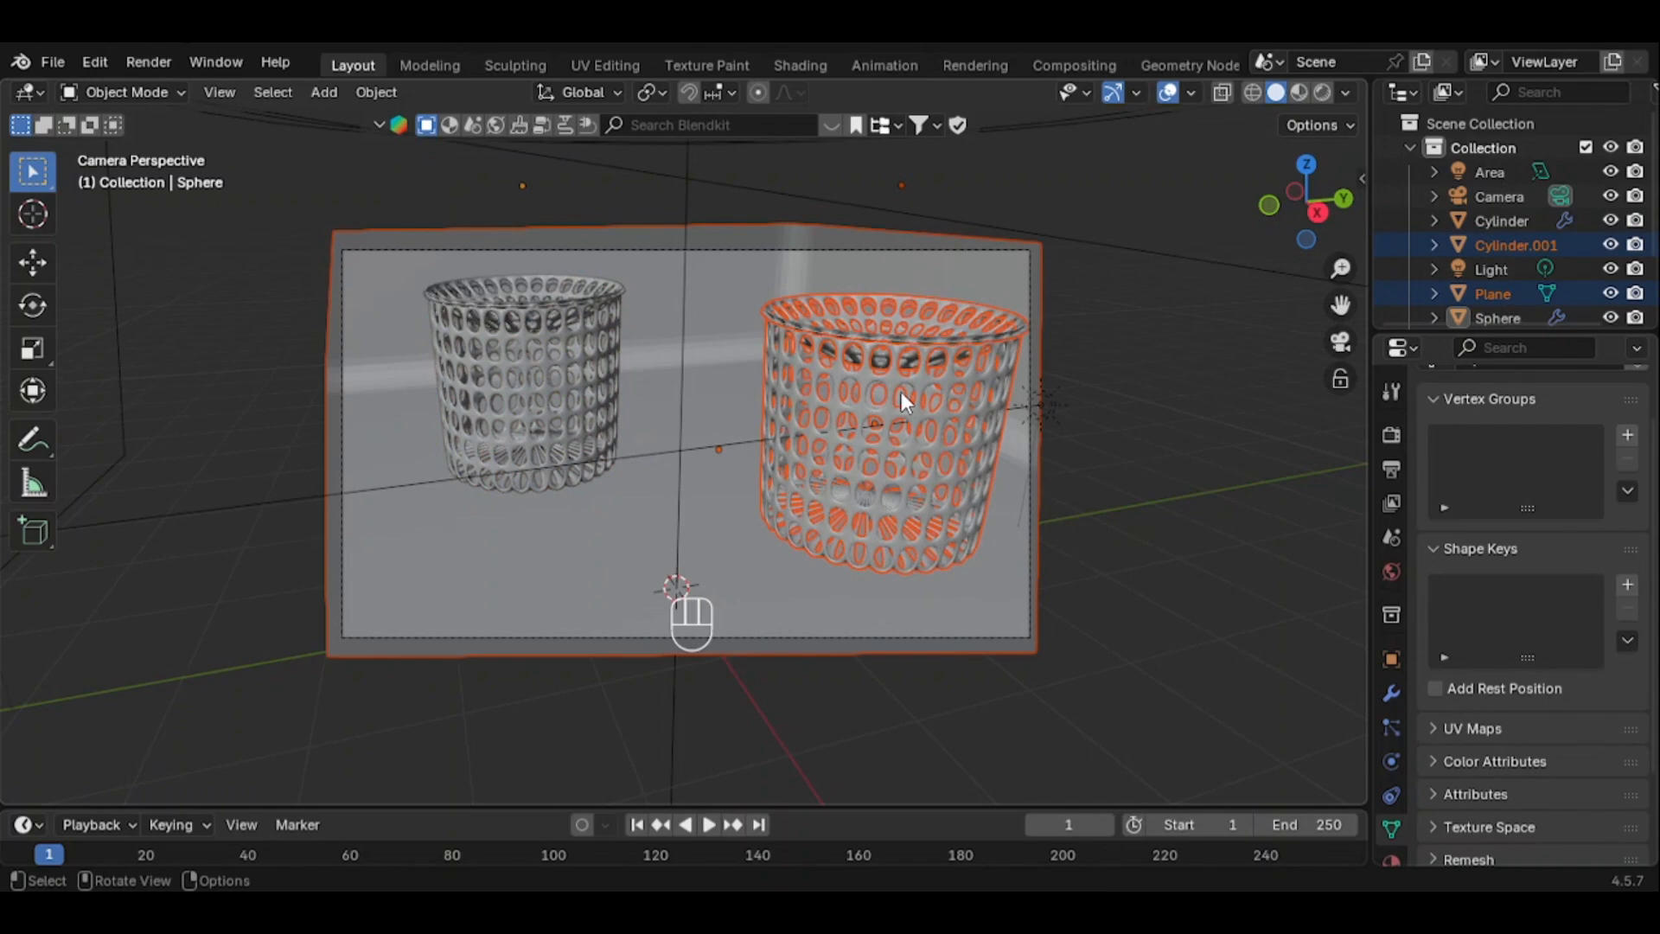
{"action": "left_click", "coordinate": [1180, 346]}
{"action": "left_click", "coordinate": [904, 314], "text": "shift"}
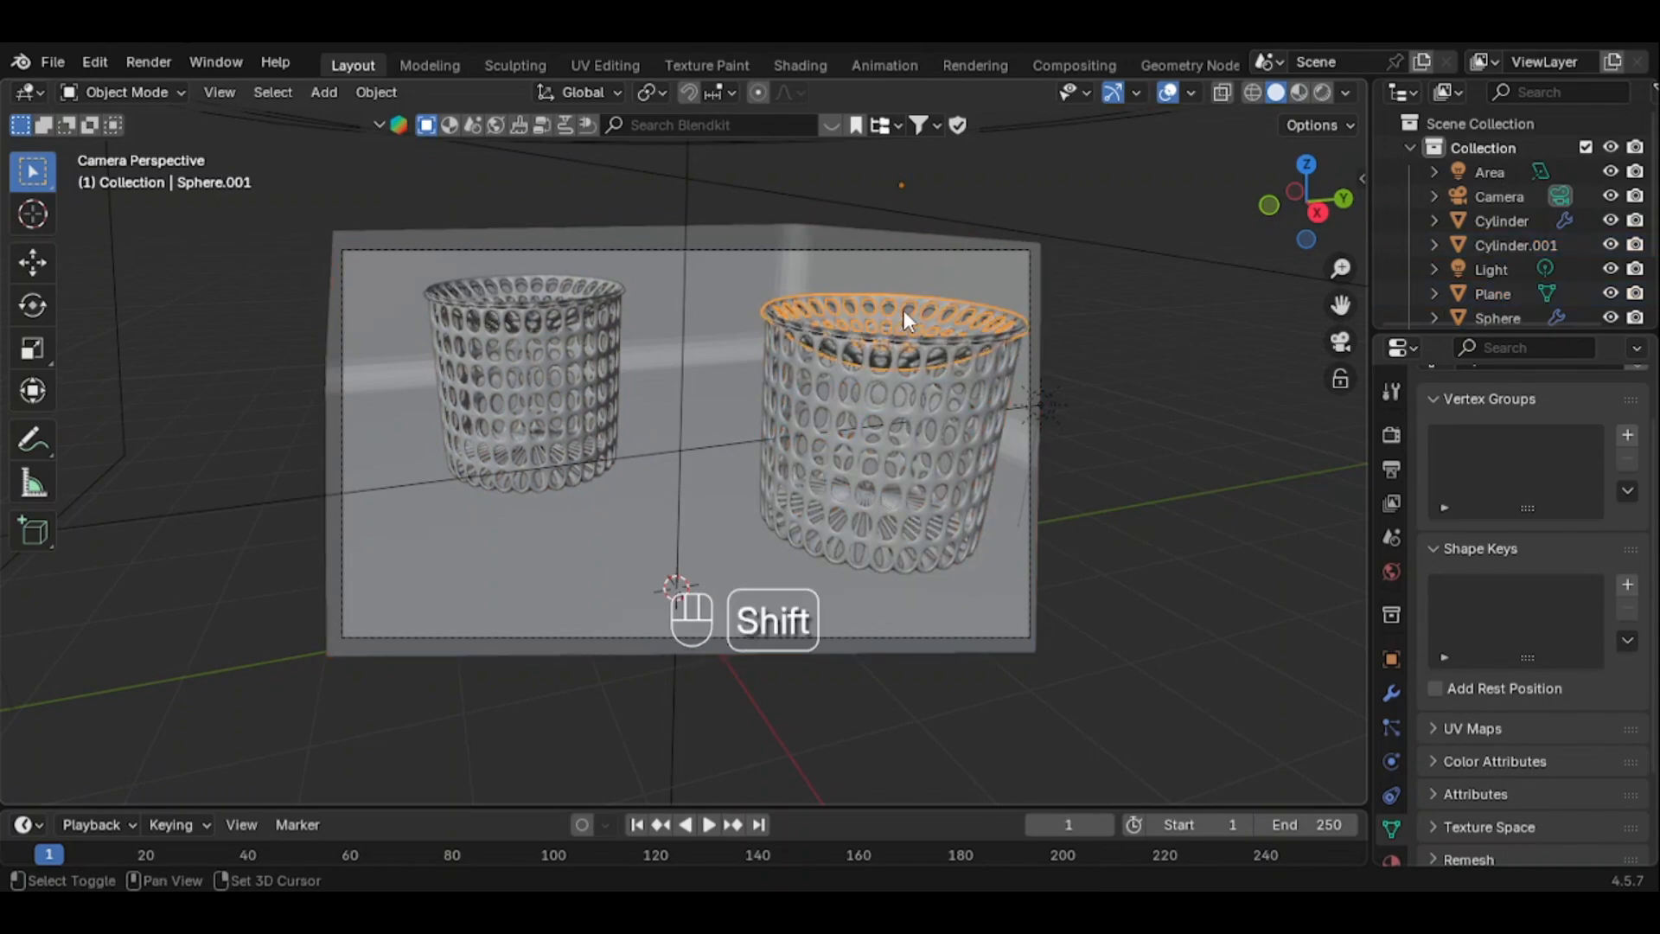
{"action": "left_click", "coordinate": [882, 419], "text": "shift"}
{"action": "key", "text": "g"}
{"action": "key", "text": "y"}
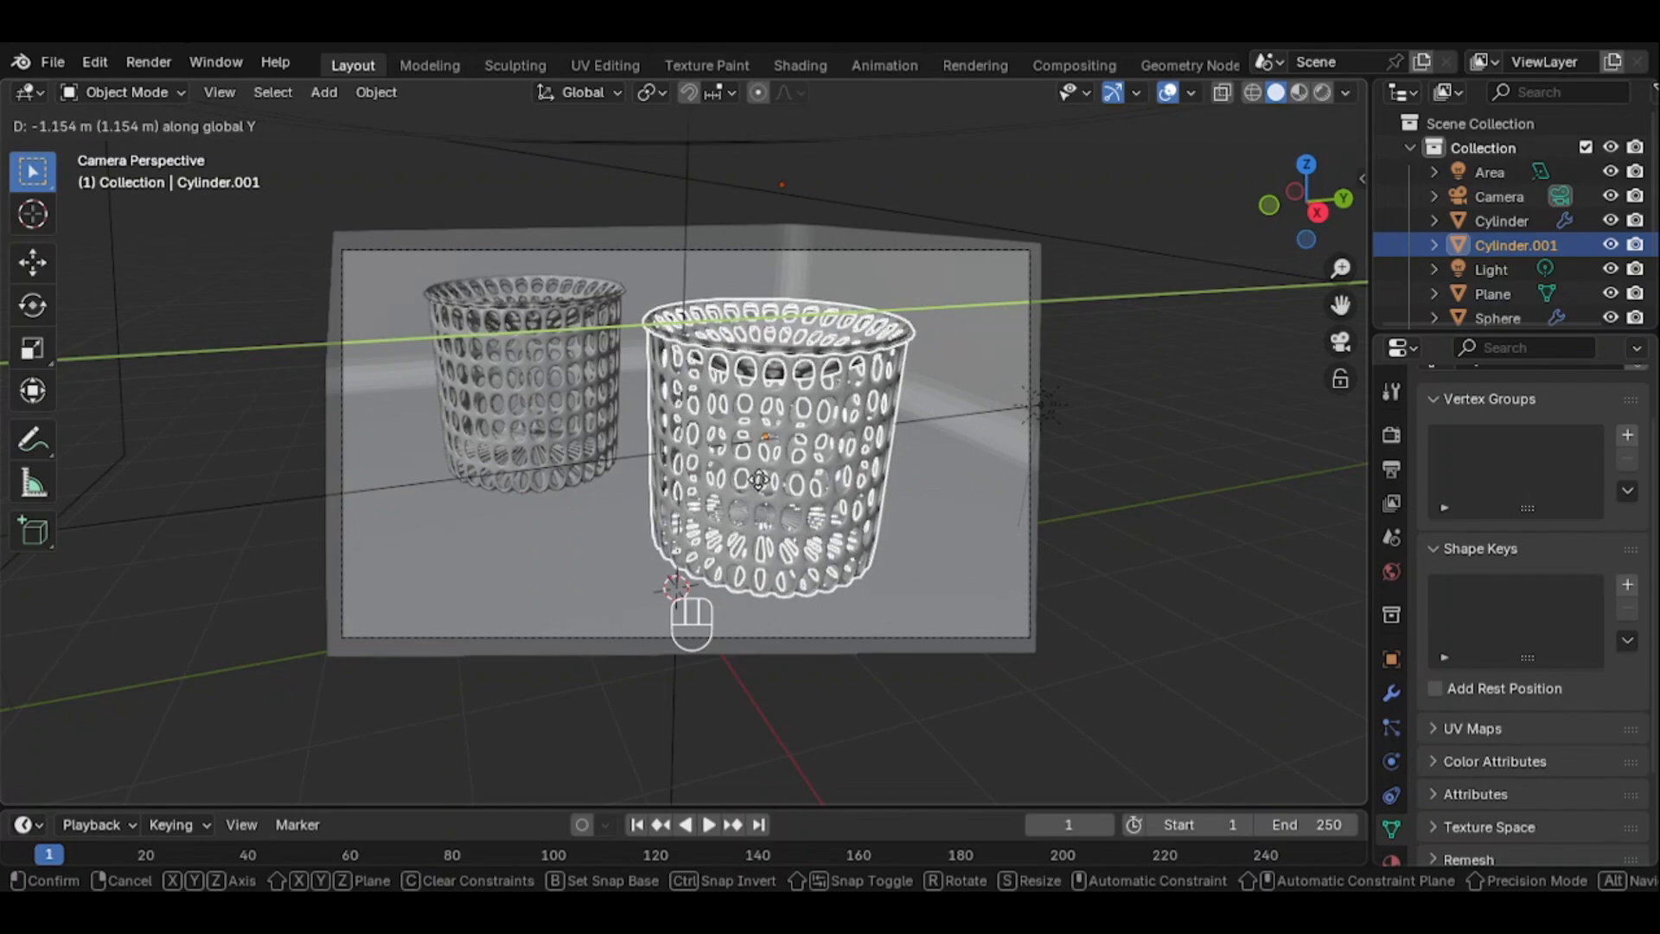
{"action": "left_click", "coordinate": [760, 481]}
Raise only the front basket's bowl about 0.34 m along Z
{"action": "left_click", "coordinate": [804, 306]}
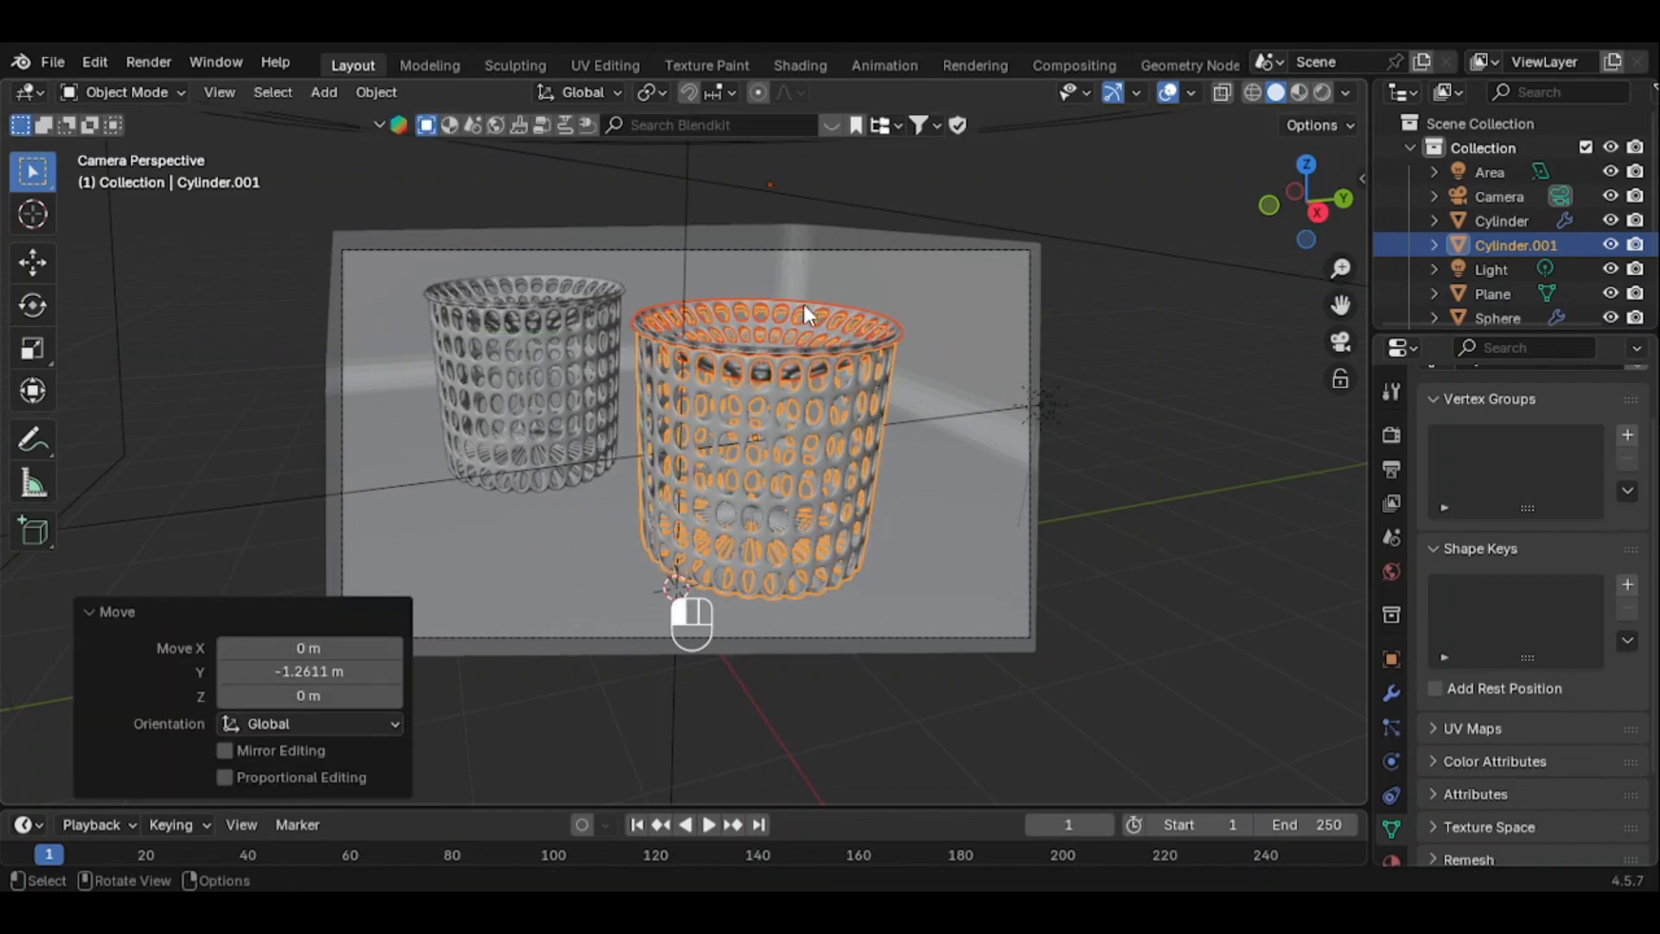
{"action": "left_click", "coordinate": [794, 307]}
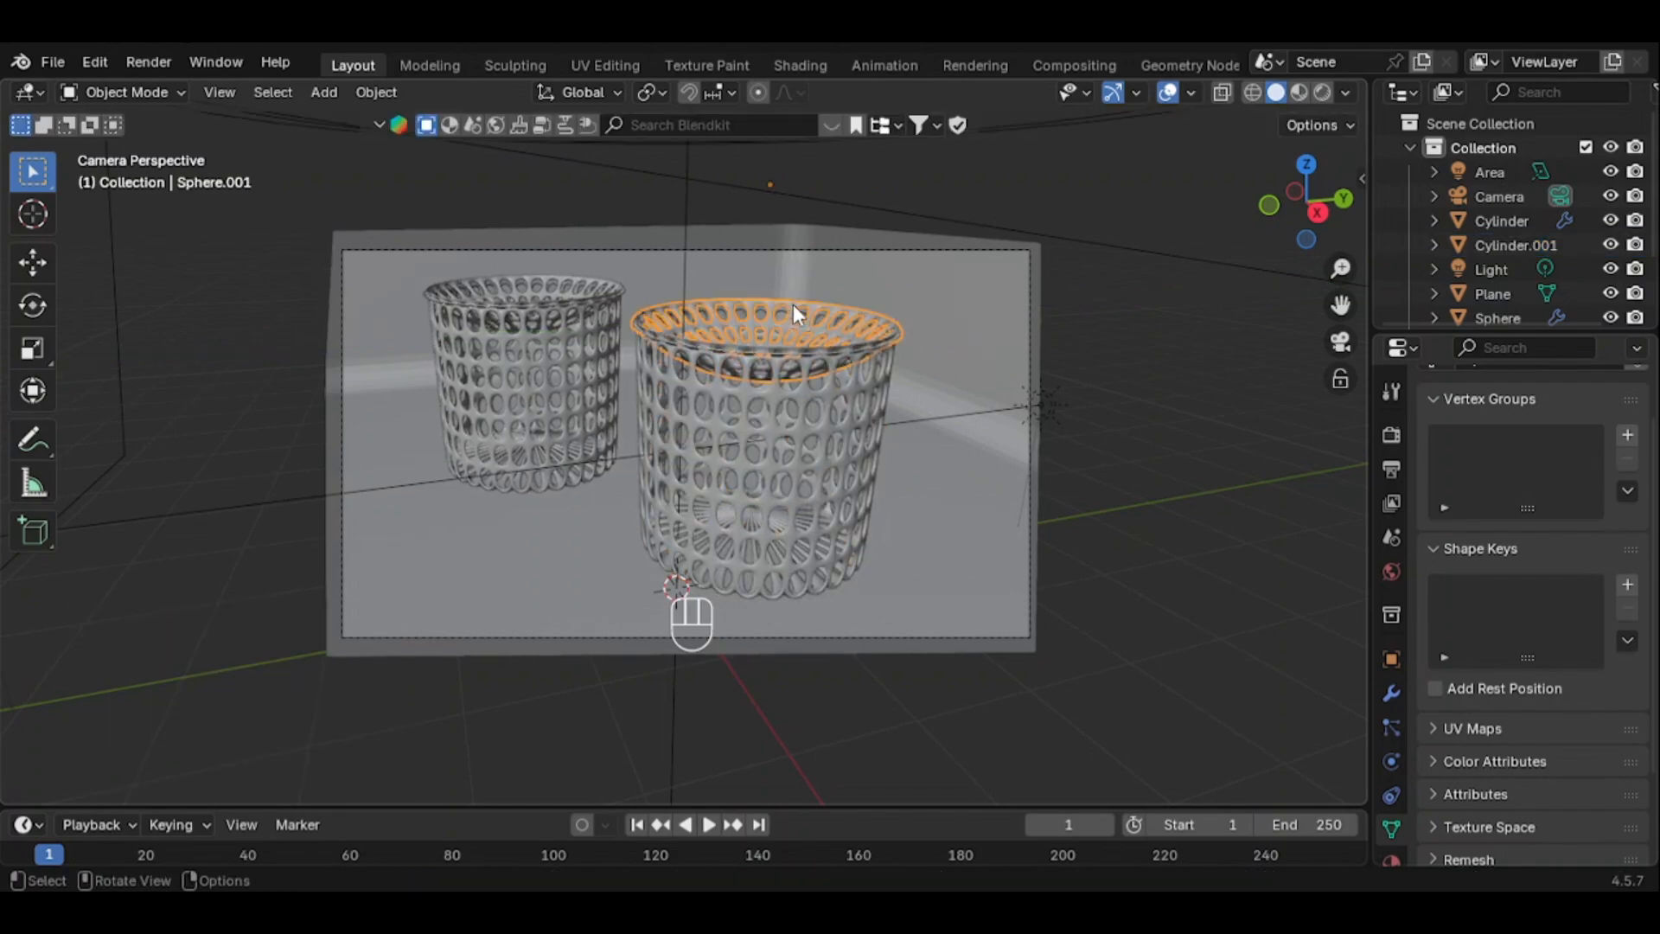
{"action": "key", "text": "g"}
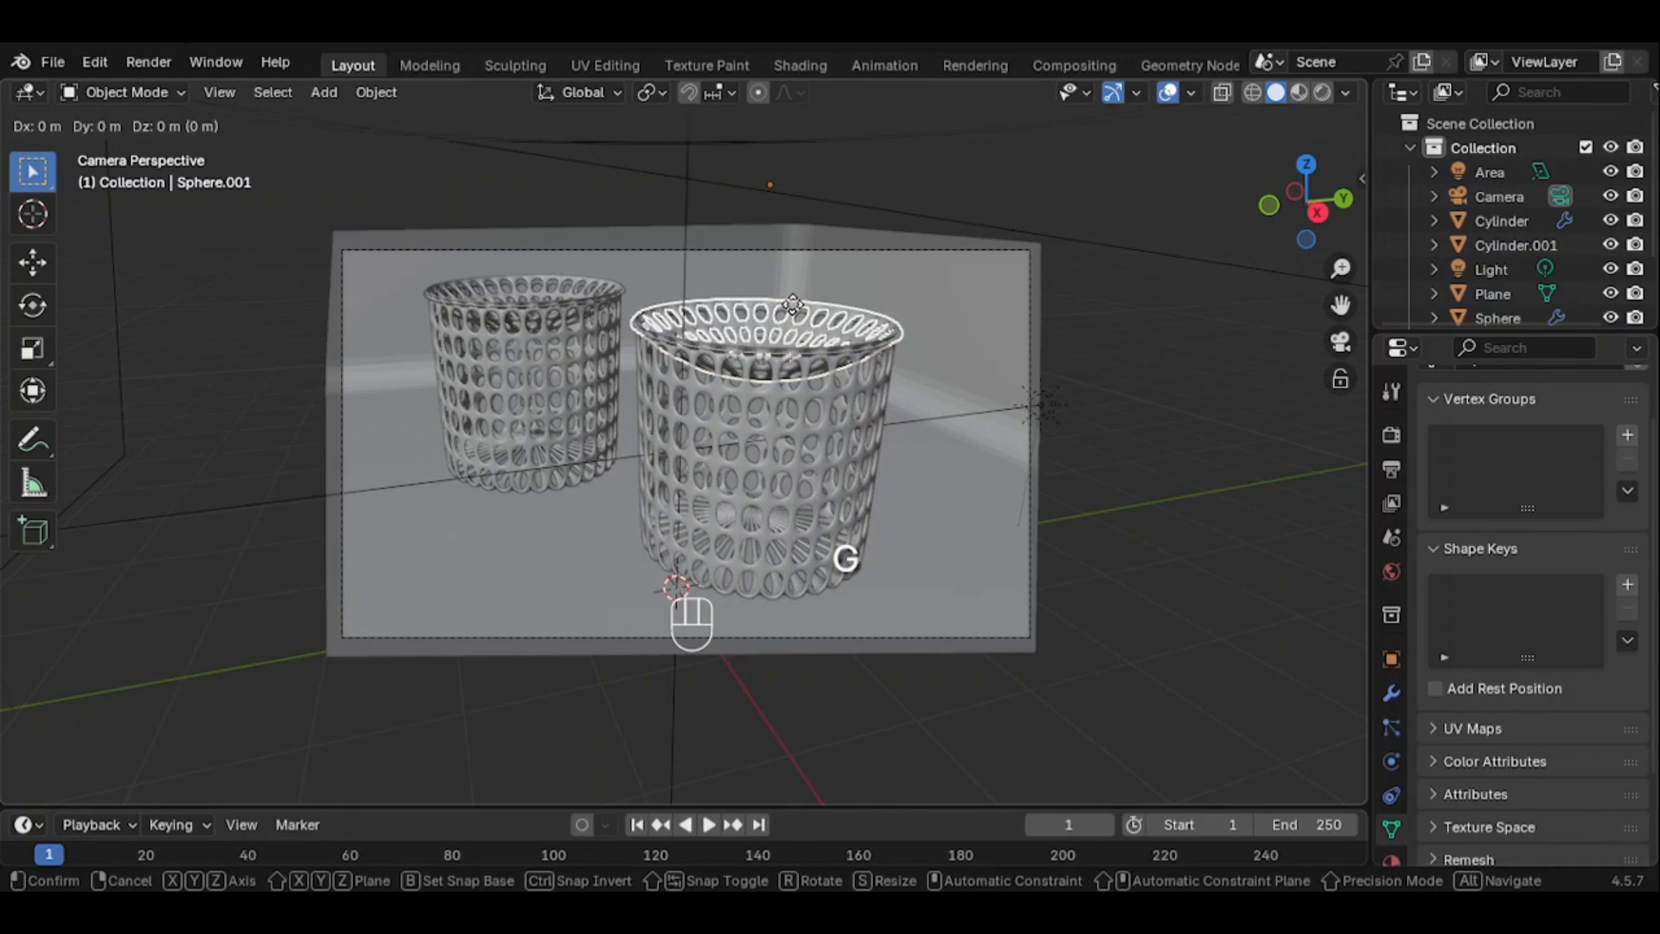
{"action": "key", "text": "z"}
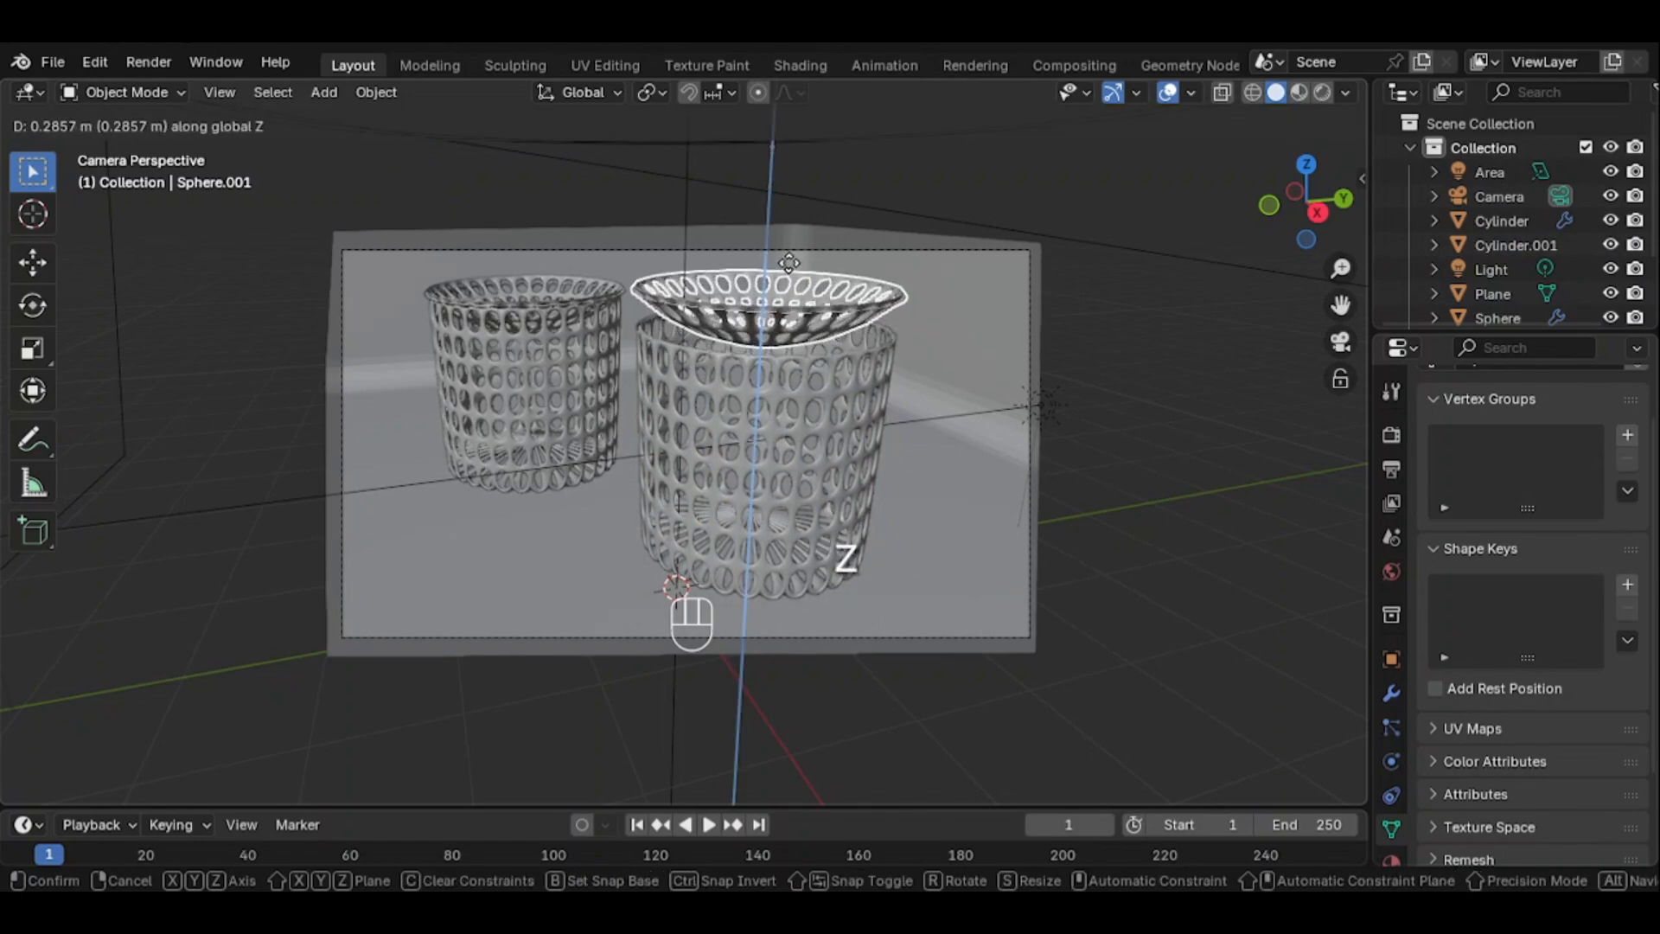
{"action": "left_click", "coordinate": [788, 257]}
Rotate the front basket's bowl -191° about X and move it about -2.617 m along Z so it sits as a tilted lid
{"action": "key", "text": "r"}
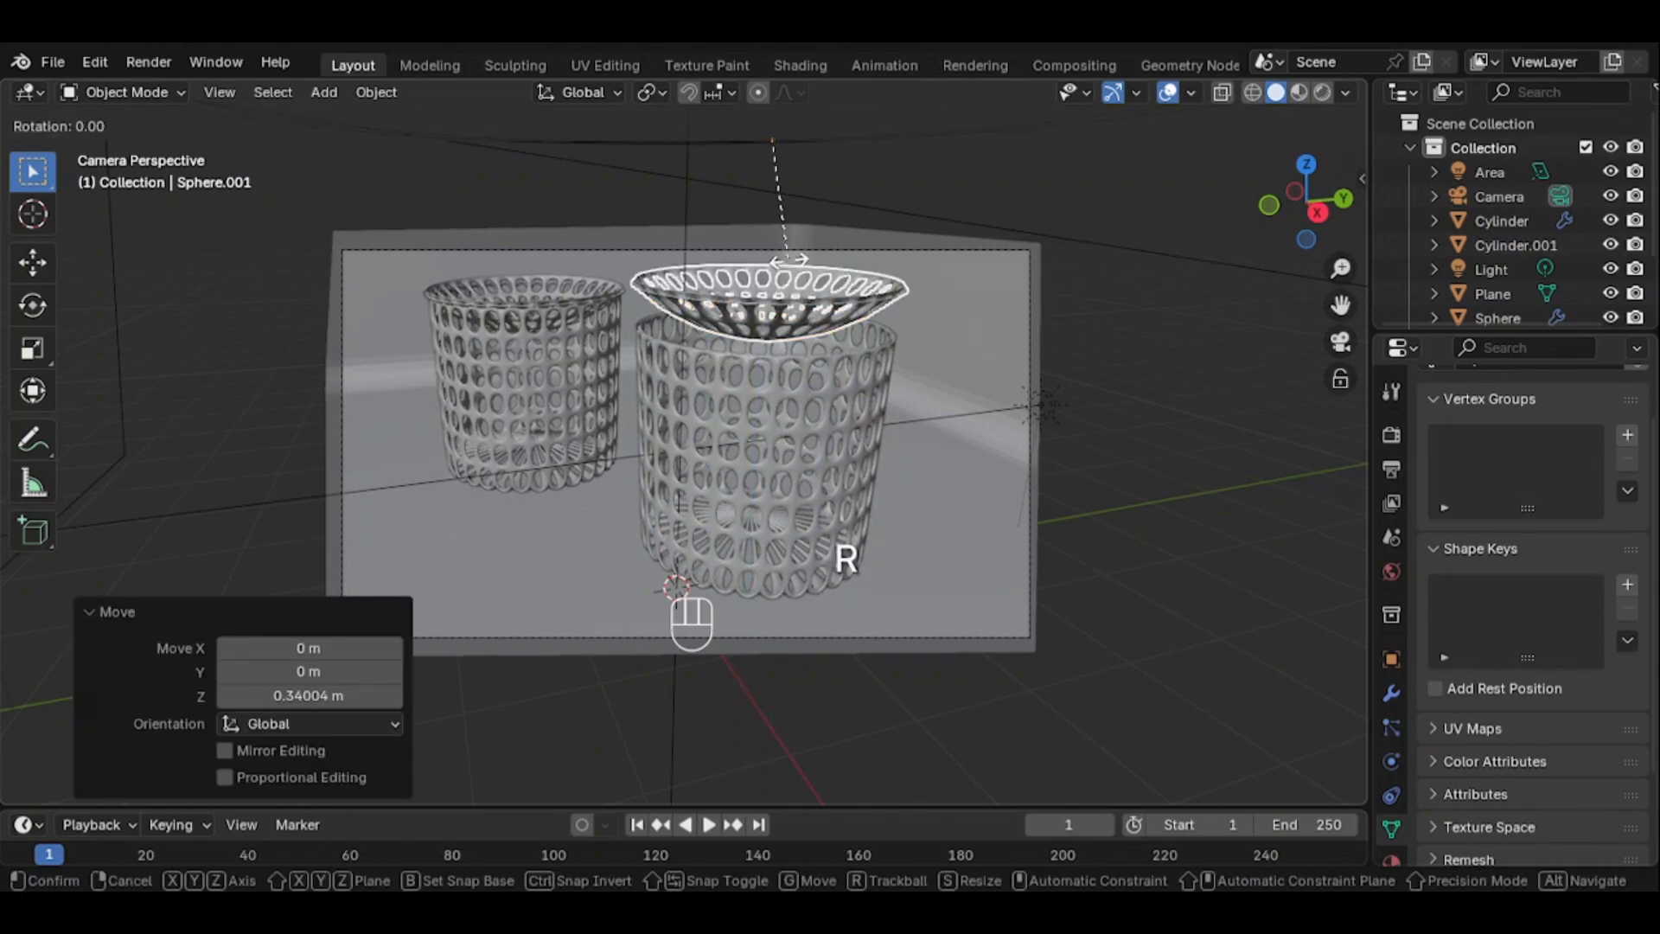
{"action": "key", "text": "x"}
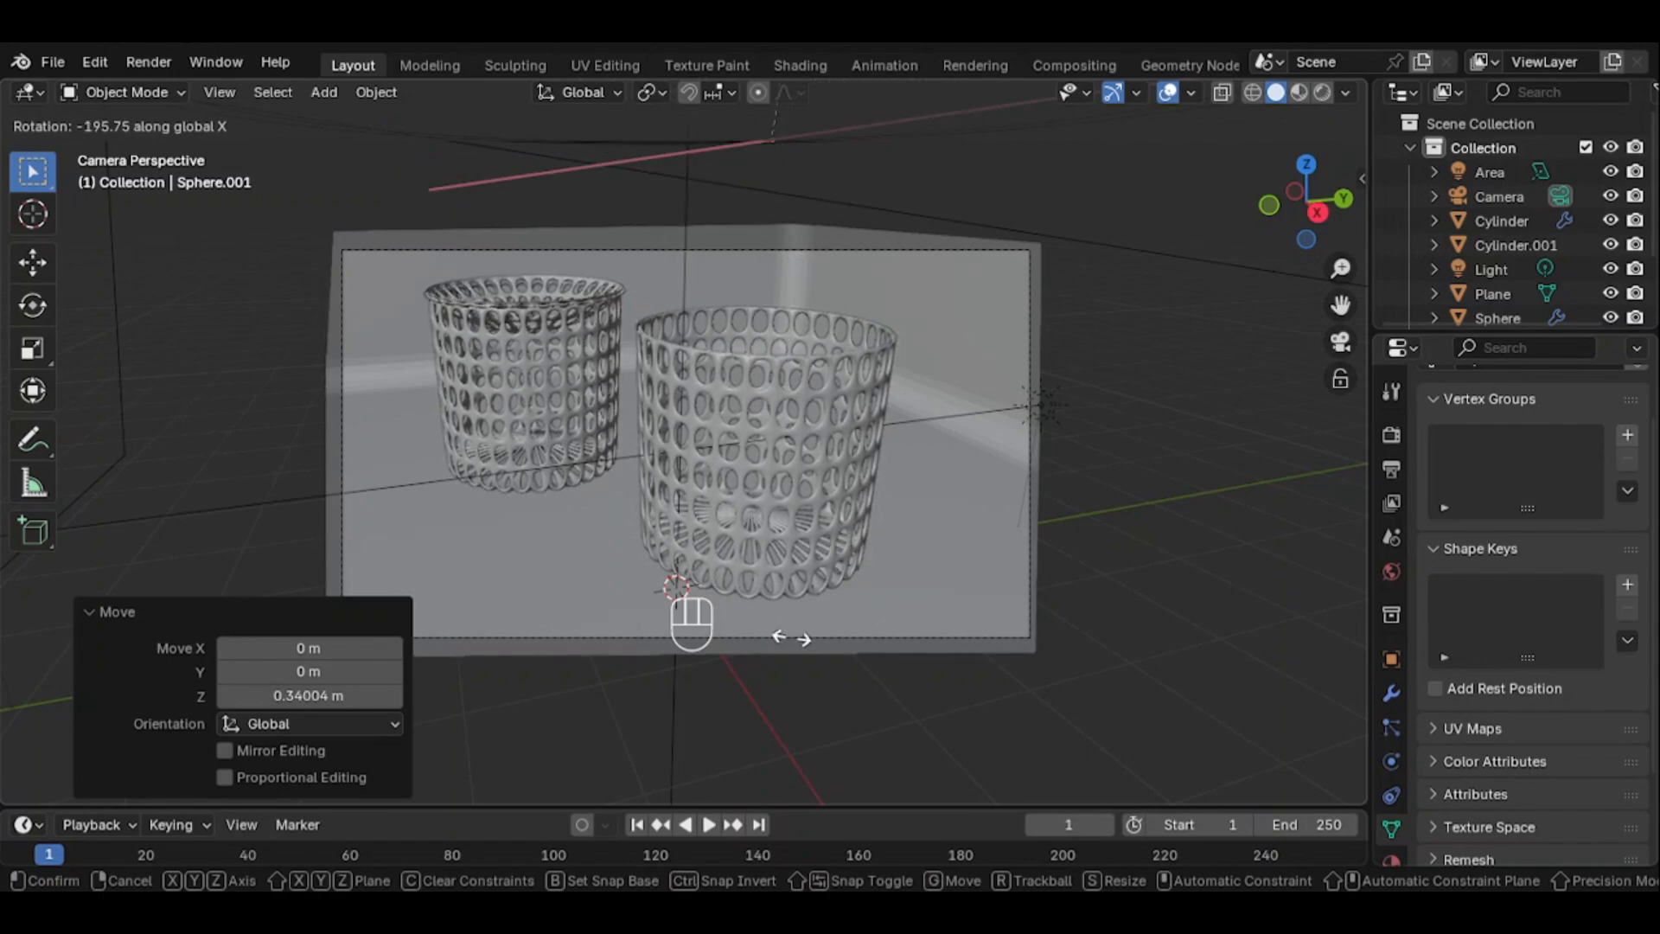
{"action": "left_click", "coordinate": [784, 645]}
{"action": "key", "text": "g"}
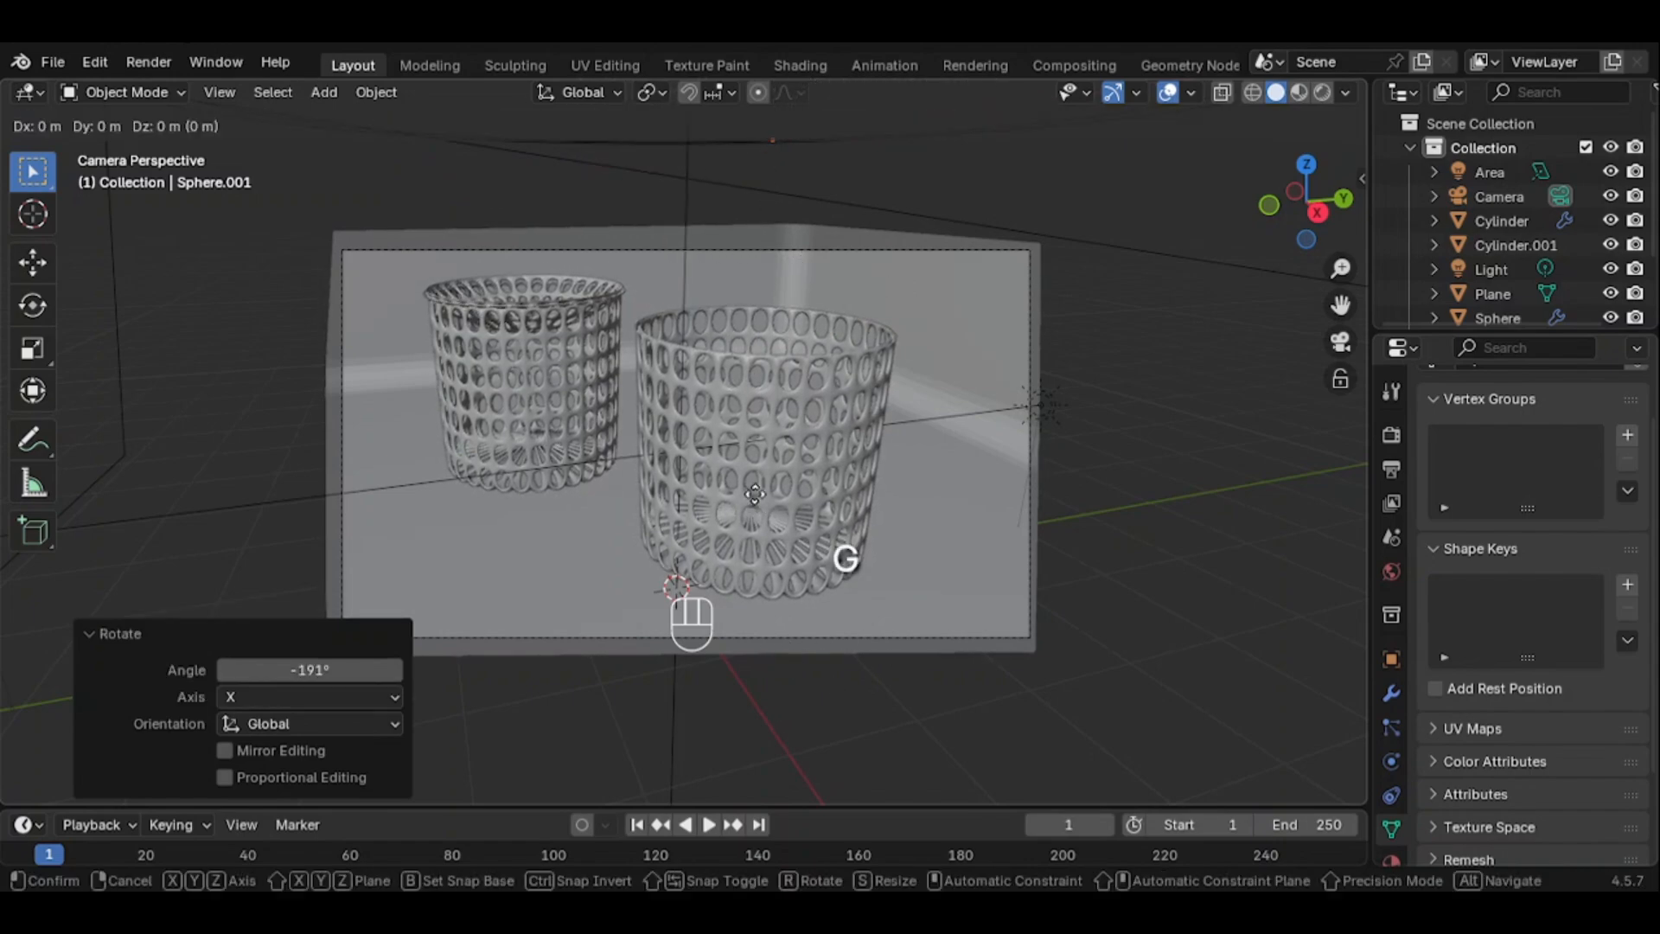
{"action": "key", "text": "z"}
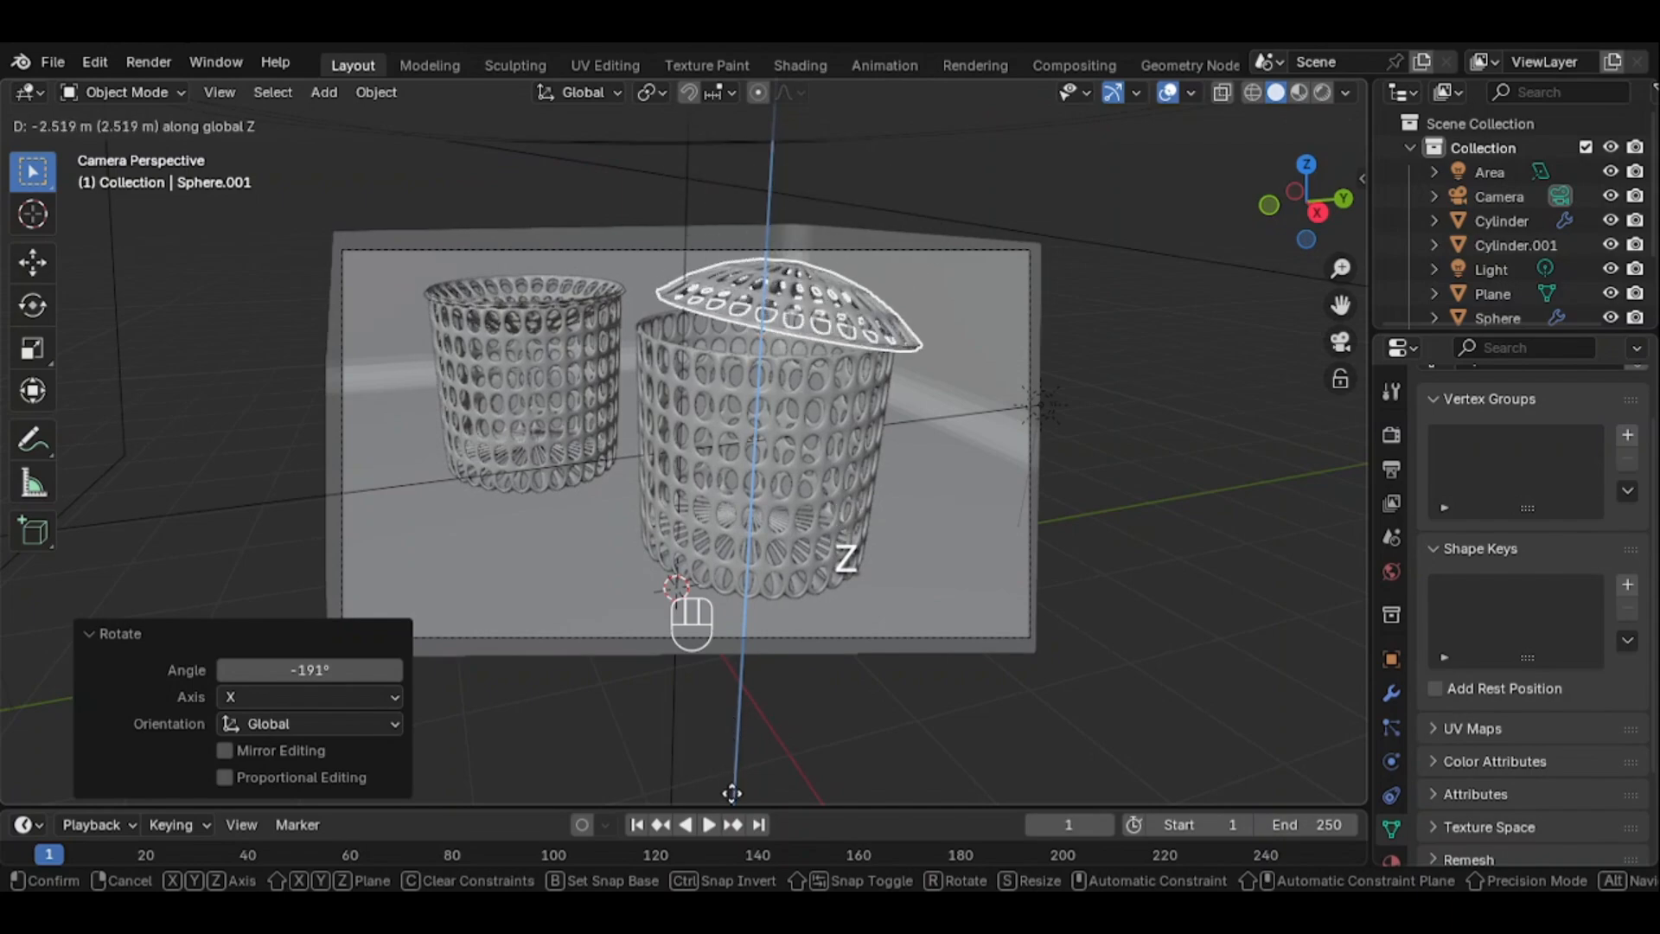
{"action": "left_click", "coordinate": [722, 78]}
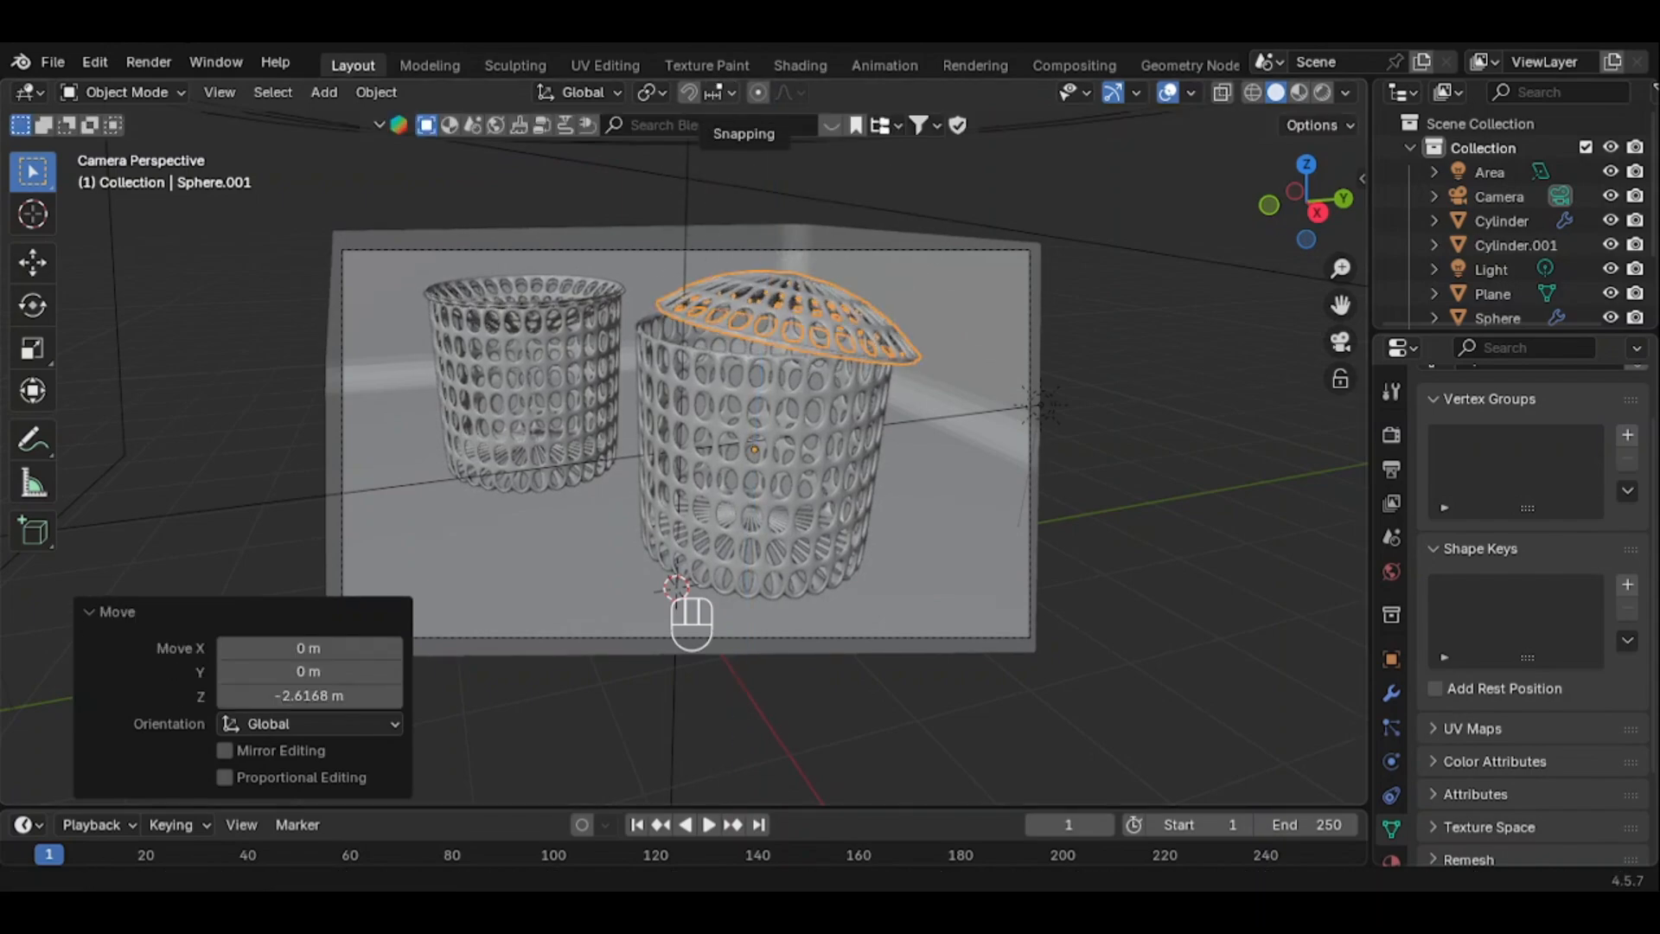
Rotate the front basket's lid about 11° around X so it sits level on the rim, and check it in a rendered preview
{"action": "key", "text": "r"}
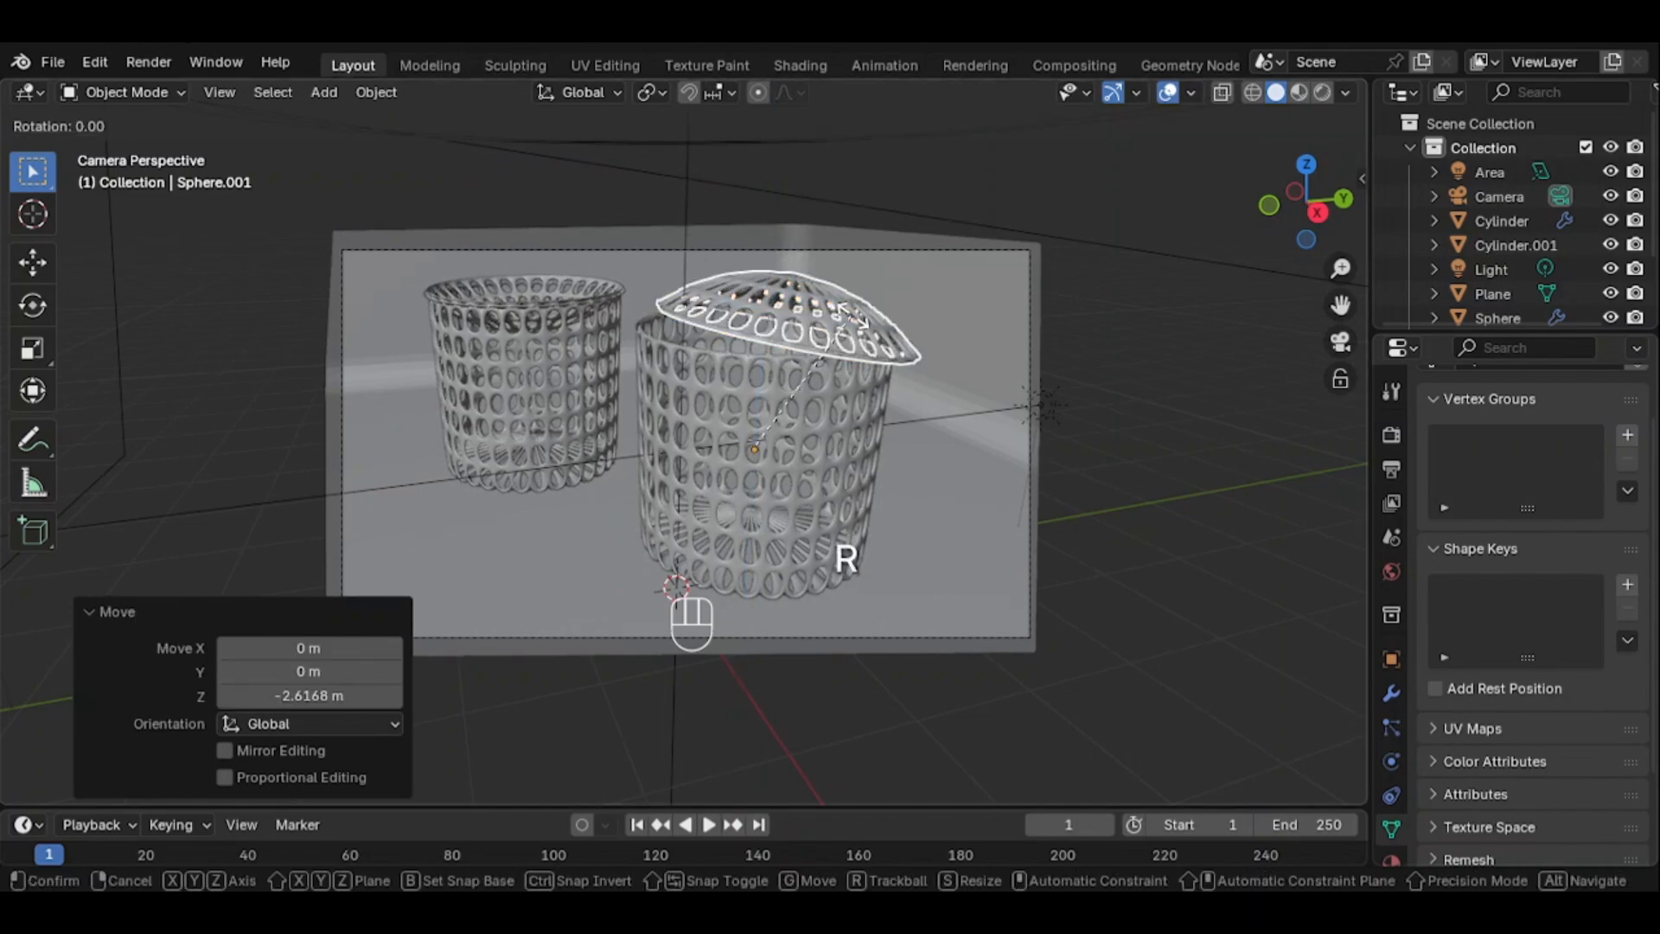
{"action": "key", "text": "x"}
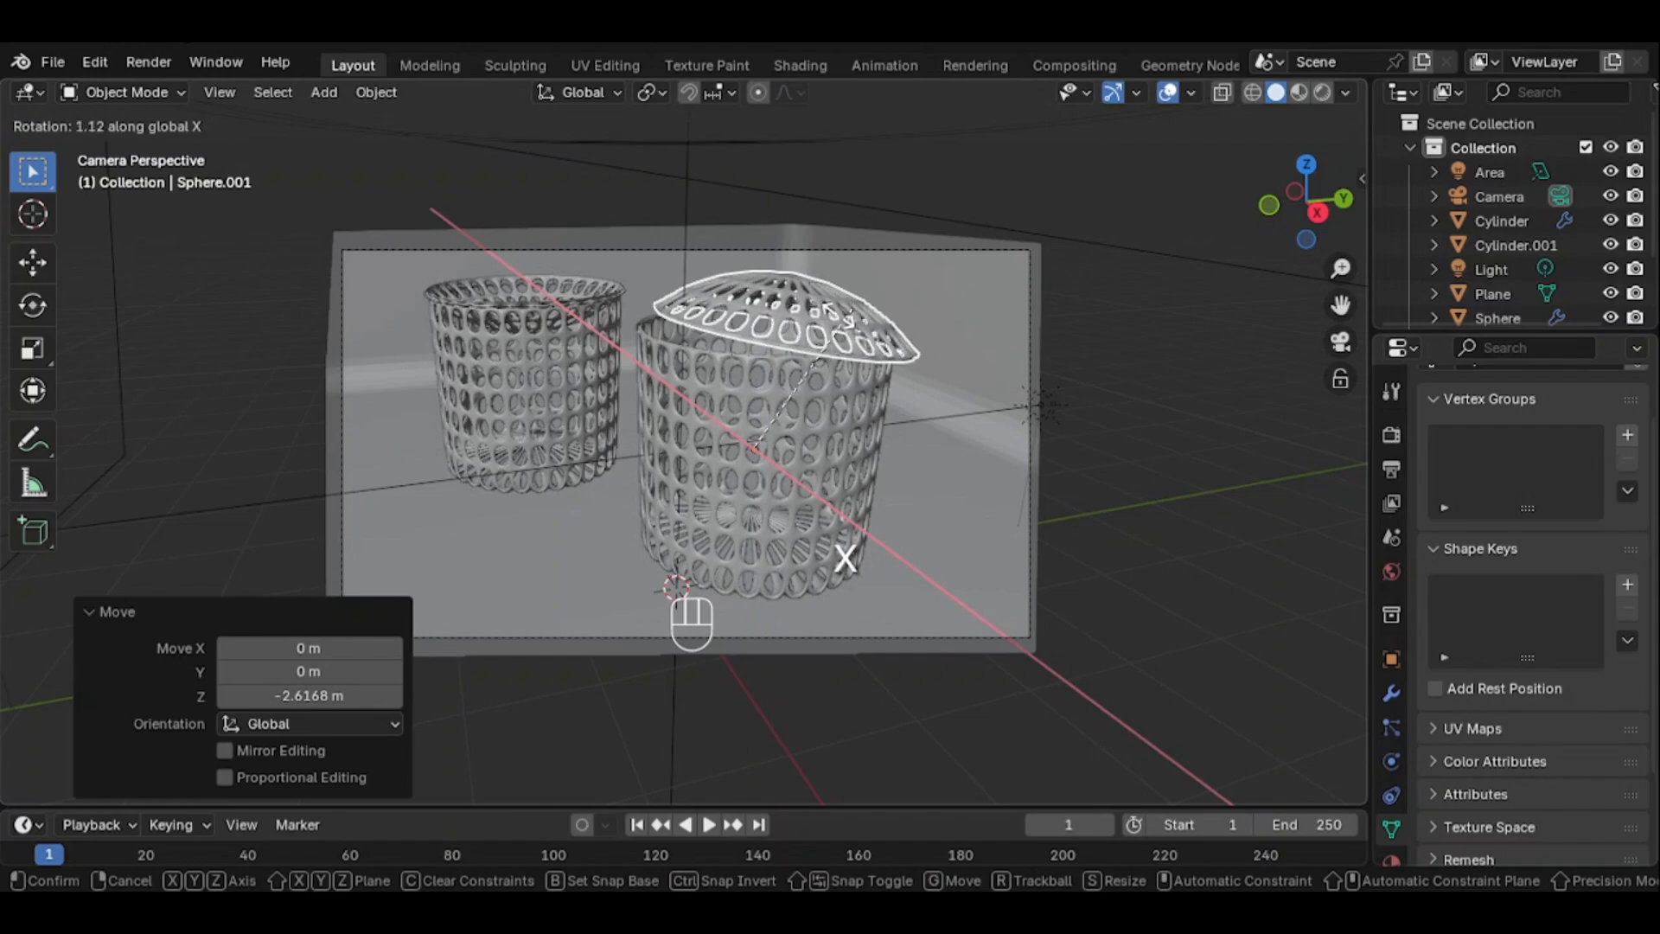
{"action": "key", "text": "shift"}
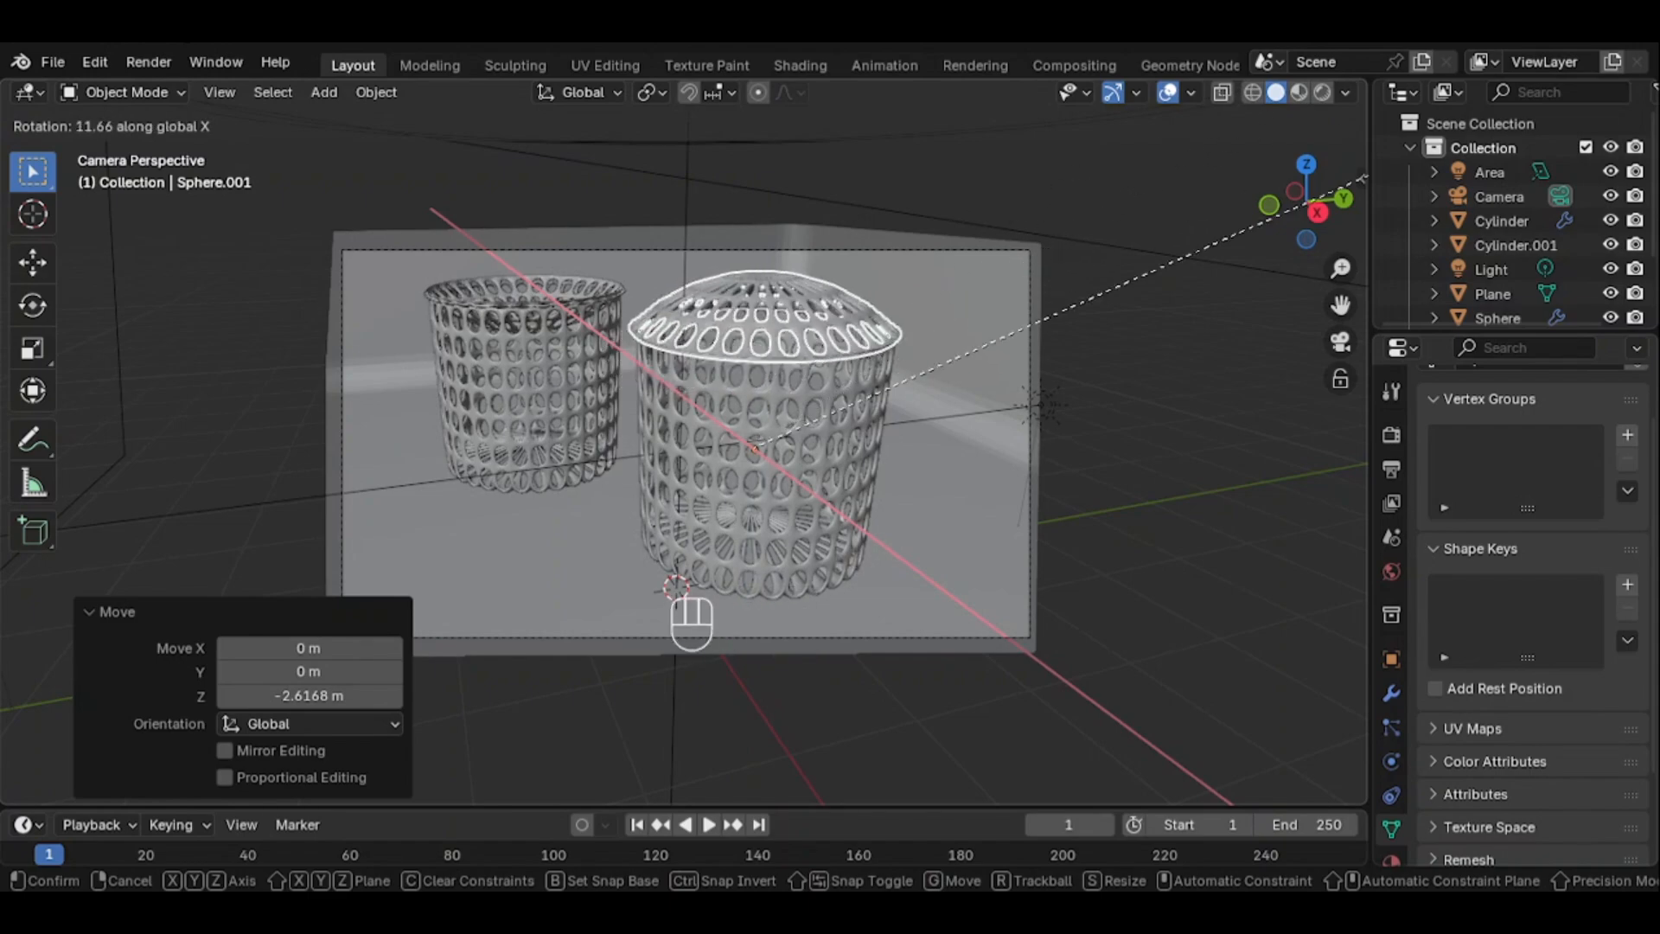
{"action": "left_click", "coordinate": [66, 162]}
{"action": "left_click", "coordinate": [1160, 494]}
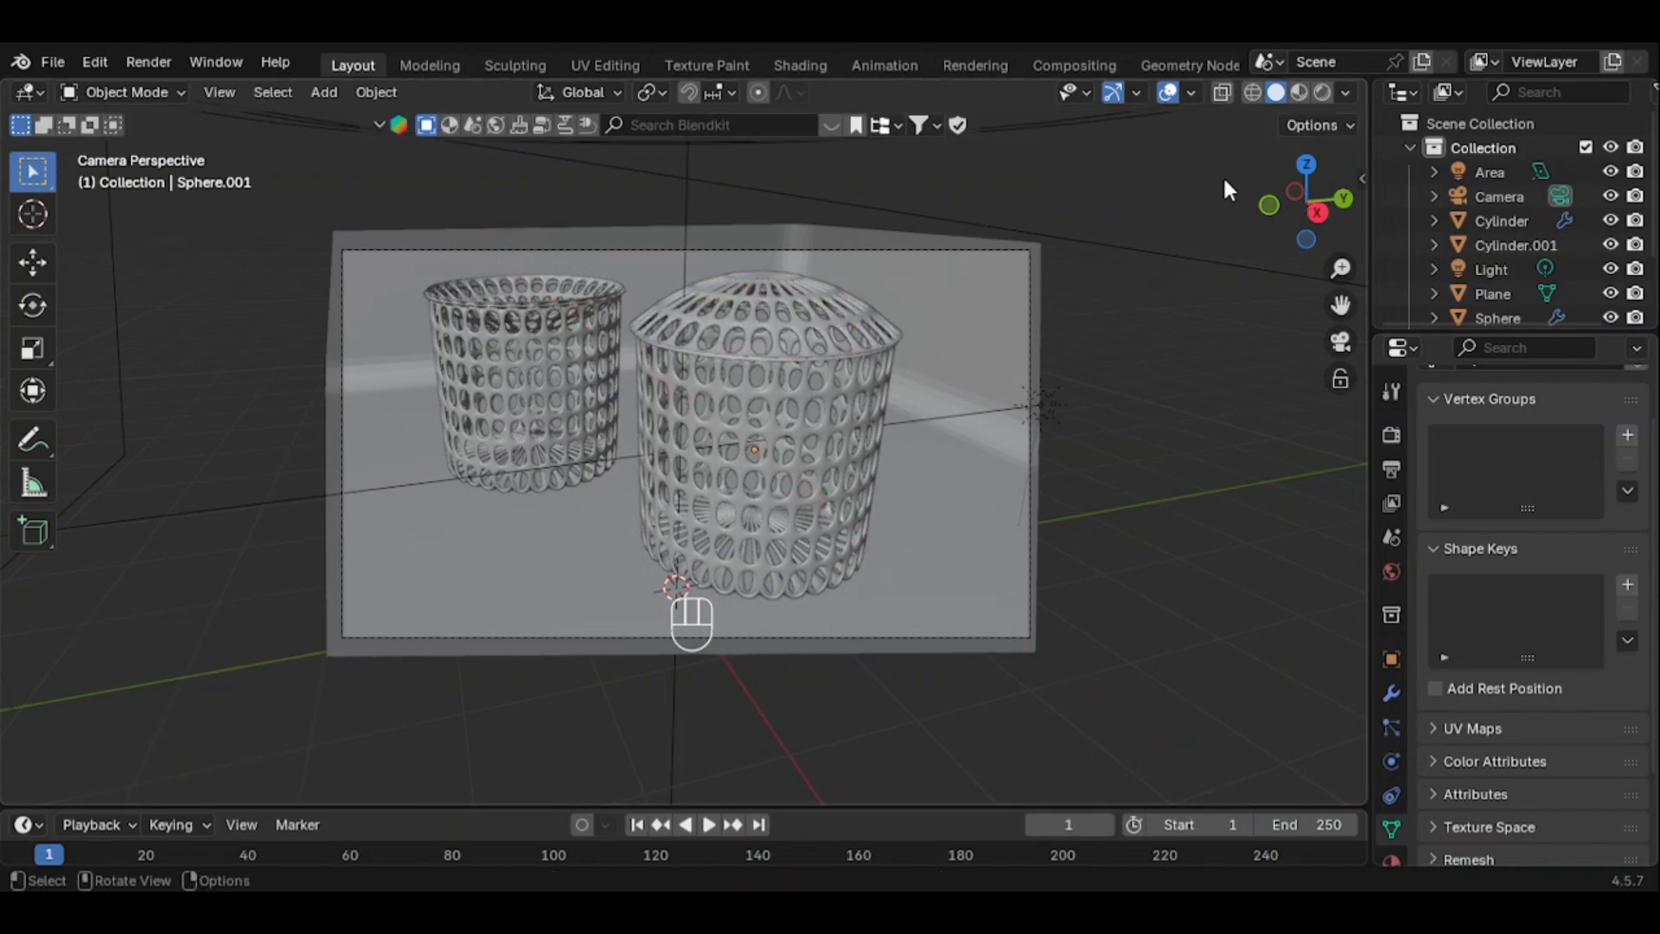
{"action": "left_click", "coordinate": [1320, 92]}
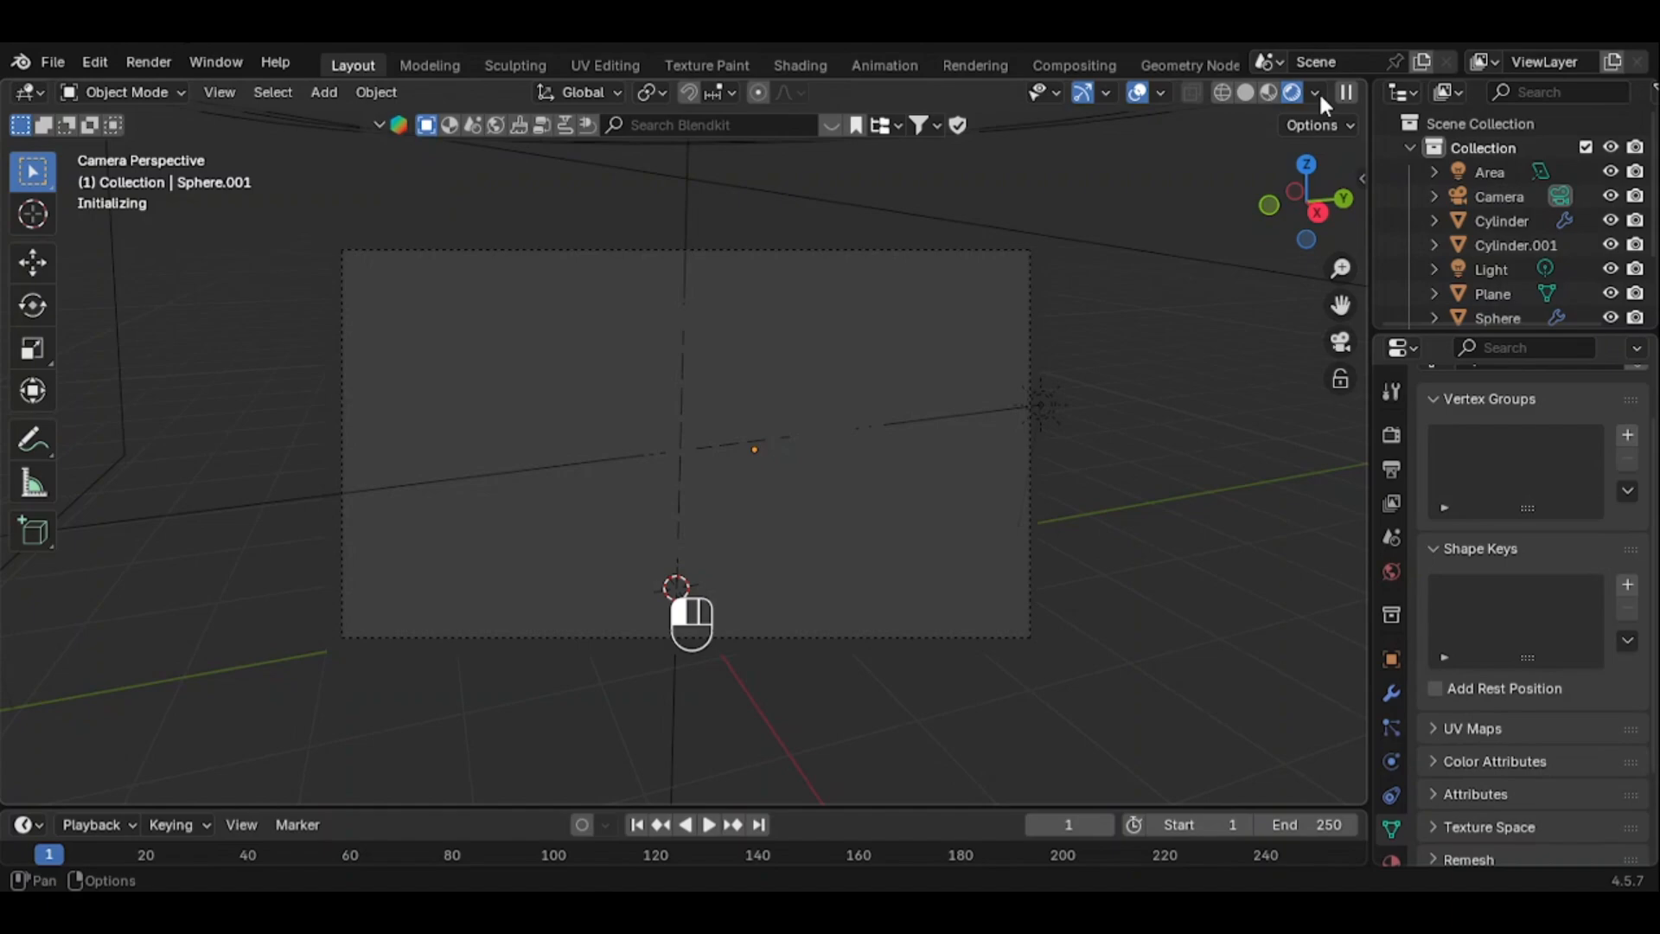
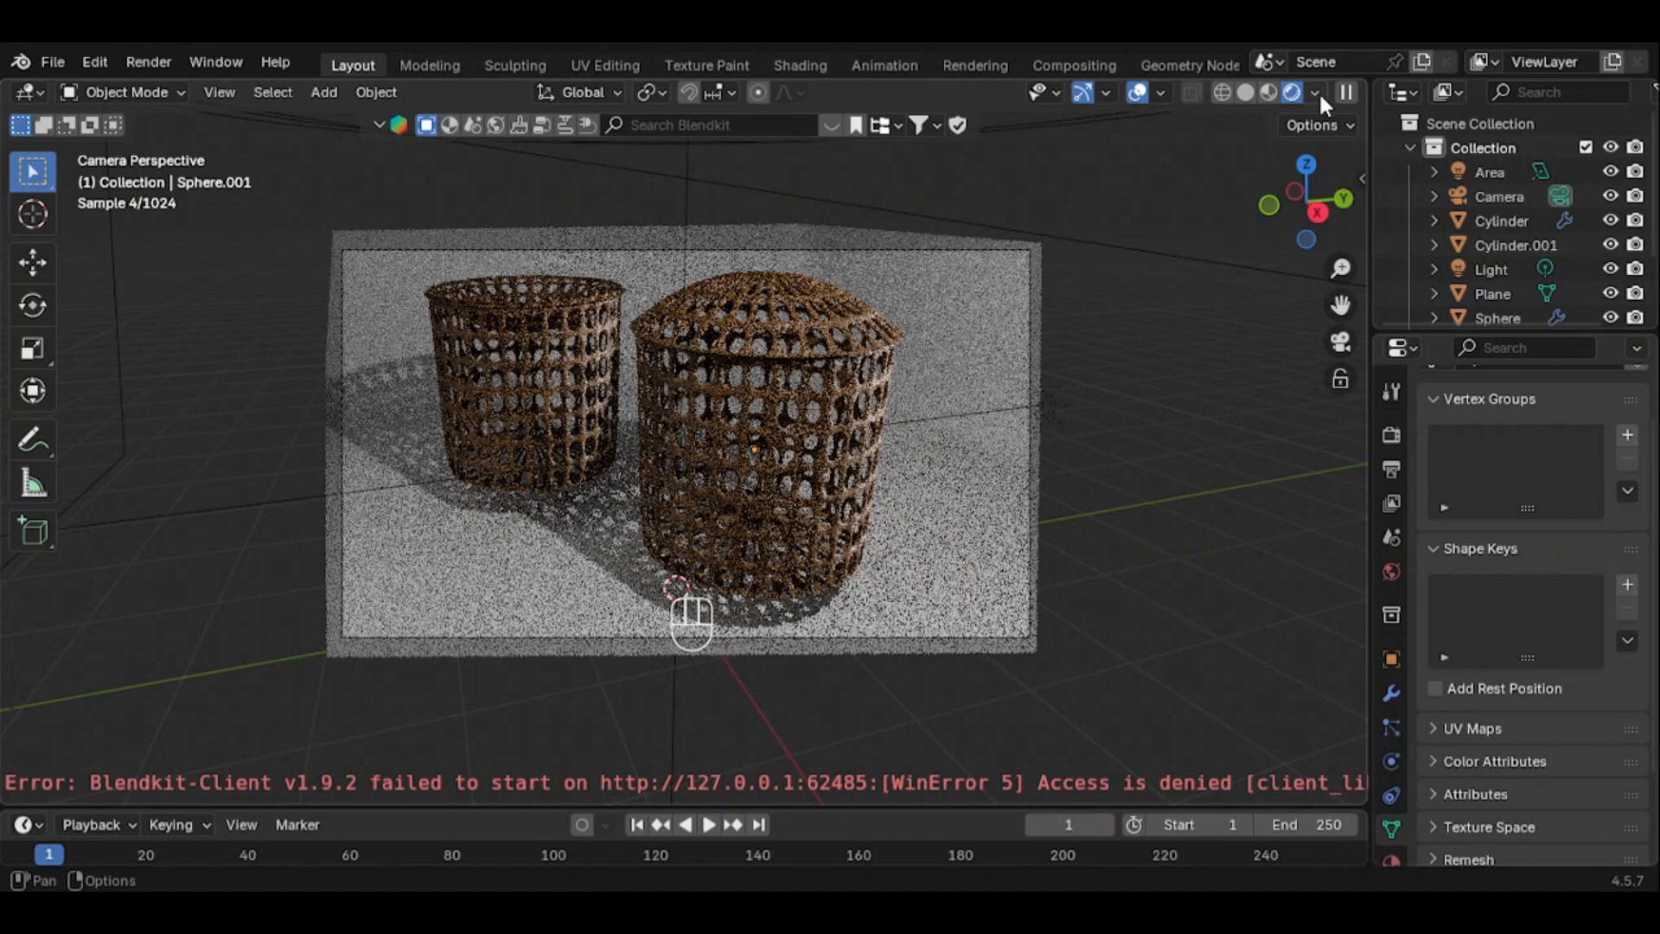
{"action": "left_click", "coordinate": [1244, 91]}
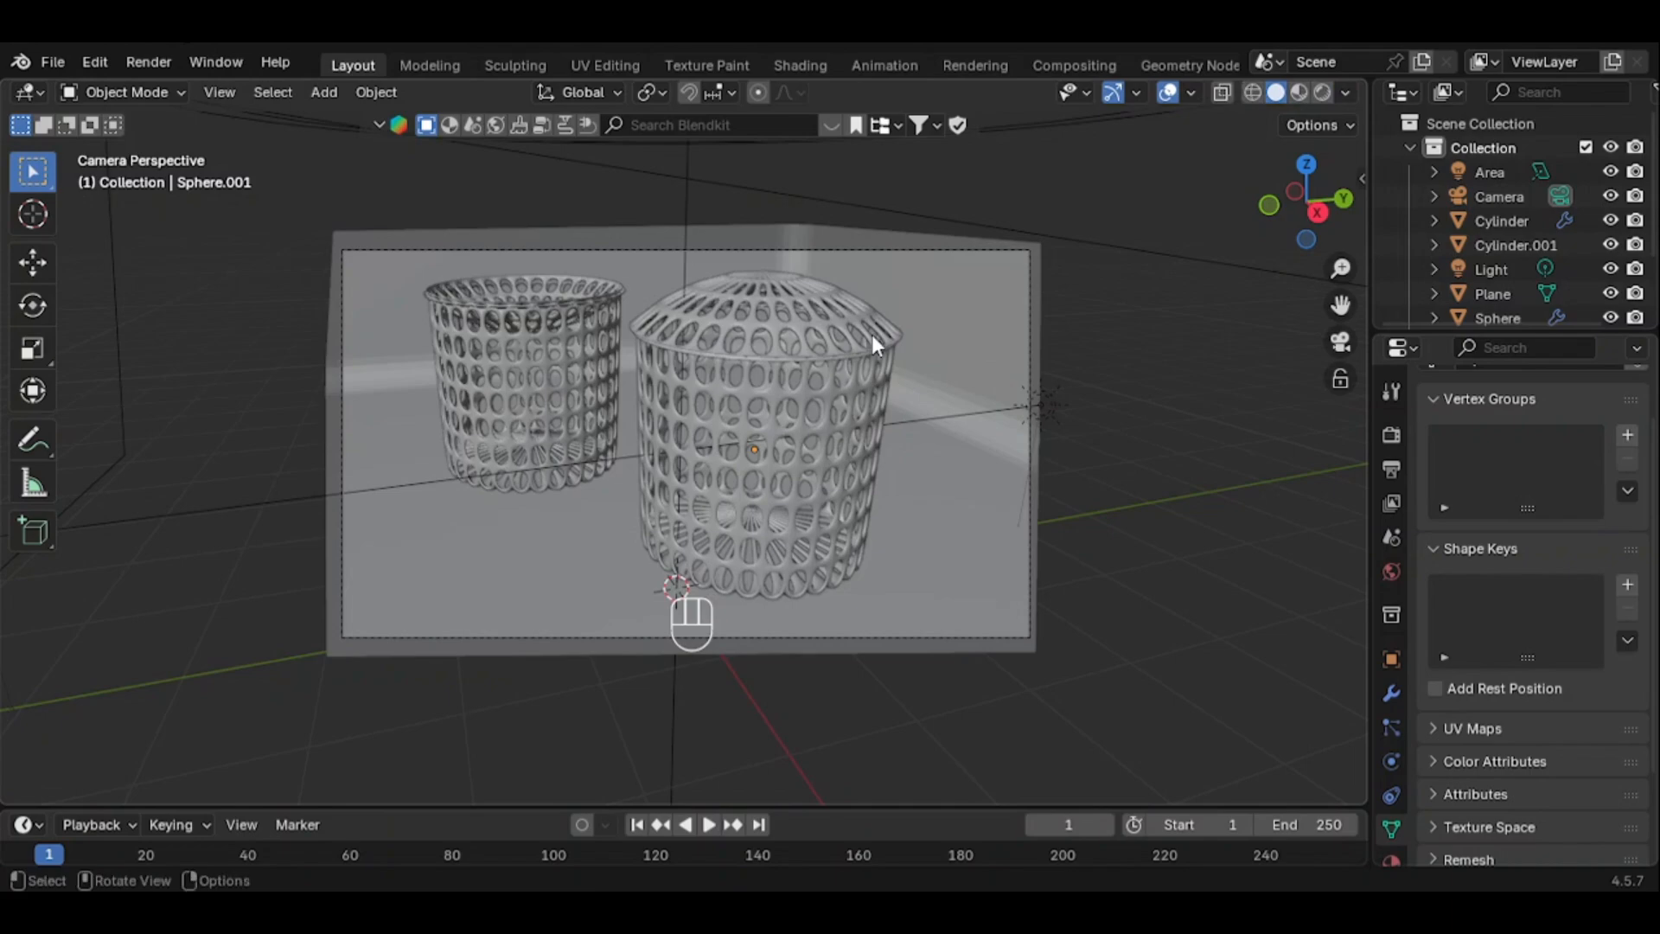
Shade the floor-and-walls plane smooth with sharp edges kept and add a new material to it
{"action": "left_click", "coordinate": [926, 296]}
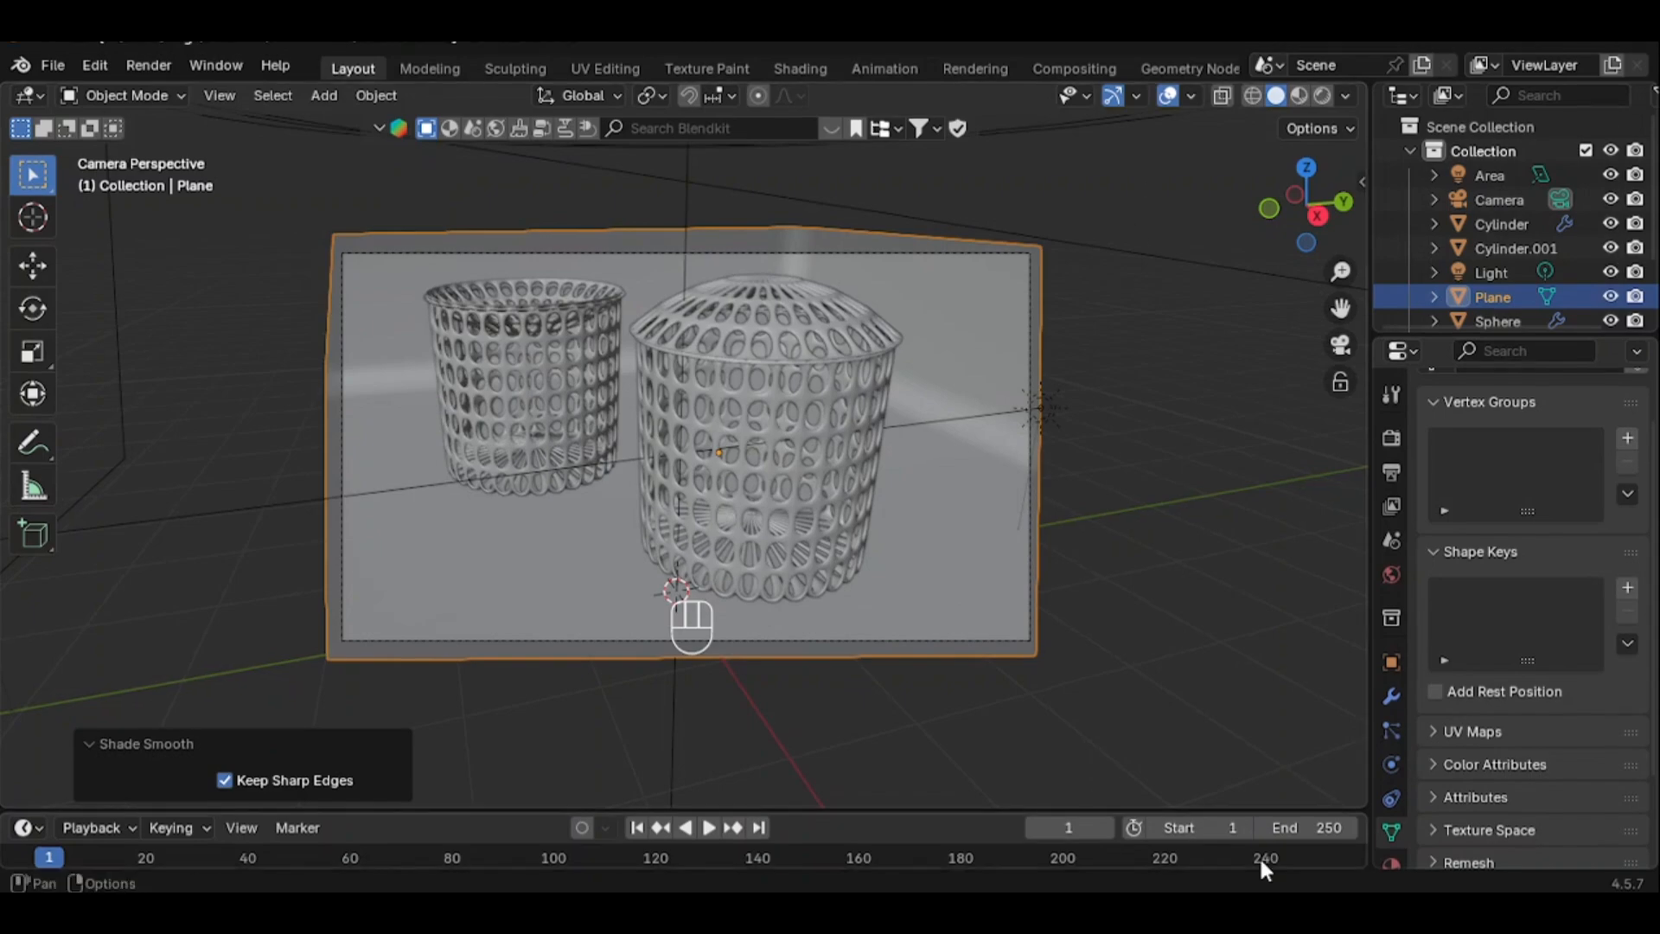
{"action": "left_click", "coordinate": [1388, 861]}
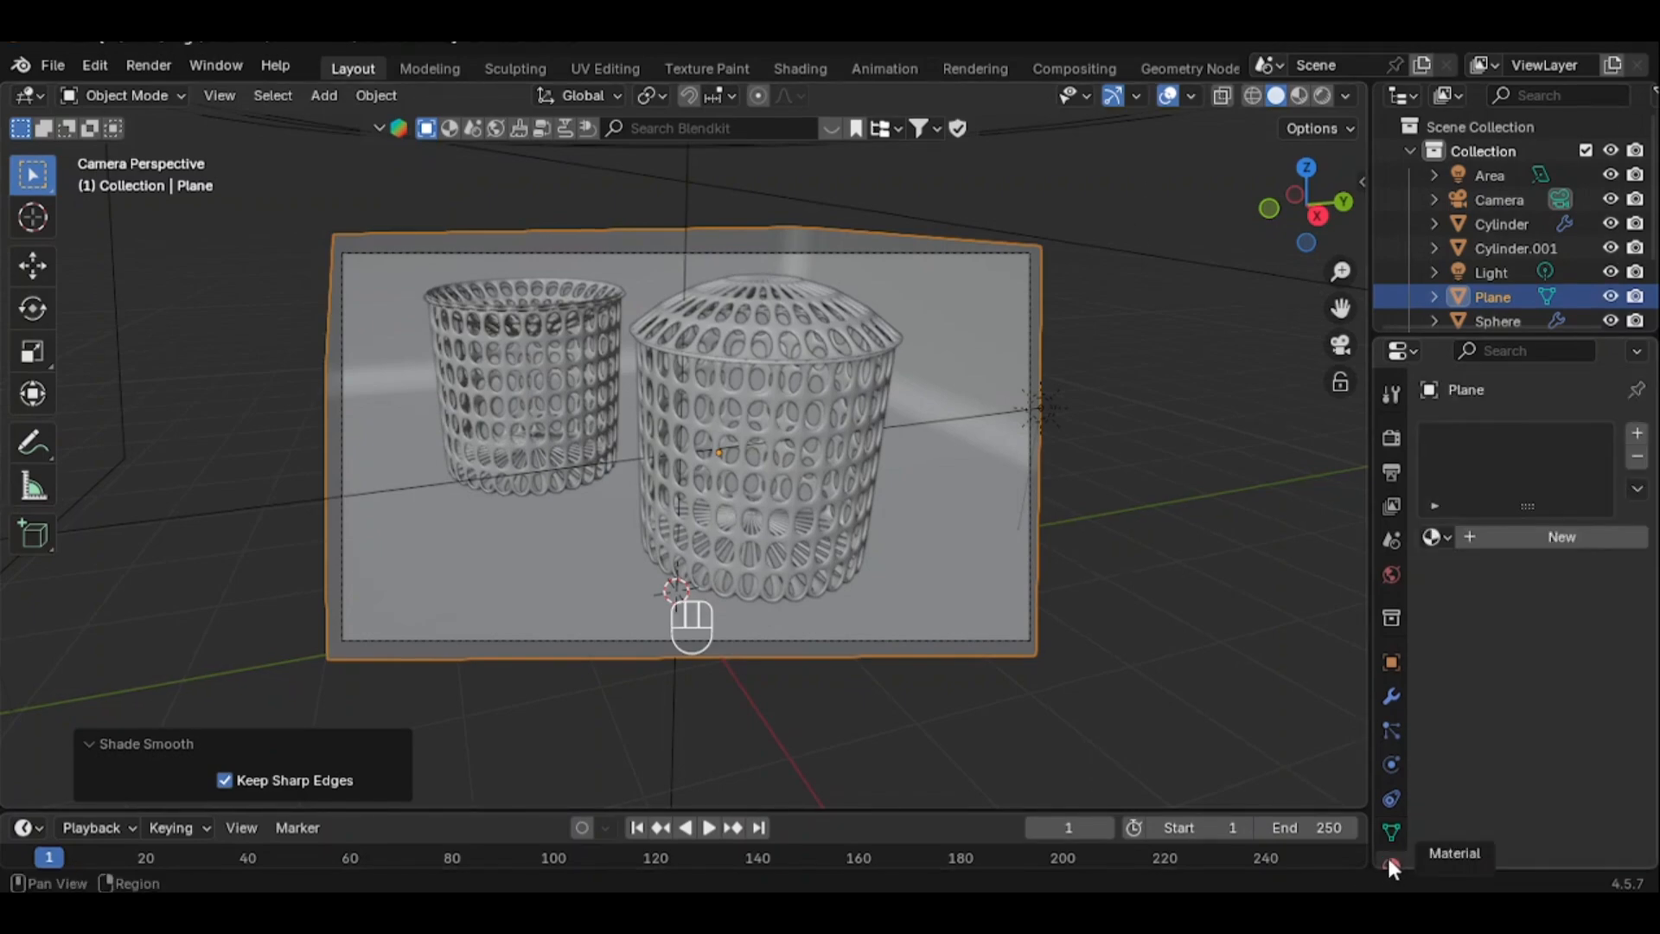
{"action": "left_click", "coordinate": [1524, 546]}
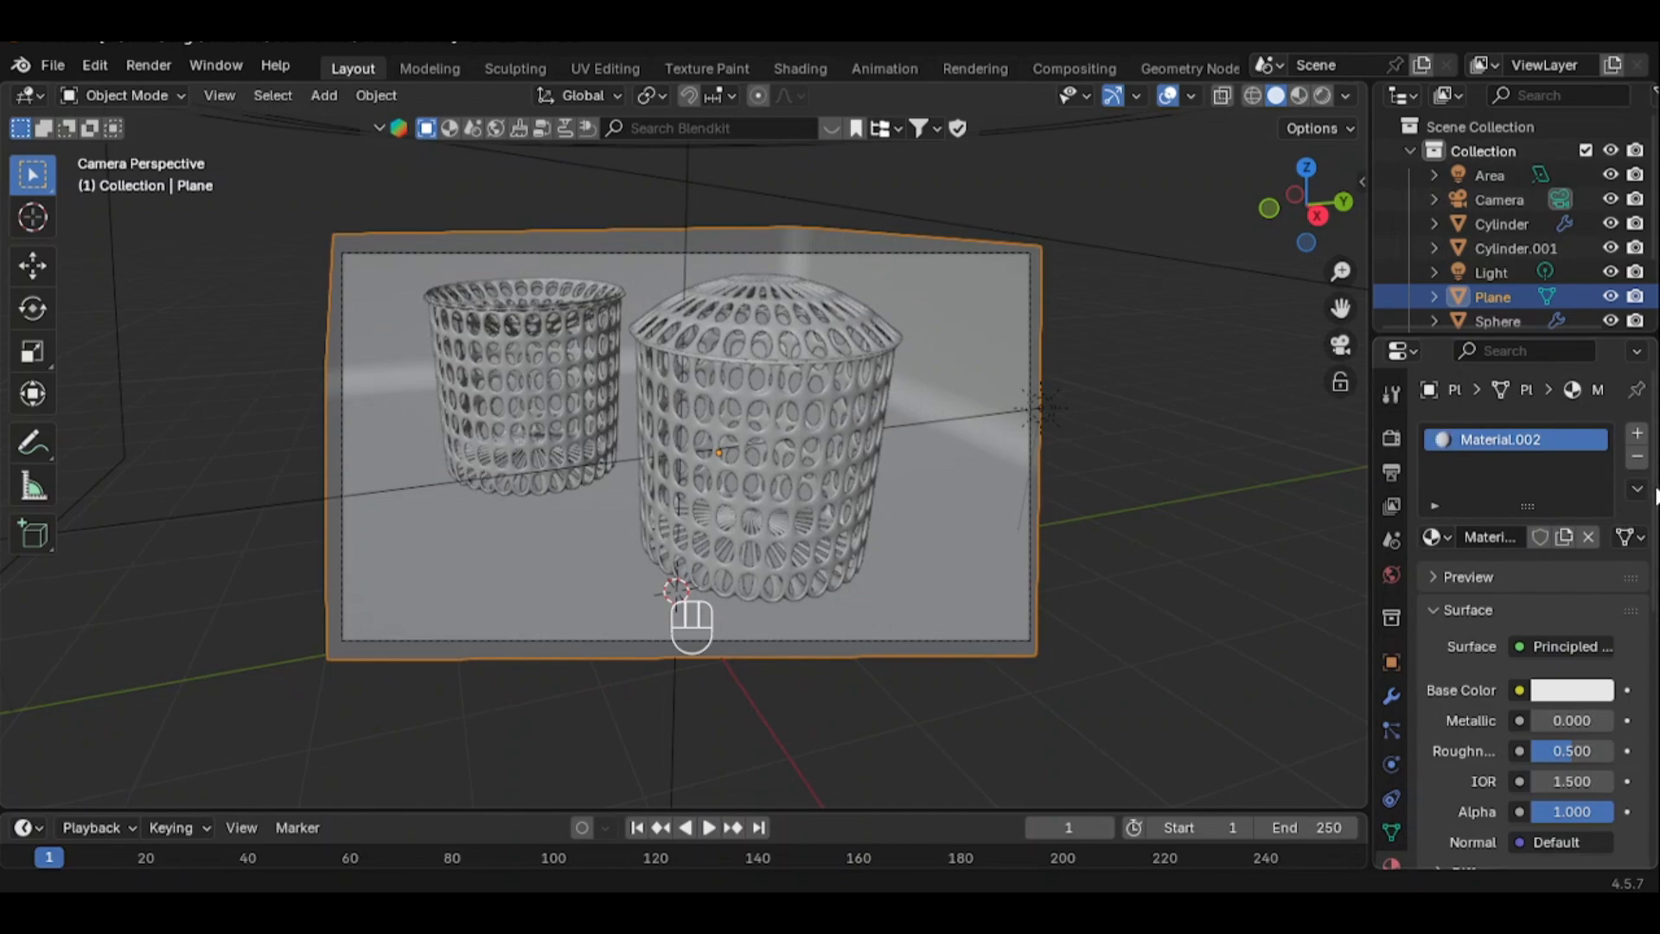
Darken the plane material's base colour to grey #797979 with a value of 0.191, judging it in the rendered view
{"action": "left_click", "coordinate": [1556, 689]}
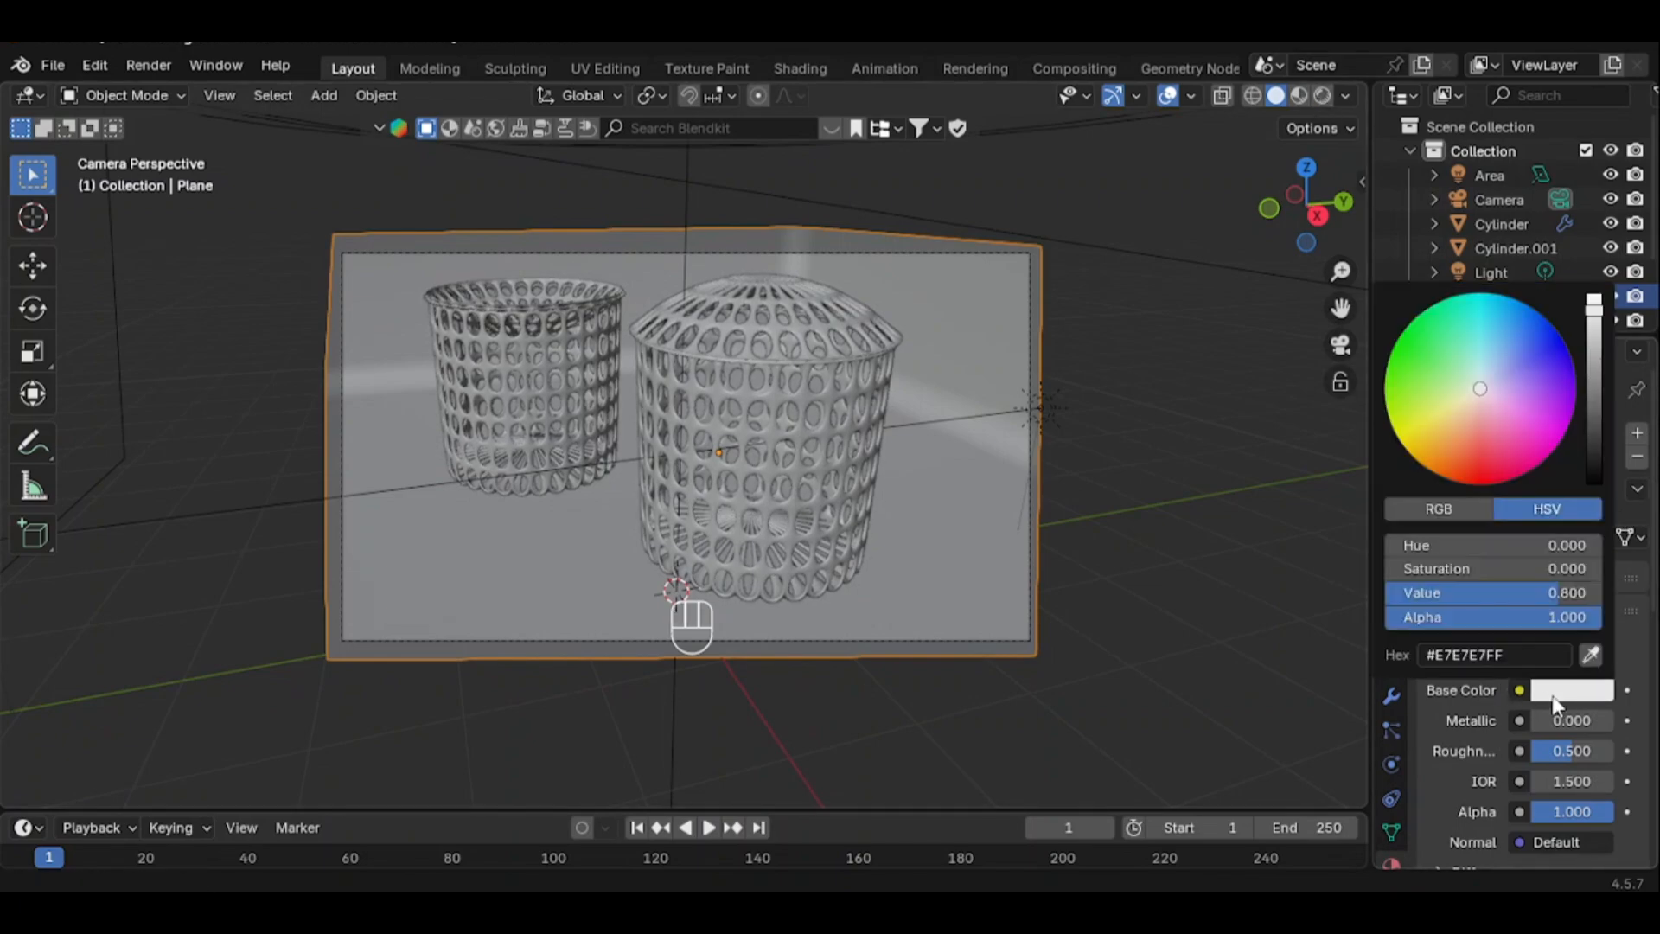
{"action": "left_click", "coordinate": [1324, 95]}
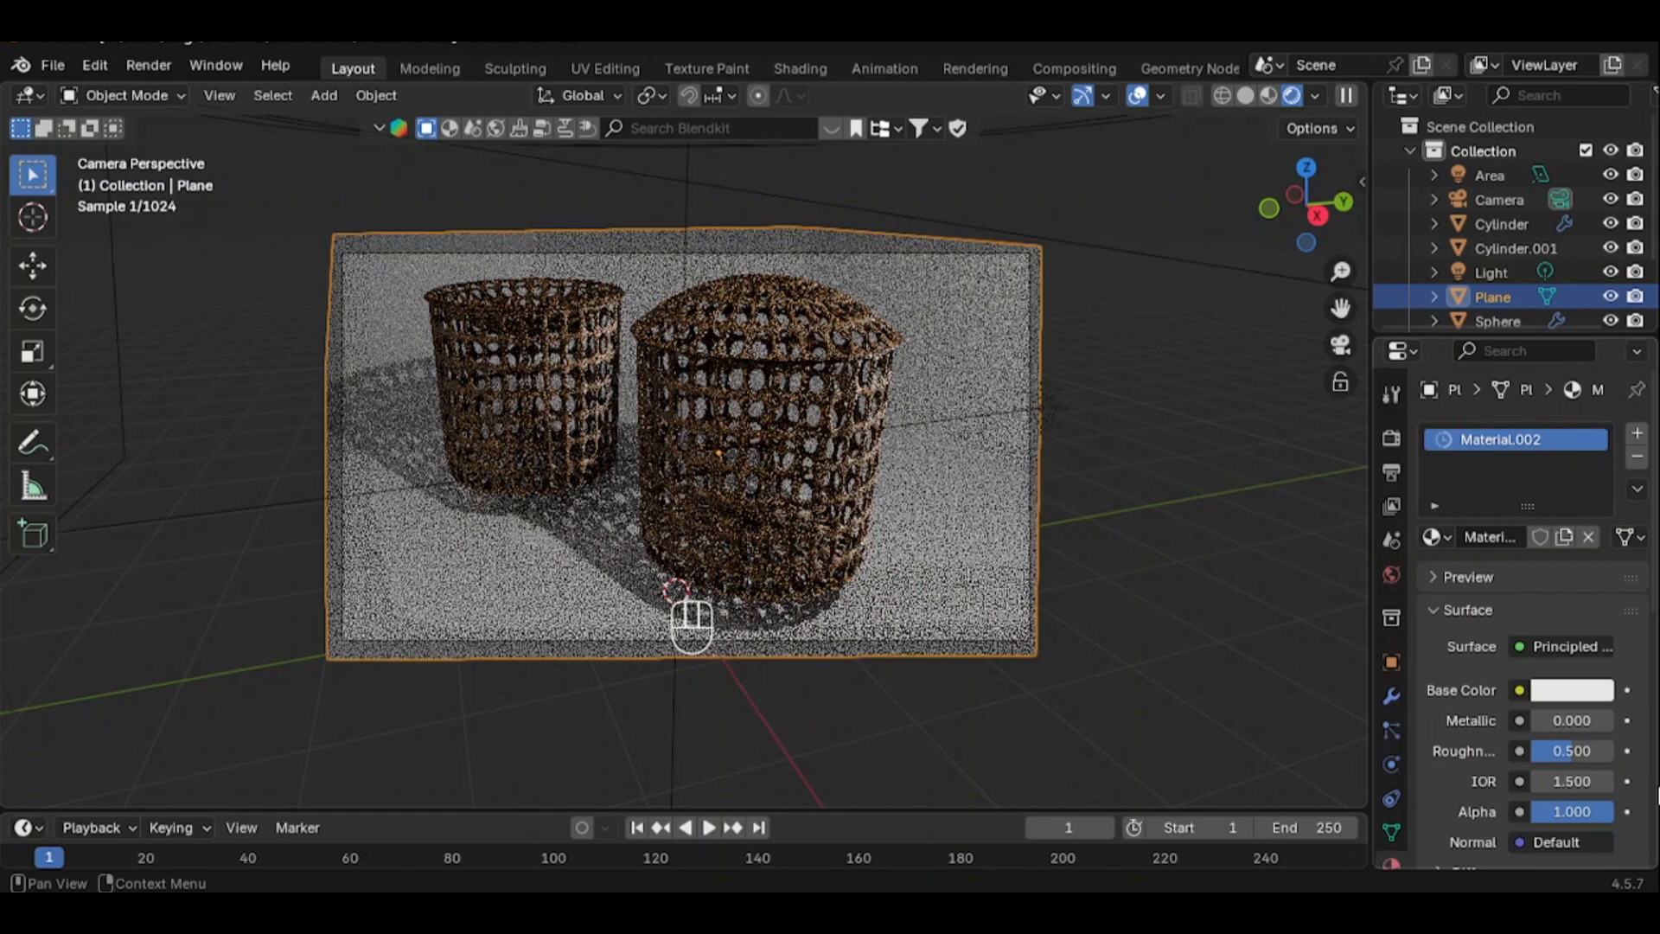
{"action": "left_click", "coordinate": [1559, 691]}
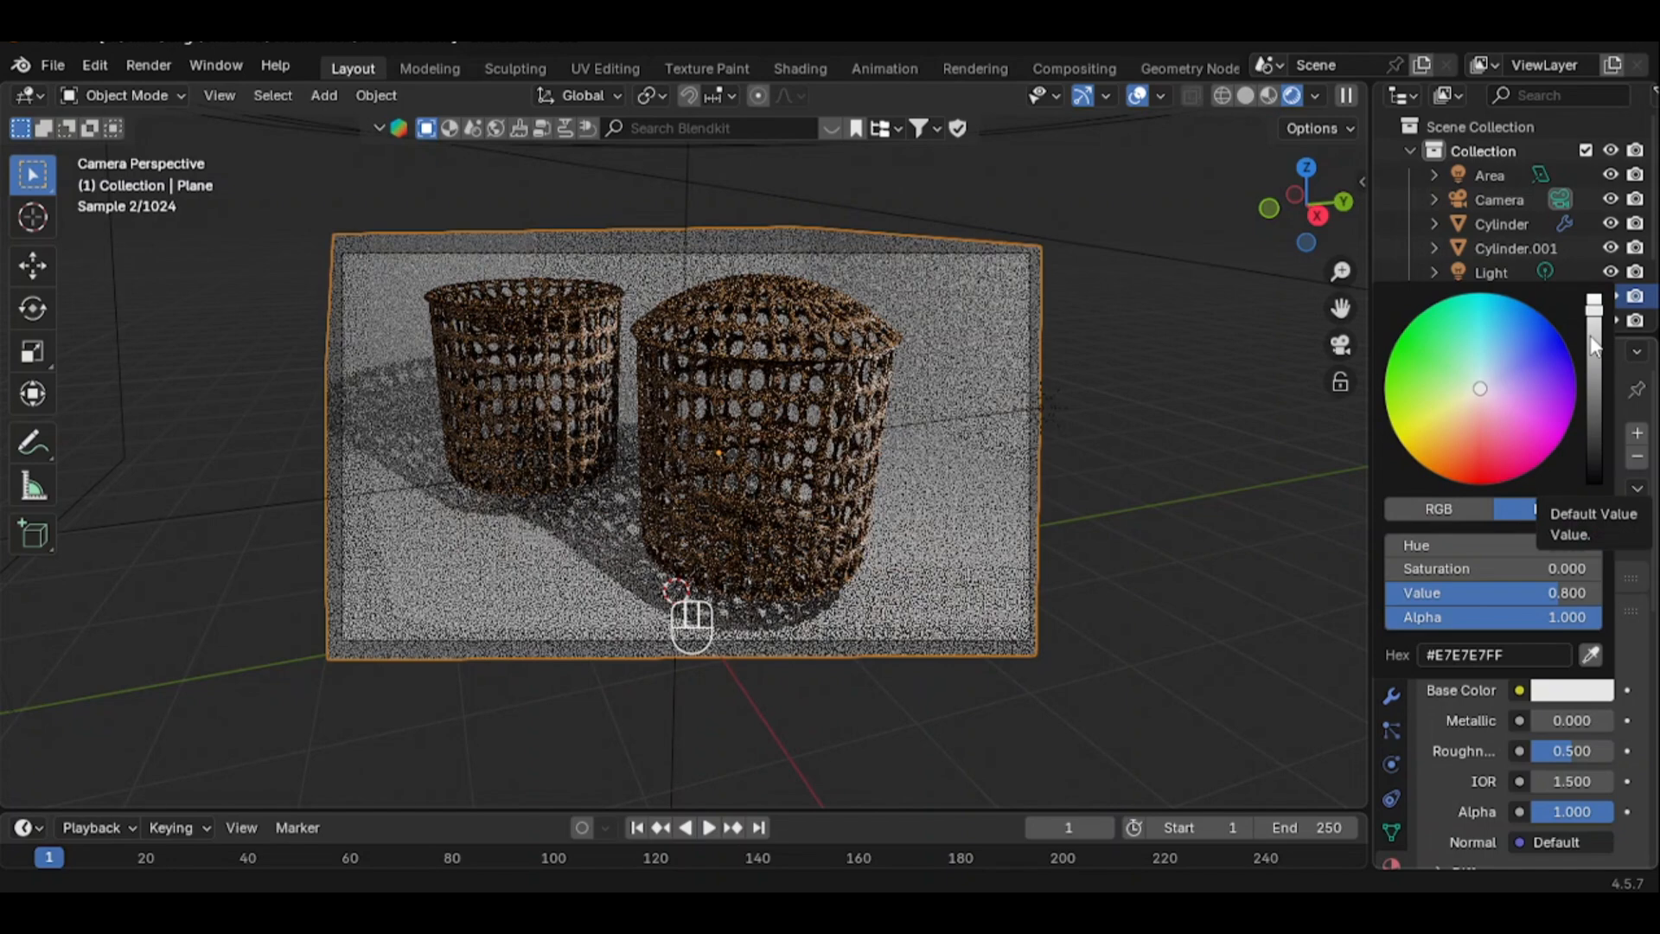
{"action": "left_click_drag", "start_coordinate": [1595, 346], "coordinate": [1597, 402]}
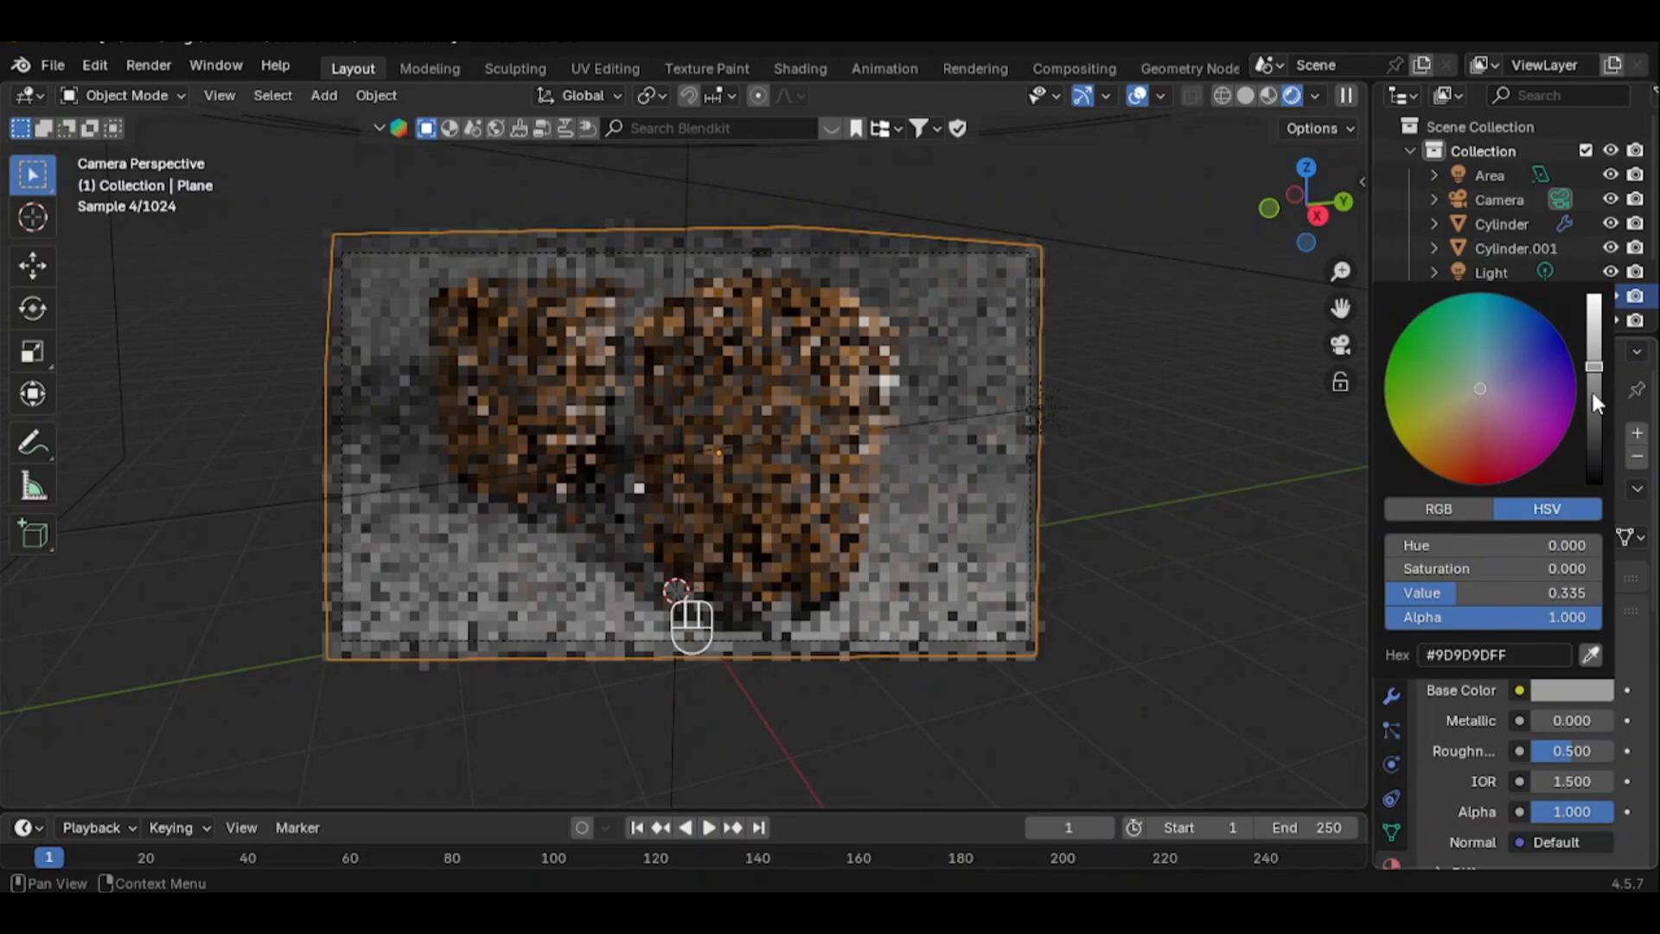
{"action": "left_click", "coordinate": [1592, 395]}
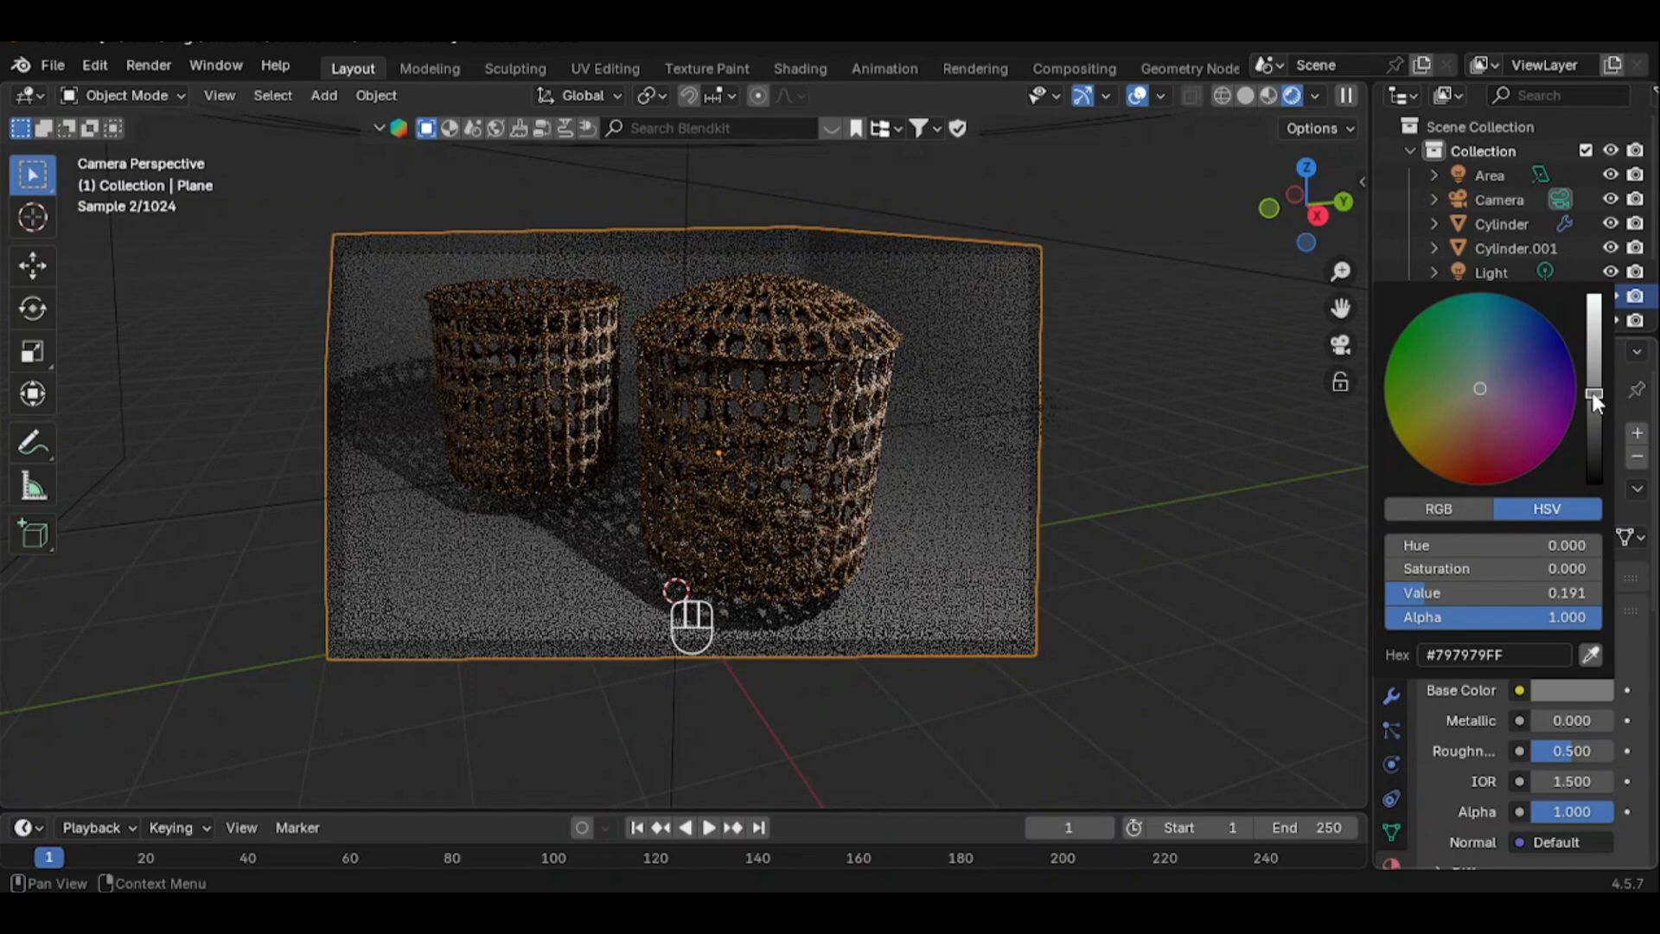
{"action": "left_click", "coordinate": [1135, 576]}
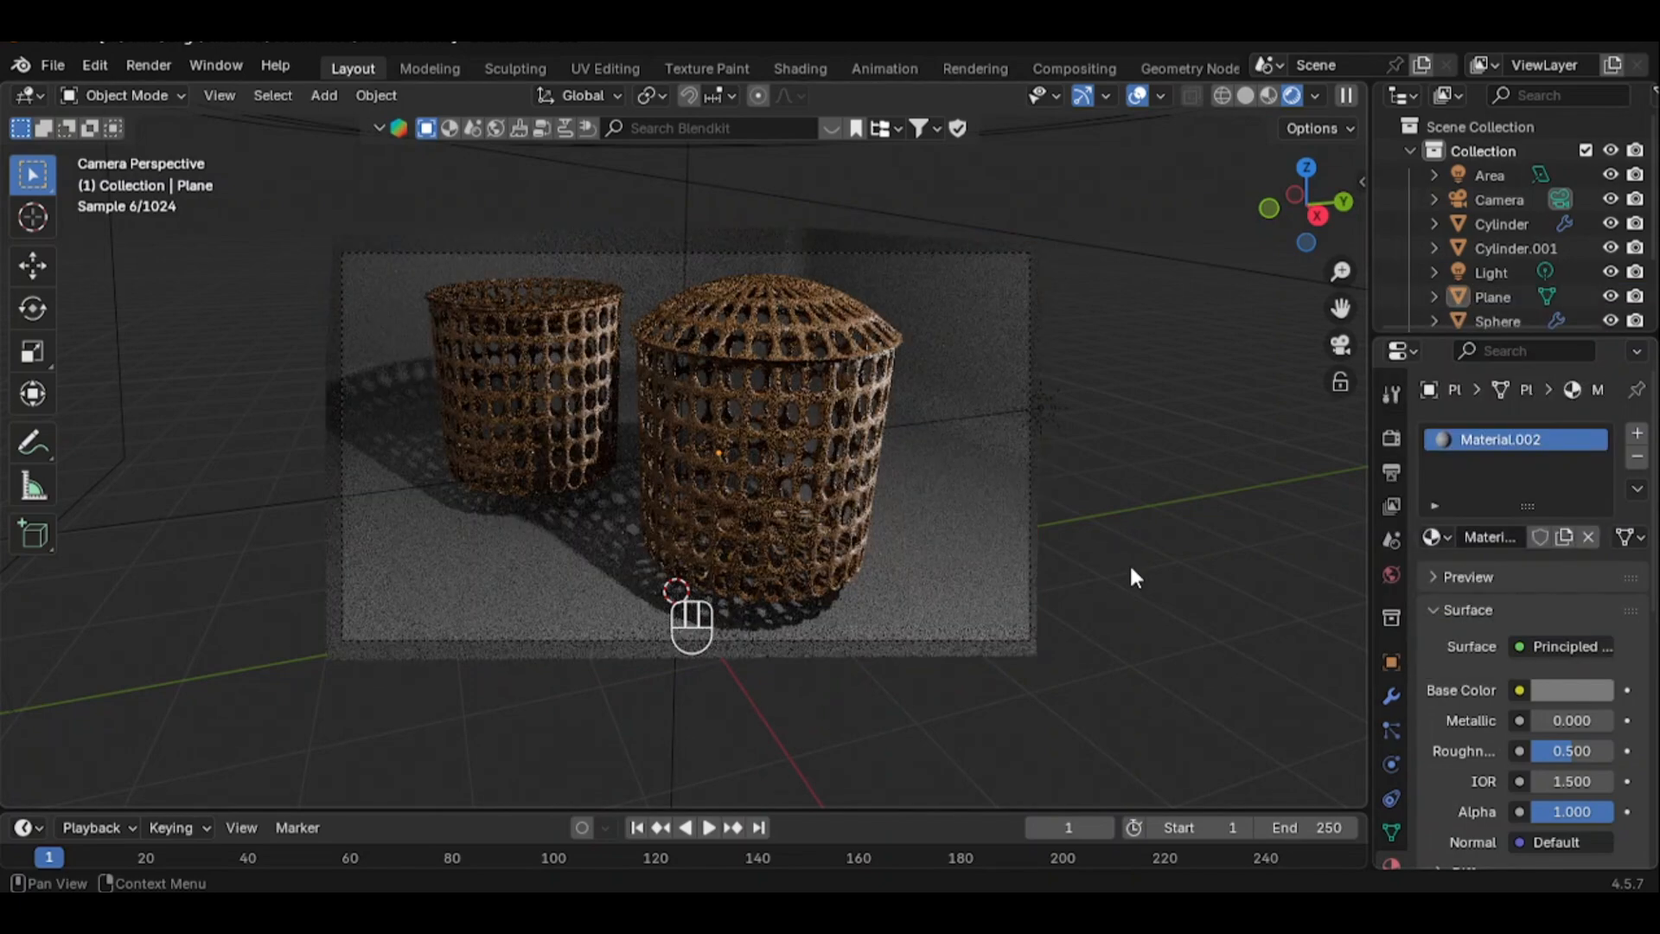